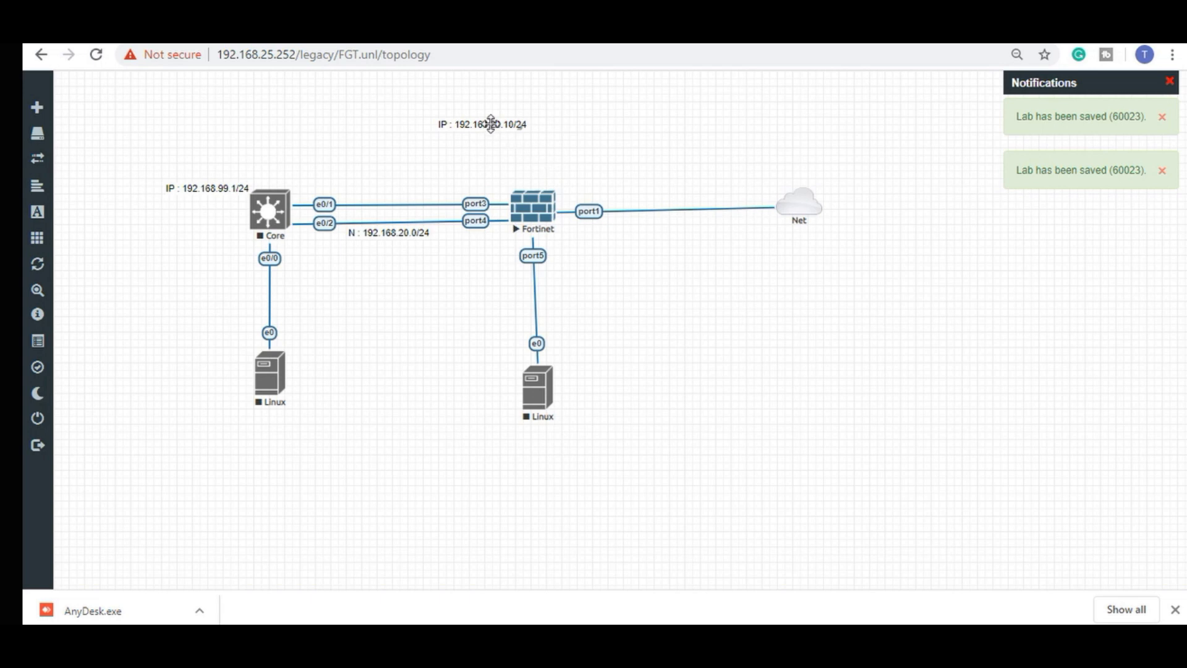
Move the 'IP : 192.168.20.10/24' label to sit just above the Fortinet node.
left_click_drag(491, 124, 502, 183)
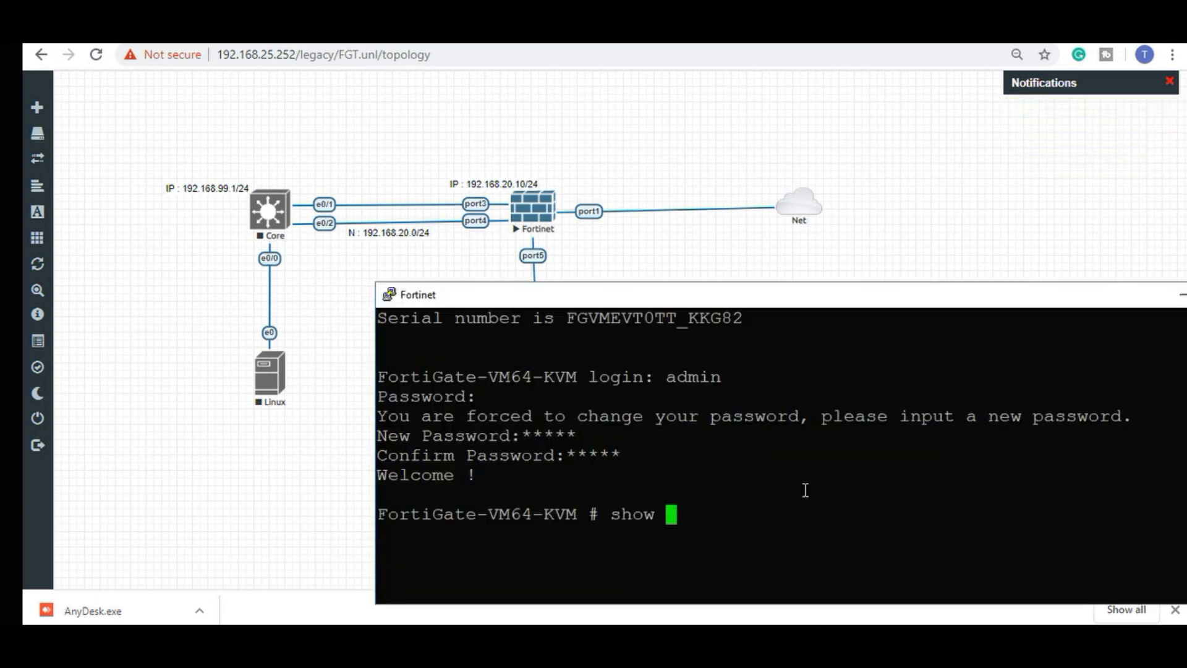
Run 'show system interface' to see port1's DHCP address 192.168.25.233, enlarge the console, then close it.
type("system in")
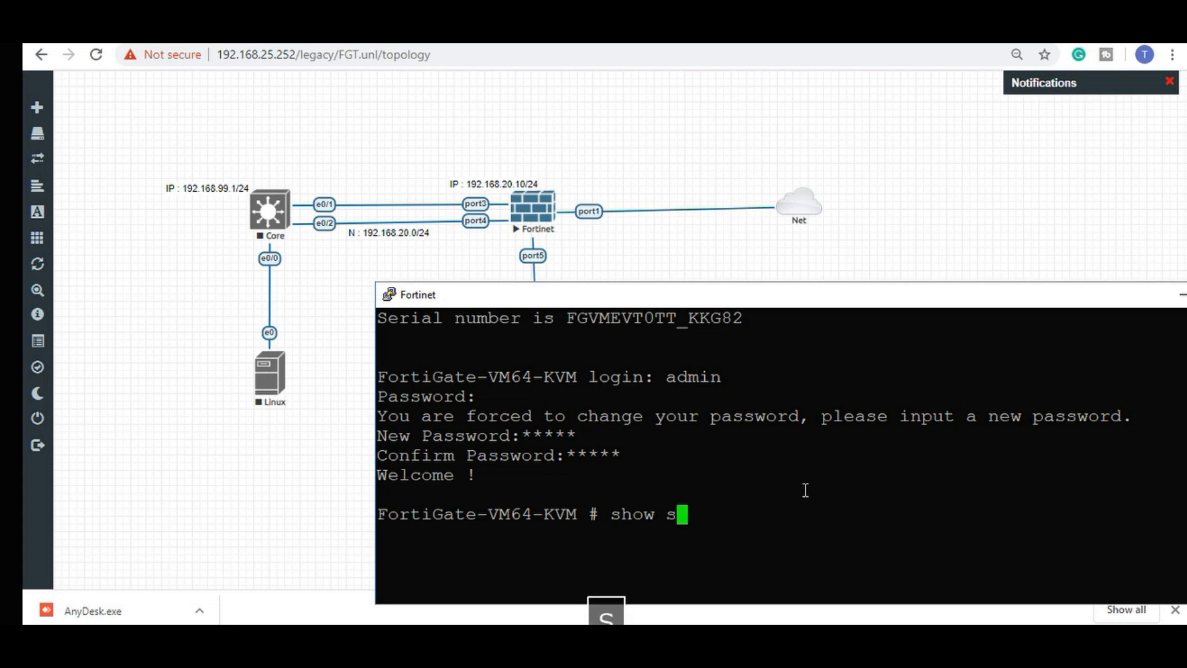
key("Tab")
type("int")
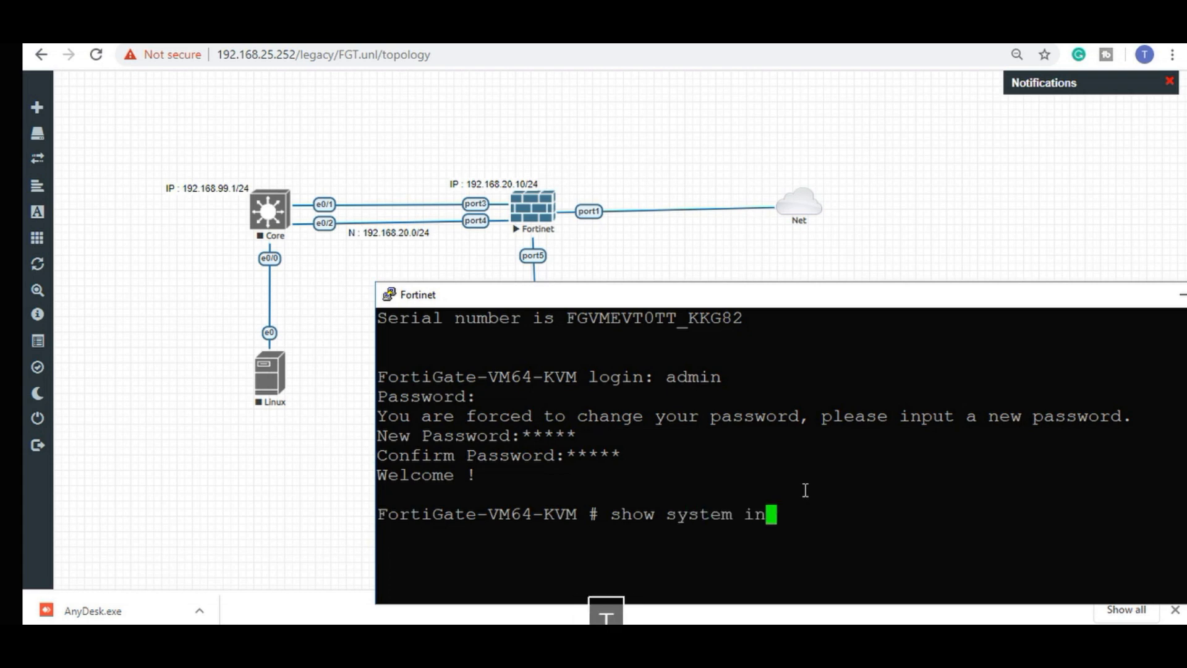
key("Tab")
key("question")
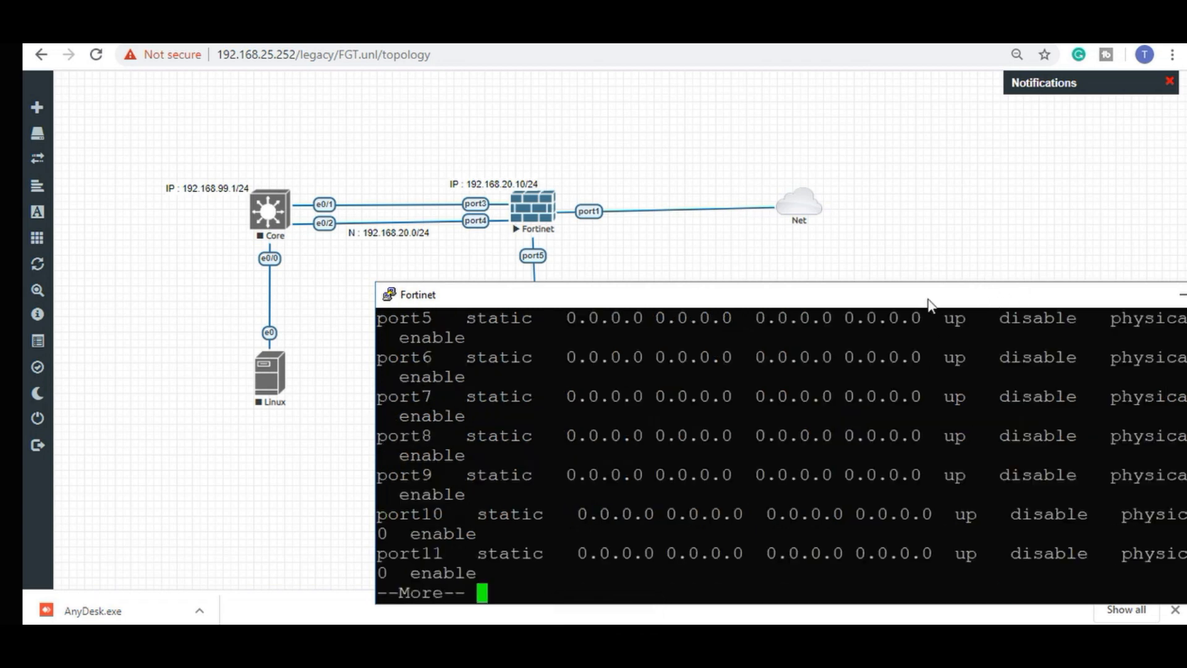
left_click_drag(932, 282, 875, 44)
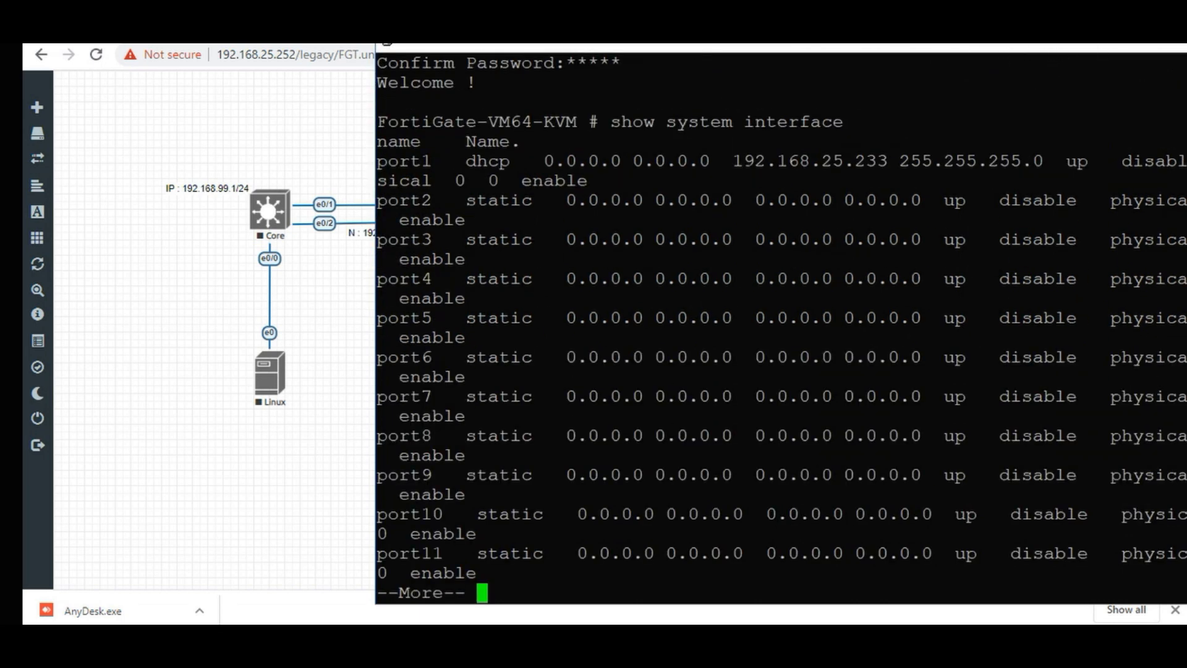
left_click(1181, 47)
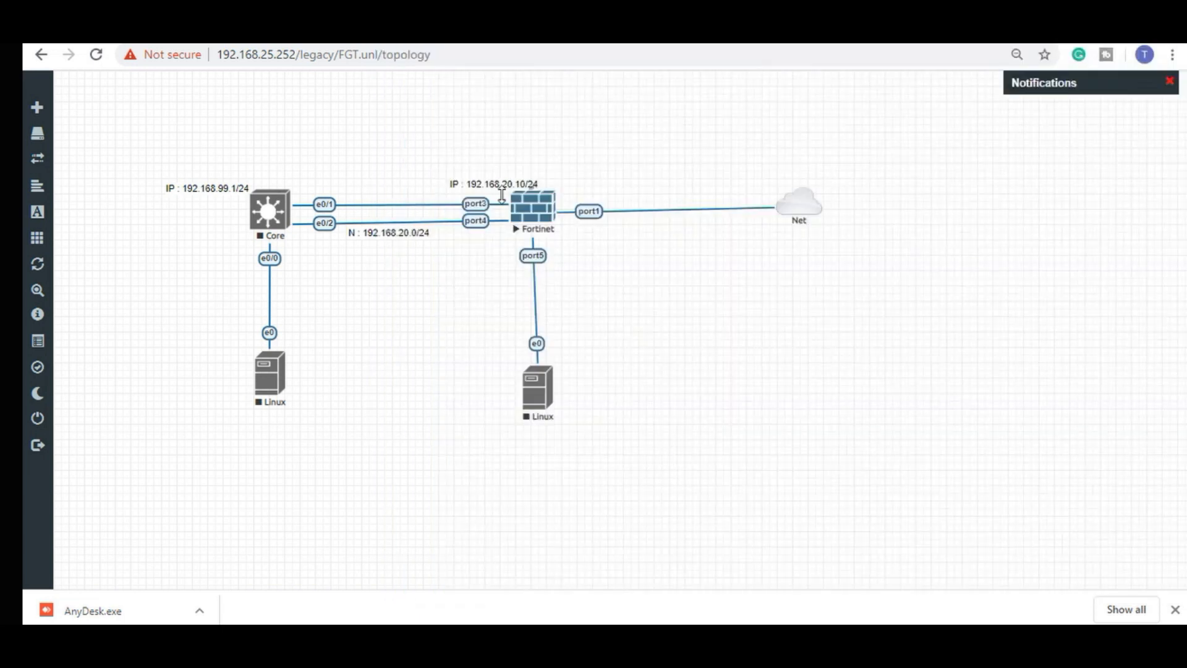
Duplicate the Fortinet IP label and place the copy beside the port1 link.
right_click(506, 185)
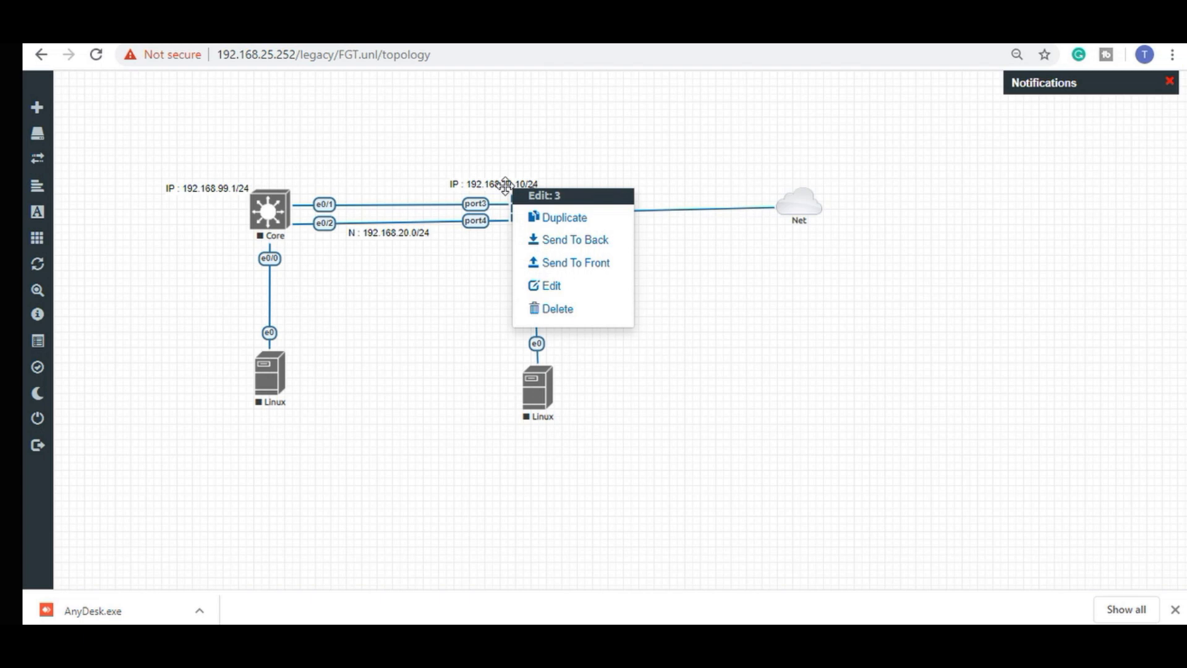
left_click(560, 216)
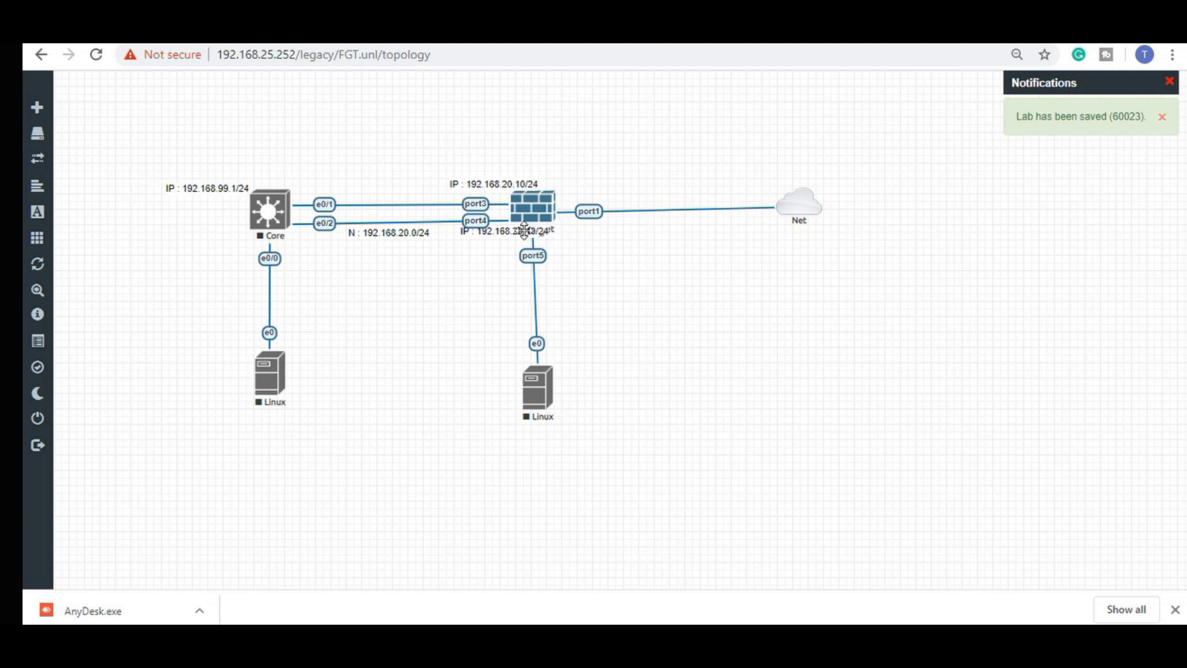
left_click_drag(523, 230, 627, 228)
Change the copied label's text to 192.168.25.233/24 and save the lab.
right_click(626, 228)
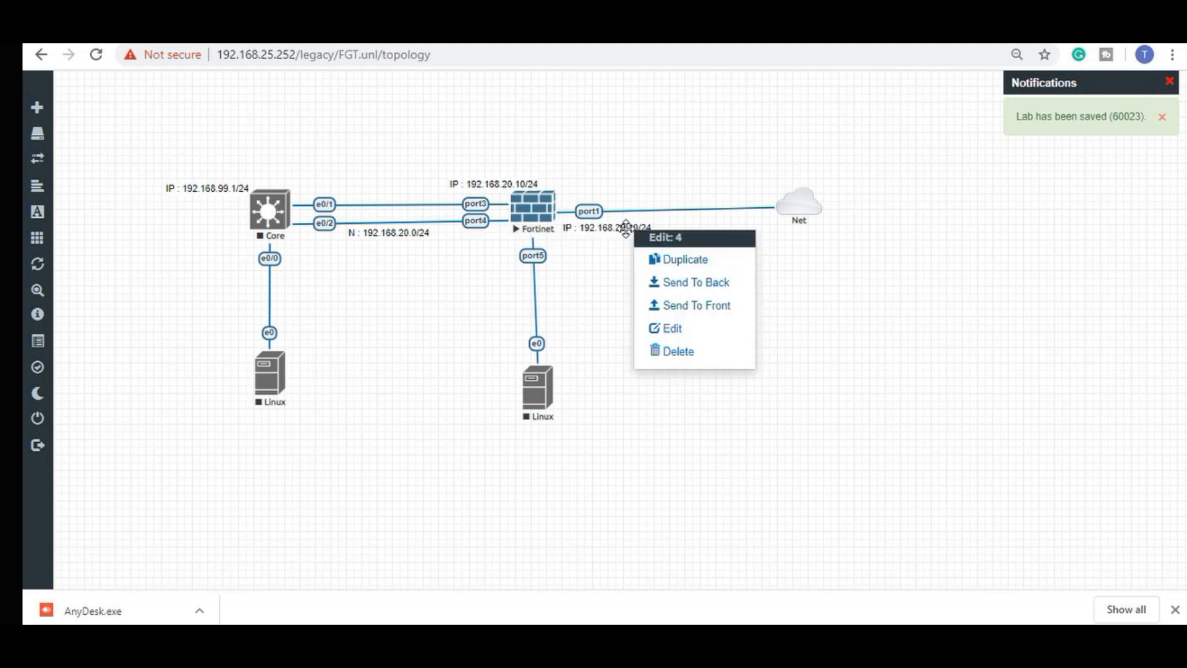
left_click(668, 329)
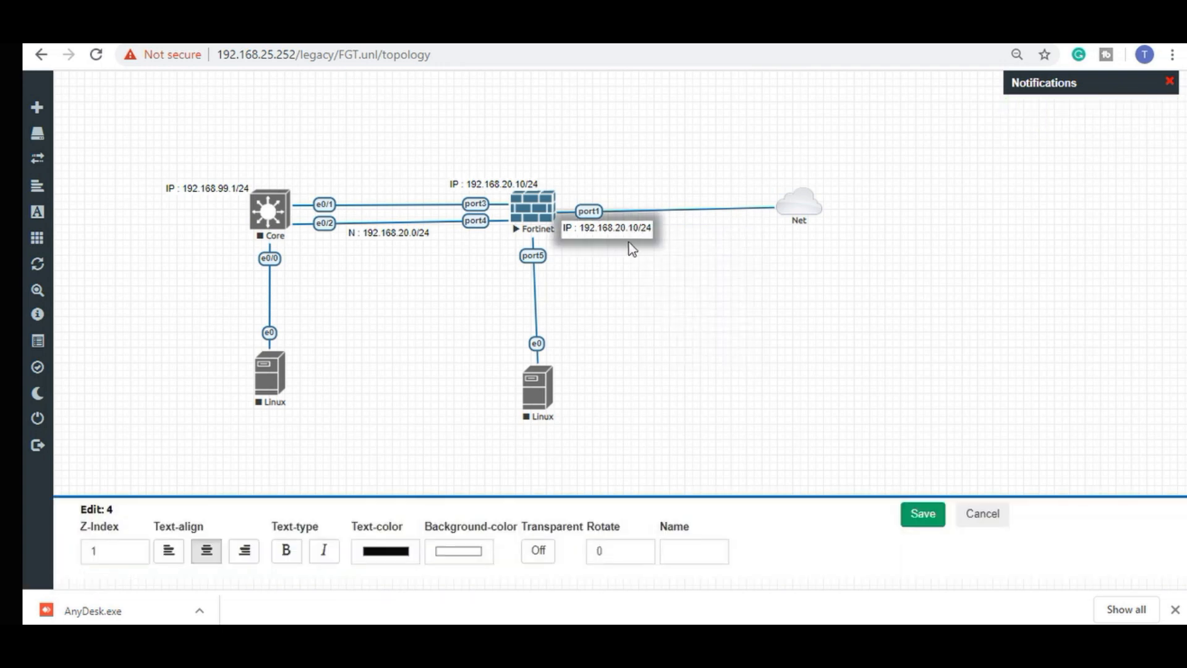
left_click(621, 229)
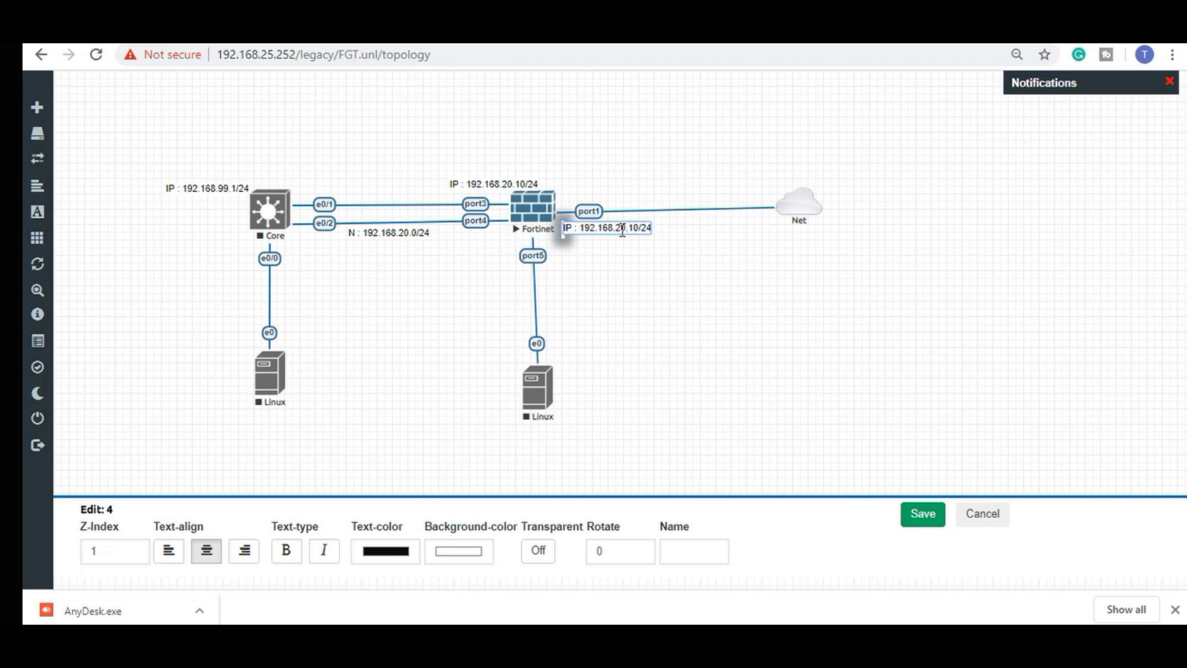
key("Right")
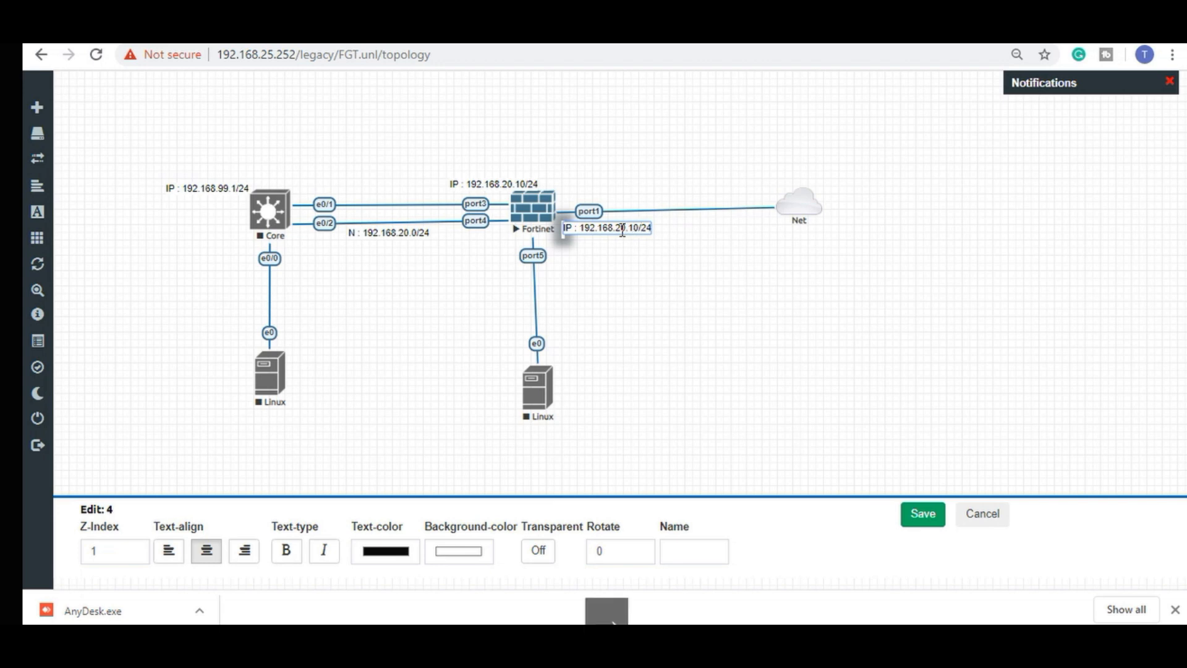
key("BackSpace")
key("BackSpace")
key("BackSpace")
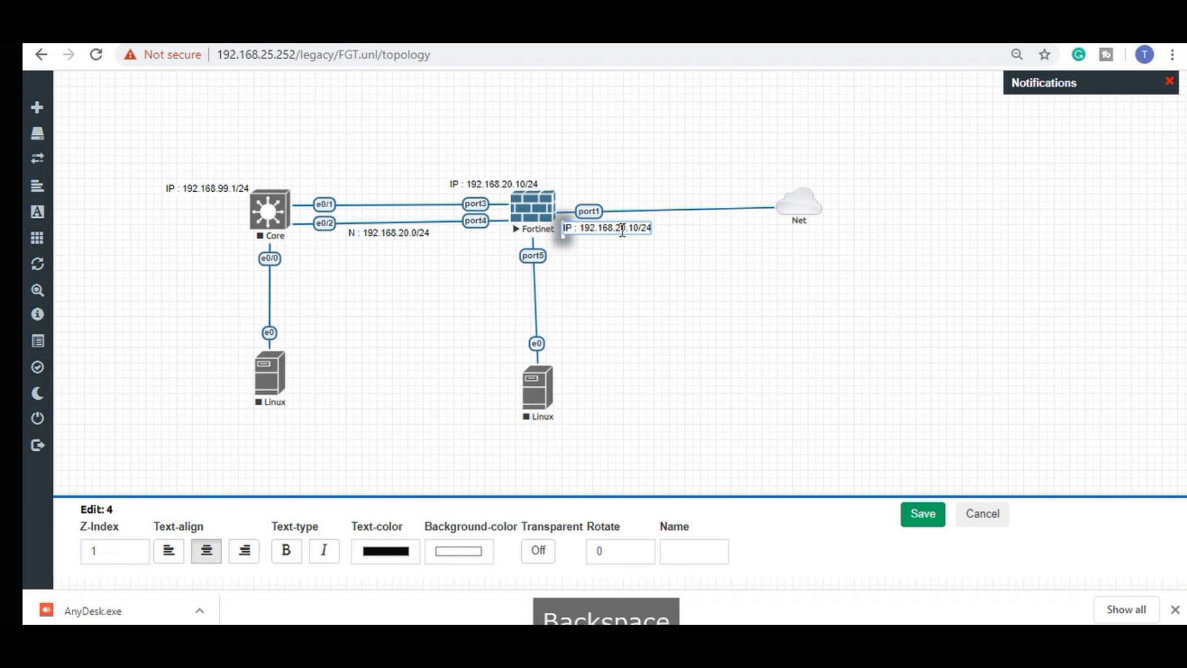
key("BackSpace")
type("5.233")
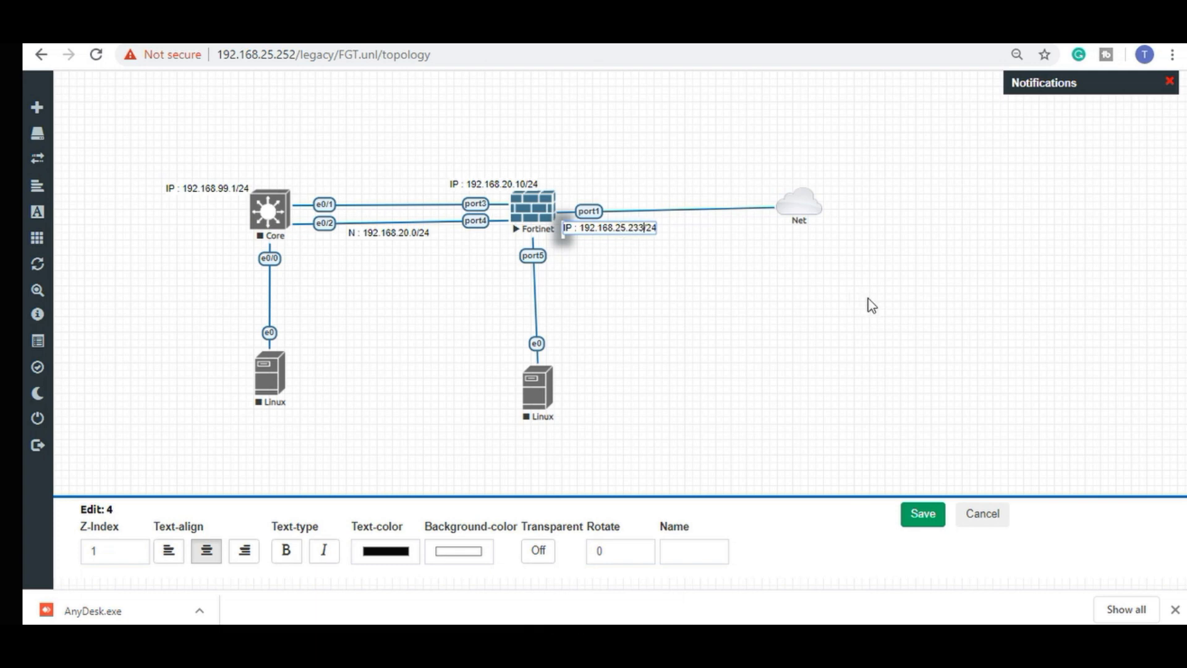
left_click(923, 514)
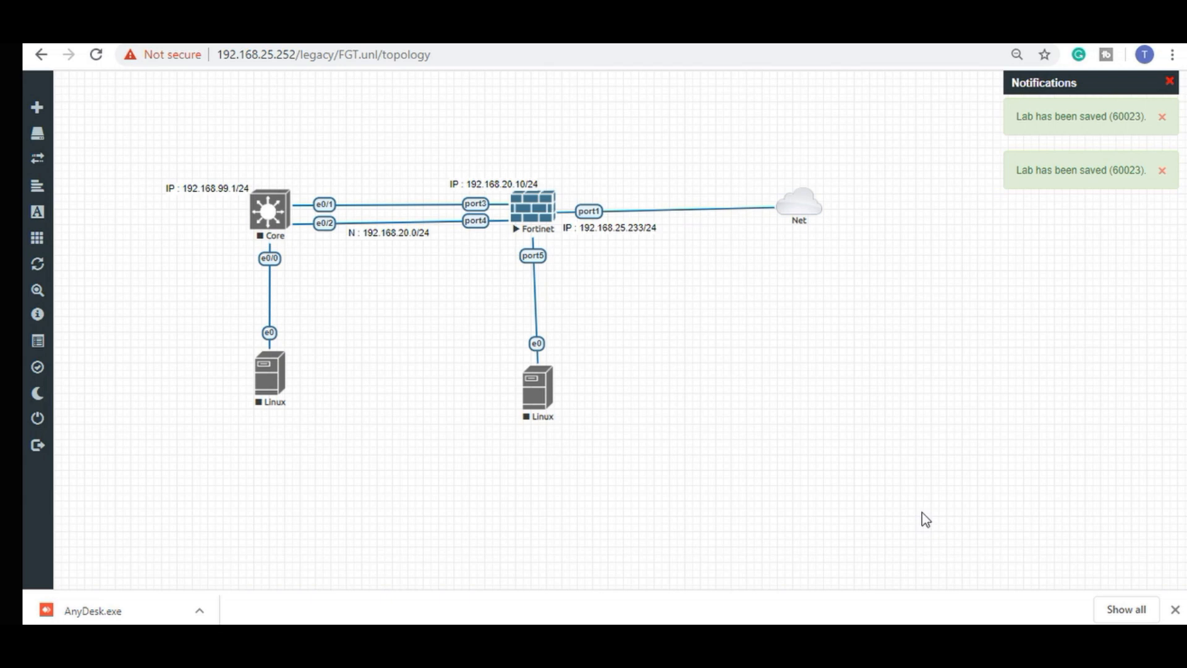
Ping 192.168.25.1 from the FortiGate and stop after the replies.
key("alt+Tab")
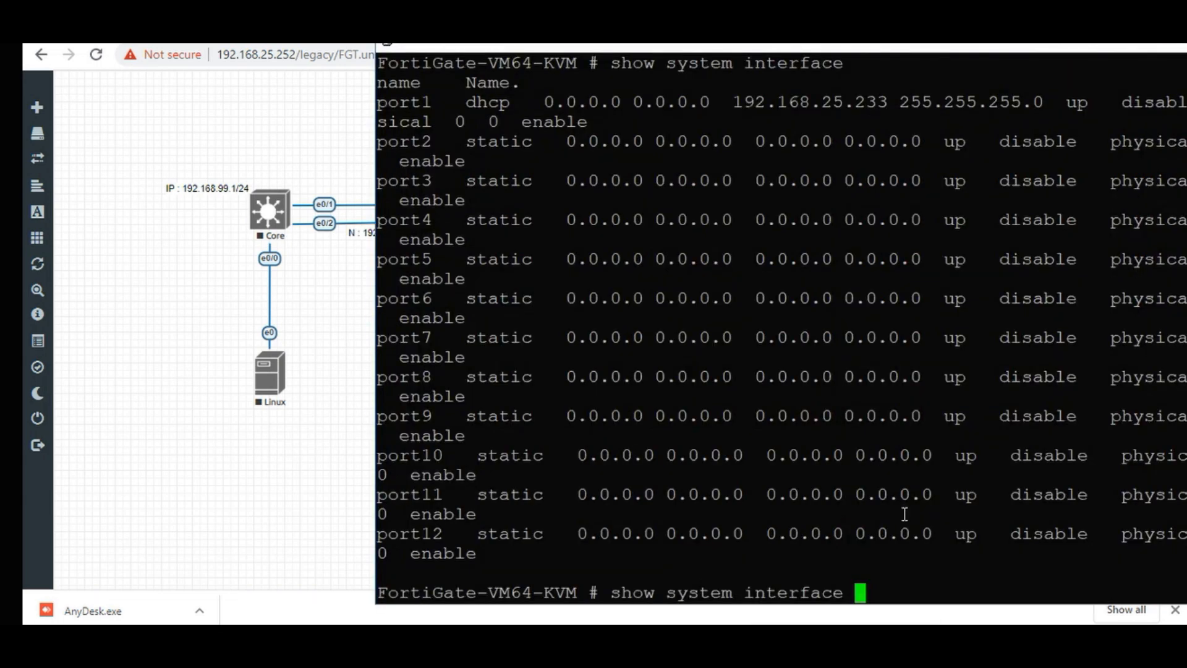
key("BackSpace")
key("BackSpace")
key("BackSpace")
key("BackSpace")
key("BackSpace")
key("BackSpace")
key("BackSpace")
key("BackSpace")
key("BackSpace")
key("BackSpace")
key("BackSpace")
key("BackSpace")
key("BackSpace")
key("BackSpace")
key("BackSpace")
key("BackSpace")
key("BackSpace")
key("BackSpace")
key("BackSpace")
key("BackSpace")
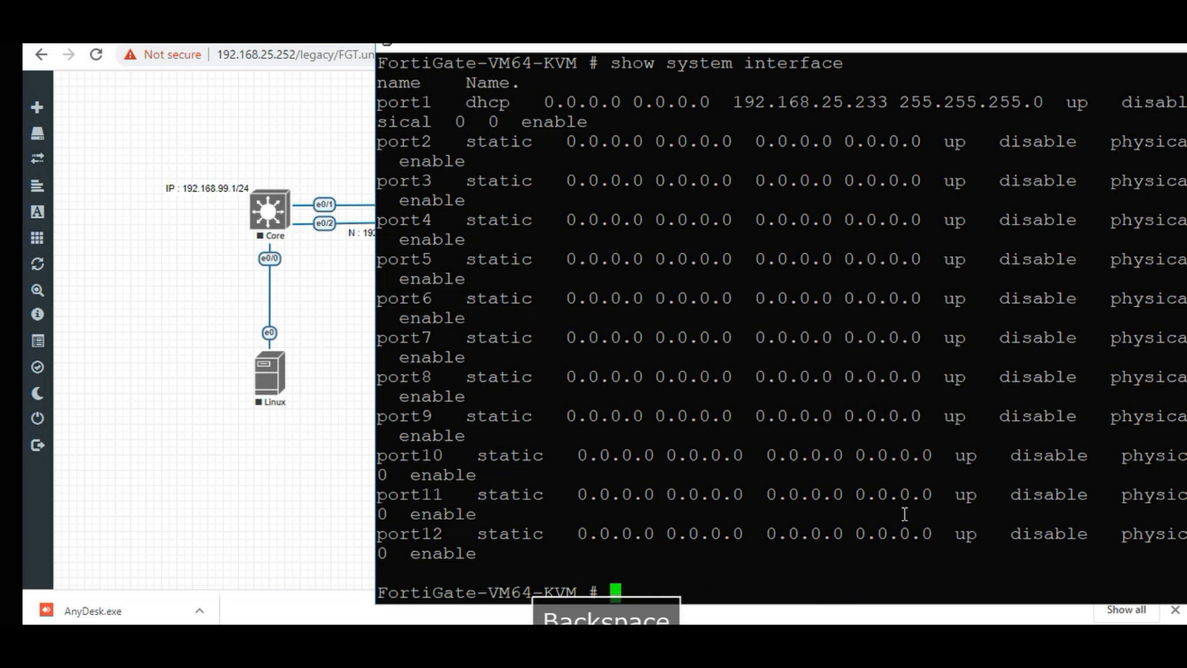
type("exe")
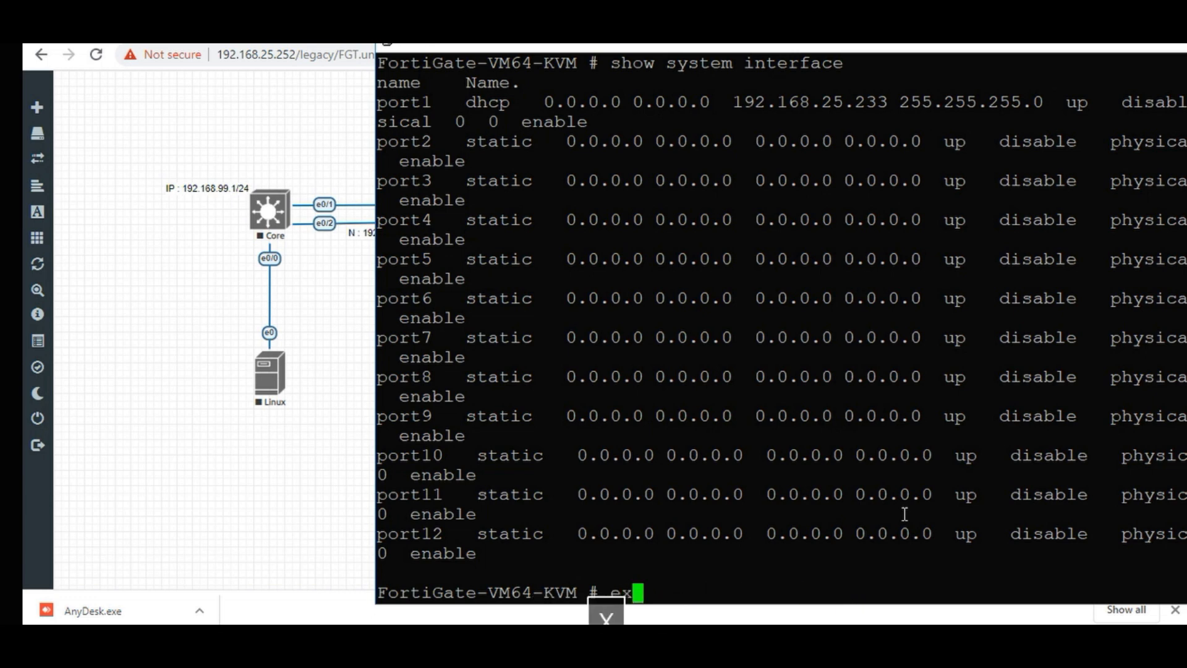
key("Tab")
type("p")
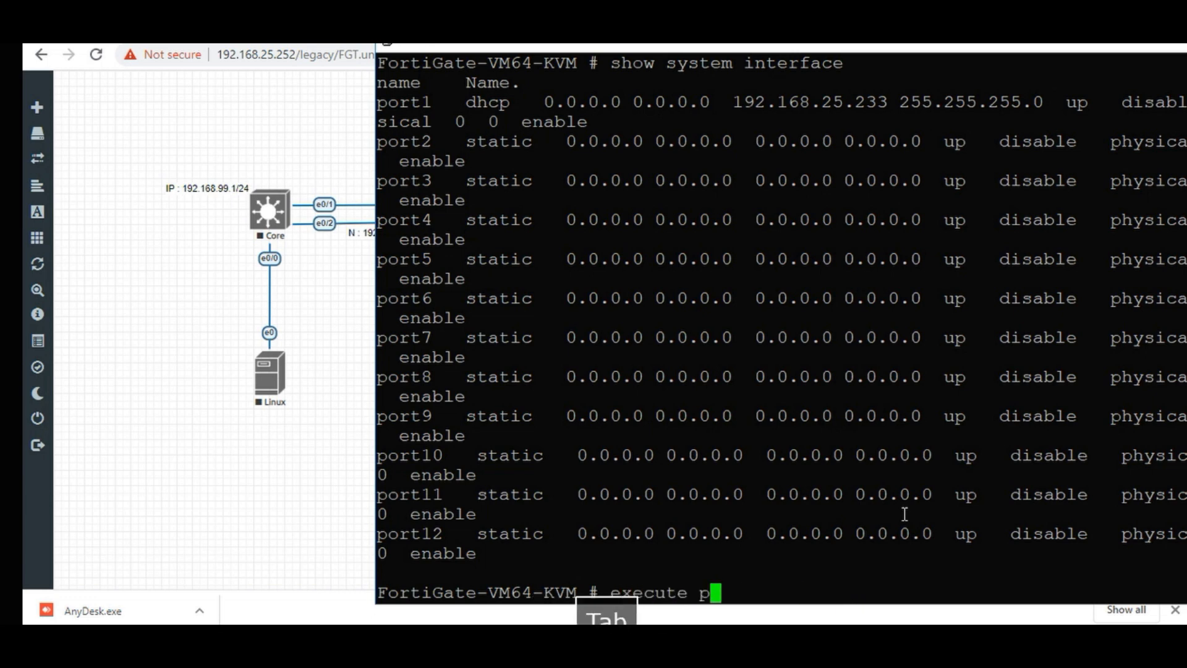
type("ing 192")
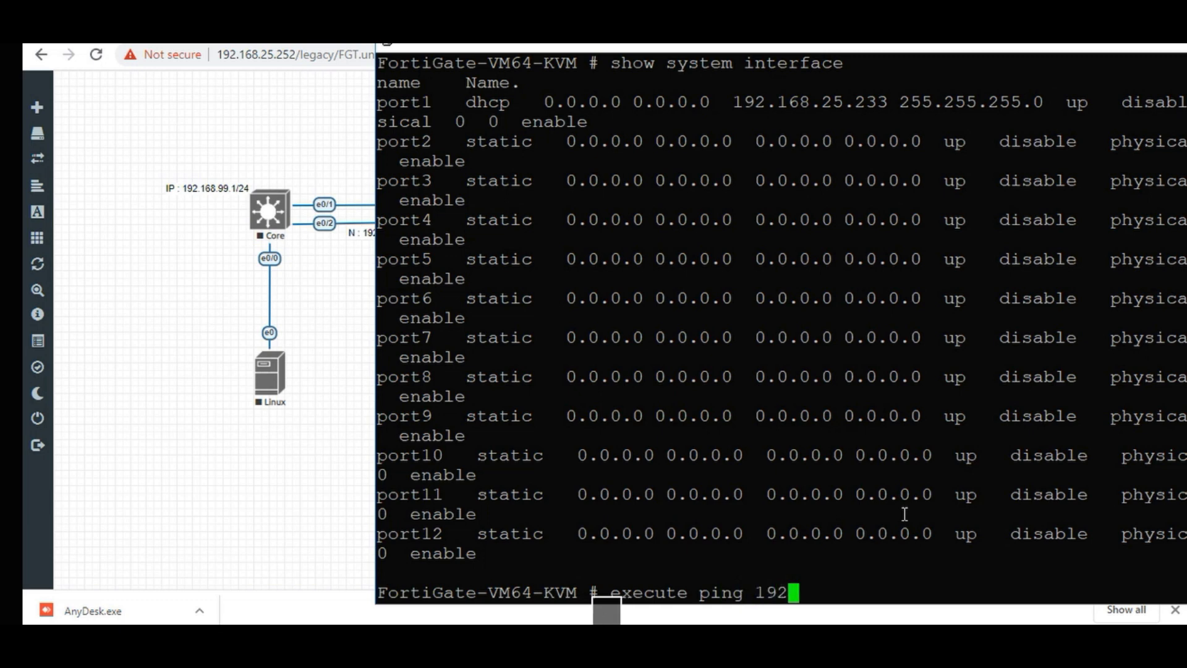
type(".168.")
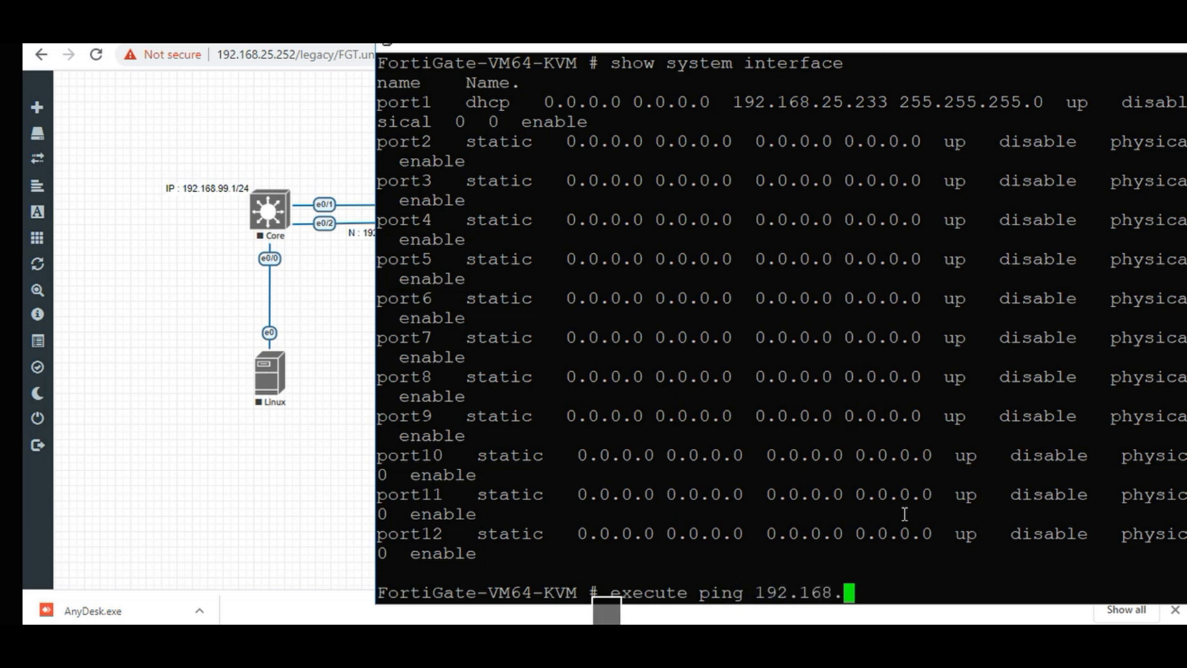
type("25.1")
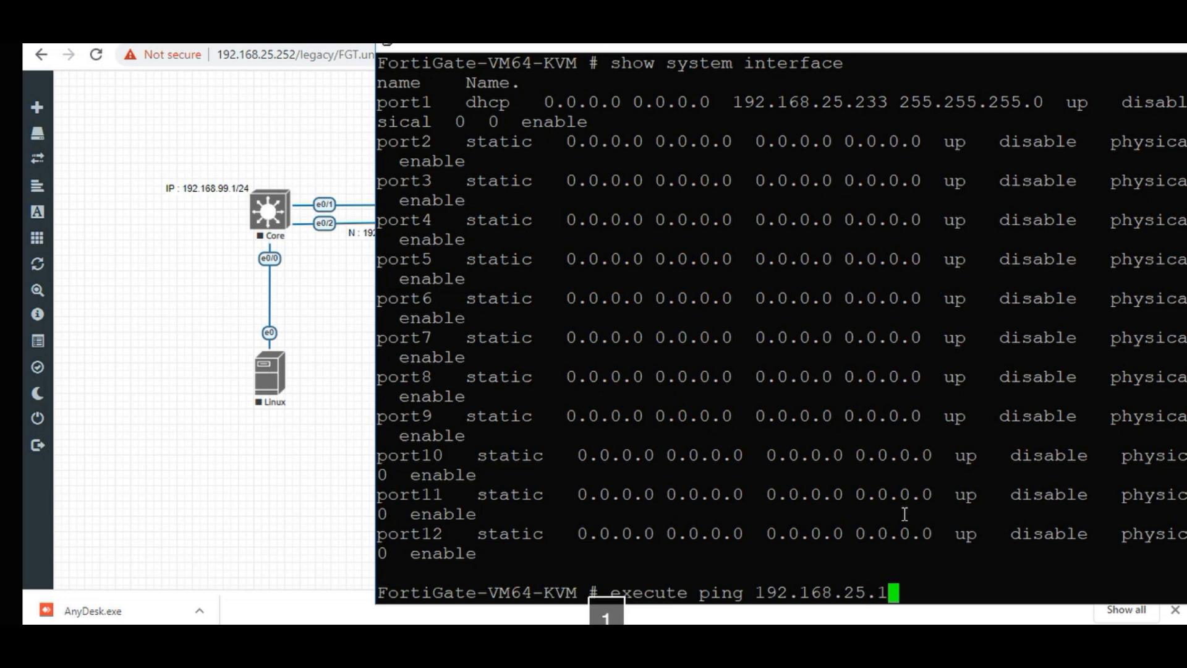
key("Return")
key("ctrl+c")
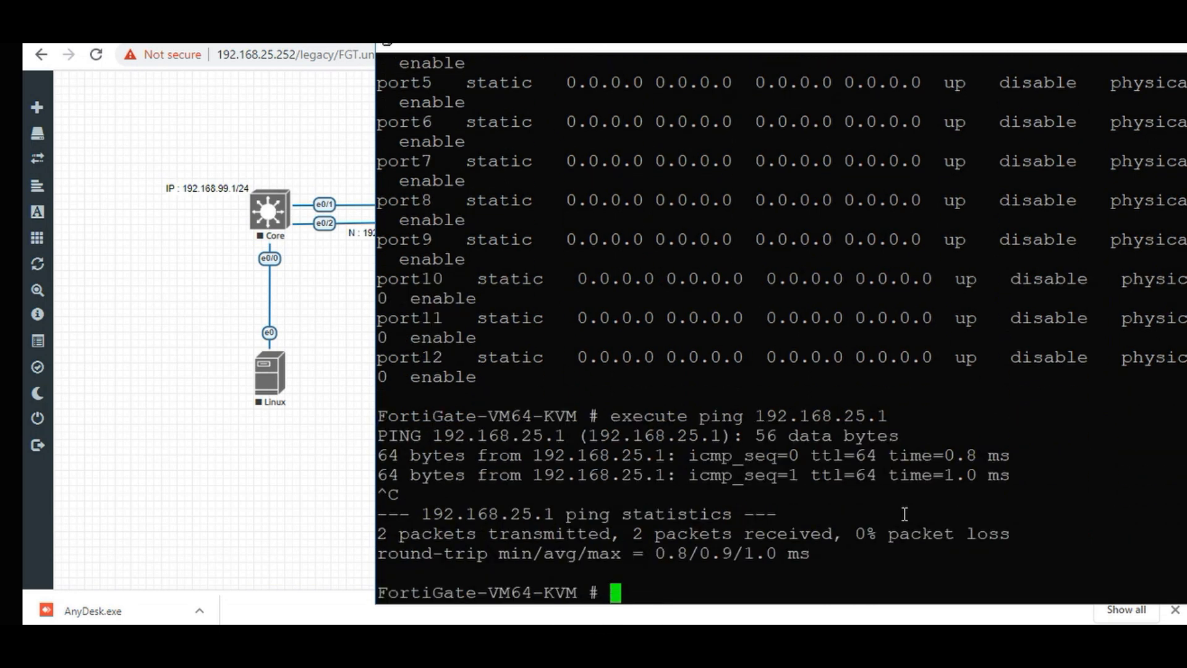
Traceroute to 8.8.8.8 and stop it once it passes the gateway.
type("ex")
key("Tab")
type("tra")
key("Tab")
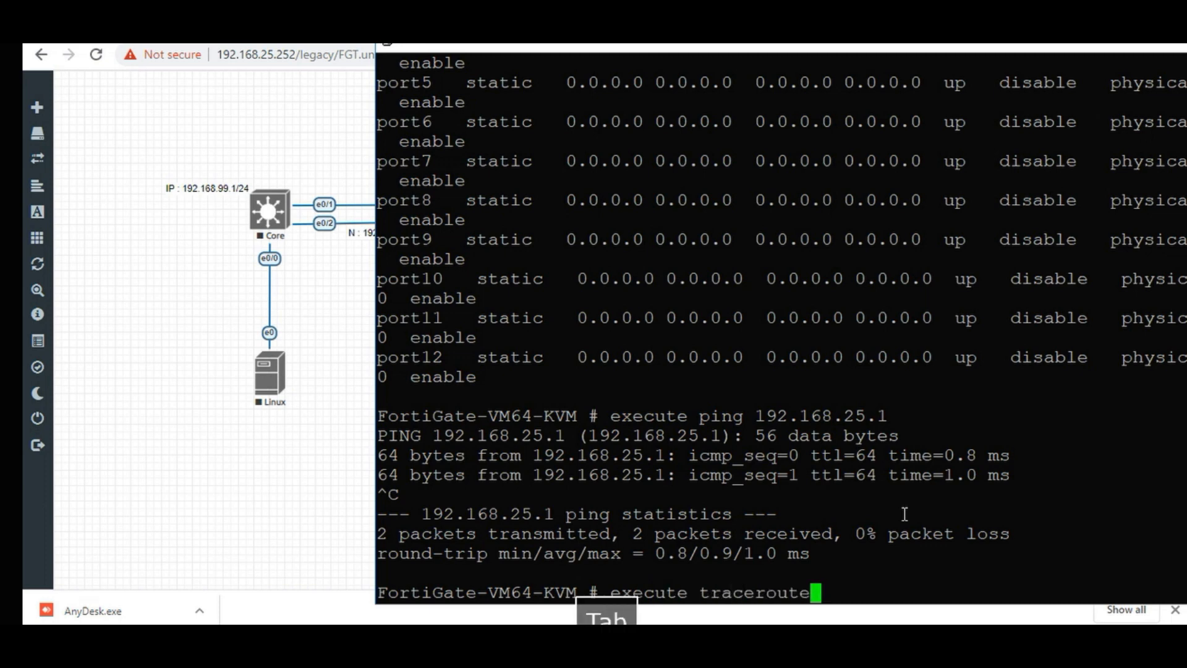
type("8.8.8.8")
key("Return")
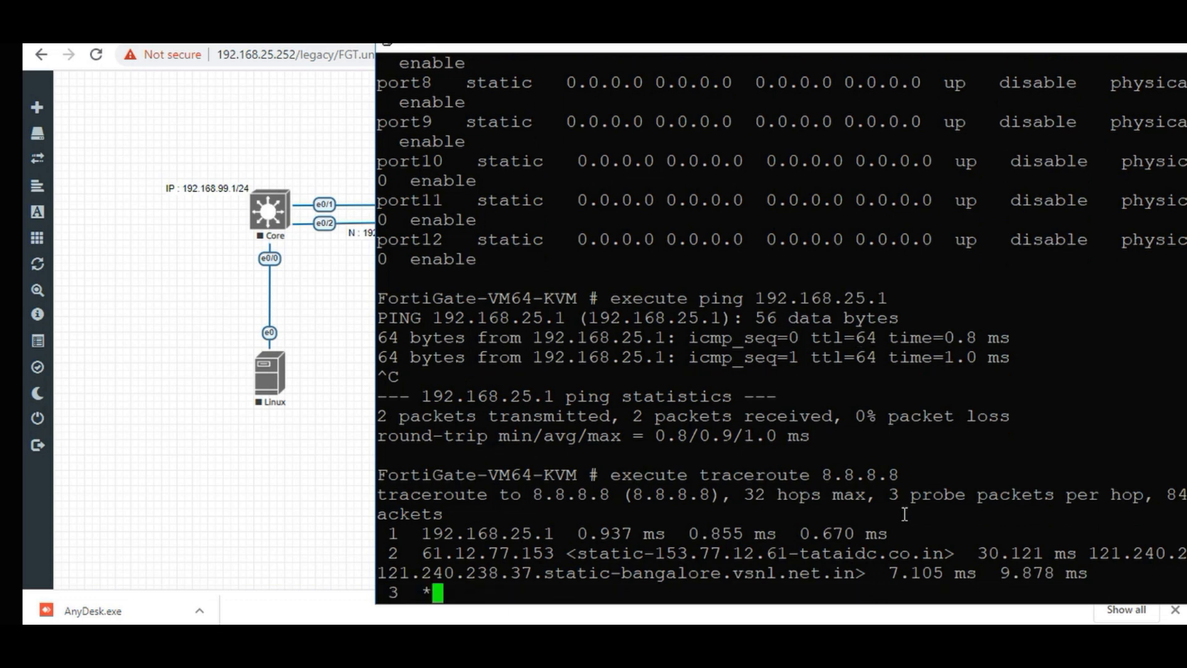
key("ctrl+c")
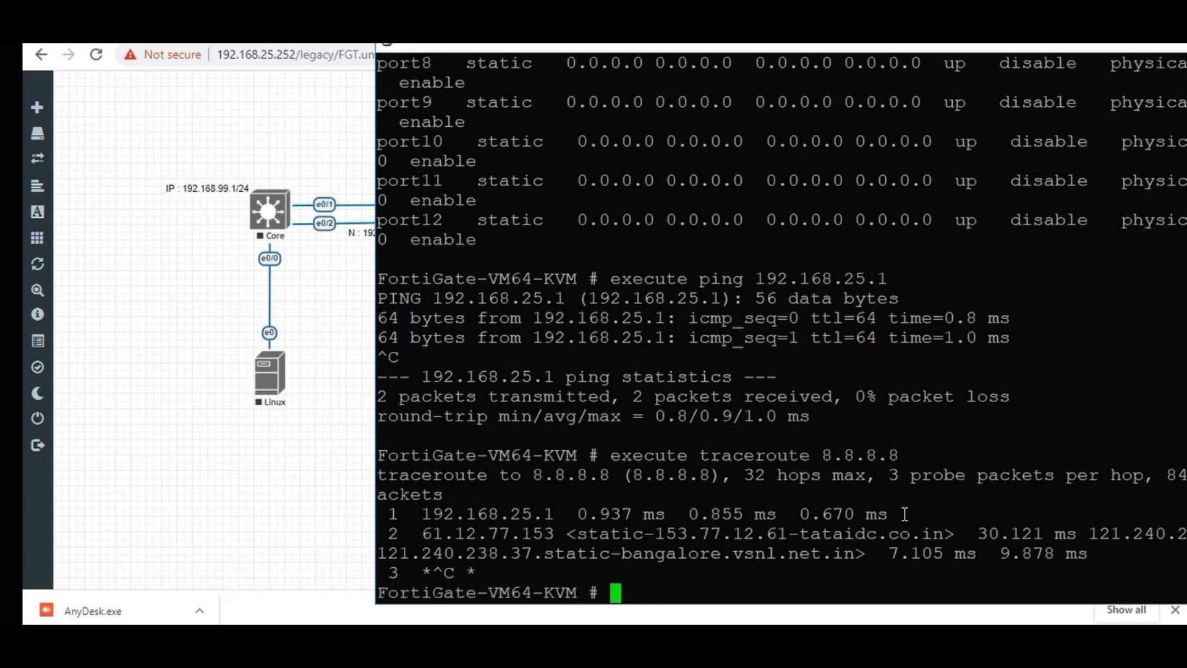
key("BackSpace")
left_click(1181, 47)
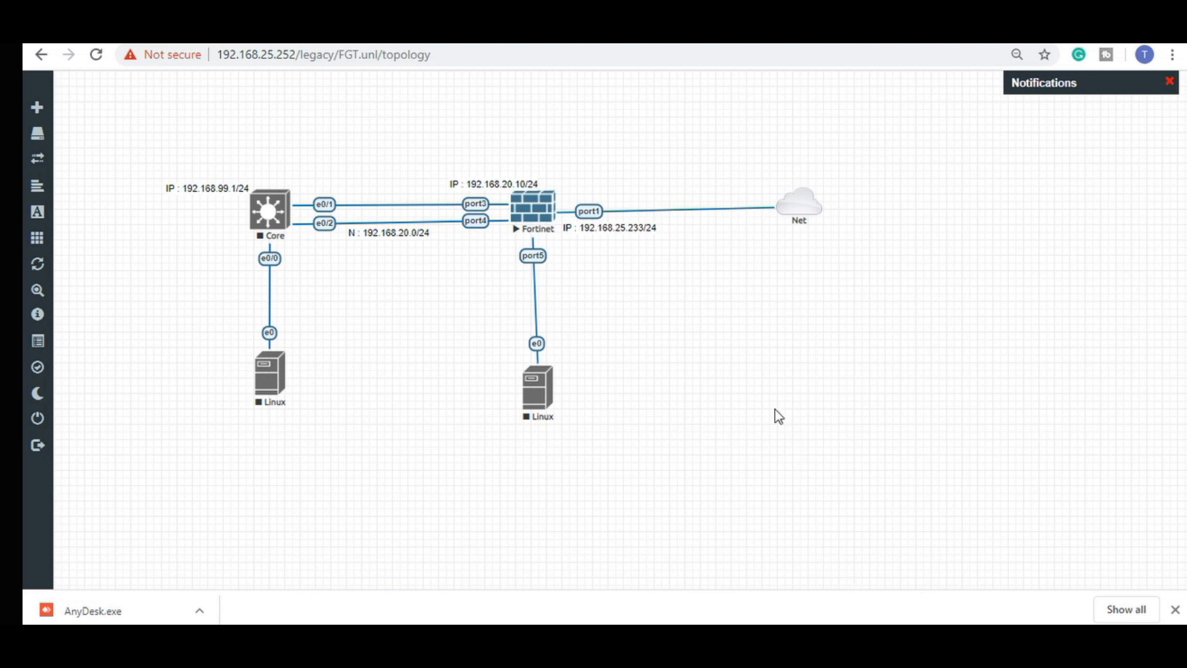
left_click(863, 638)
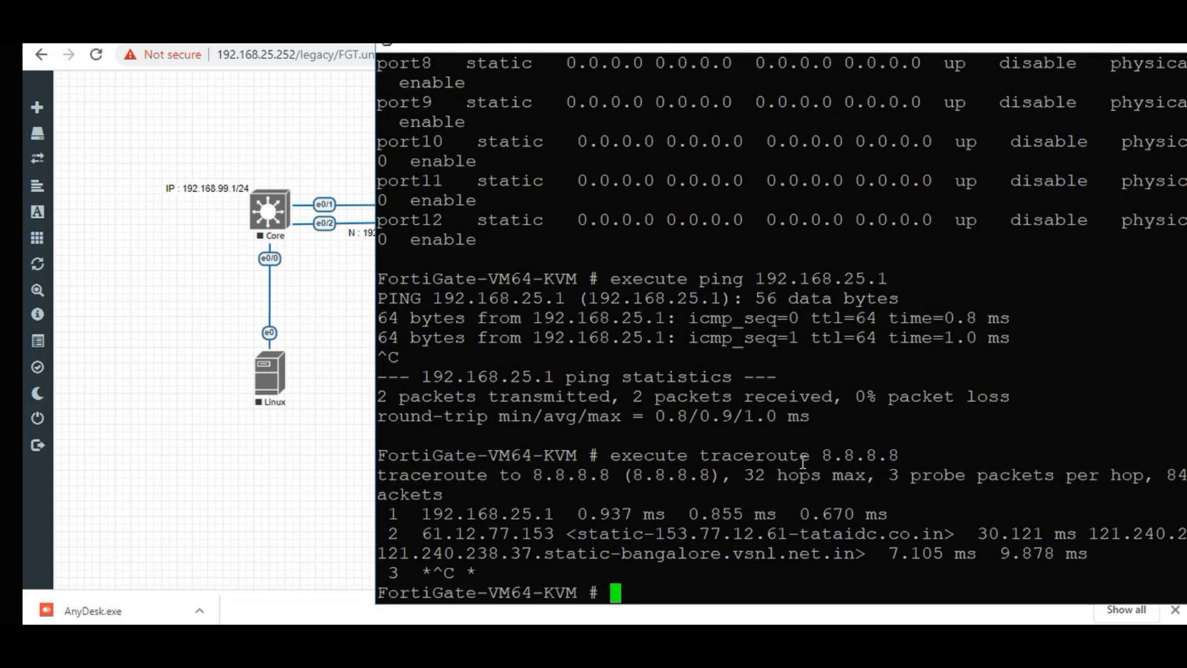
Enter config system interface and edit port1.
key("Return")
key("Return")
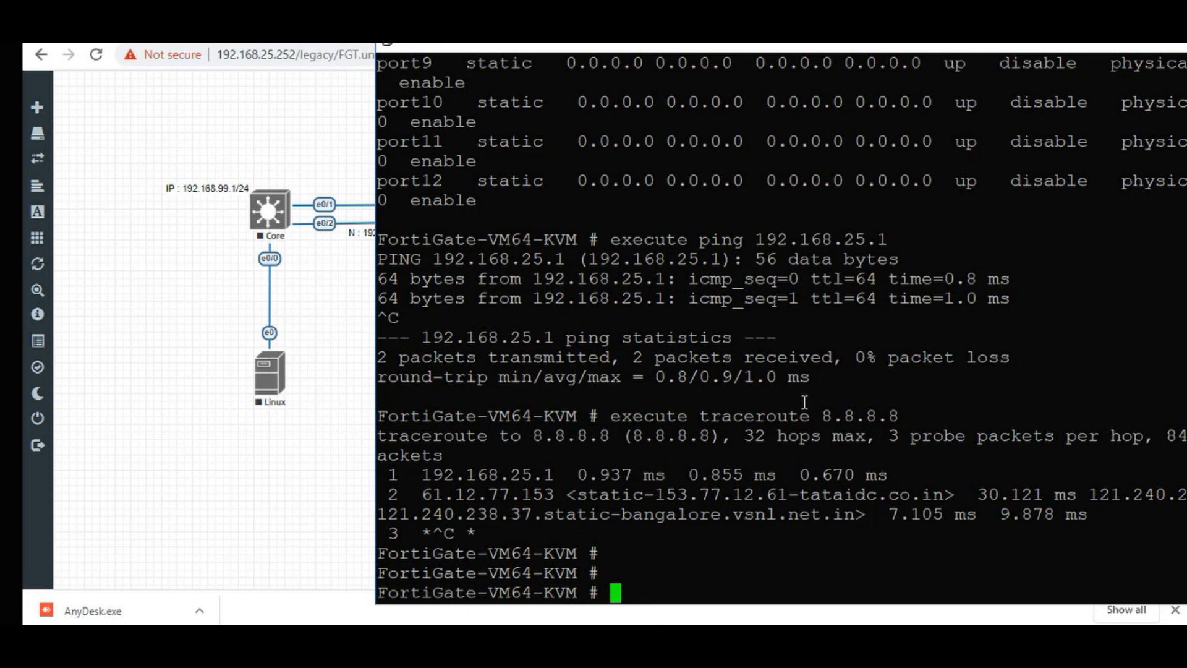
type("conf")
key("Tab")
type("sy")
key("Tab")
type("int")
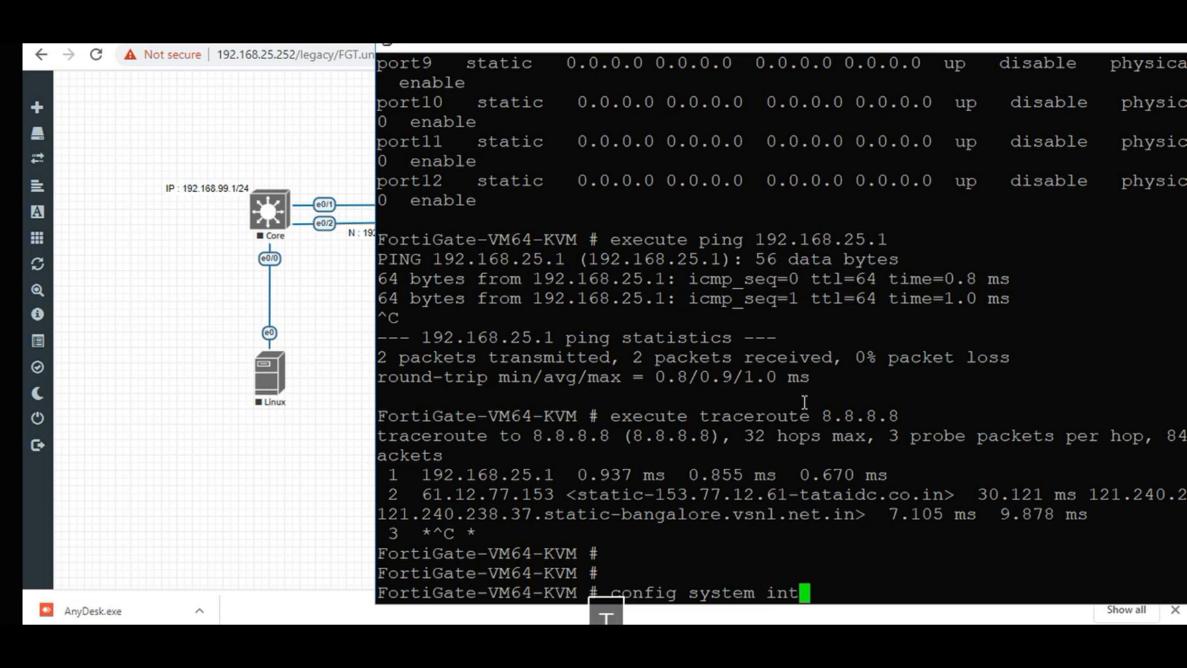
key("Tab")
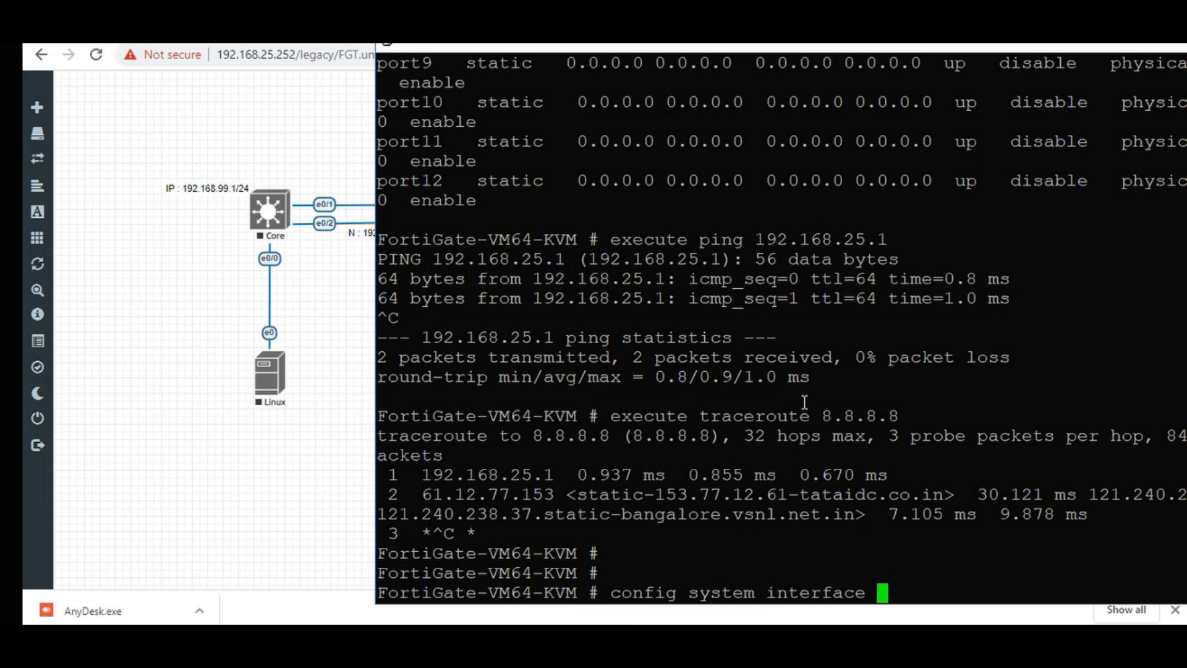
key("Return")
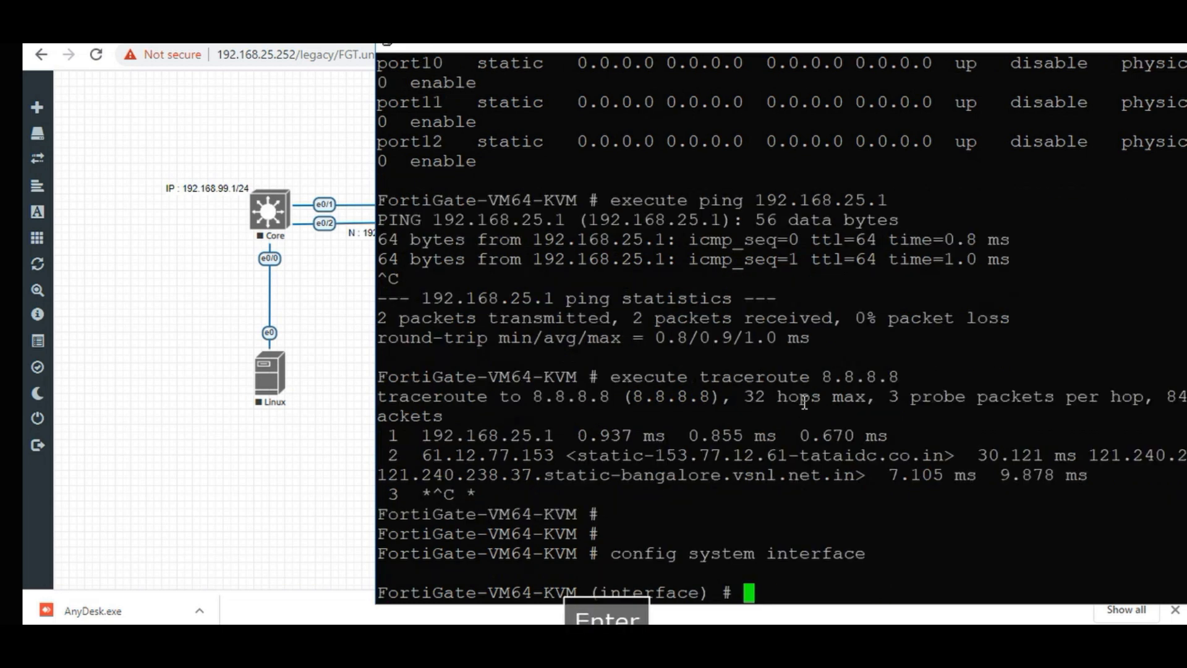
type("ed")
key("Tab")
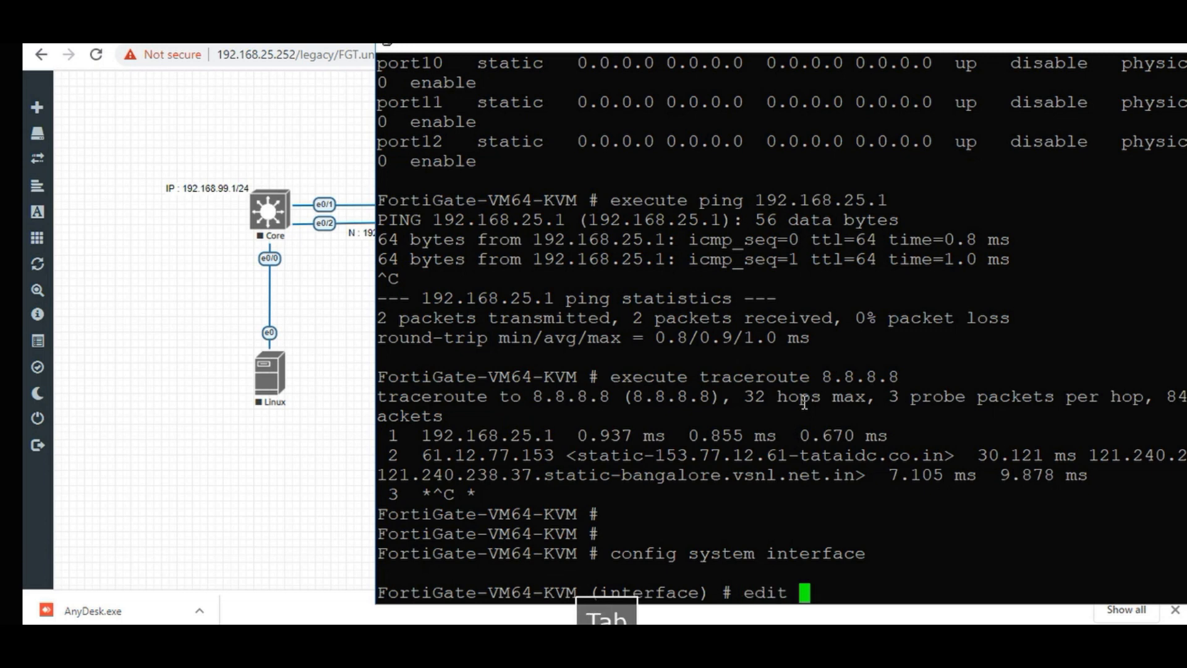
type("port1")
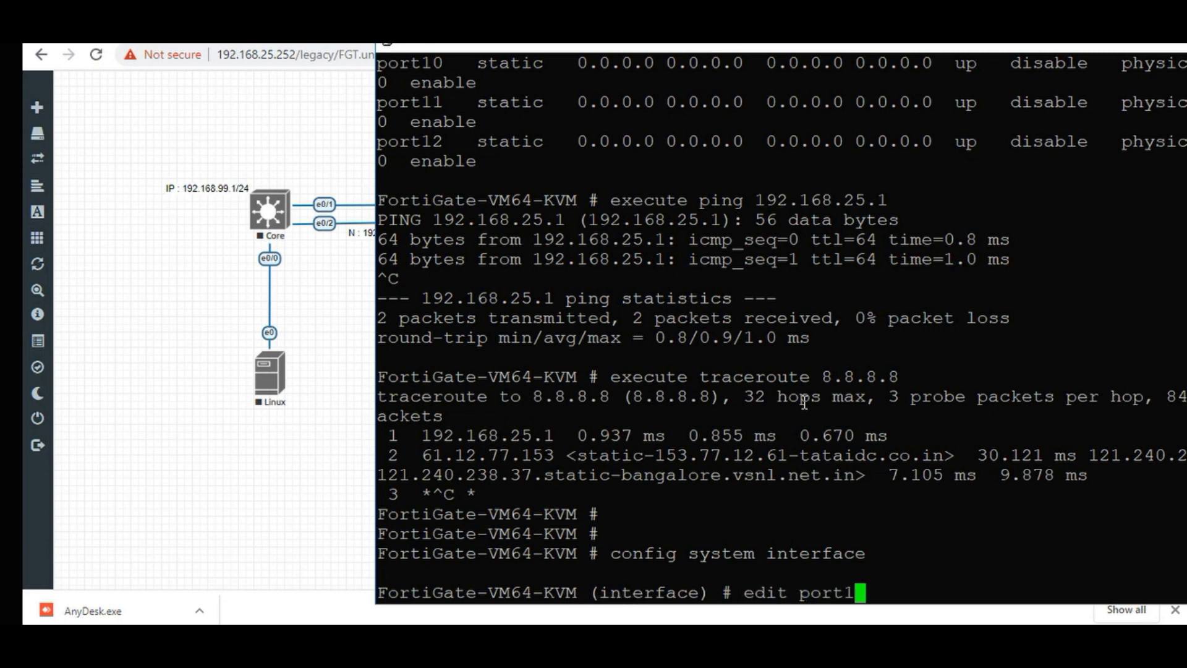
key("Return")
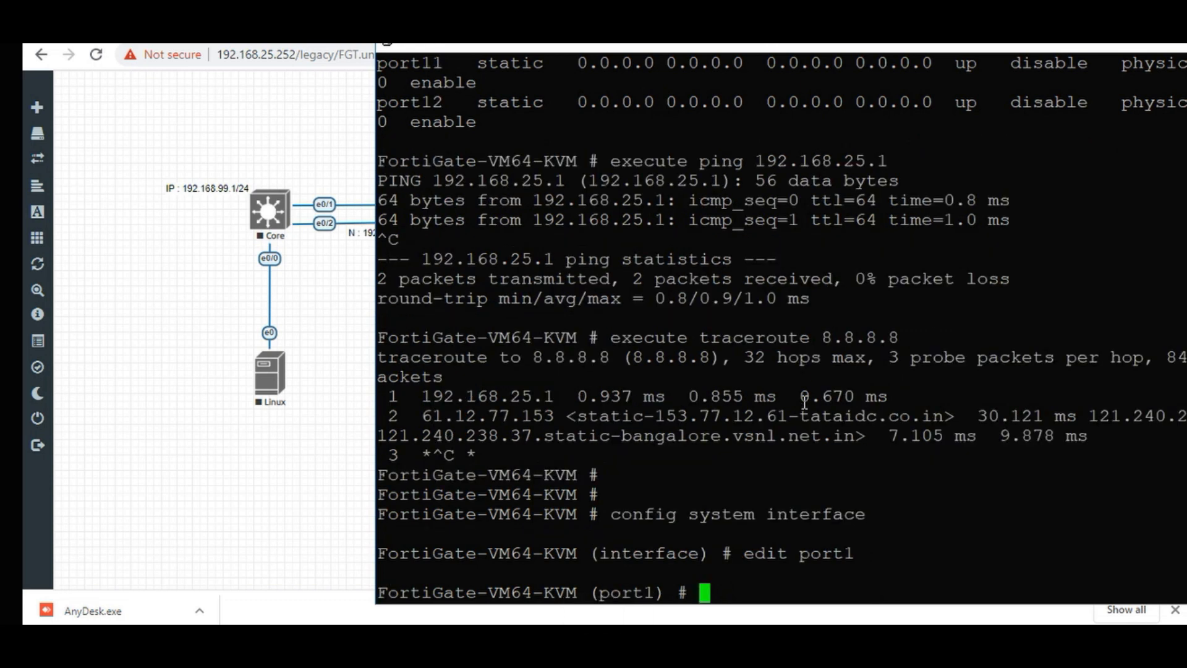
Attempt to set port1's IP to 0.0.0.0/0.
type("set")
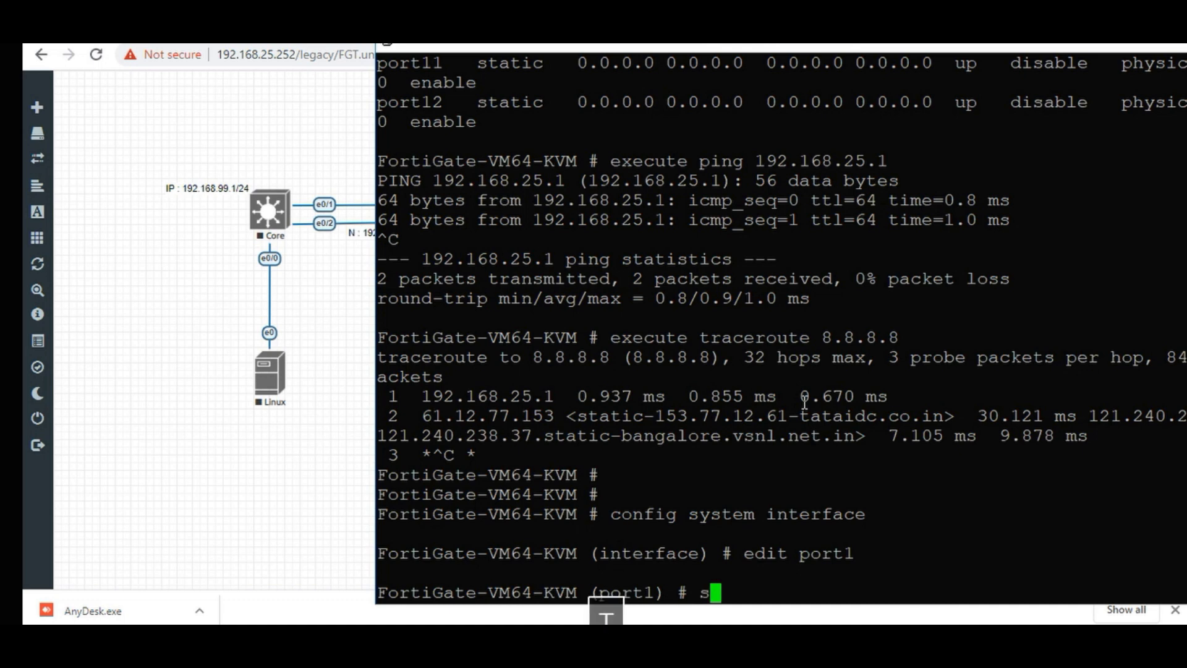
key("Tab")
type("ip")
key("Tab")
type("0.0.0.0")
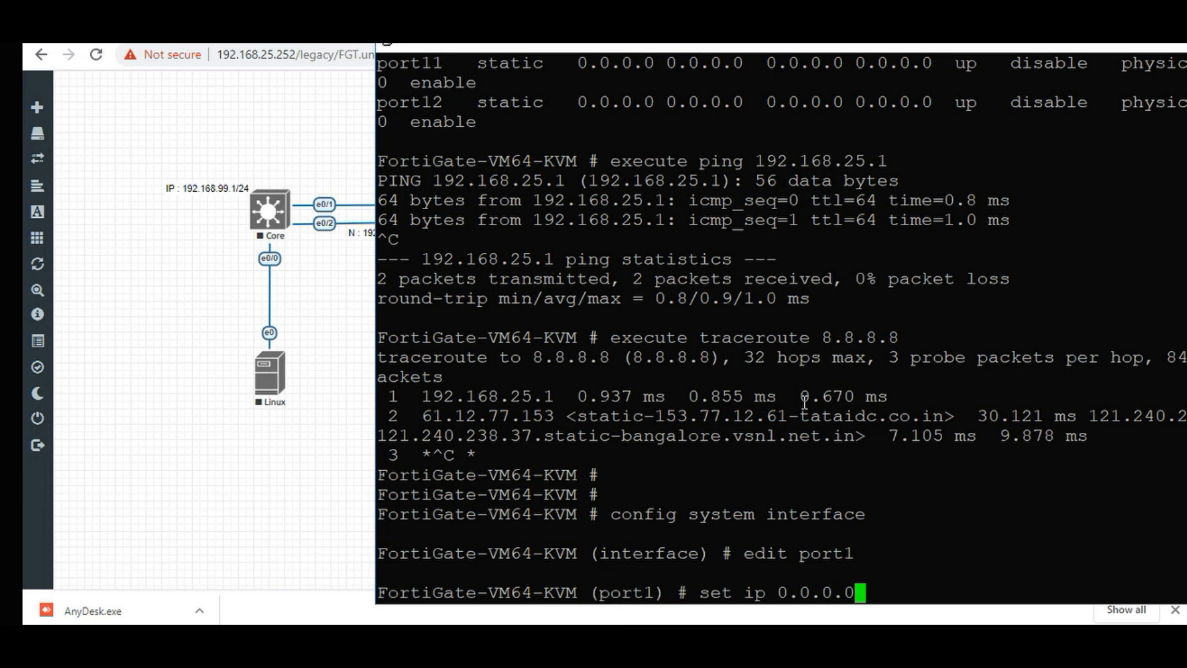
type("/0")
key("Return")
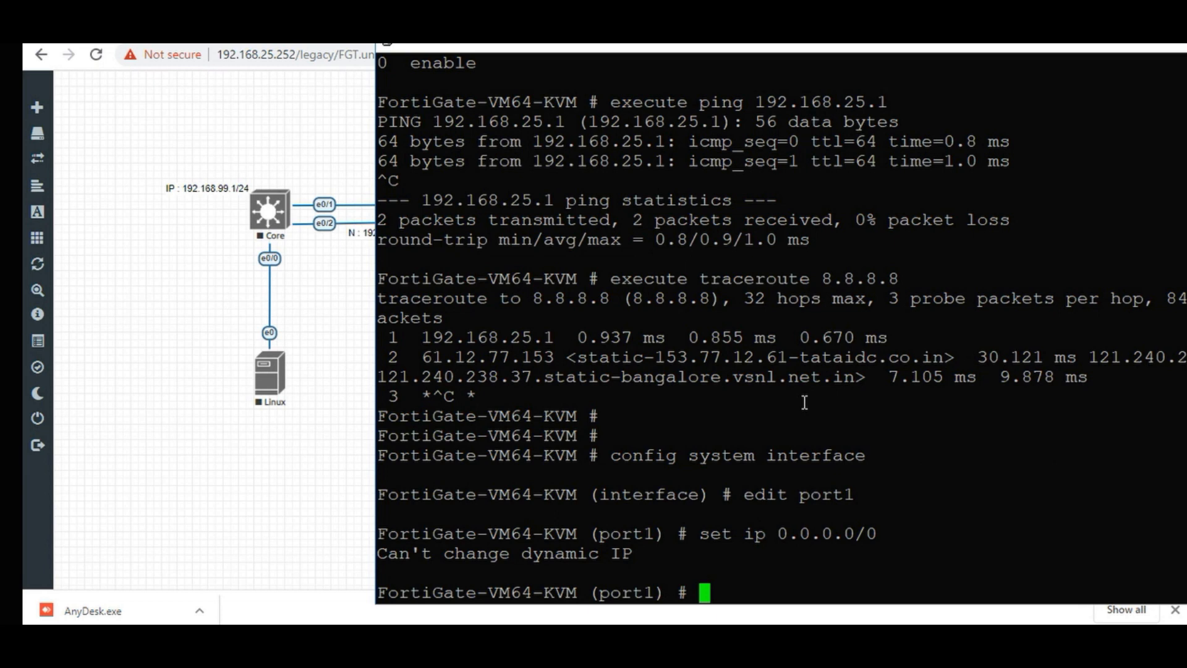
Switch port1 to static mode, reapply IP 0.0.0.0/0, and save with end.
type("s")
type("mo sta")
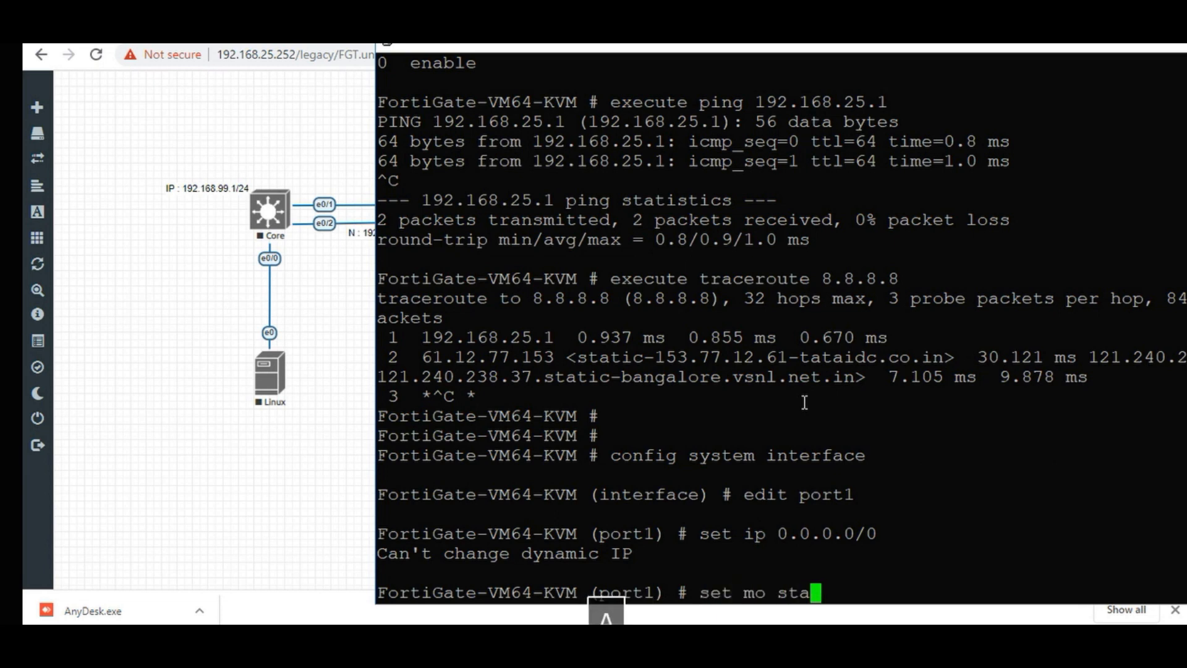
key("Return")
key("Up")
key("Up")
key("Return")
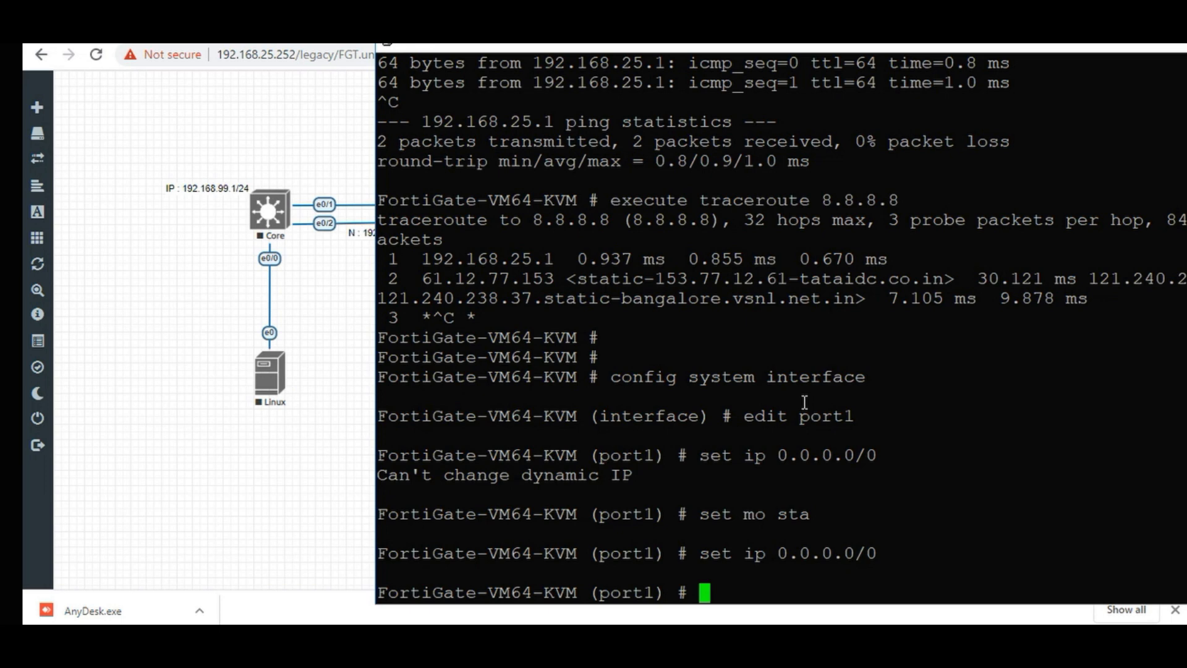
type("end")
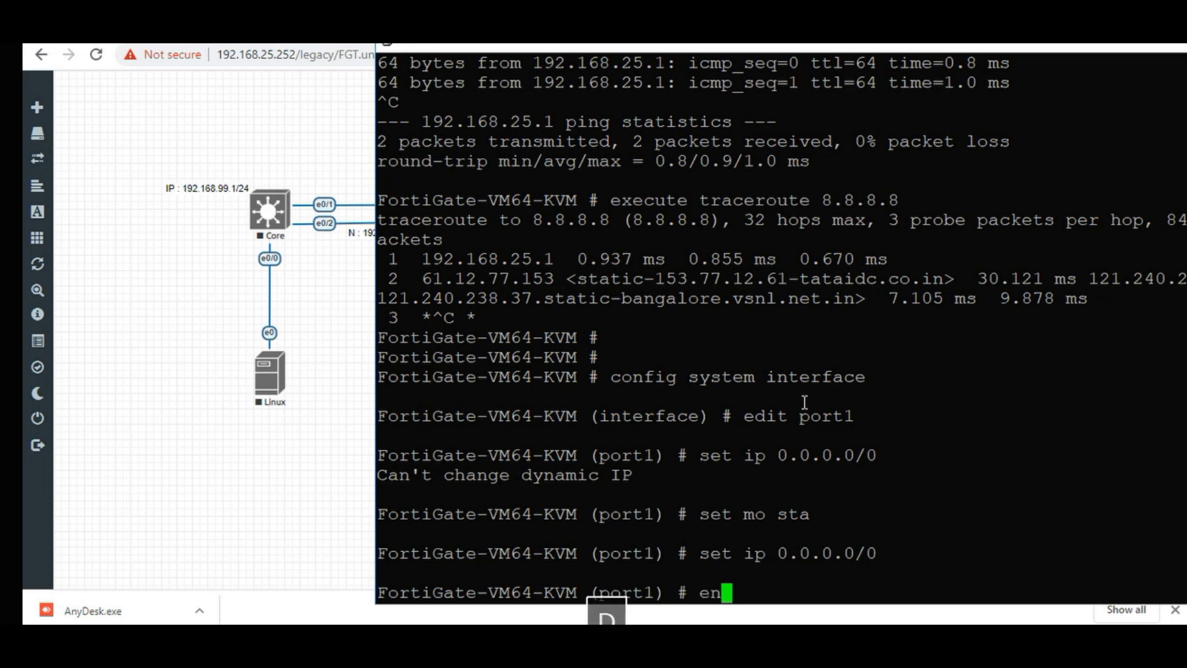
key("Return")
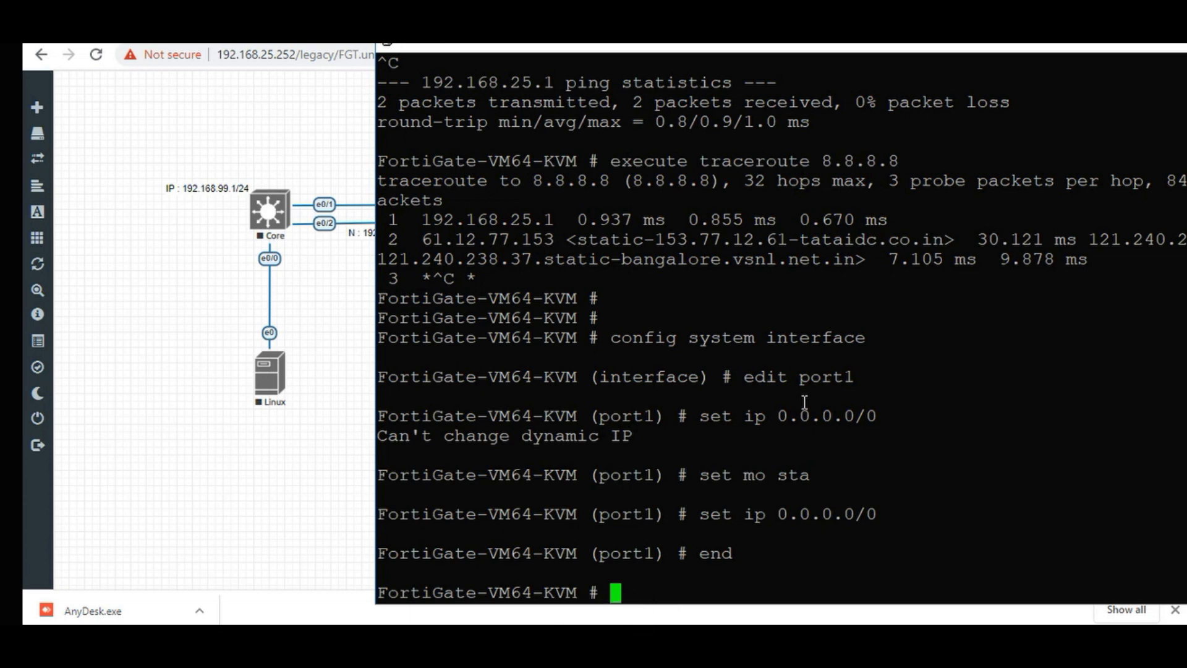
Enter config system switch-interface and create a new entry named WAN.
type("con")
key("Tab")
type("sys")
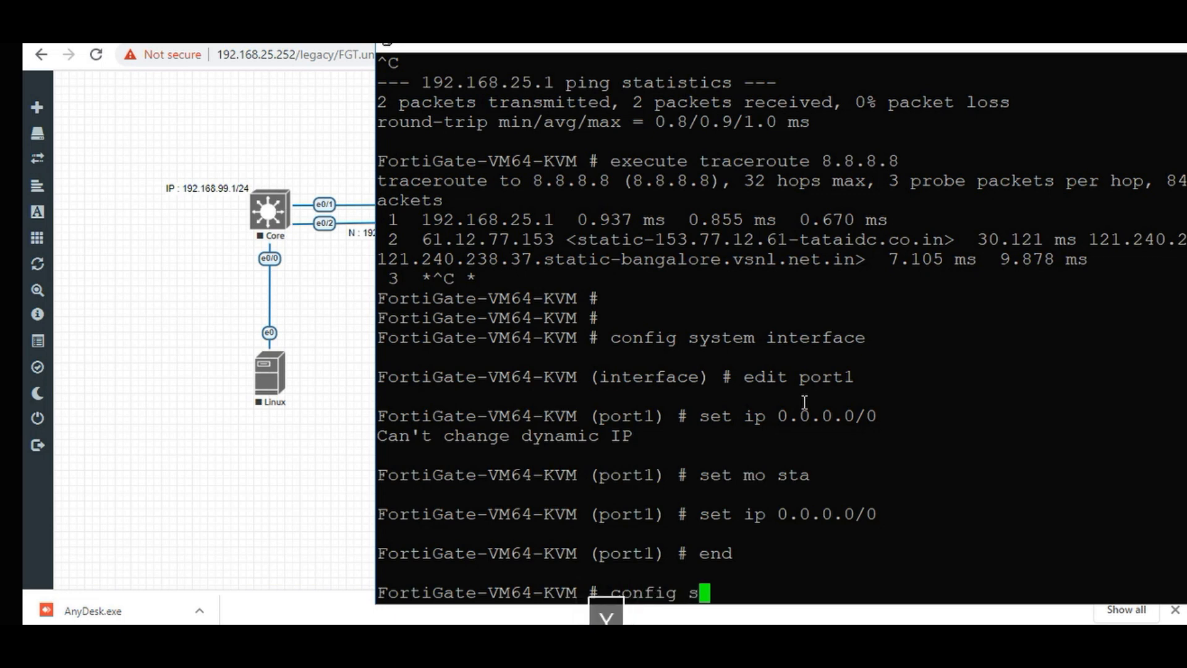
key("Tab")
type("sw")
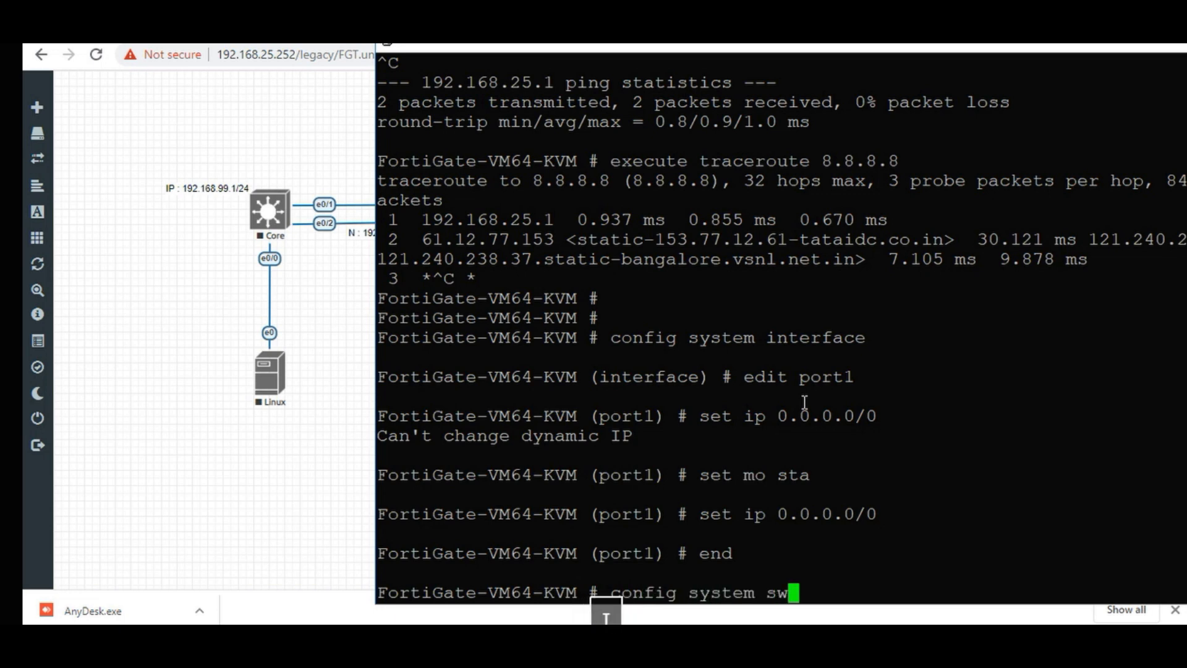
key("Tab")
key("Return")
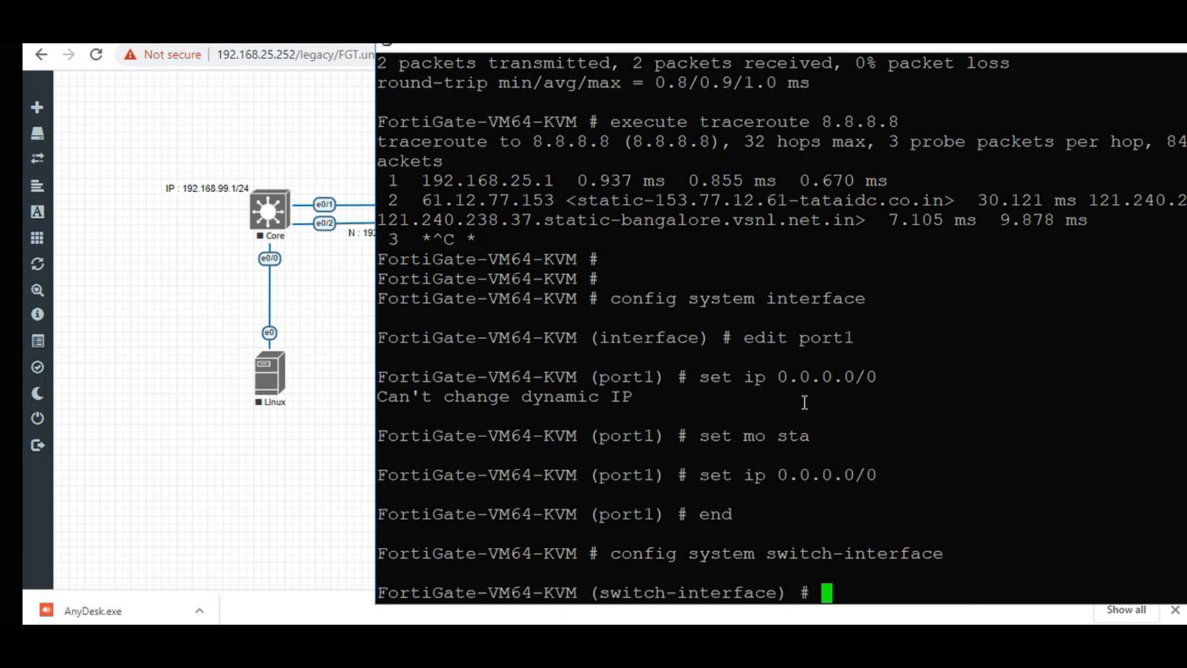
type("ed")
key("Tab")
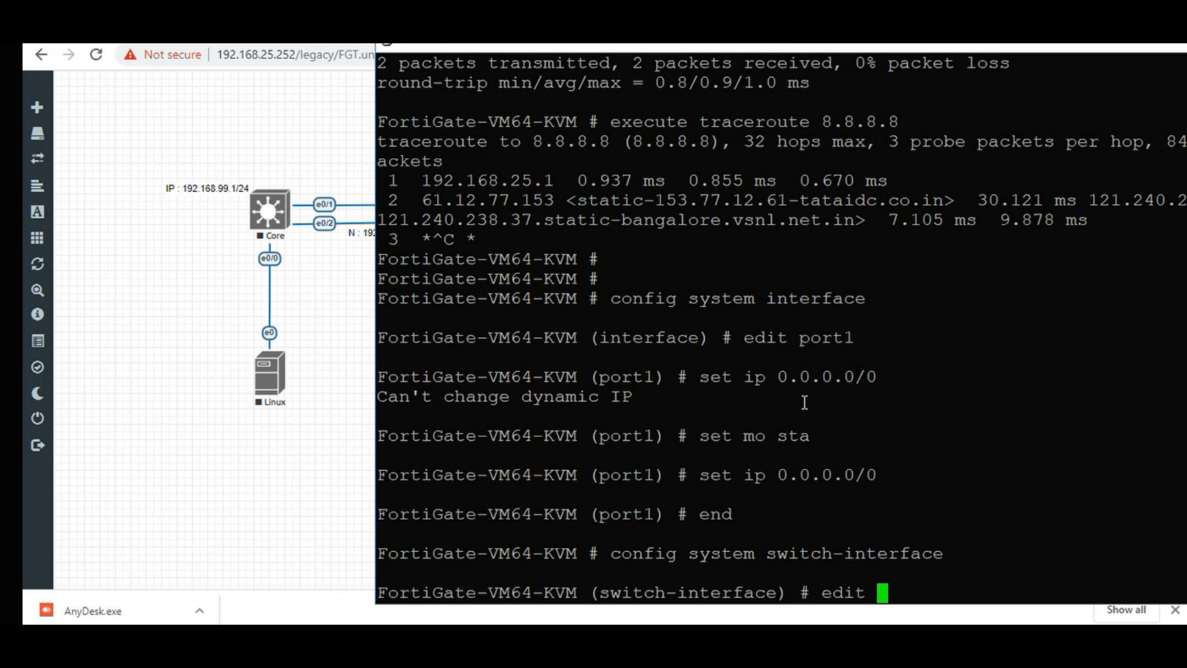
type("WAN")
key("Return")
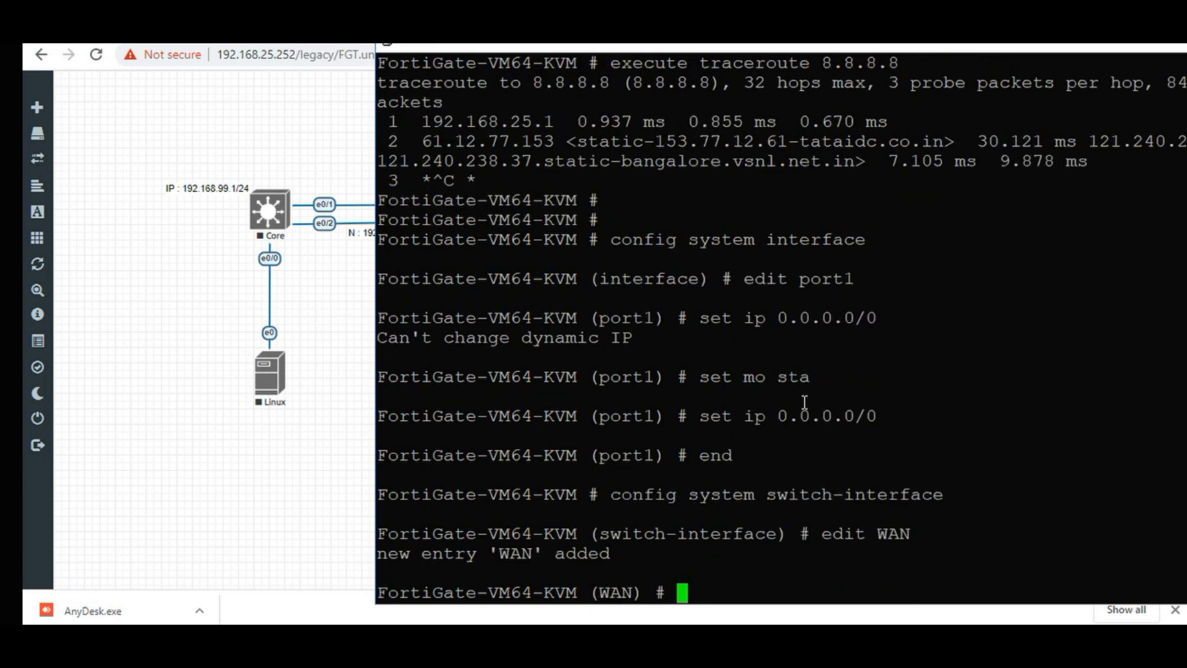
Set WAN's type to switch and its vdom to root.
type("set t")
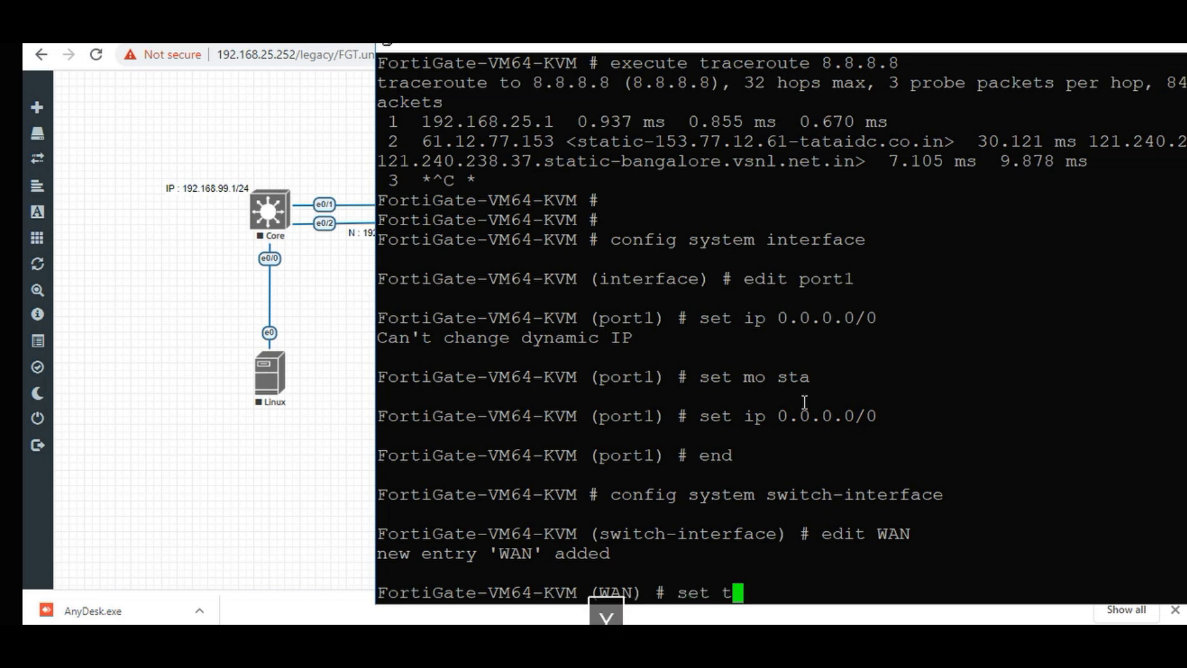
type("y s")
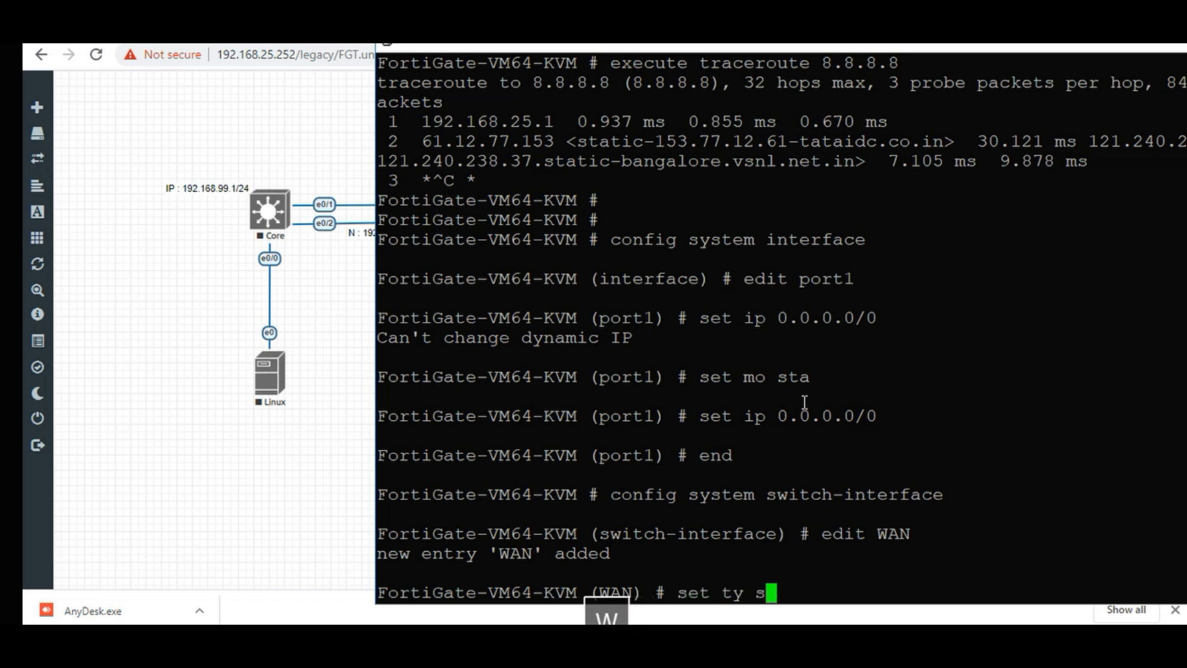
type("we")
key("BackSpace")
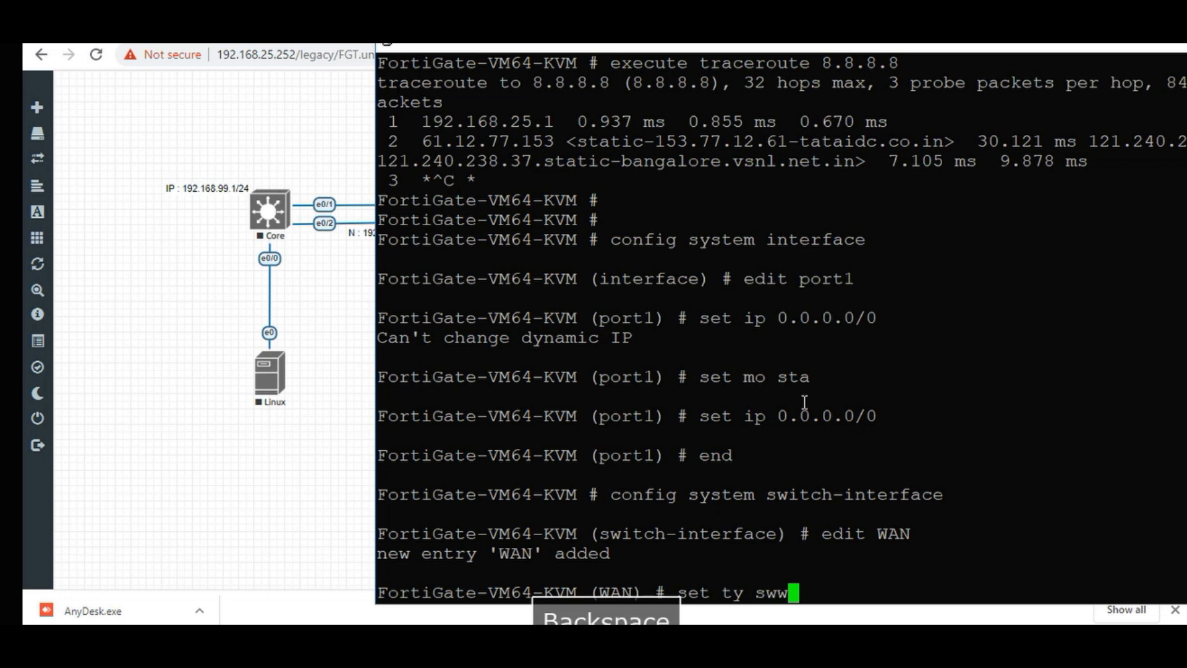
type("i")
key("Tab")
key("Return")
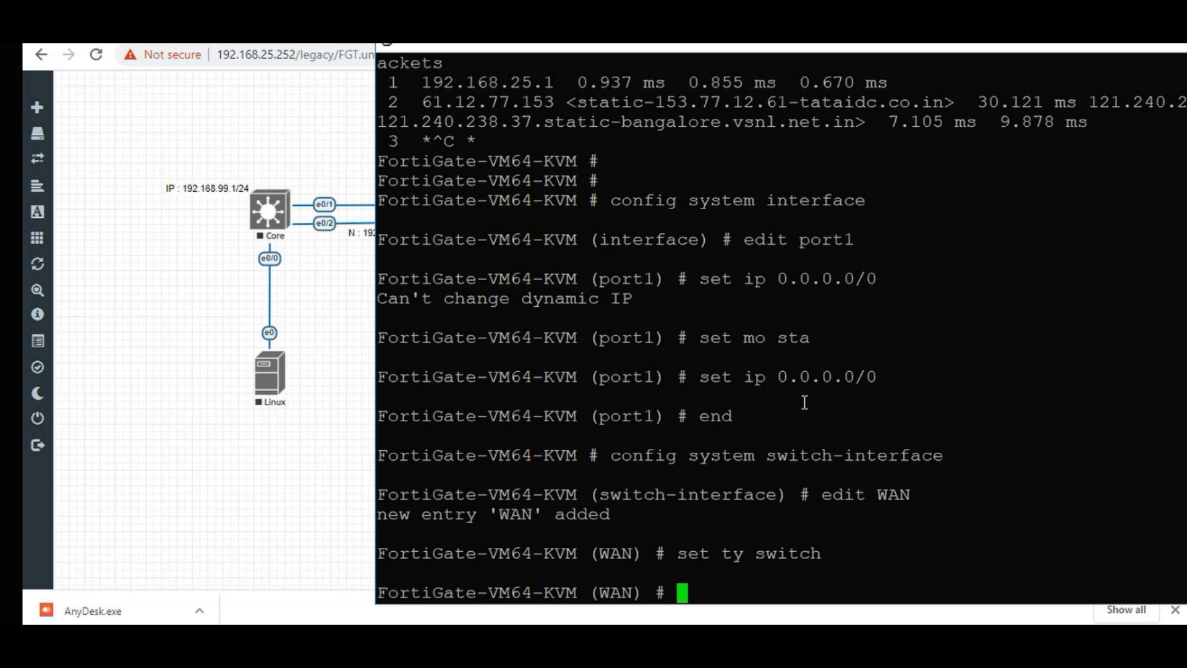
type("set vdom ro")
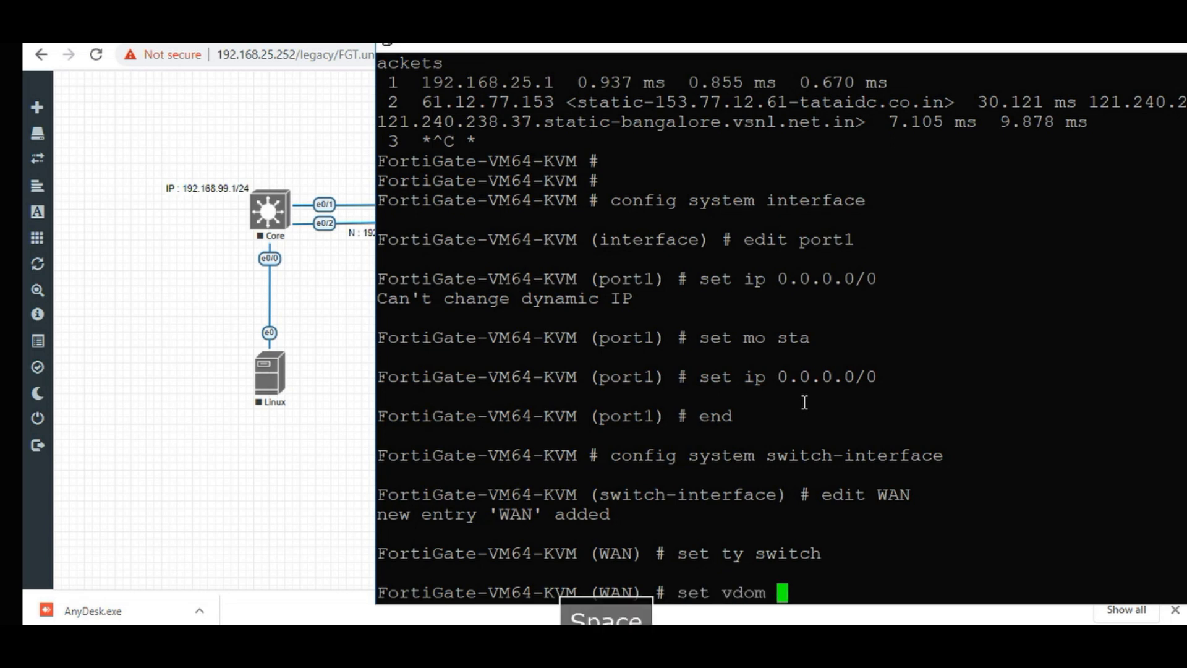
type("ot")
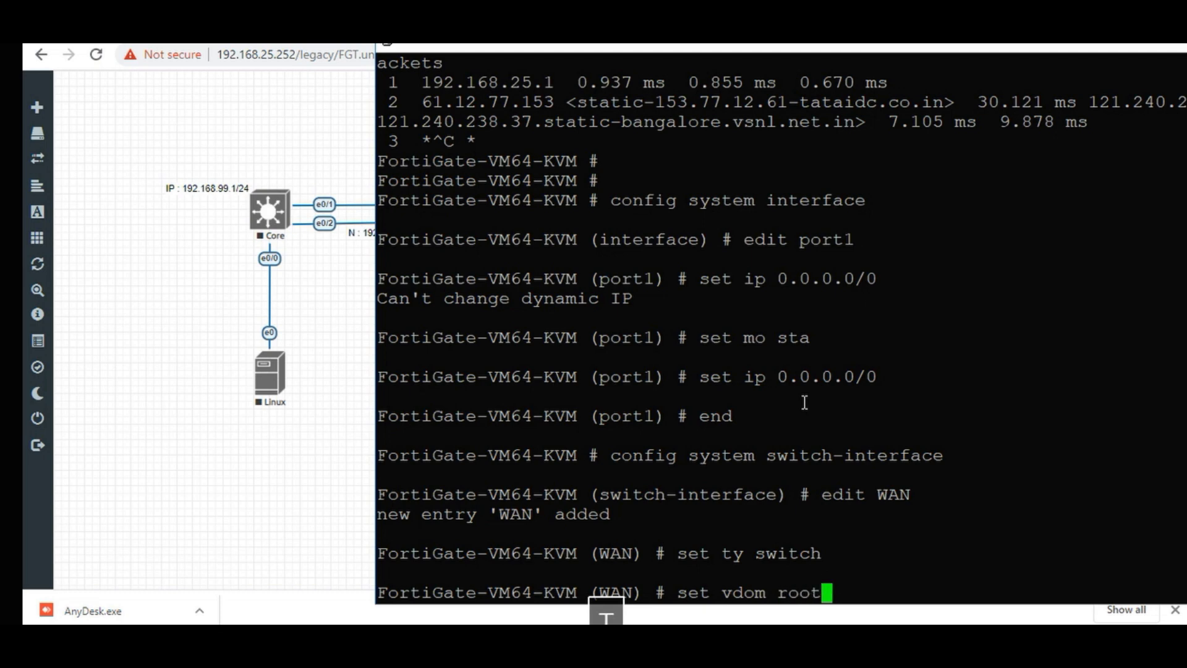
key("Return")
Add port1 and port2 as WAN members and save with end.
type("set m")
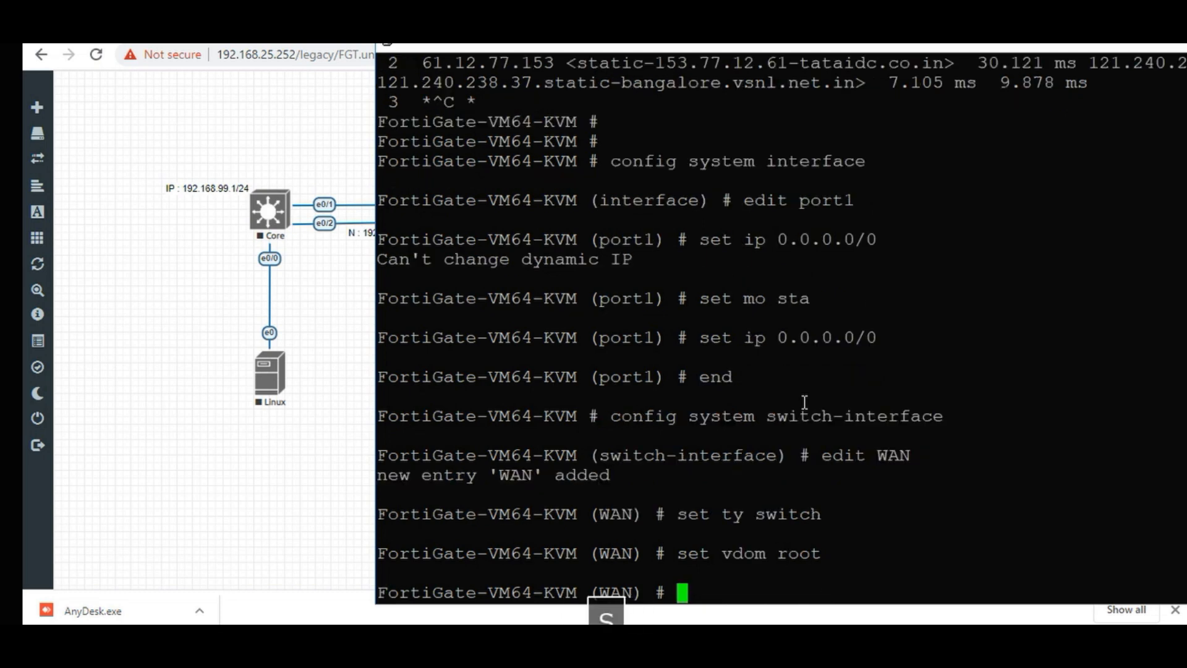
type("e ")
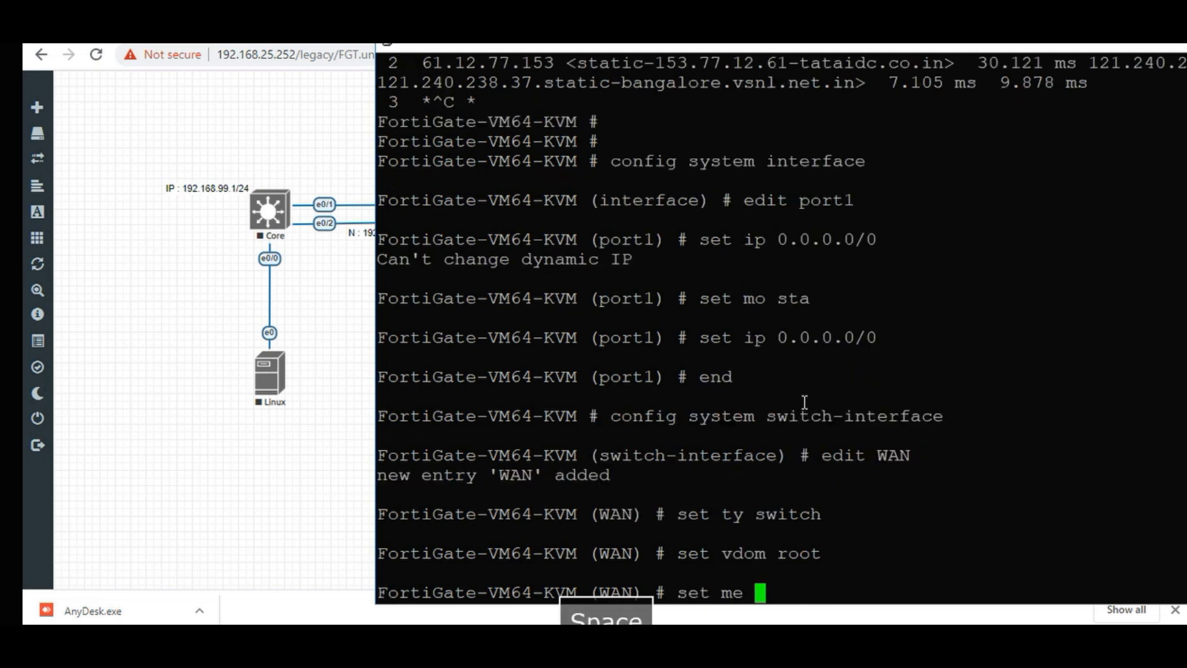
type("p")
key("Tab")
type("po")
key("Tab")
key("Return")
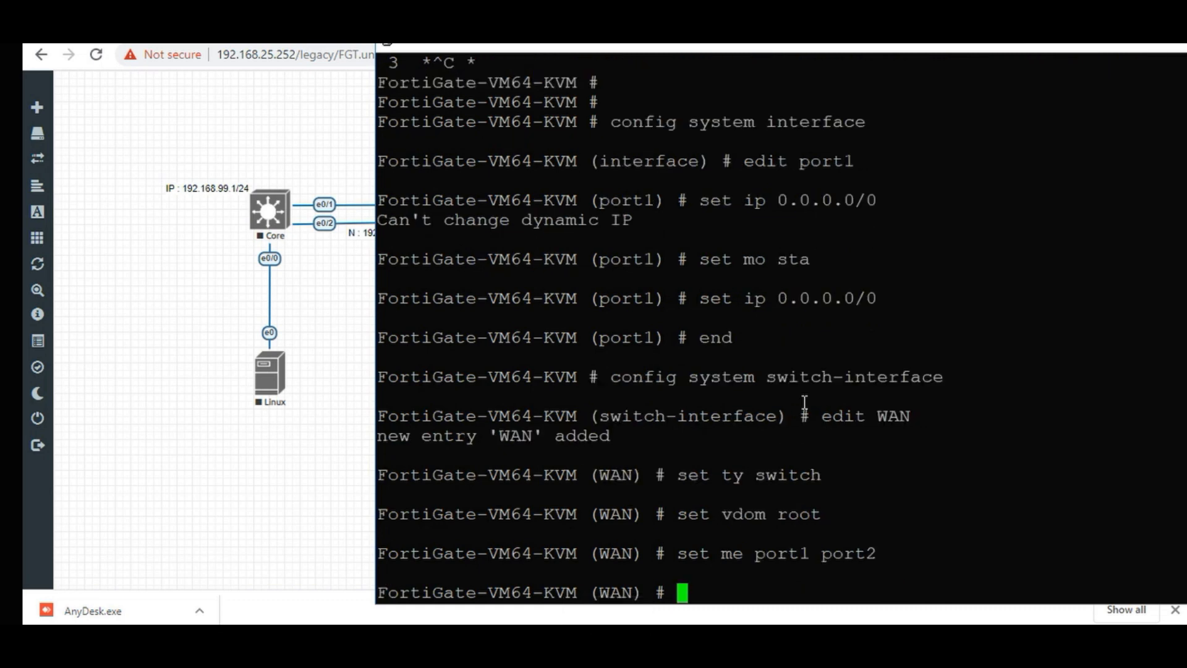
type("end")
key("Return")
key("Return")
key("Return")
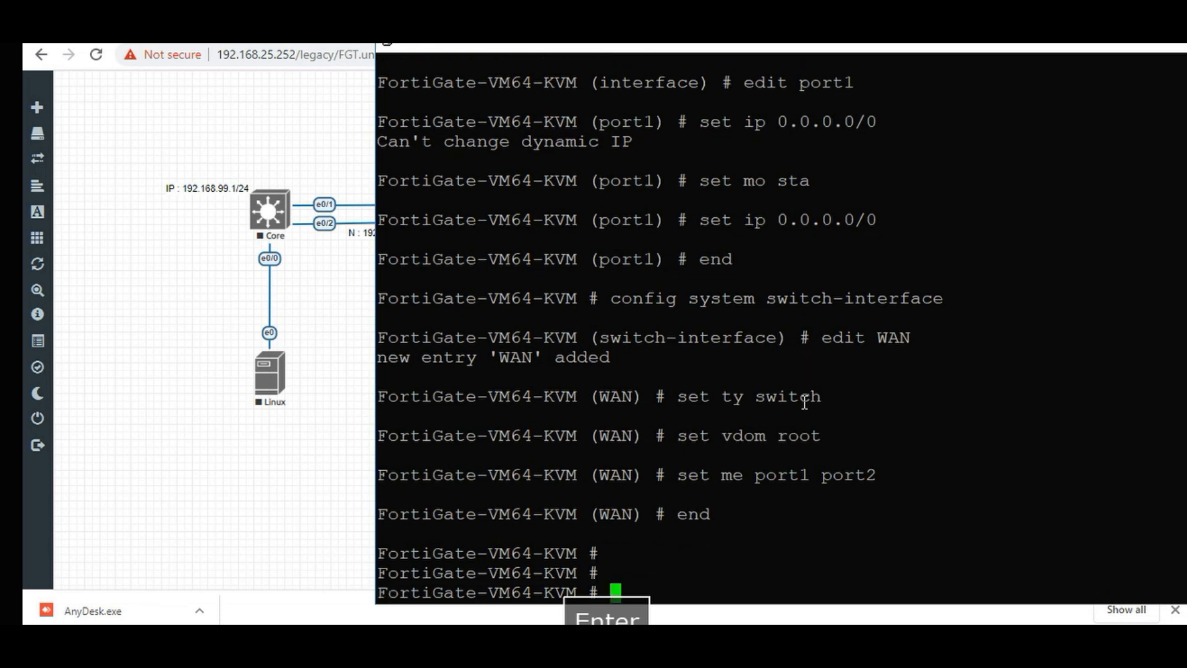
Enter the config system interface context.
type("co")
key("Tab")
type("syst")
key("Tab")
type("int")
key("Tab")
key("Return")
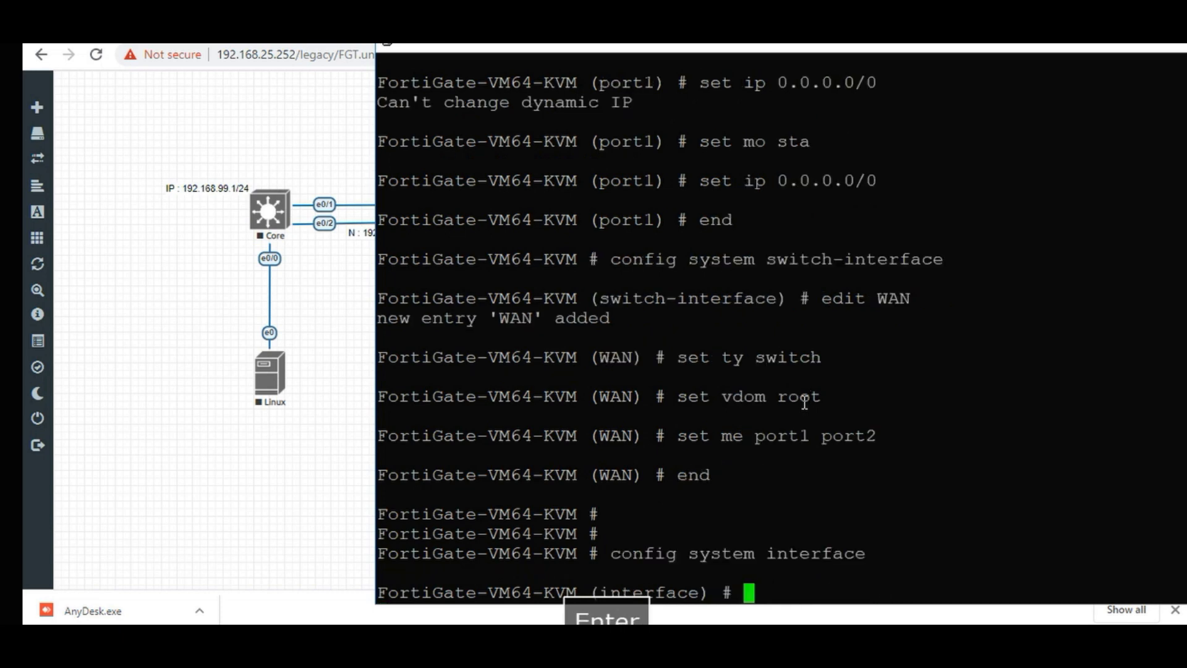
Edit the WAN interface, replacing the autocompleted port1 with WAN.
type("edi")
key("Tab")
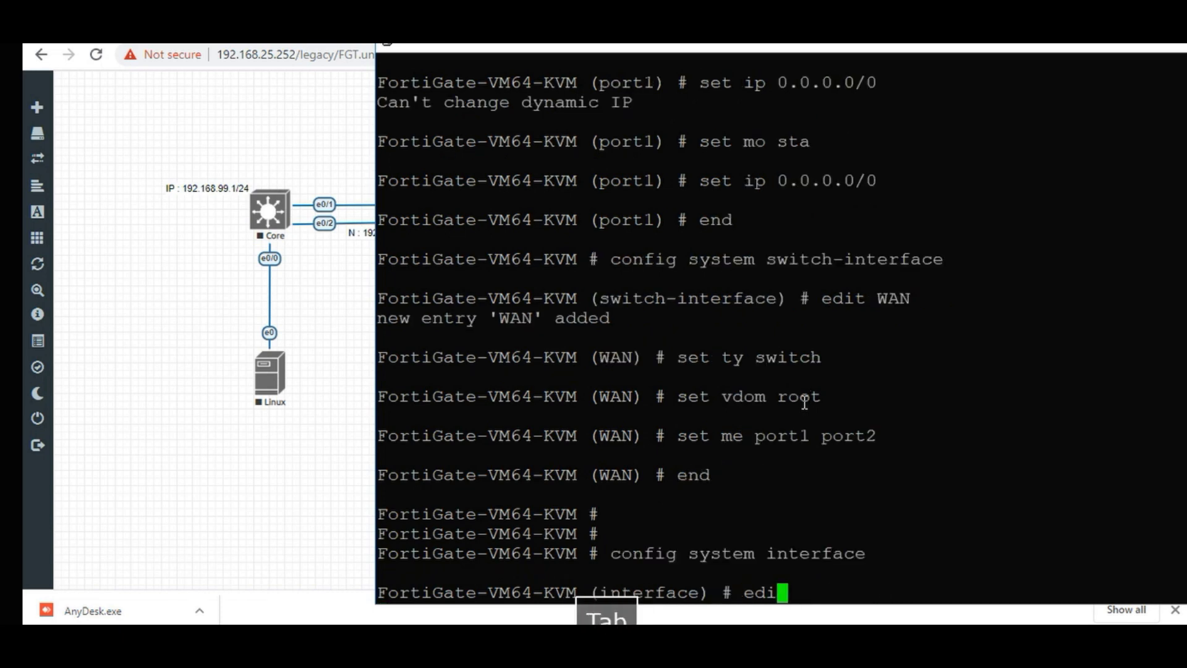
type("p")
key("Tab")
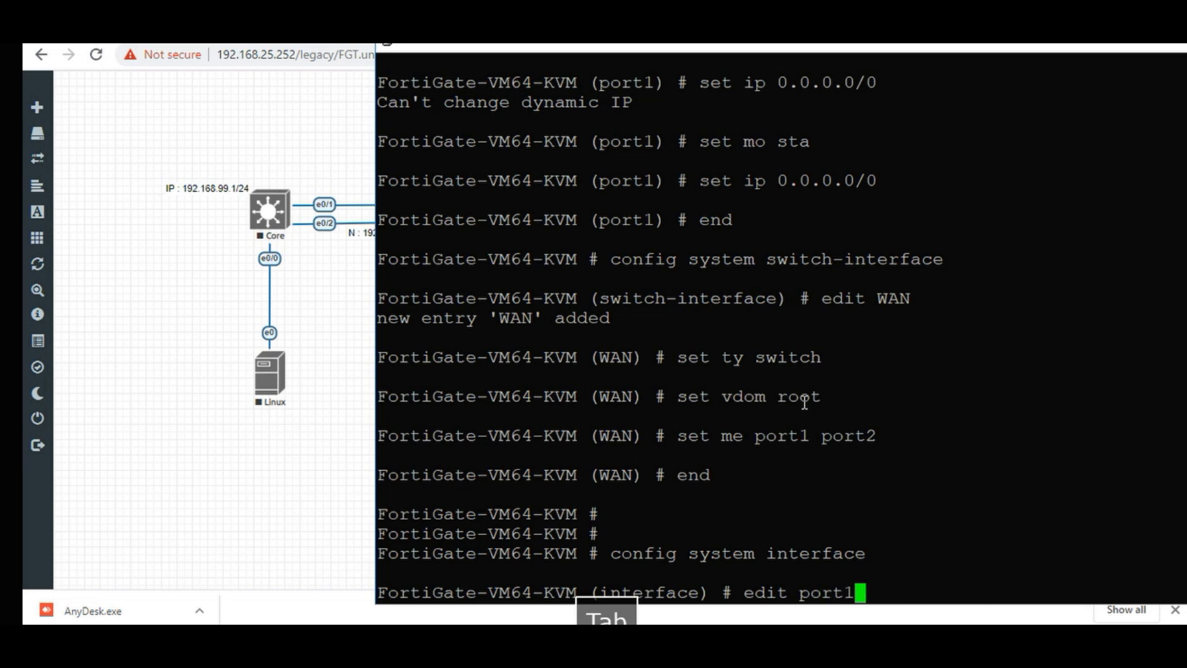
key("BackSpace")
key("BackSpace")
key("BackSpace")
key("BackSpace")
key("BackSpace")
key("BackSpace")
key("BackSpace")
type("W")
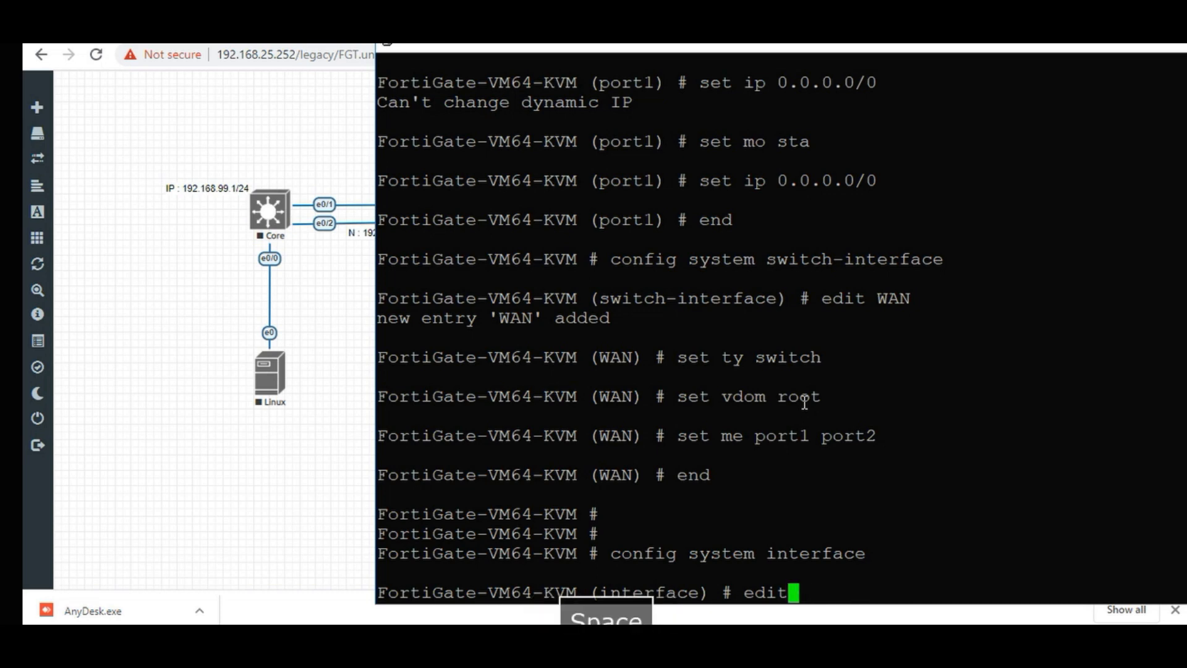
key("Tab")
key("Return")
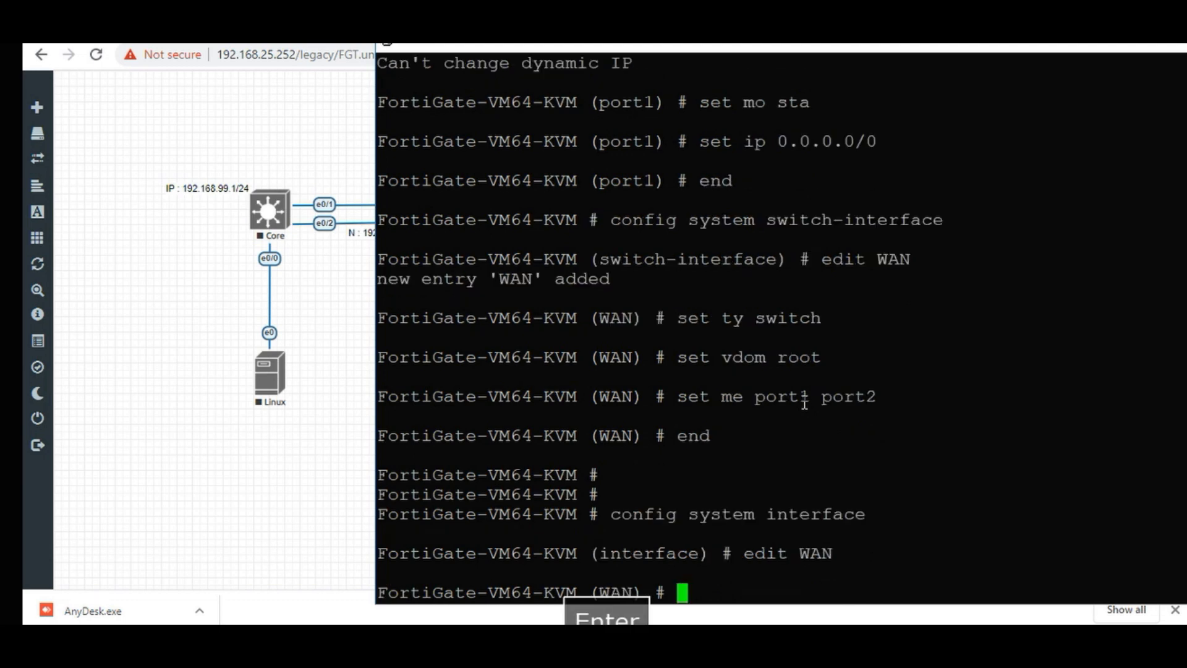
Type 'set ip 192.168.25.233/24' for the WAN interface.
type("se")
key("Tab")
type("ip")
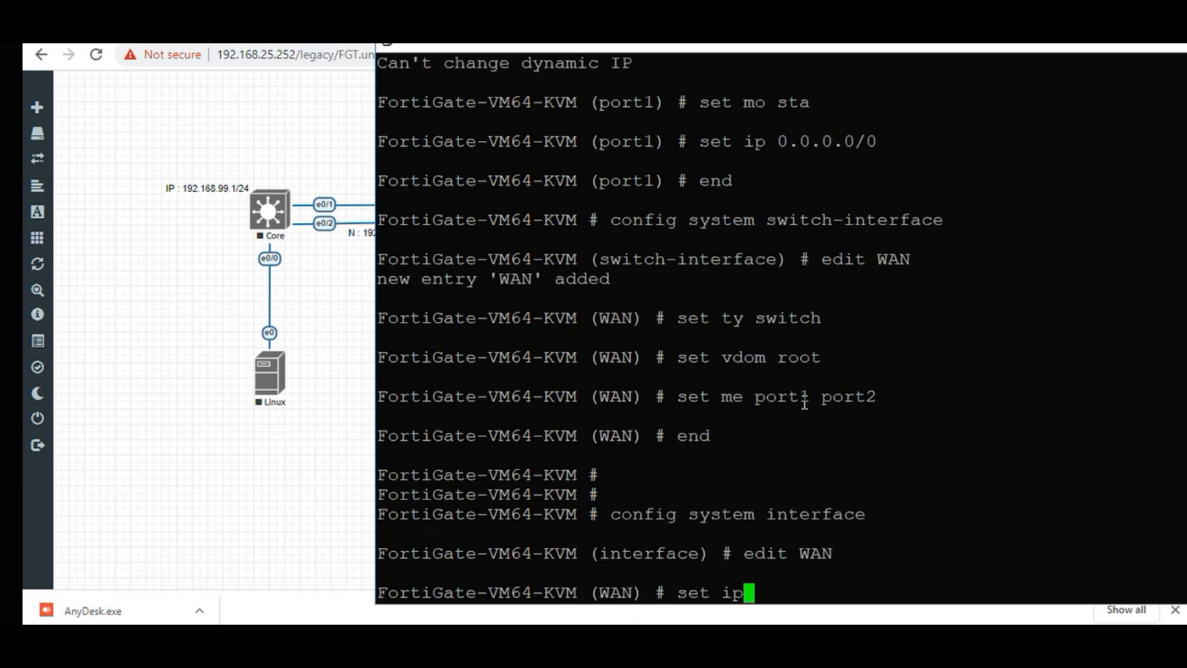
key("BackSpace")
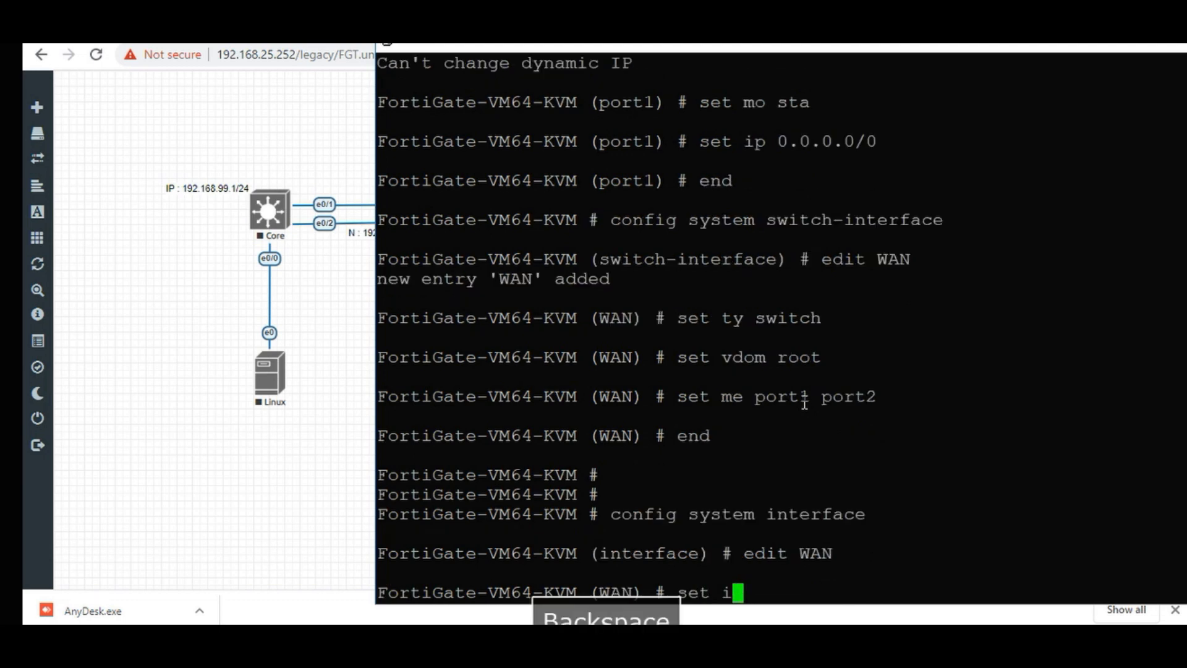
type("p ")
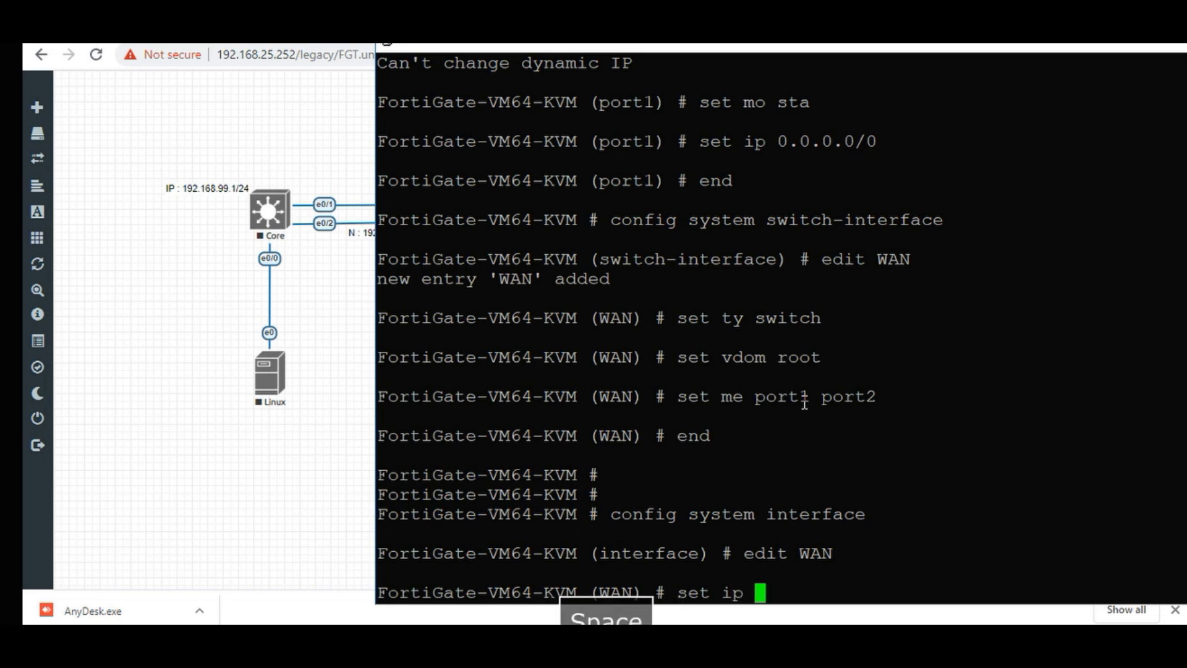
type("192.")
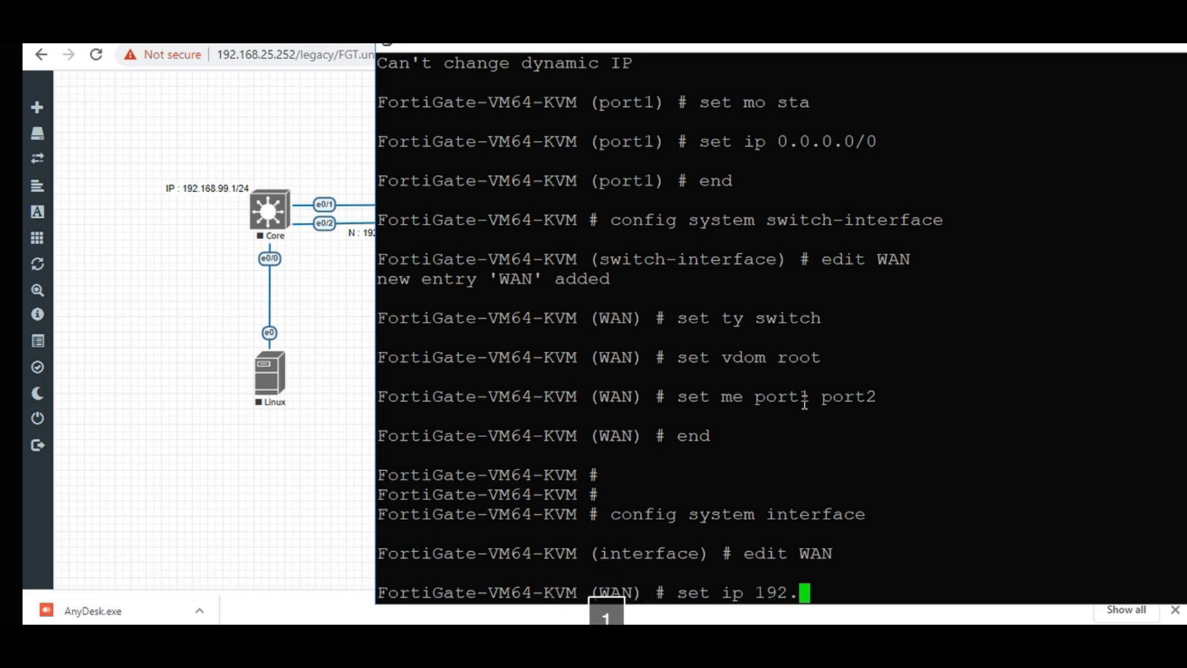
type("168.25")
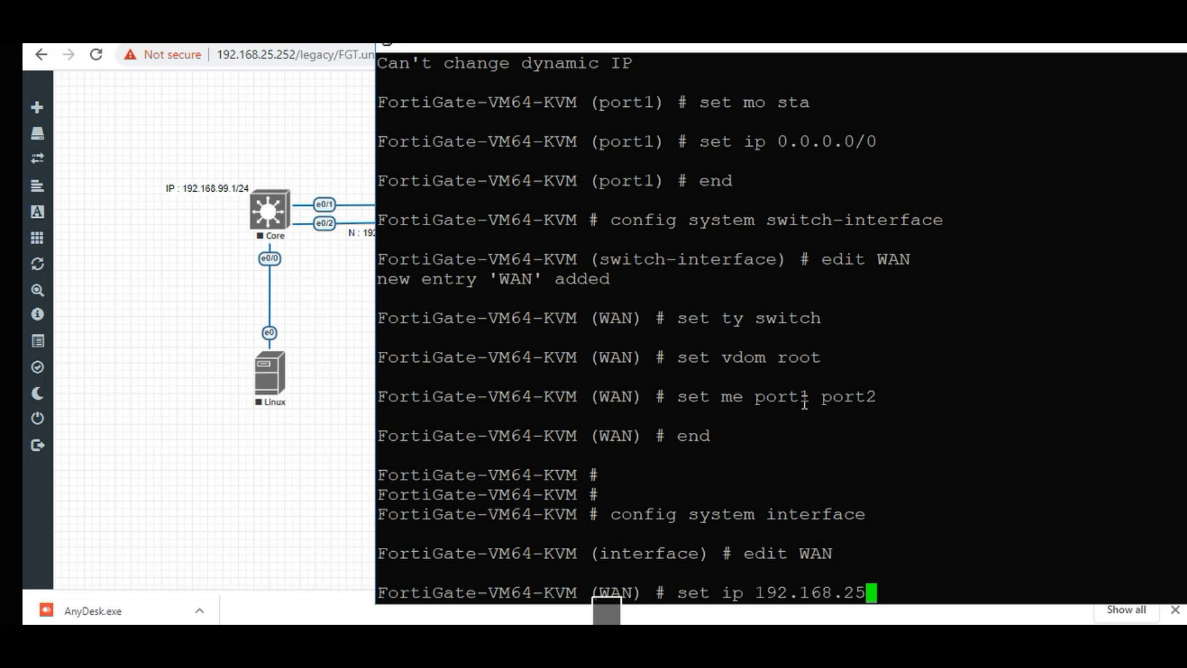
type(".233/24")
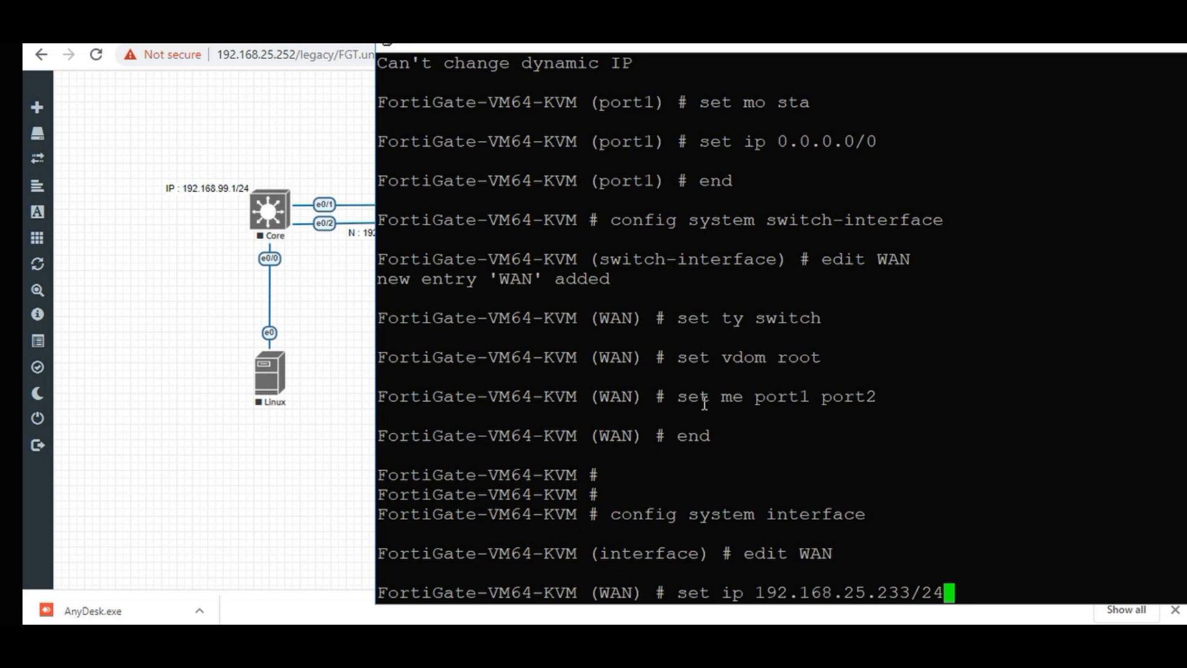
Check the topology, then change WAN's pending address to 192.168.25.141/24 and apply it.
left_click(163, 471)
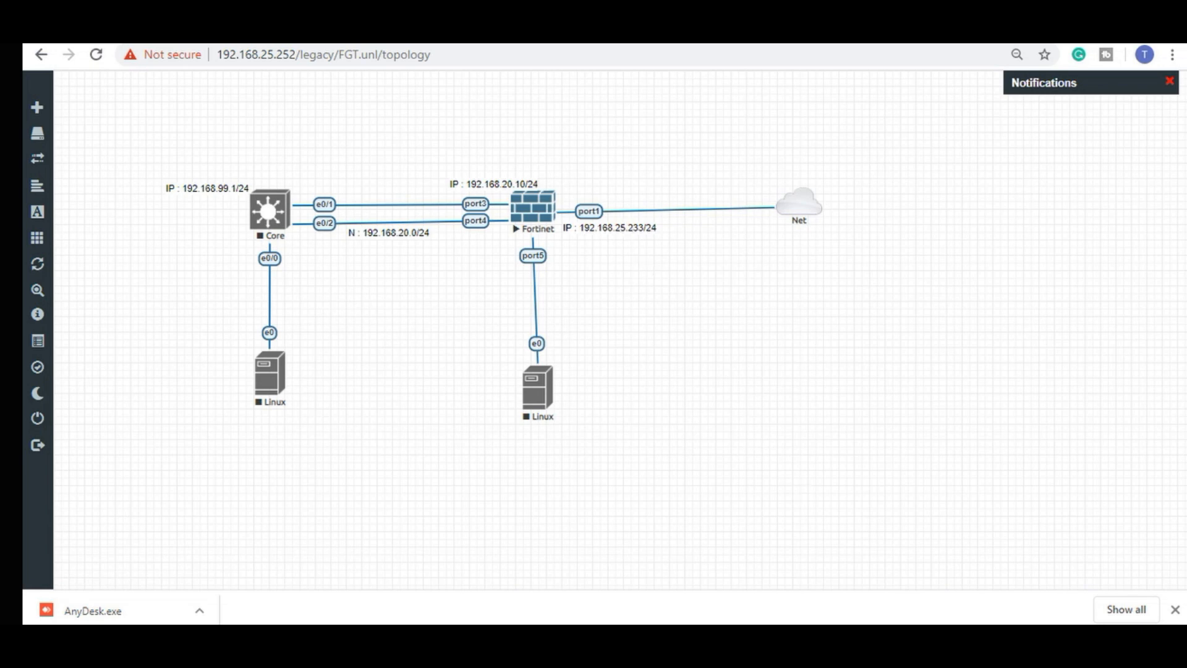
key("alt+Tab")
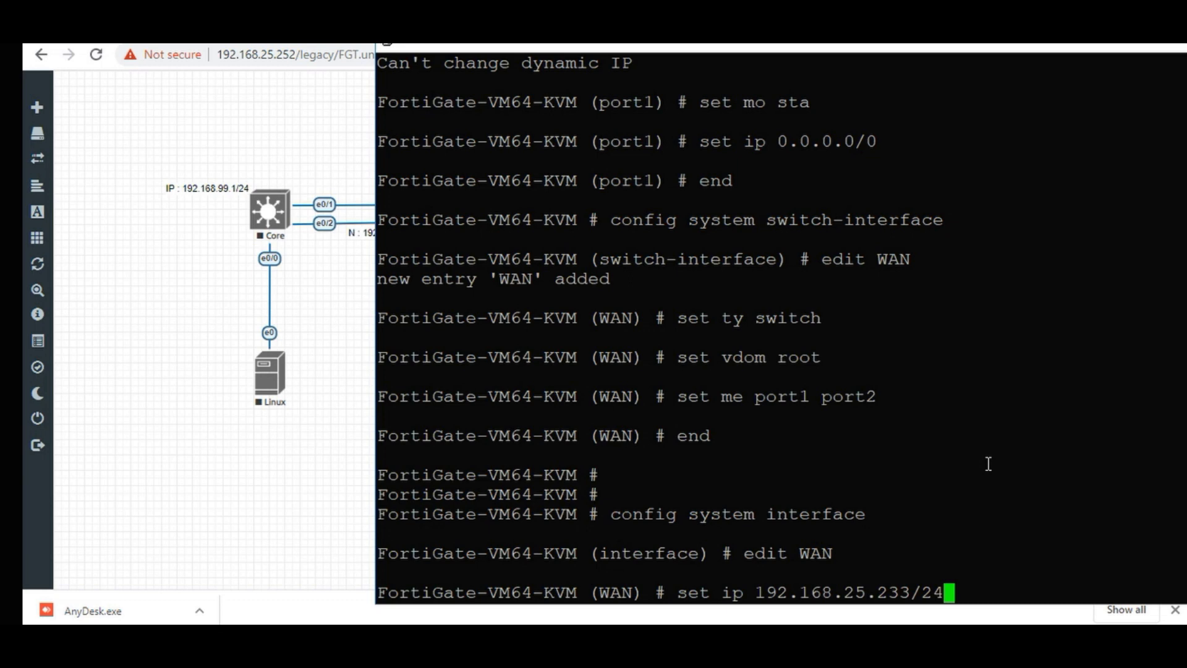
key("BackSpace")
key("BackSpace")
key("BackSpace")
key("BackSpace")
key("BackSpace")
key("BackSpace")
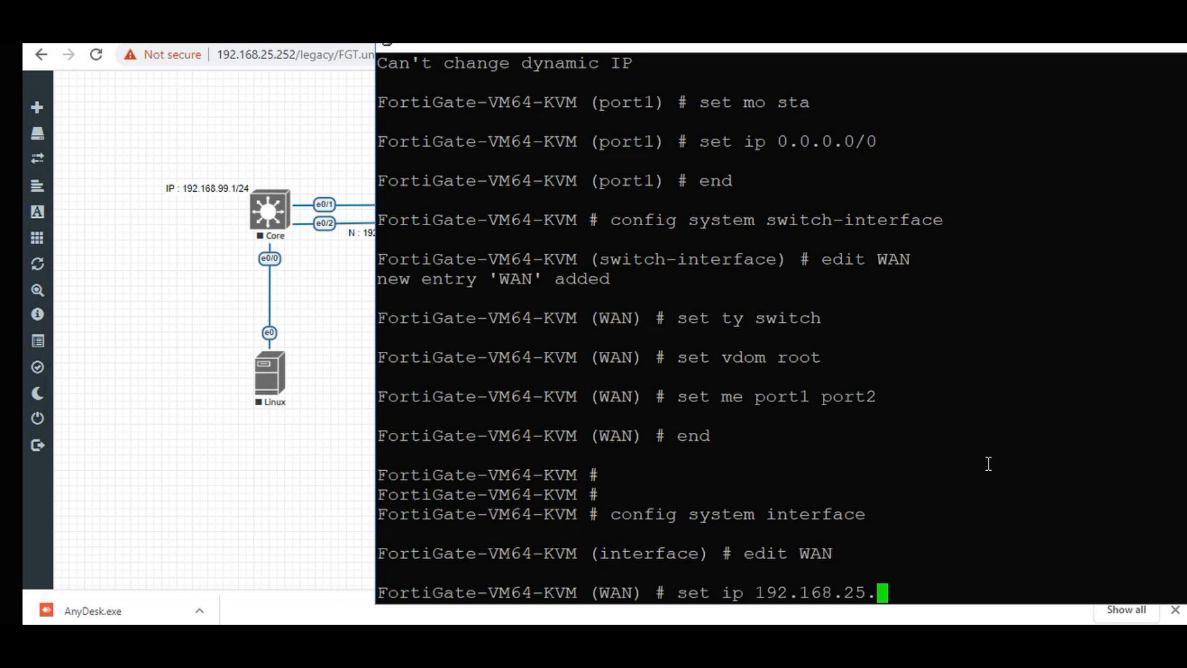
type("1")
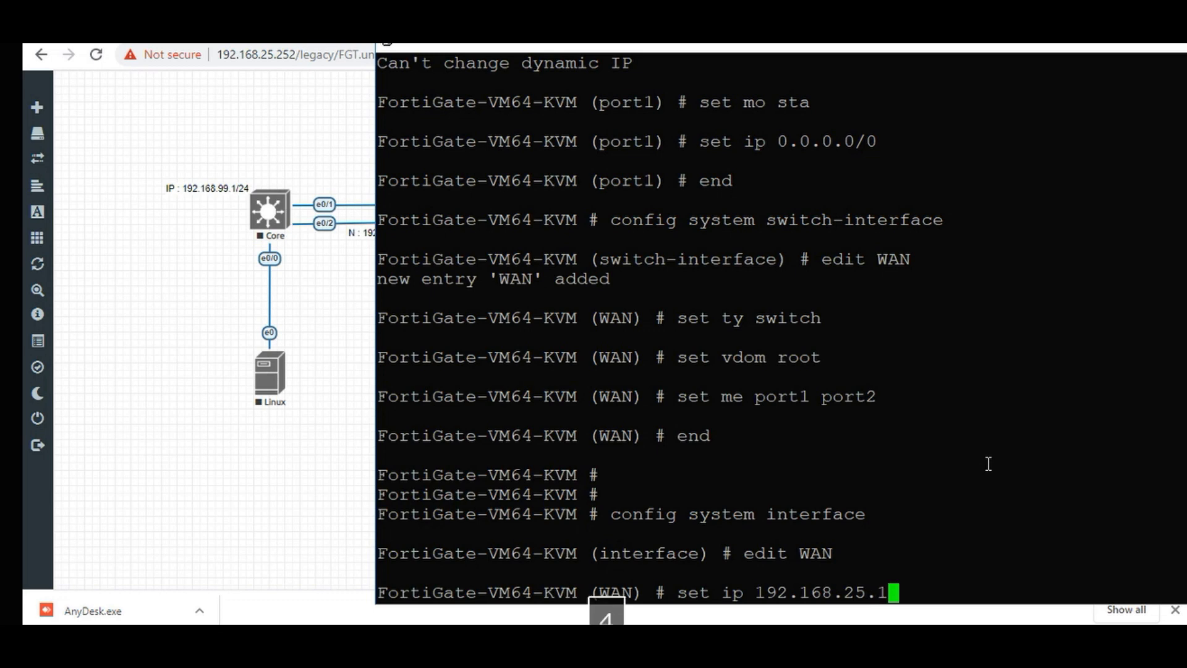
type("41/24")
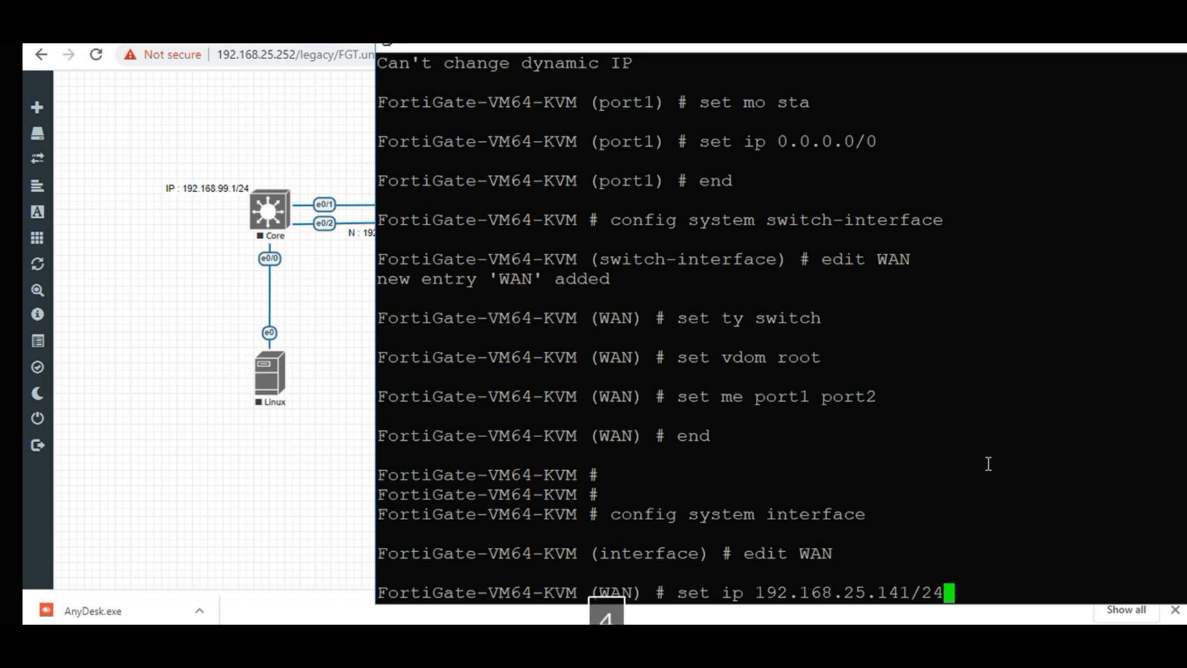
key("Return")
Allow http, ssh, ping and fgfm admin access on WAN.
type("set all ")
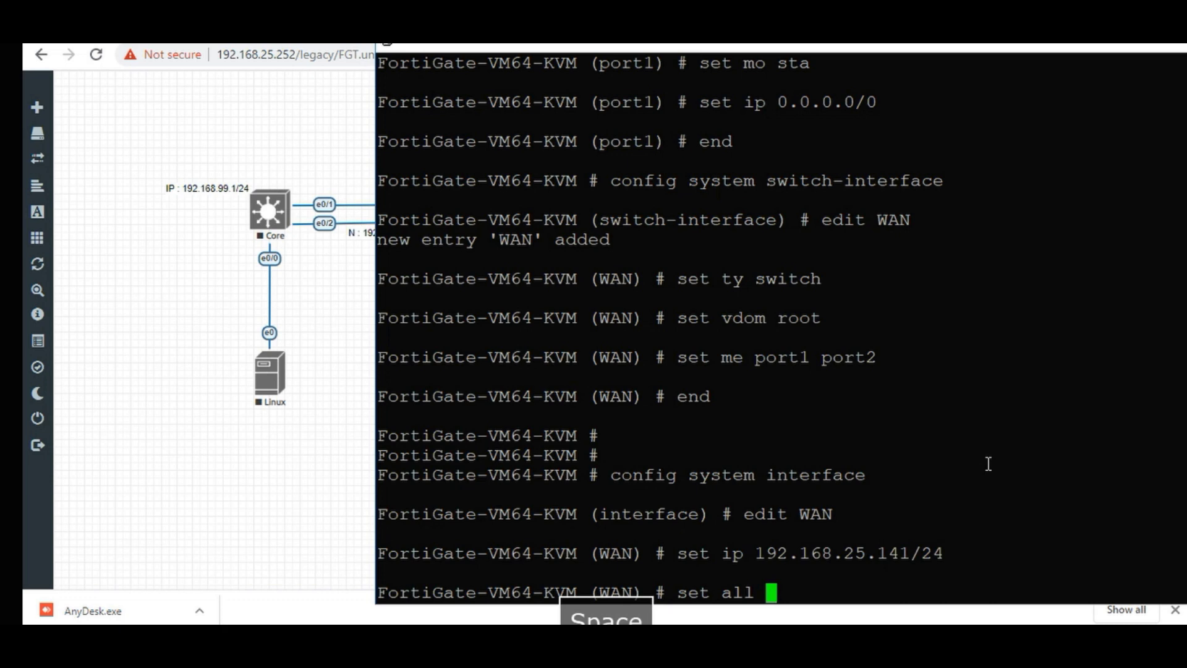
type("http")
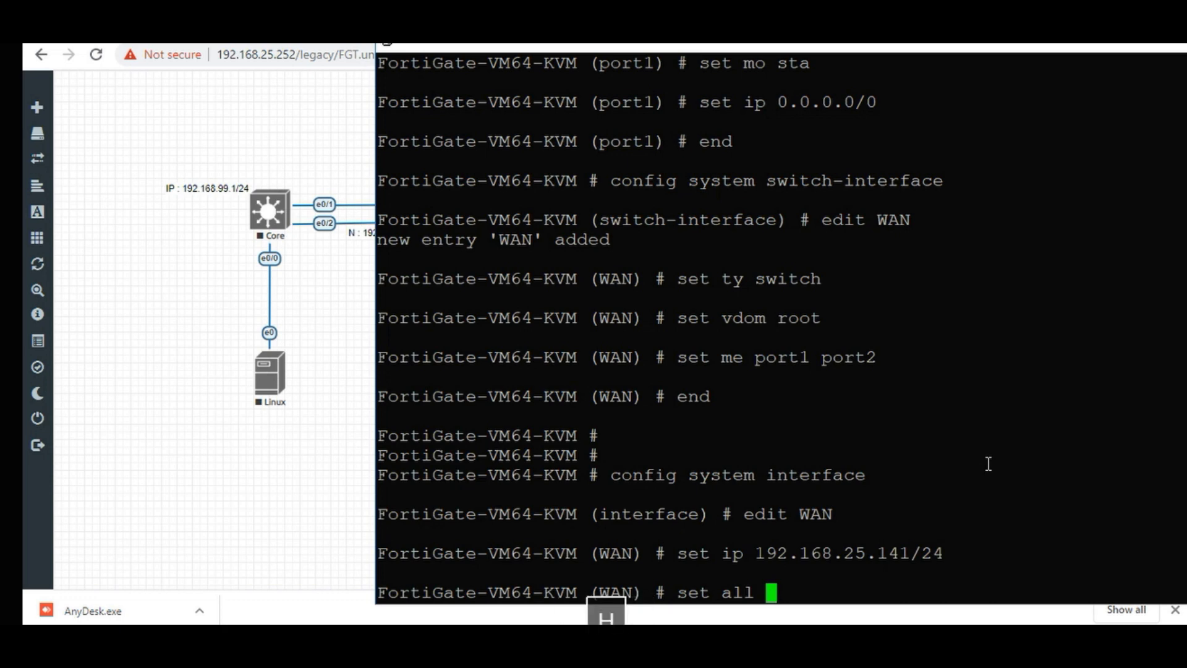
type(" http")
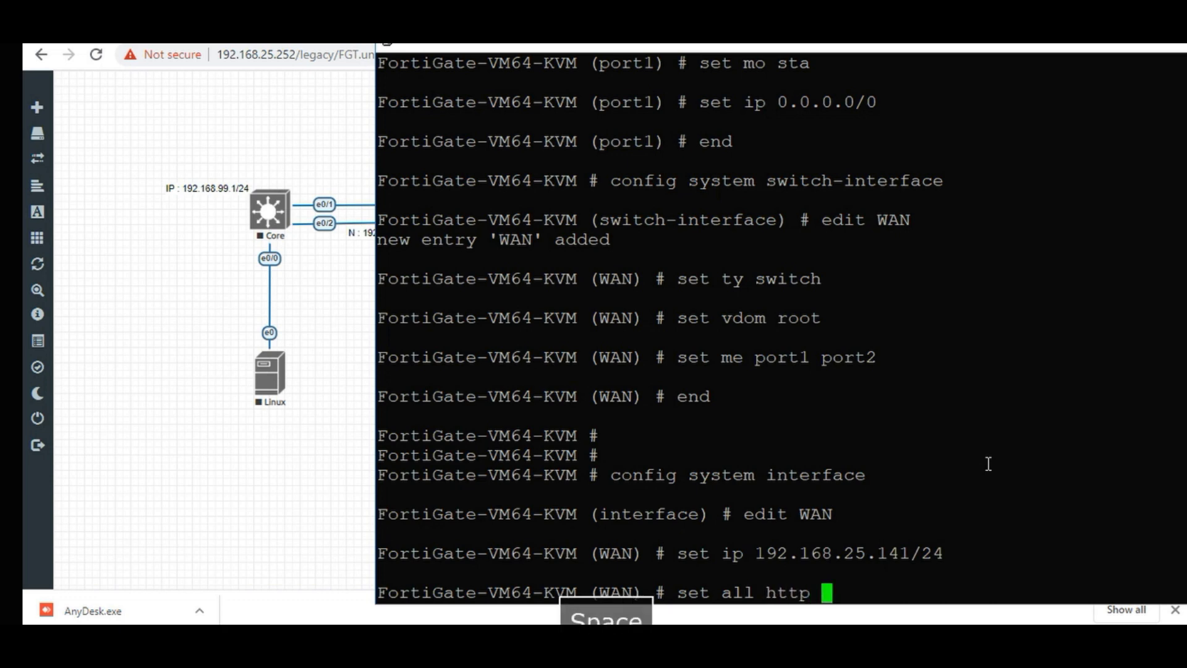
type(" sssh")
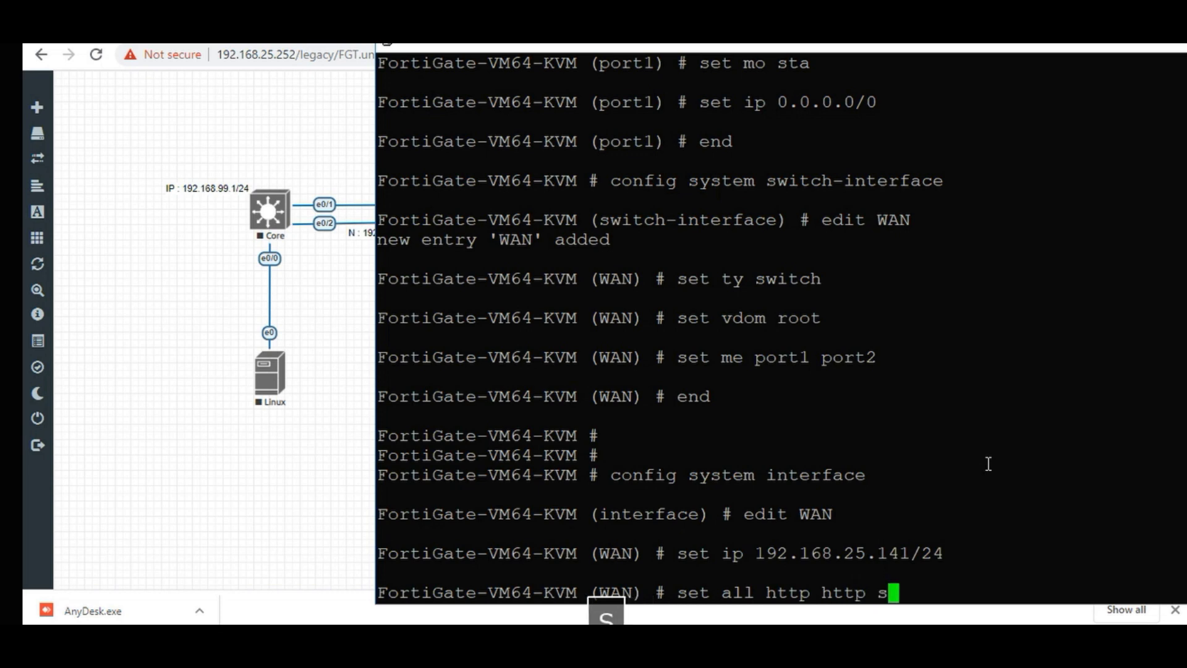
key("BackSpace")
key("BackSpace")
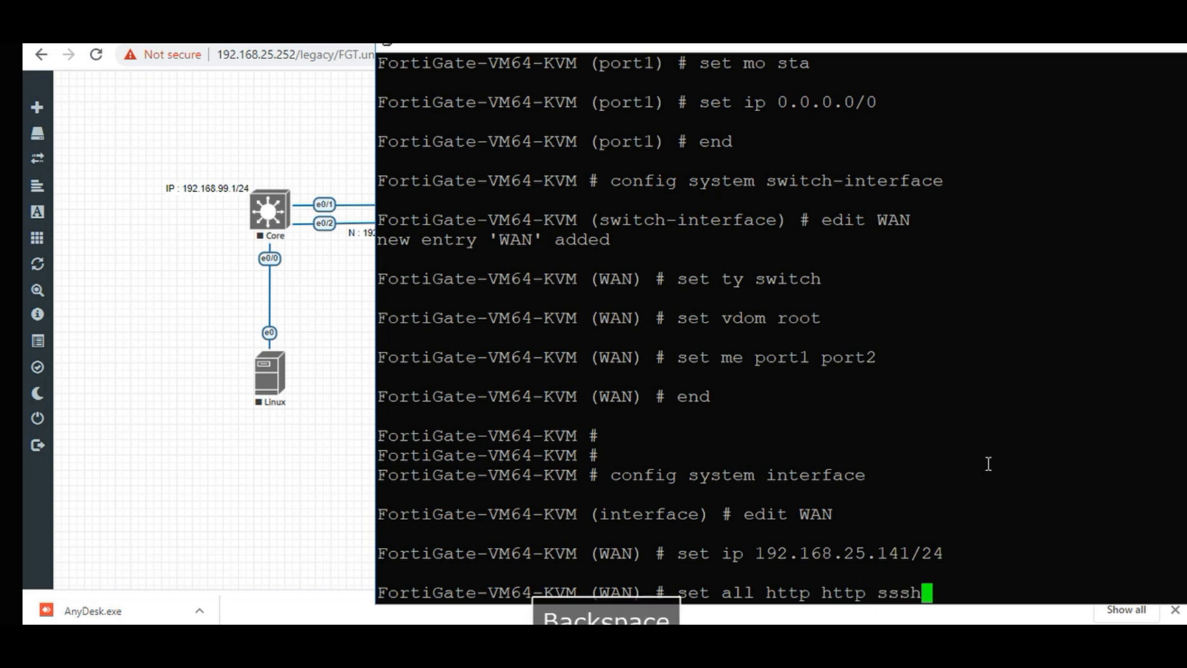
key("BackSpace")
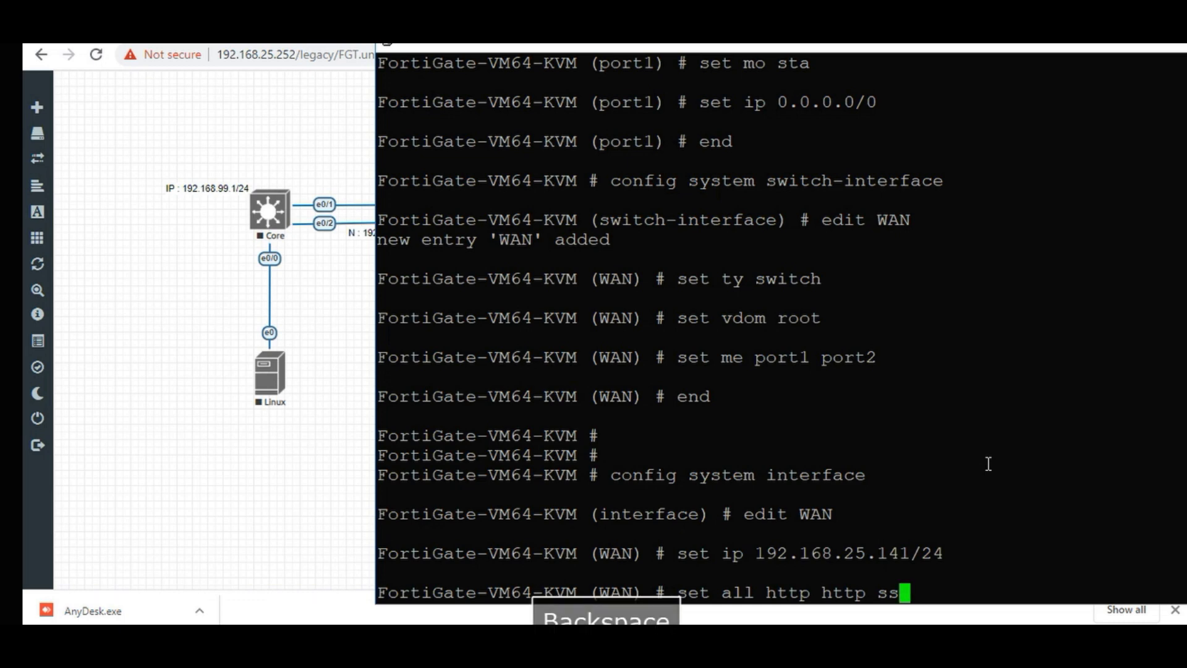
type("h ping fgfm")
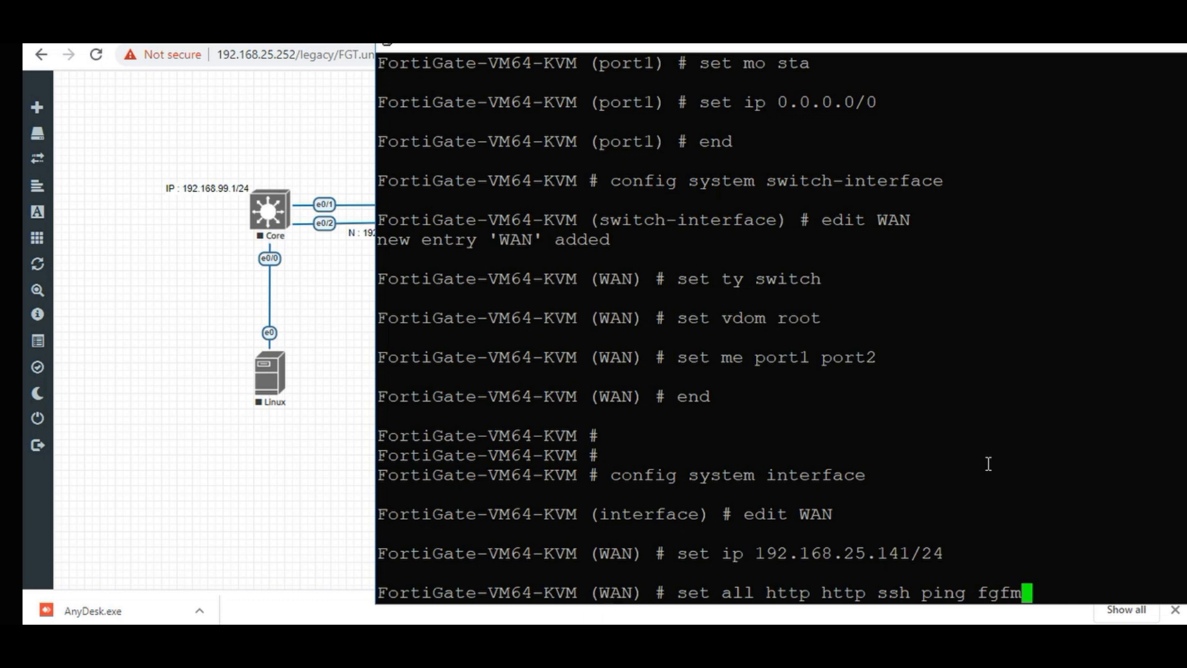
type(" dns")
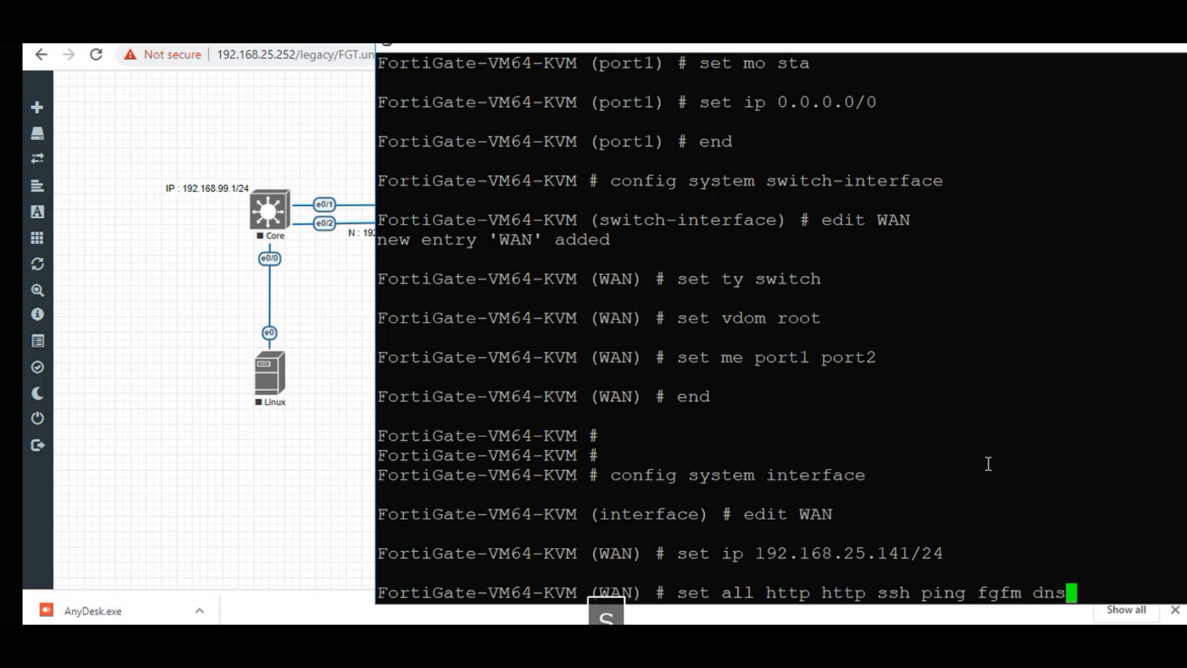
key("BackSpace")
key("BackSpace")
key("BackSpace")
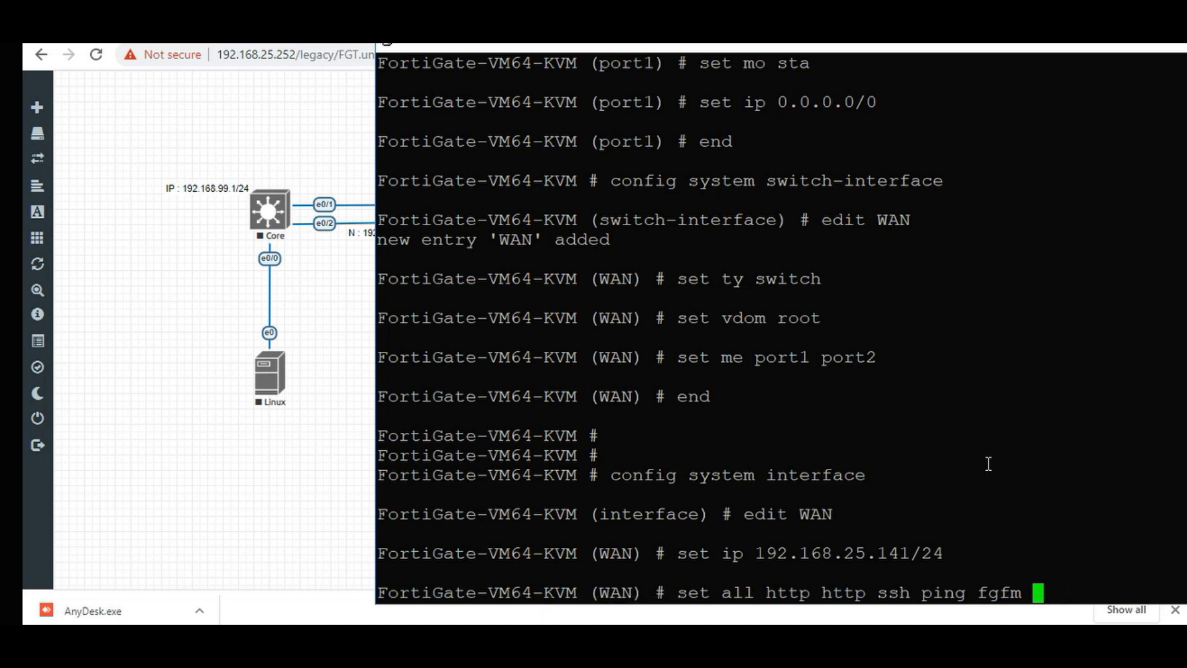
key("Return")
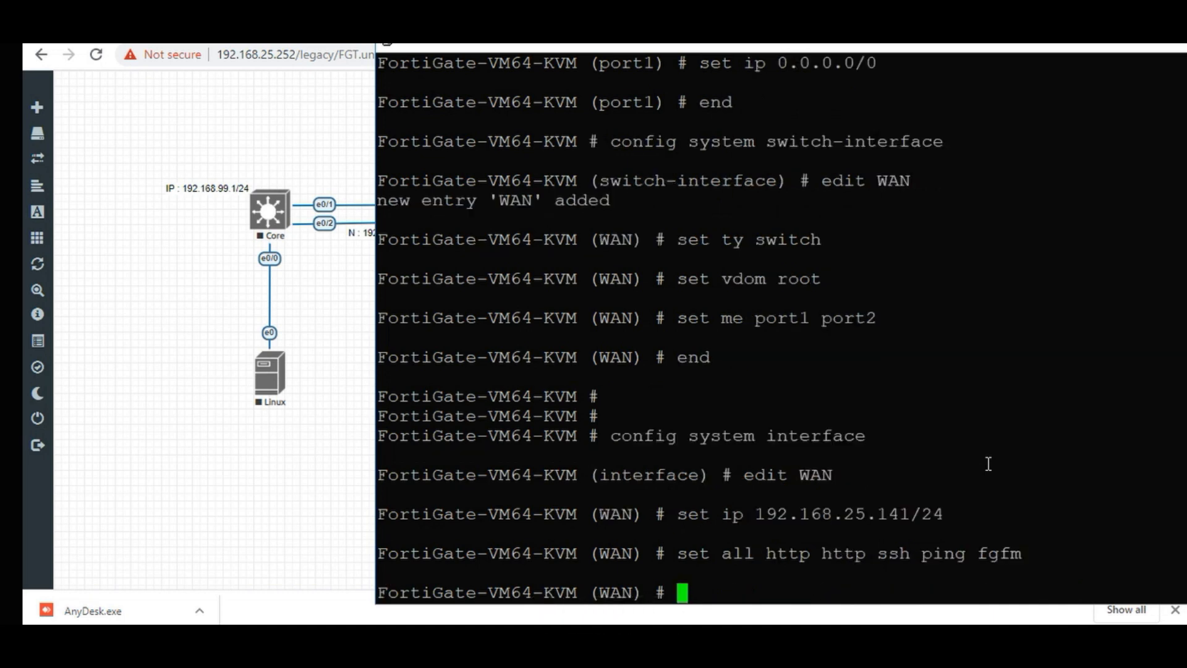
Set WAN's alias to WAN and save with end.
type("set")
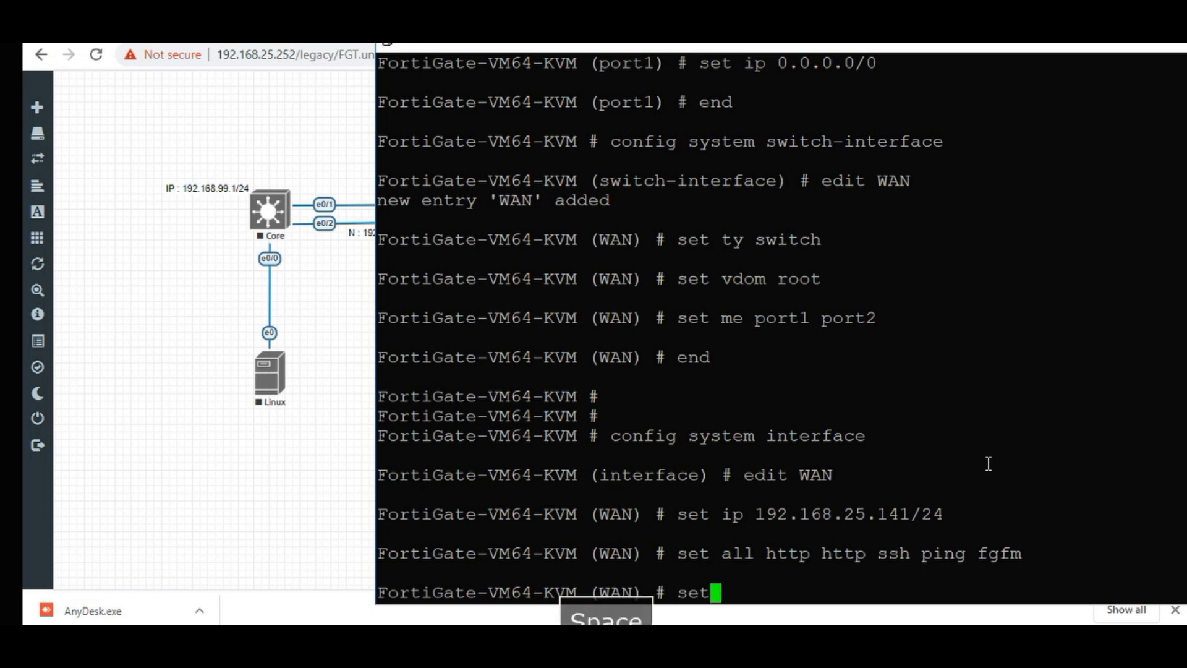
type(" ali WAN")
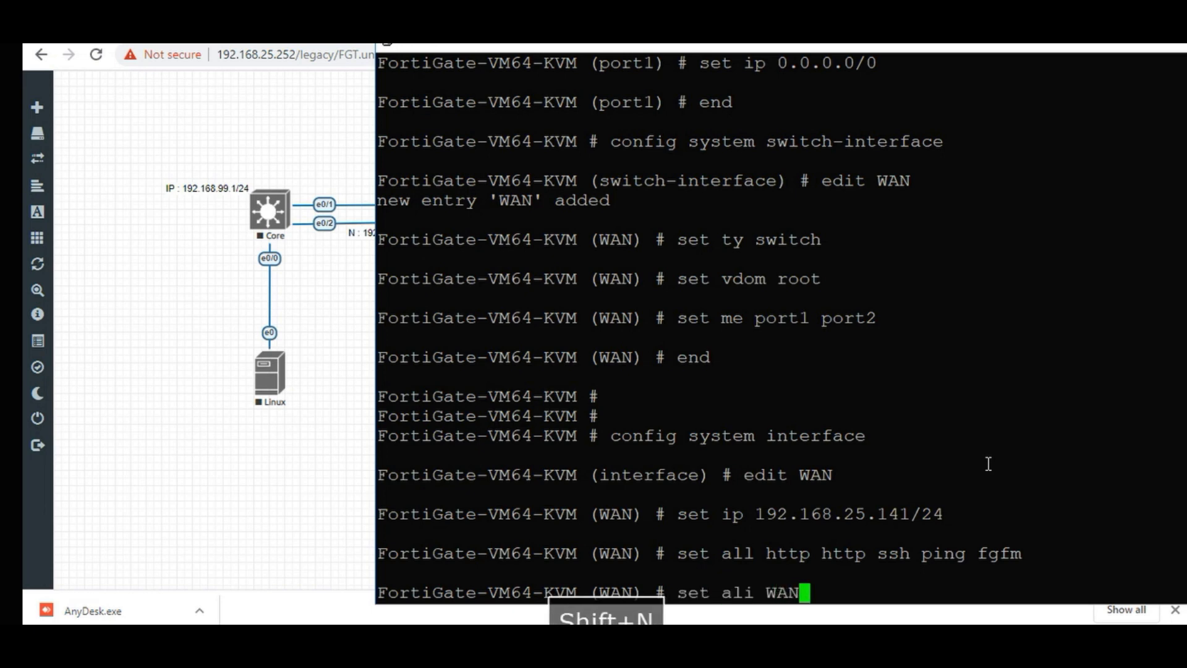
key("Return")
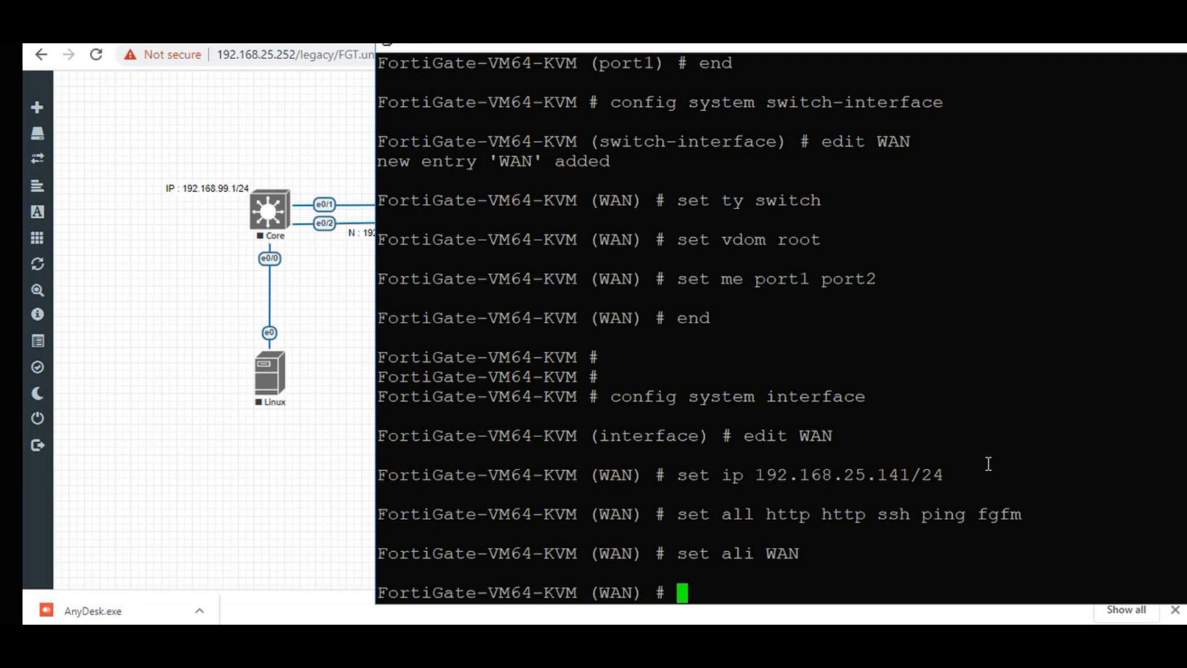
type("end")
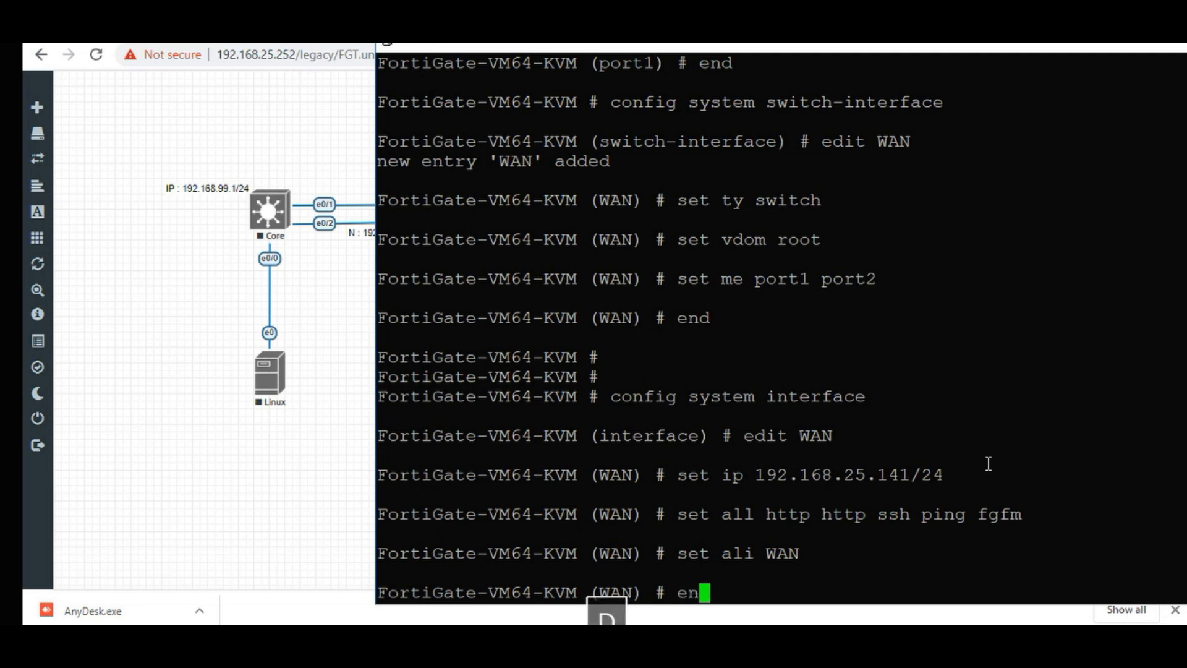
key("Return")
key("Return")
key("Return")
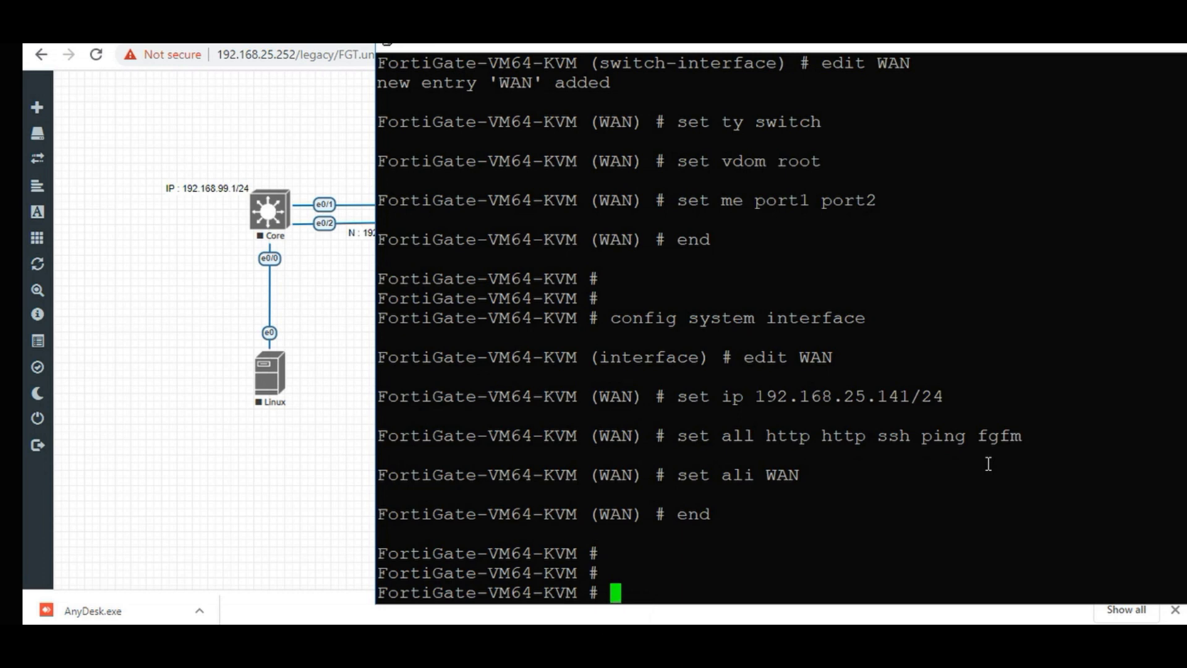
Ping the WAN address 192.168.25.141 and stop it.
type("exe ")
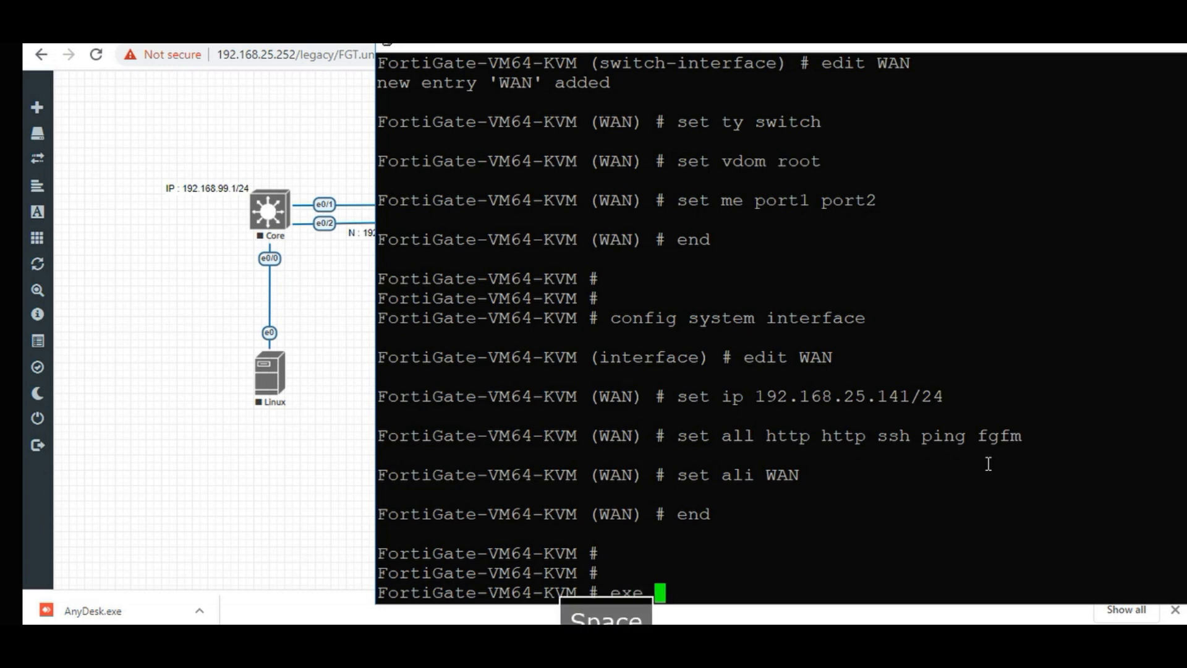
type("ping 19")
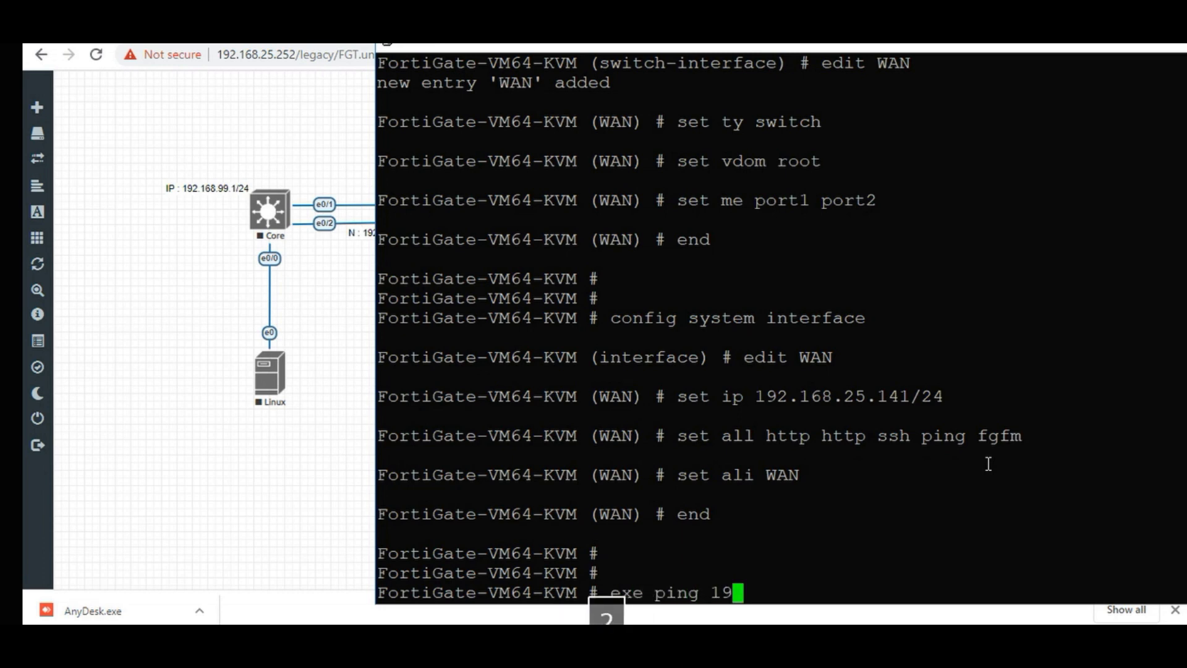
type("2.168.")
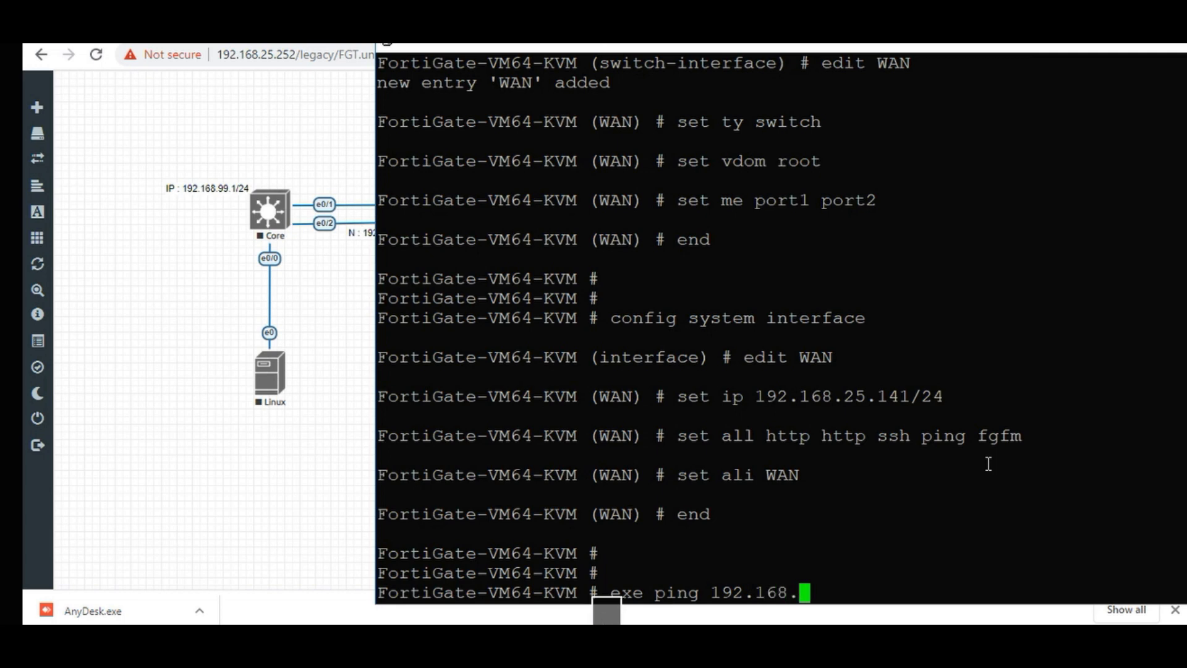
type("25.141")
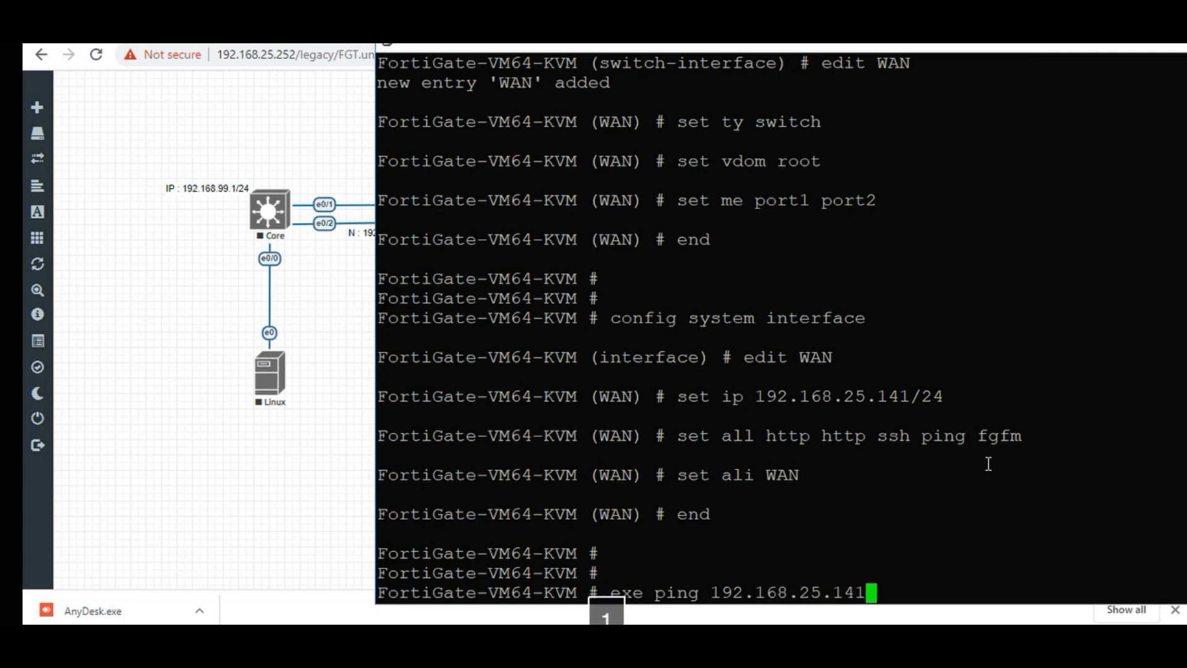
key("Return")
key("ctrl+c")
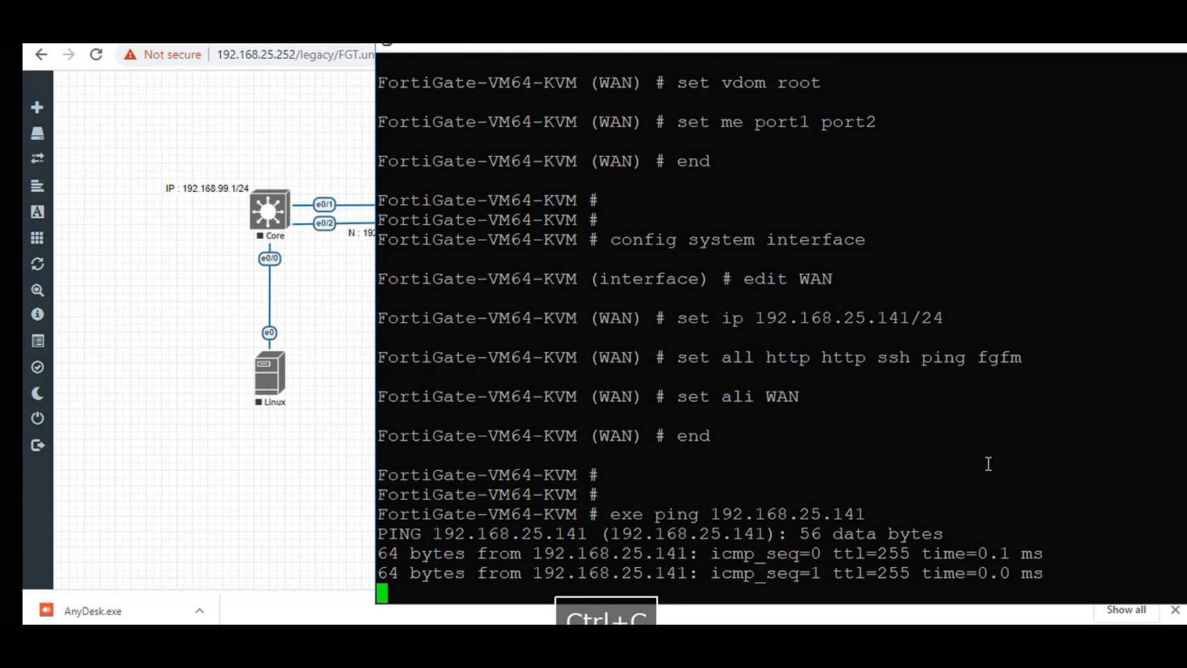
Ping gateway 192.168.25.1, then try 'ex ping 8.8.8.8'.
key("Up")
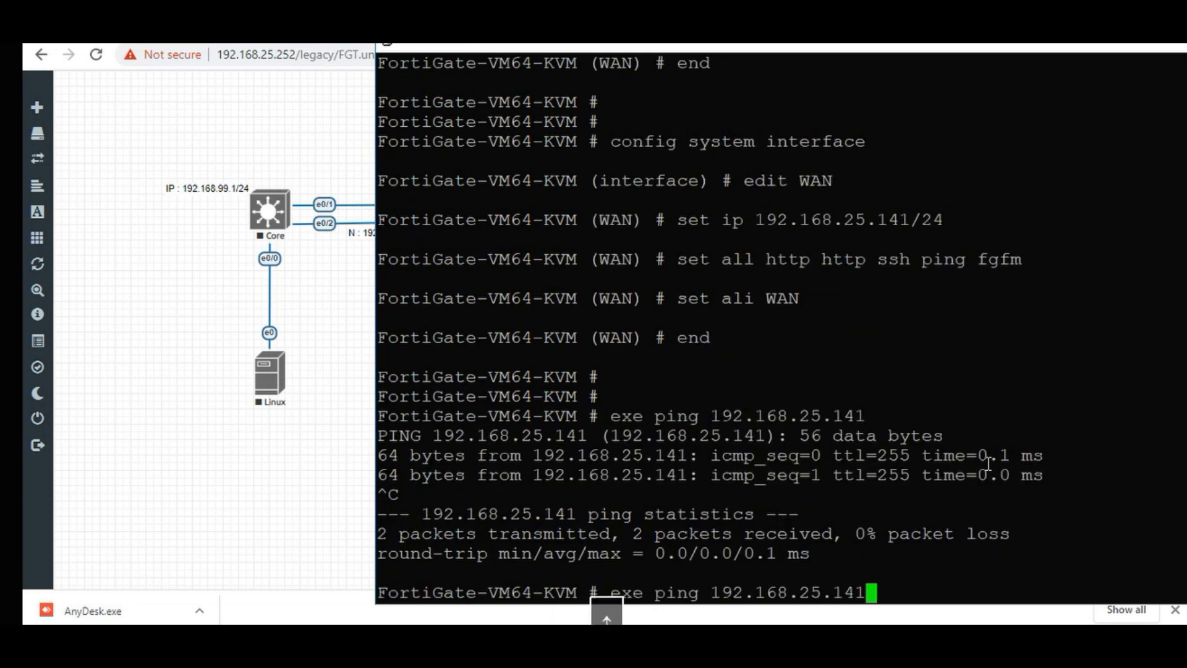
key("BackSpace")
key("BackSpace")
key("Return")
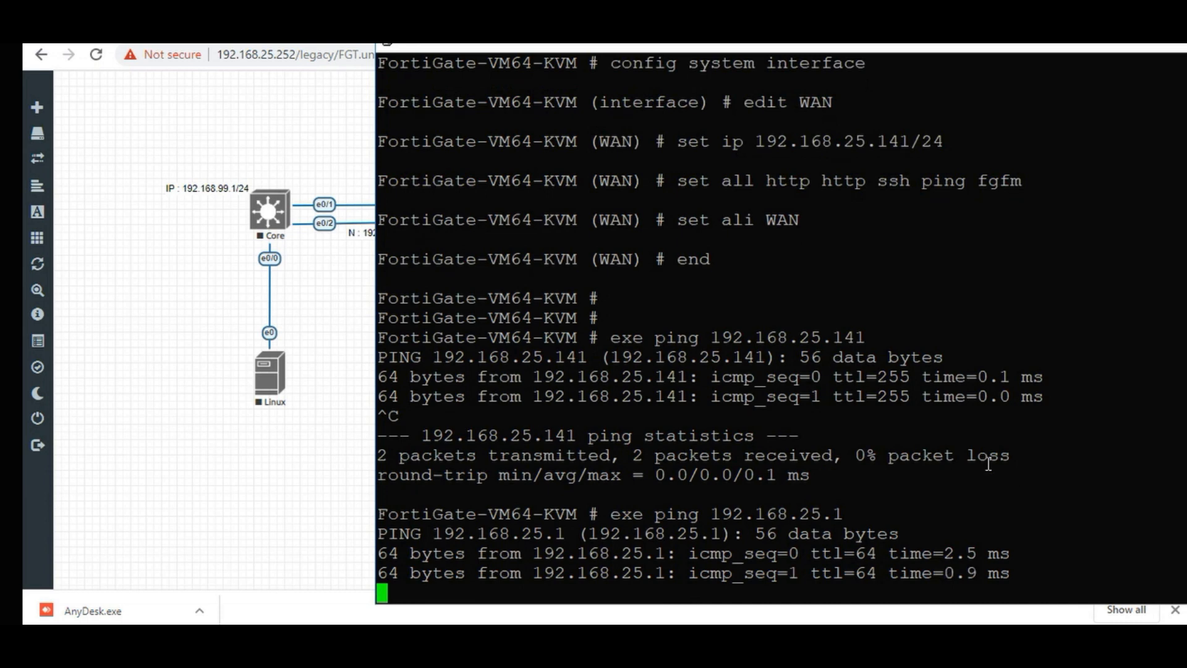
key("ctrl+c")
type("ex ping 8.8.8.8")
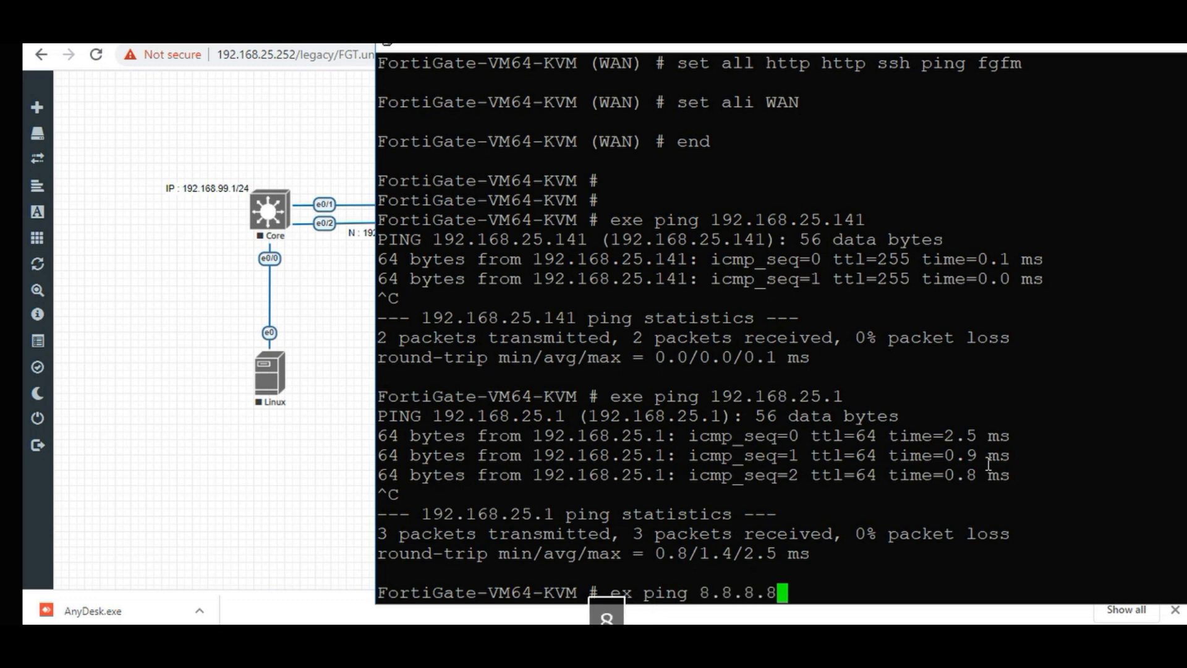
key("Return")
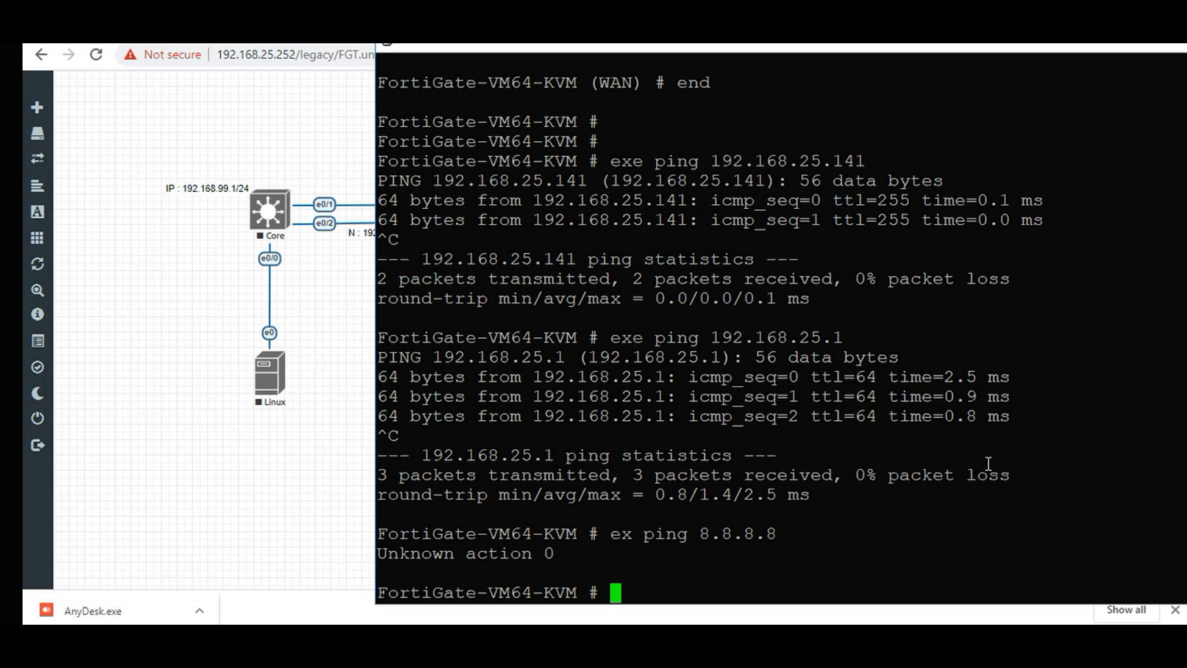
Enter config router static and create static route entry 1.
type("co")
key("Tab")
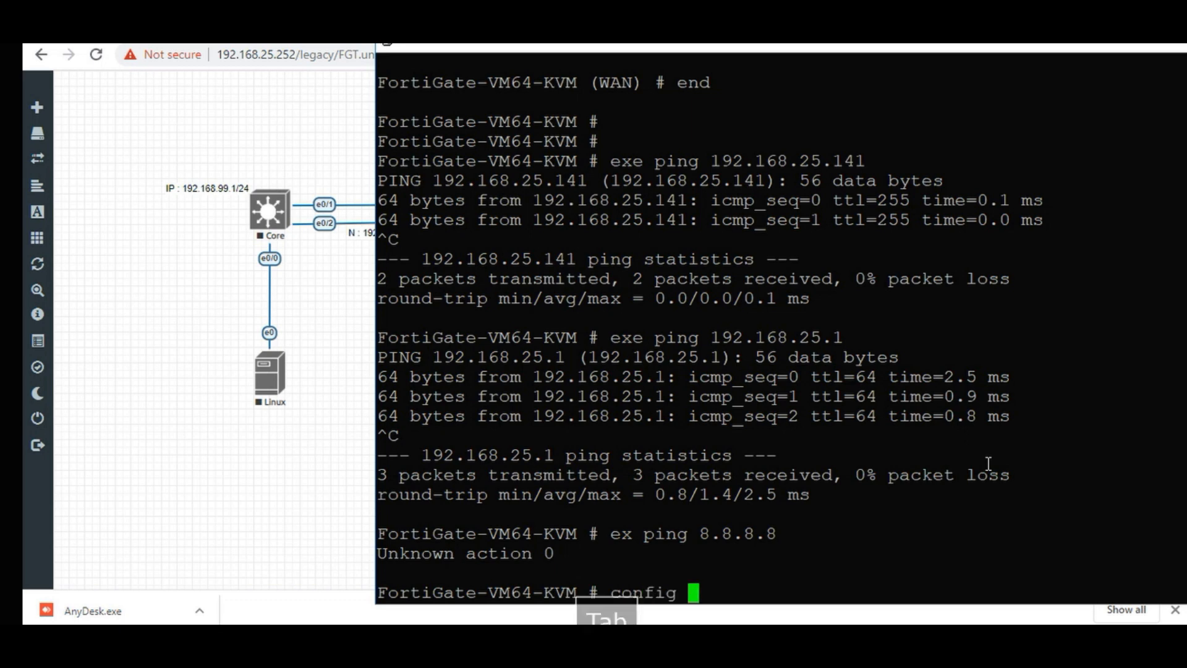
type("ro")
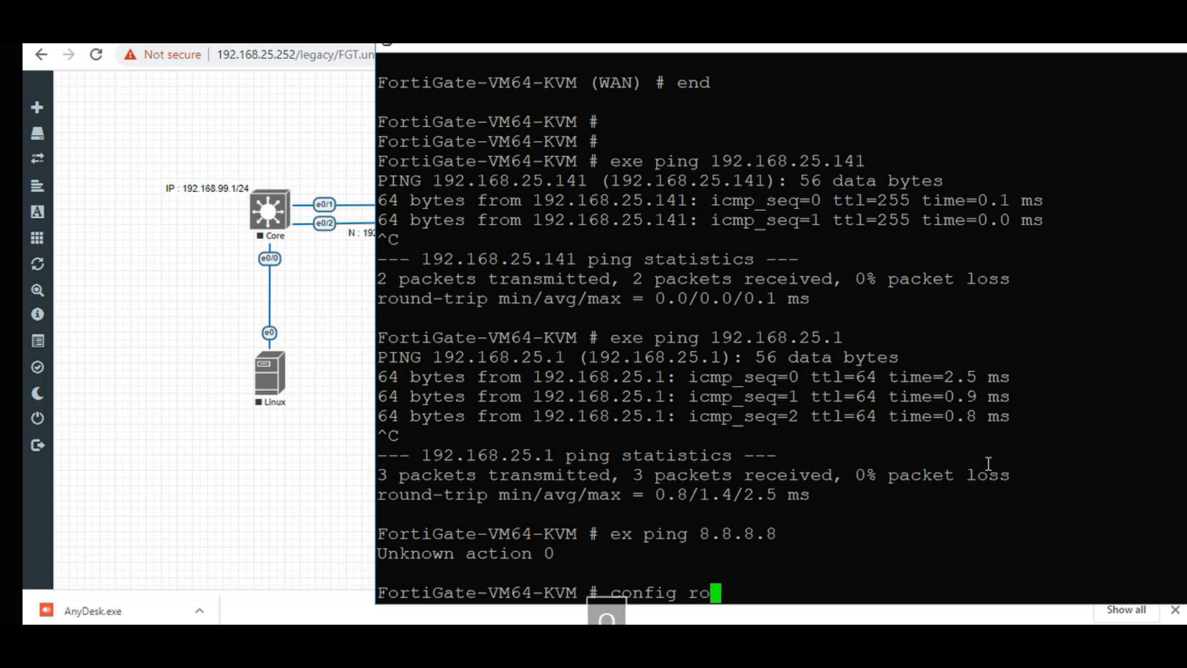
type("ut")
key("Tab")
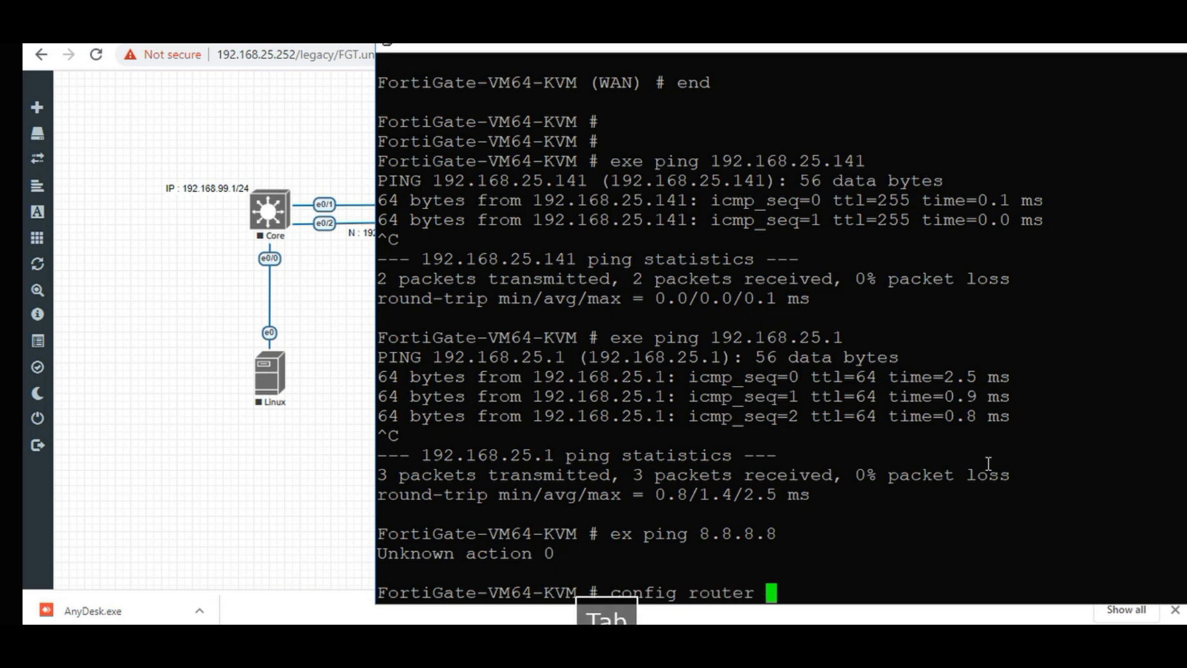
type("st")
key("Tab")
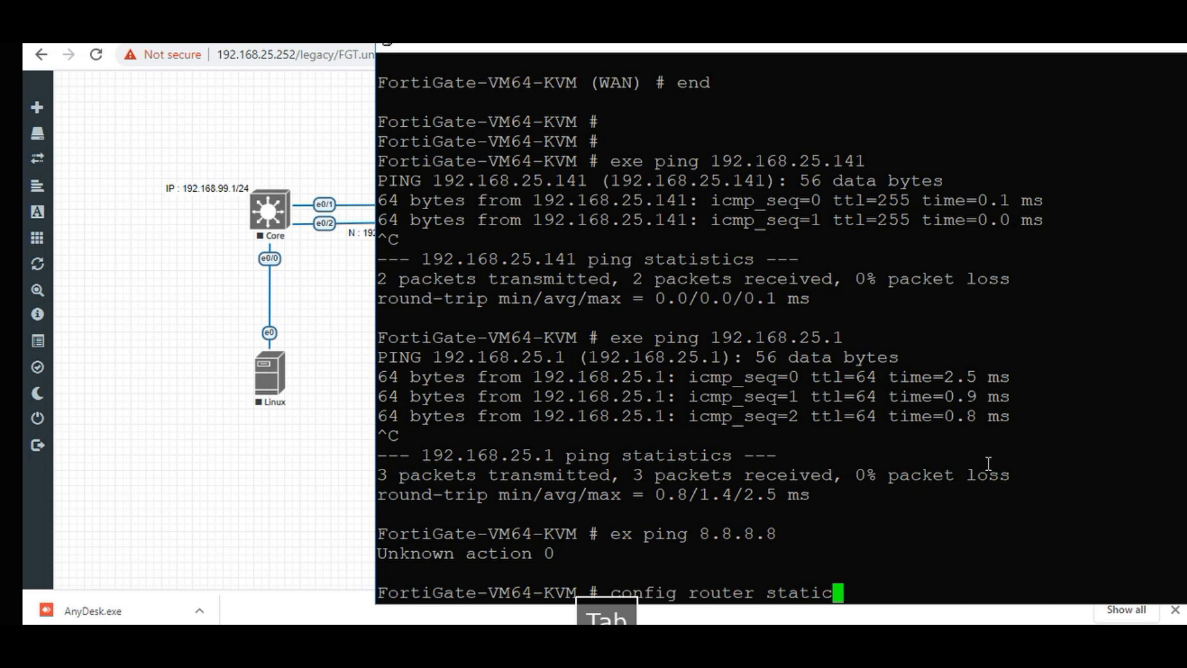
key("Return")
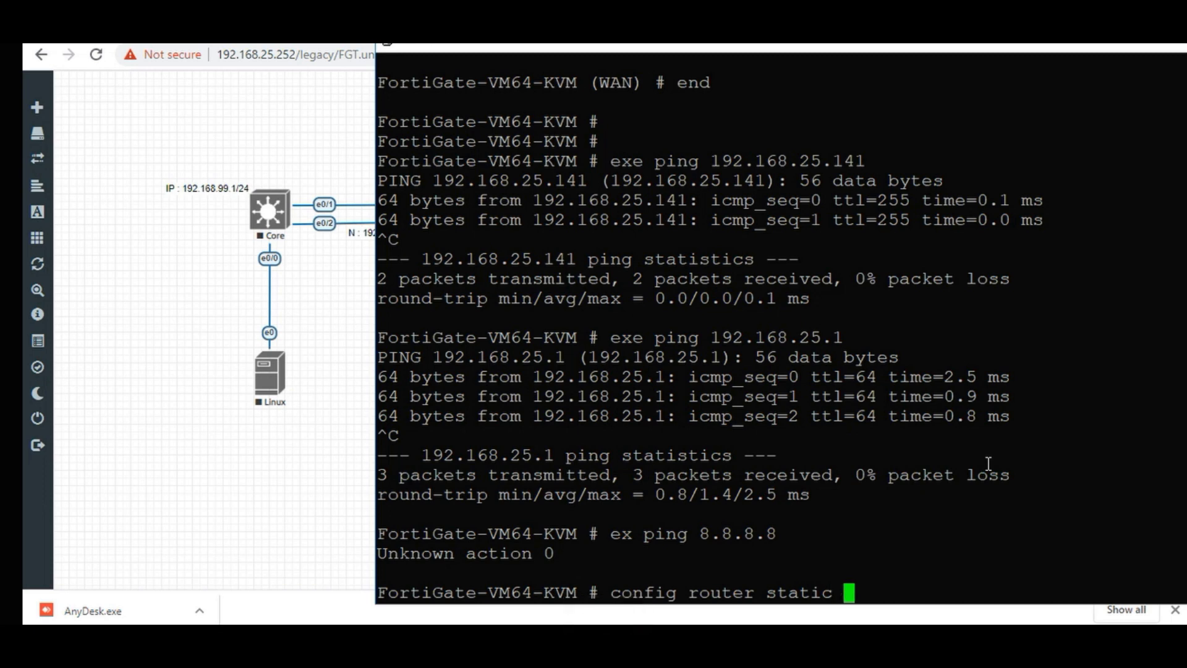
key("Return")
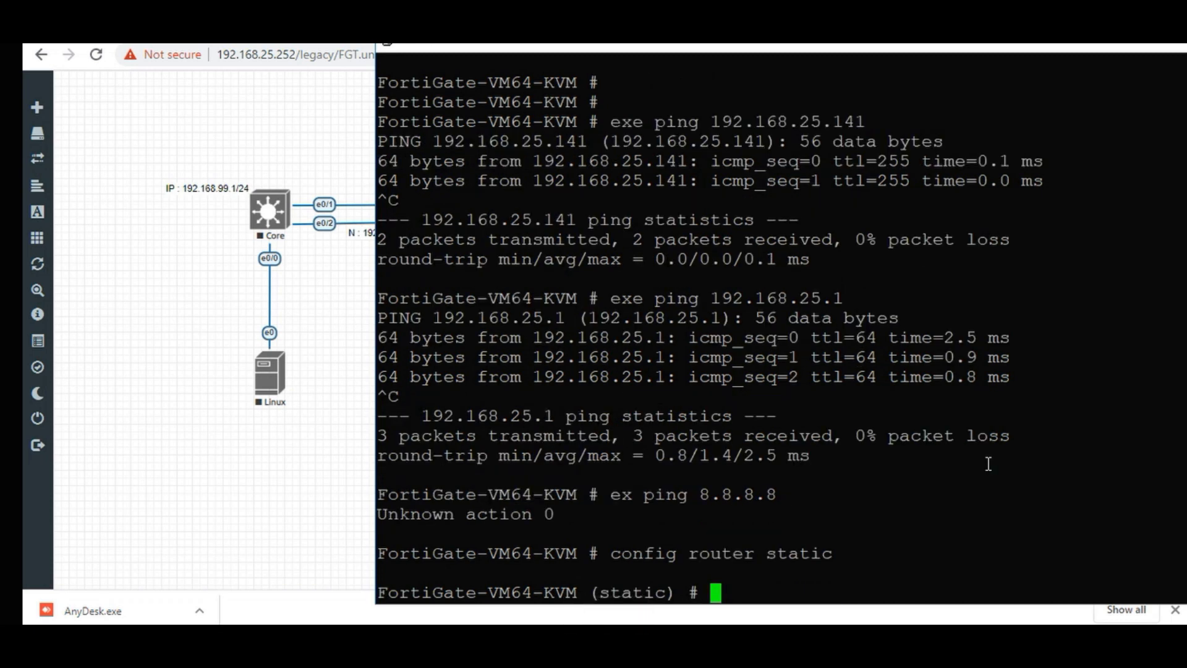
type("edi")
key("Tab")
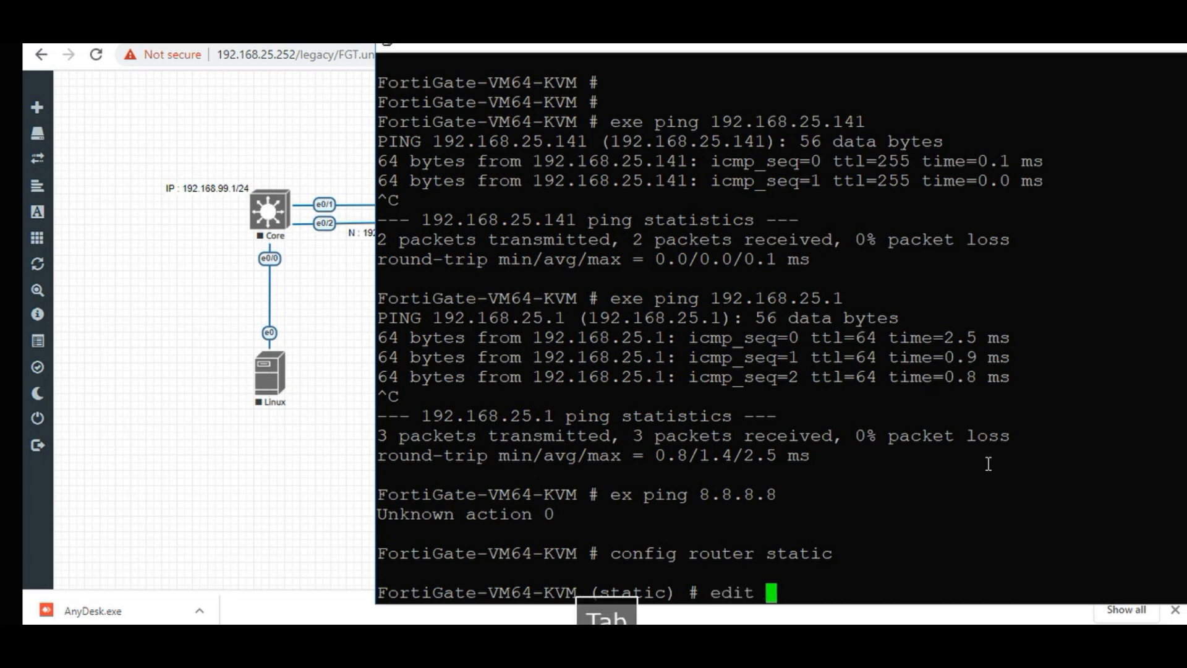
type("1")
key("Return")
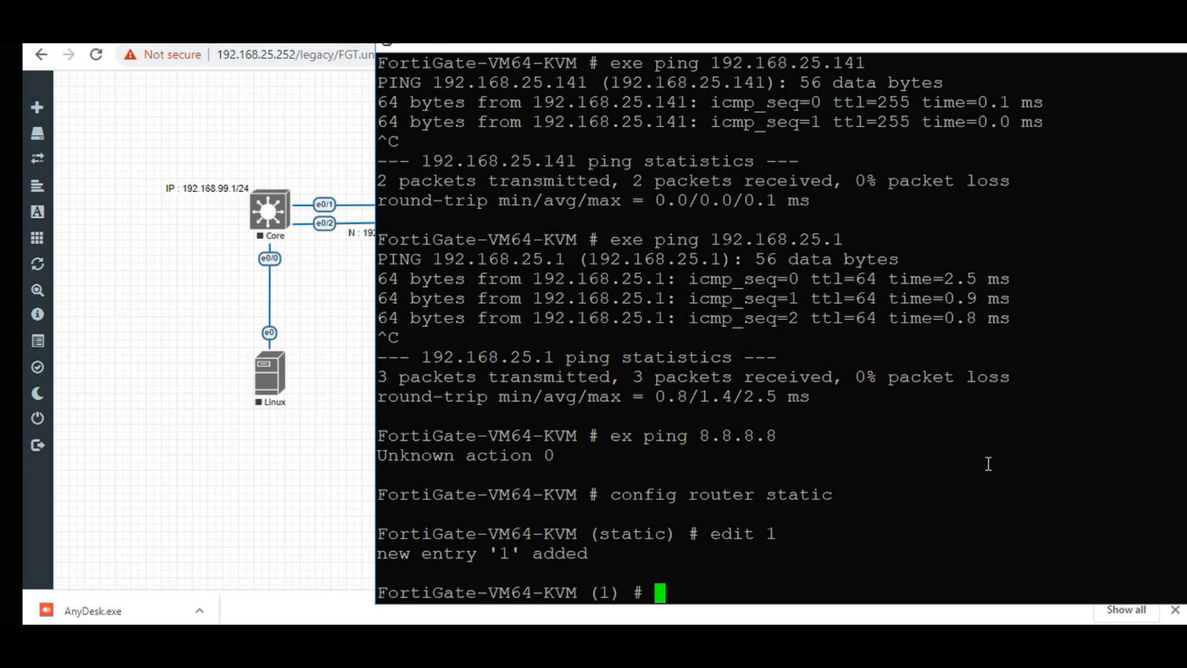
Set the route destination to 0.0.0.0/0.
type("se")
key("Tab")
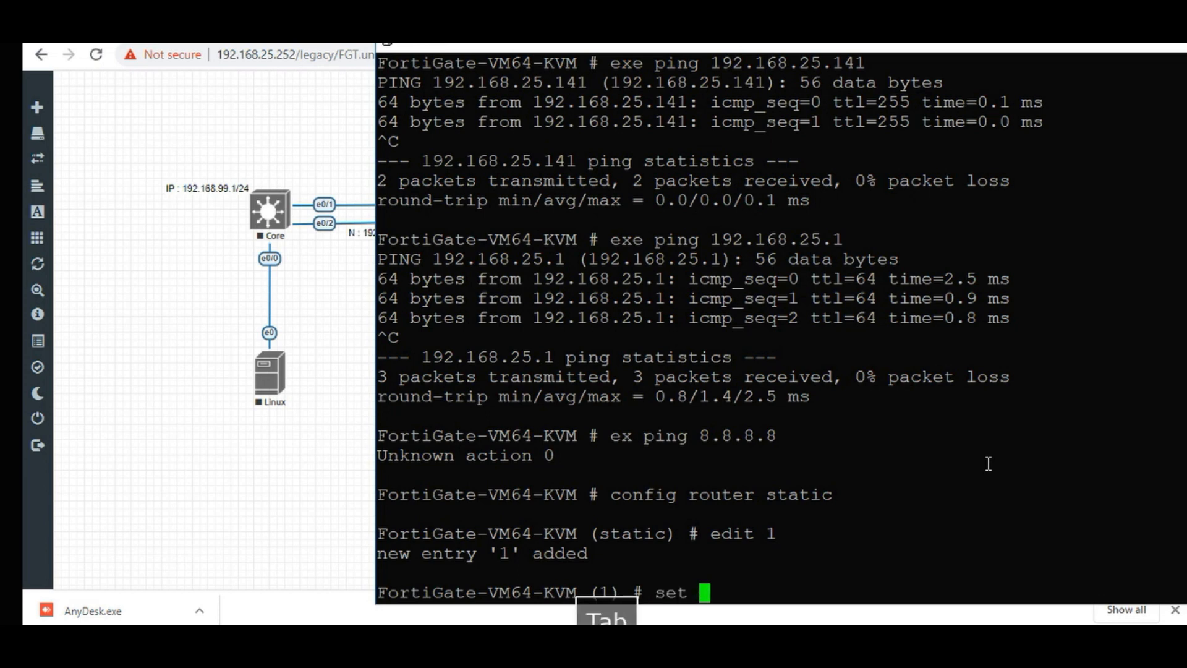
type("ds")
key("Tab")
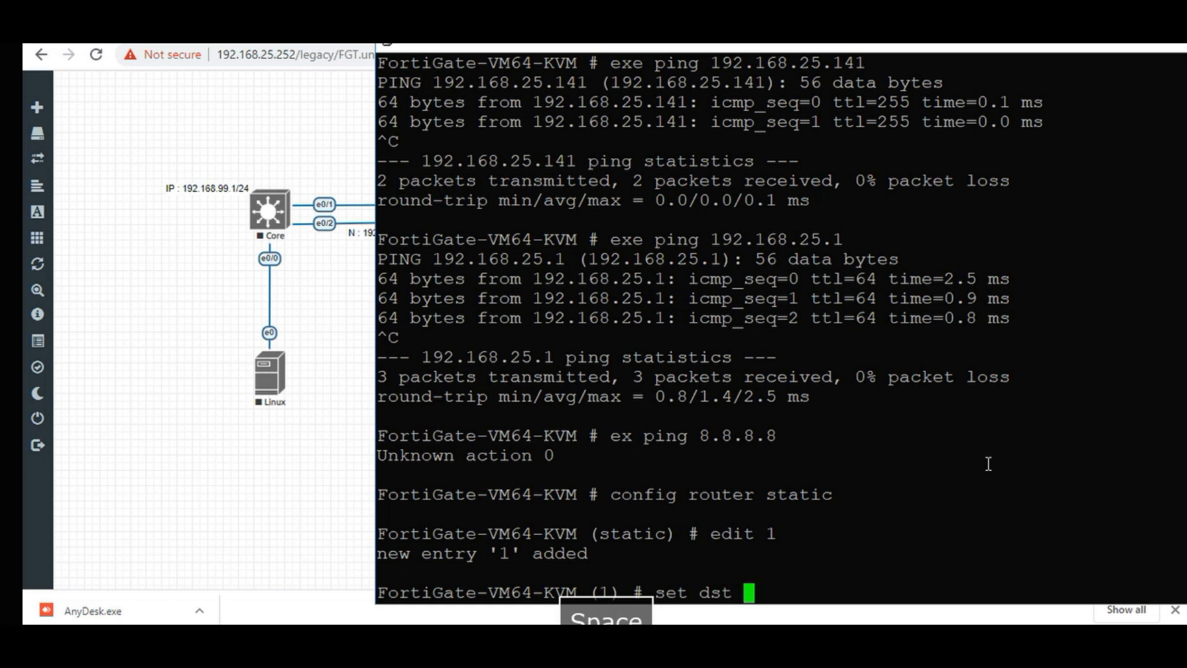
type("0.0.0.0")
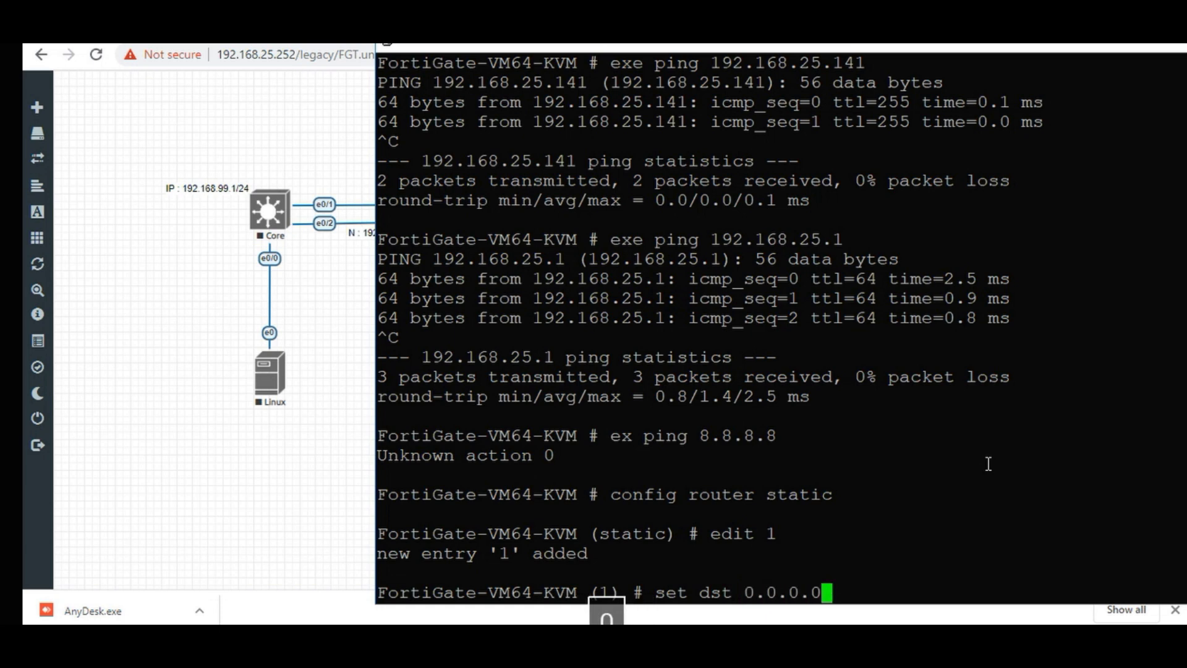
type("/0")
key("Return")
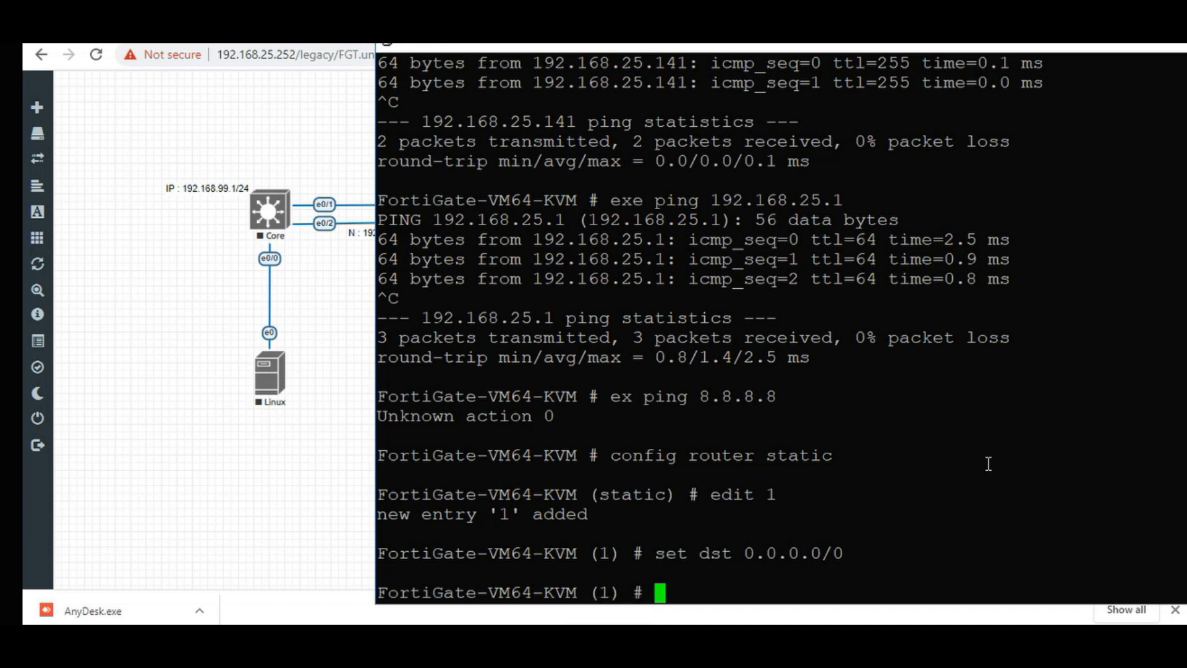
Set WAN as the route's outgoing device.
type("de")
key("BackSpace")
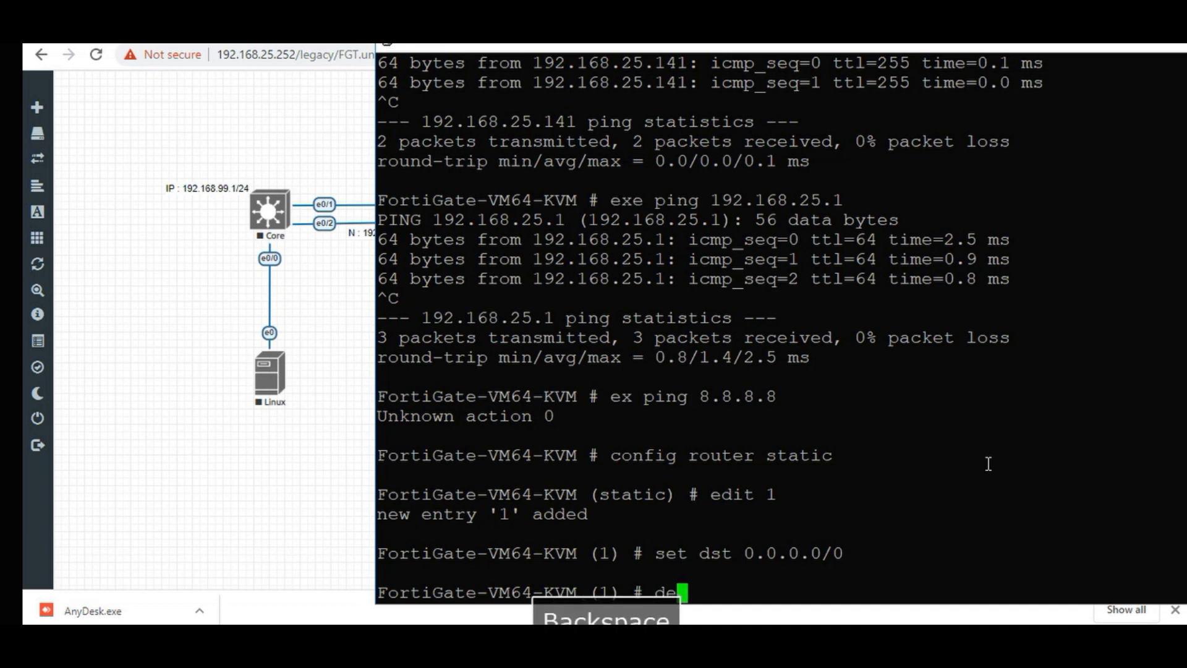
key("BackSpace")
type("se")
key("Tab")
type("devi")
key("Tab")
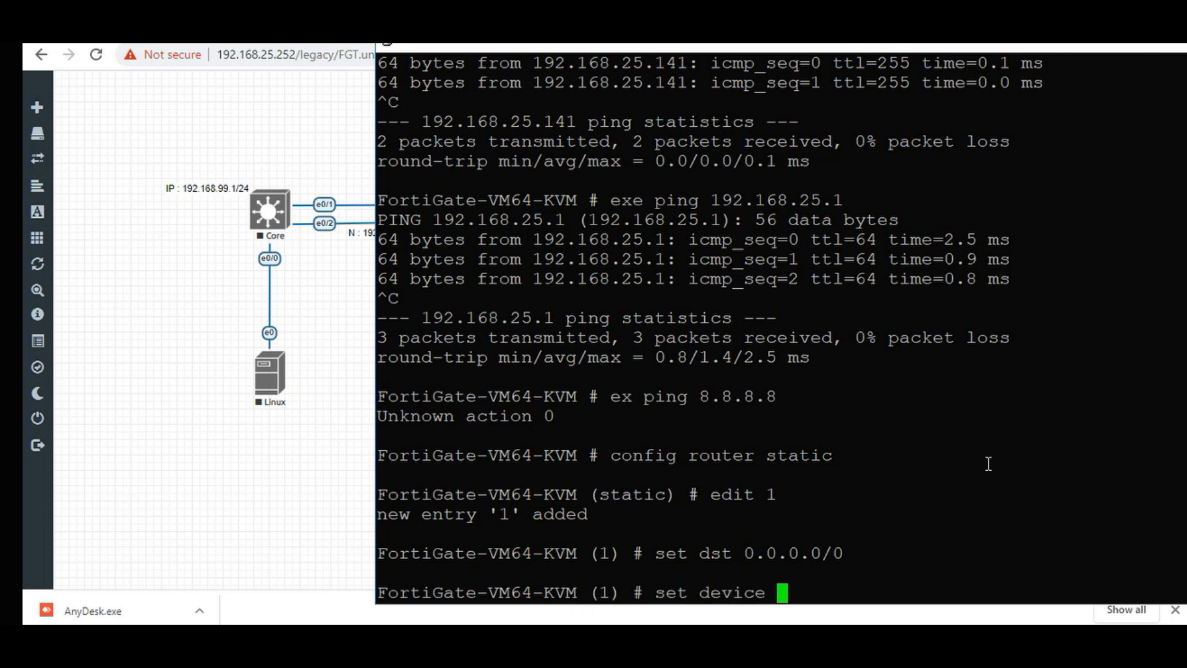
type("WAN")
key("Return")
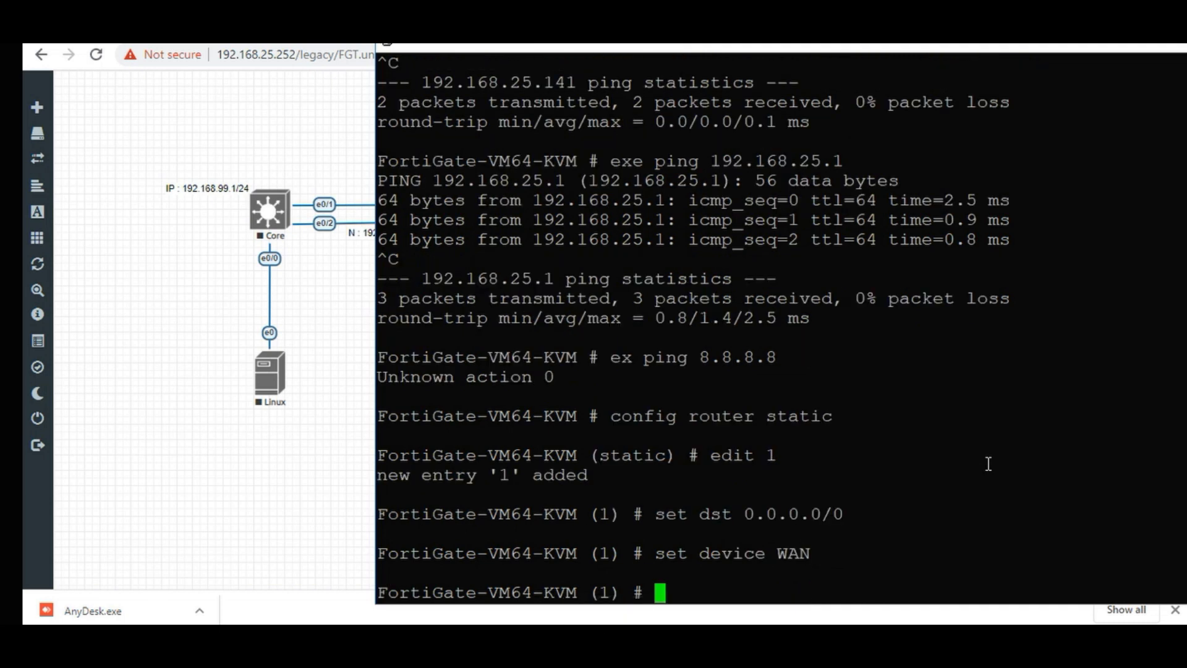
Set gateway 192.168.25.1 and distance 10, save with end, and type a google.com ping.
type("set gate")
key("Tab")
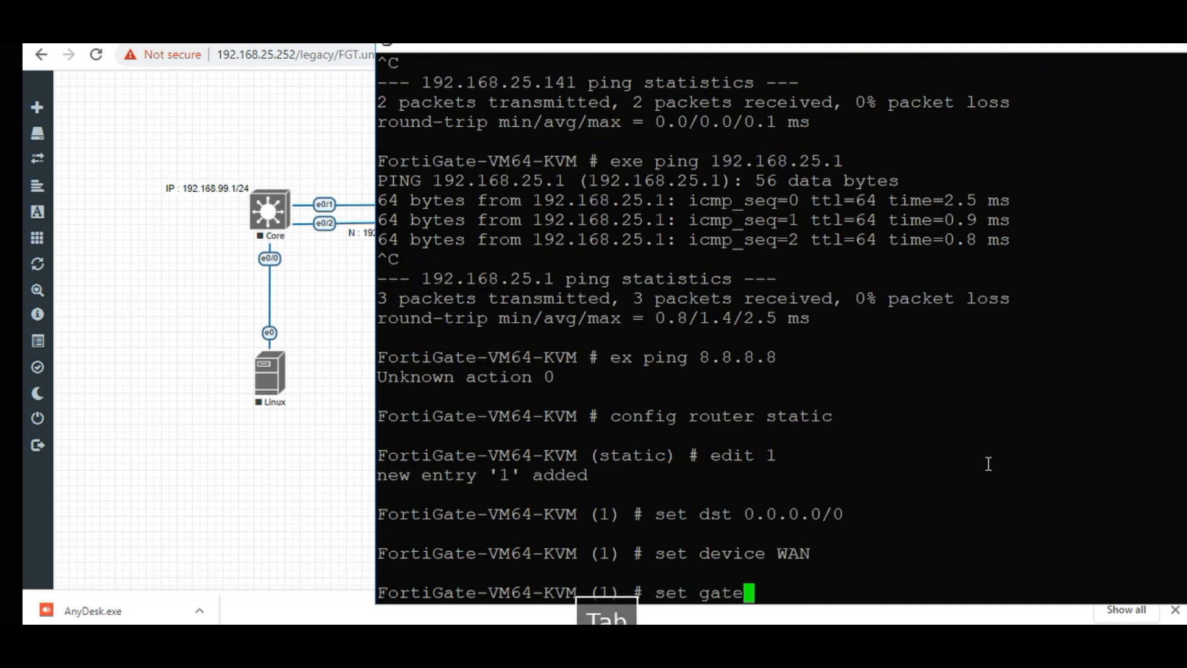
type("19")
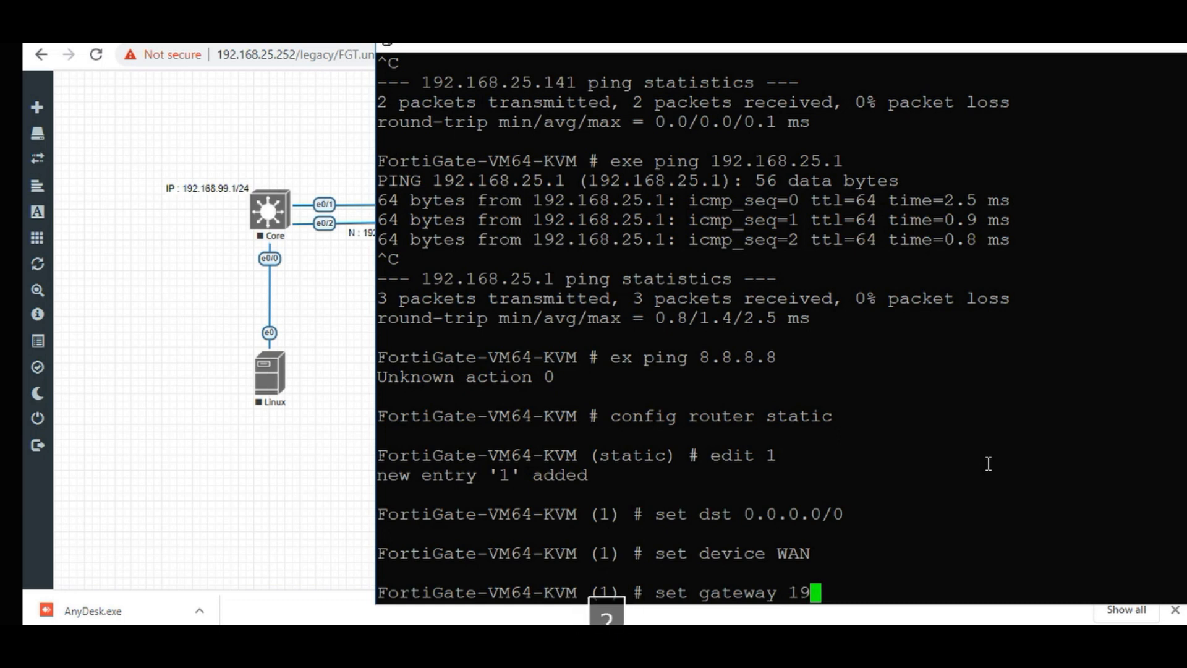
type("2.168.")
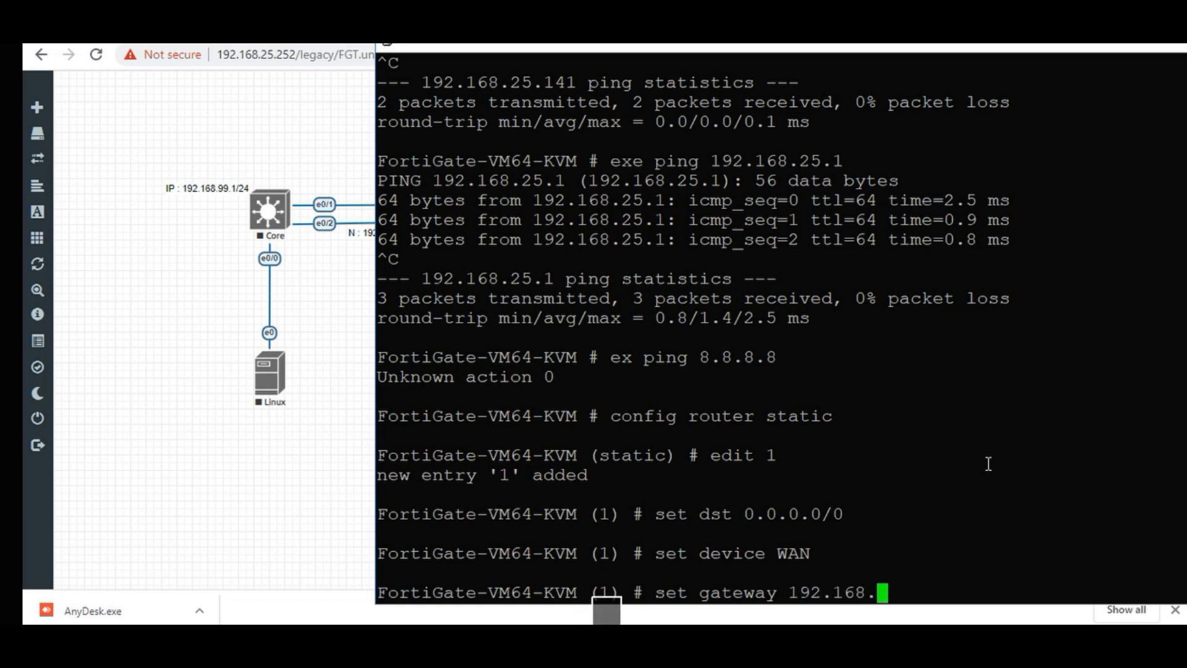
type("25.1")
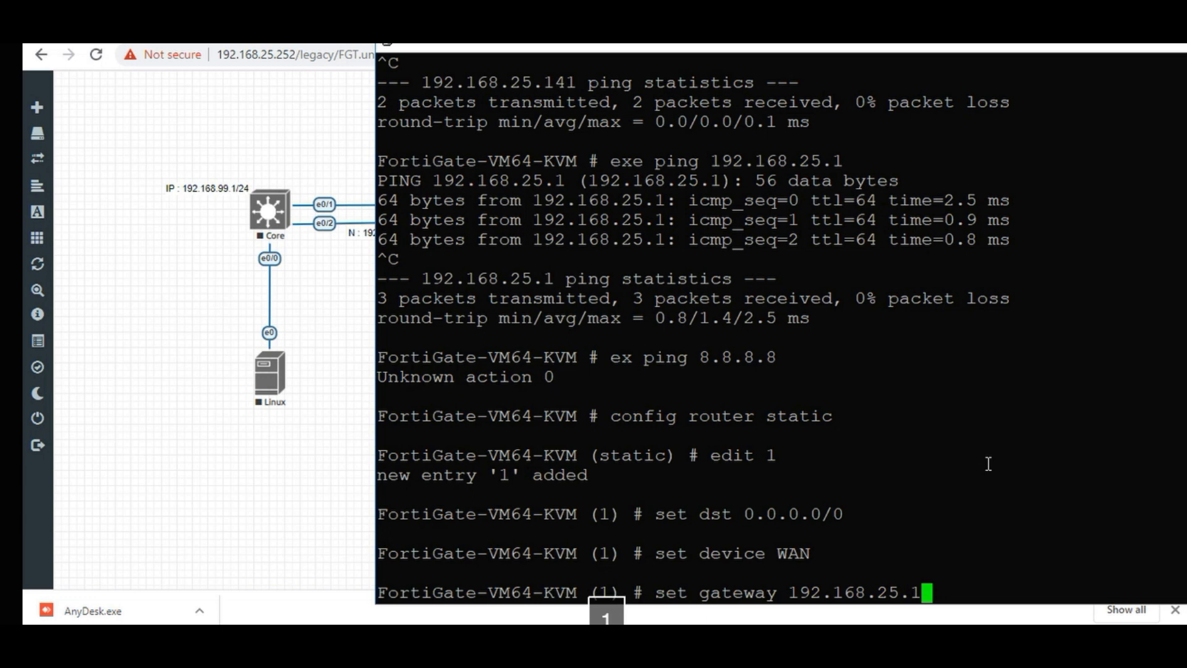
key("Return")
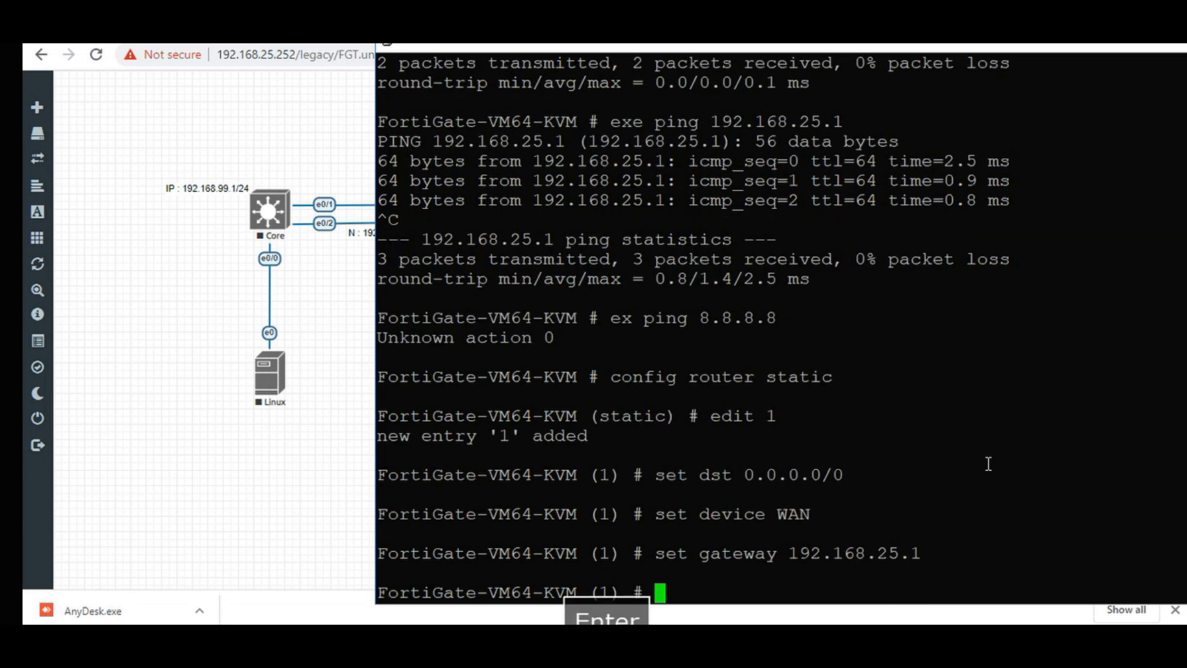
type("se")
key("Tab")
type("dist")
key("Tab")
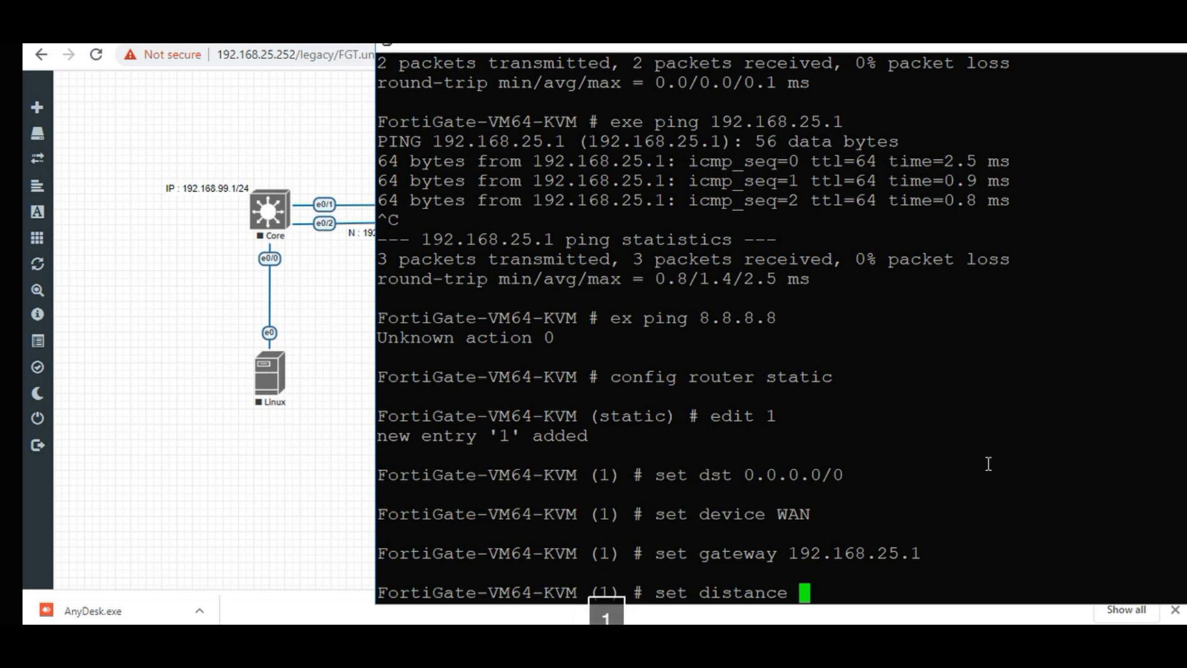
type("10")
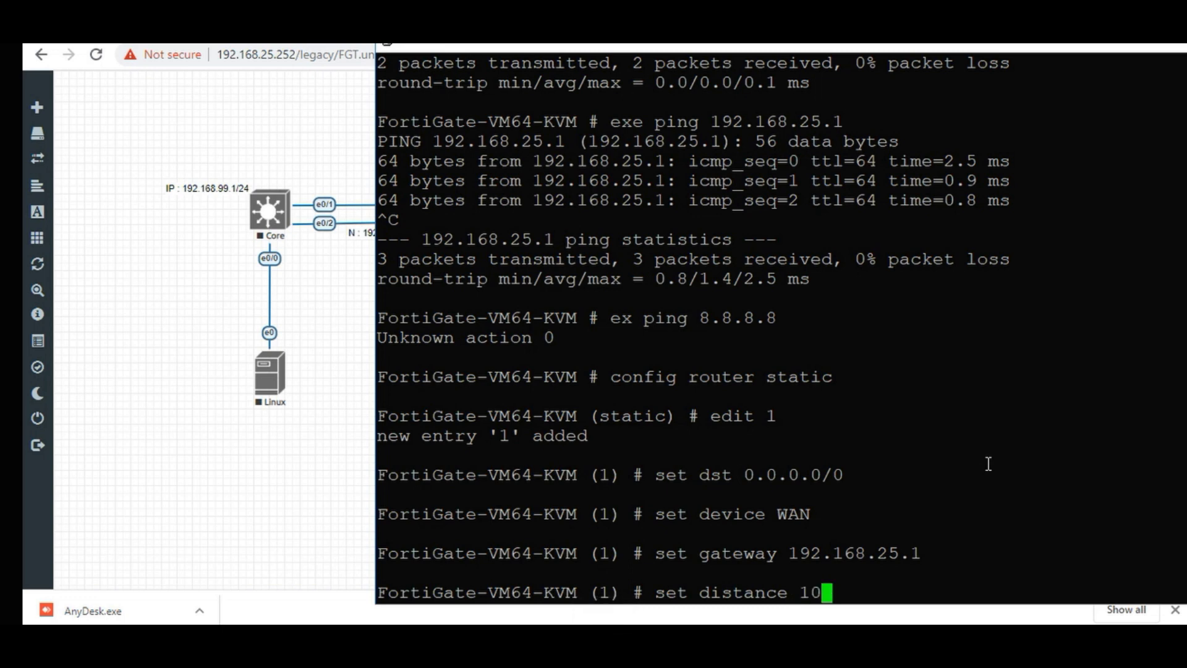
key("Return")
type("end")
key("Return")
key("Return")
key("Return")
type("e")
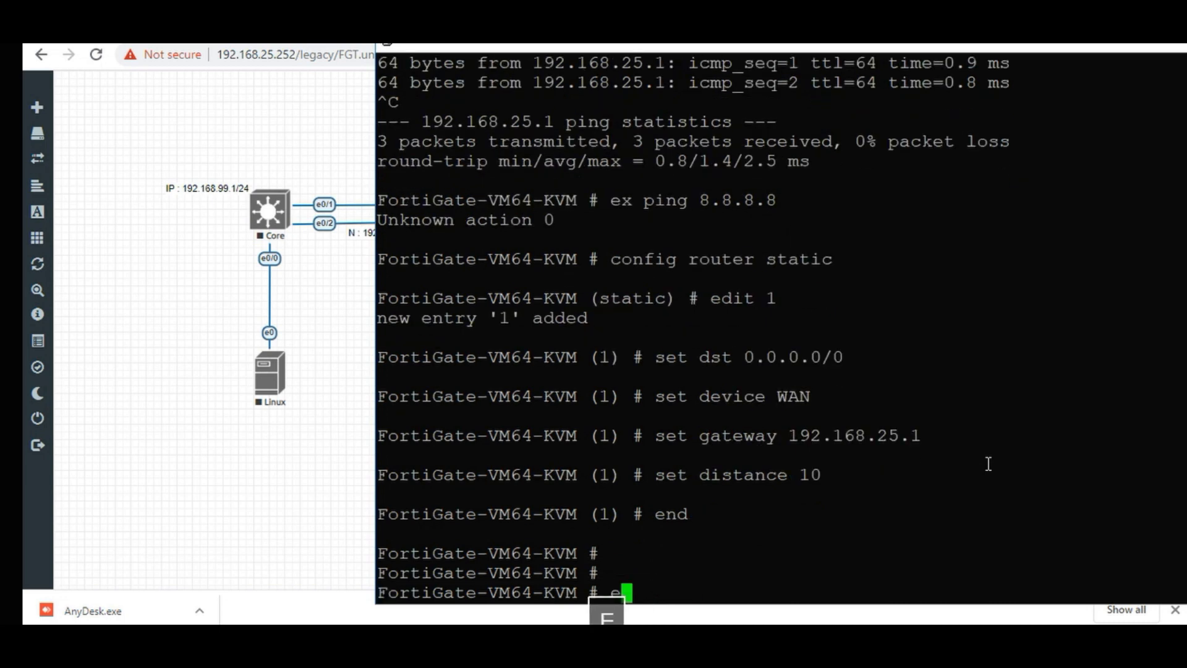
type("xe pi")
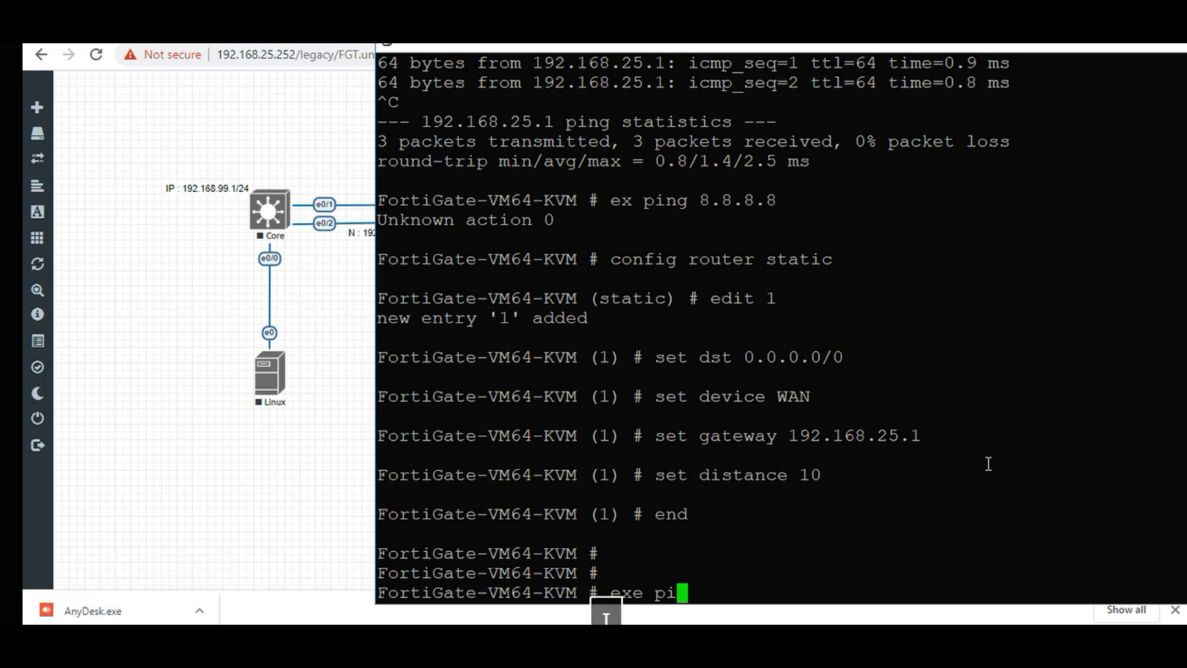
type("ng ")
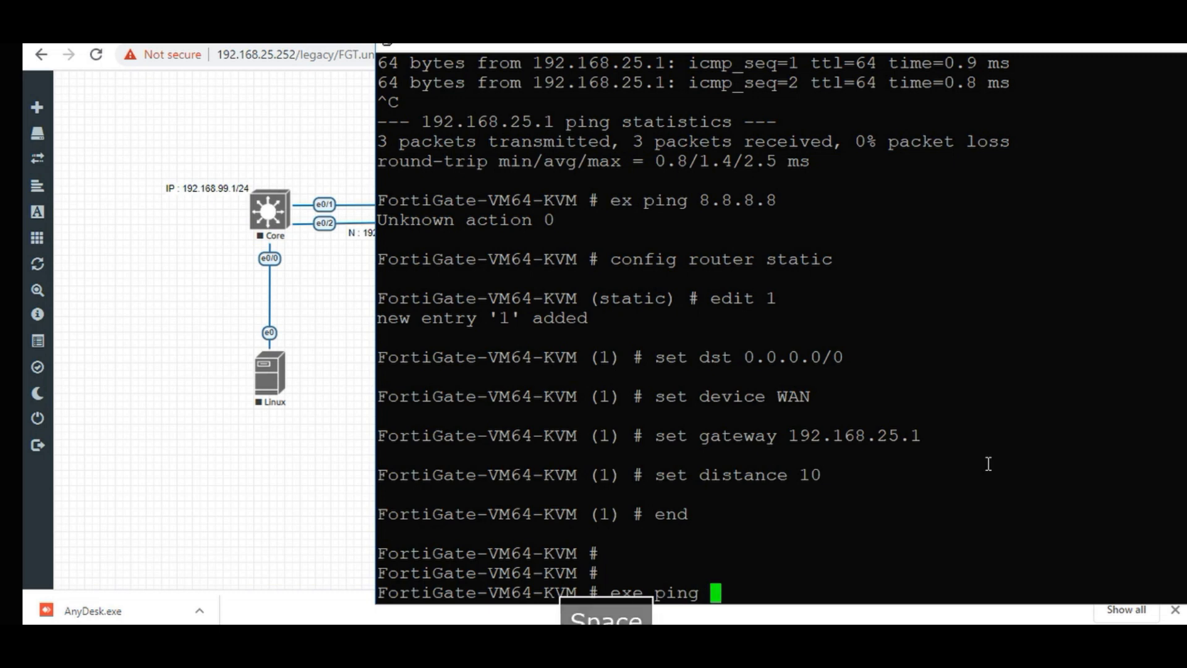
type("google")
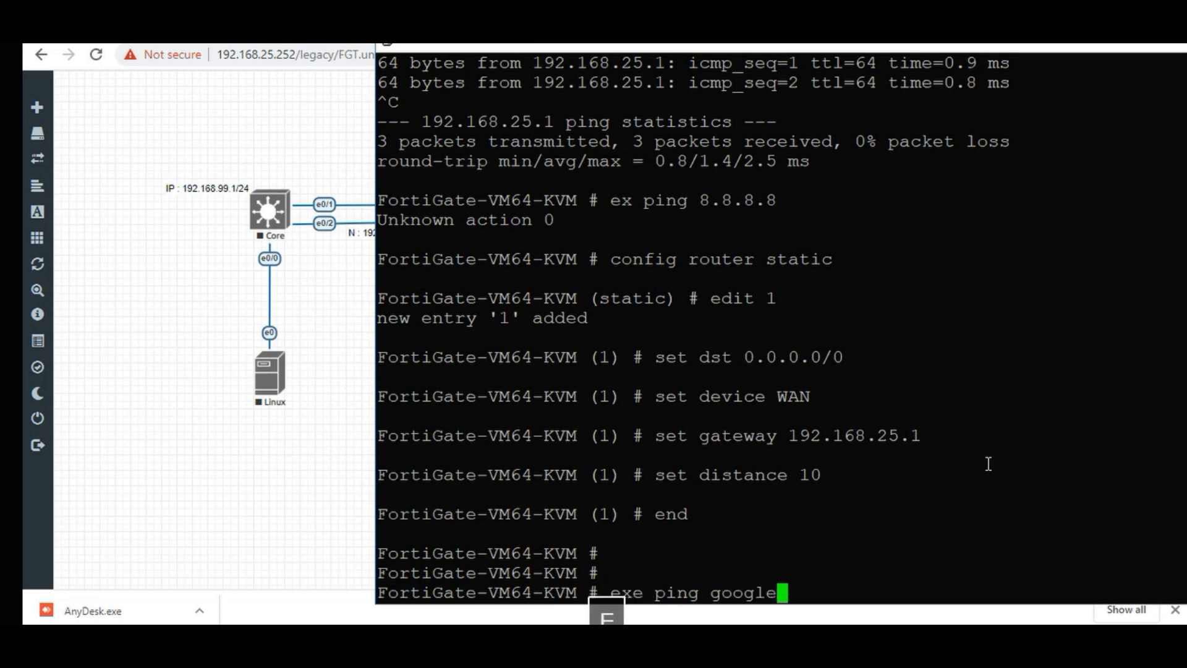
type(".com")
Ping google.com, confirm 5 of 5 replies with 0% loss, then return to the prompt.
key("Return")
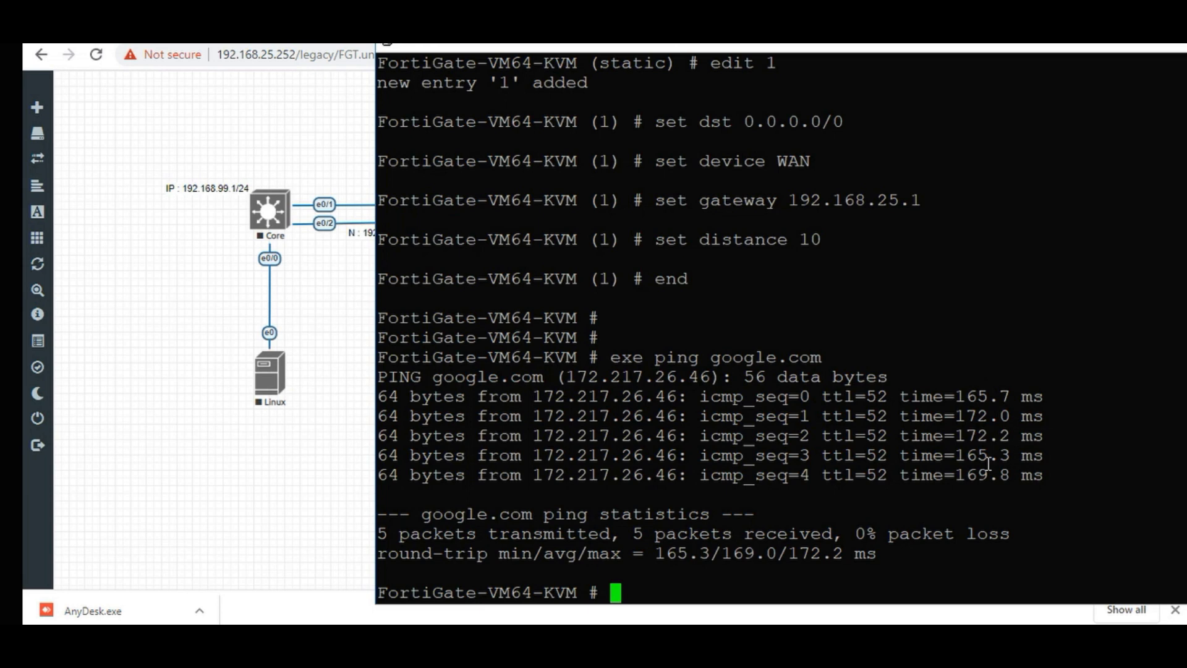
key("ctrl+c")
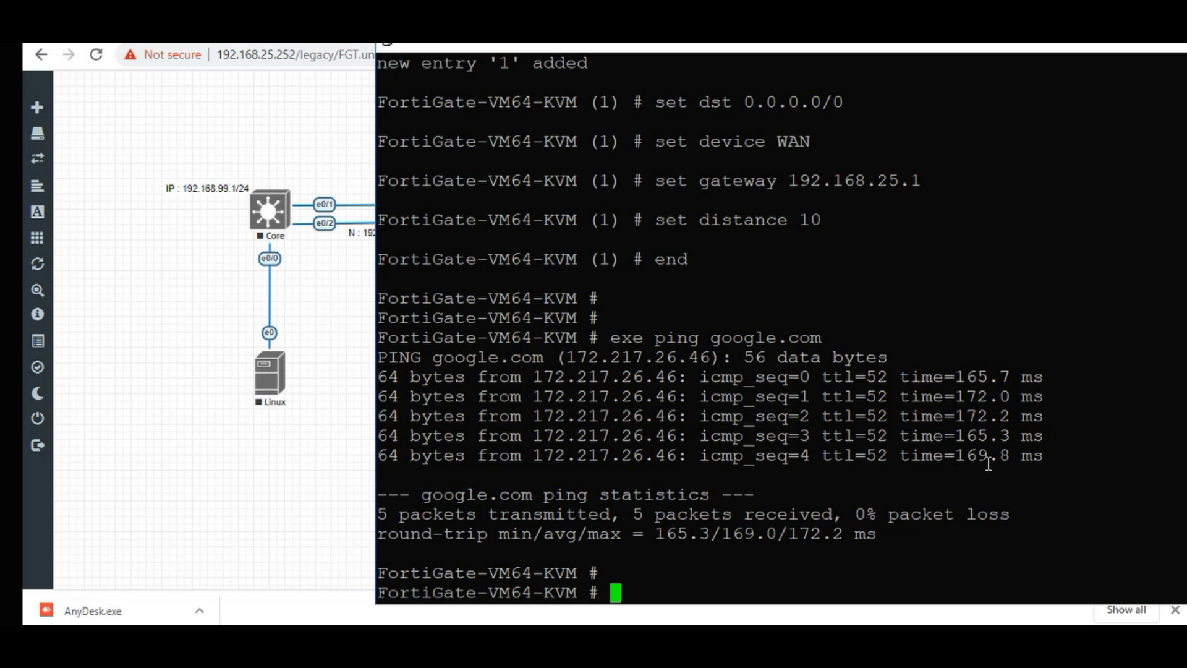
Under config system switch-interface, create a new entry named LAN.
type("con")
key("Tab")
type("sy")
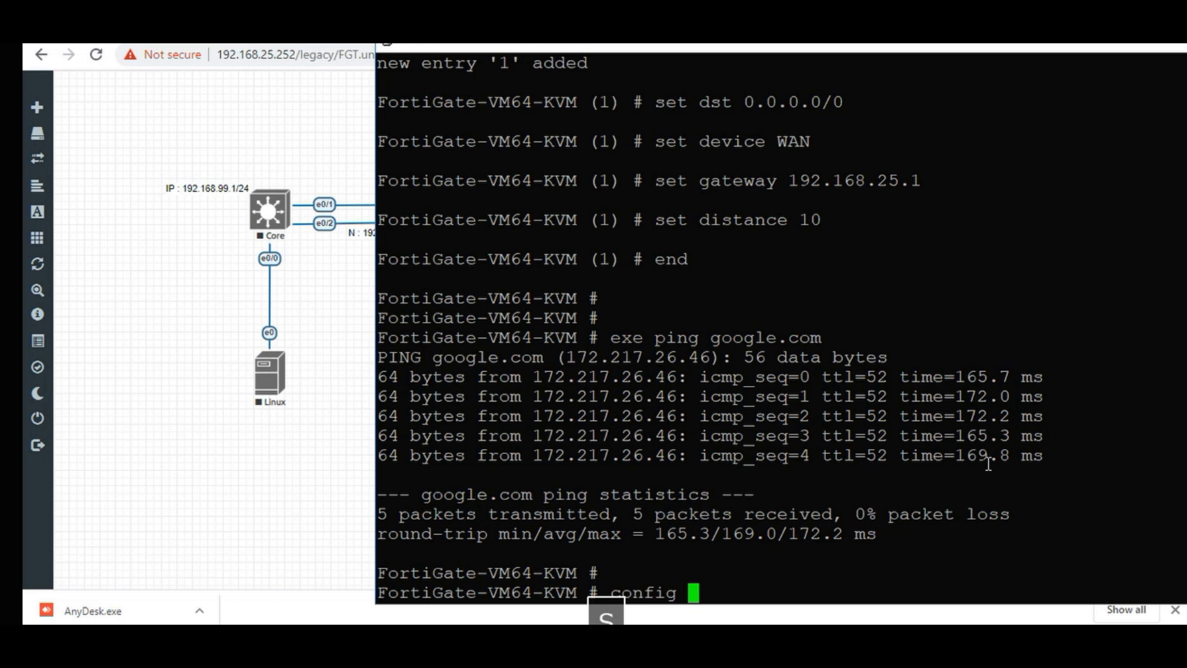
type("stem swi")
key("Tab")
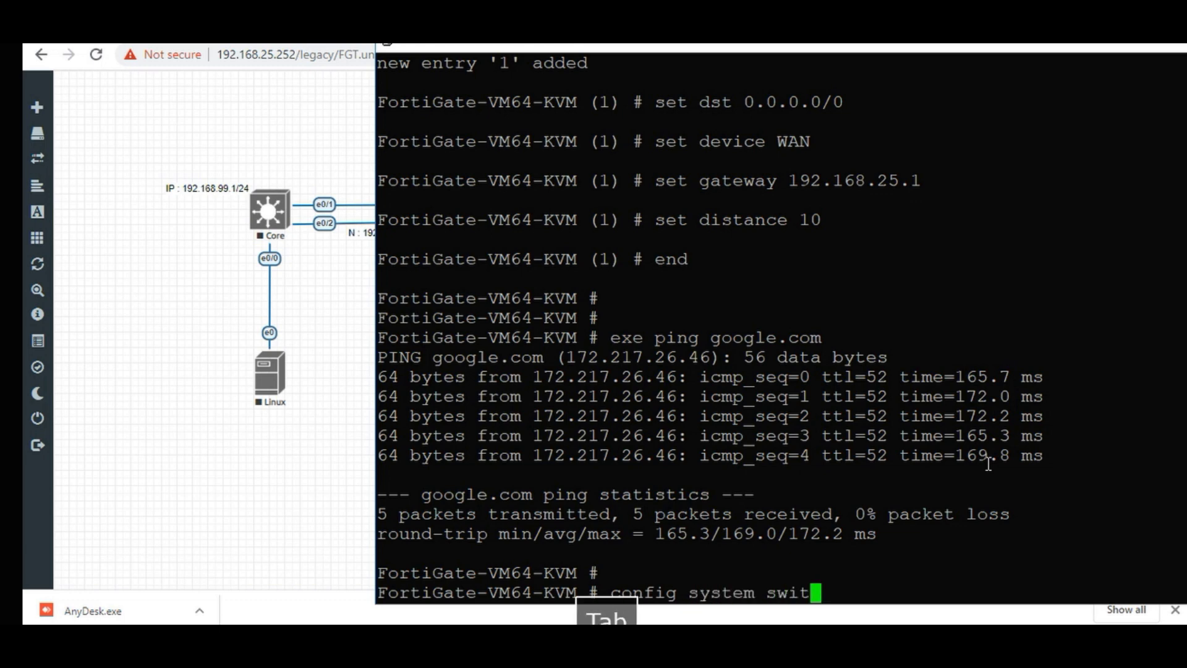
key("Return")
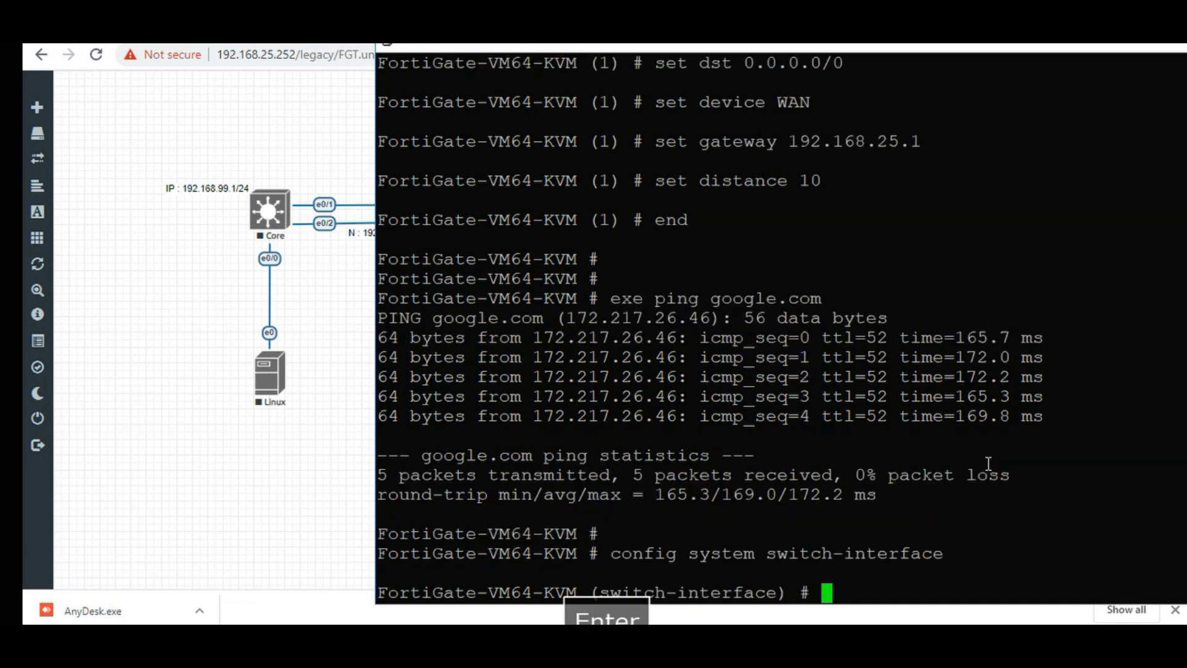
type("ed")
key("Tab")
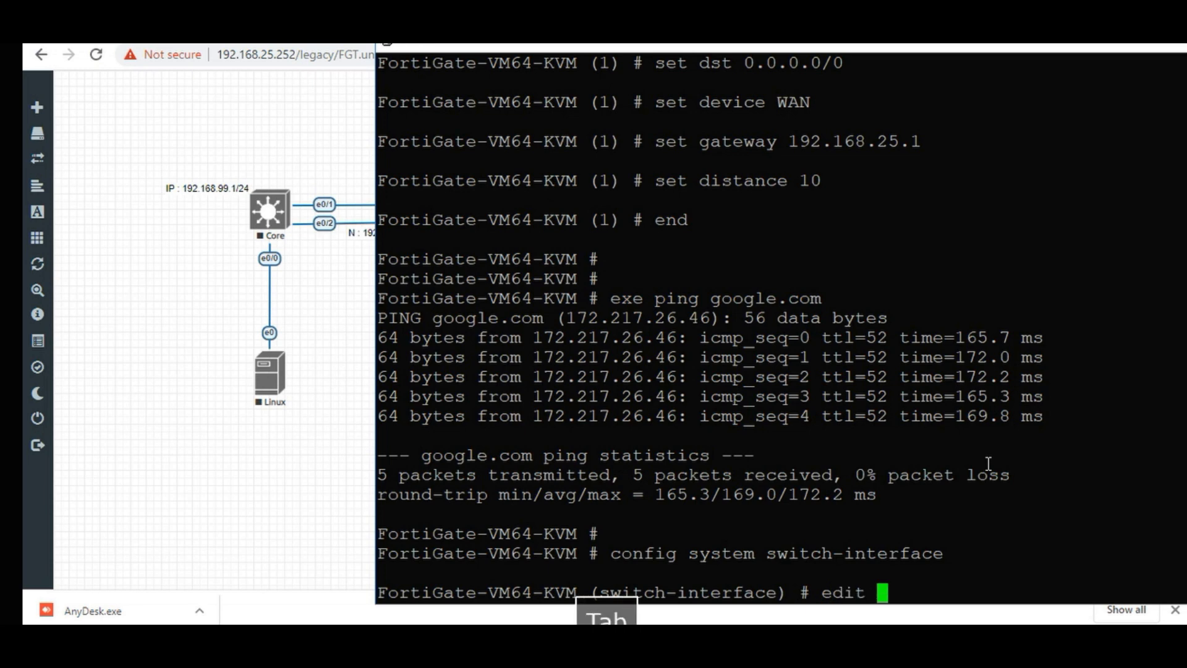
type("LAN")
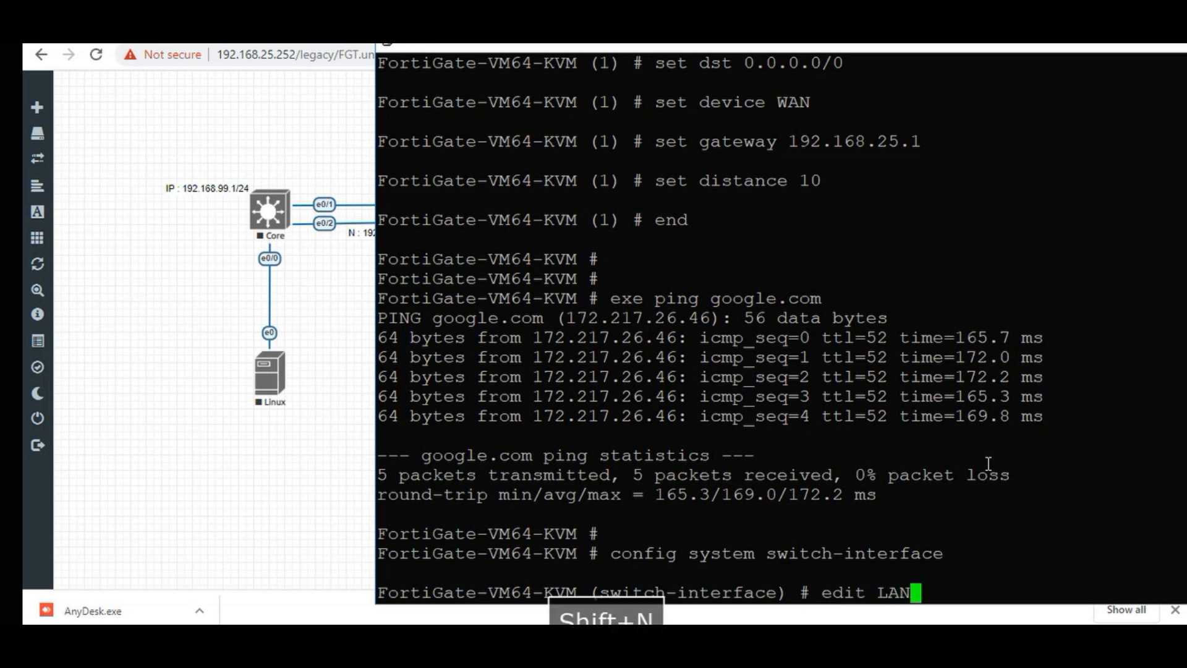
key("Return")
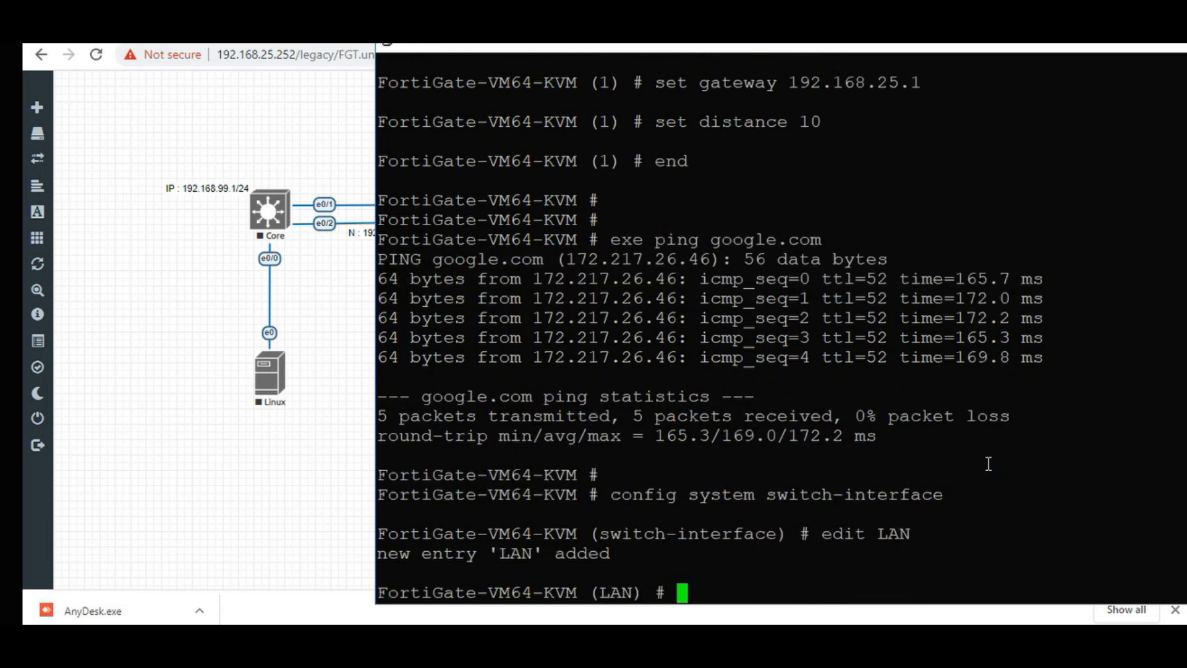
Set the LAN interface type to switch and its VDOM to root.
type("s")
key("Tab")
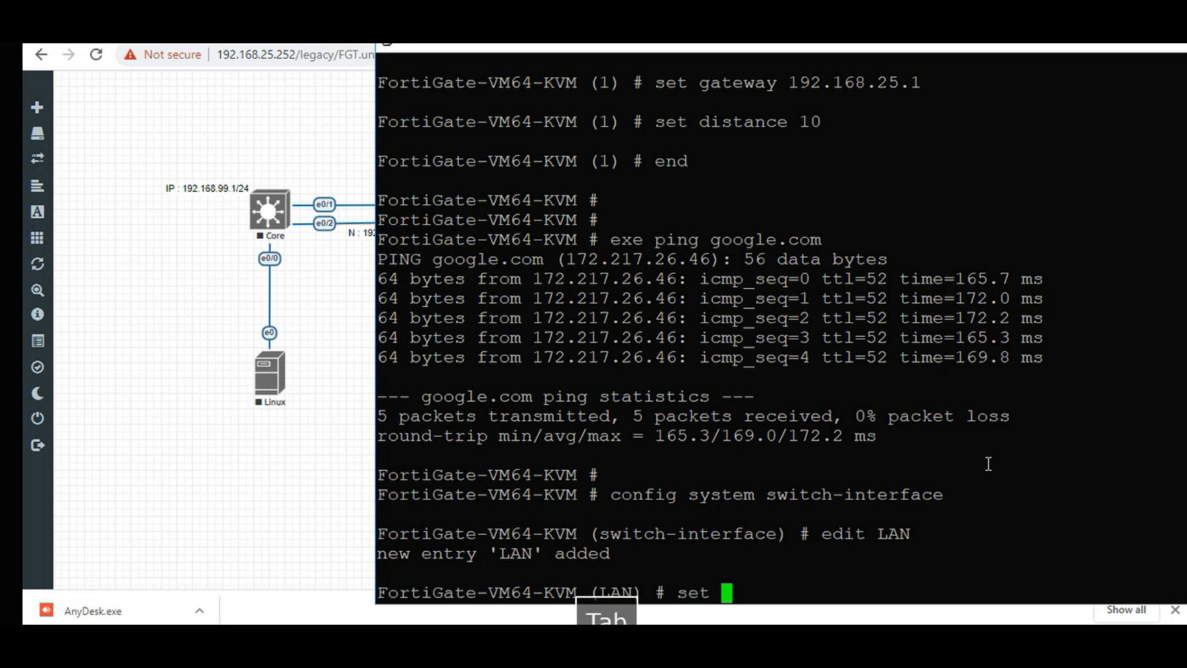
type("t")
key("Tab")
type("sw")
key("Tab")
key("Return")
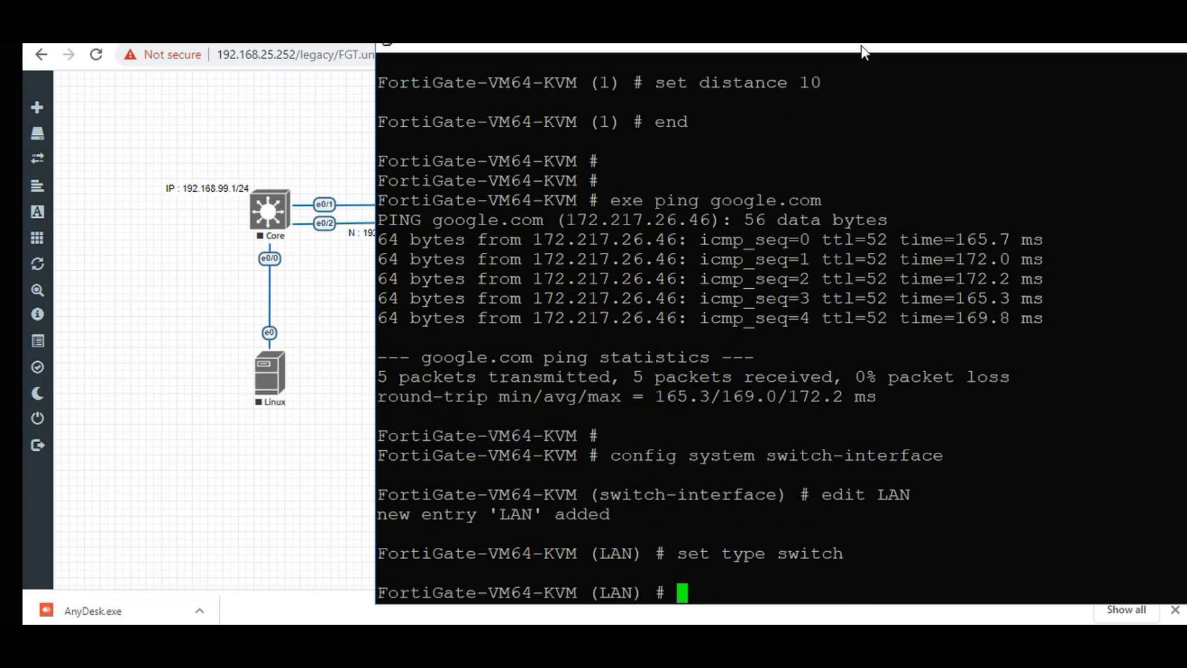
left_click_drag(861, 46, 845, 11)
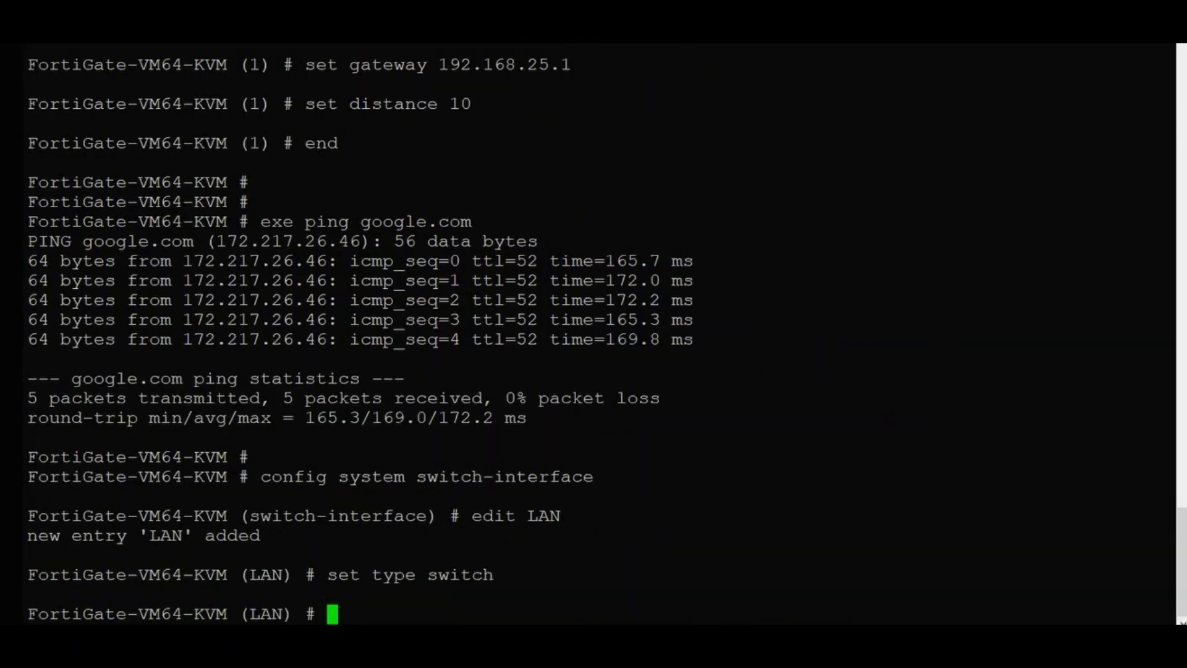
type("set ")
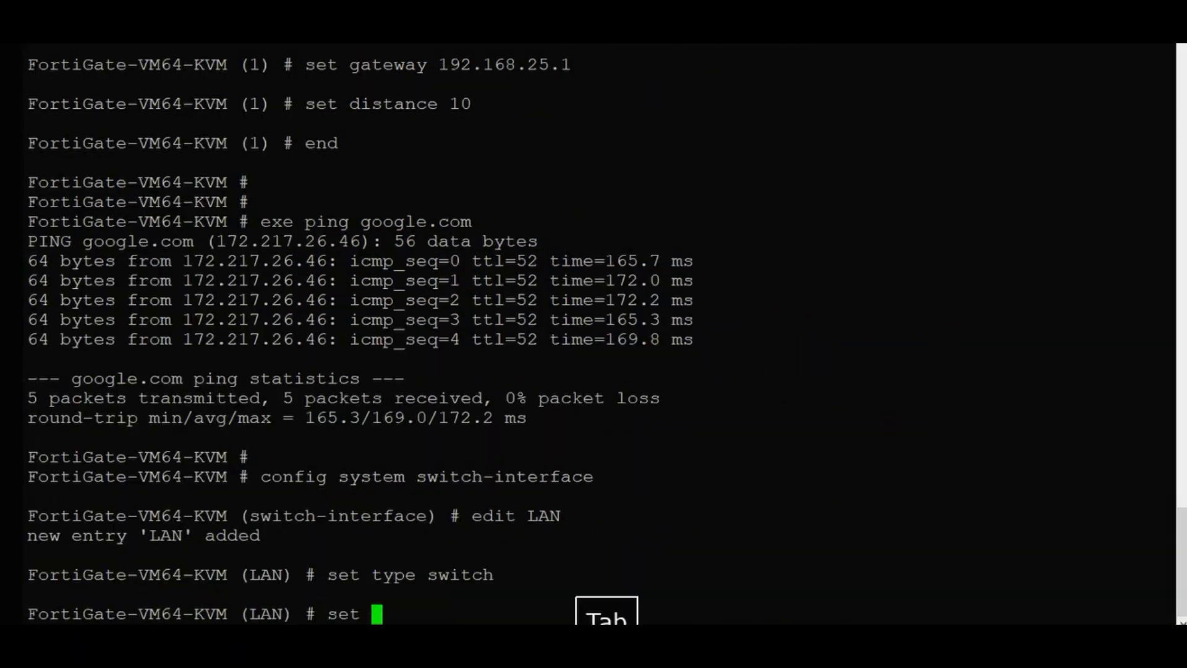
type("vdo")
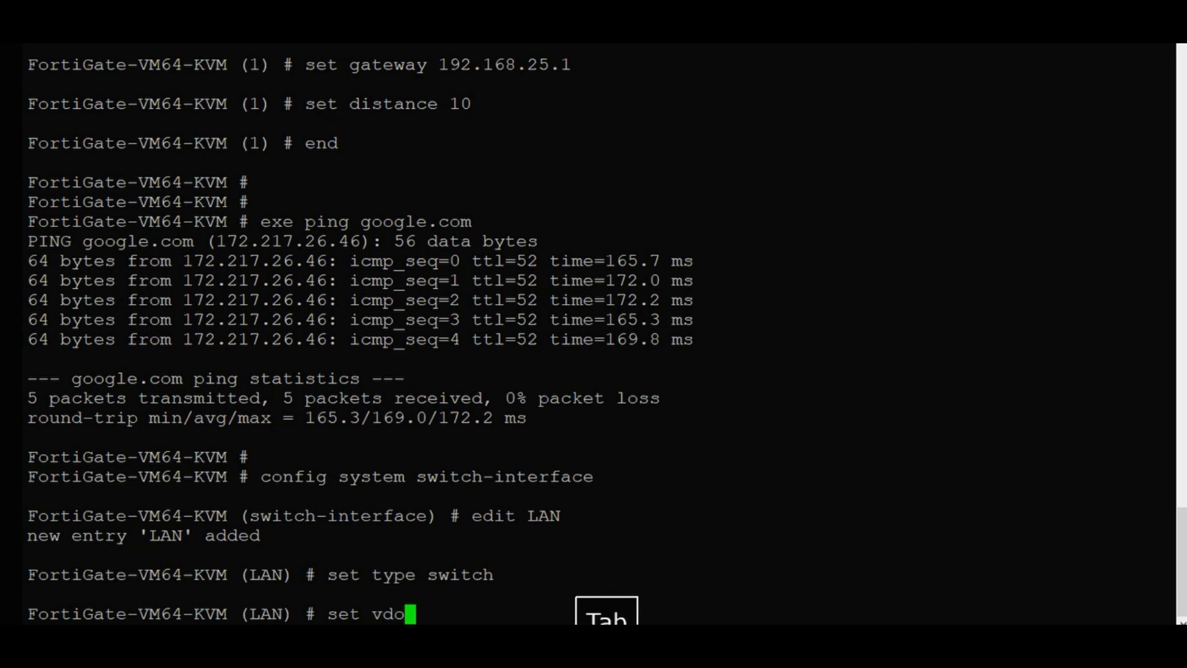
key("Tab")
type("ro")
key("Tab")
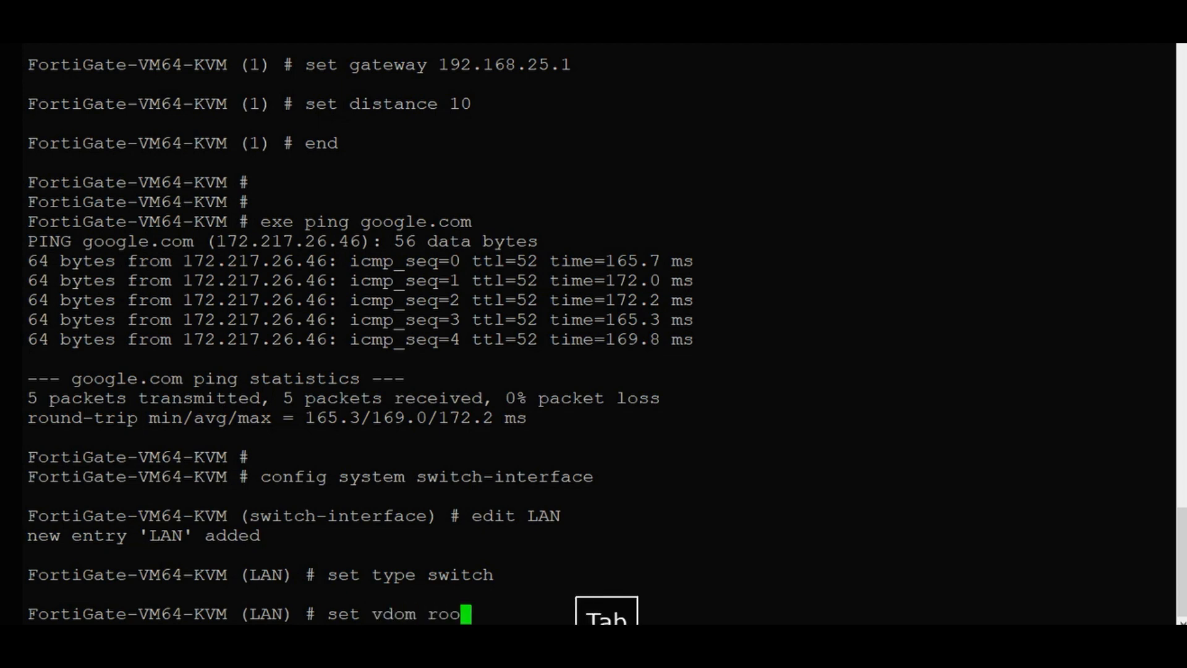
key("Return")
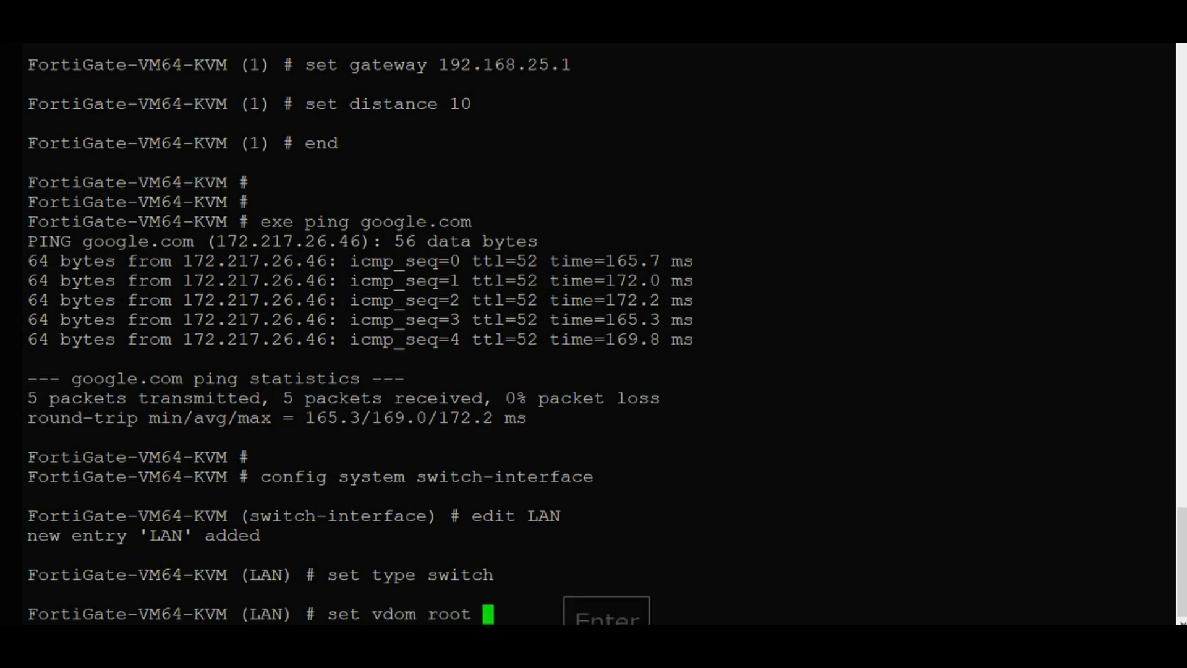
key("Return")
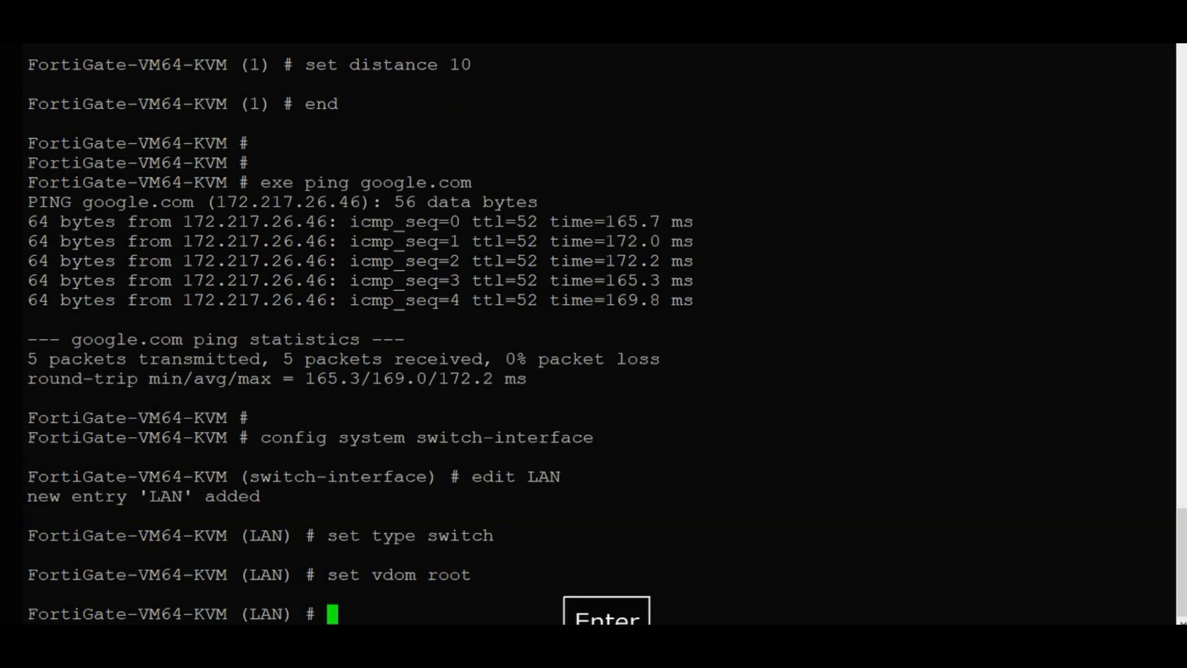
Add port3 and port4 as LAN members and save with end.
type("set m")
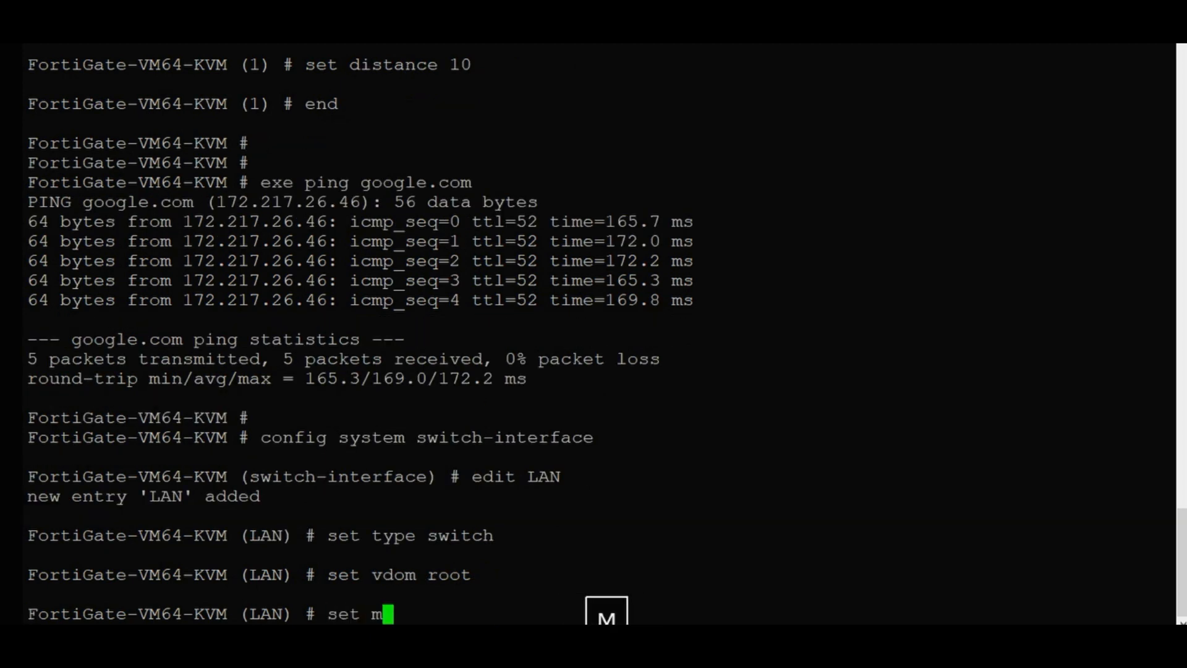
key("Tab")
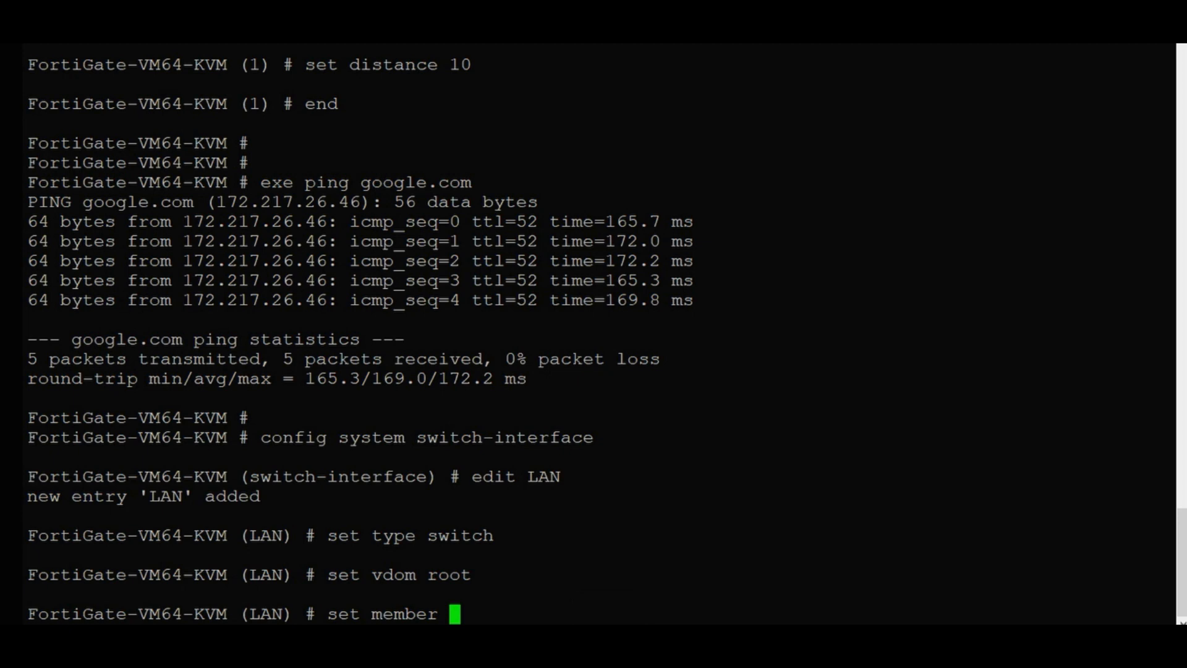
type("po")
key("Tab")
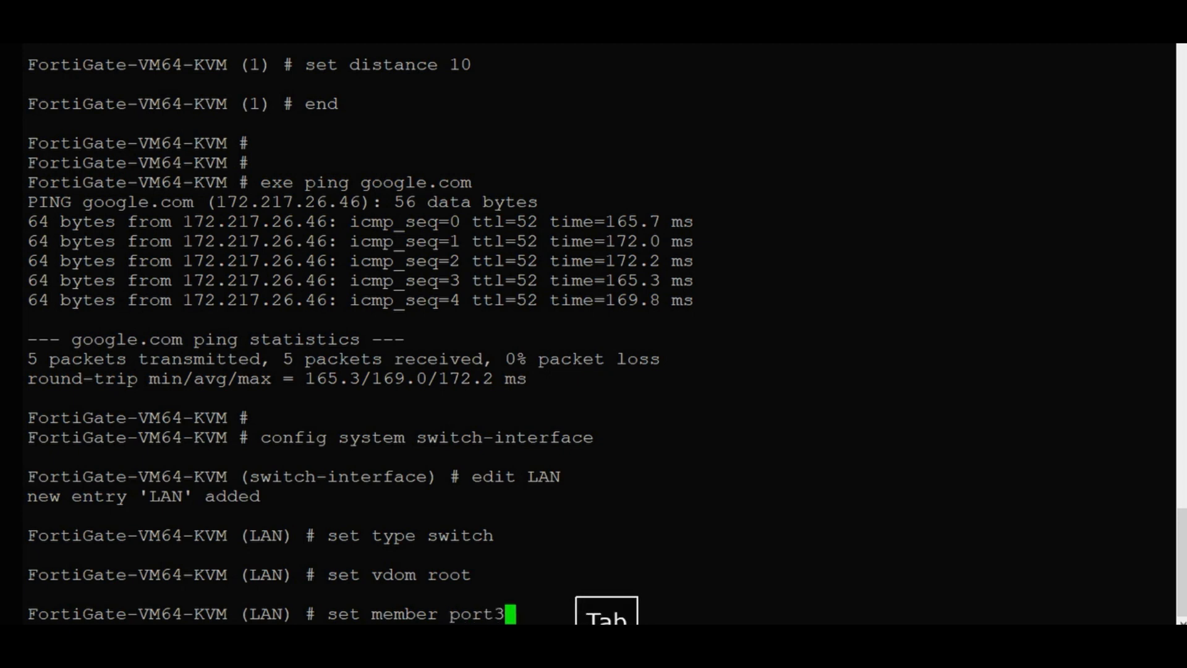
type("po")
key("Tab")
type("4")
key("Return")
key("Return")
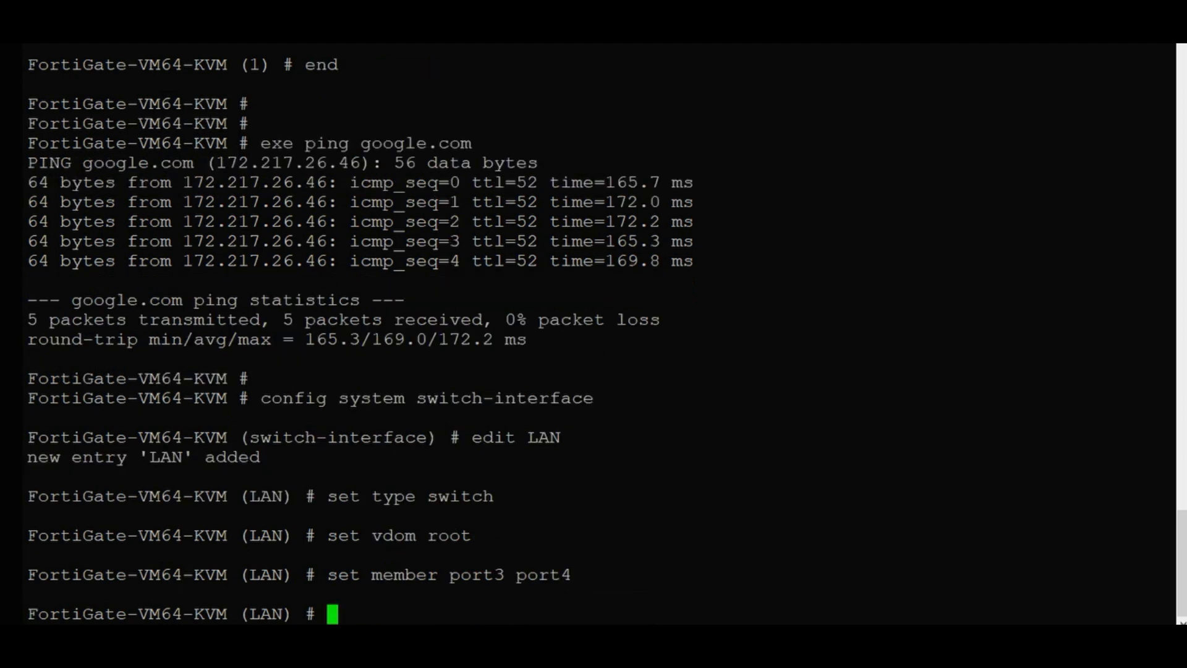
type("end")
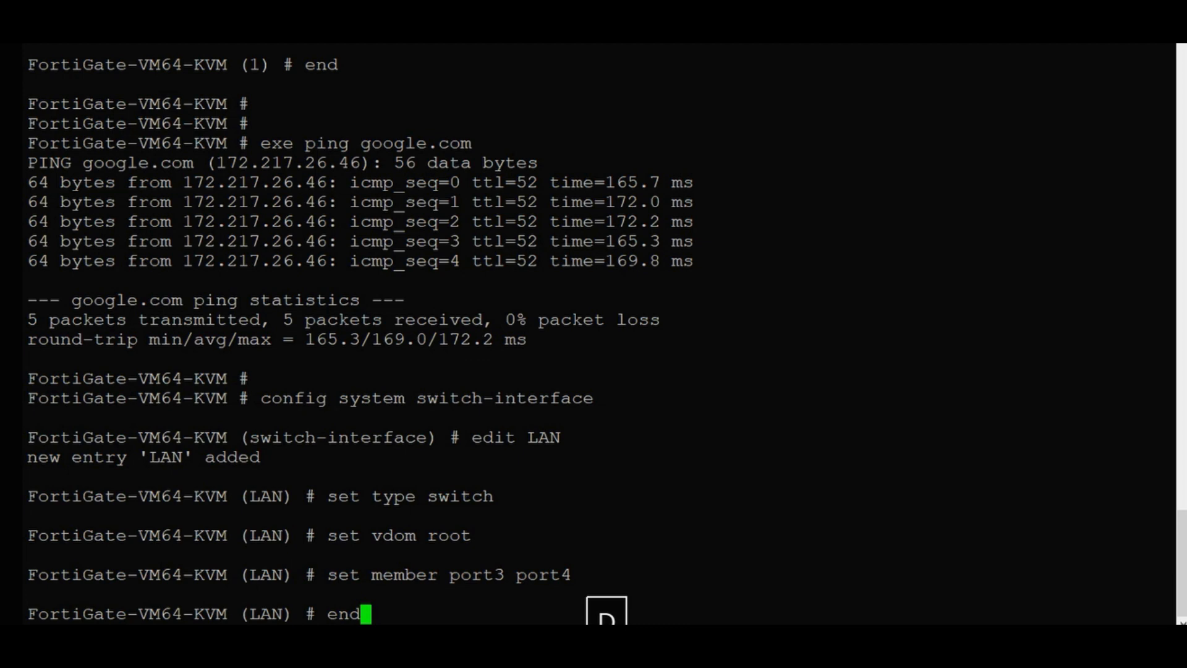
key("Return")
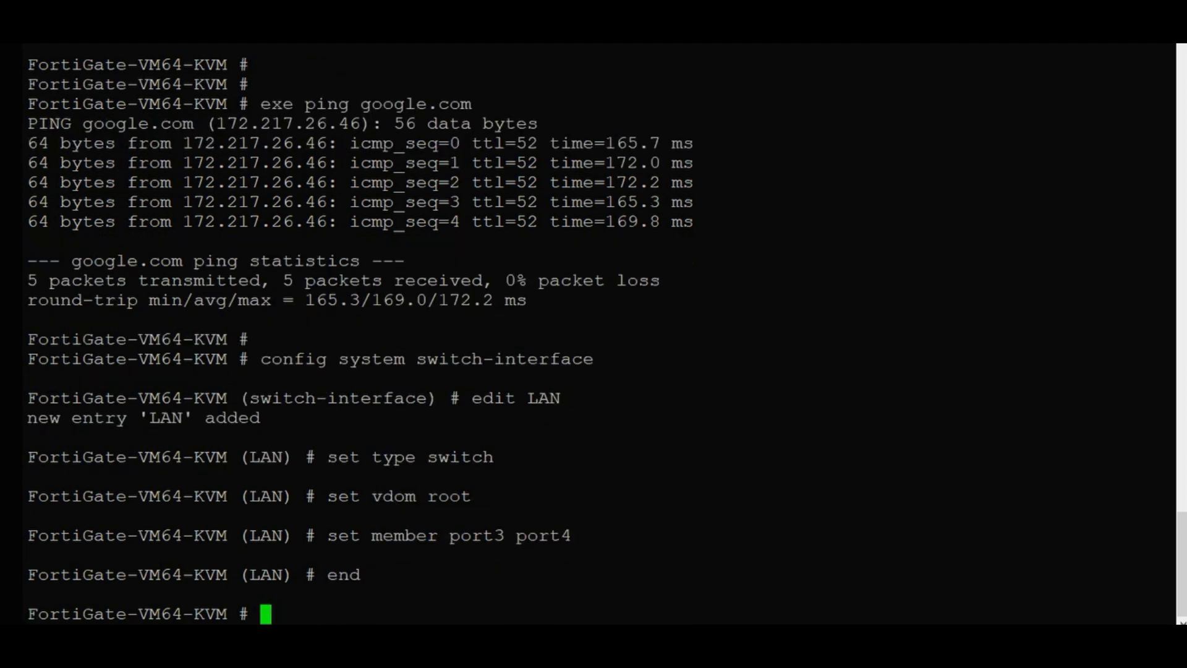
Under config system switch-interface, create a new entry named DMZ.
type("con")
key("Tab")
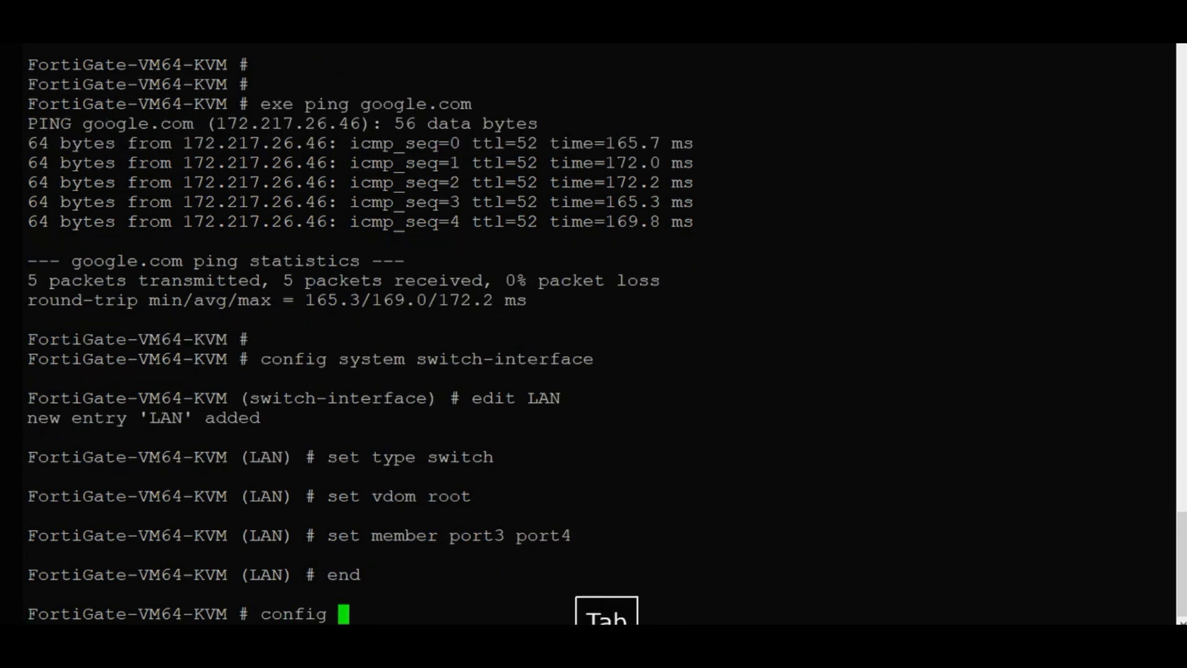
type("sy")
key("Tab")
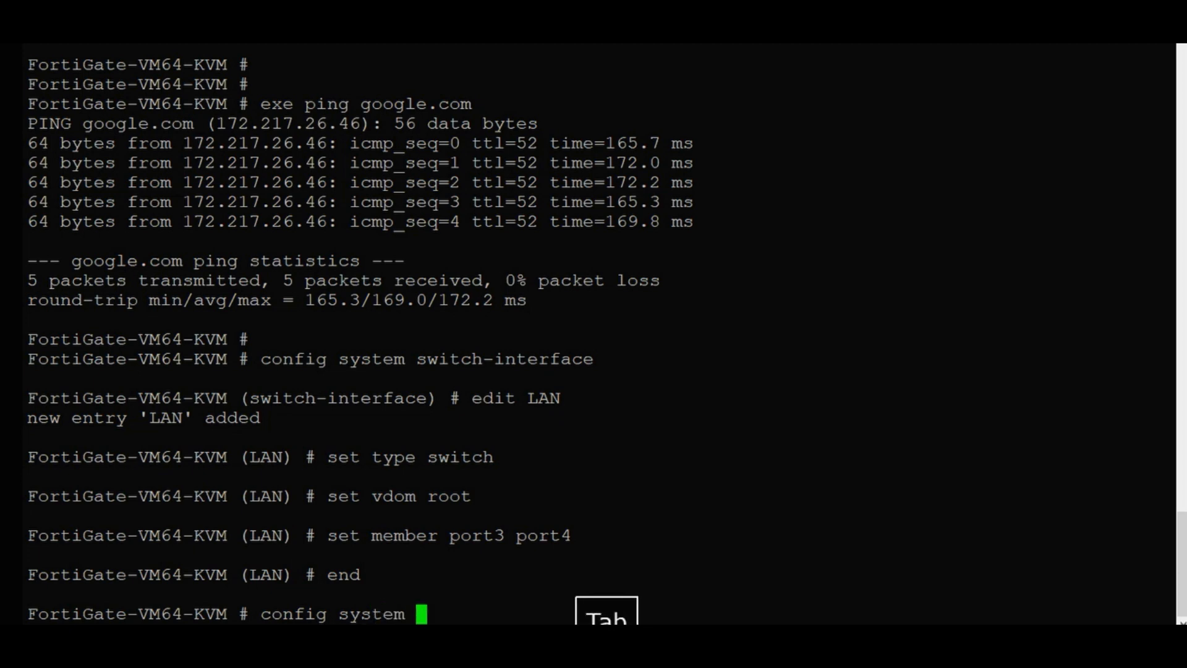
type("int")
key("Tab")
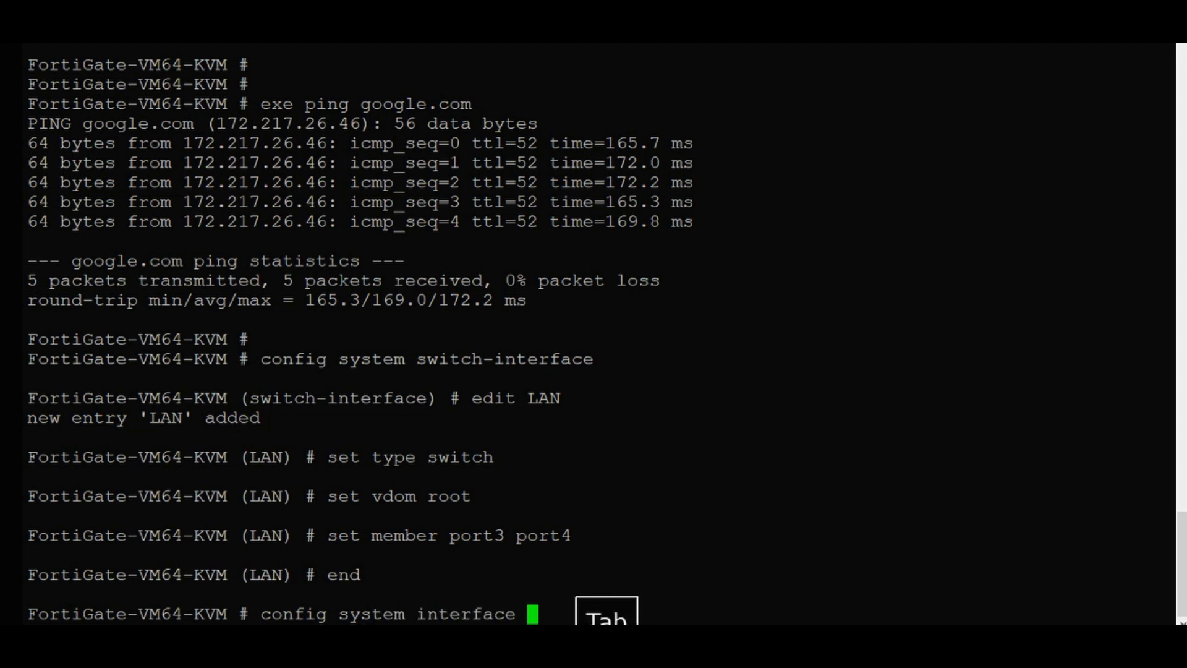
key("BackSpace")
key("BackSpace")
key("BackSpace")
key("BackSpace")
key("BackSpace")
key("BackSpace")
key("BackSpace")
key("BackSpace")
key("BackSpace")
key("BackSpace")
key("BackSpace")
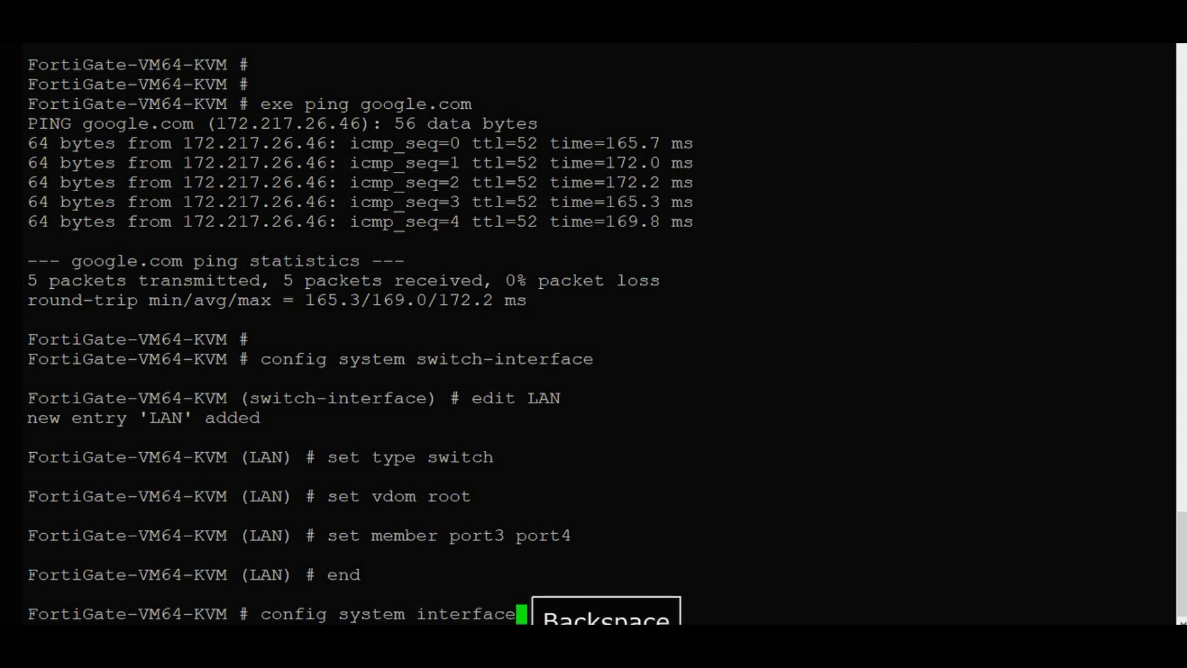
key("BackSpace")
key("BackSpace")
key("BackSpace")
key("BackSpace")
key("BackSpace")
key("BackSpace")
key("BackSpace")
key("BackSpace")
key("BackSpace")
key("BackSpace")
key("BackSpace")
key("BackSpace")
key("BackSpace")
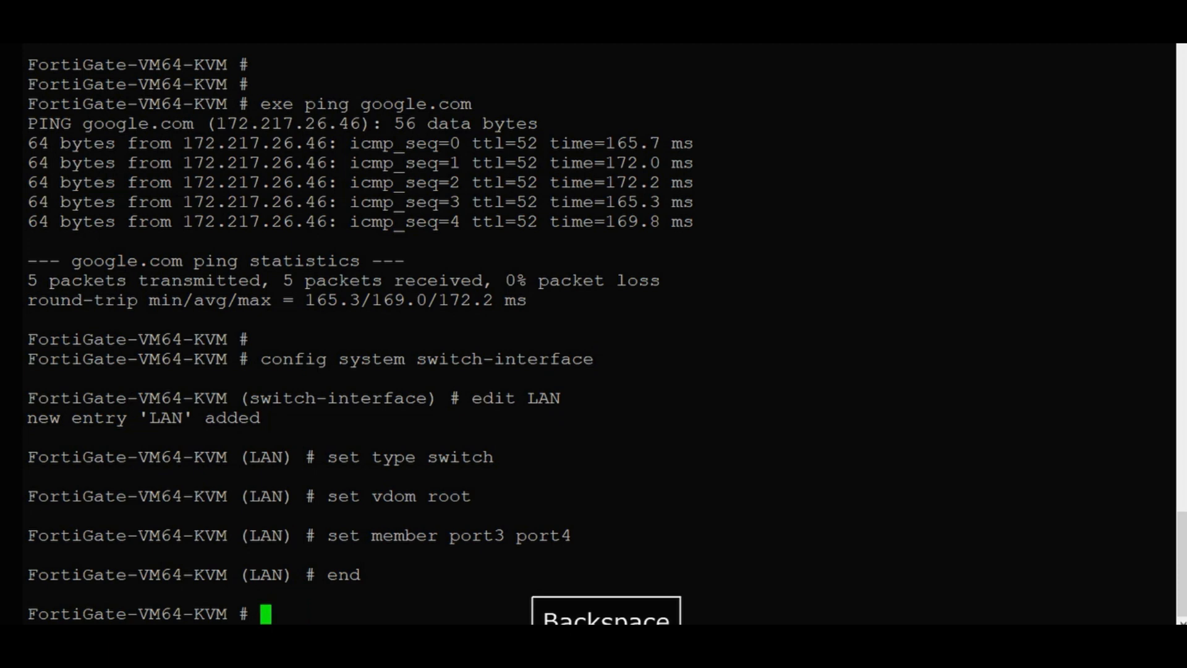
type("con")
key("Tab")
type("sy")
key("Tab")
type("sw")
key("Tab")
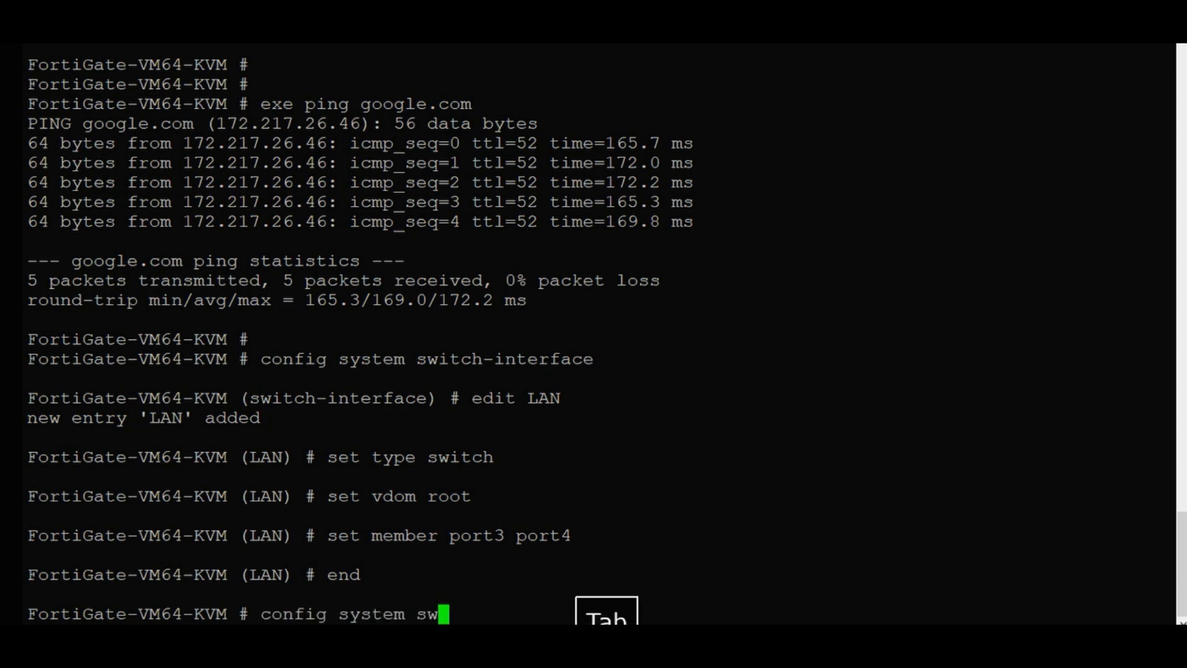
key("Return")
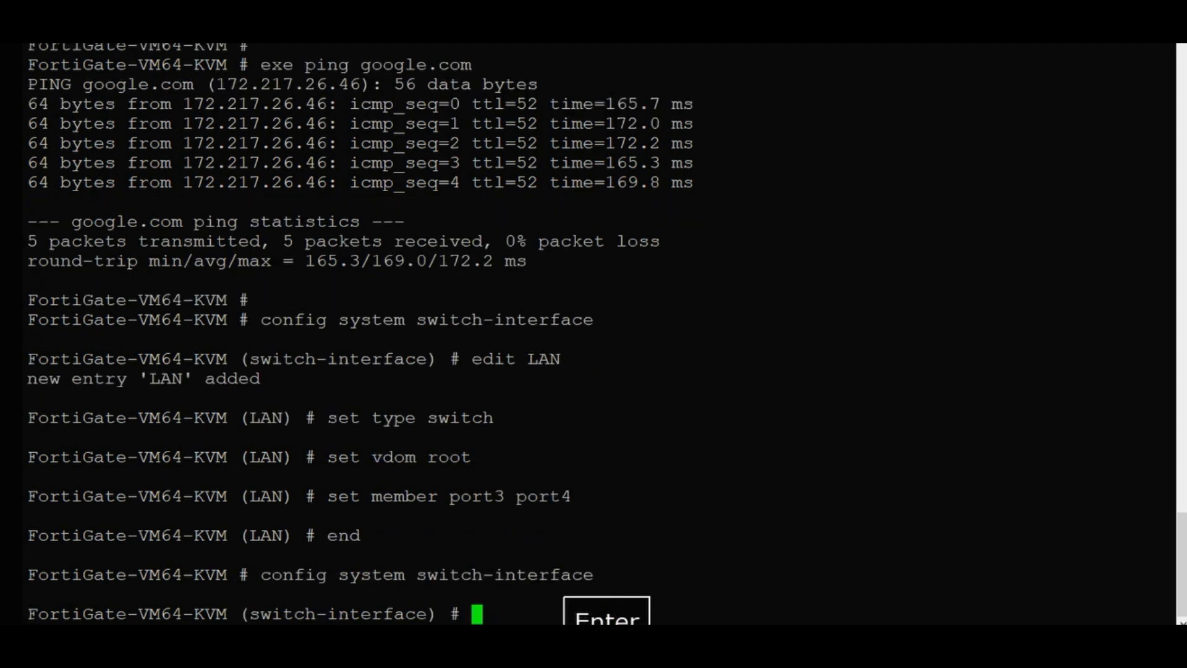
type("ed")
key("Tab")
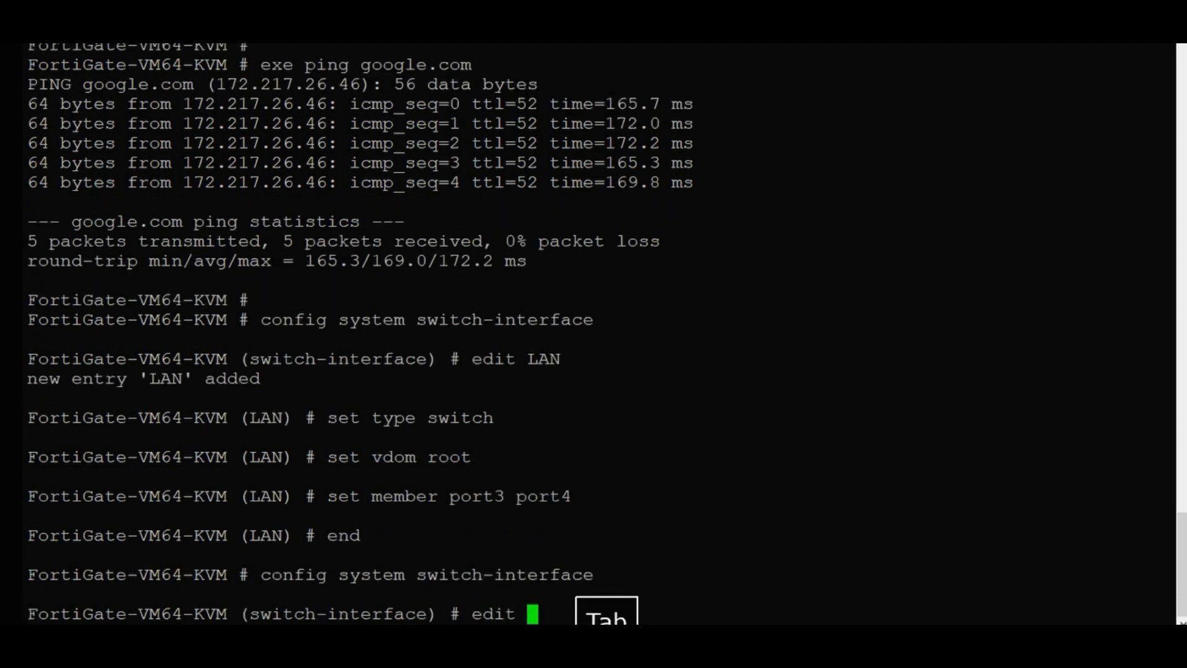
type("DMZ")
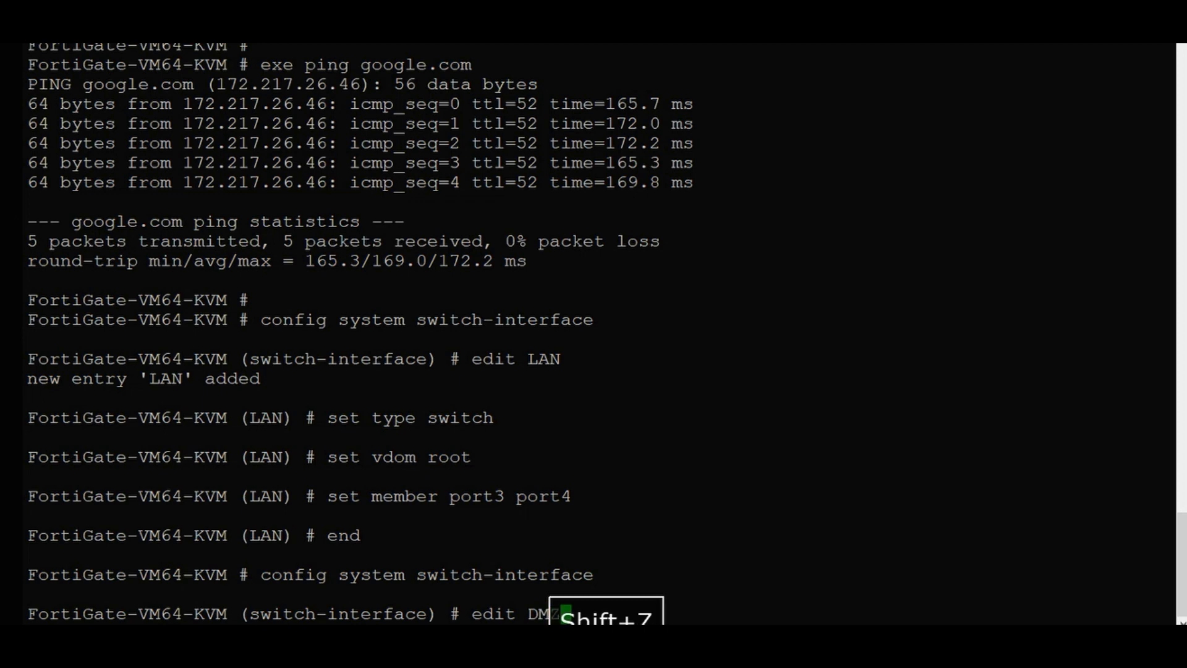
key("Return")
Set the DMZ interface type to switch and its VDOM to root.
type("se")
key("Tab")
type("ty swi")
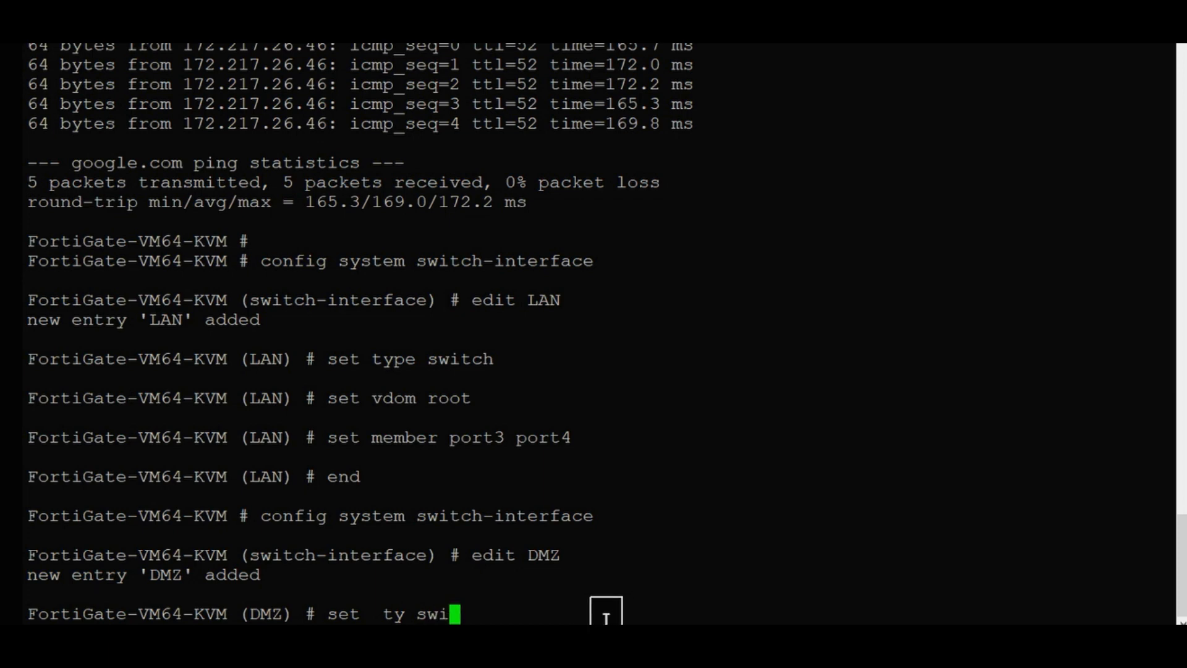
key("BackSpace")
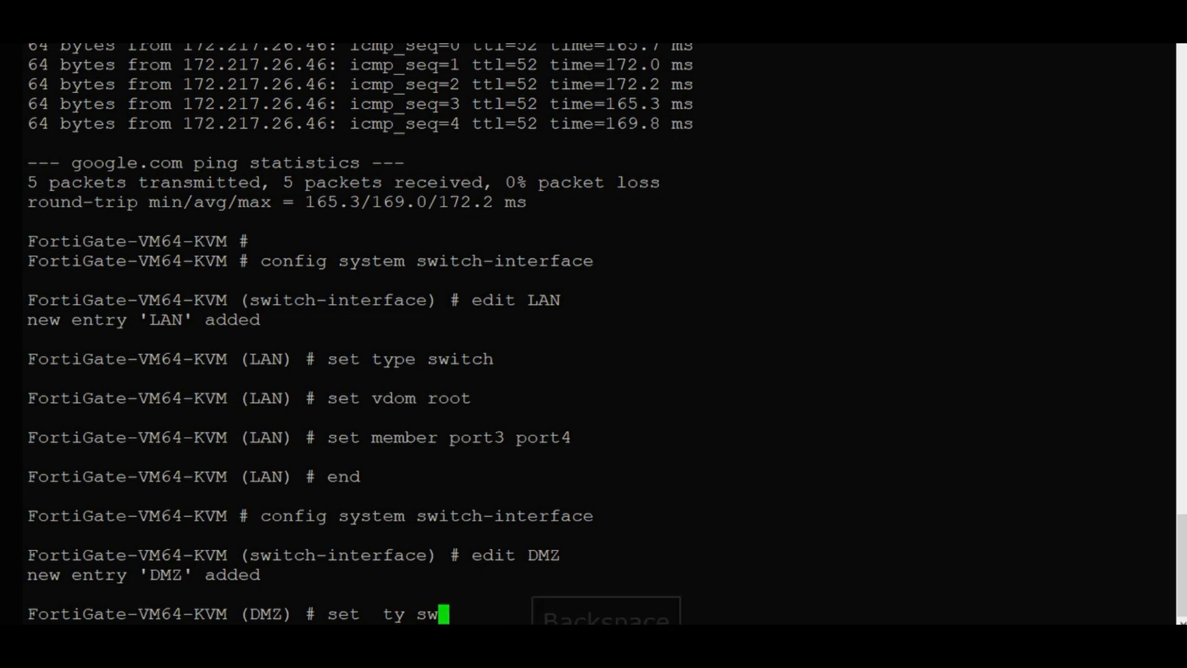
type("i")
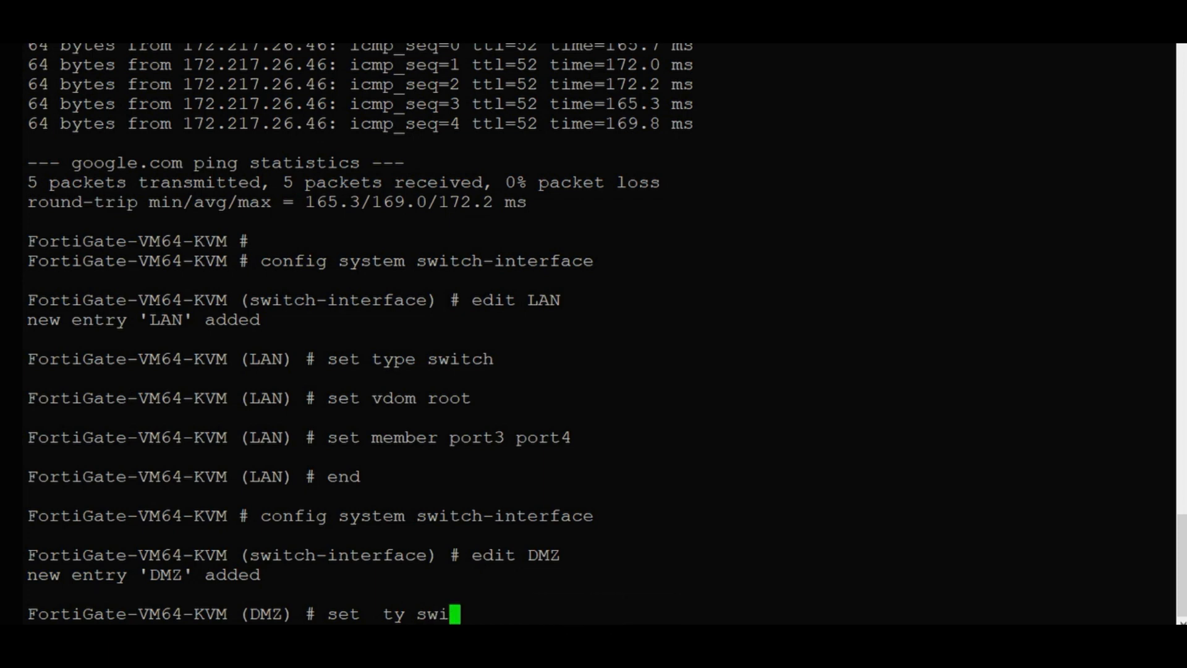
key("Return")
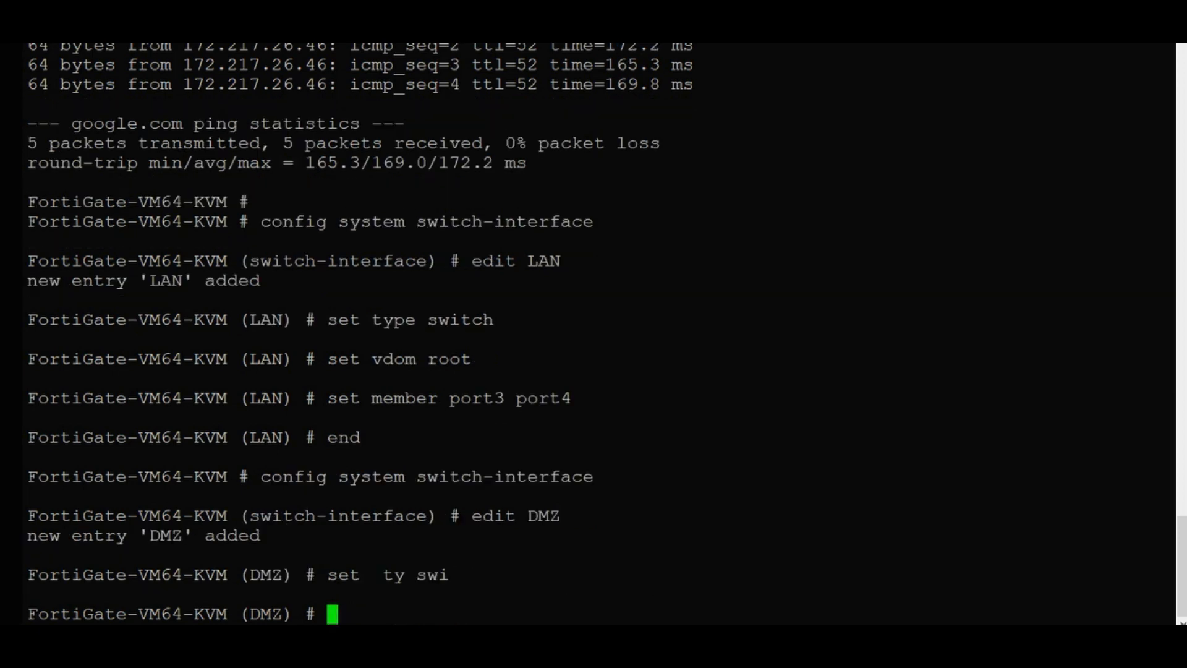
type("set vd")
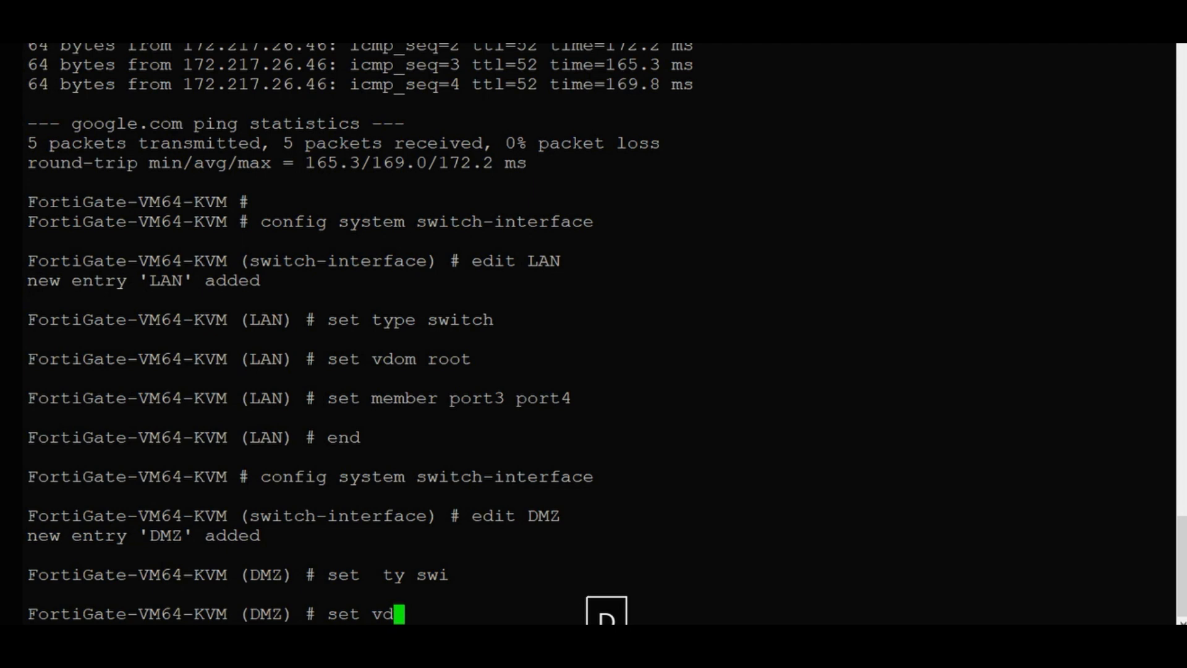
type("roo")
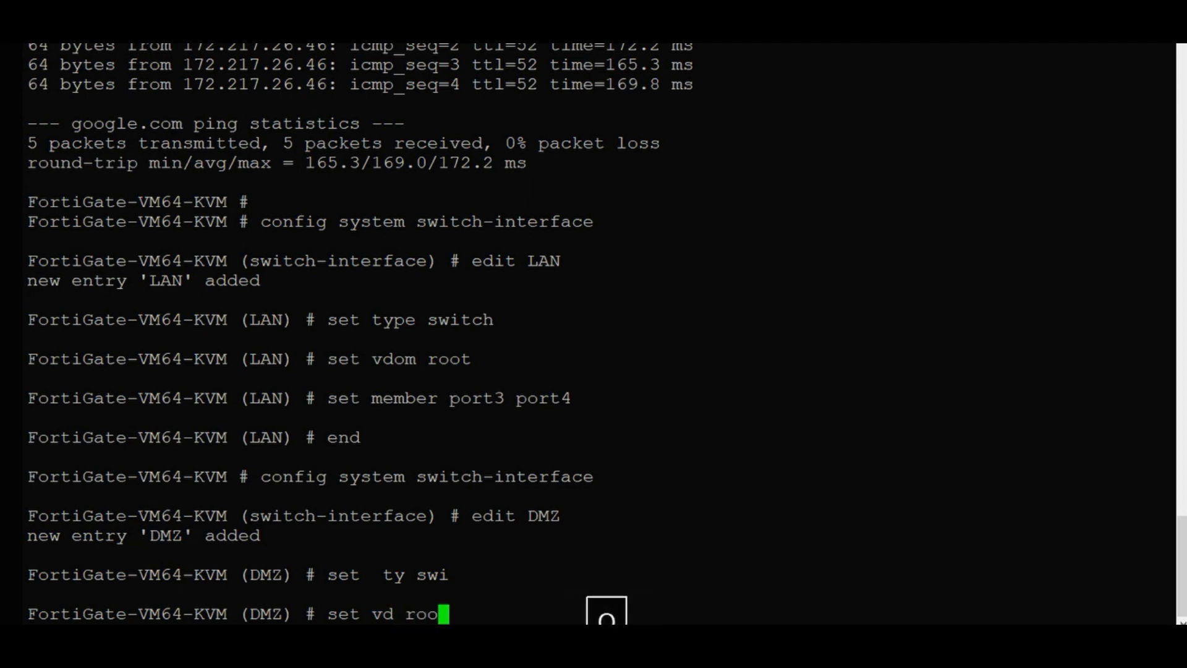
key("Return")
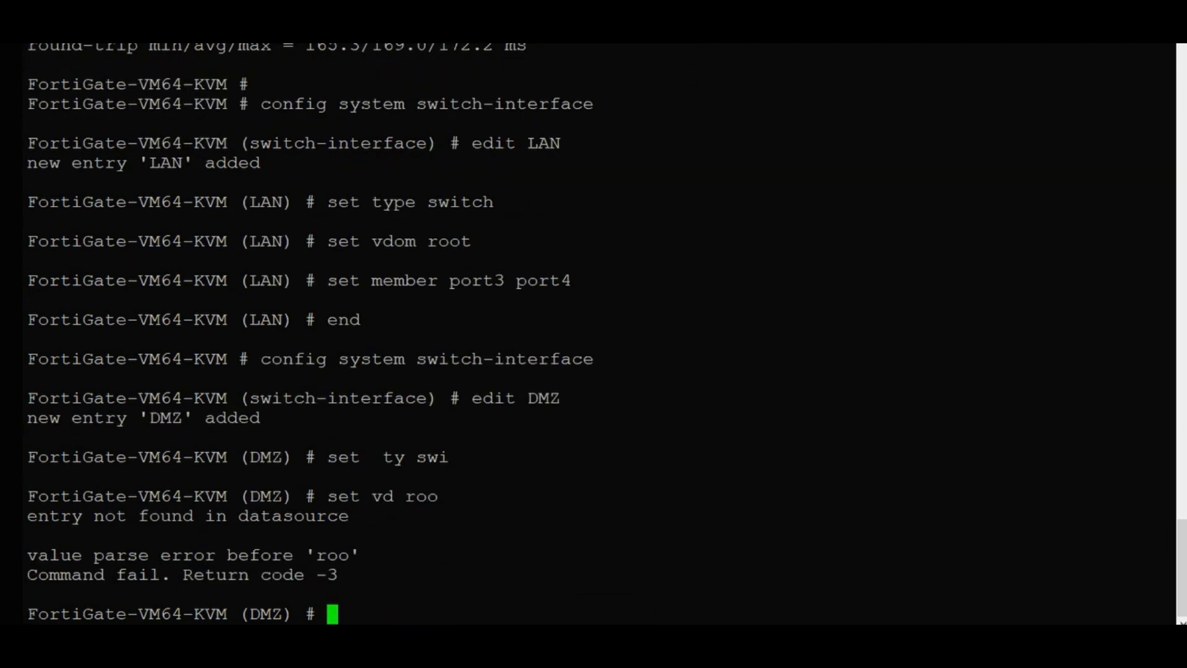
type("set f")
key("BackSpace")
type("vd")
key("Tab")
type("roo")
key("Tab")
key("Return")
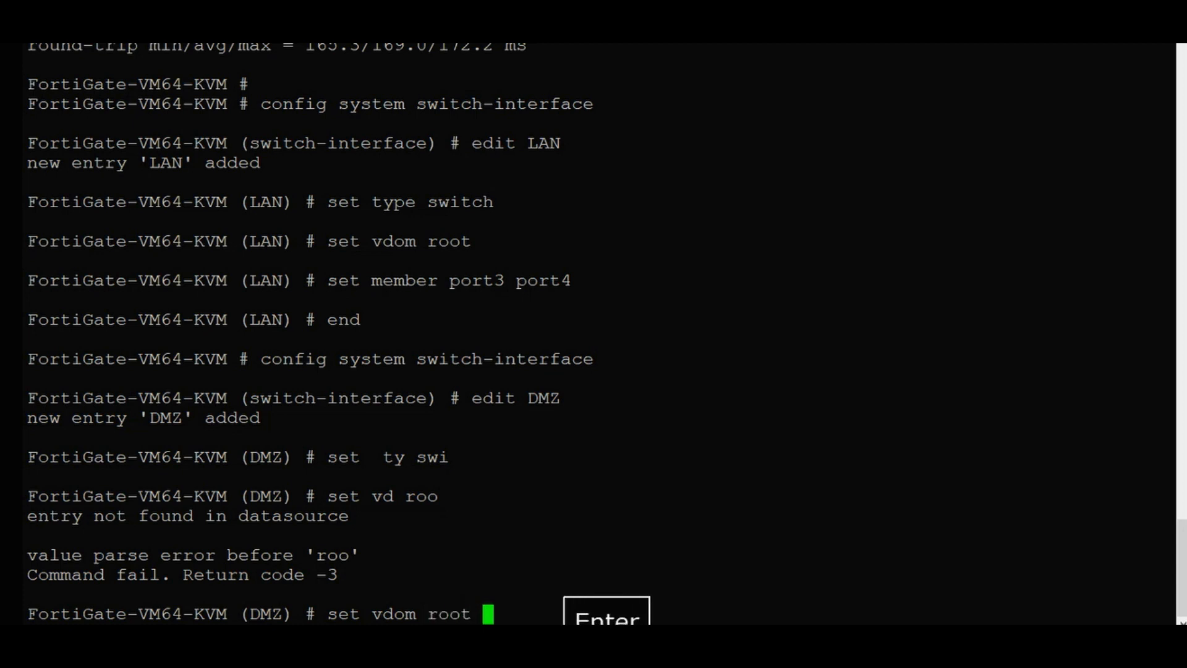
key("Return")
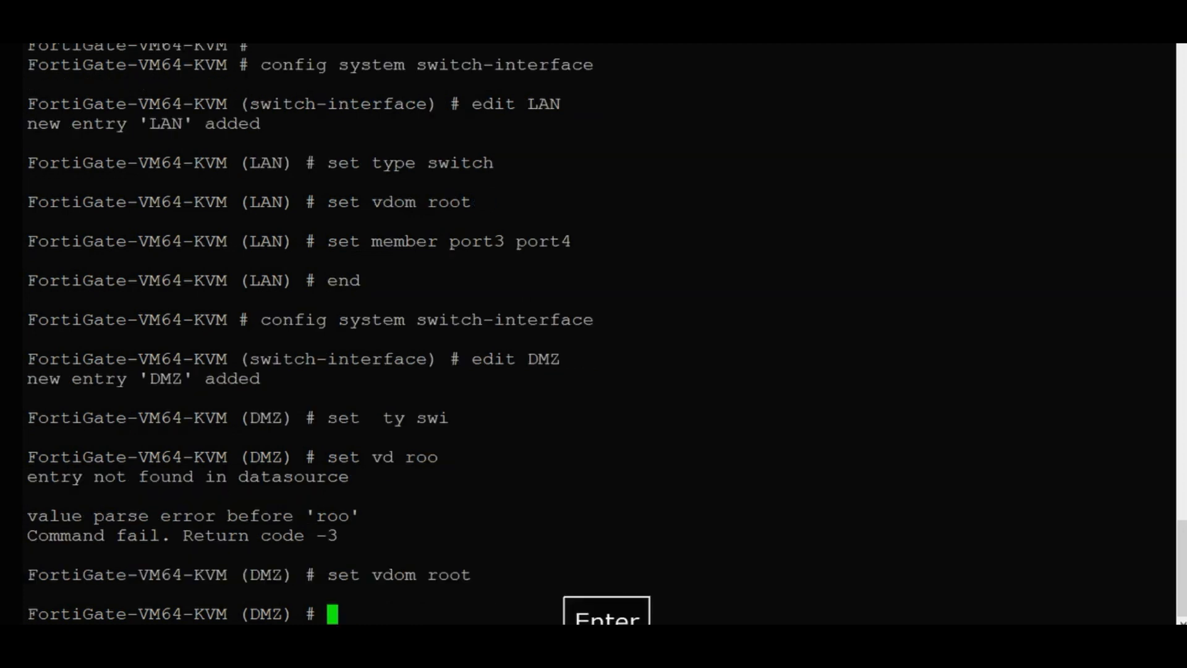
Add port5 and port6 as DMZ members and save with end.
type("se")
key("Tab")
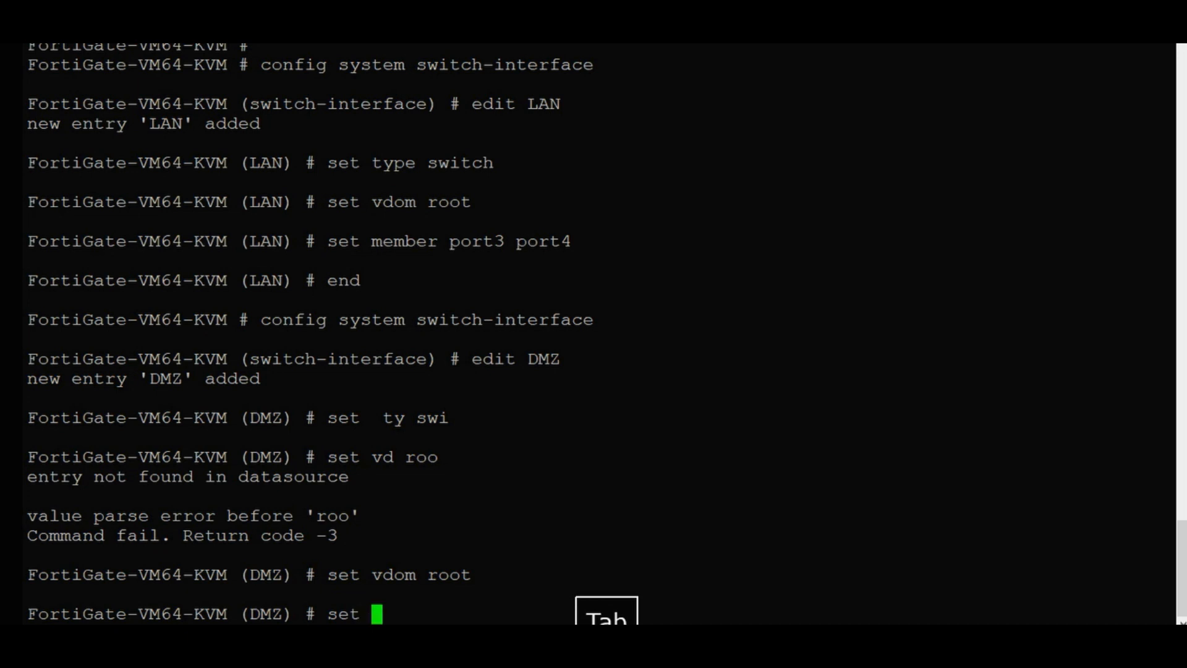
type("memb")
key("Tab")
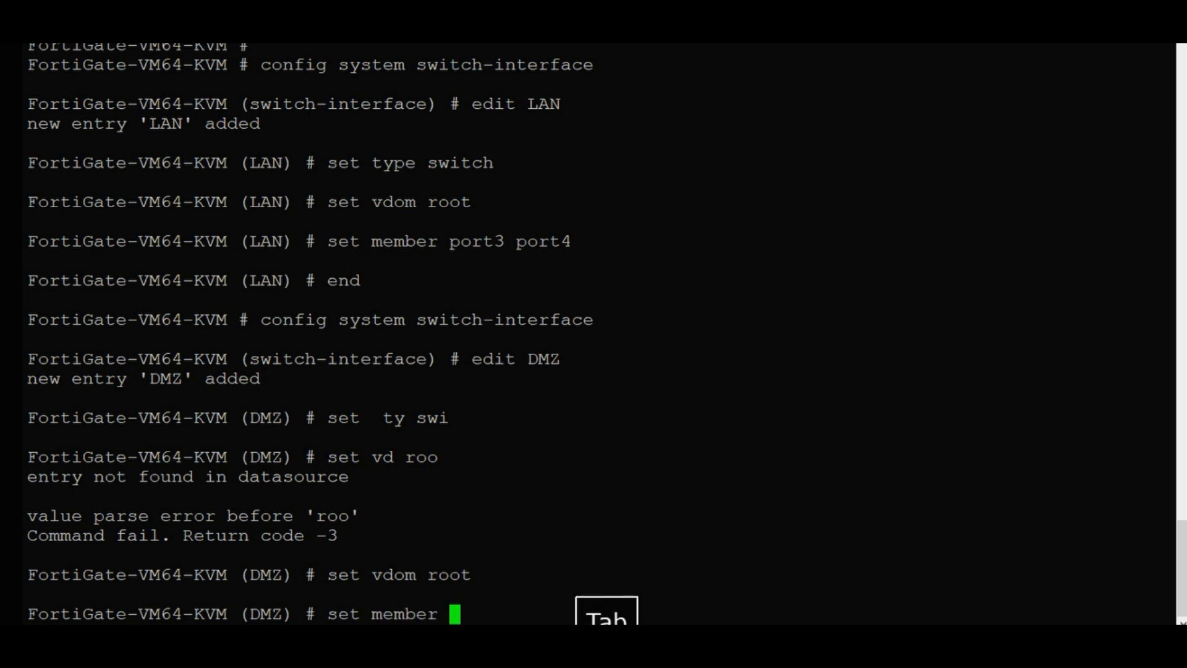
type("p")
key("Tab")
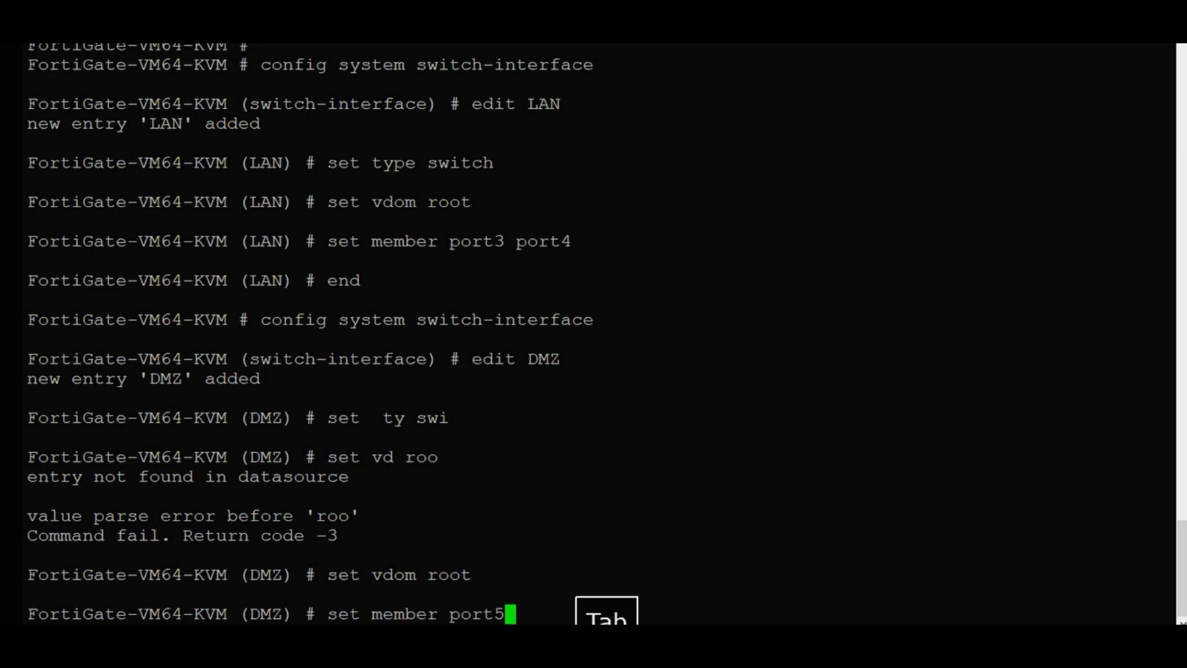
type("p")
key("Tab")
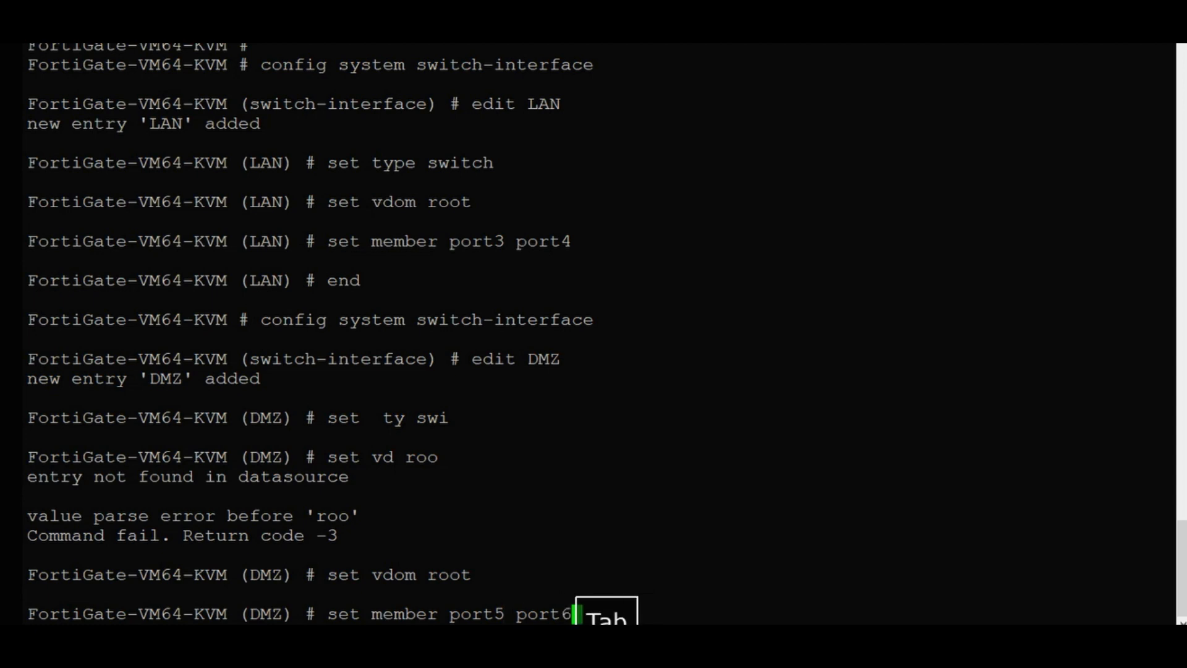
key("Return")
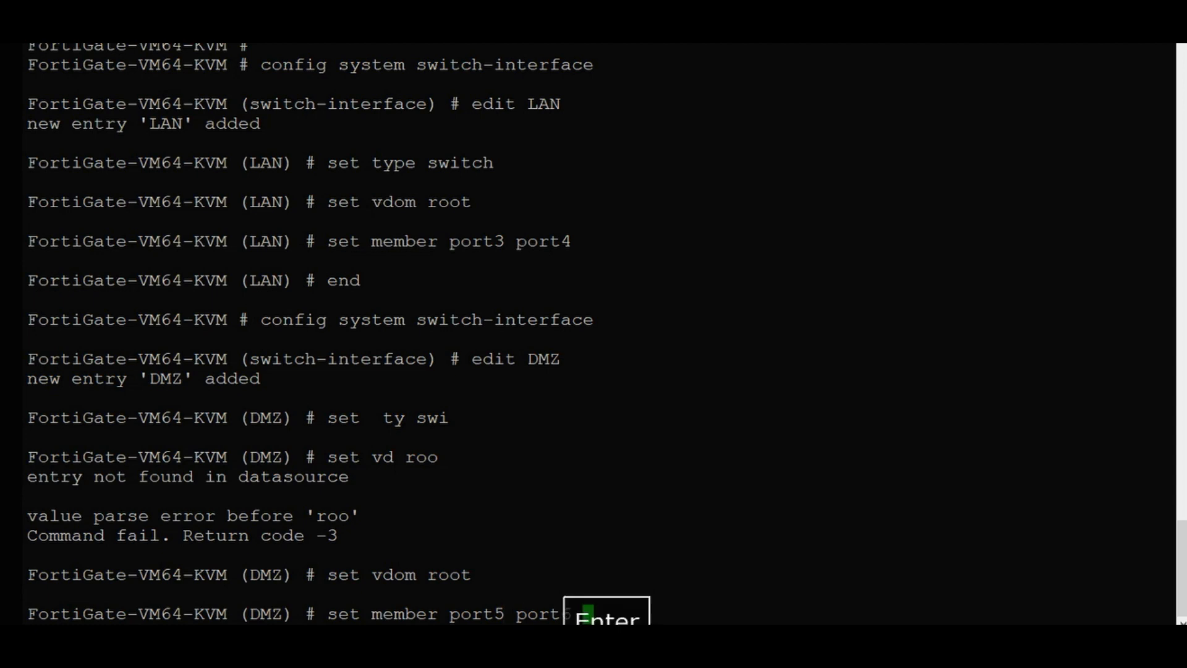
type("end")
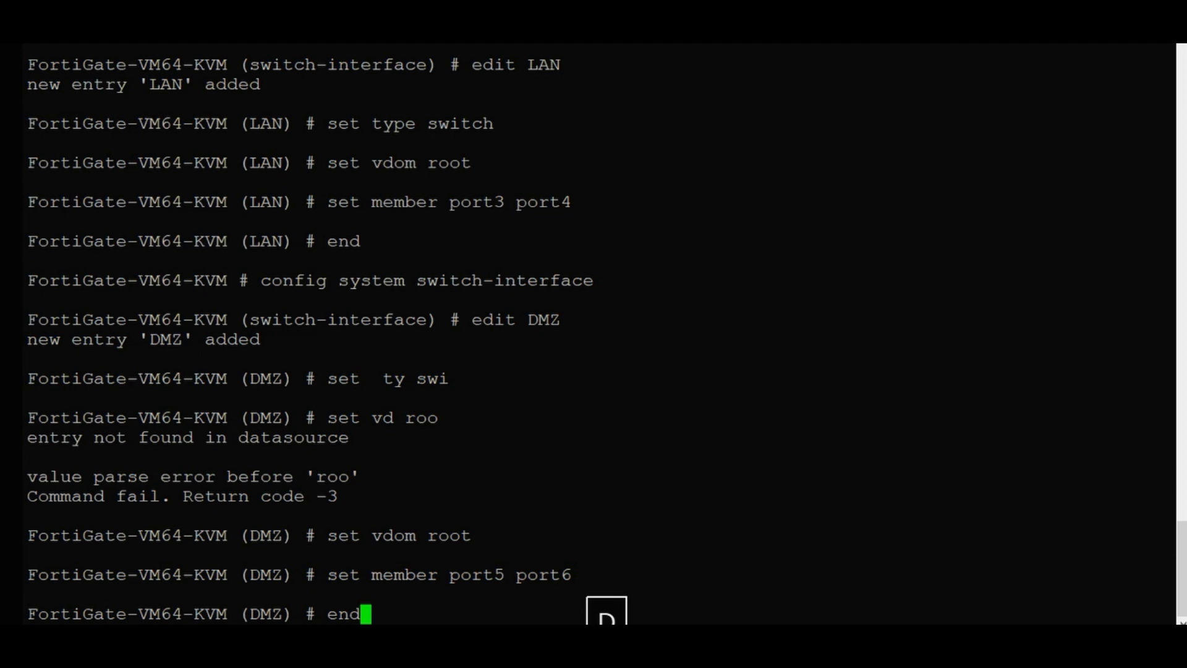
key("Return")
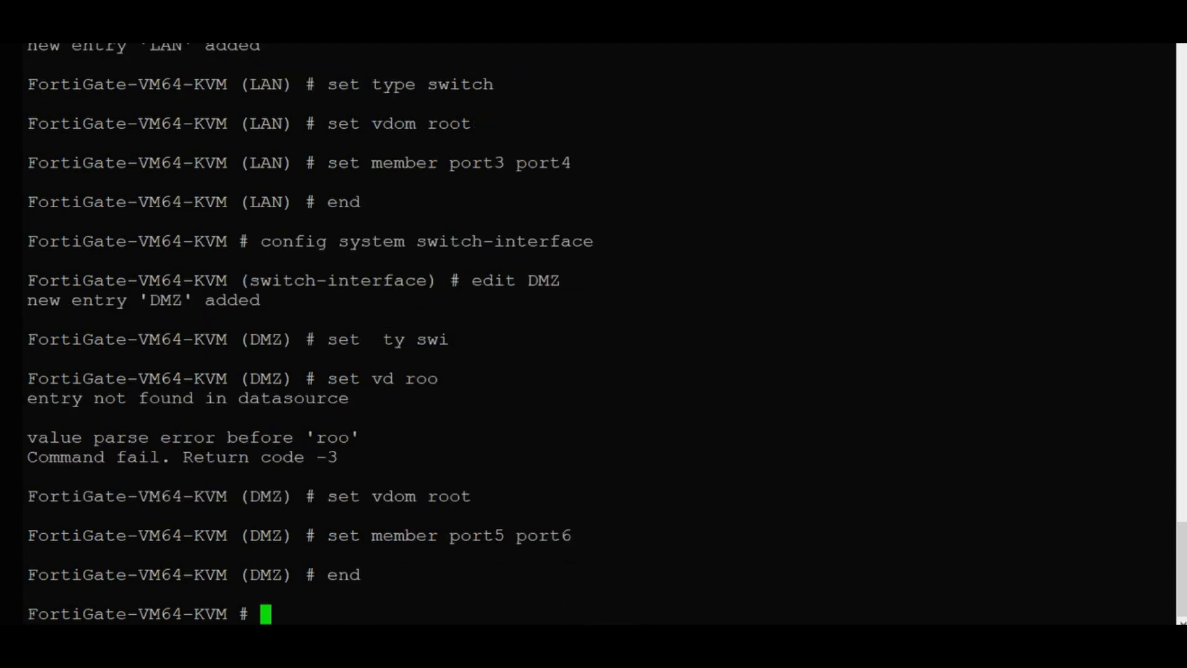
In the FortiGate console, enter config system interface and edit the LAN interface.
type("conf")
key("Tab")
type("sys")
key("Tab")
type("int")
key("Tab")
key("Return")
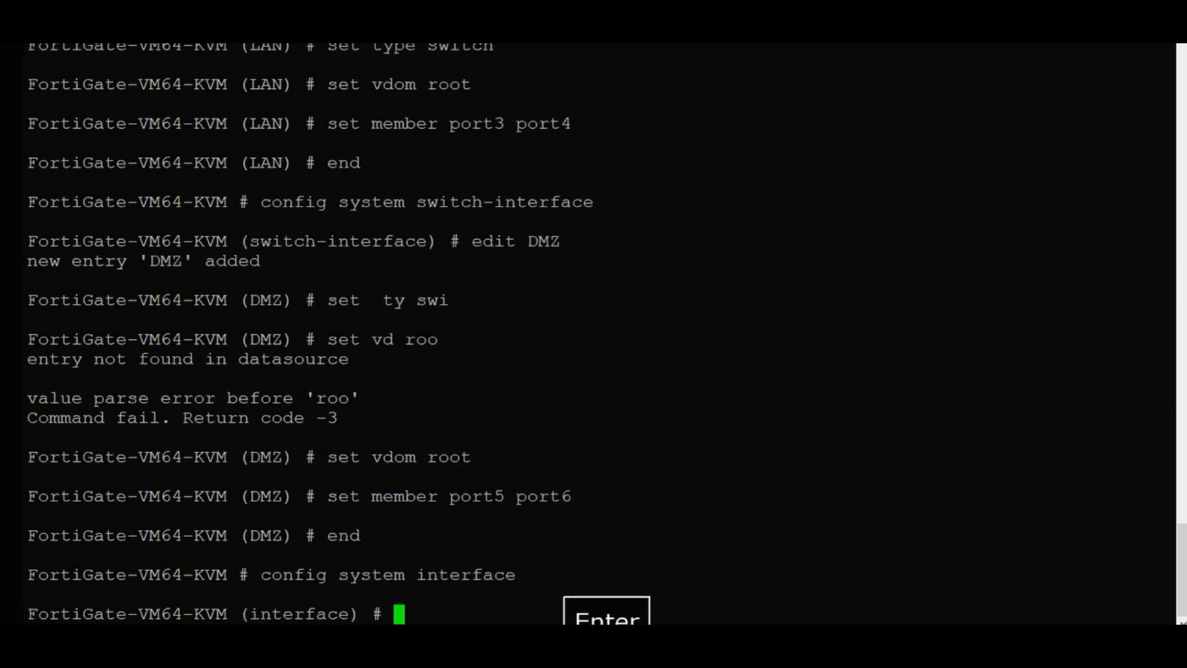
type("ed")
key("Tab")
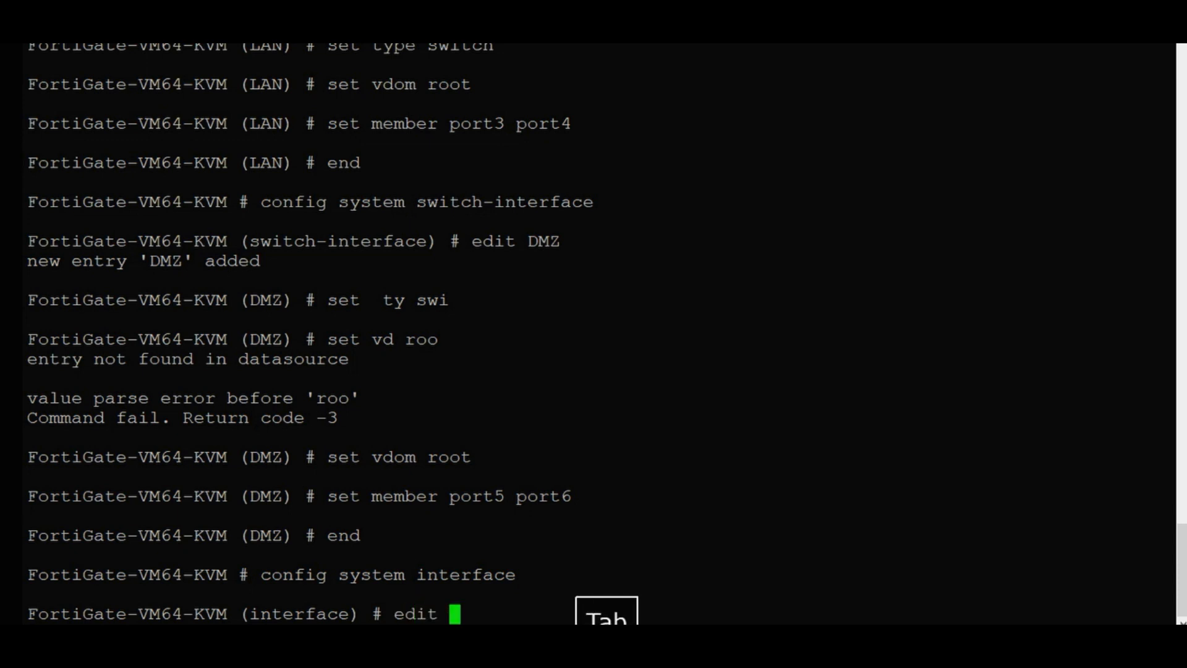
type("l")
key("BackSpace")
type("L")
key("Tab")
key("Return")
key("Return")
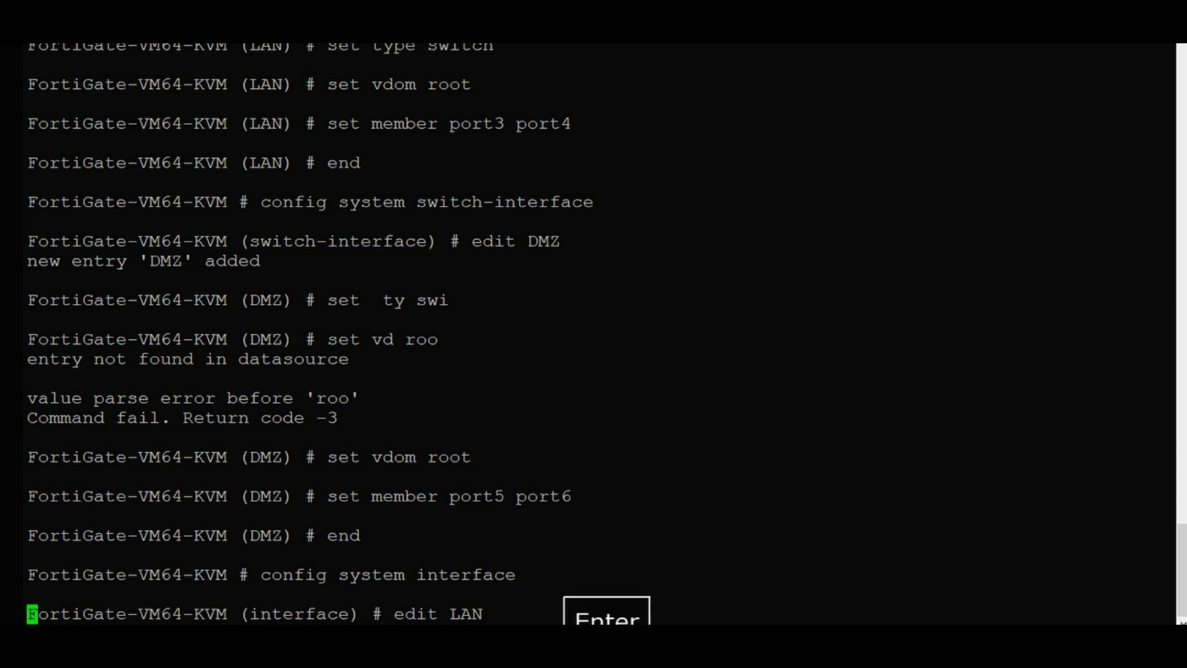
Set the LAN interface's alias to LAN and its role to LAN.
type("se")
key("Tab")
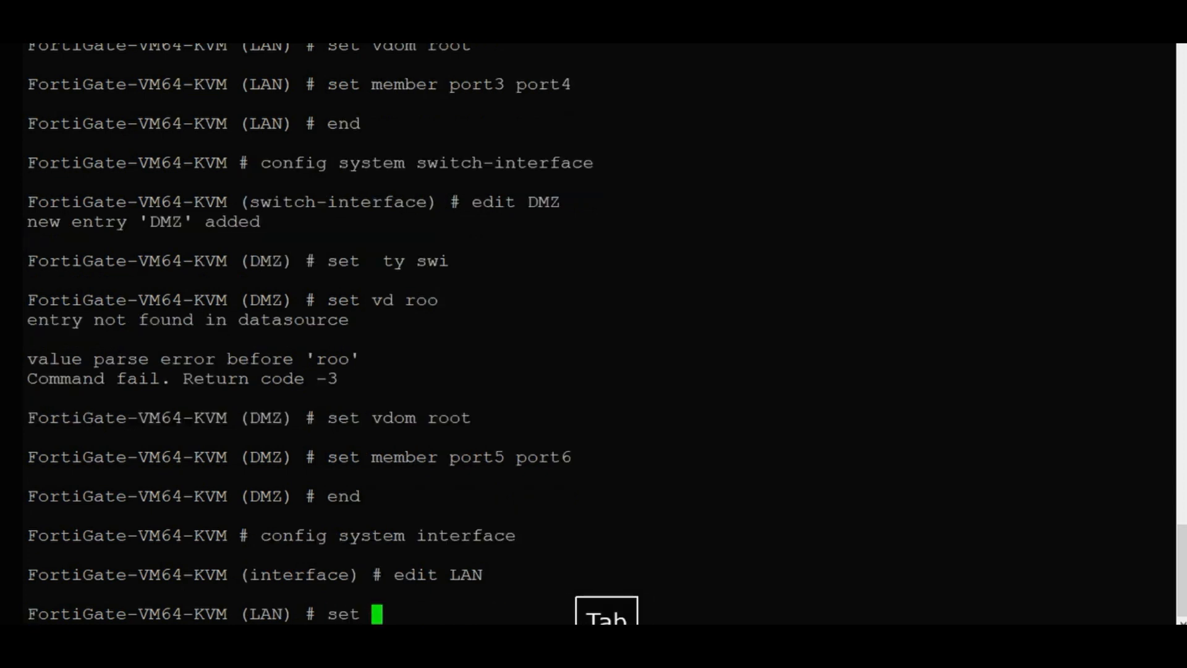
type("ali")
key("Tab")
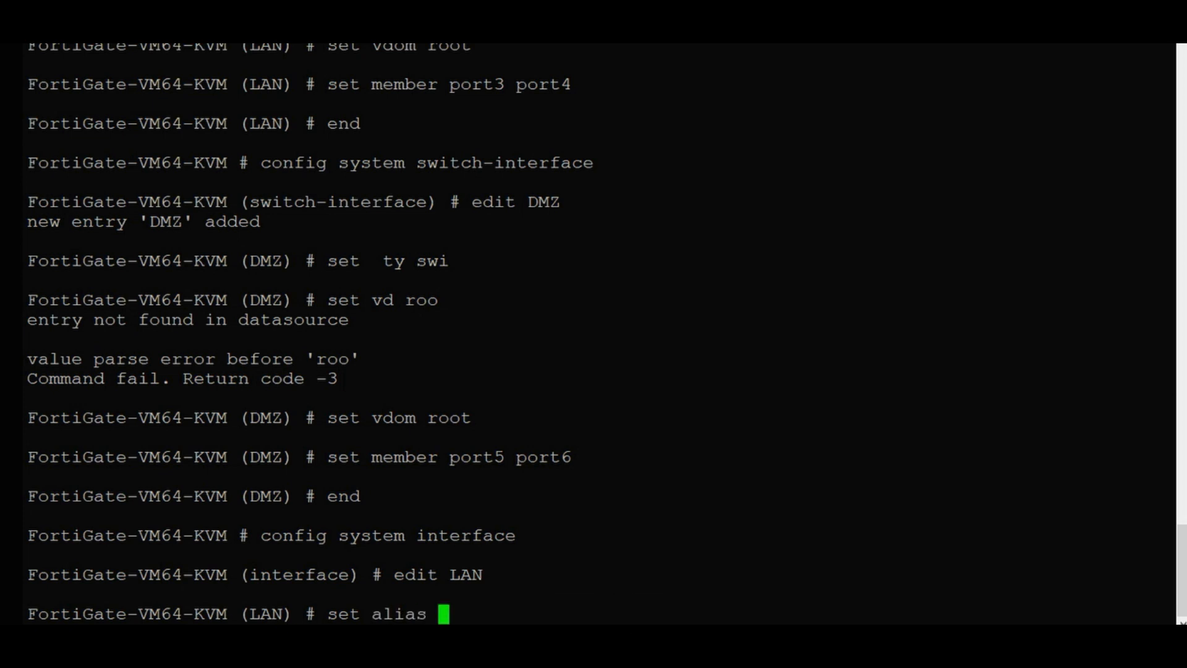
type("LAN")
key("Return")
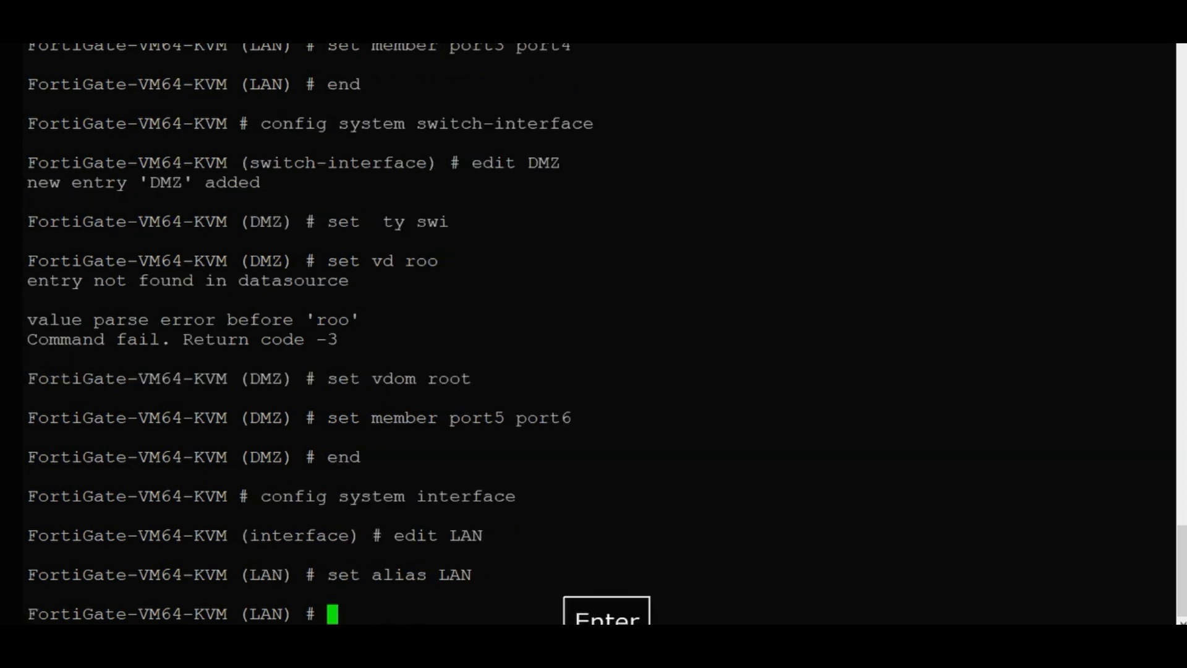
type("set ")
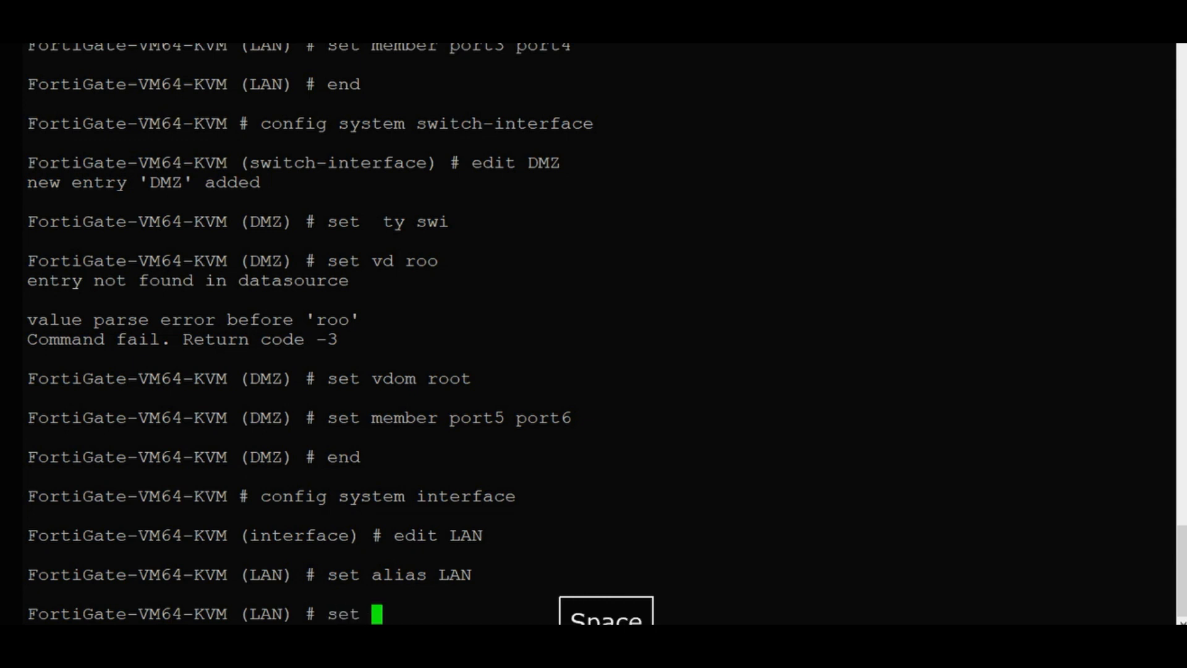
type("rol")
key("Tab")
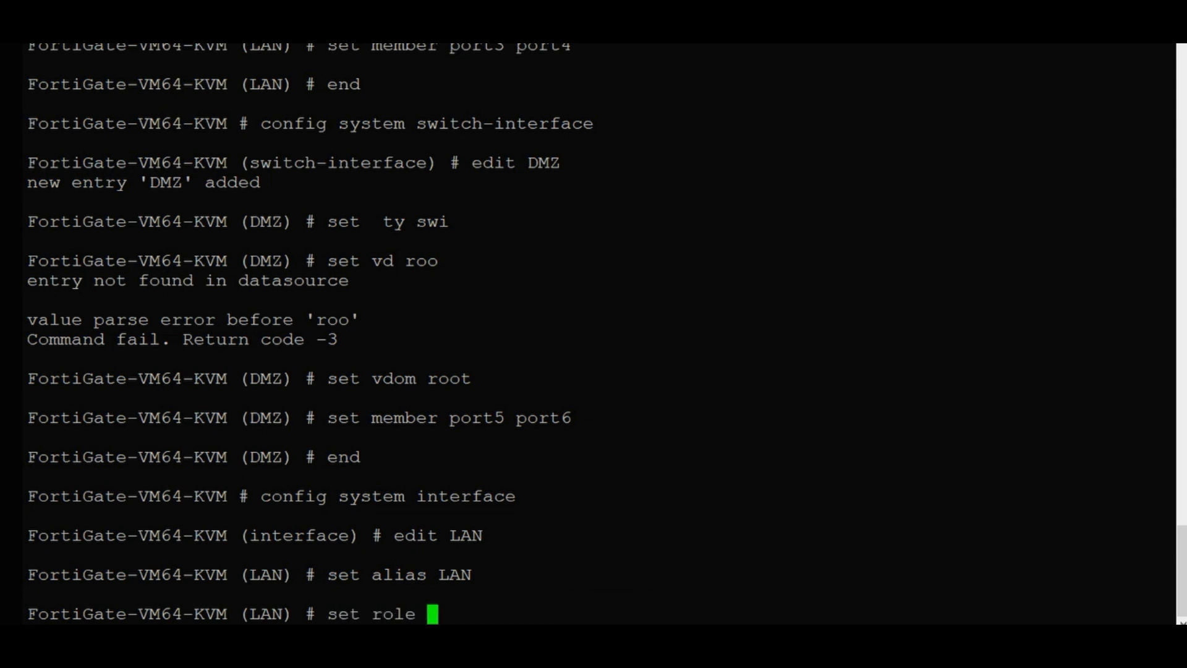
type("LAN")
key("Return")
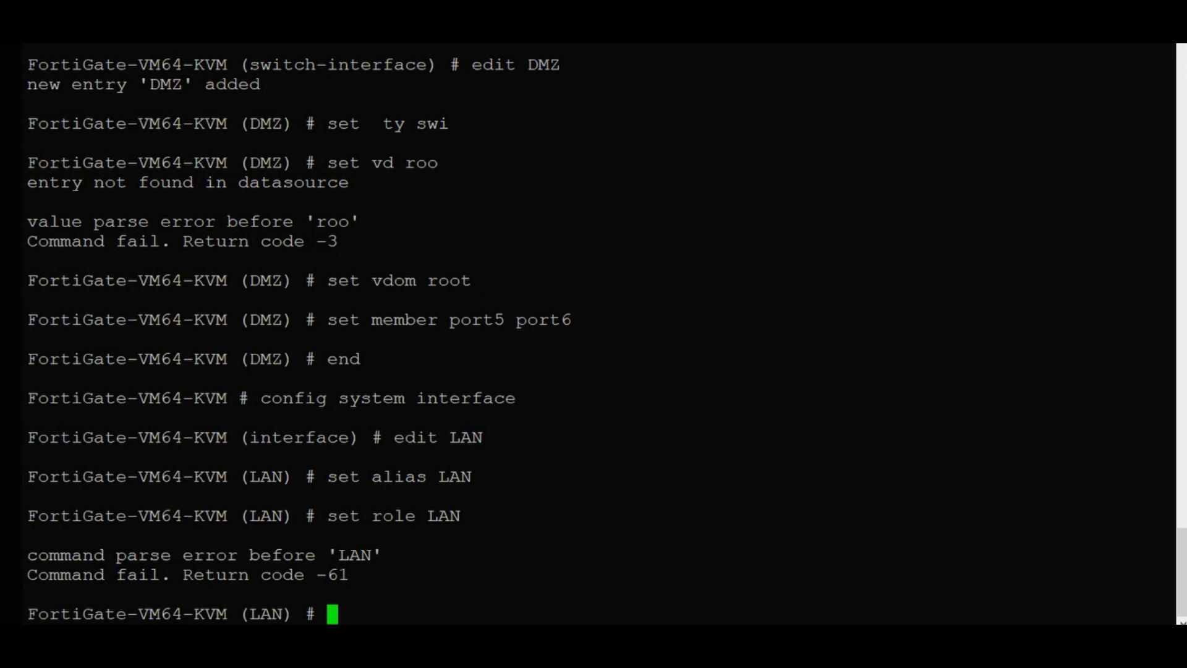
Assign IP address 192.168.20.10/24 to the LAN interface.
type("se")
key("Tab")
type("i")
key("Tab")
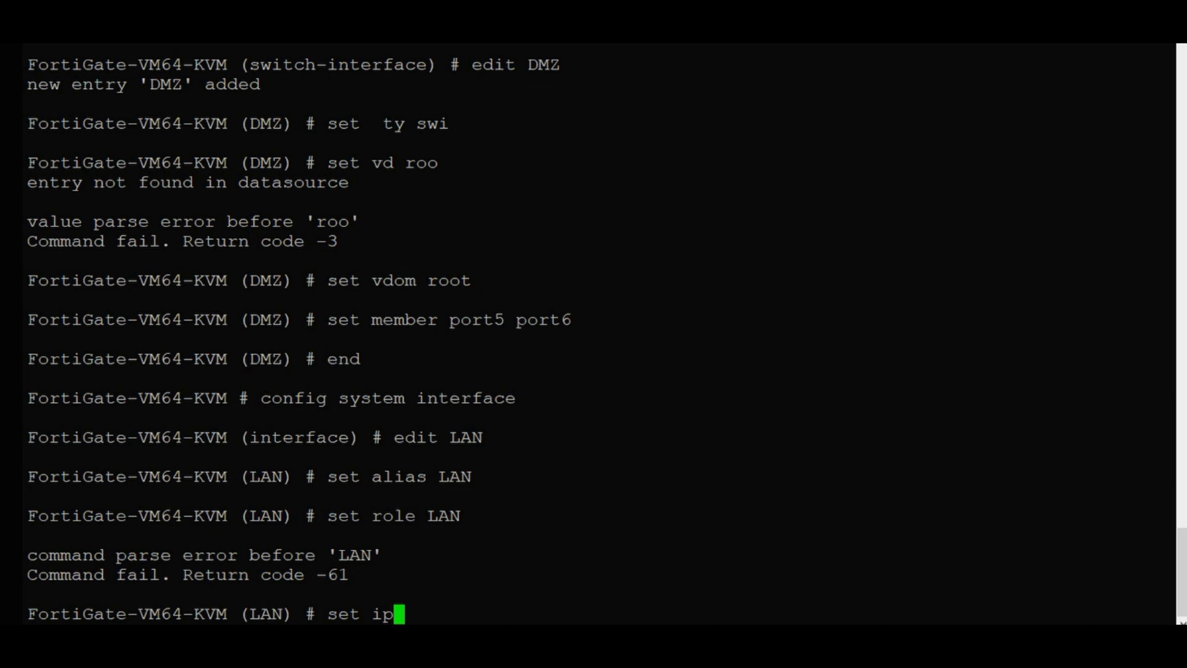
type("192")
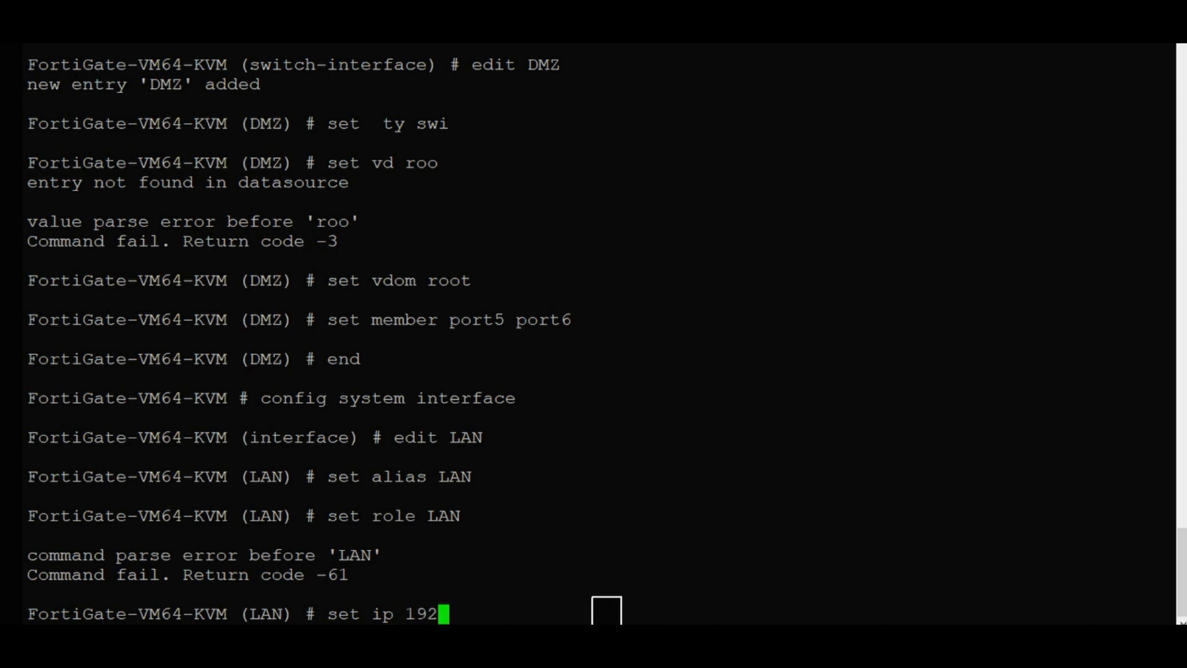
type(".168.20.10")
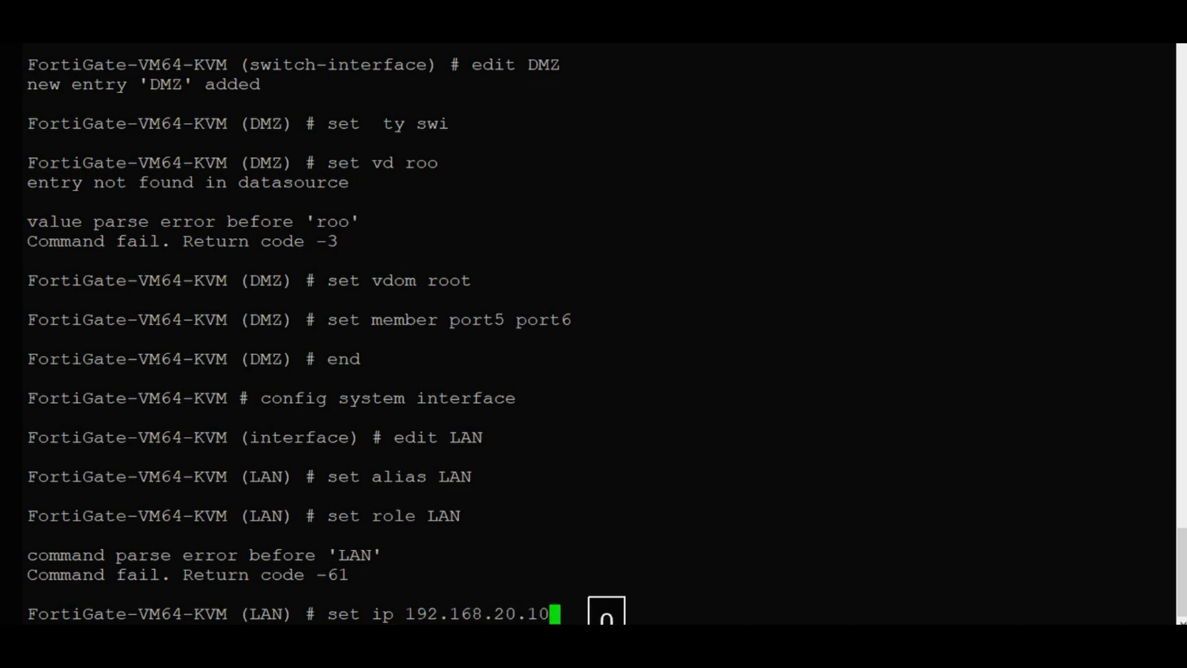
type("/24")
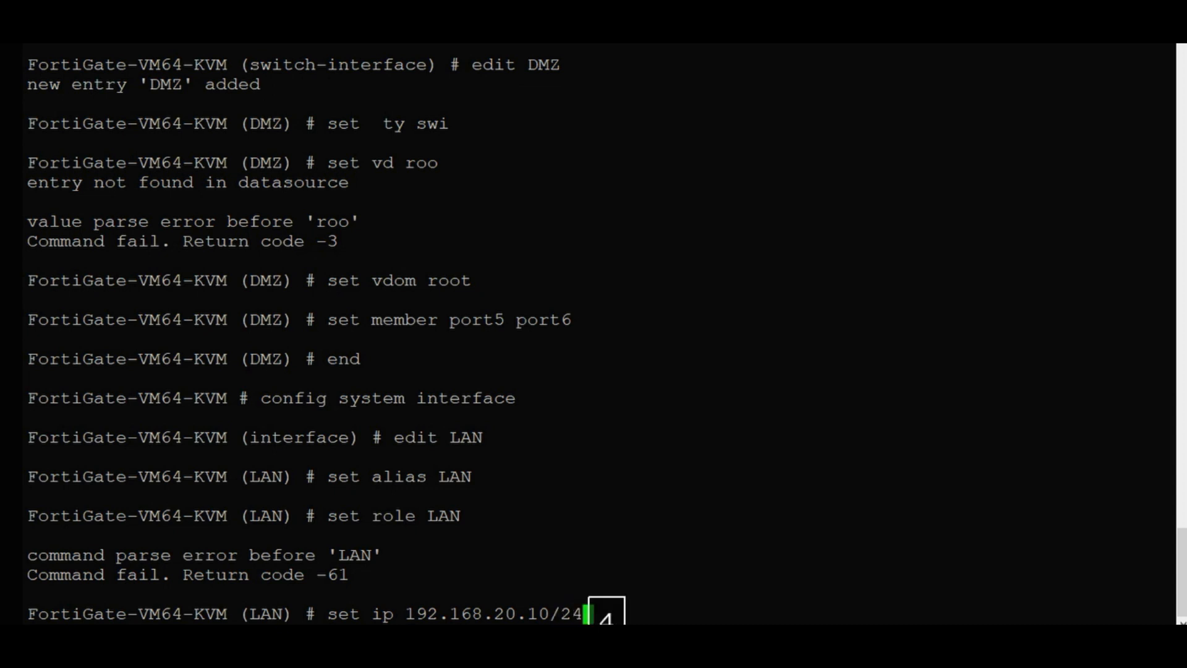
key("Return")
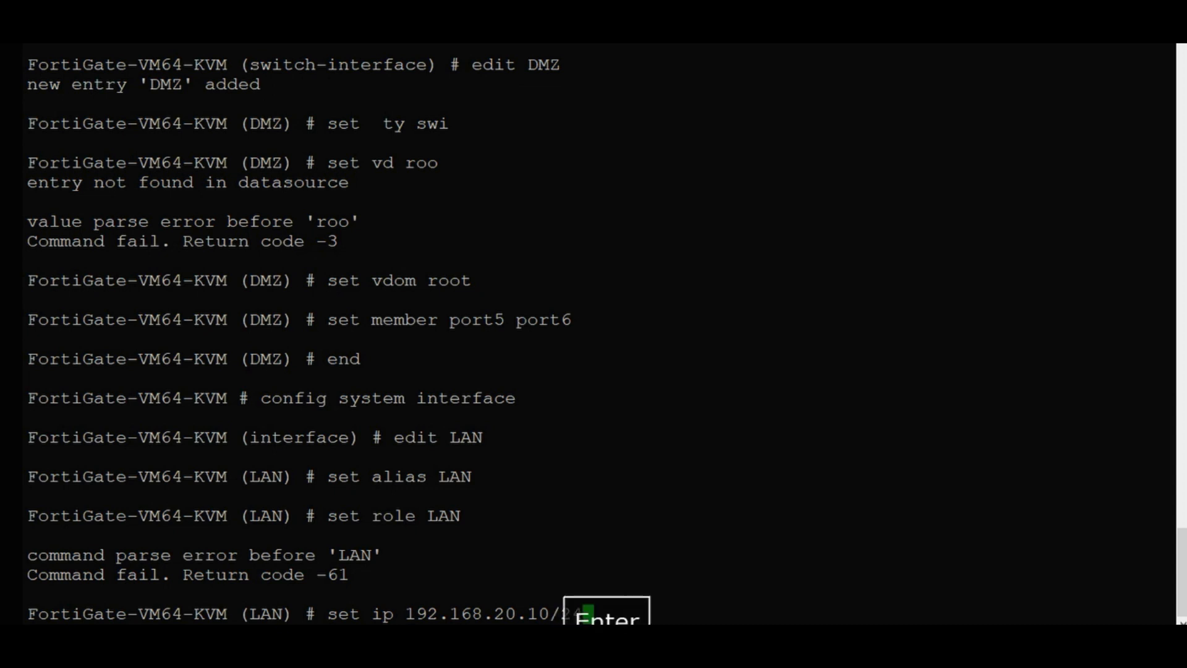
Allow http, ping and https admin access on LAN, dropping the rejected dns, then end.
type("s")
key("Tab")
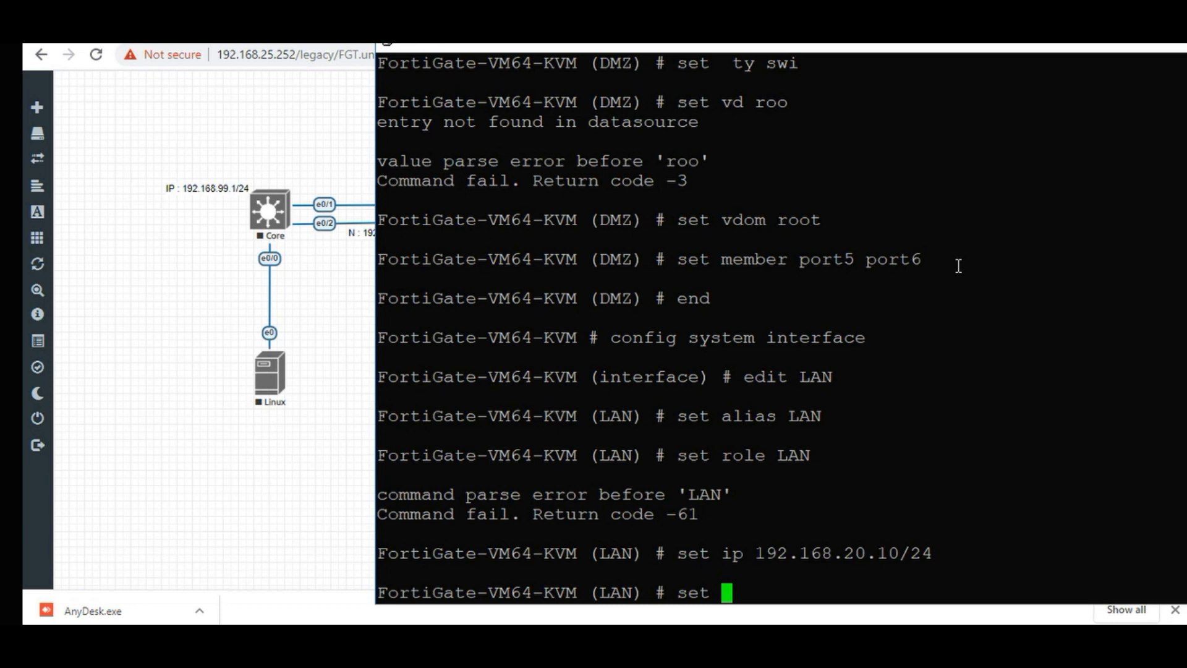
type("all h")
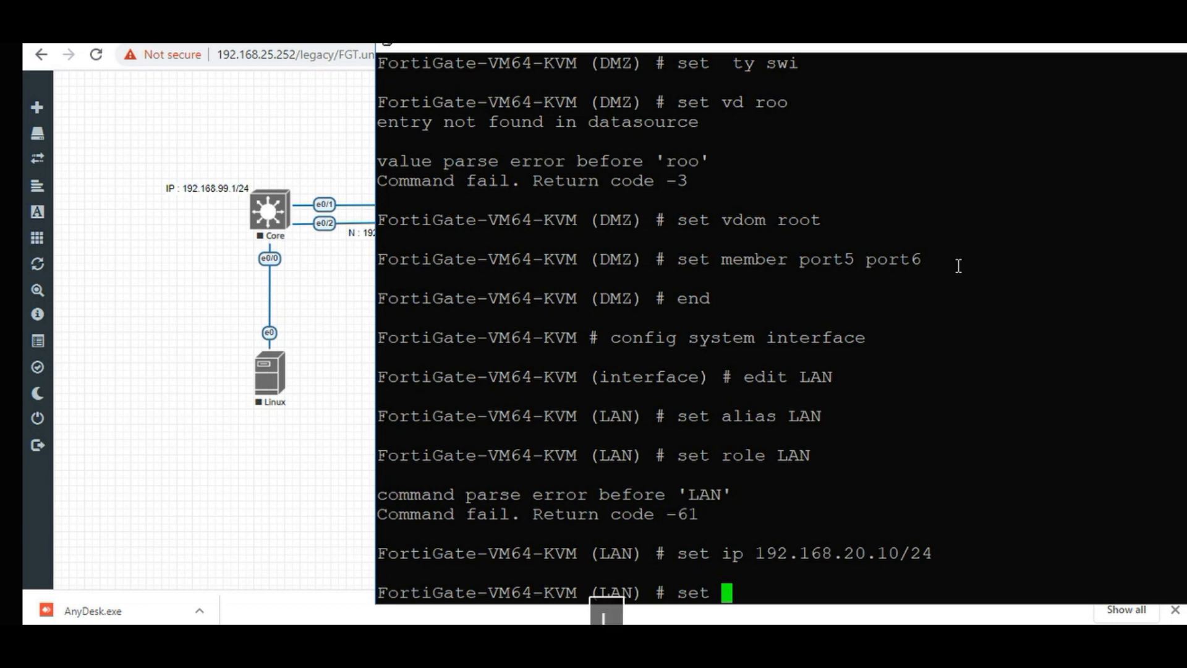
type("ttp")
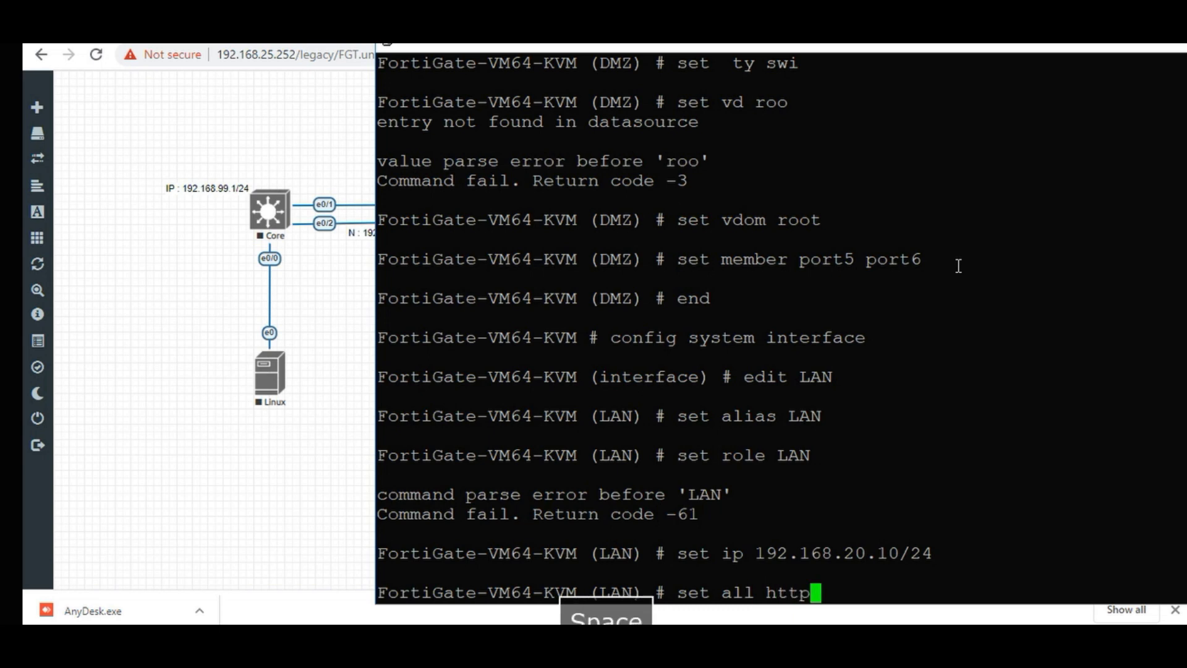
type(" ping https")
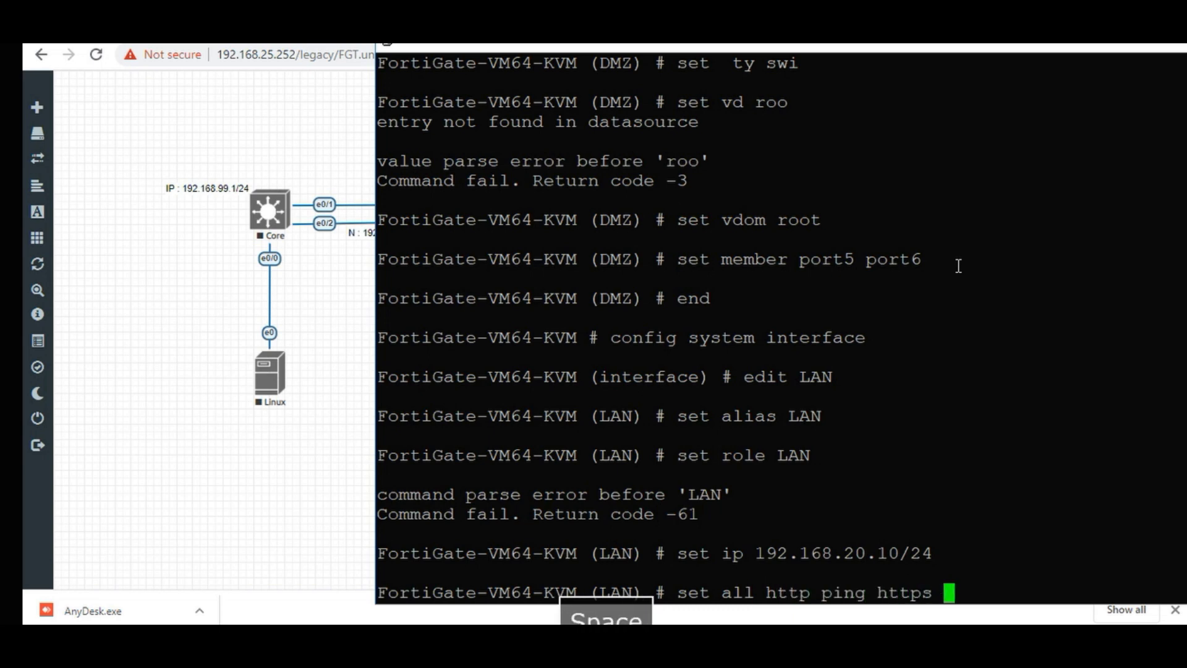
type(" dns")
key("Return")
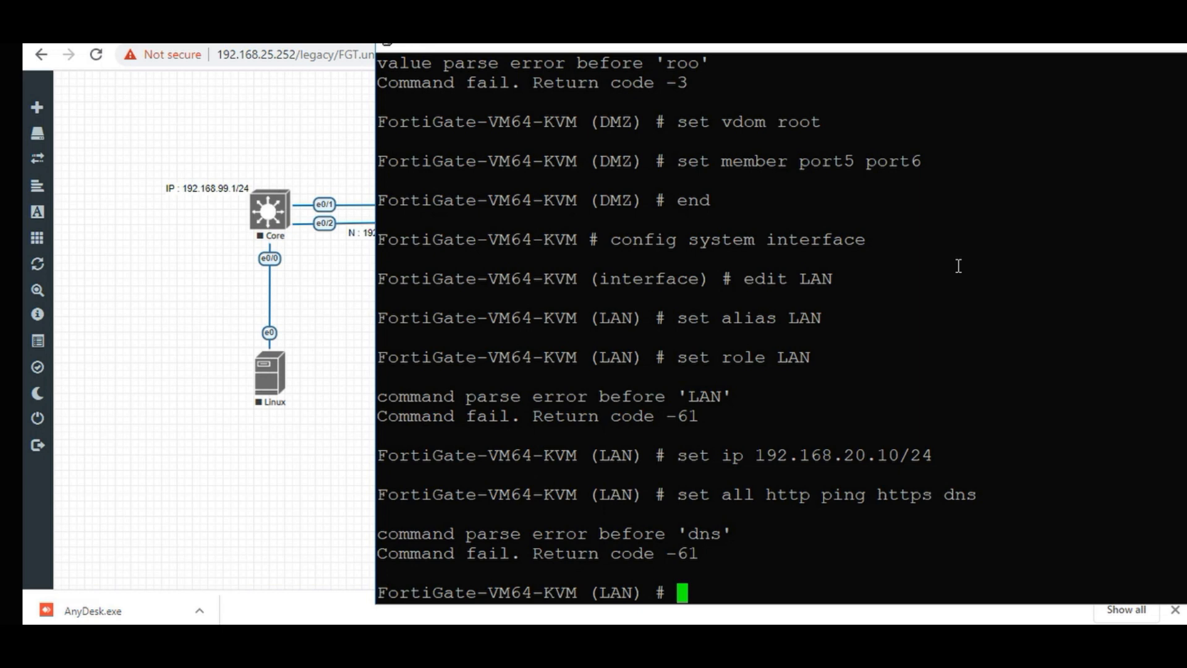
key("Up")
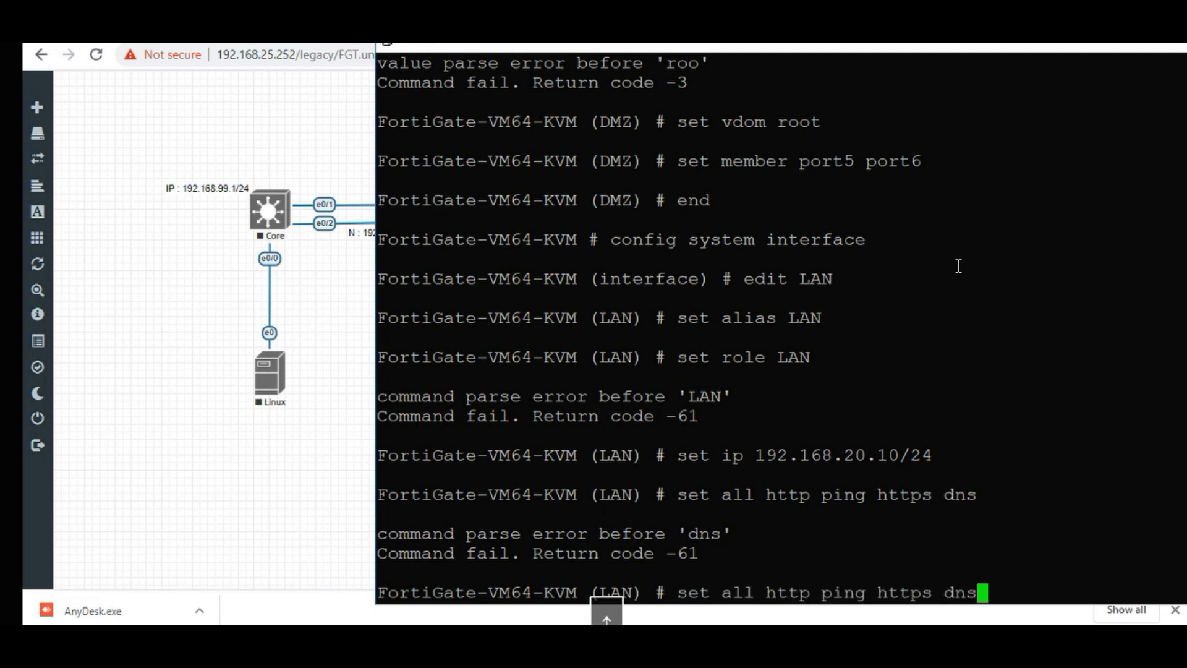
key("BackSpace")
key("BackSpace")
key("BackSpace")
key("BackSpace")
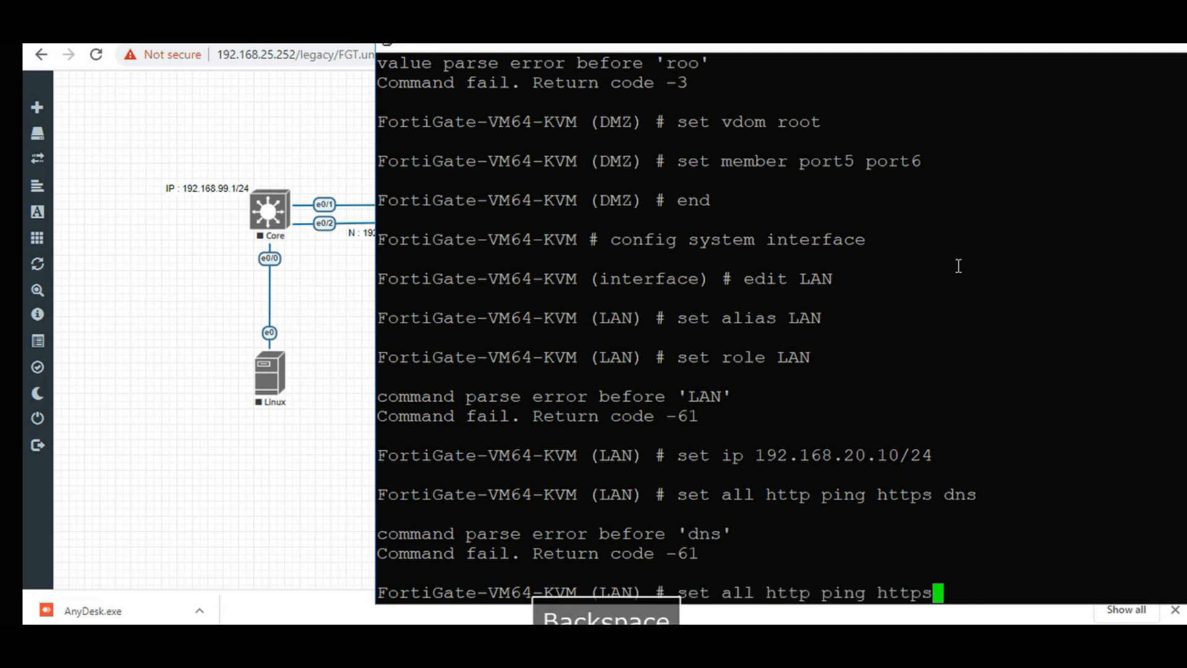
key("Return")
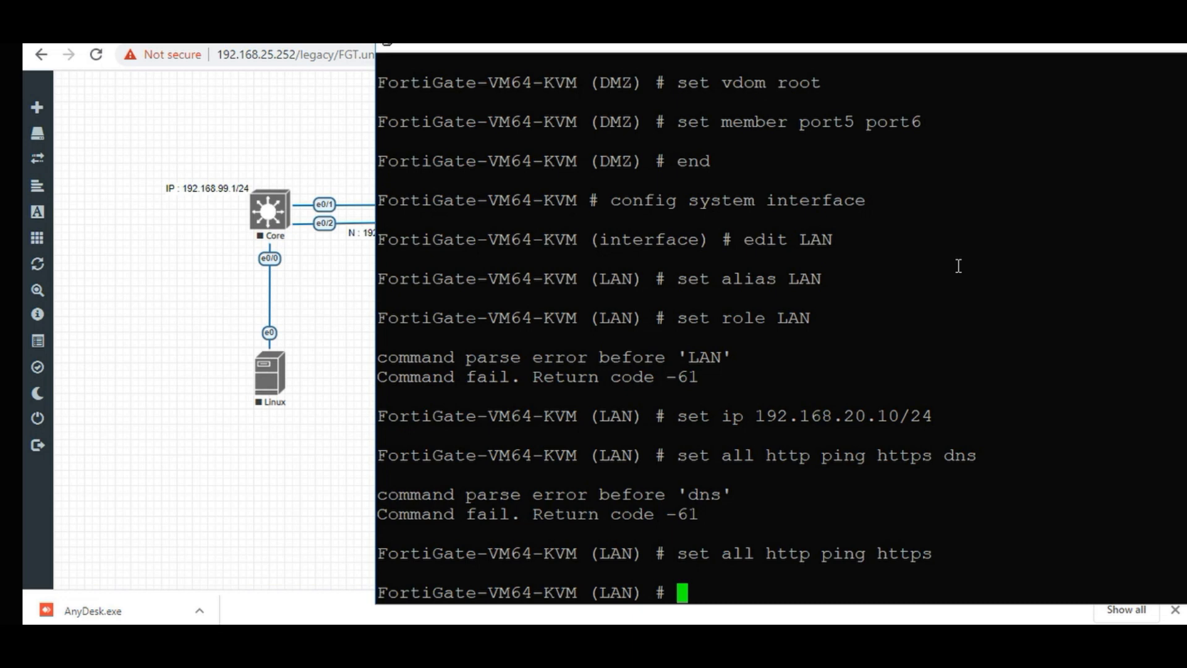
type("end")
key("Return")
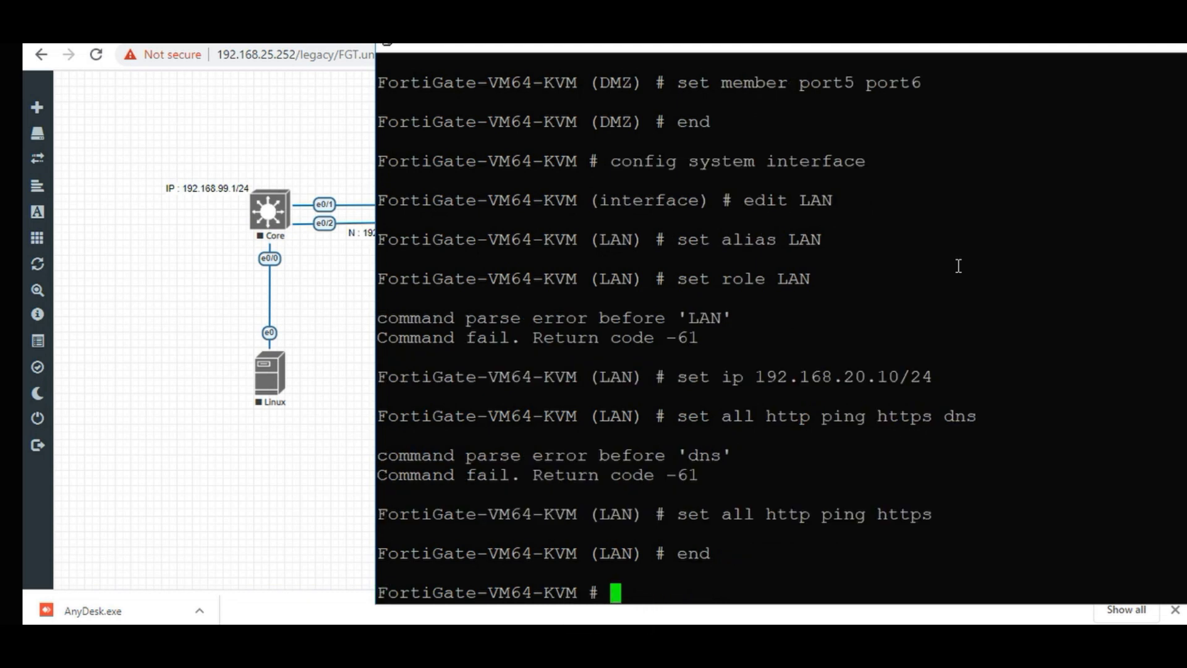
Enter config system interface and edit the DMZ interface.
type("cong")
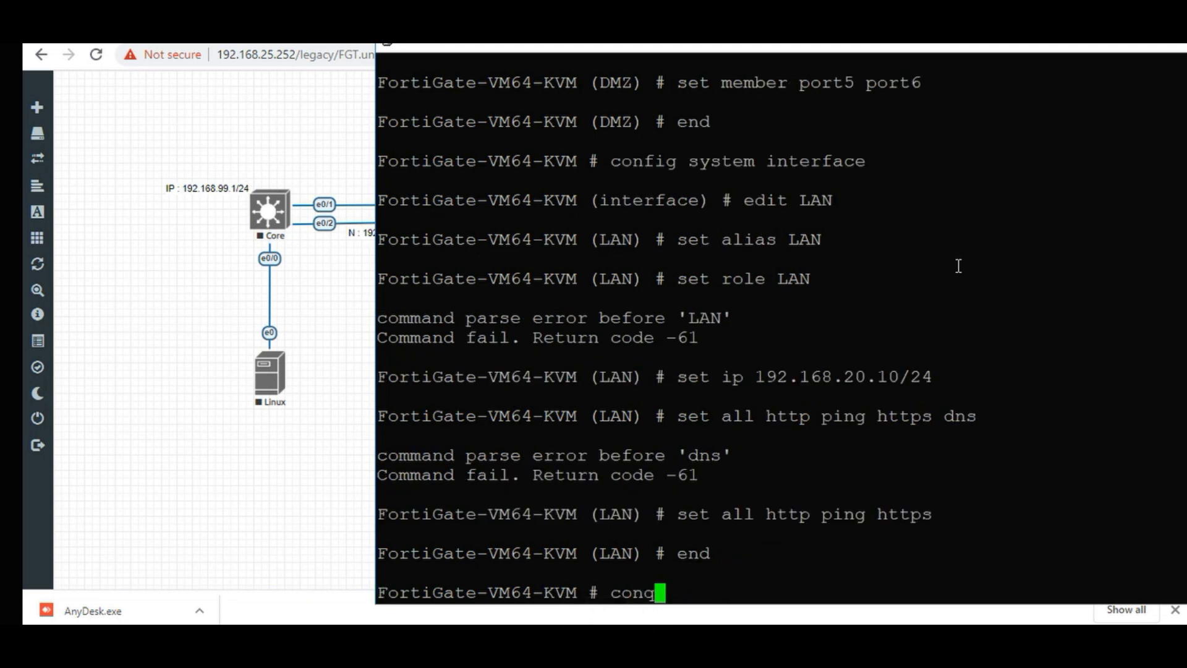
key("BackSpace")
type("f")
key("Tab")
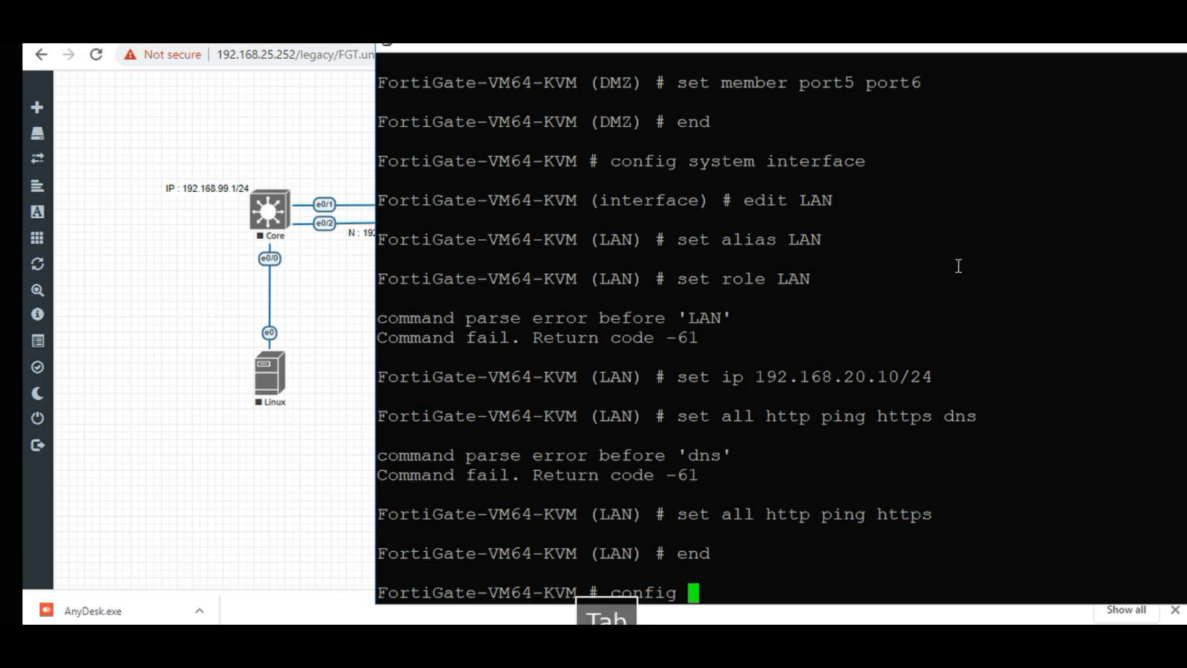
type("ssy")
key("BackSpace")
key("BackSpace")
type("u")
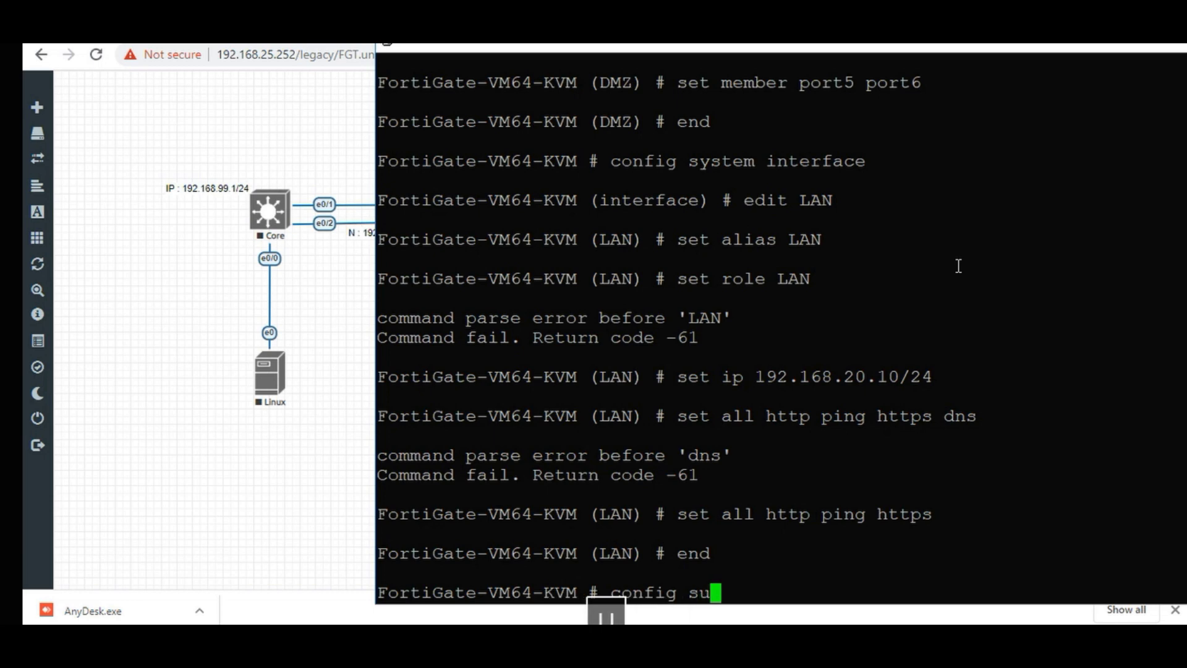
key("BackSpace")
type("y")
key("Tab")
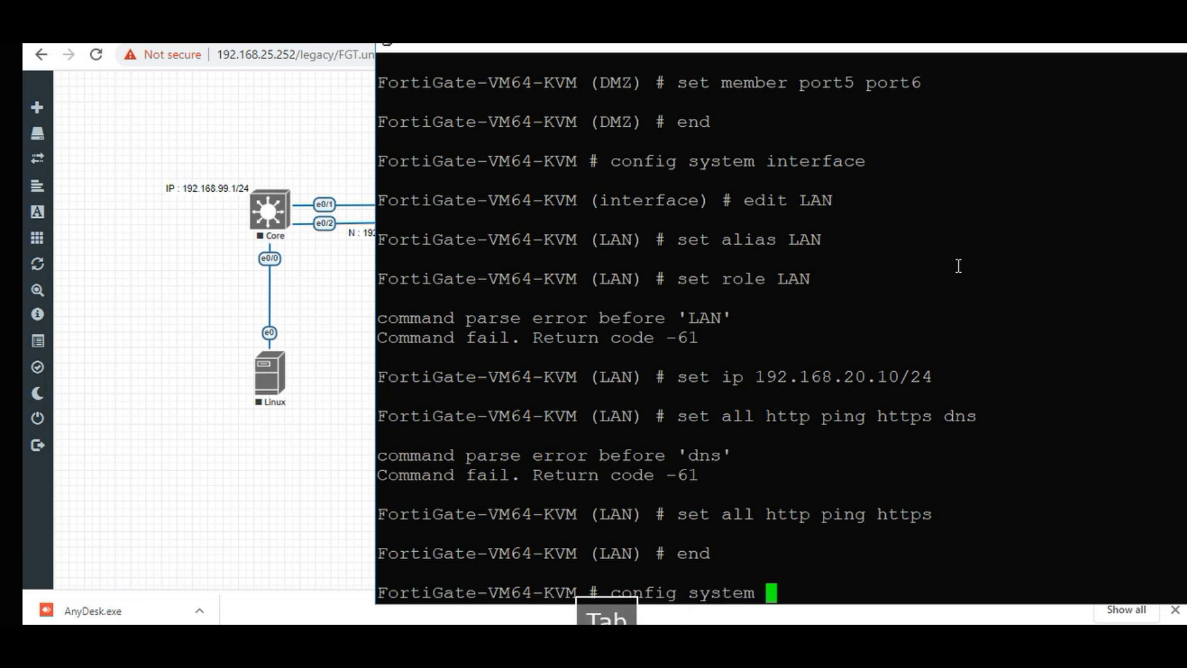
type("inte")
key("Tab")
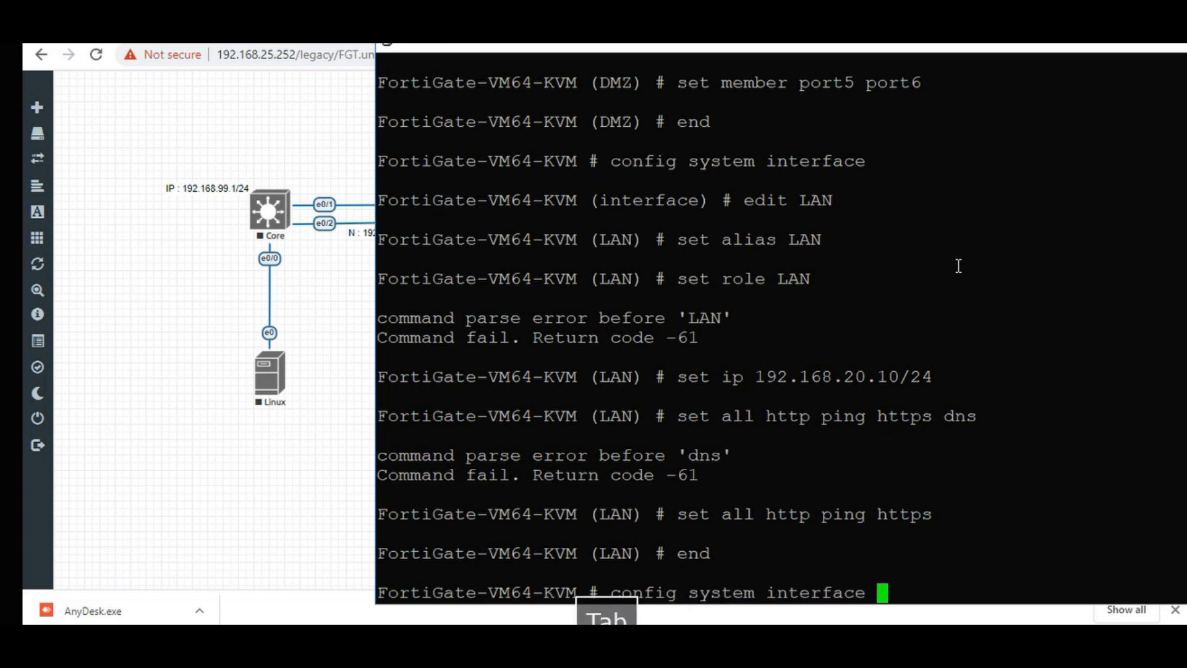
key("Return")
type("edi")
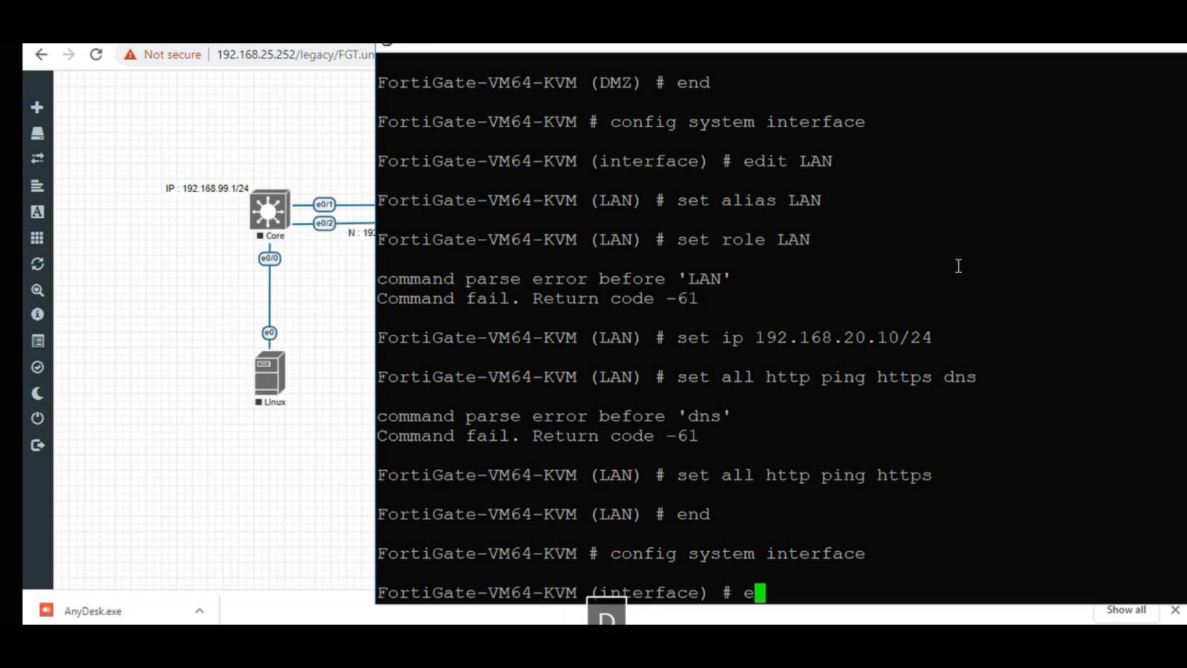
key("Tab")
type("D")
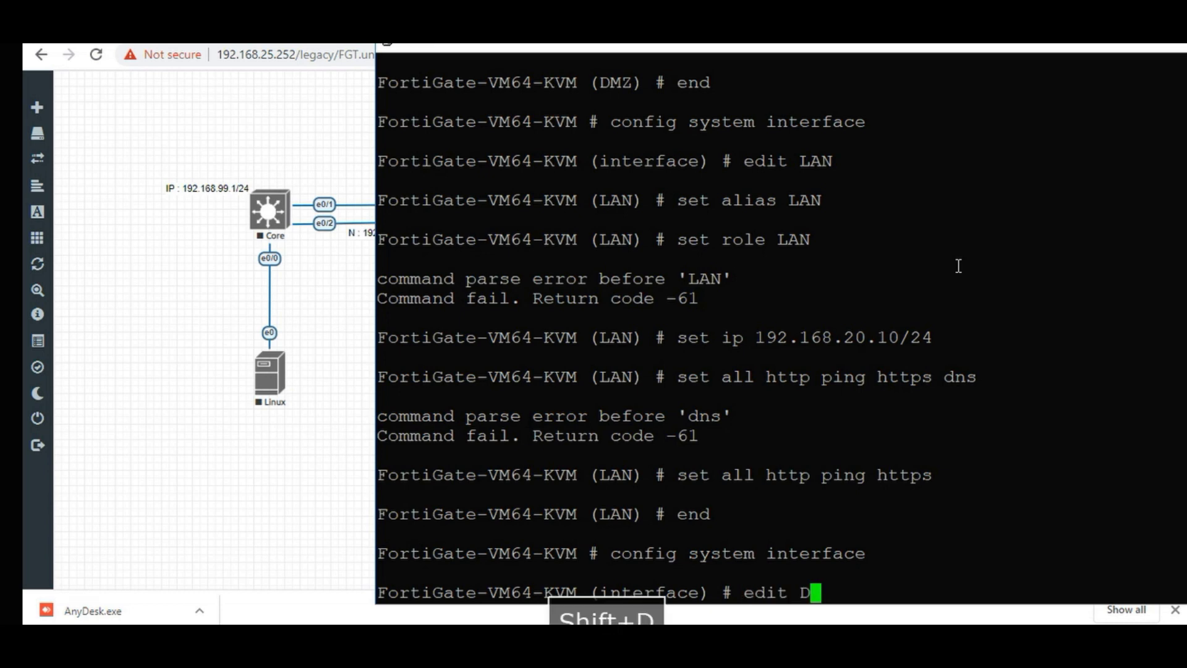
type("MZ")
key("Tab")
key("Return")
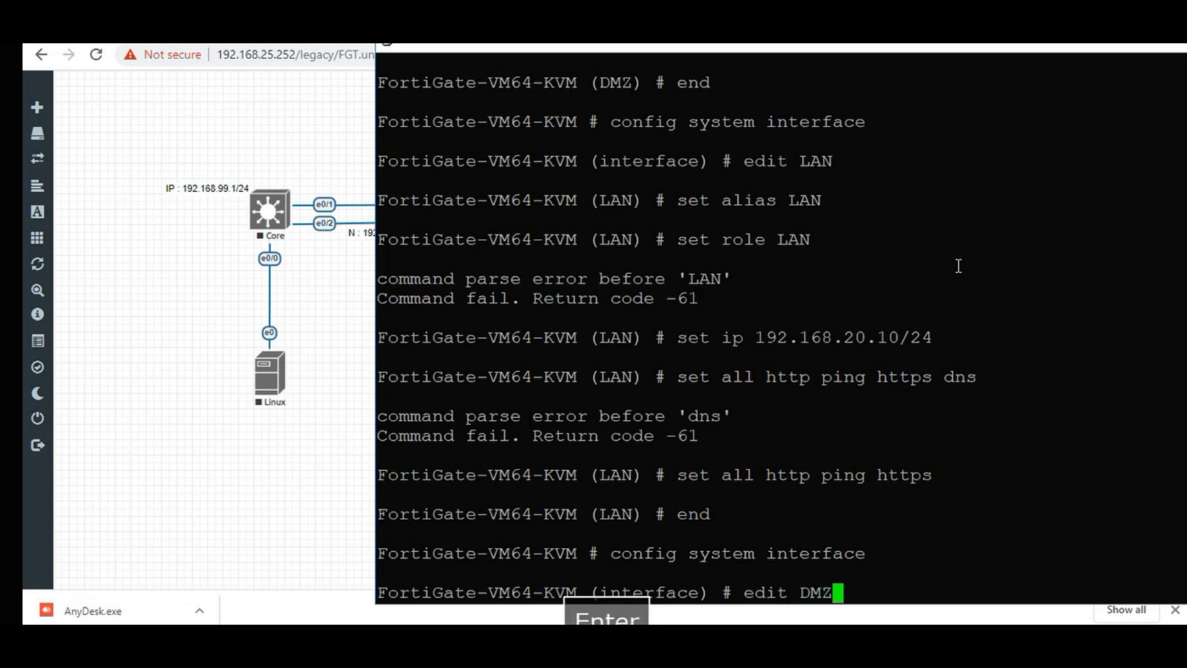
key("Return")
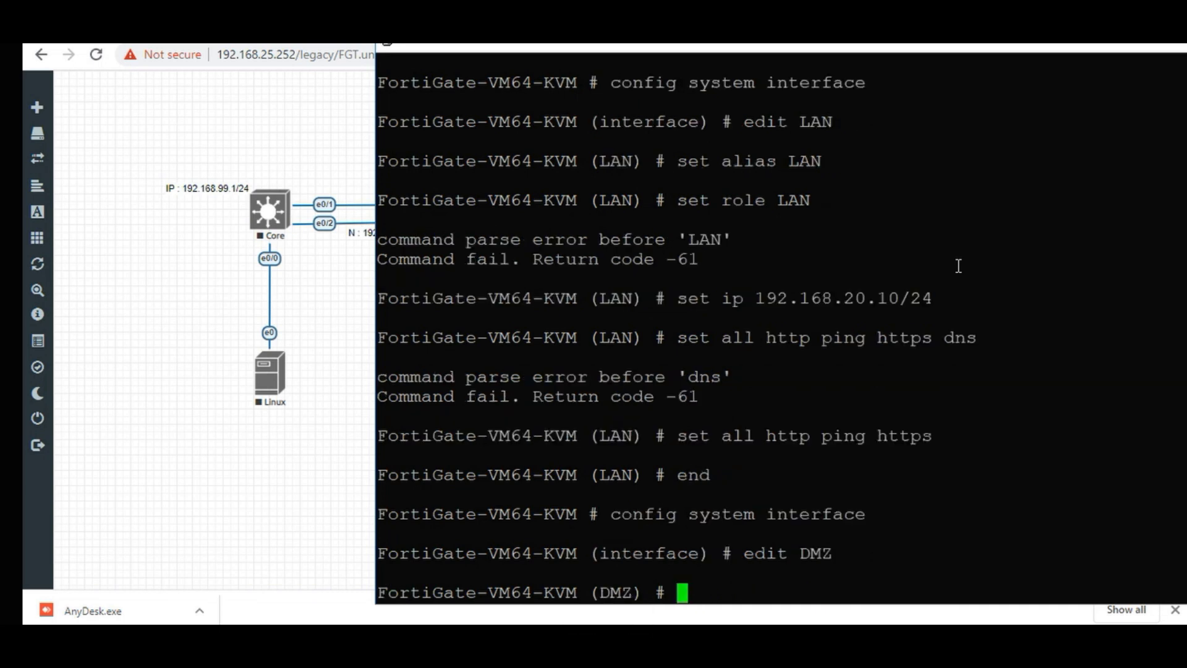
Set the DMZ interface's alias to DMZ.
type("set")
key("Tab")
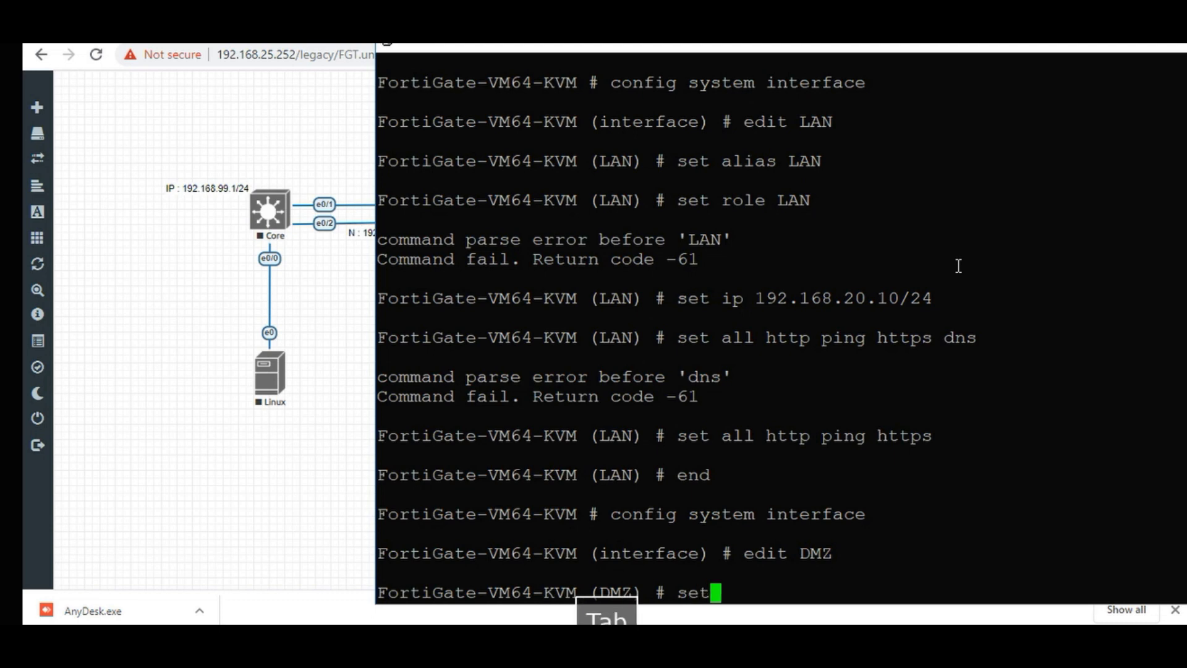
type("ALI")
key("Tab")
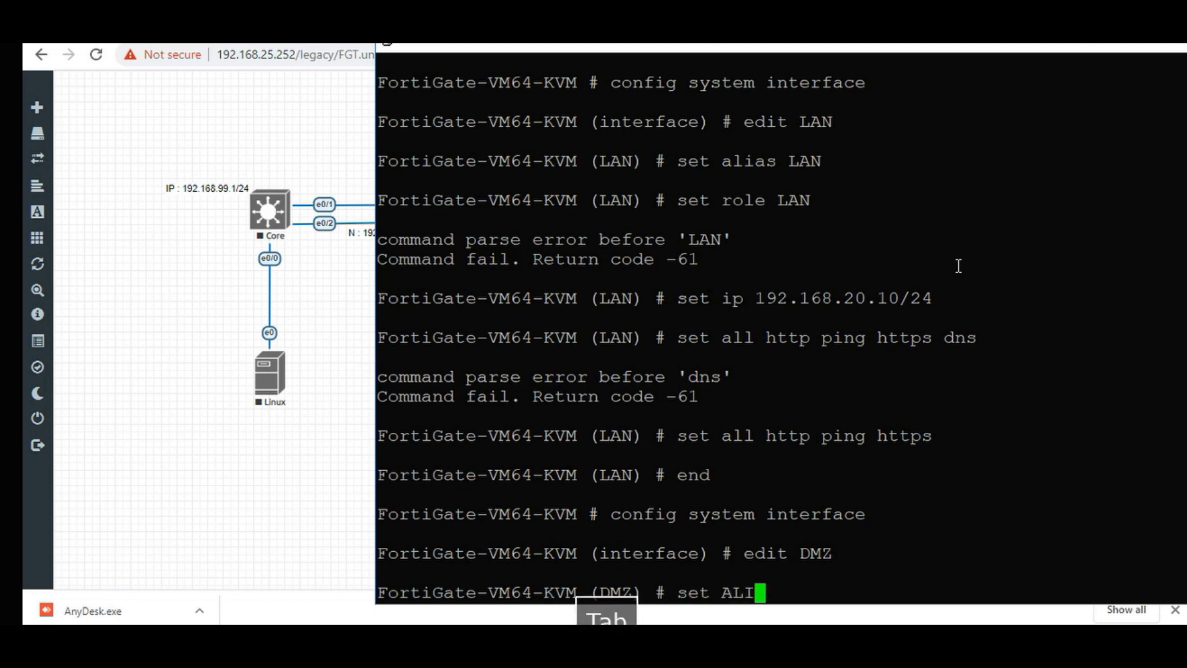
key("BackSpace")
key("BackSpace")
key("BackSpace")
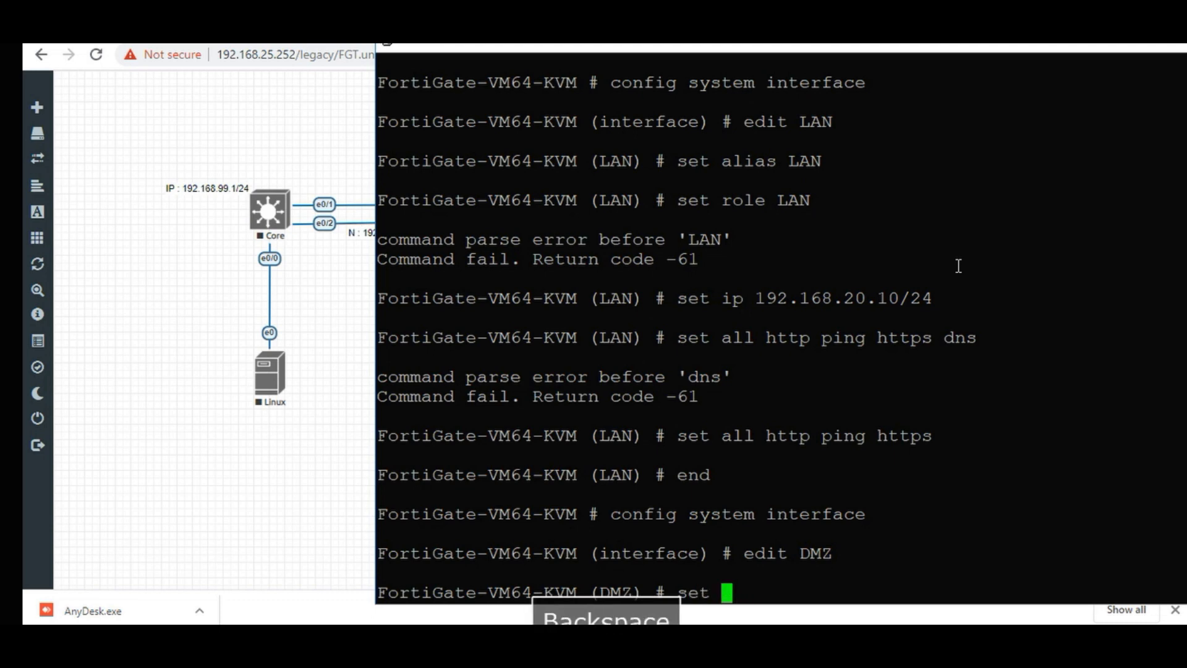
type("all")
key("Tab")
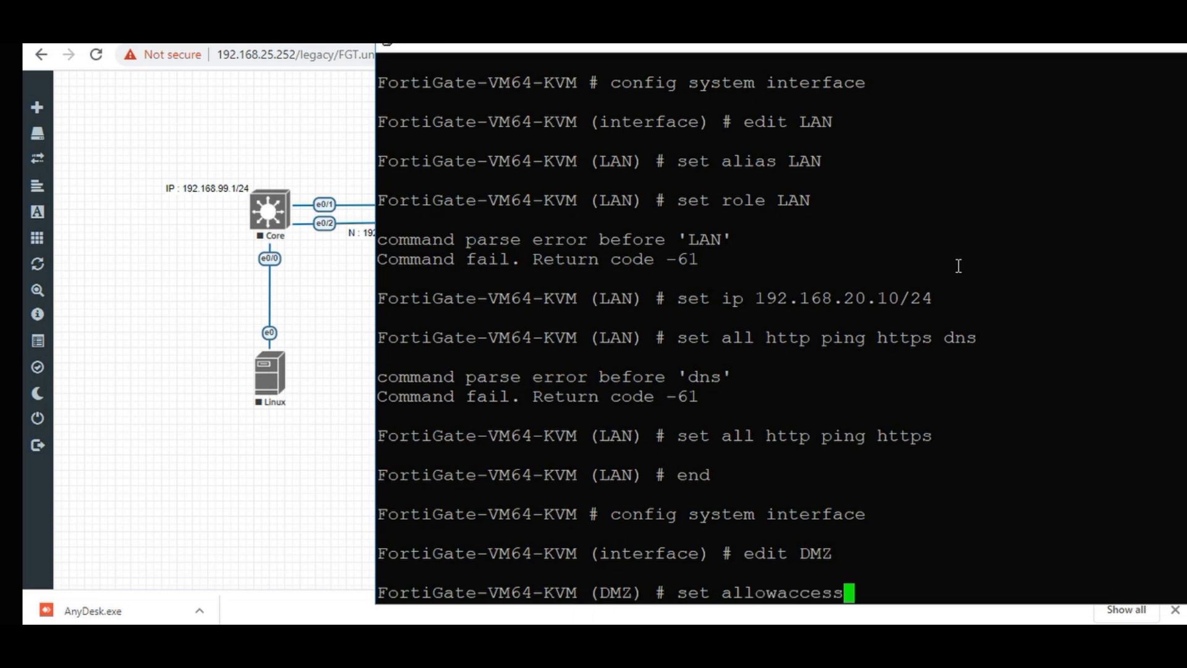
key("BackSpace")
key("BackSpace")
key("BackSpace")
key("BackSpace")
key("BackSpace")
key("BackSpace")
key("BackSpace")
key("BackSpace")
key("BackSpace")
key("BackSpace")
key("BackSpace")
key("BackSpace")
type("al")
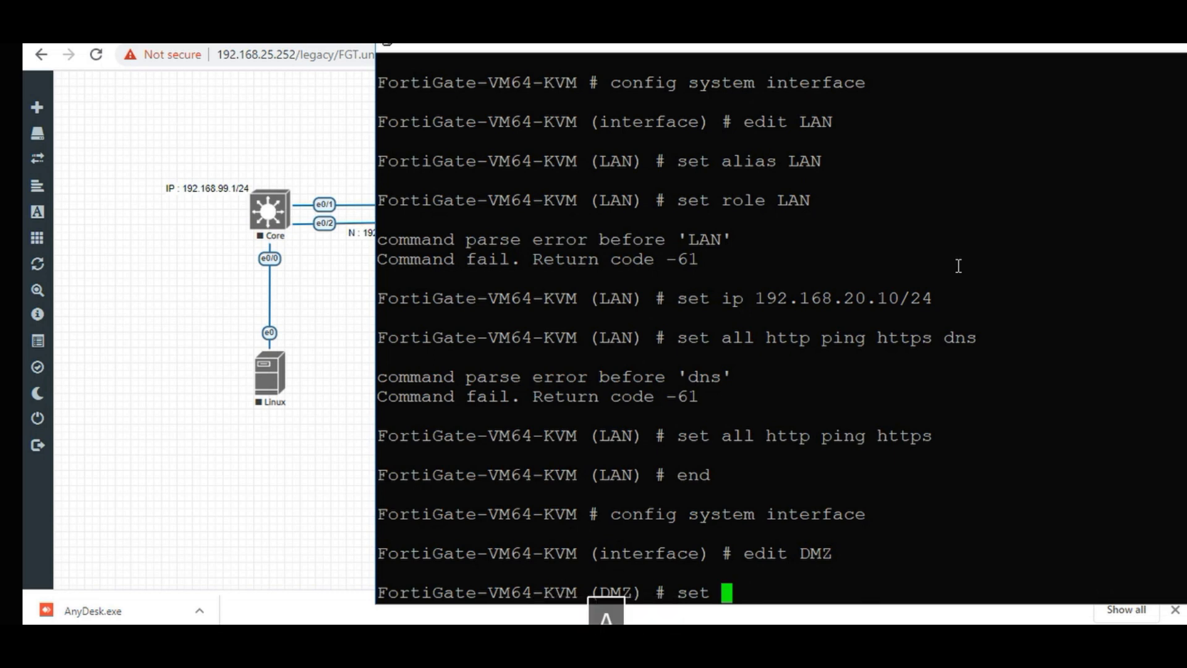
type("i ")
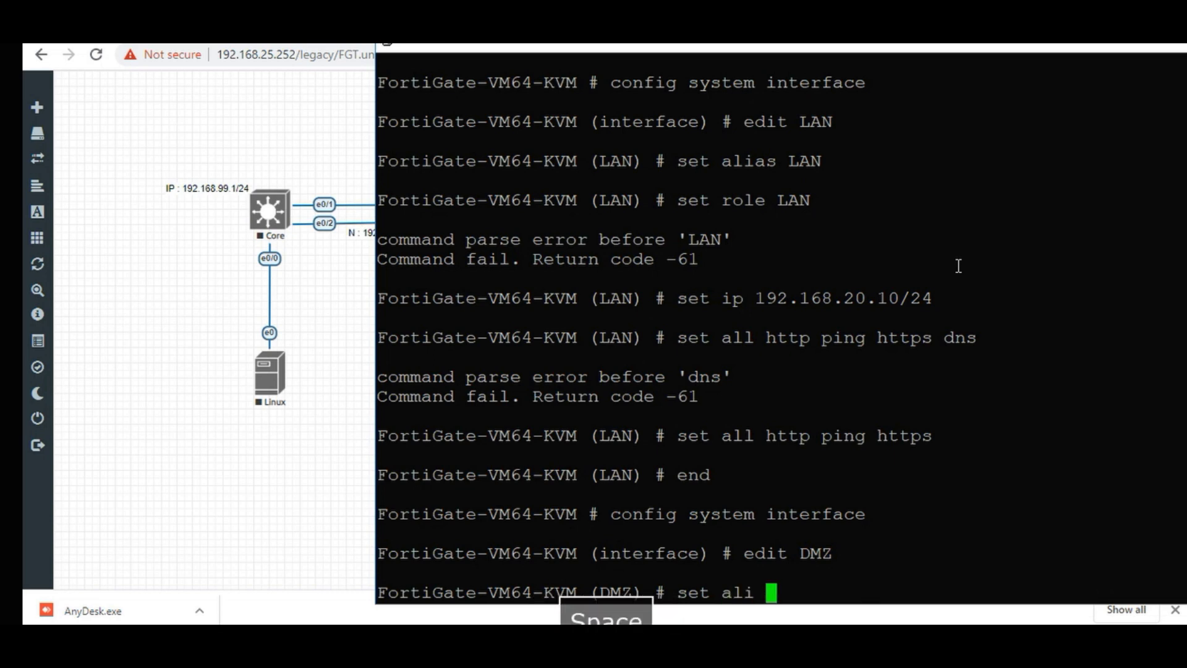
type("DMZ")
key("Return")
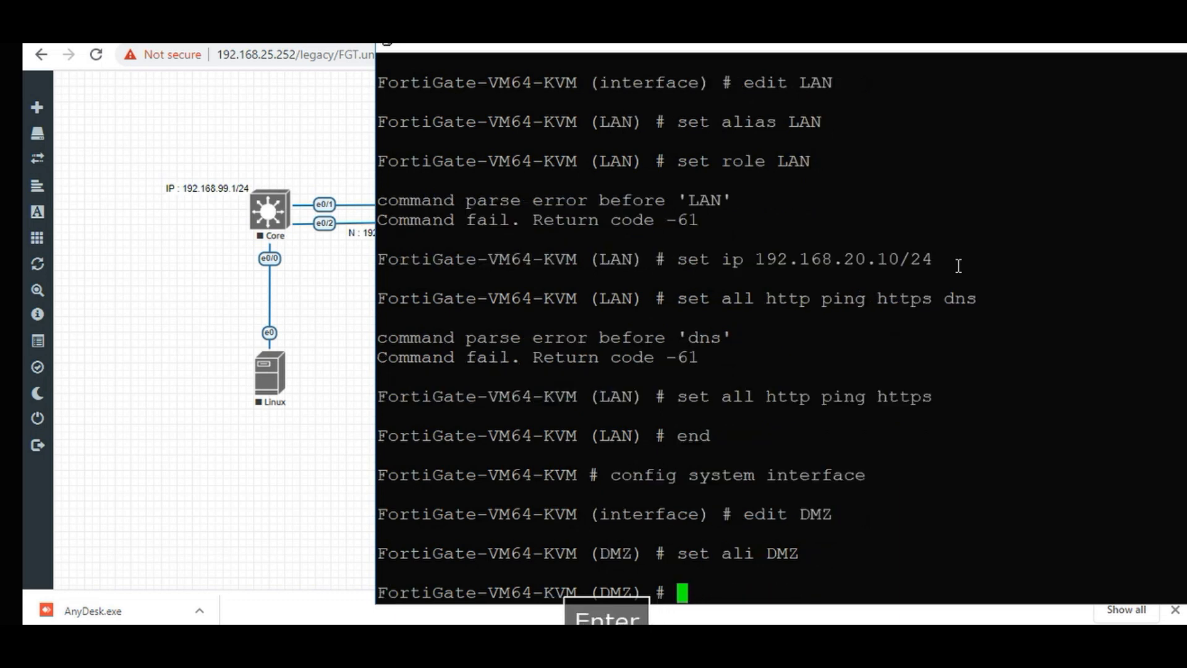
Allow ping and ssh admin access on the DMZ interface.
type("set ")
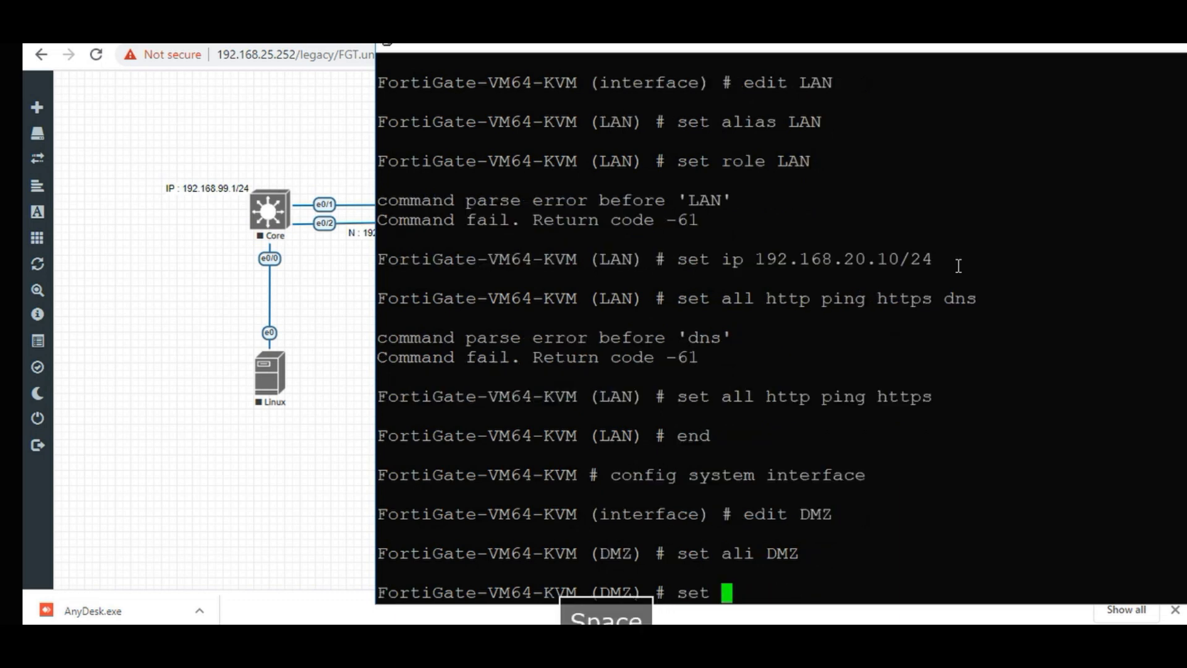
type("all pin")
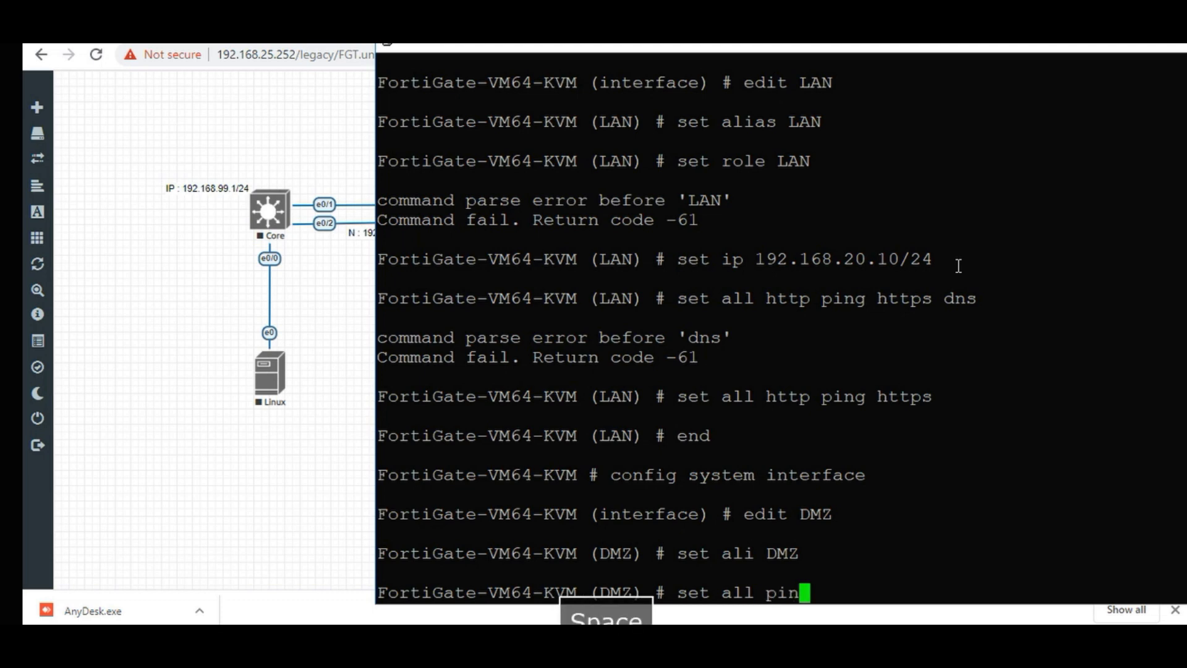
type("g ssh")
key("Return")
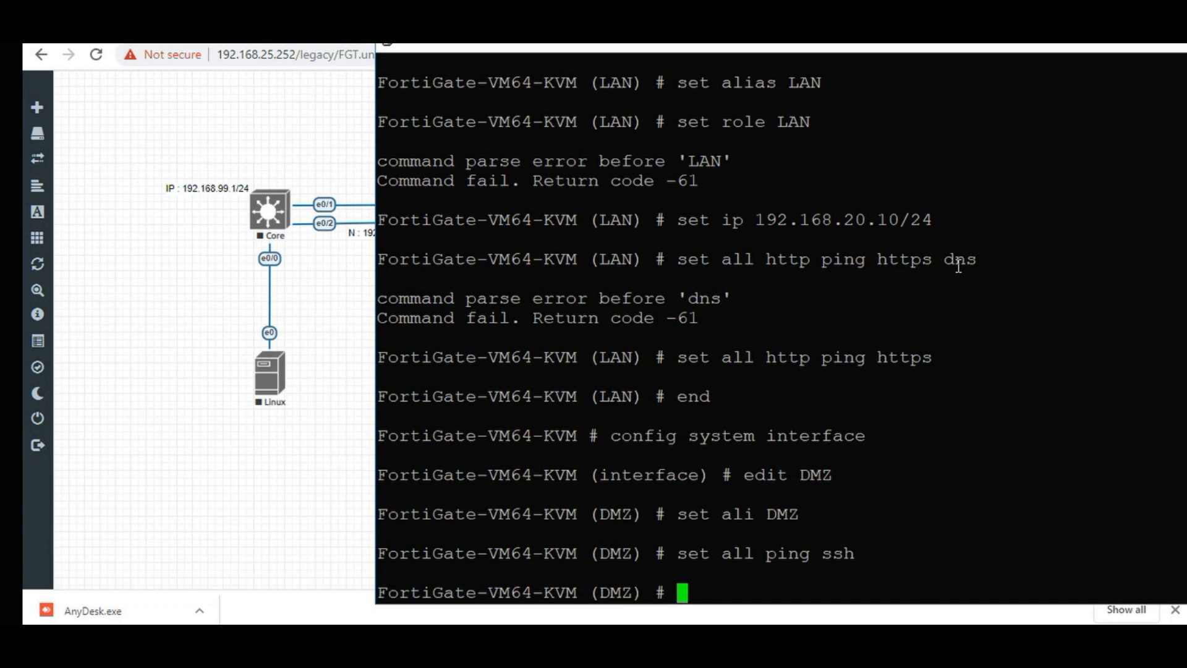
type("en")
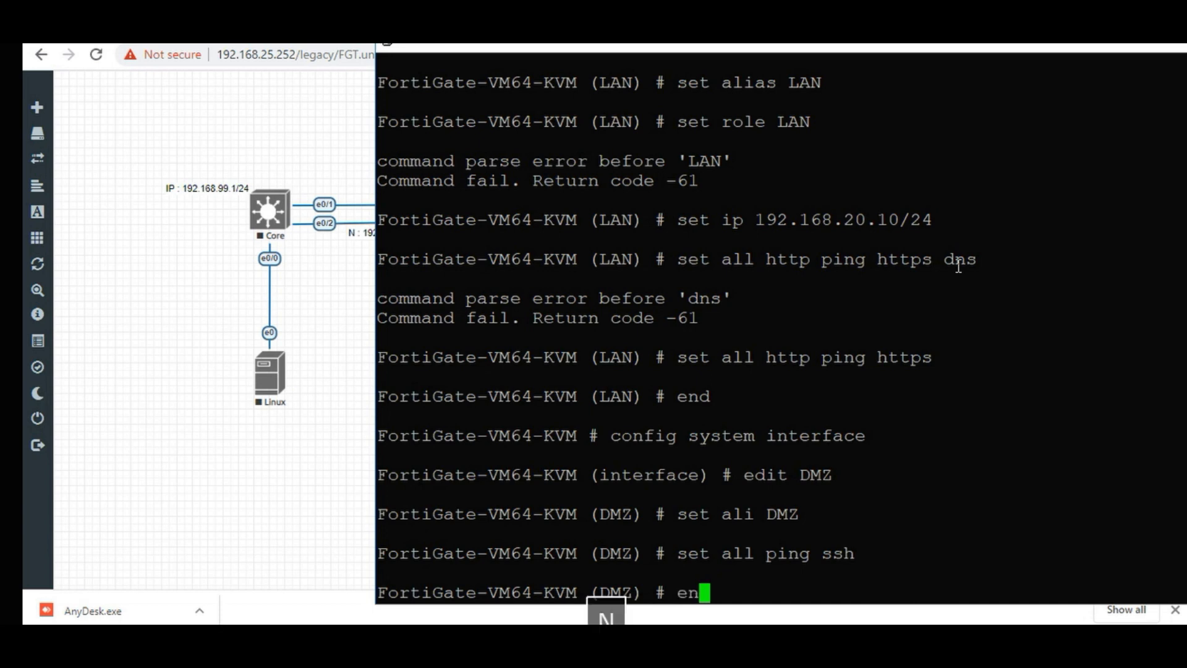
key("BackSpace")
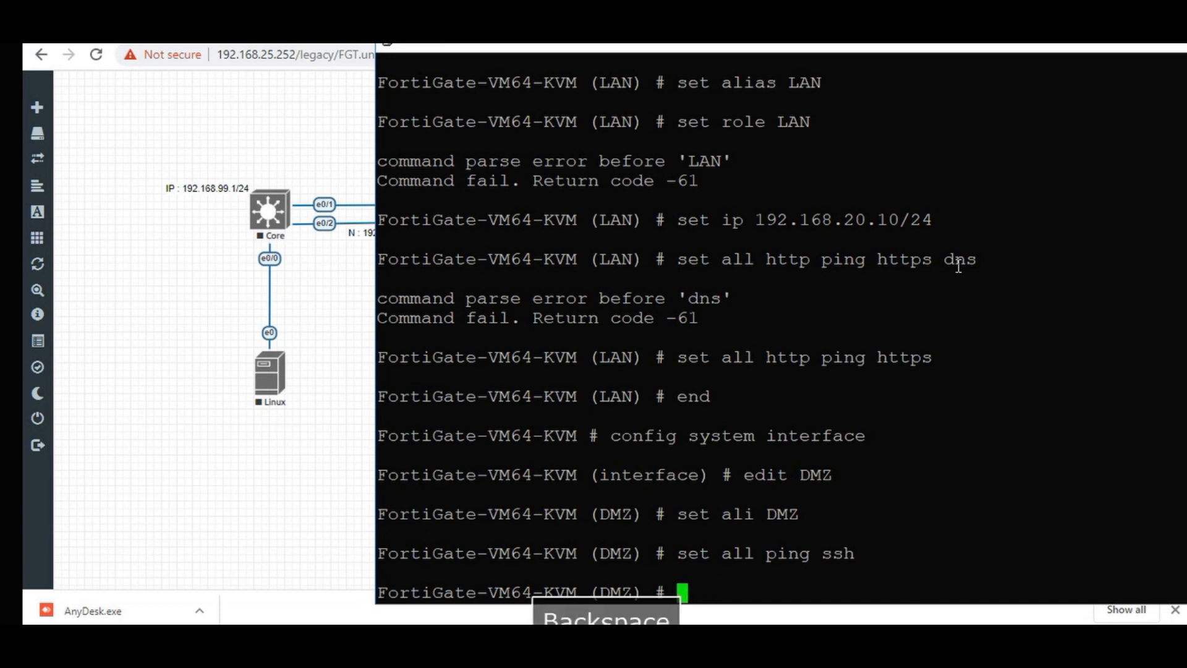
Set the DMZ IP to 192.168.2.10/24 and end the interface configuration.
type("set ip 192.168.2")
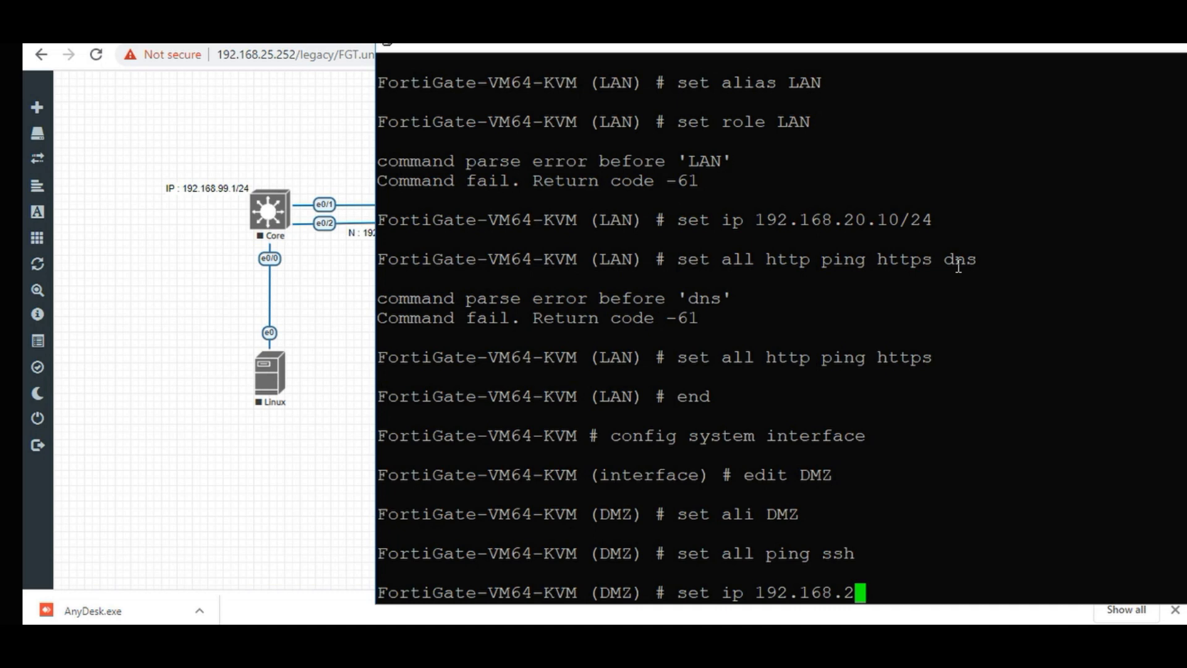
type(".11")
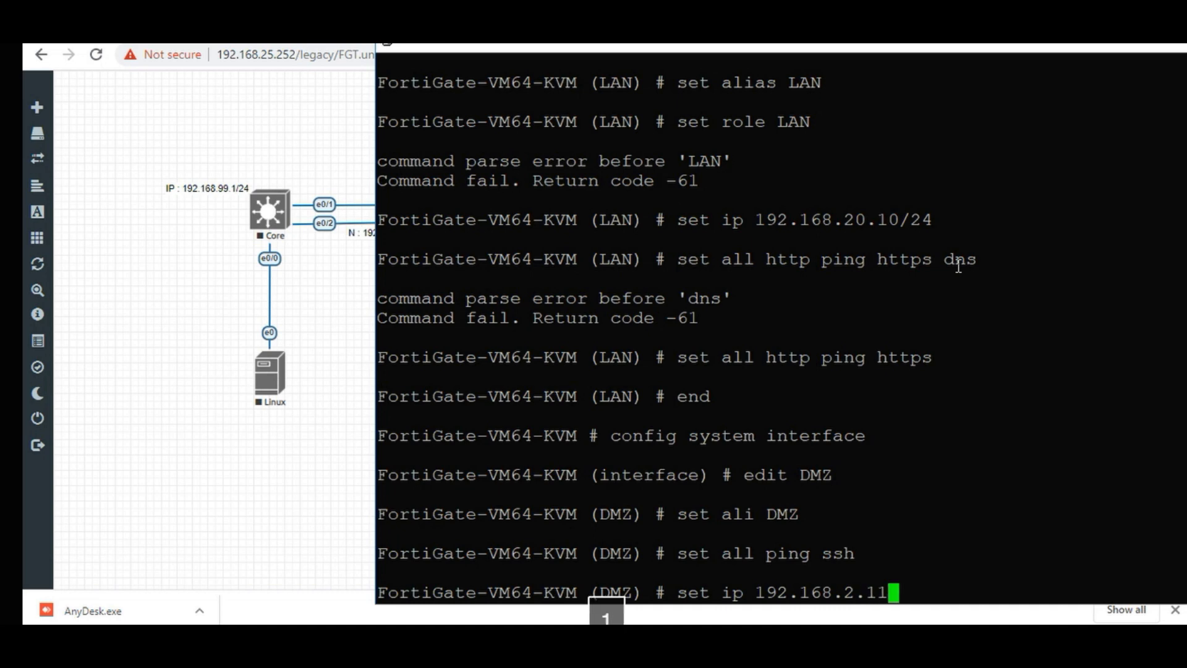
key("BackSpace")
type("0/24")
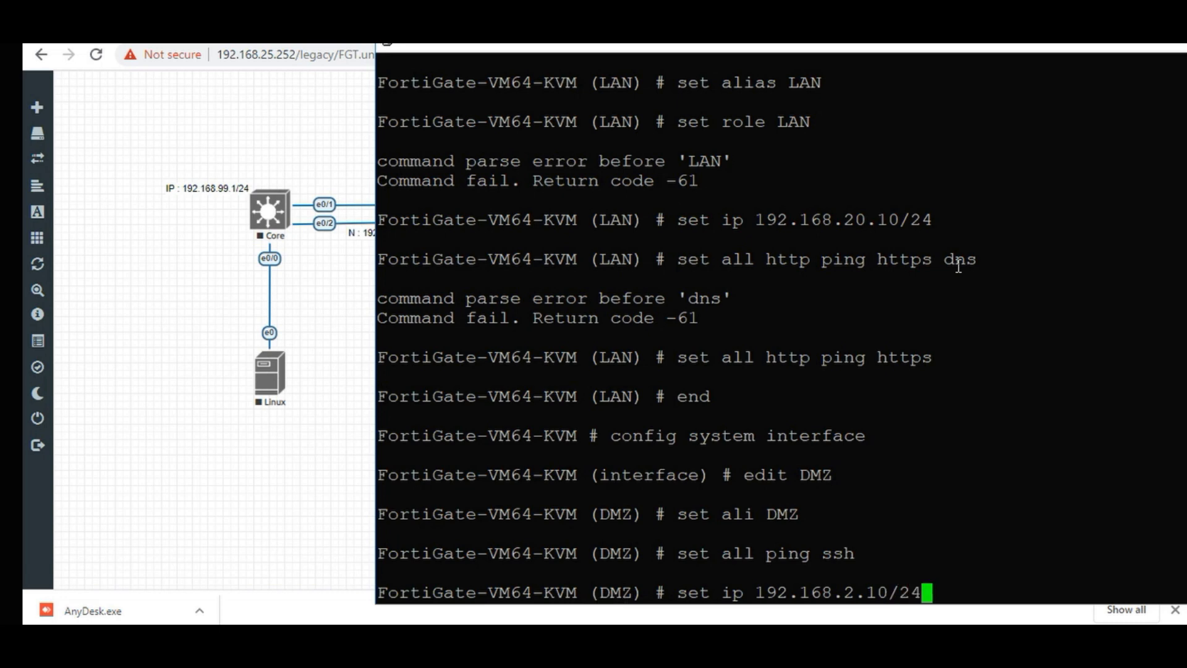
key("Return")
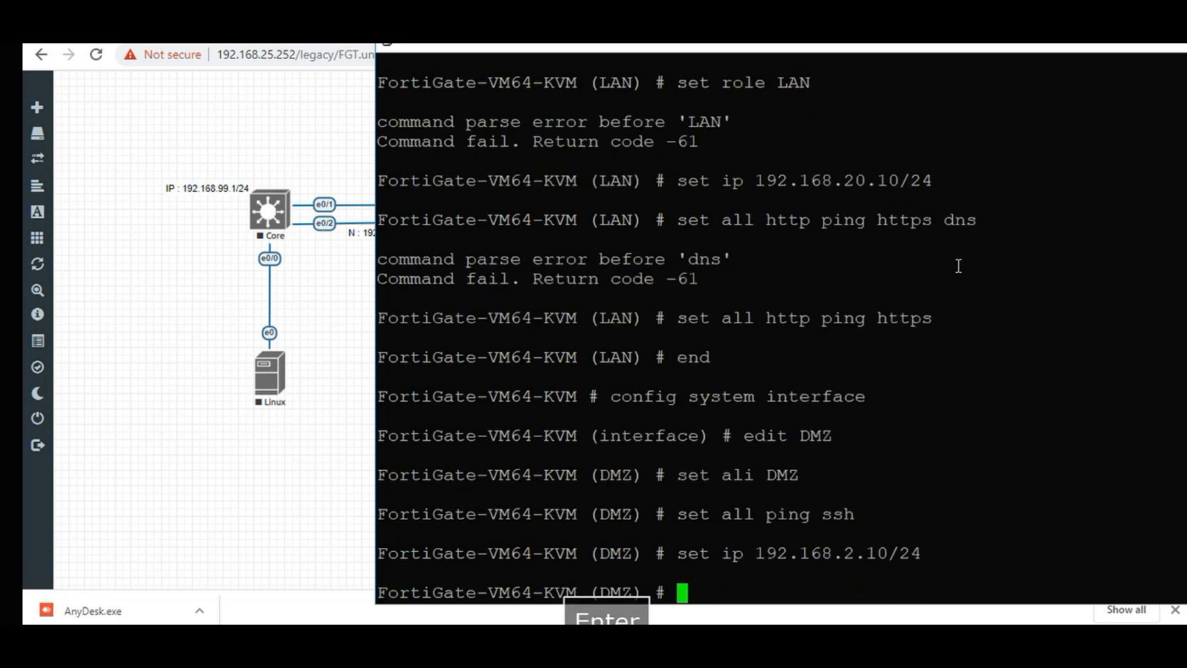
type("end")
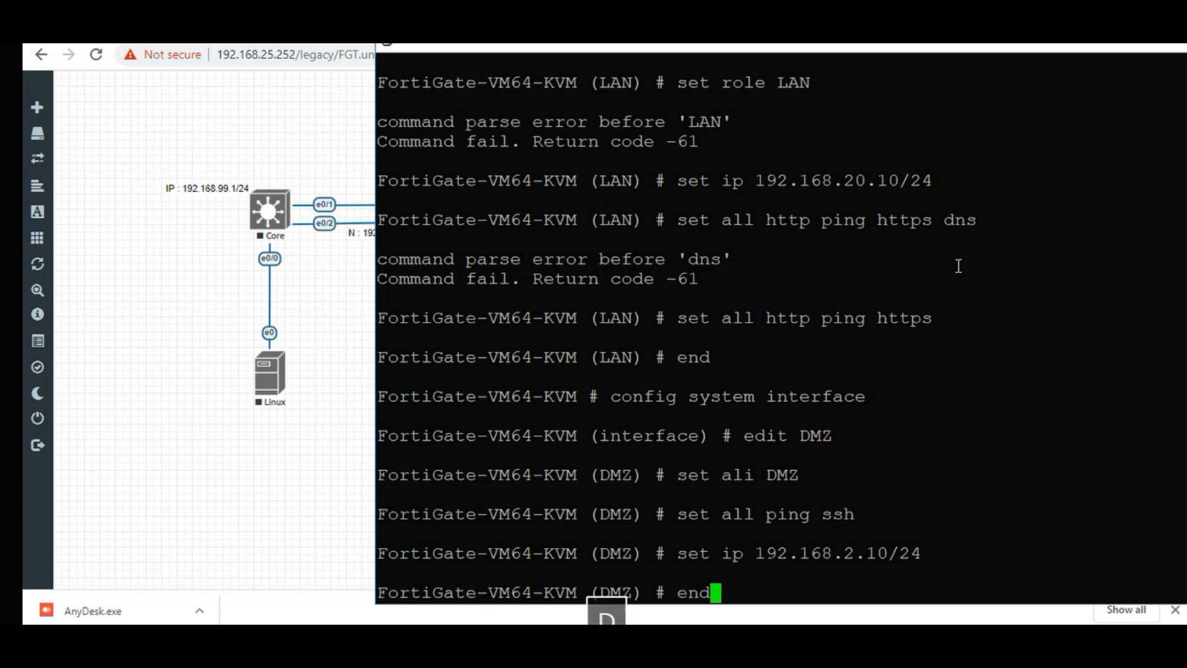
key("Return")
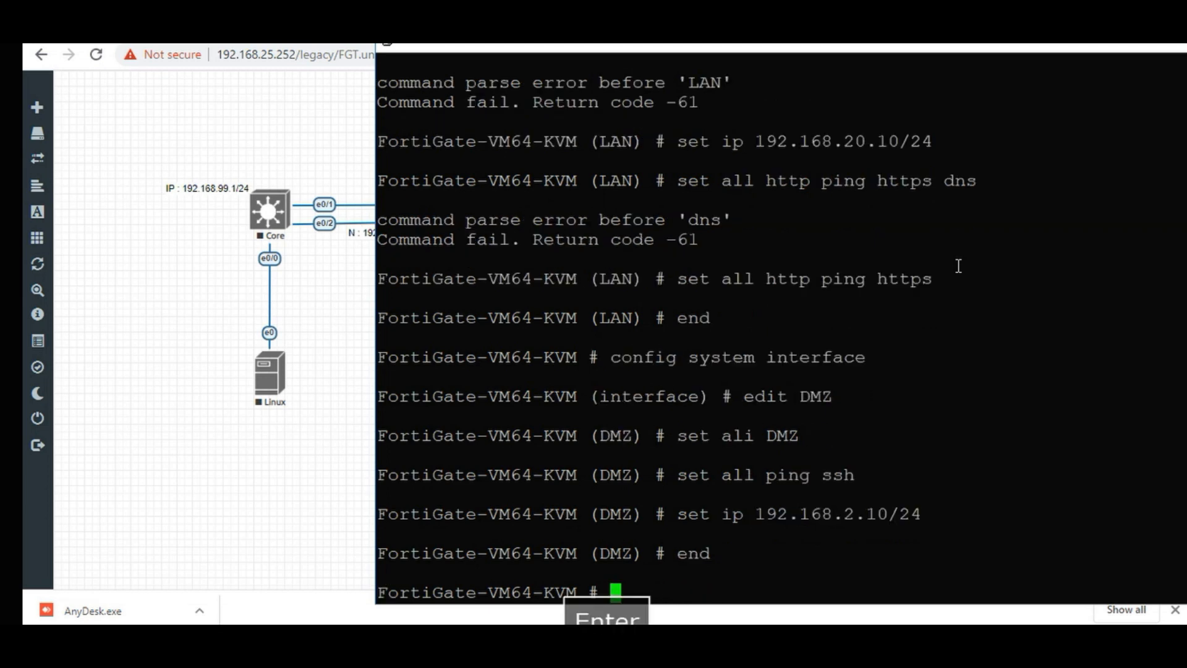
key("Return")
key("Return")
key("Return")
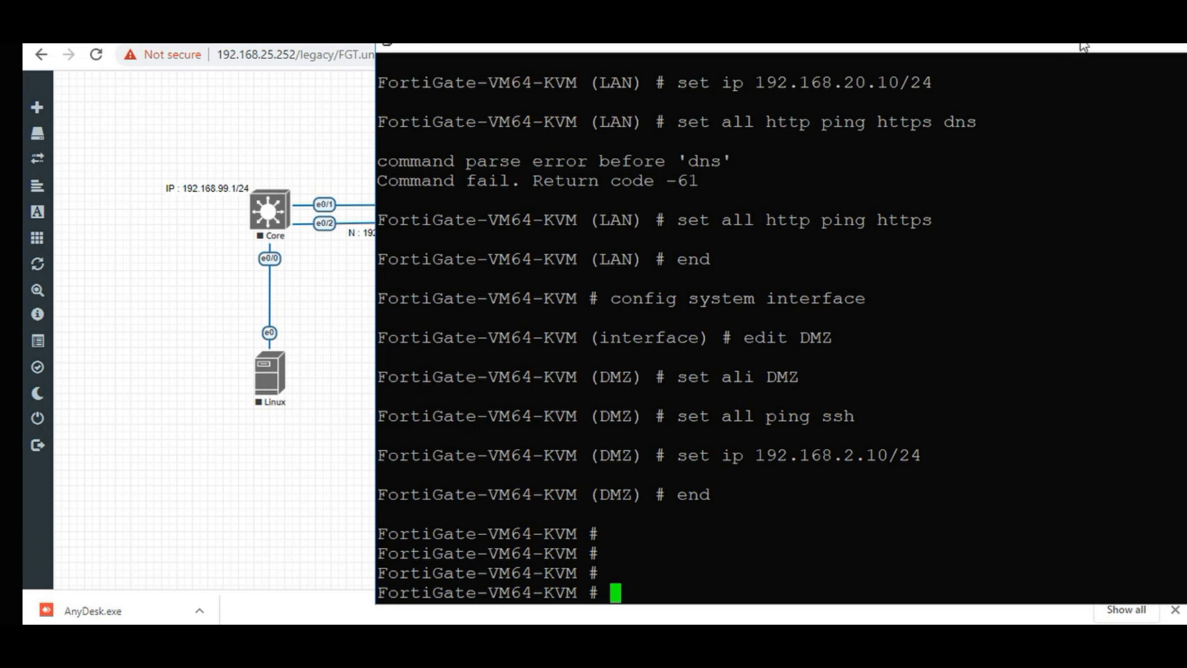
Duplicate the firewall IP label below the firewall and move the 192.168.25.233/24 label onto the Net link.
left_click(1177, 48)
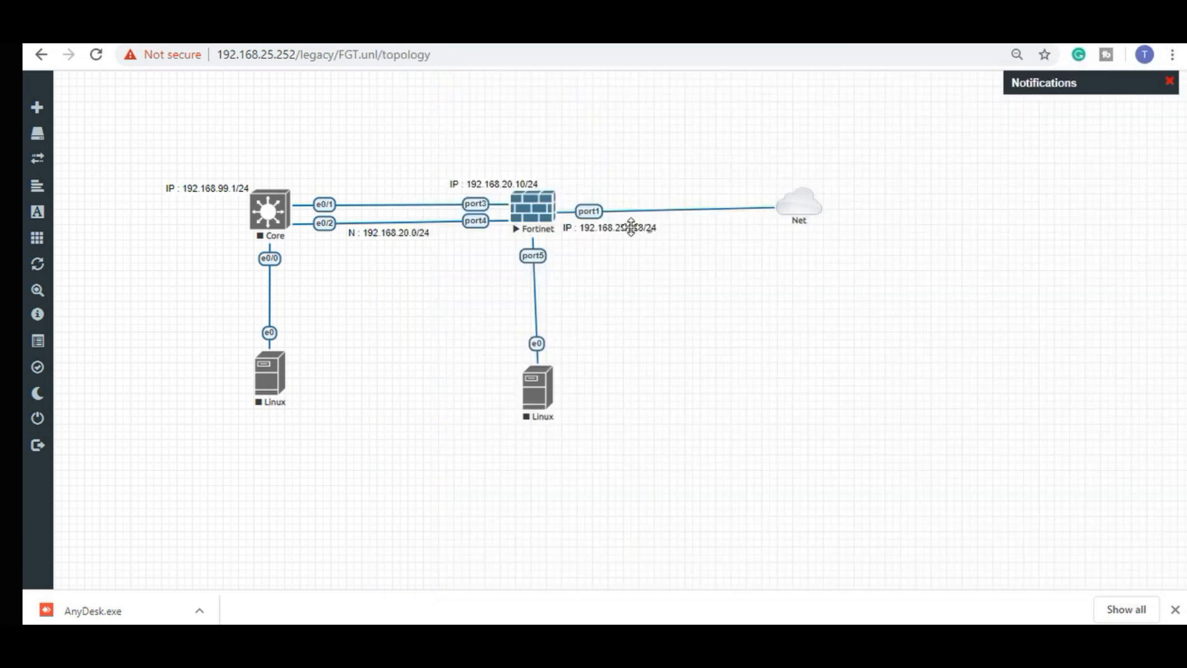
right_click(504, 184)
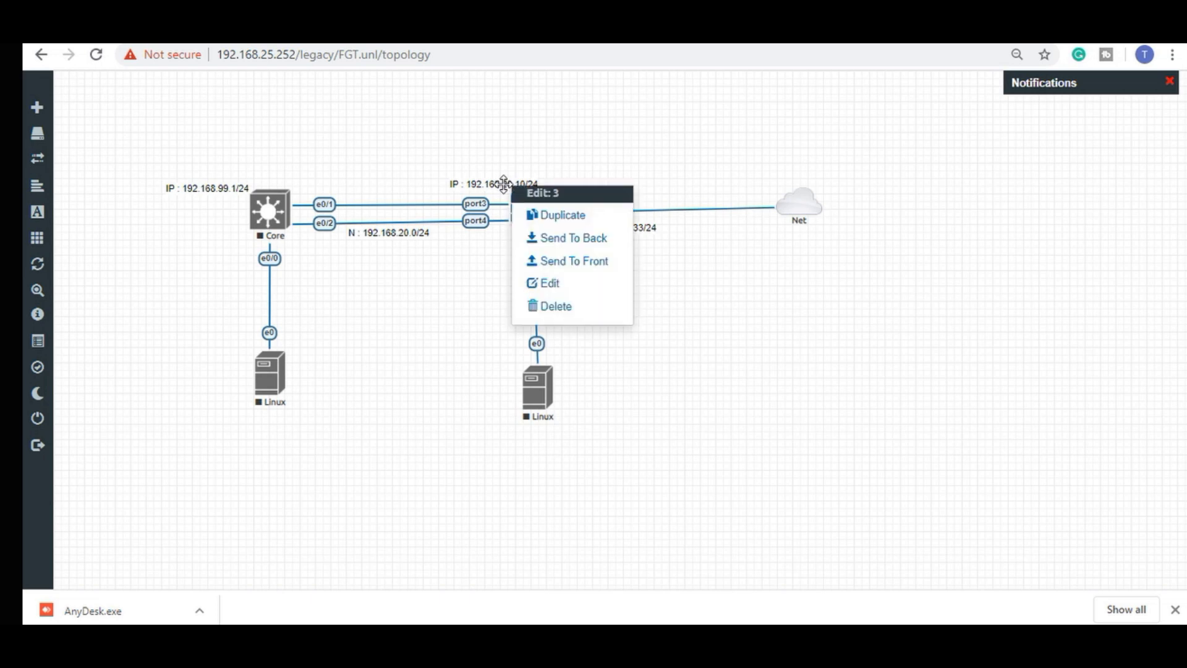
left_click(547, 221)
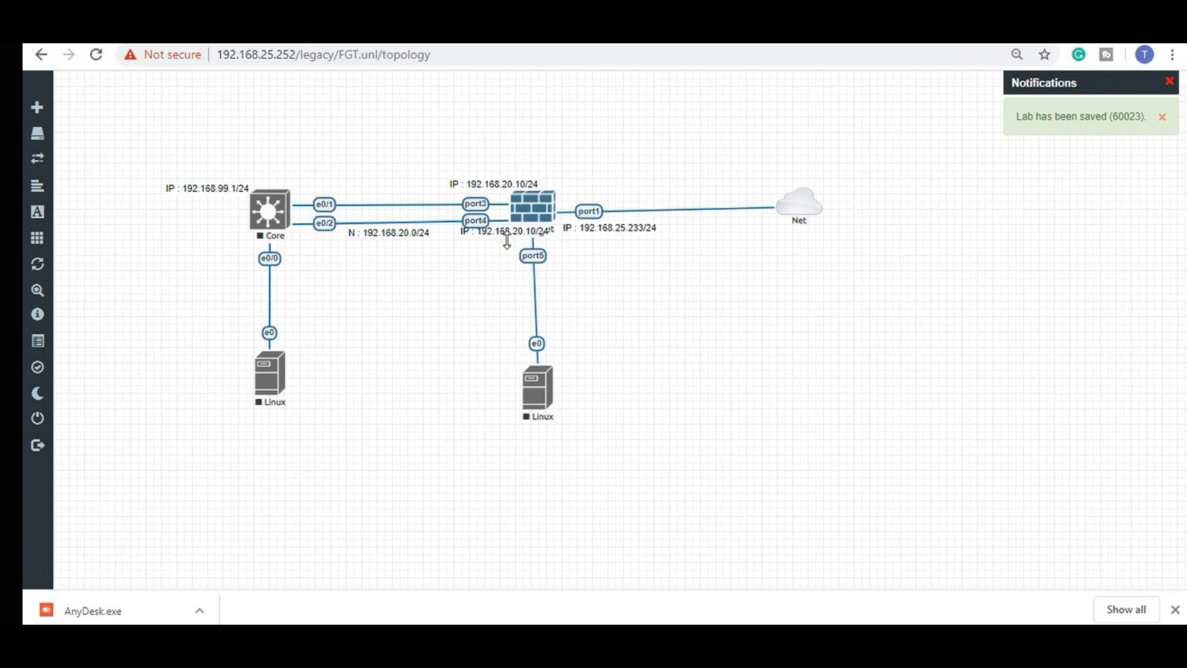
left_click_drag(512, 230, 537, 243)
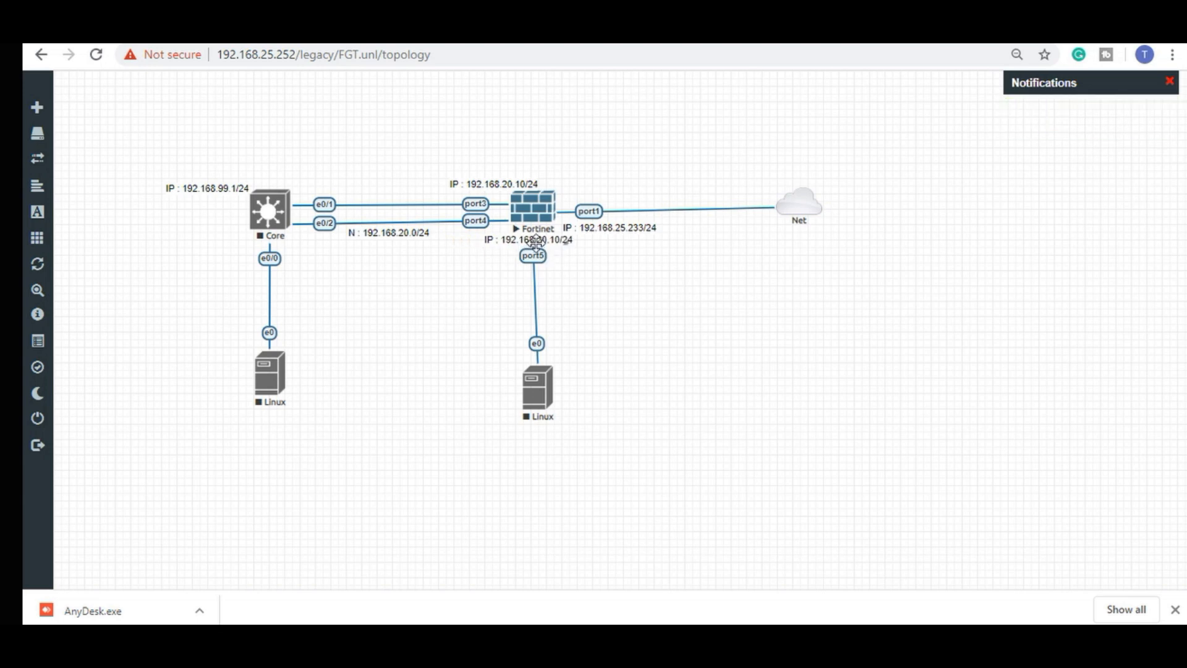
left_click_drag(628, 224, 668, 202)
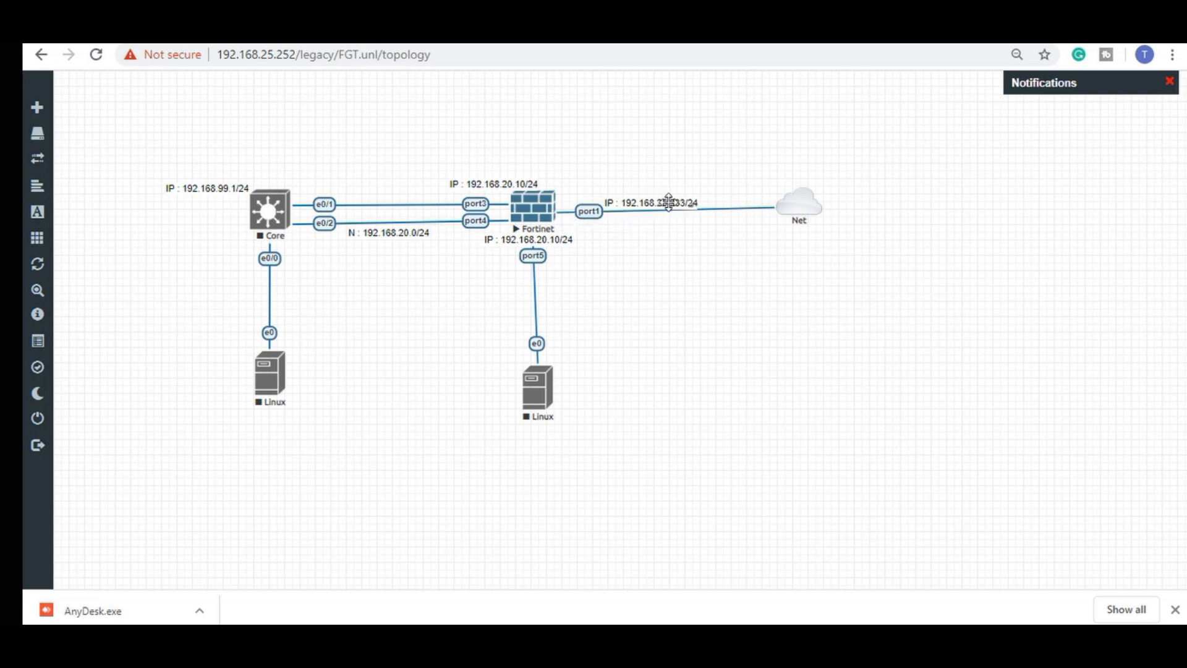
Edit the copied label to read IP : 192.168.2.10/24 and commit it.
double_click(556, 239)
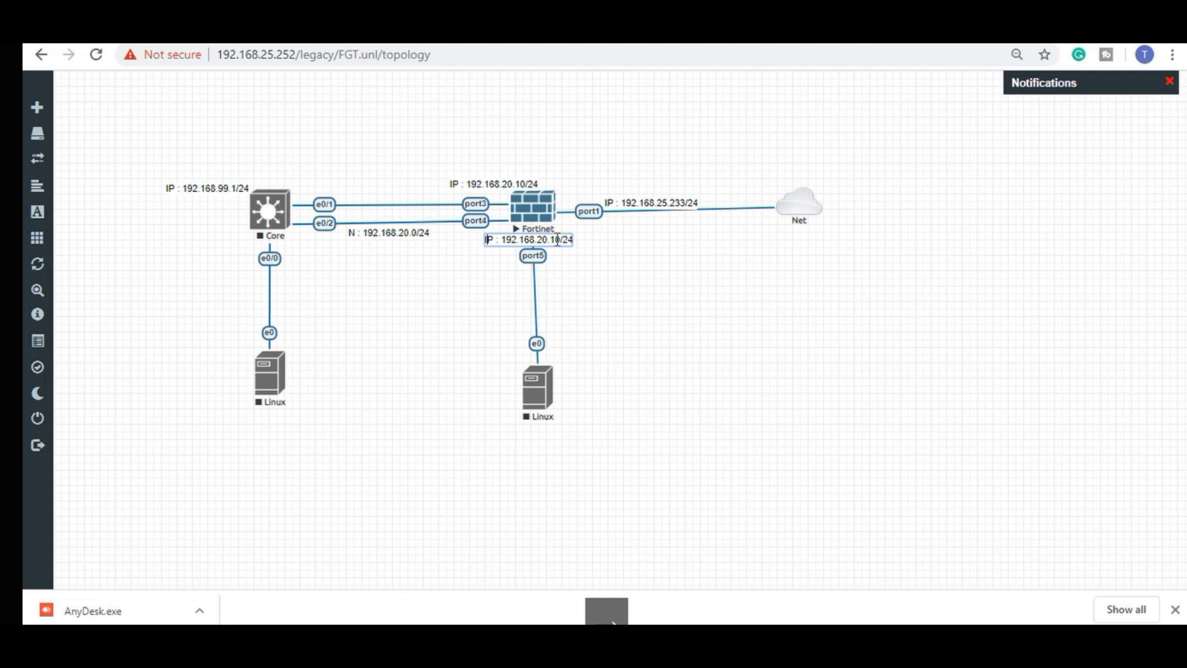
key("Right")
key("Right")
key("Right")
key("Right")
key("Right")
key("Right")
key("Right")
key("Right")
key("Right")
key("Right")
key("Right")
key("Left")
key("BackSpace")
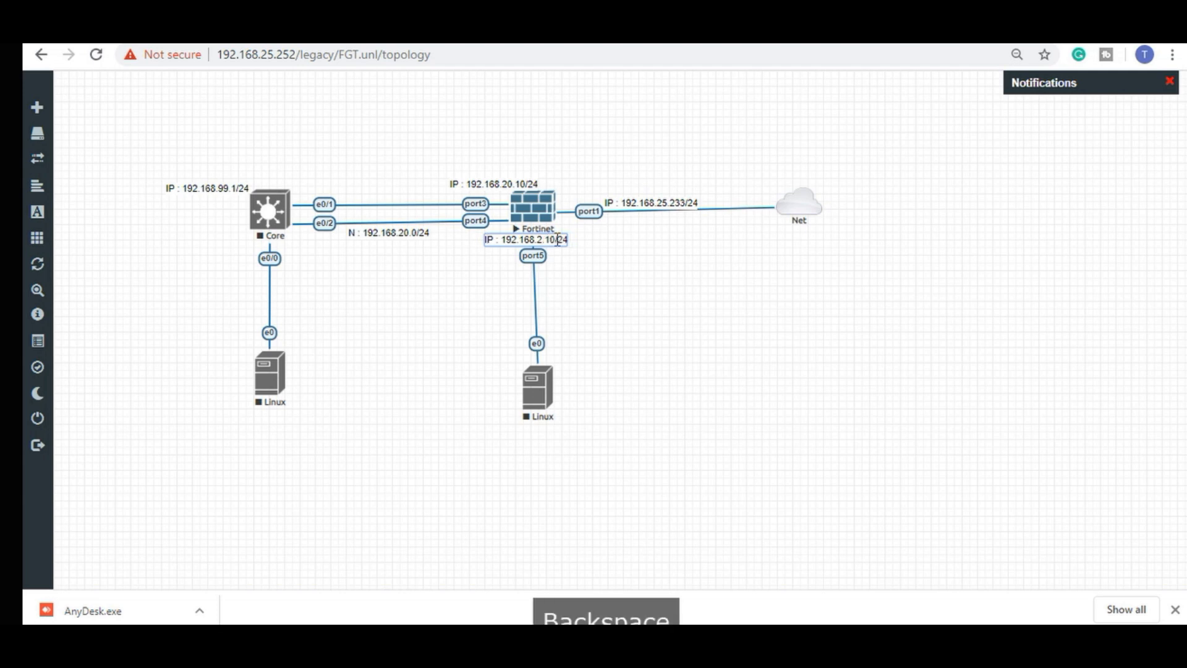
left_click(651, 332)
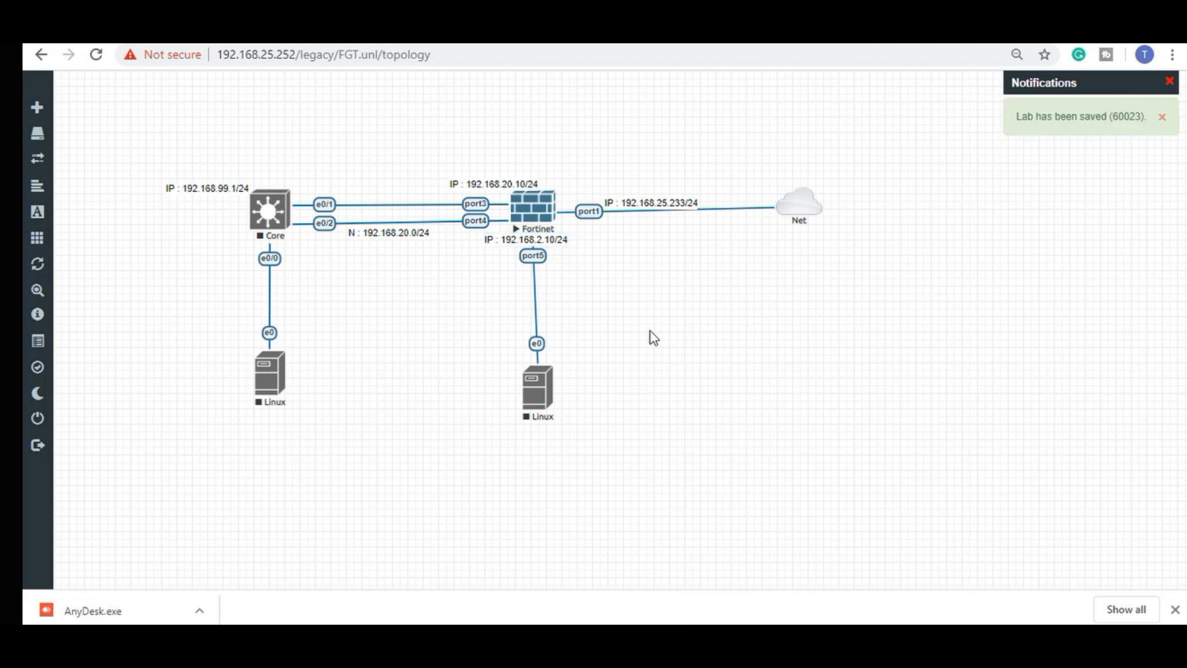
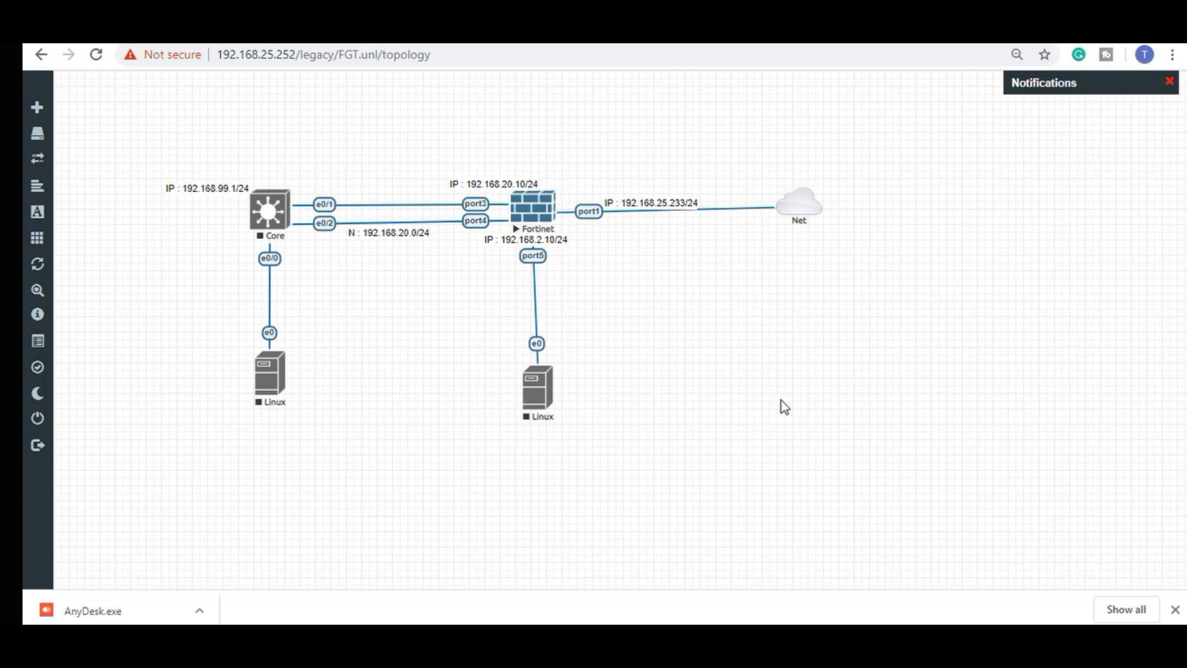
Switch between the FortiGate console and the topology, bringing the Fortinet console forward.
key("alt+Tab")
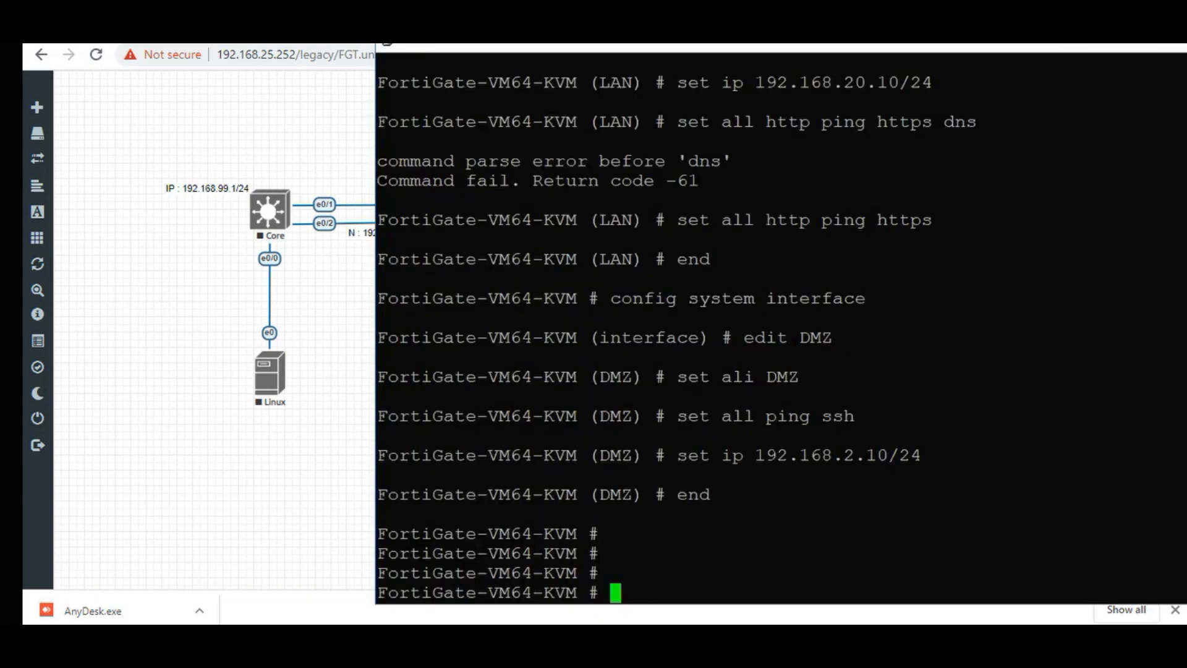
key("alt+Tab")
key("alt+Tab")
key("alt+Tab")
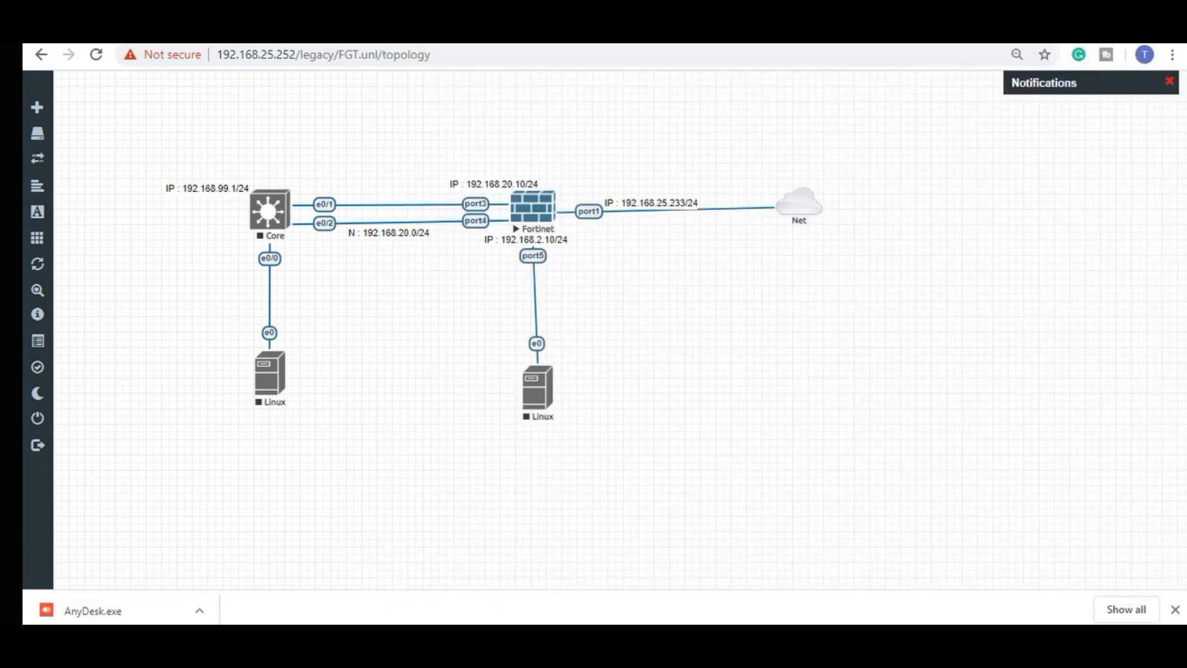
key("alt+Tab")
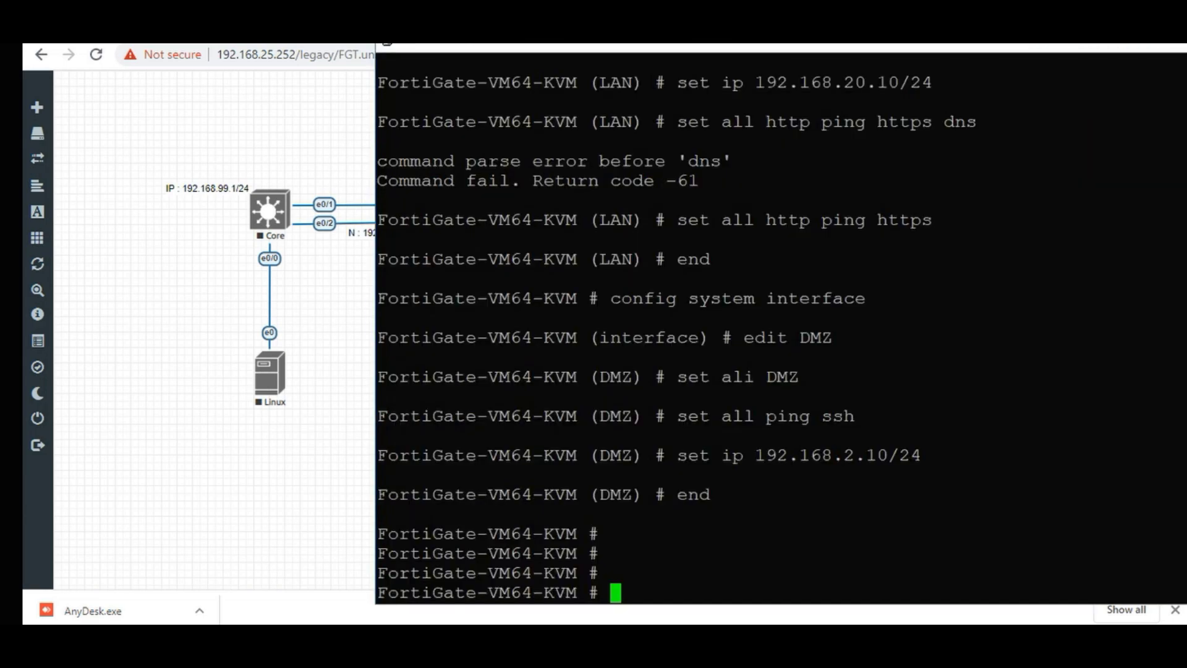
key("alt+Tab")
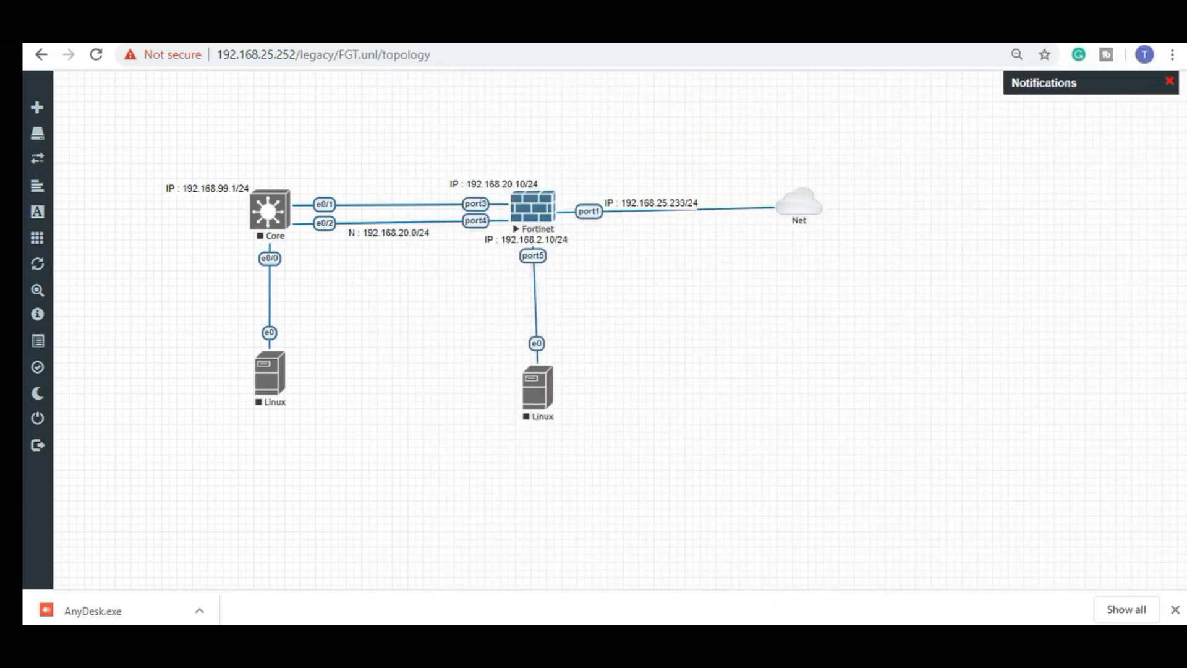
key("alt+Tab")
key("alt+Tab")
mouse_move(847, 622)
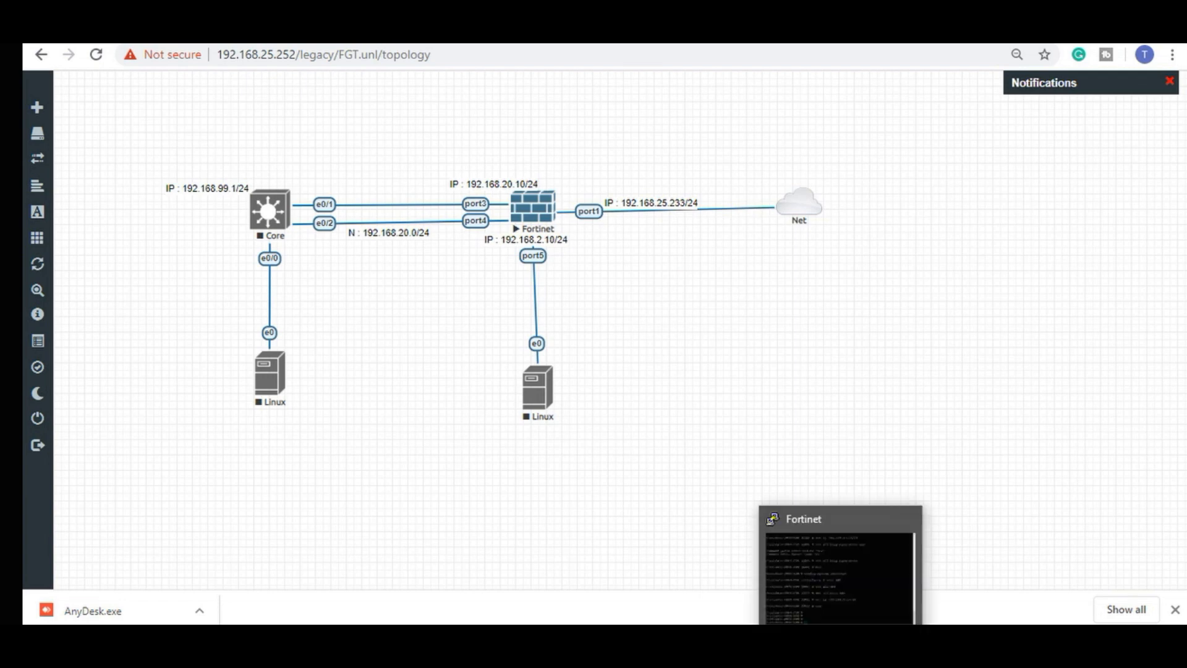
left_click(846, 621)
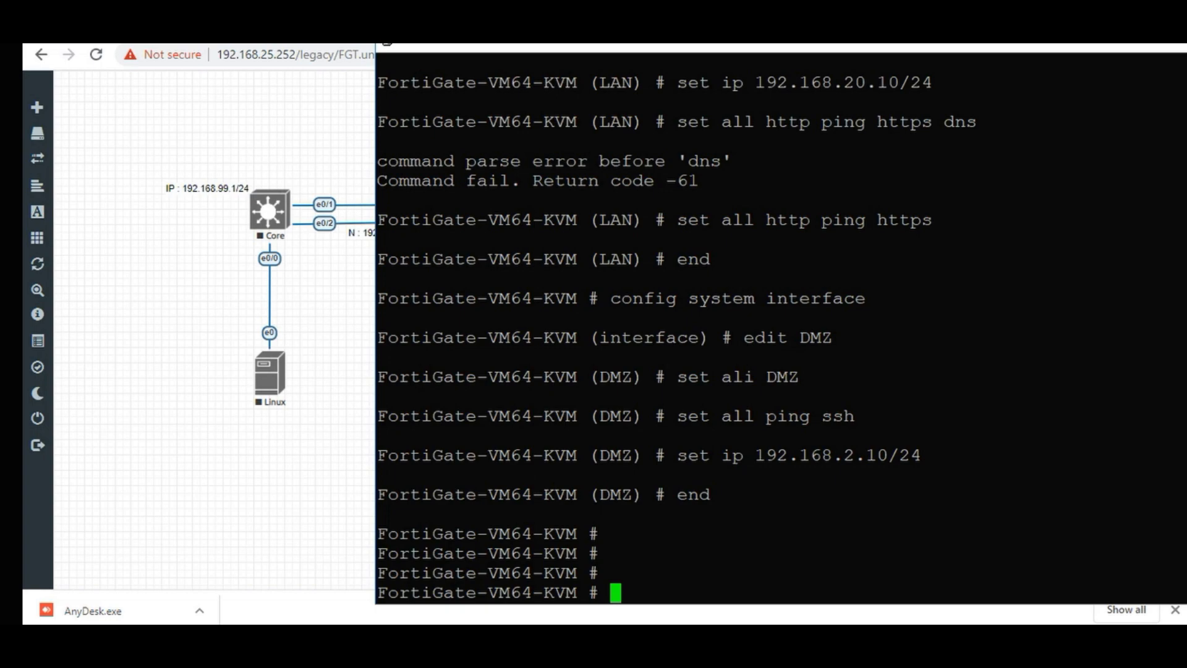
key("alt+Tab")
key("alt+Tab")
Add fresh prompt lines and start the config command at the FortiGate console.
key("Return")
key("Return")
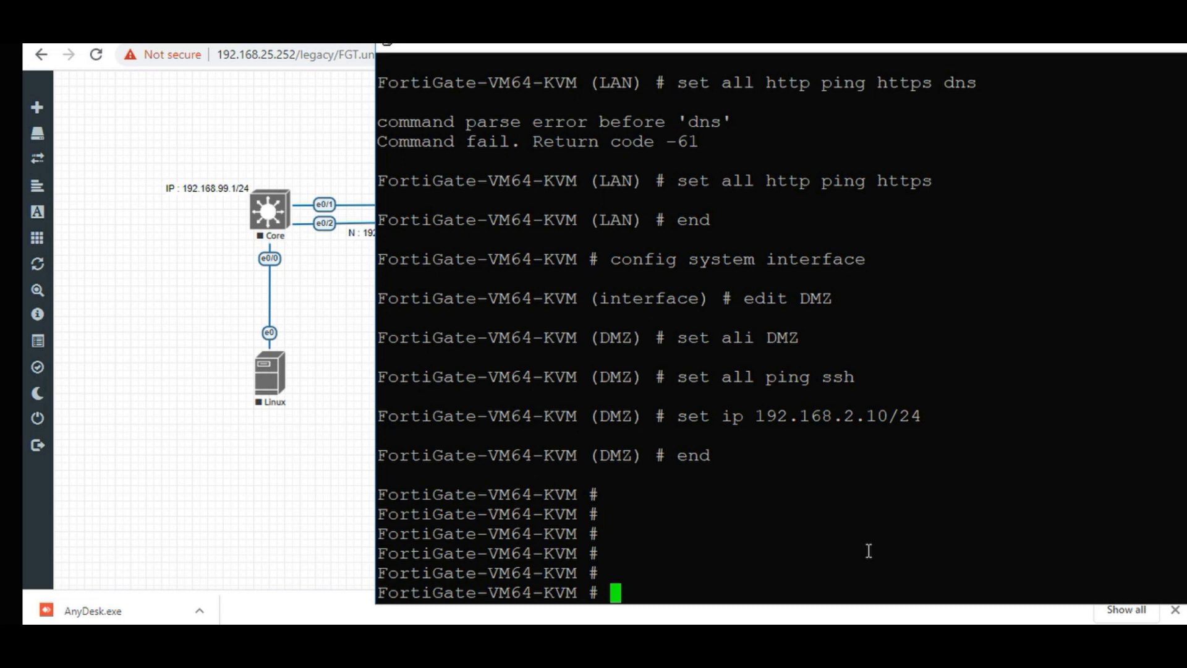
type("co")
key("Tab")
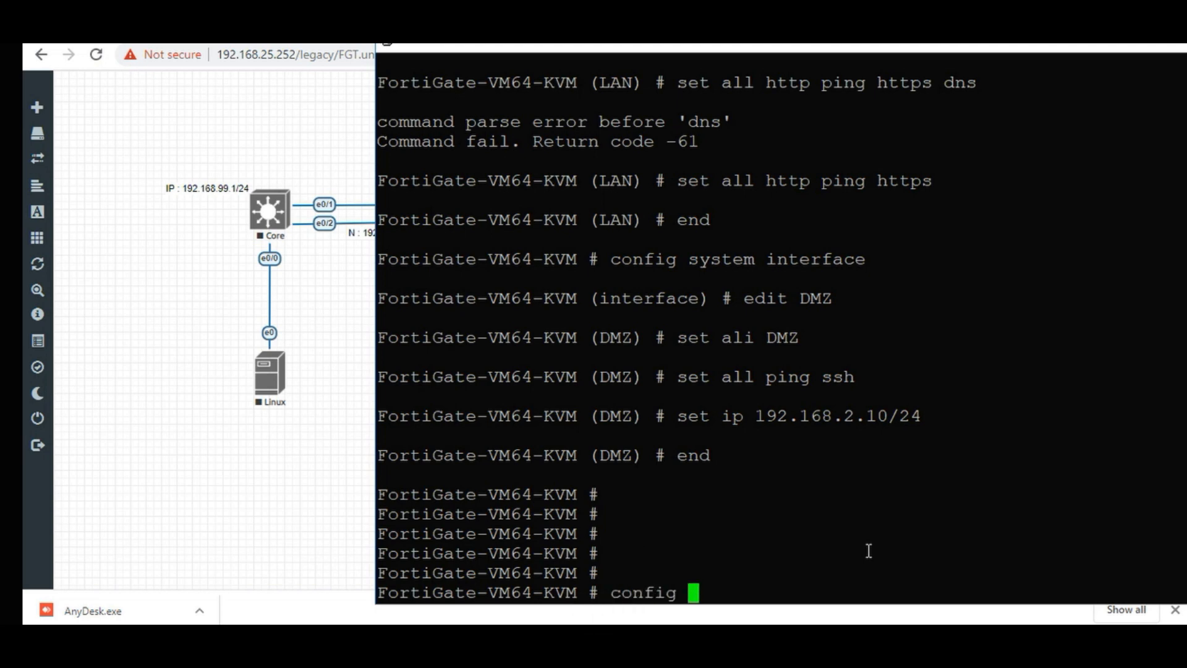
Enter config firewall policy and create new policy entry 1 with edit 1.
type("fir")
key("Tab")
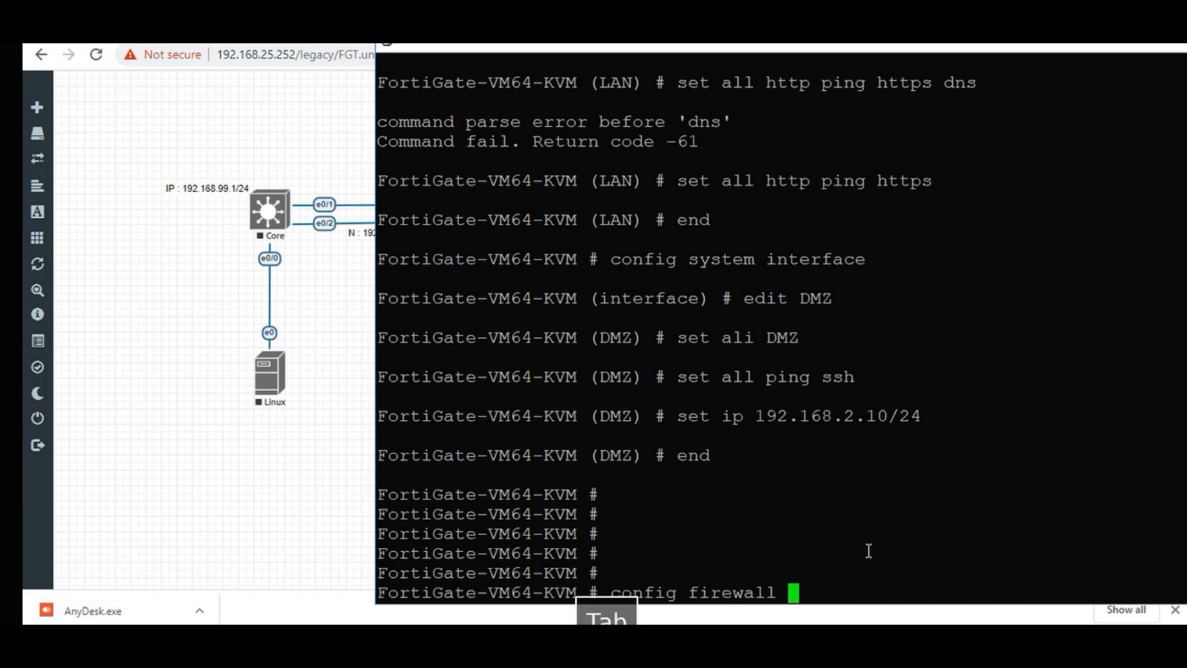
type("po")
key("Tab")
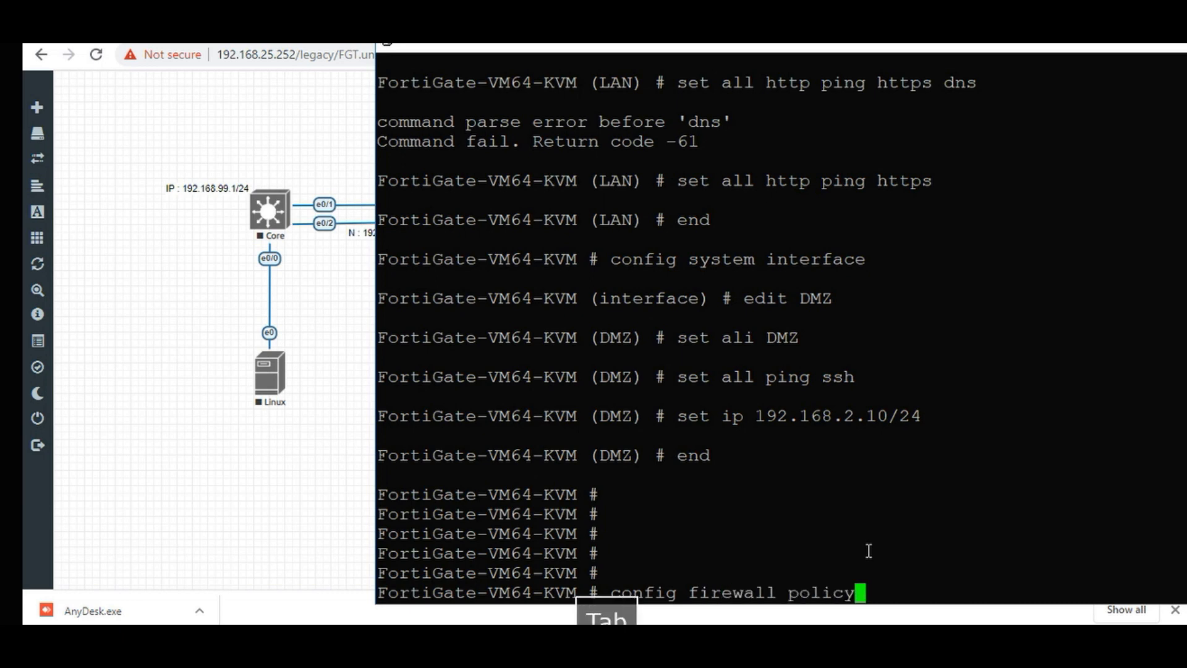
key("Return")
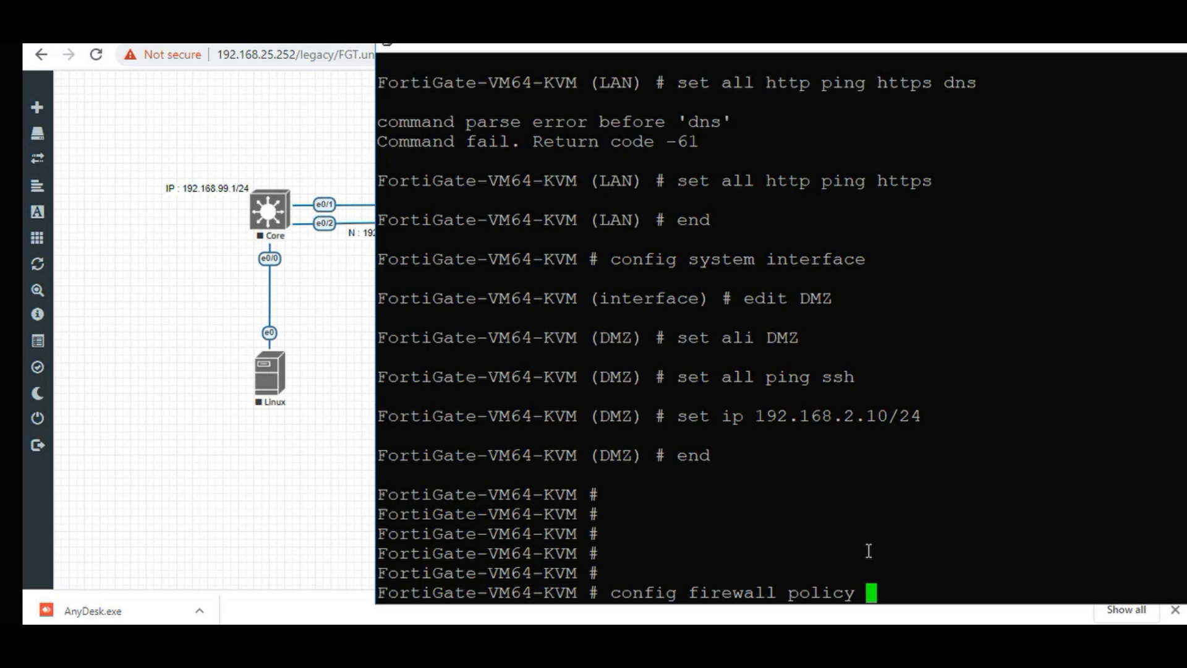
key("Return")
type("e")
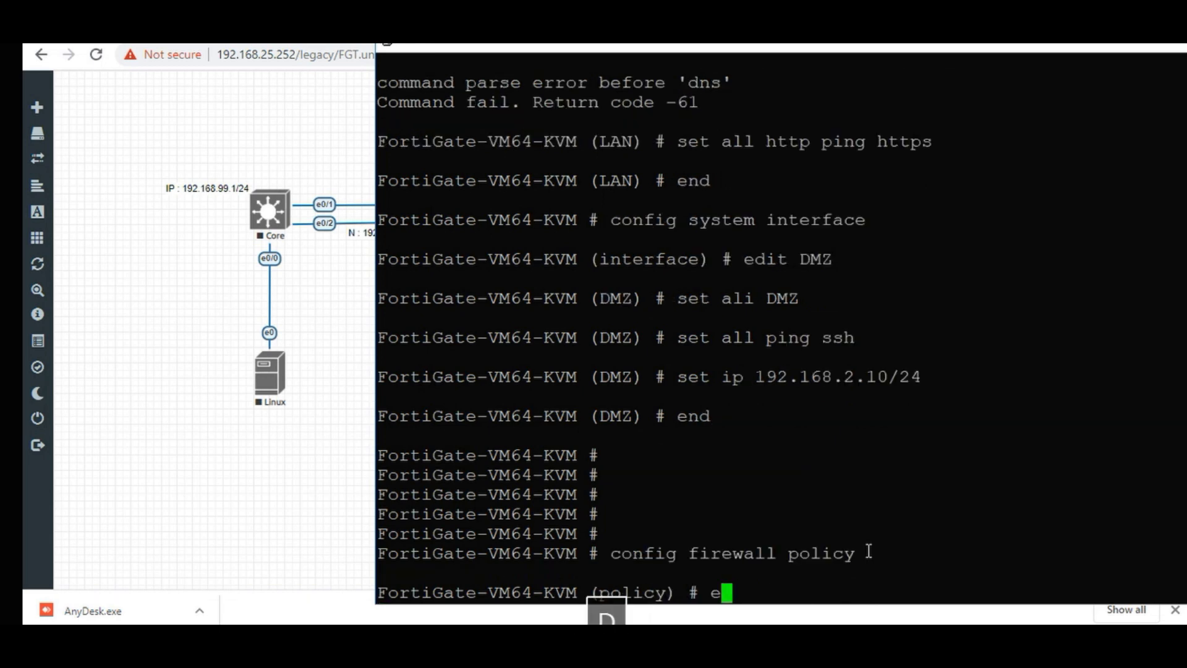
type("dit 1")
key("Tab")
type("1")
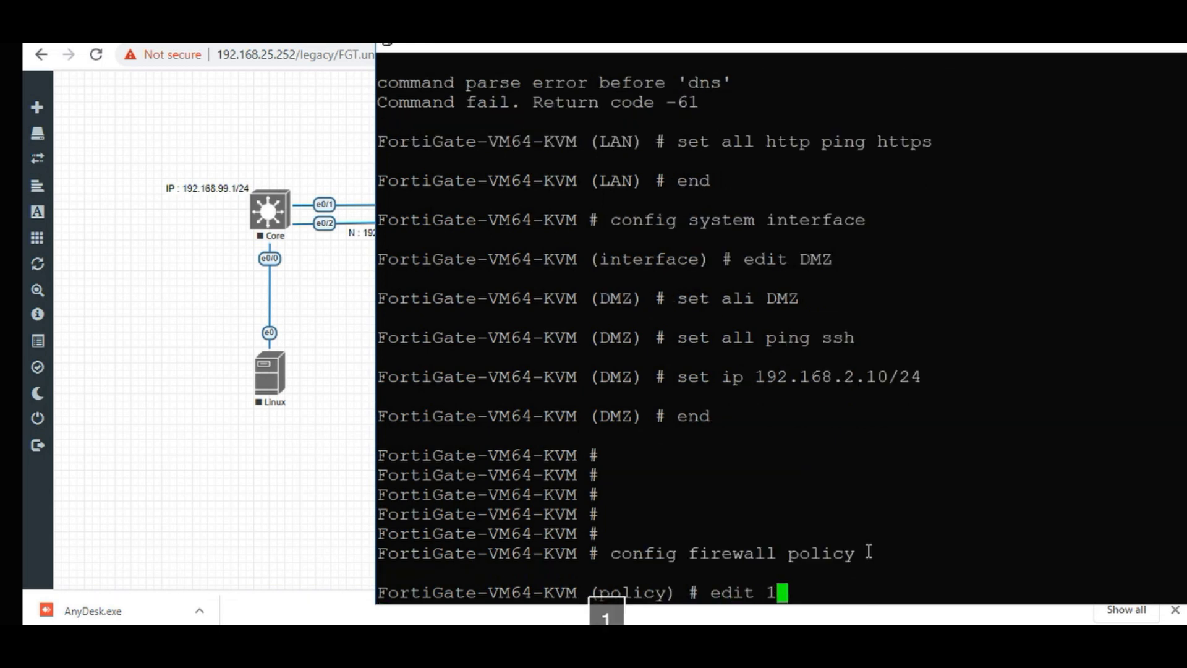
key("Return")
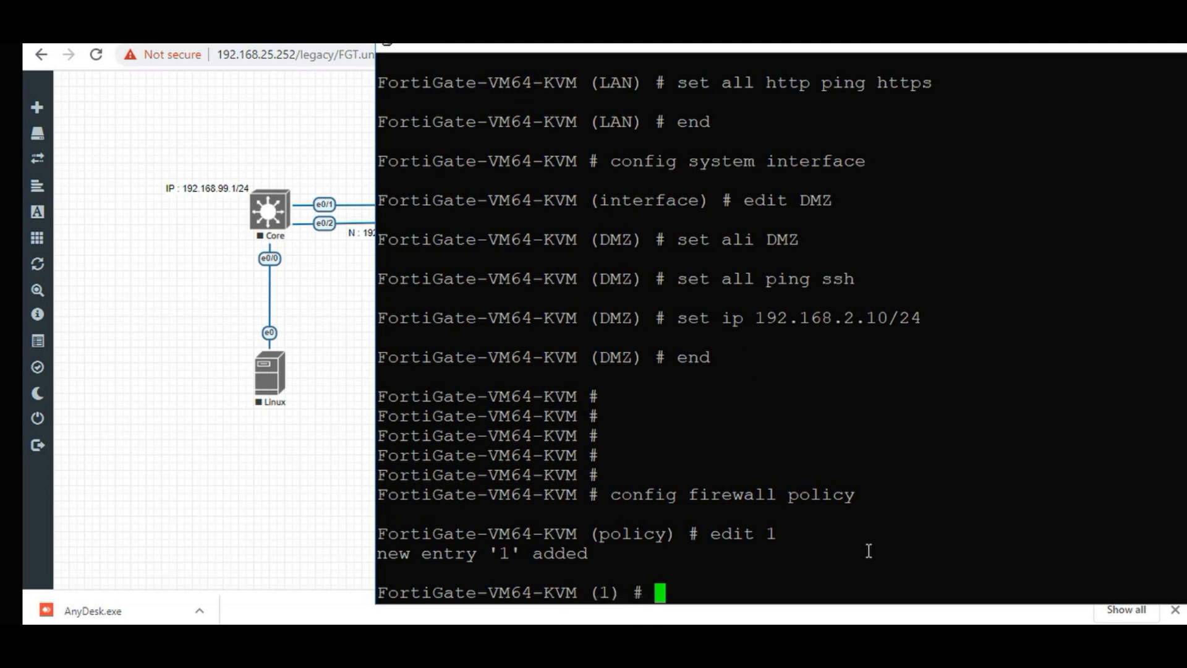
Name policy 1 "LAN to WAN" with set name.
type("set")
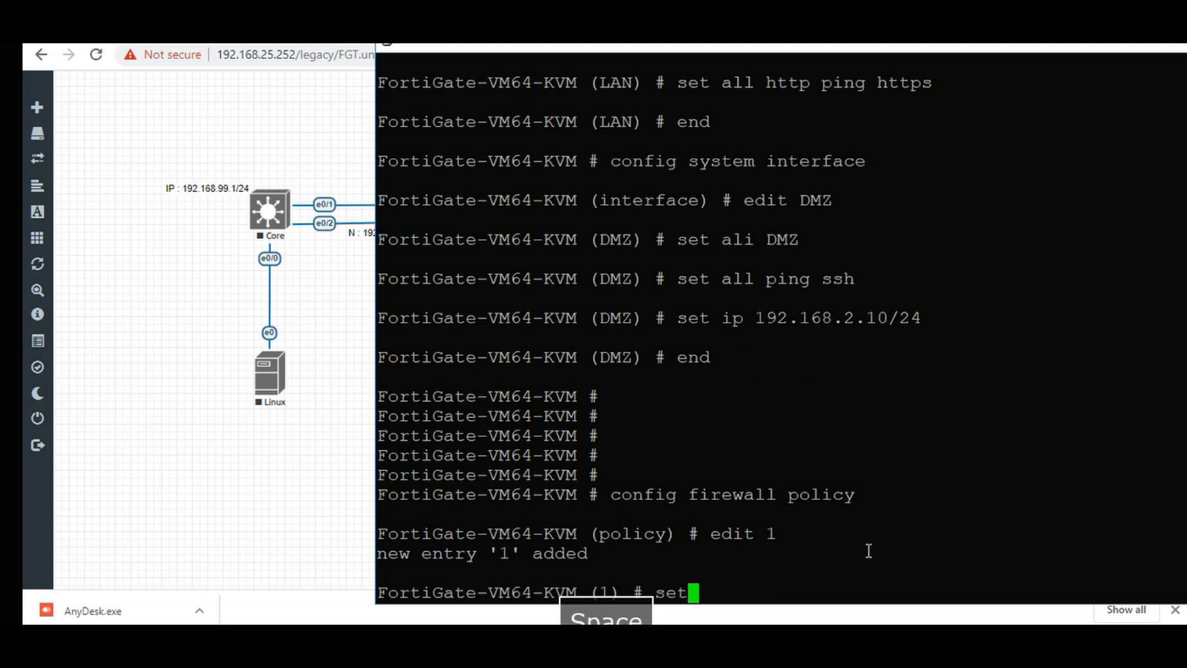
type(" name")
key("Tab")
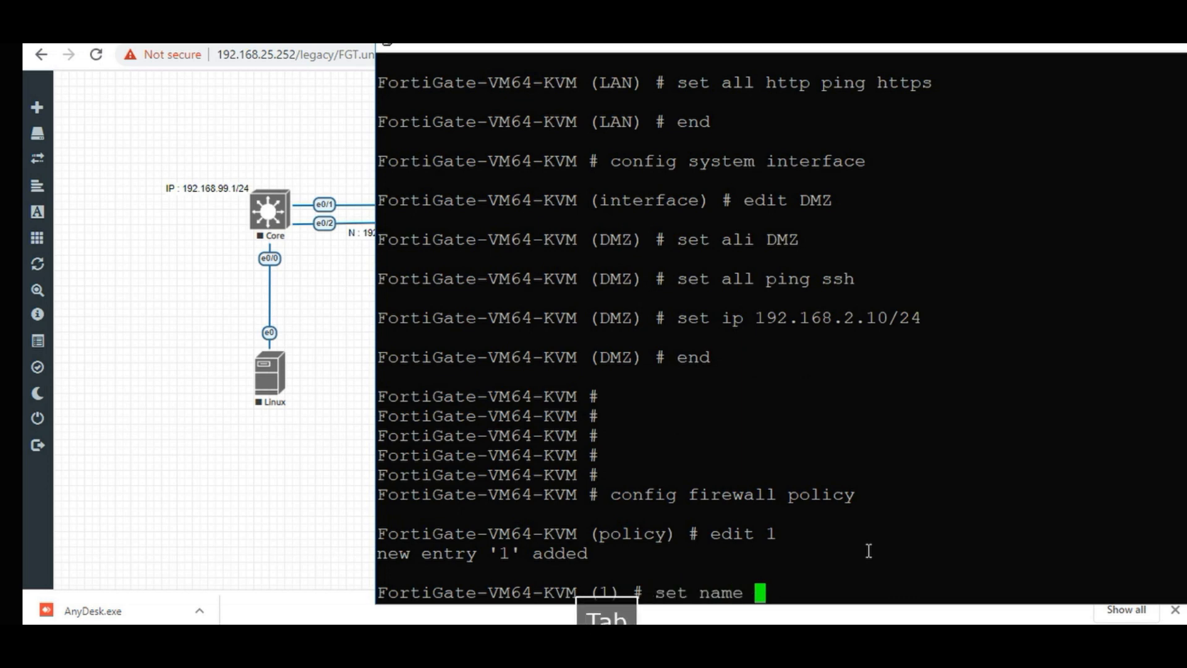
type("\"LA")
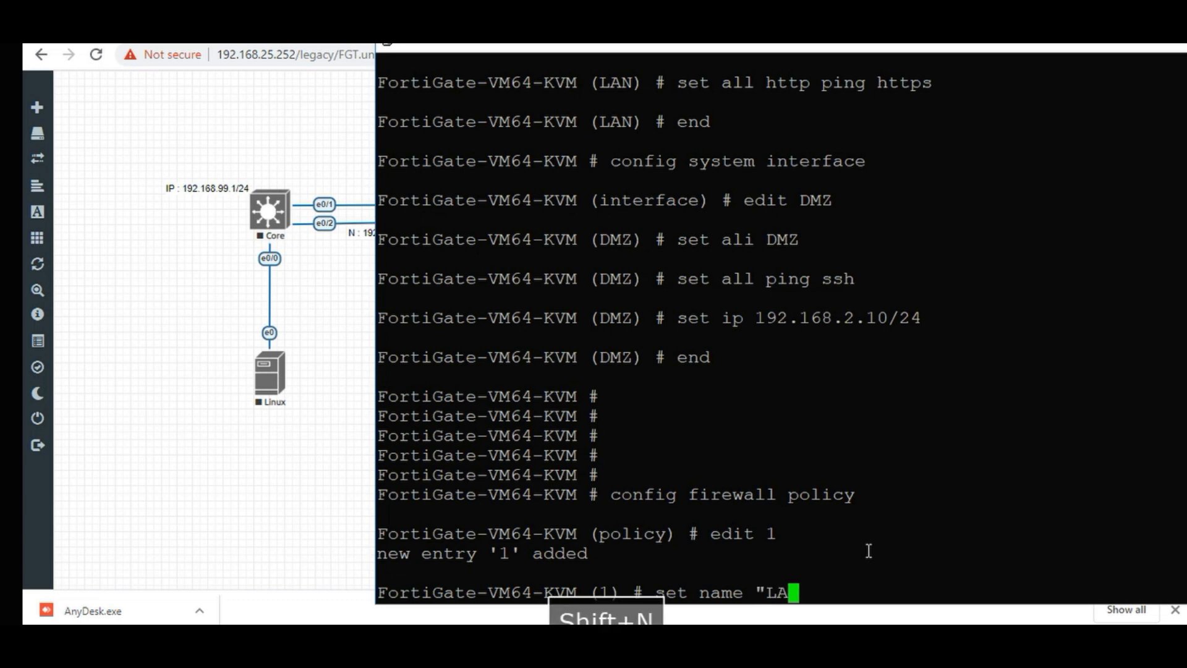
type("N to ")
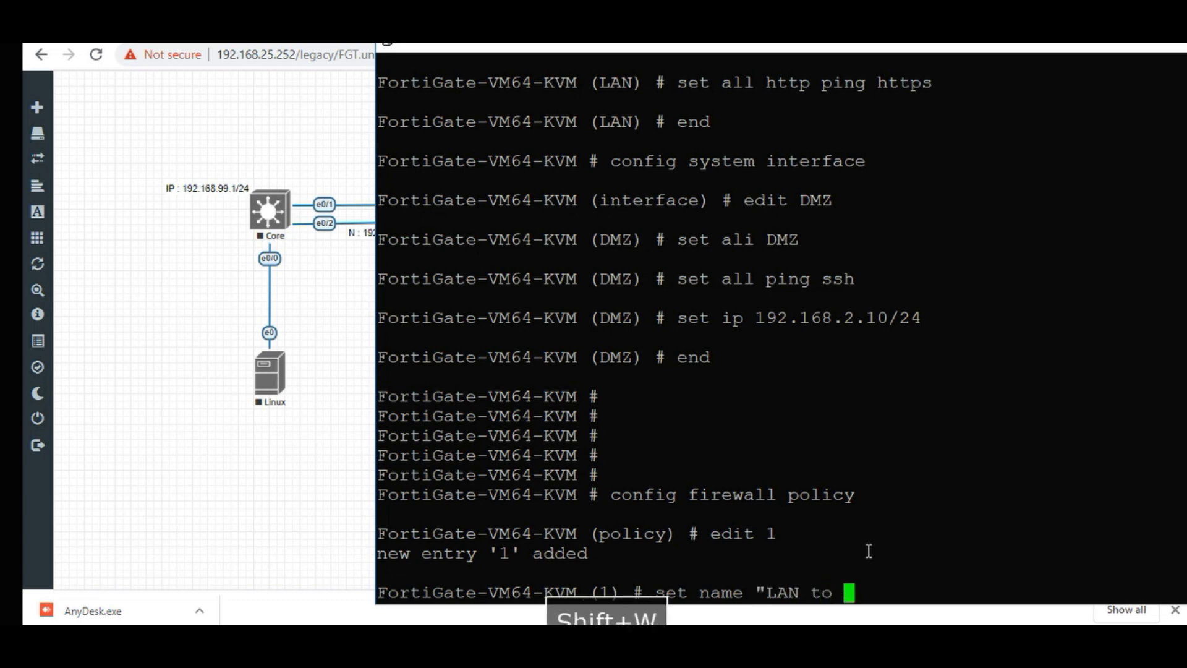
type("WAN\"")
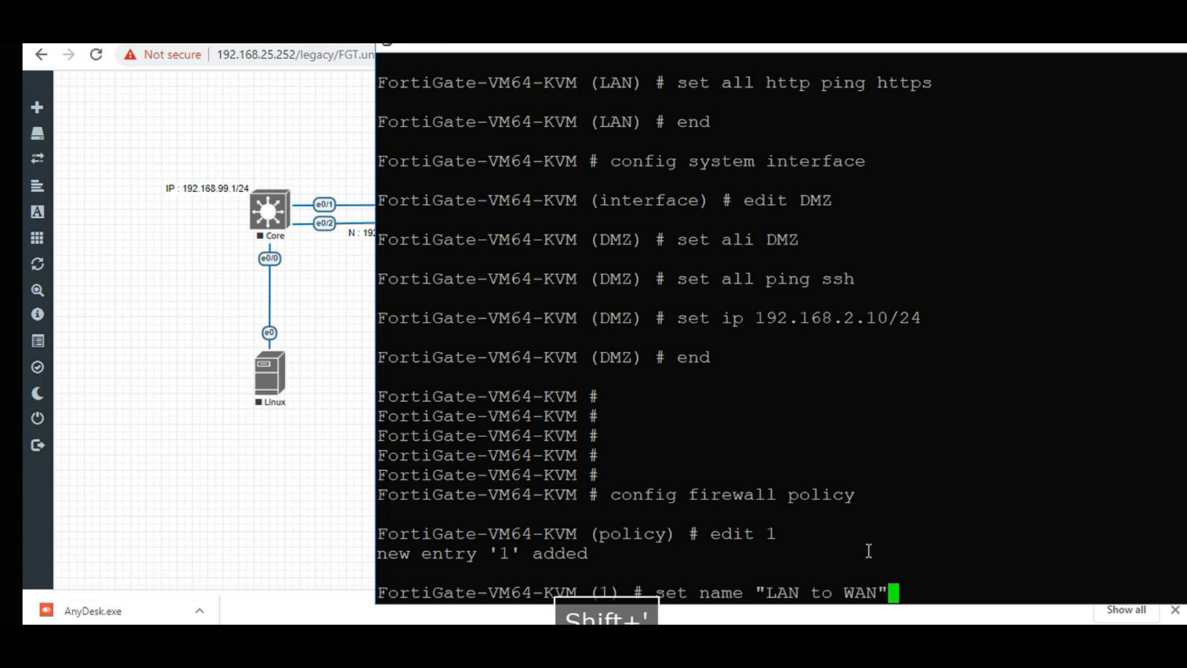
key("Return")
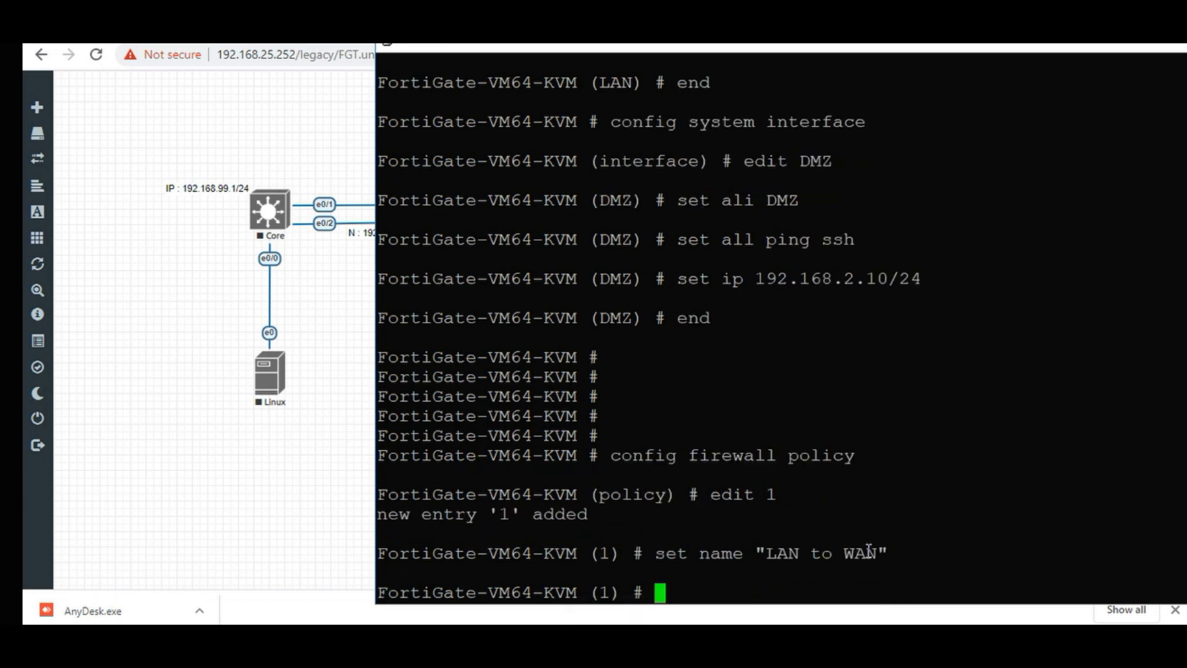
Set policy 1's source interface to LAN and destination interface to WAN.
type("set ")
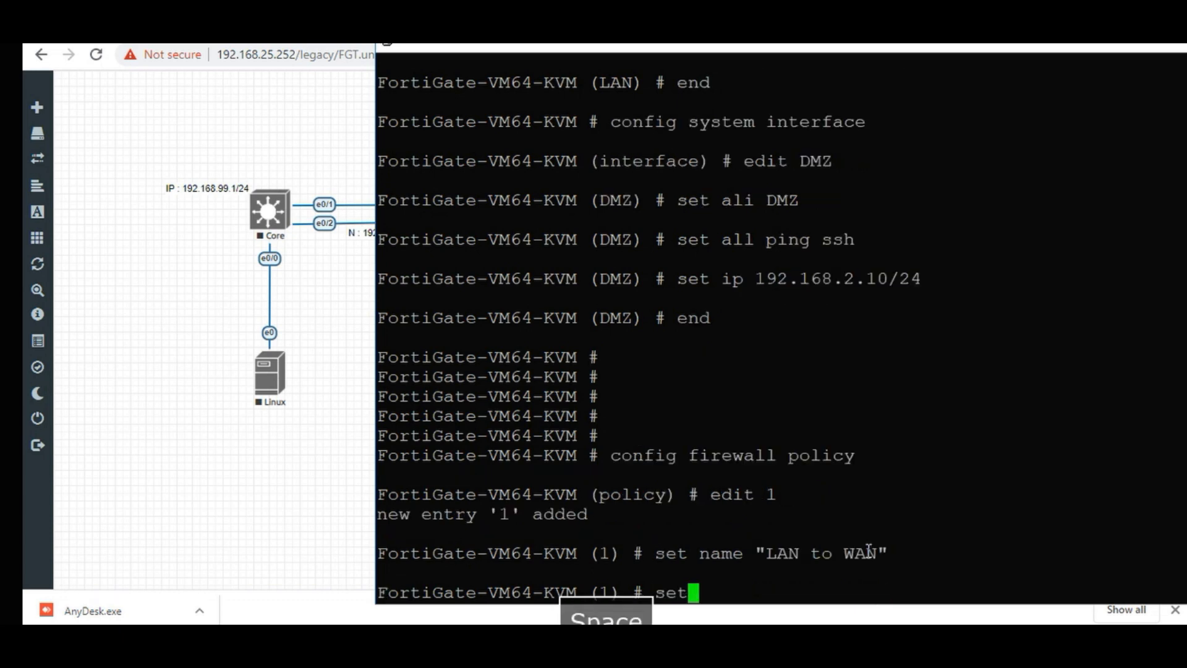
type("srcintf ")
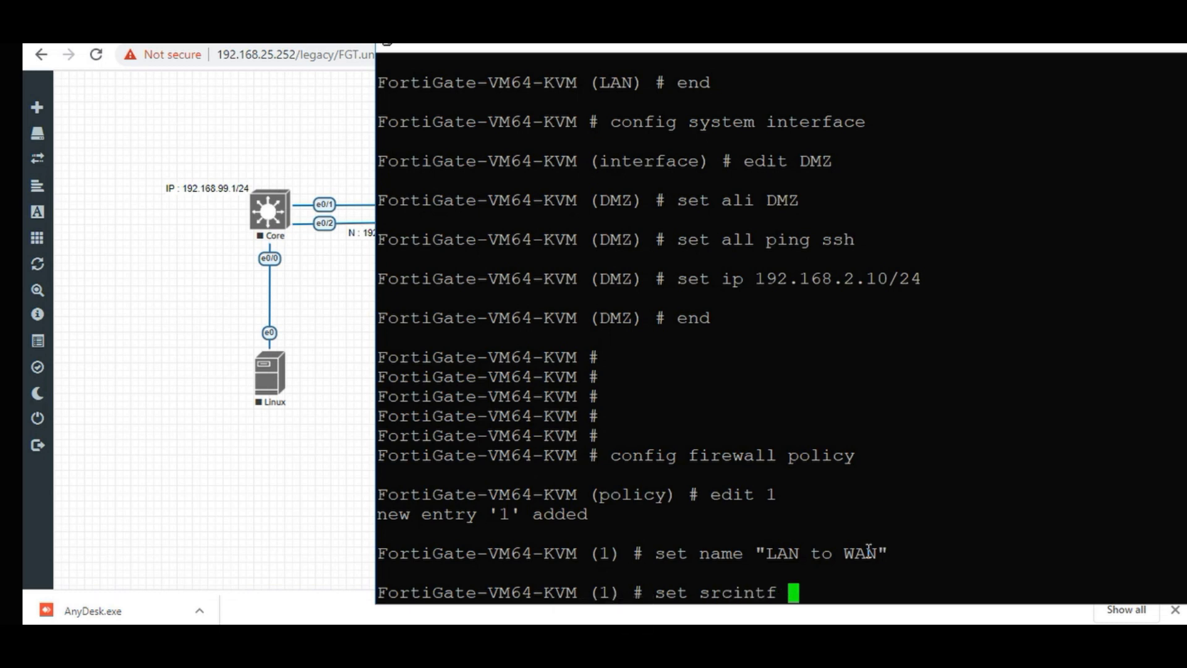
type("a")
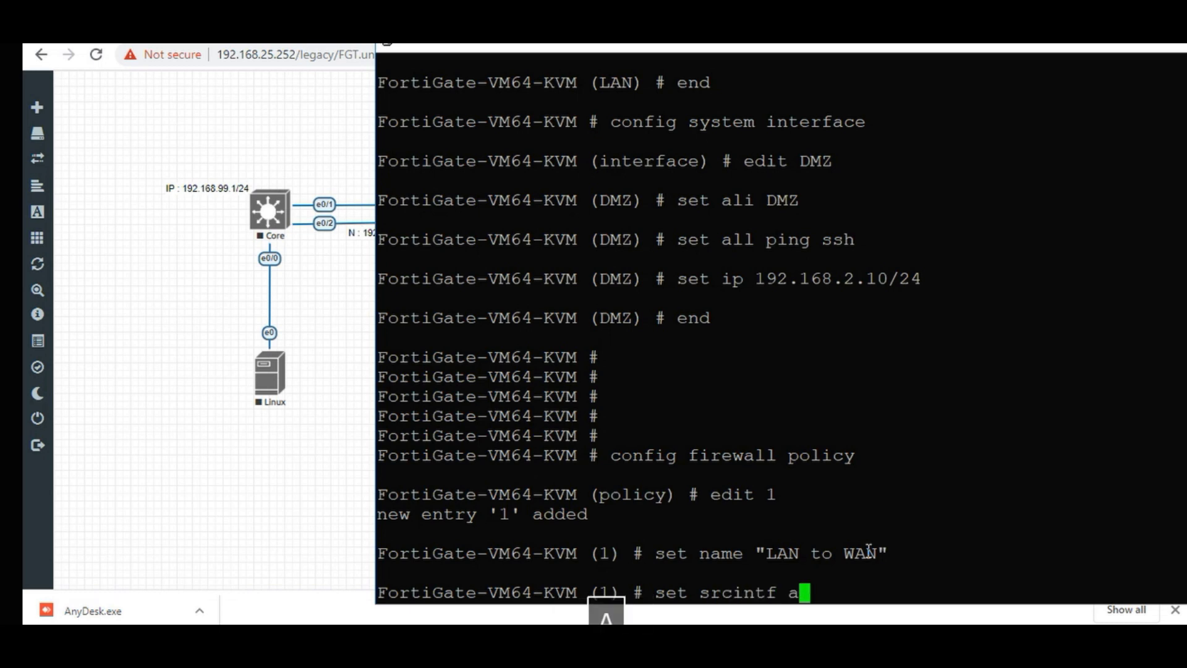
key("BackSpace")
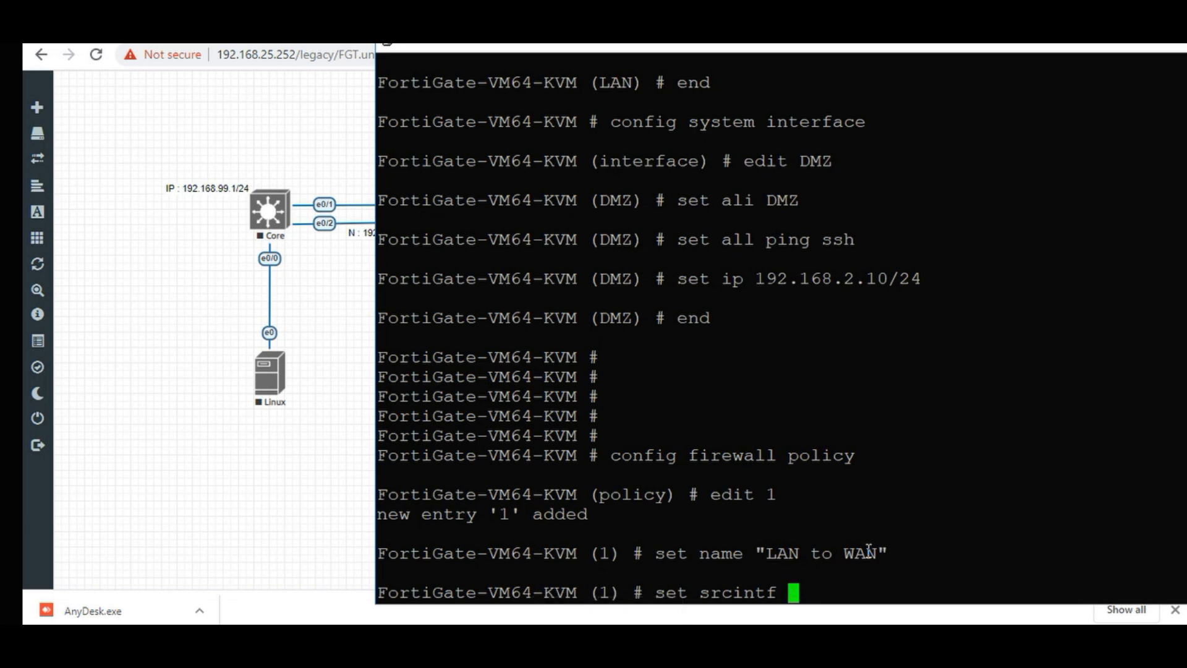
type("LAN")
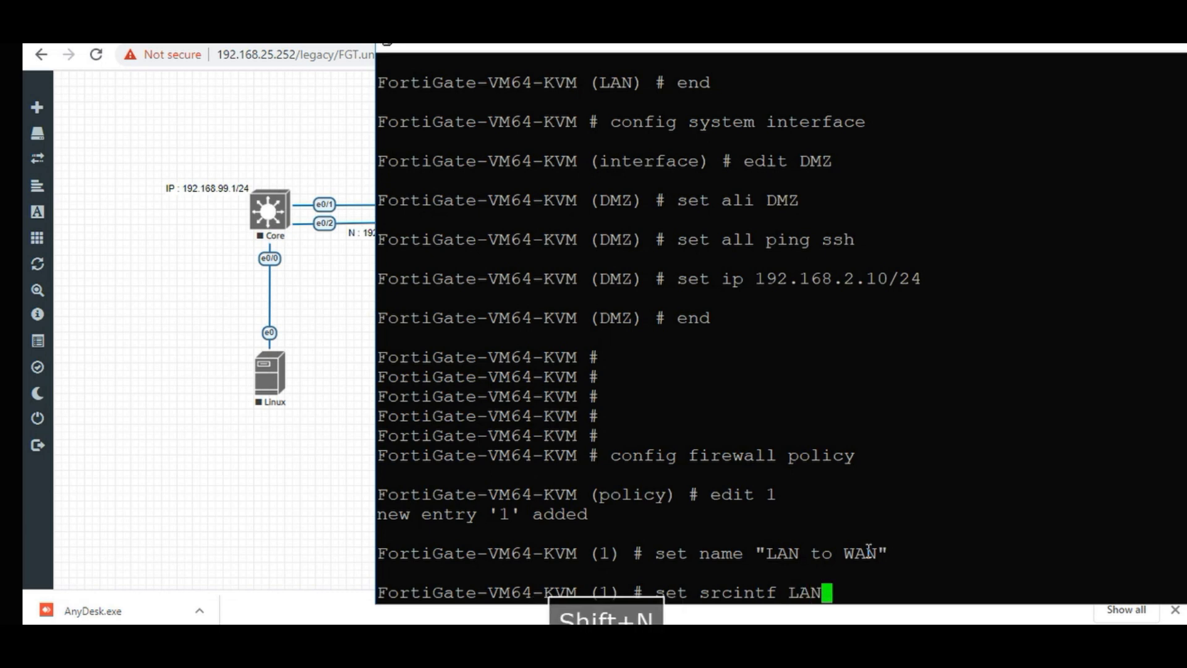
key("Return")
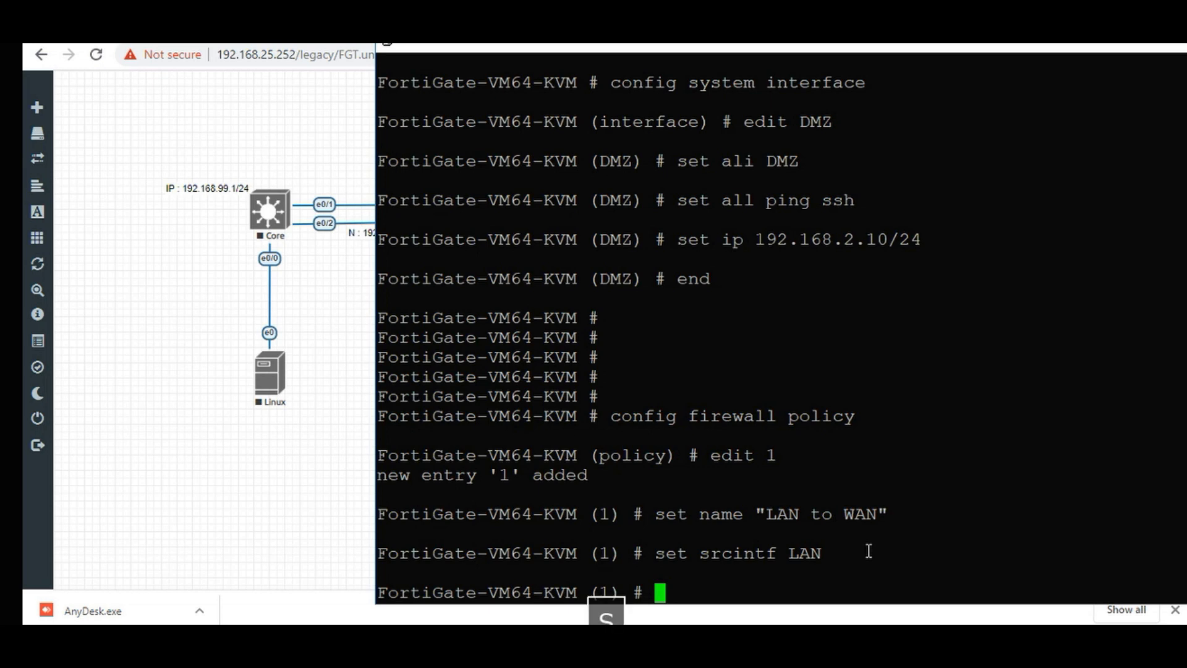
type("s")
key("Tab")
type("det")
key("BackSpace")
key("BackSpace")
key("BackSpace")
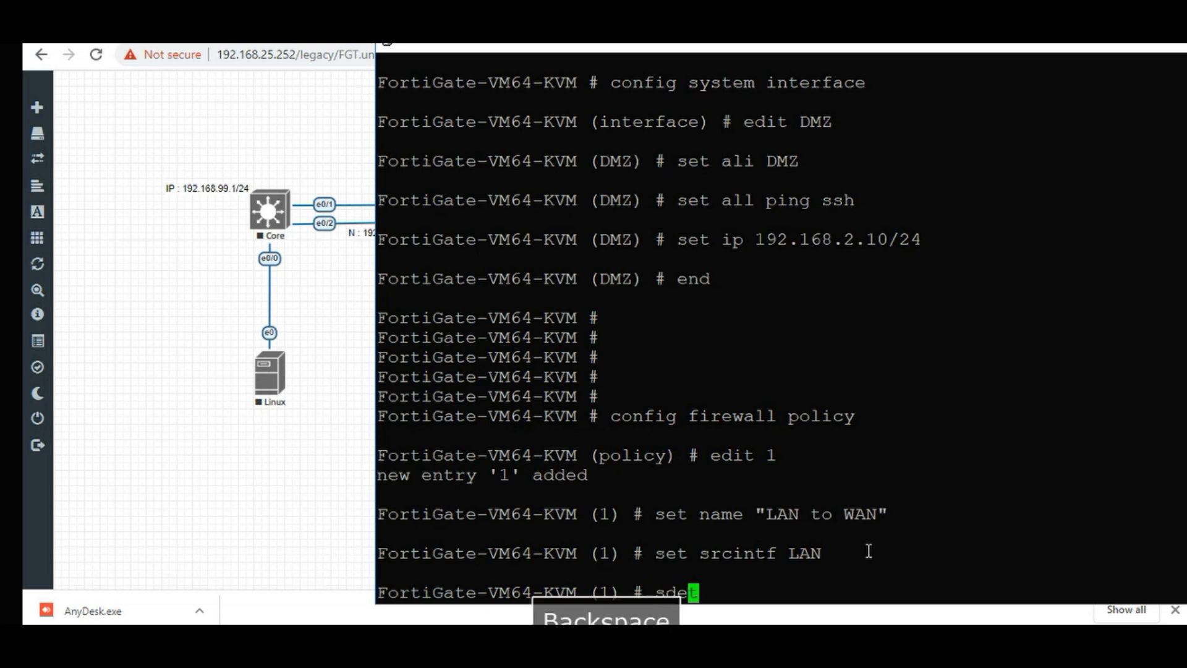
type("e")
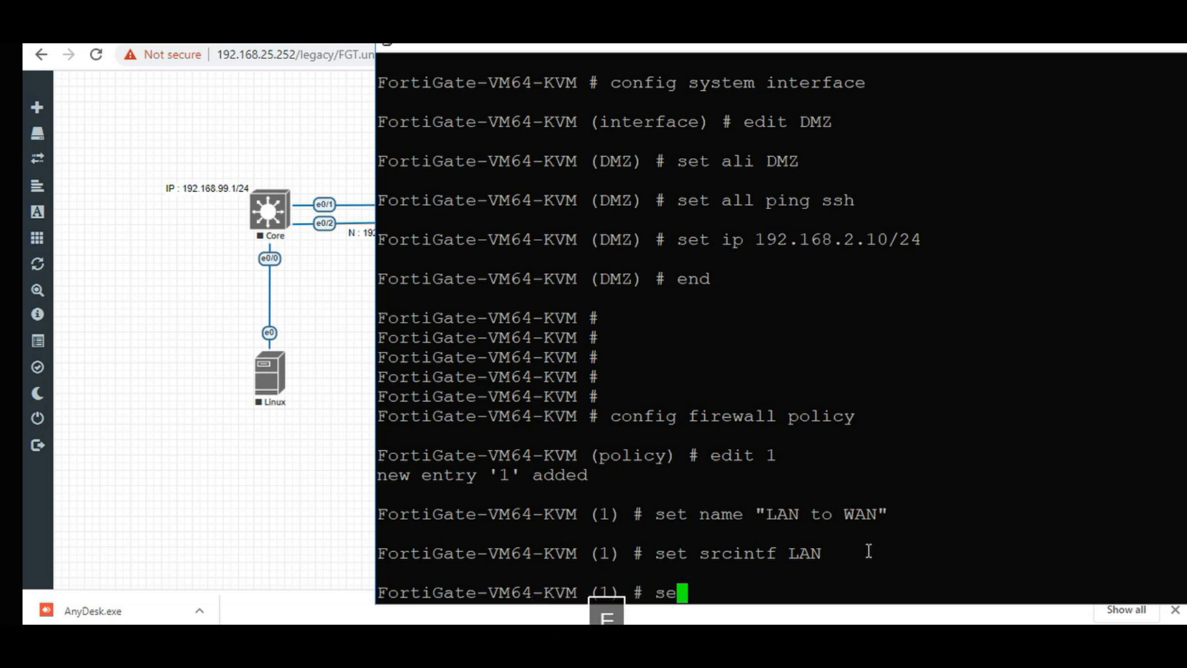
type("t")
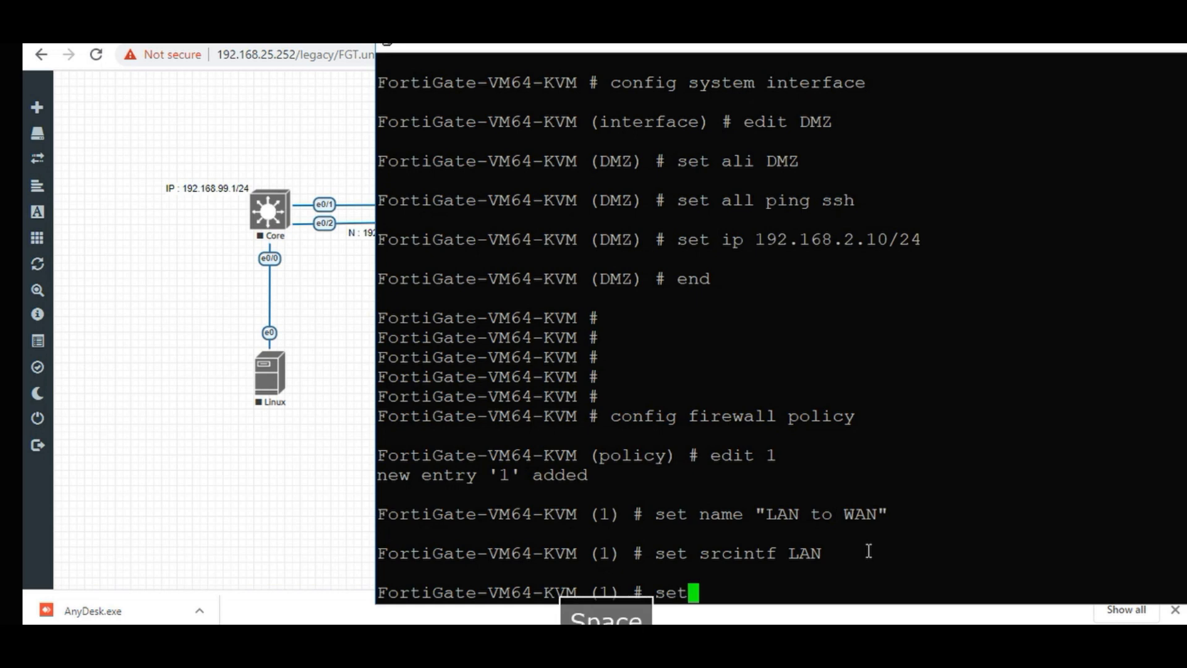
type(" dst")
key("Tab")
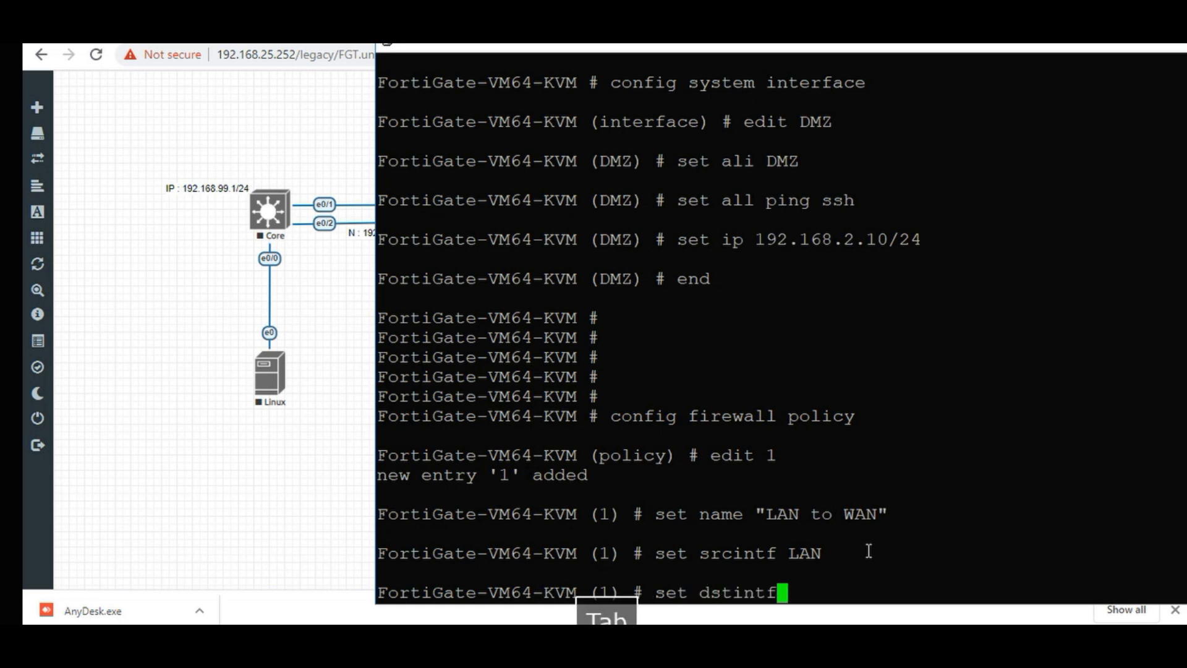
type("WAN")
key("Return")
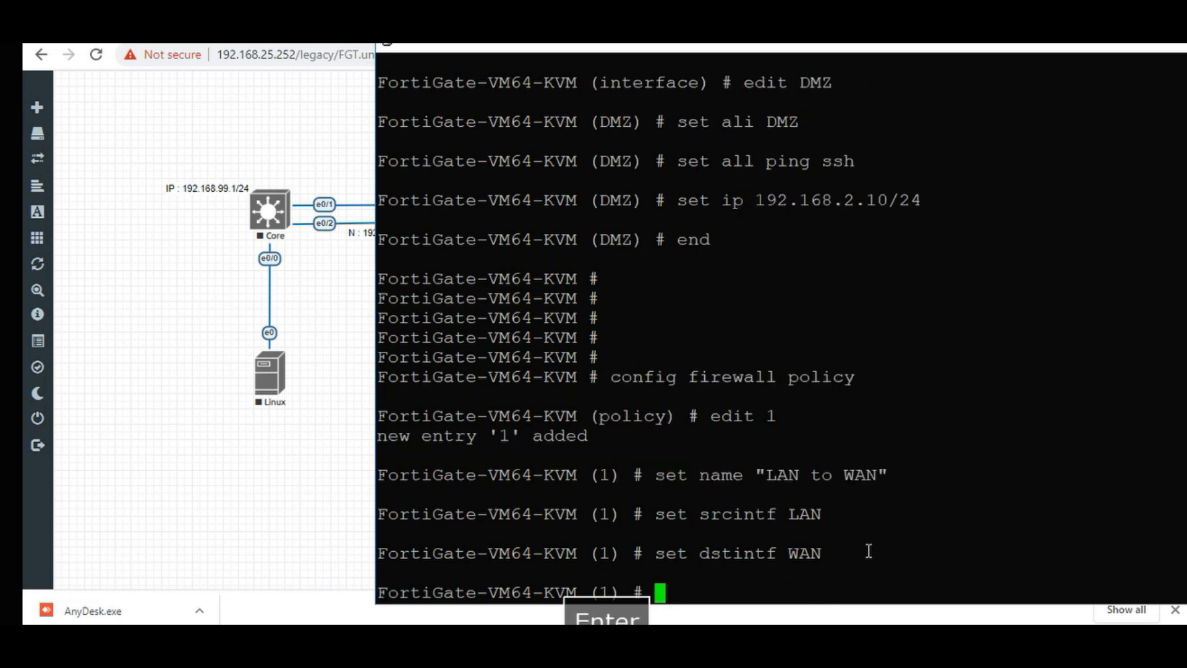
Set the policy's source address and destination address both to all.
type("se")
key("Tab")
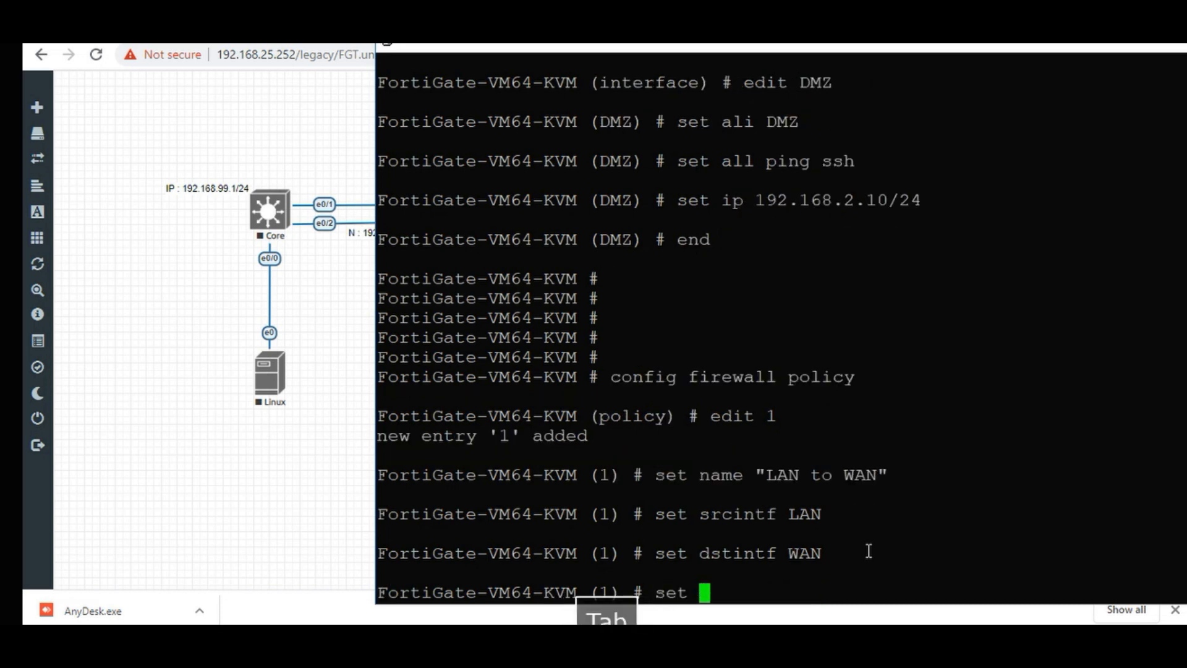
type("src")
key("Tab")
key("Tab")
key("space")
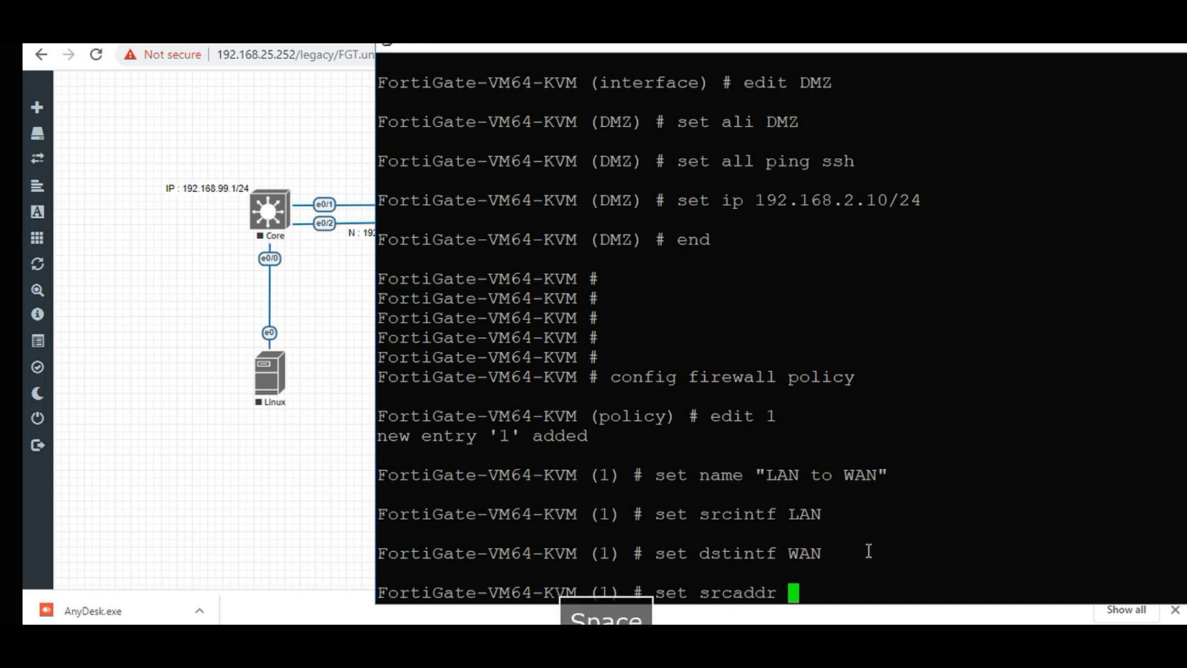
type("all")
key("Return")
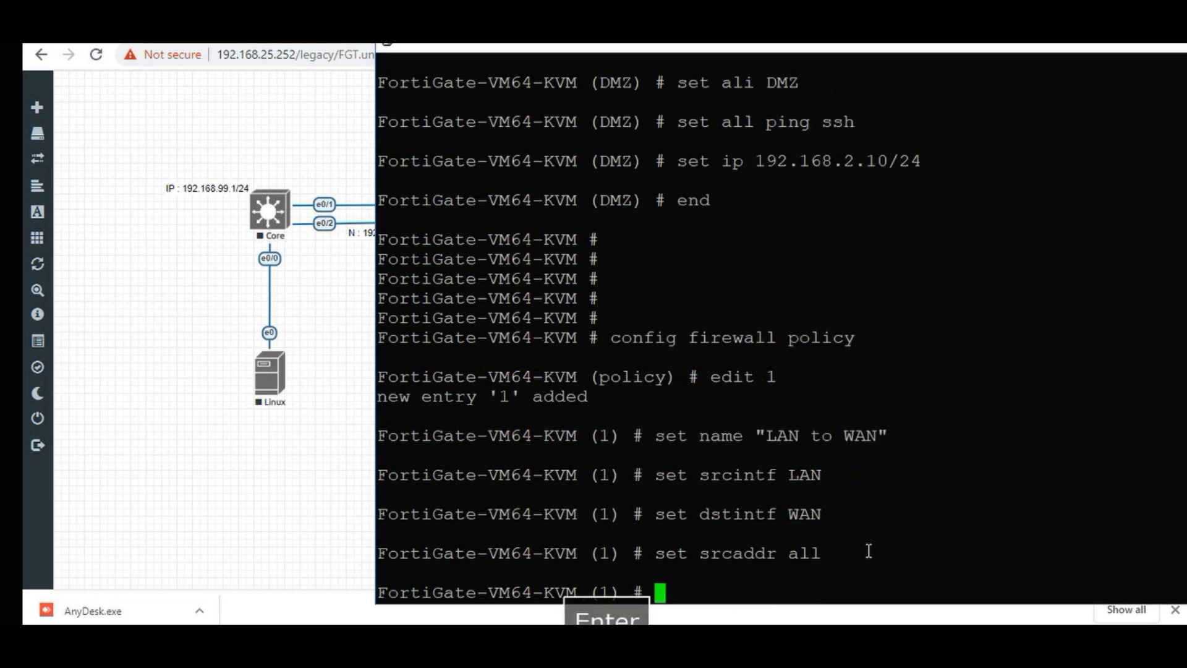
type("set dst")
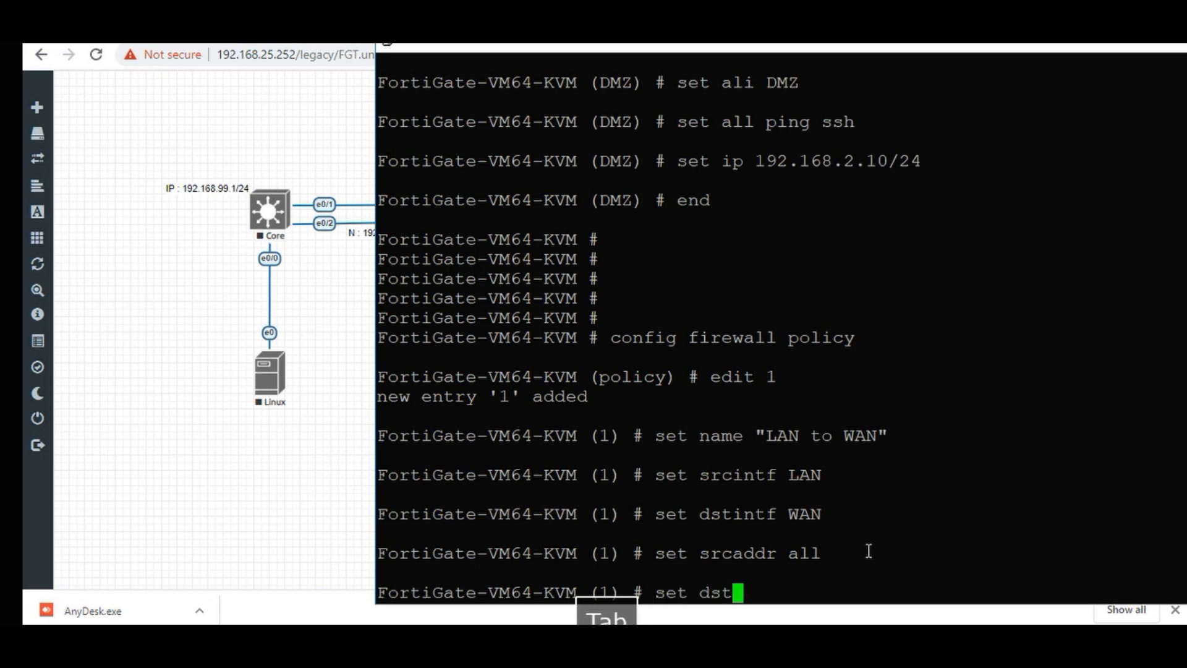
key("Tab")
key("Tab")
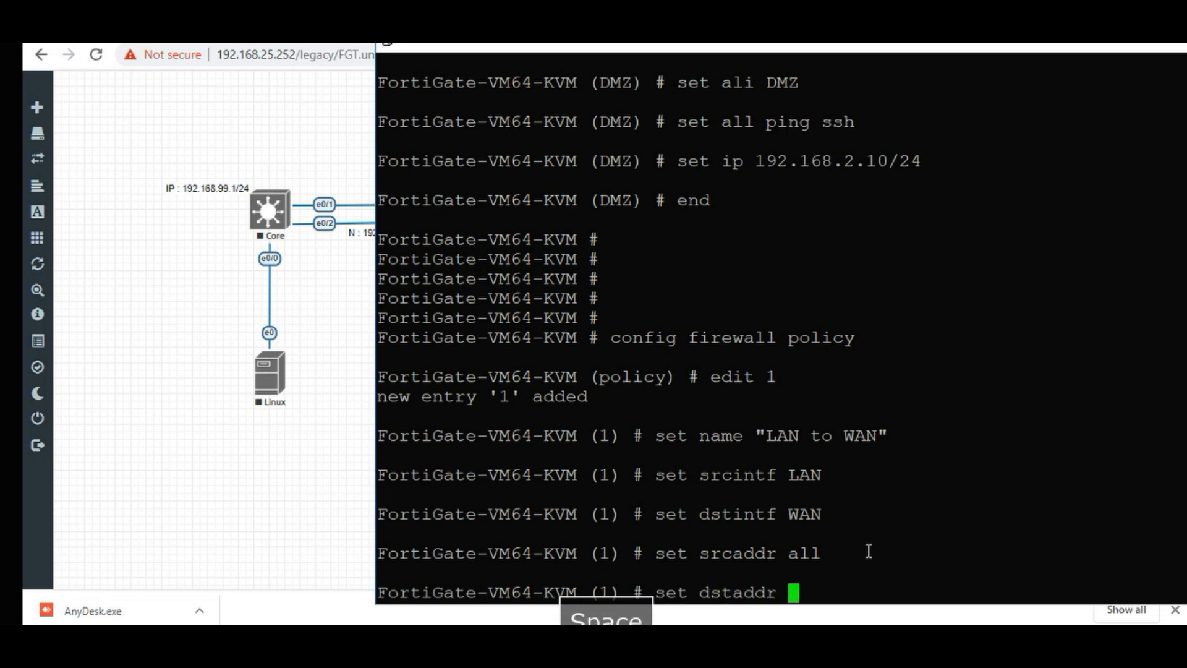
type("all")
key("Return")
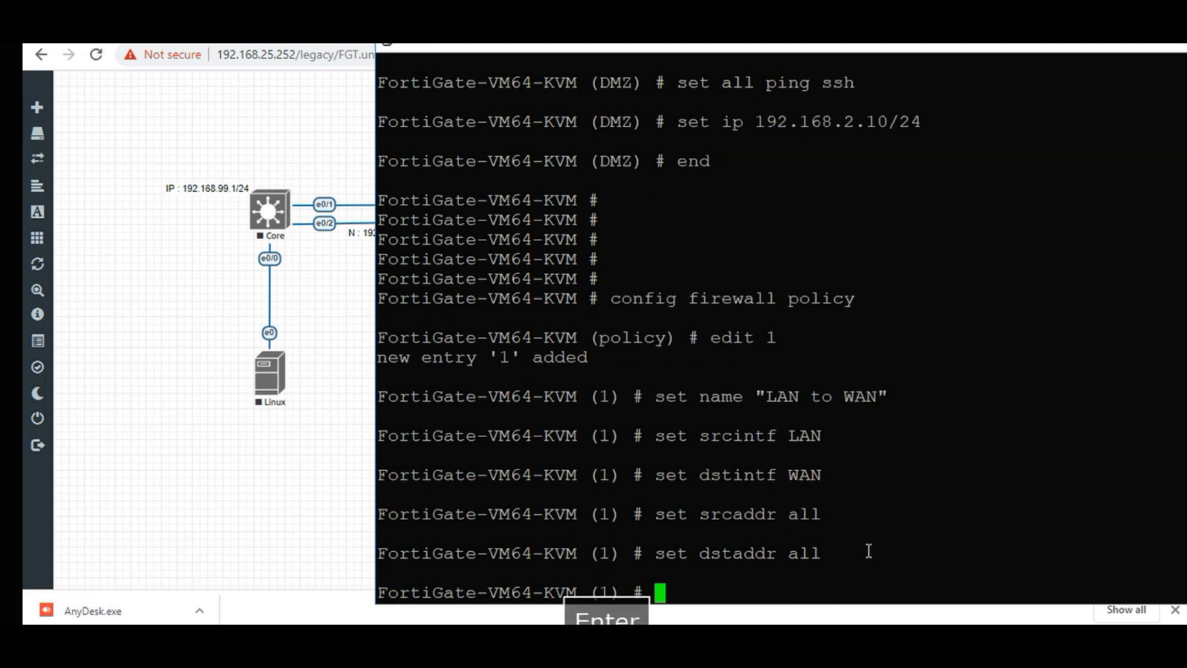
Set the policy schedule to always.
type("set sc")
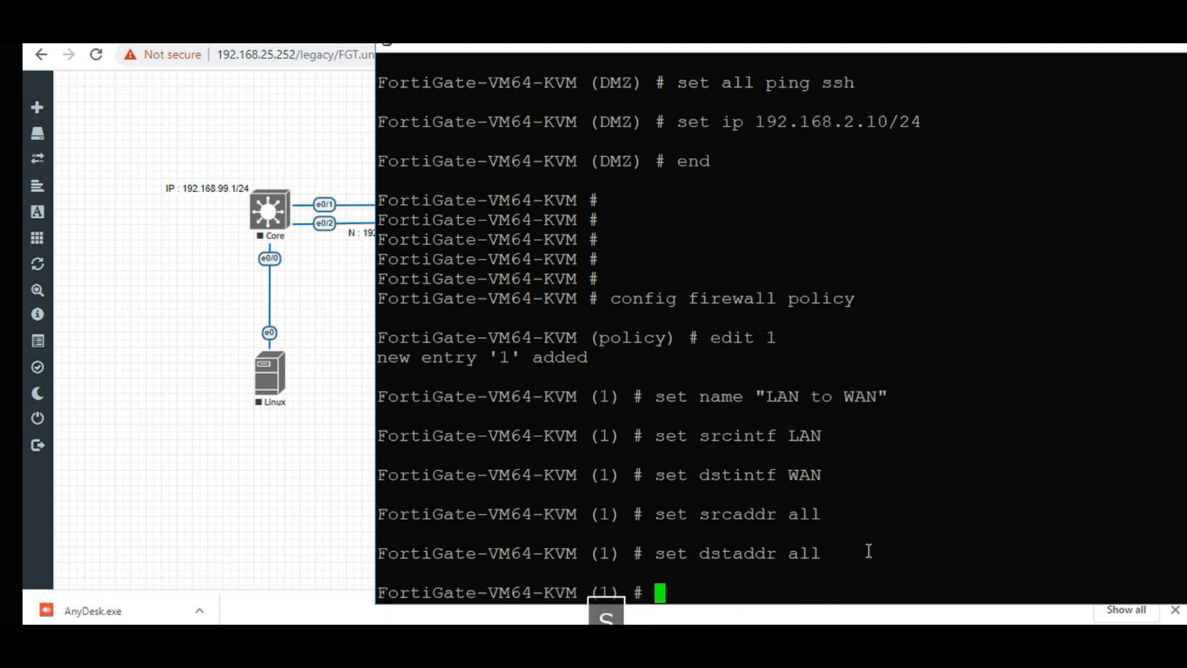
type("h")
key("Tab")
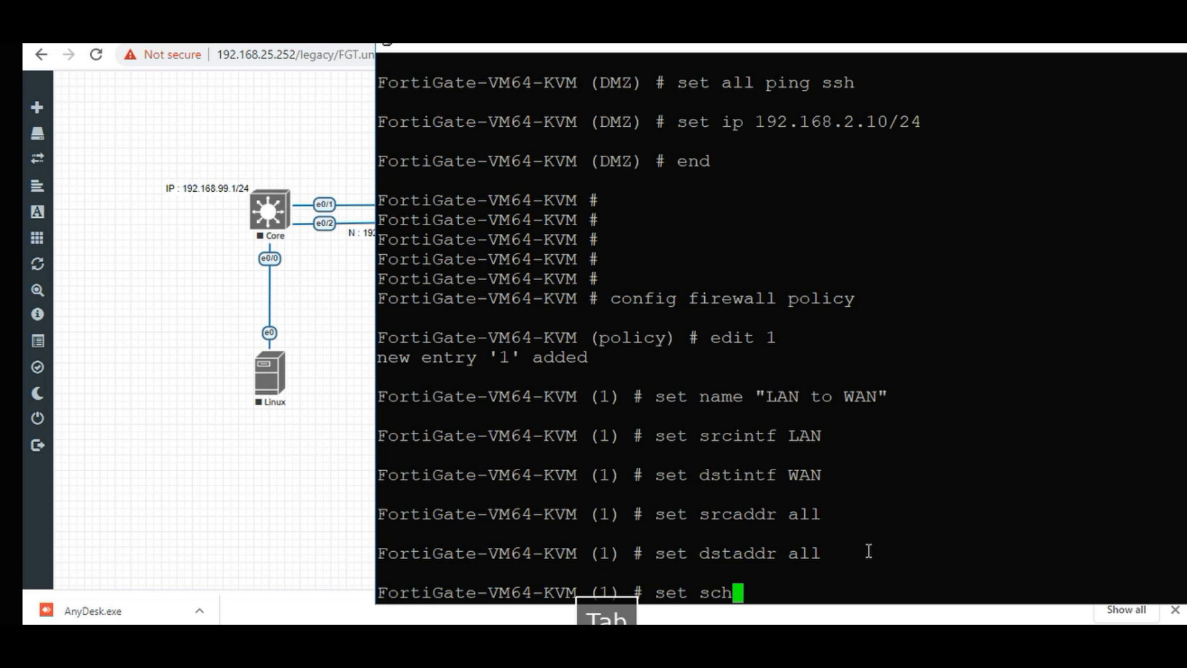
type("alw")
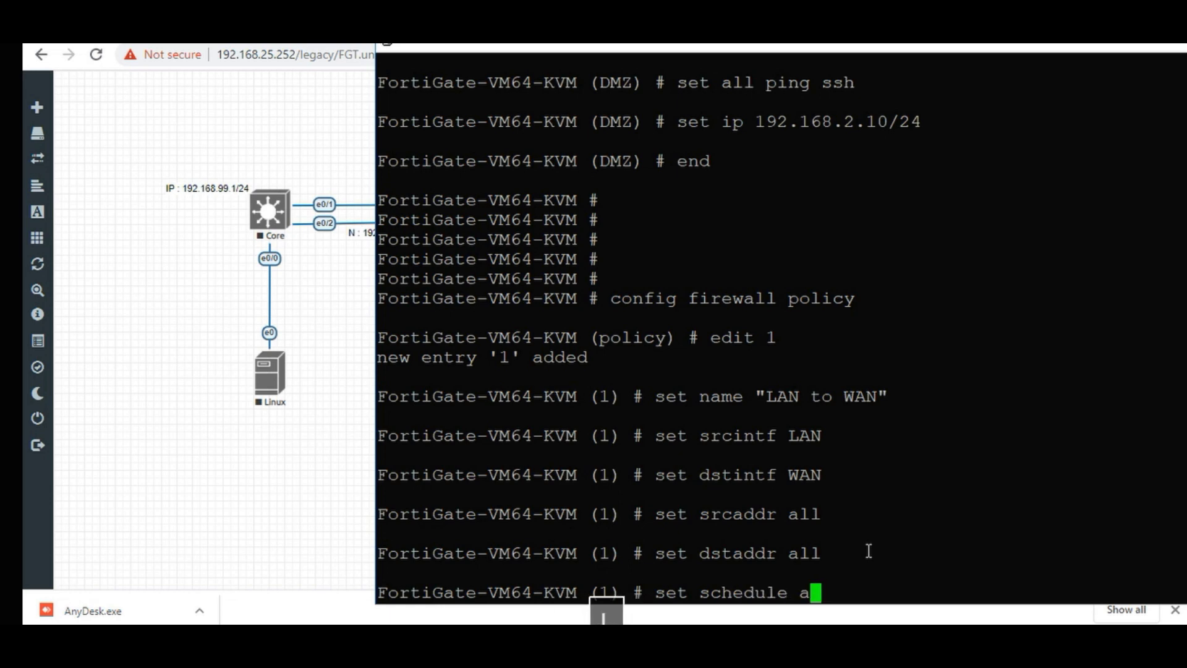
key("Tab")
key("Return")
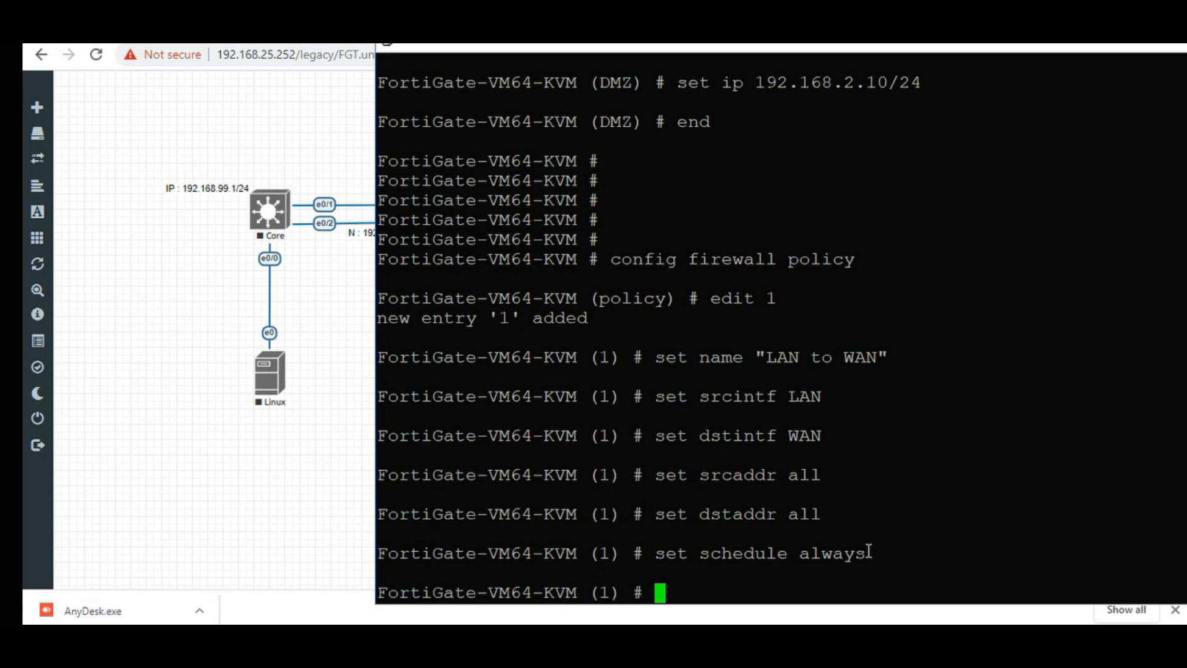
Try set nat enable, then list nat's accepted values with ?
type("se")
key("Tab")
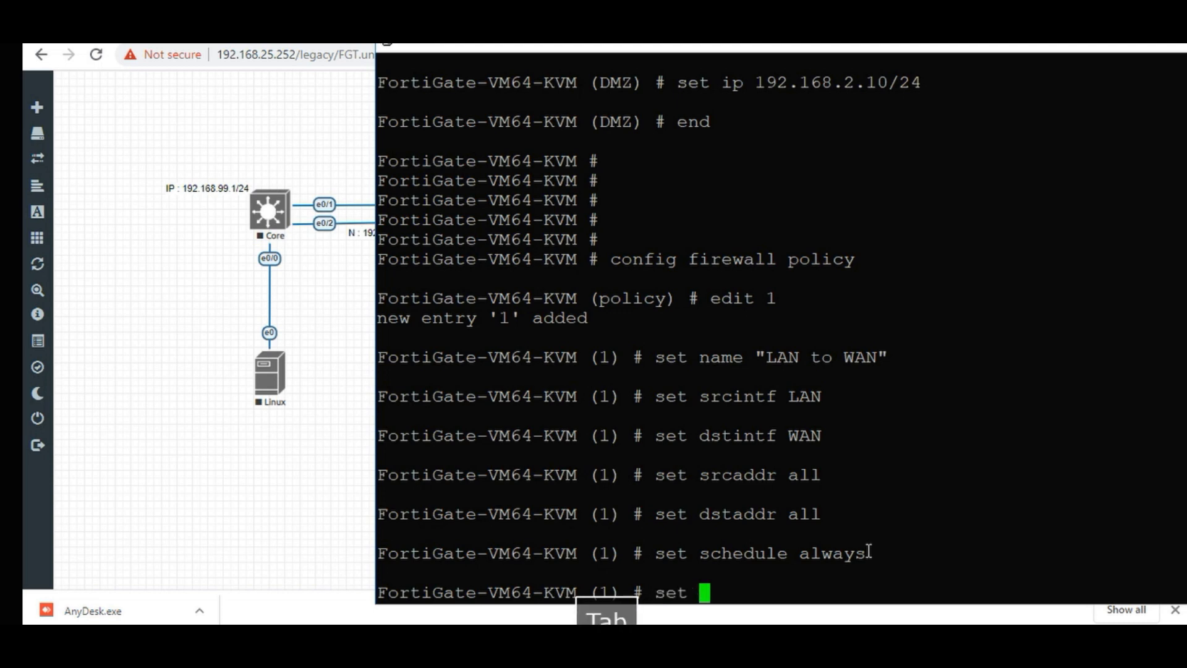
type("nat ")
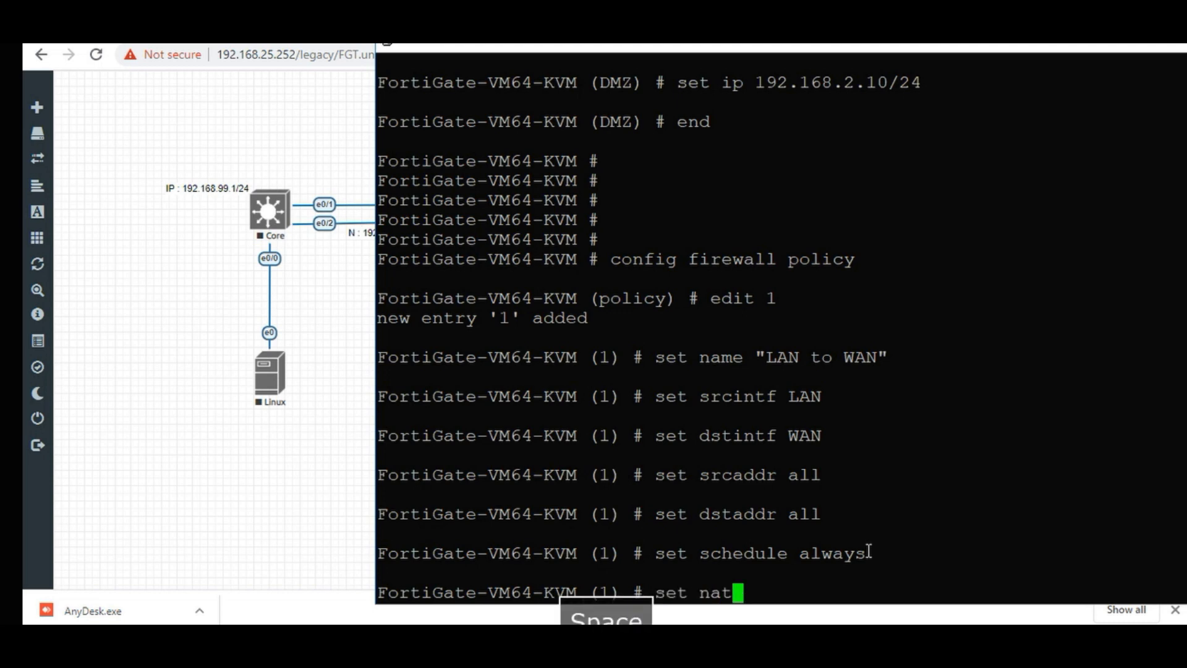
type("ena")
key("Tab")
key("Return")
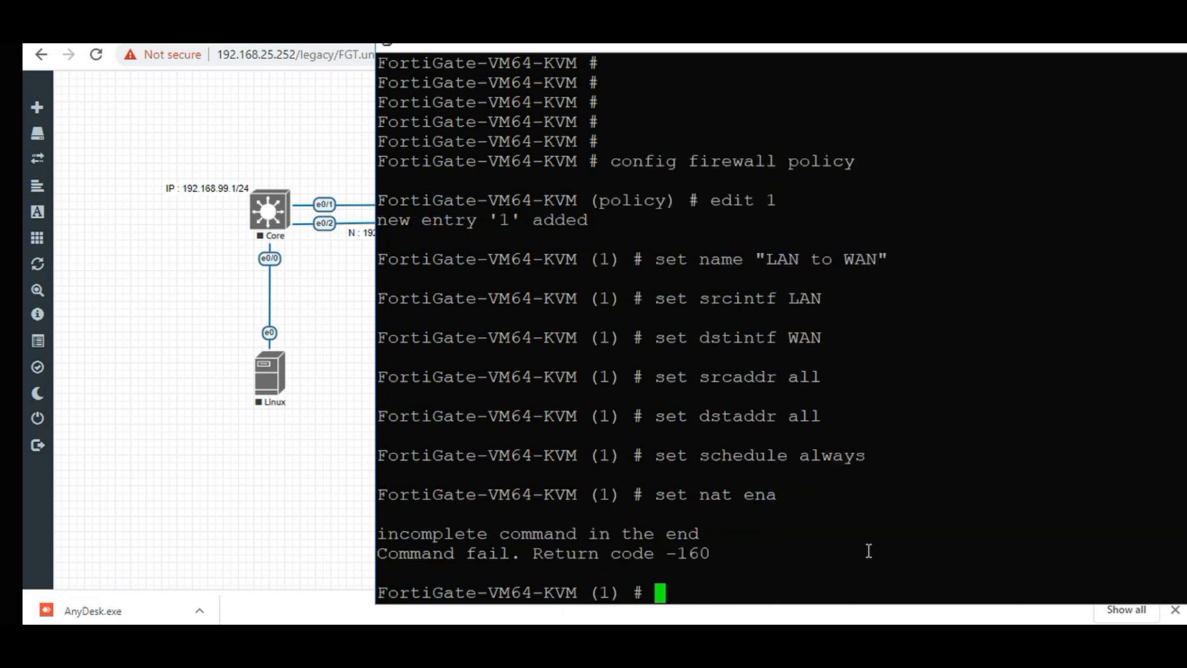
key("Up")
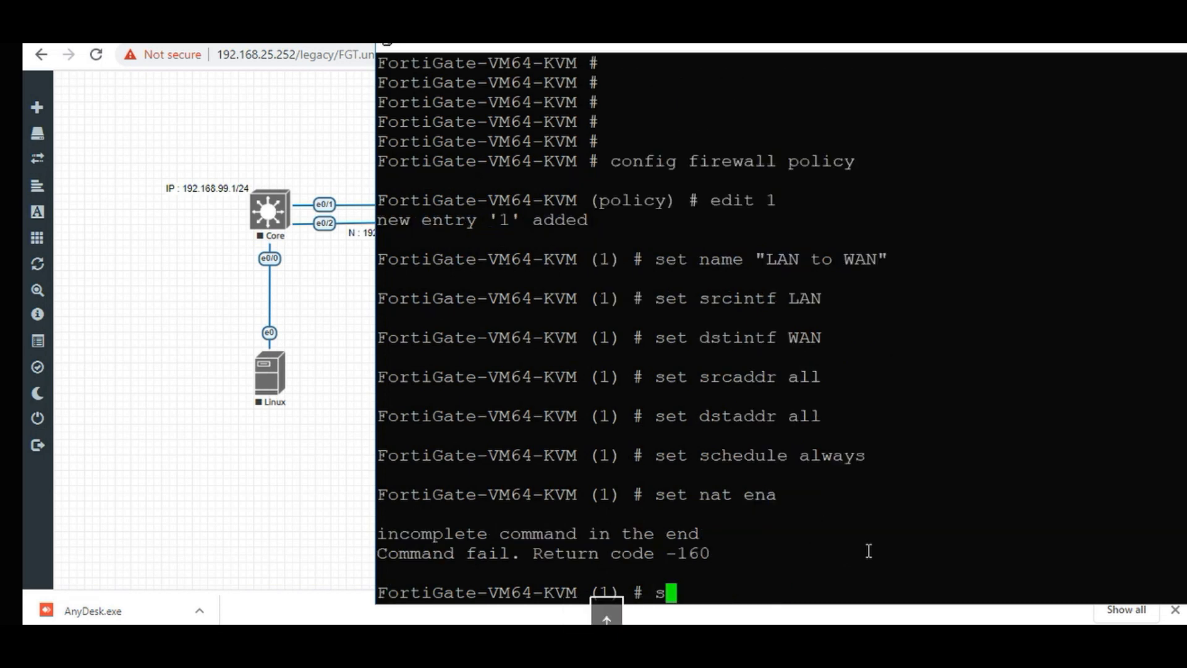
key("Tab")
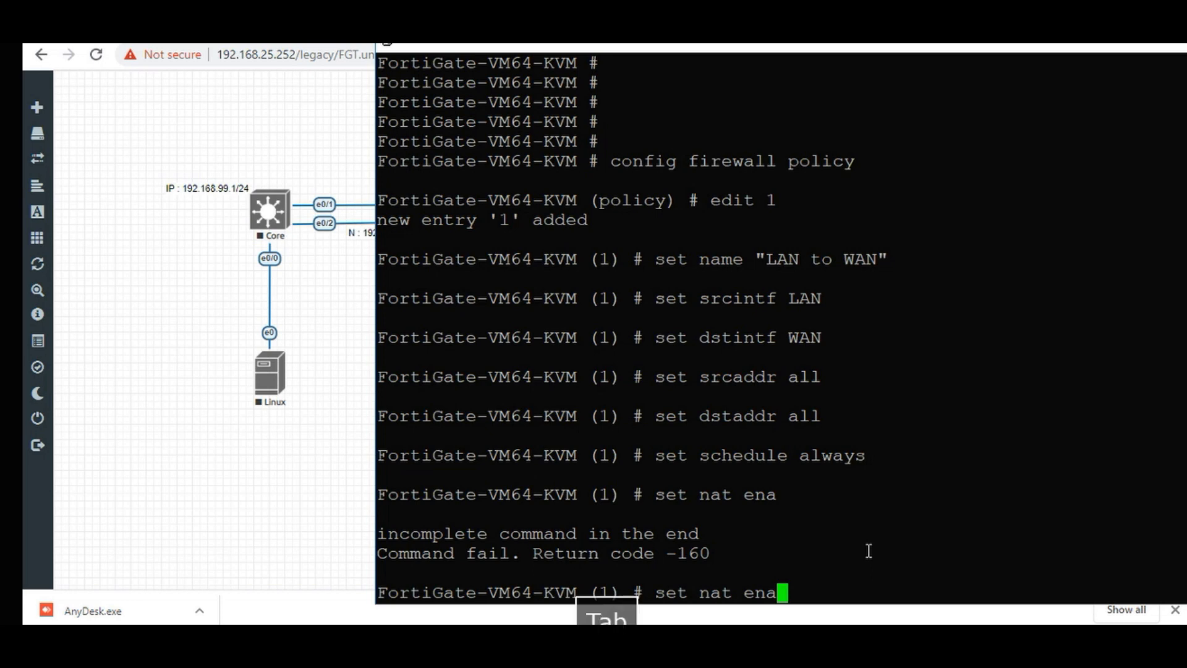
key("BackSpace")
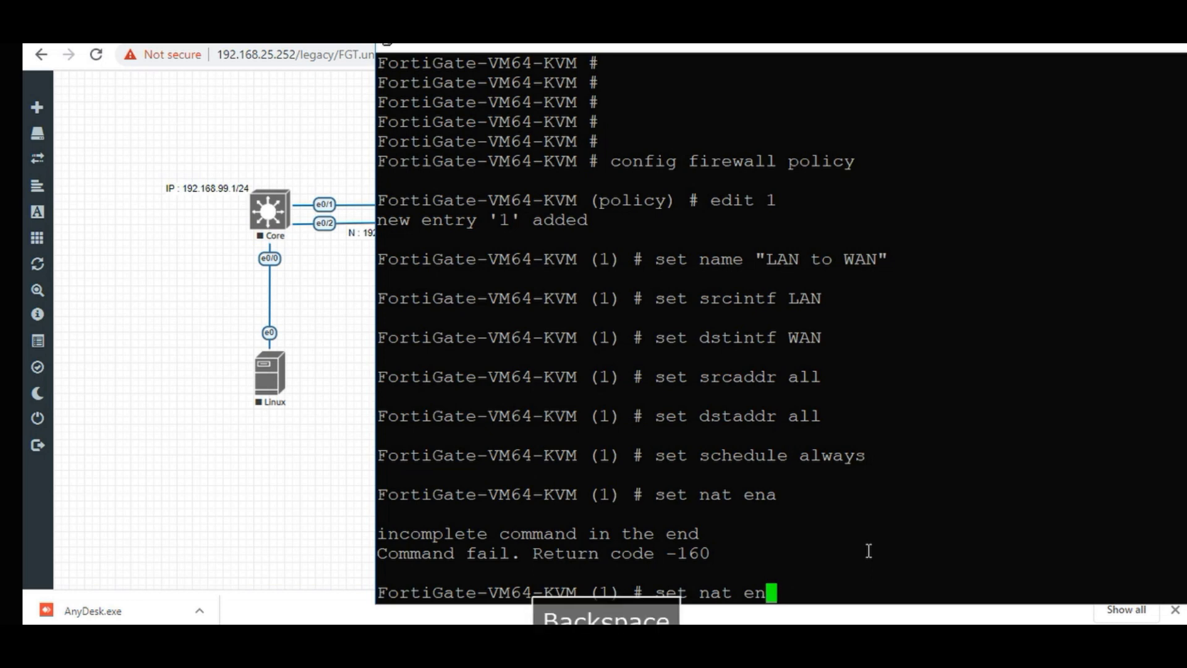
key("BackSpace")
key("BackSpace")
key("BackSpace")
type("i")
key("Tab")
key("BackSpace")
key("BackSpace")
key("BackSpace")
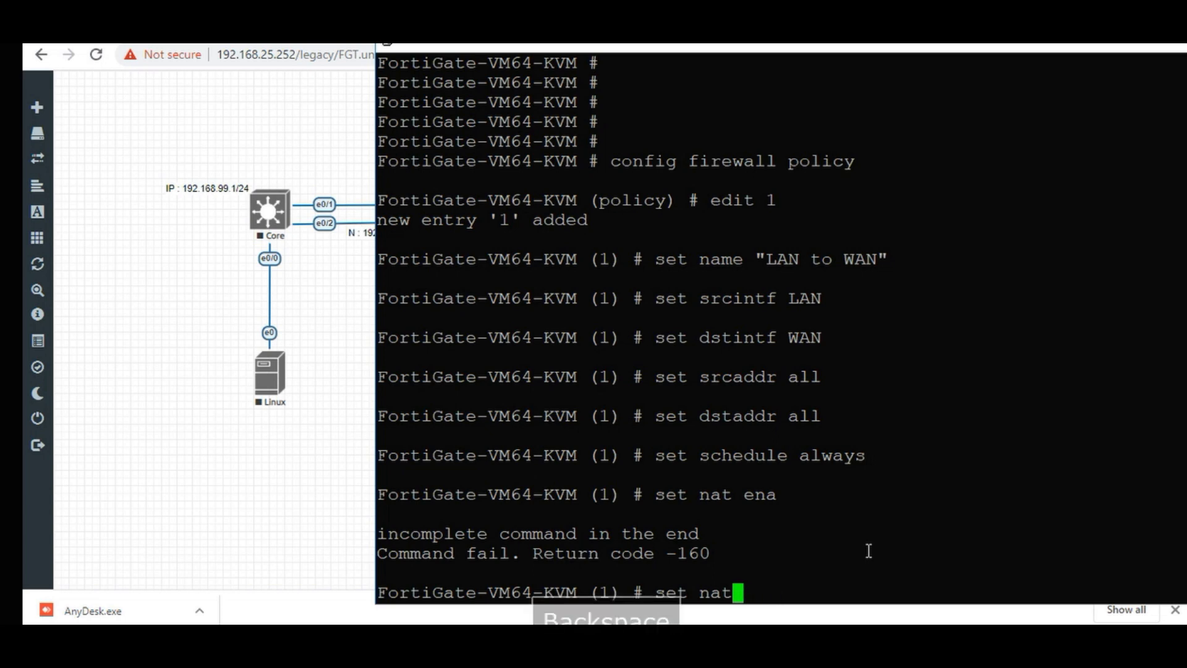
key("Tab")
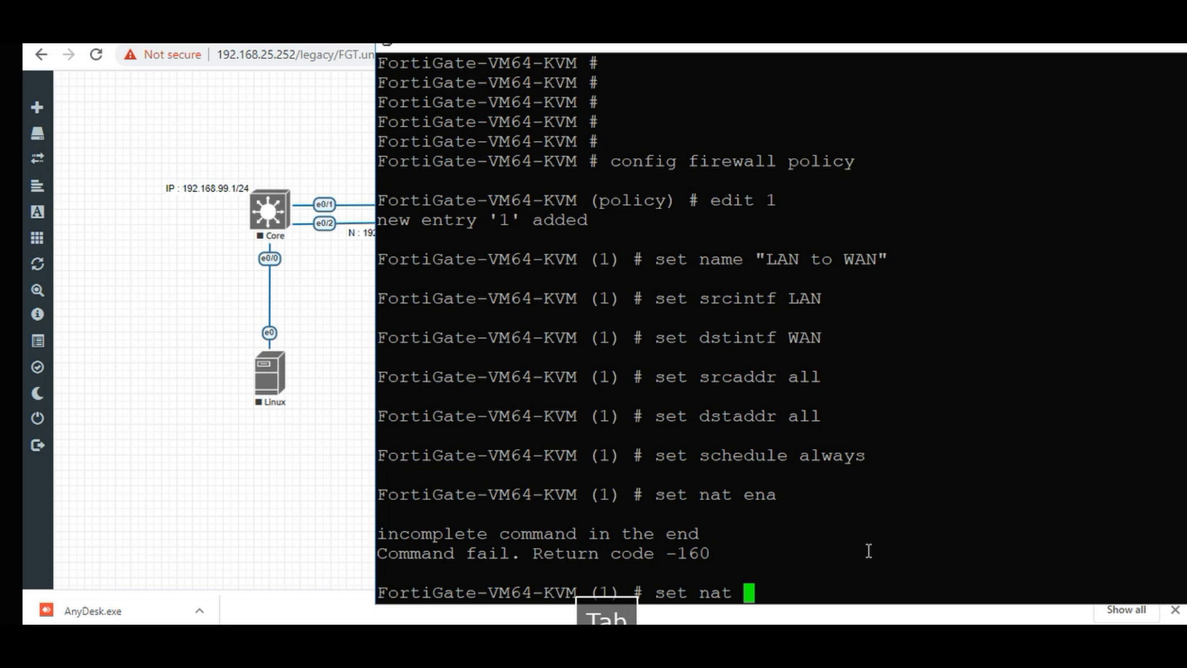
key("shift+slash")
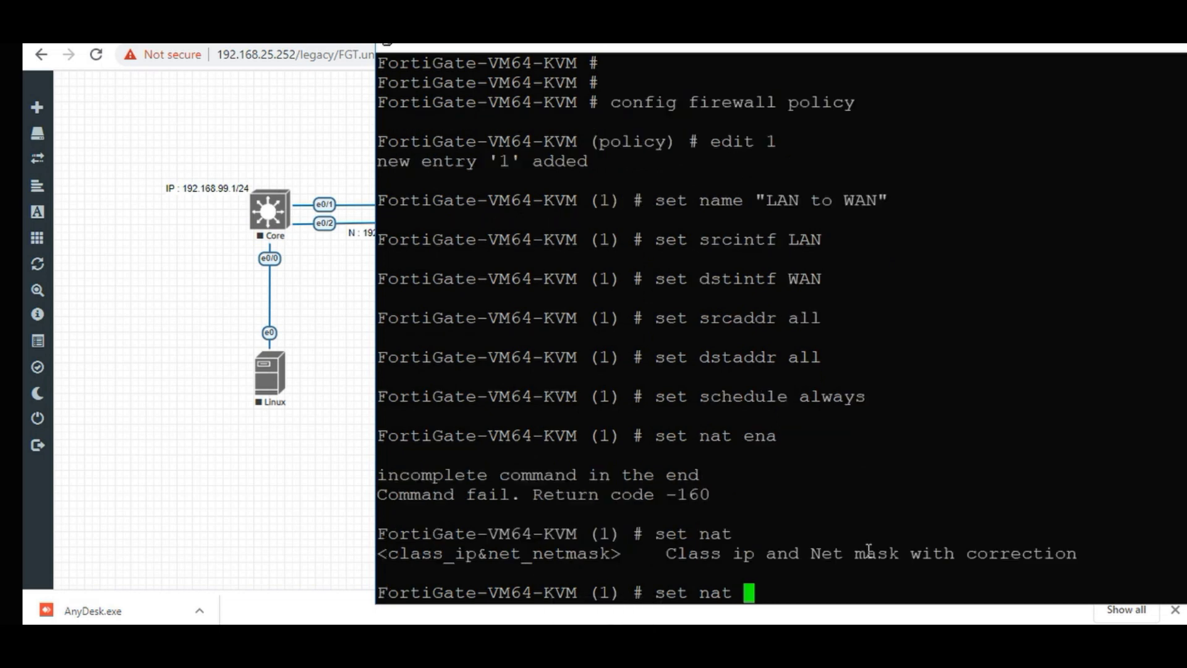
Retry the nat setting, then list all available policy settings with set ?
key("BackSpace")
key("BackSpace")
key("BackSpace")
key("BackSpace")
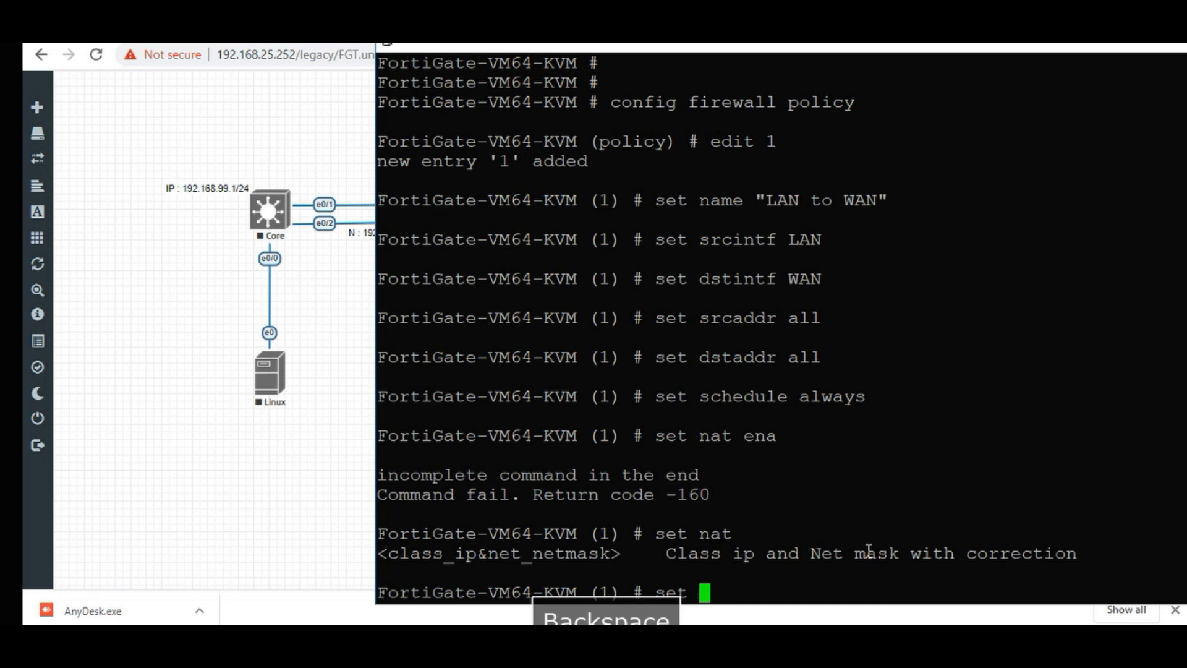
key("BackSpace")
type("n")
key("Tab")
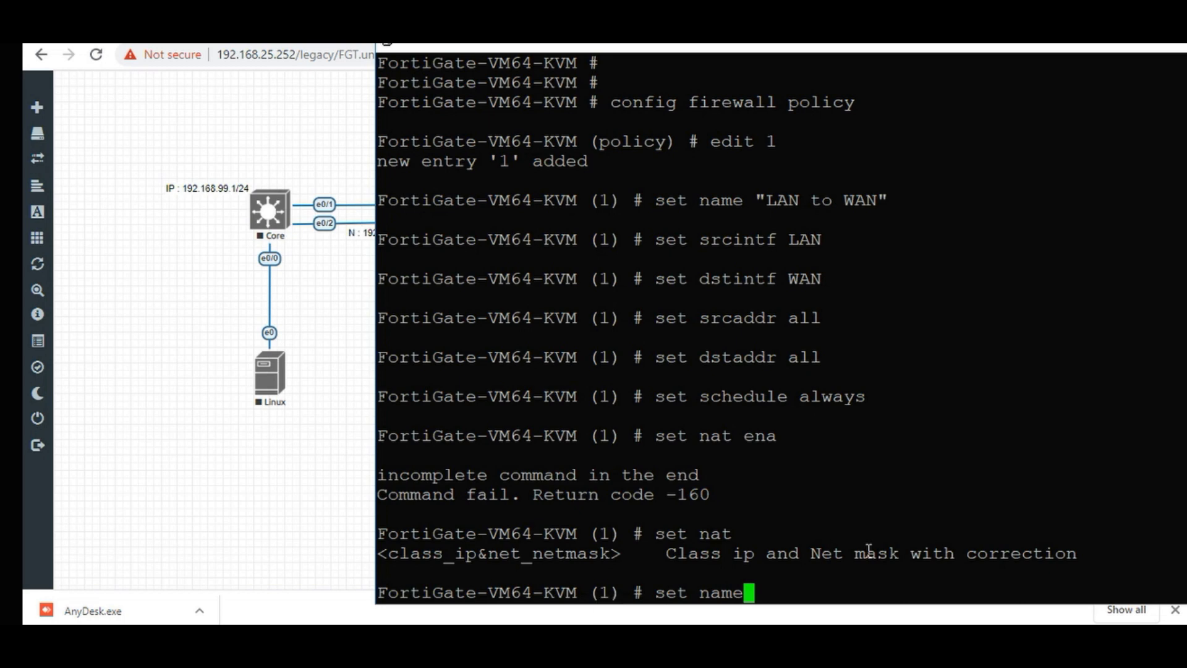
key("Tab")
key("Tab")
key("Tab")
key("Tab")
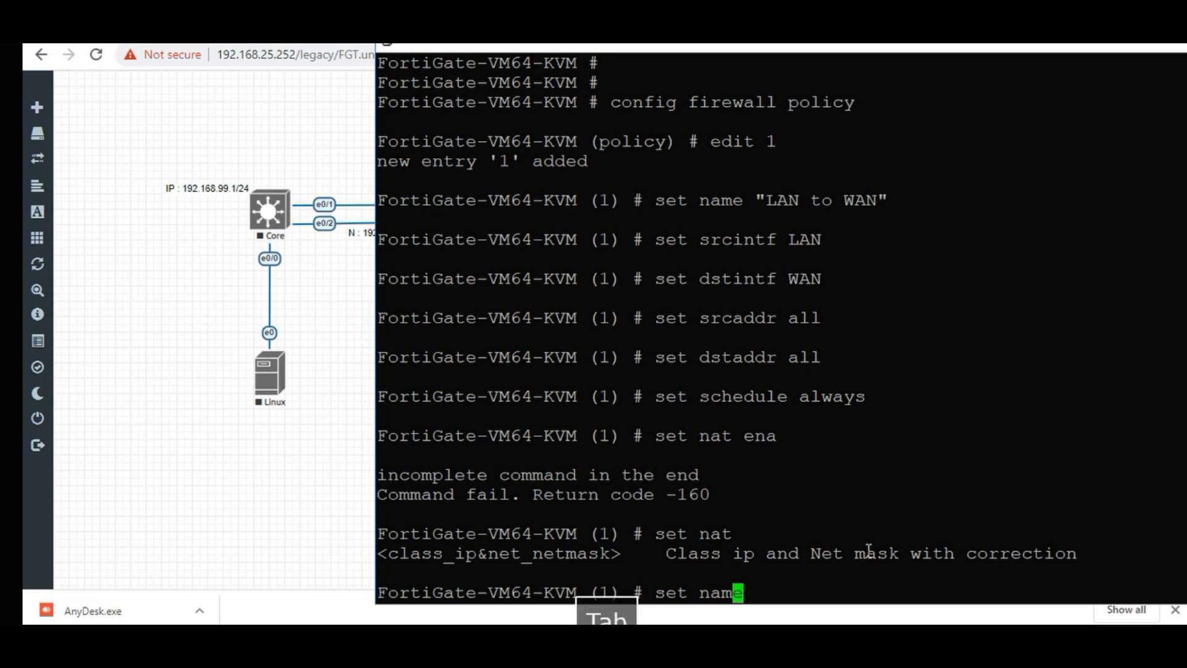
key("Tab")
key("Tab")
key("BackSpace")
key("BackSpace")
key("BackSpace")
key("BackSpace")
key("BackSpace")
key("BackSpace")
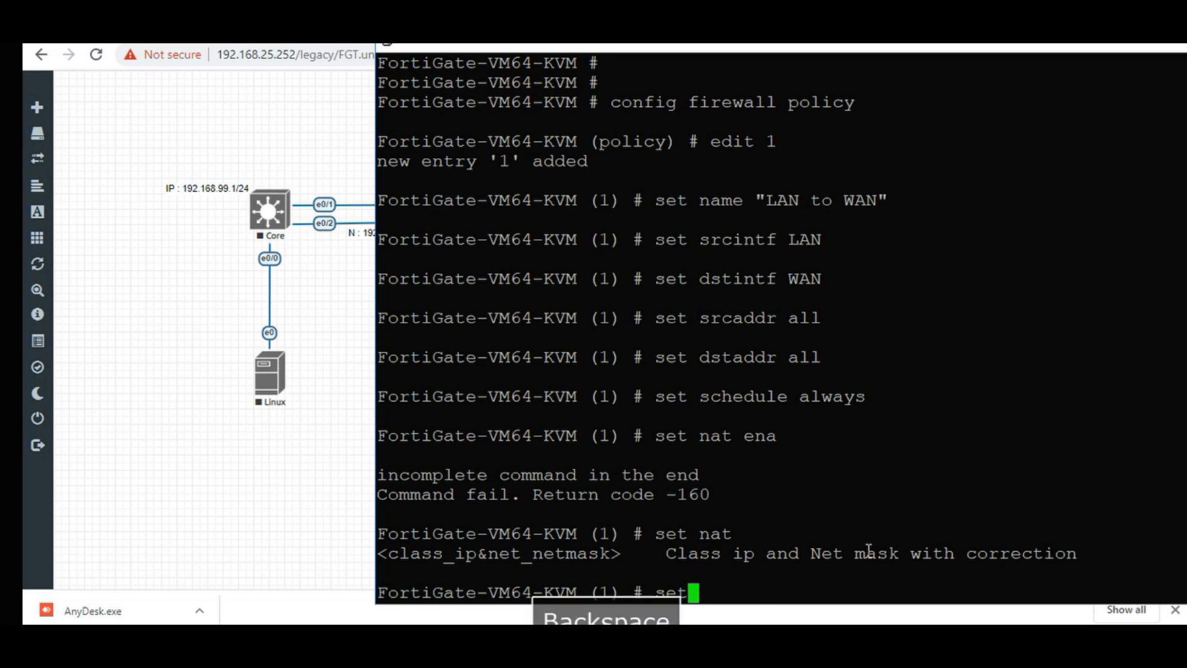
type("nat")
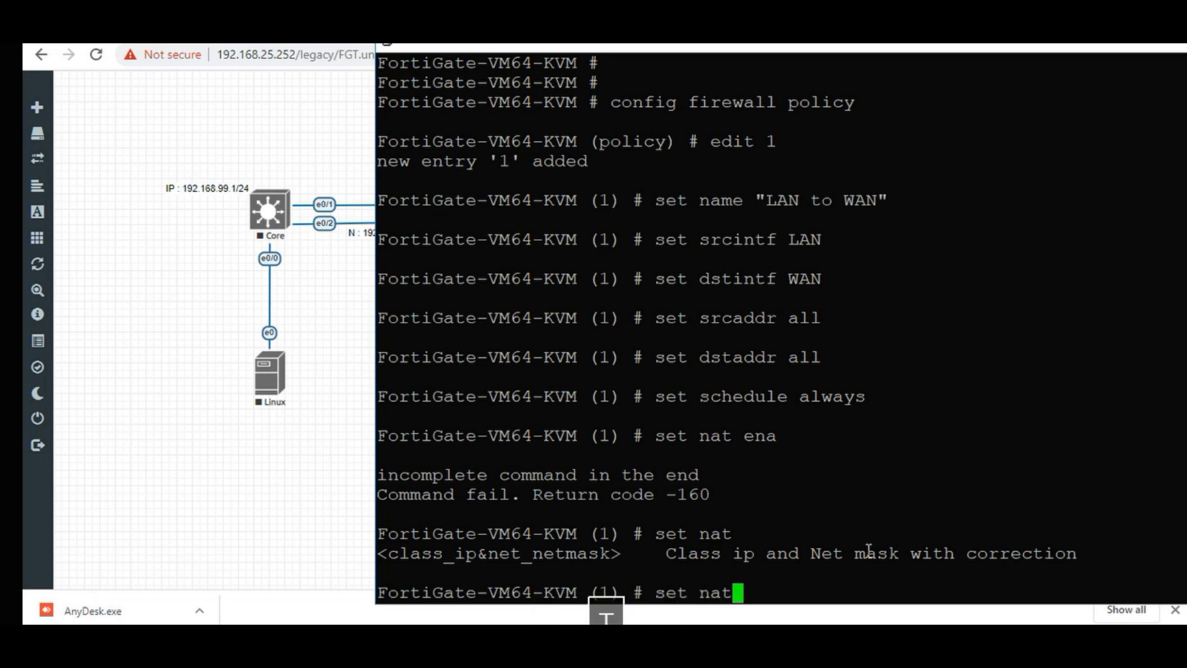
type(" ena")
key("Tab")
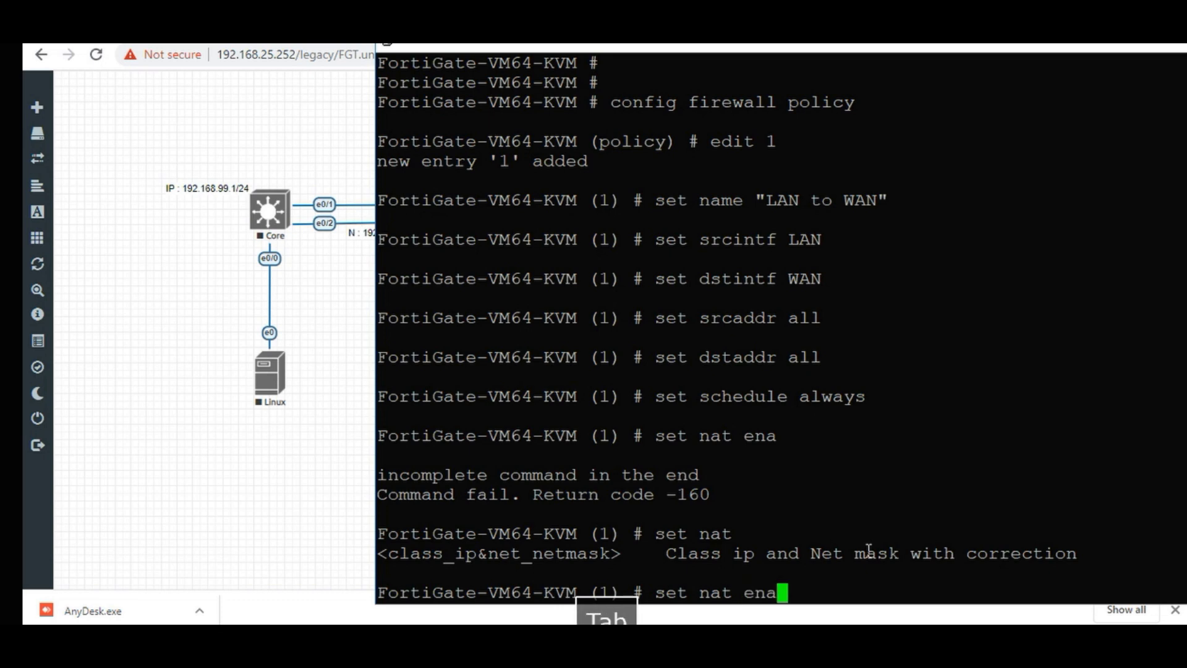
type("b")
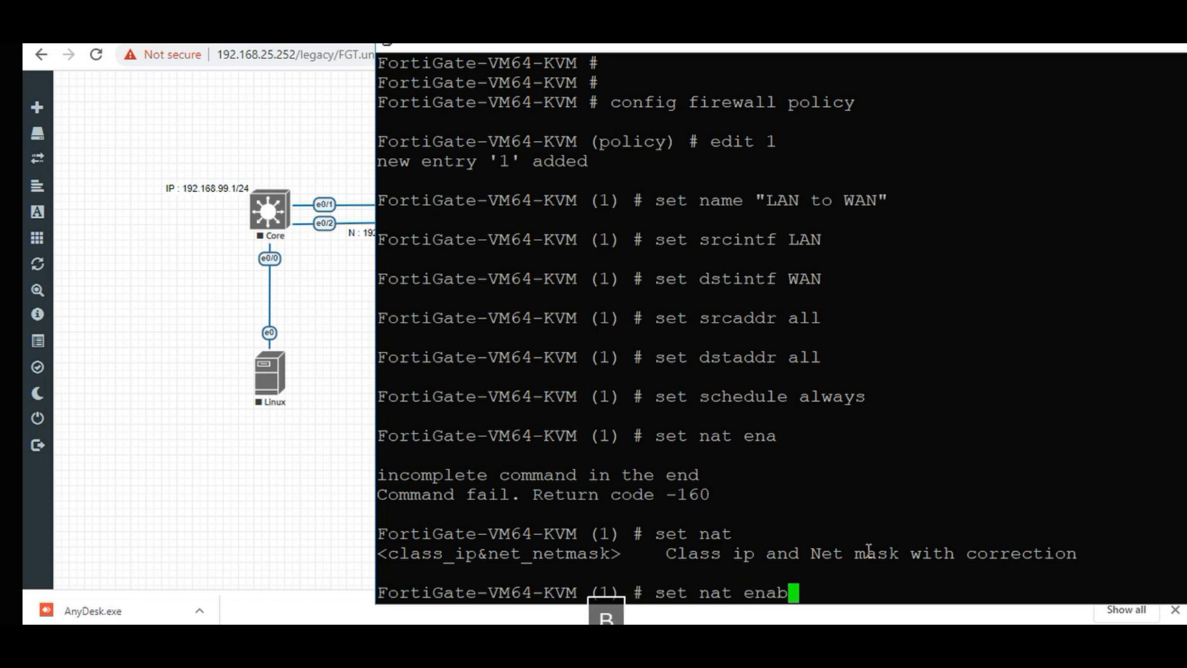
key("BackSpace")
key("BackSpace")
key("BackSpace")
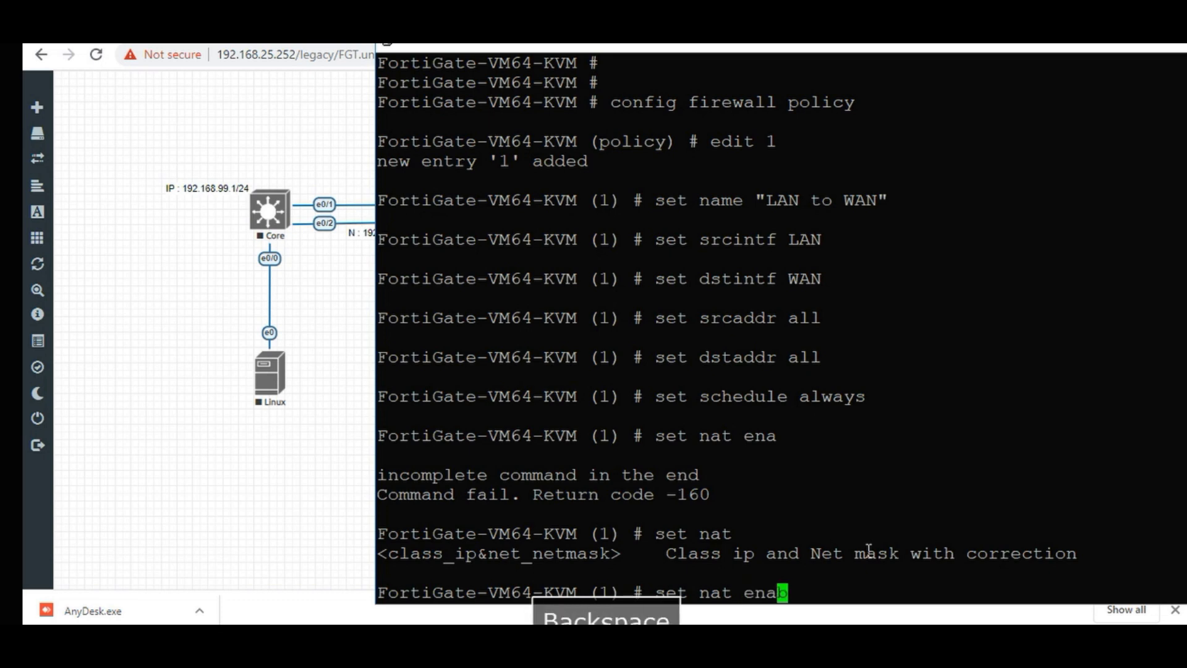
key("BackSpace")
key("BackSpace")
key("BackSpace")
key("BackSpace")
key("BackSpace")
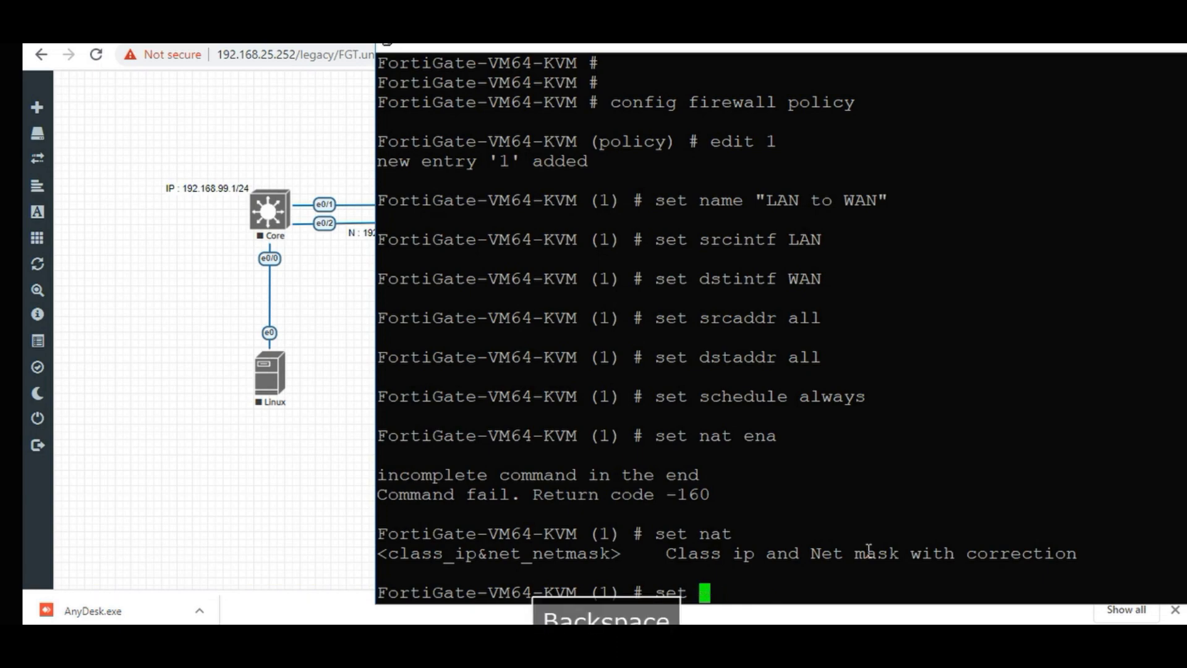
key("shift+slash")
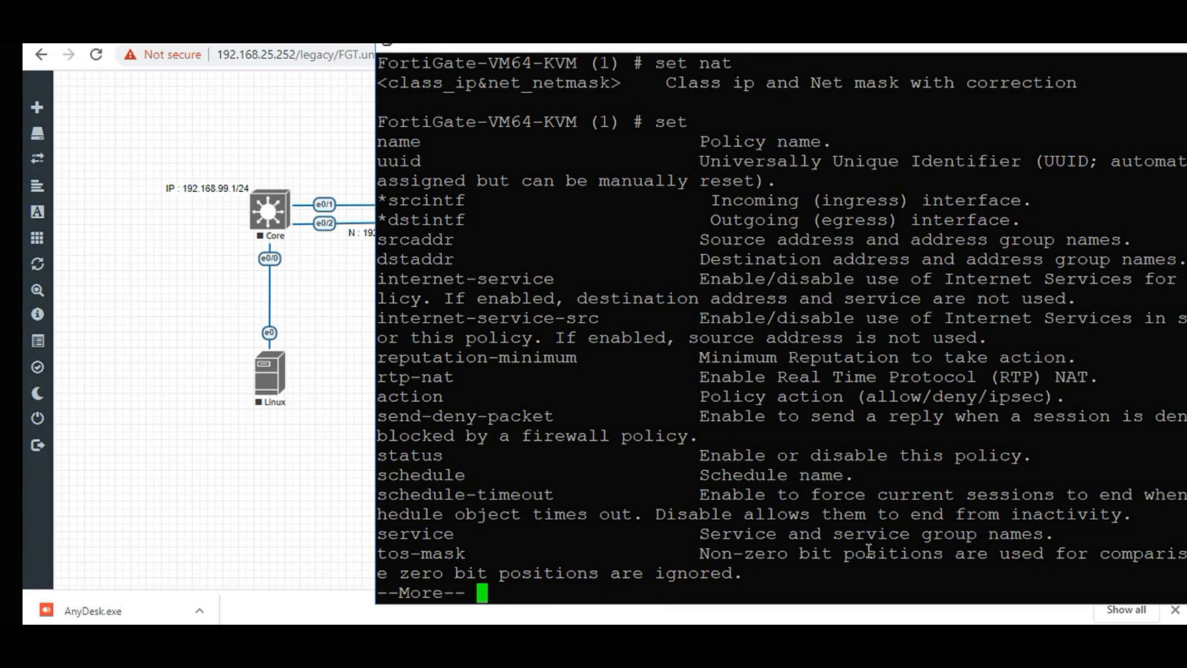
Set policy 1's action to accept.
key("space")
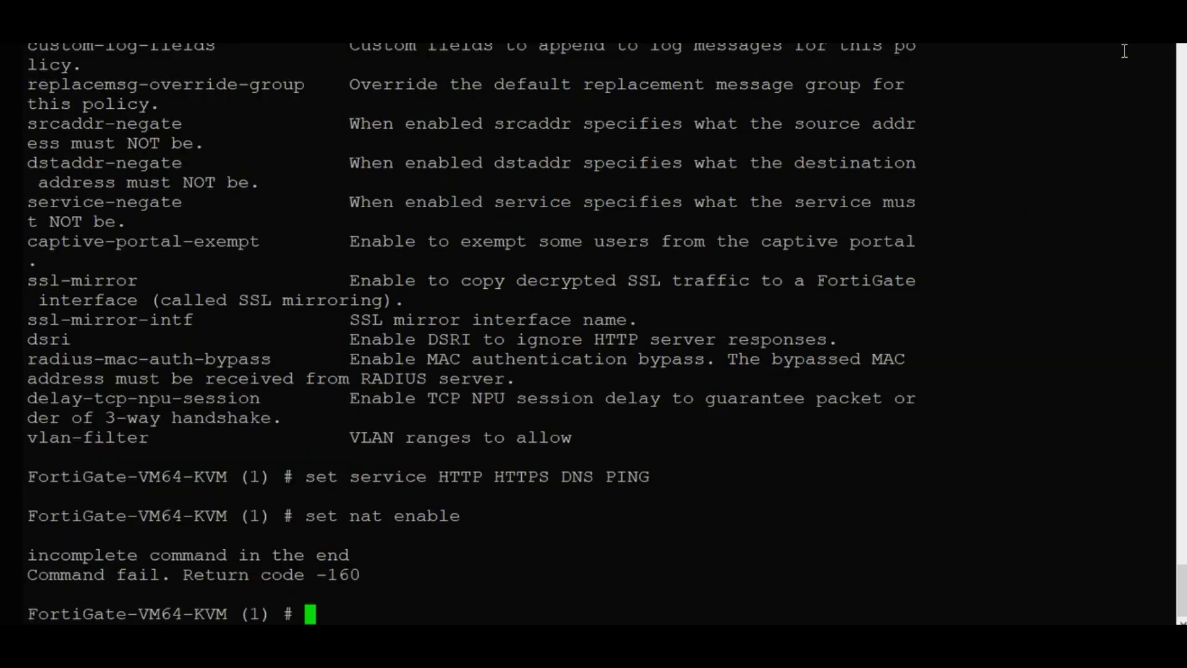
type("s")
key("Tab")
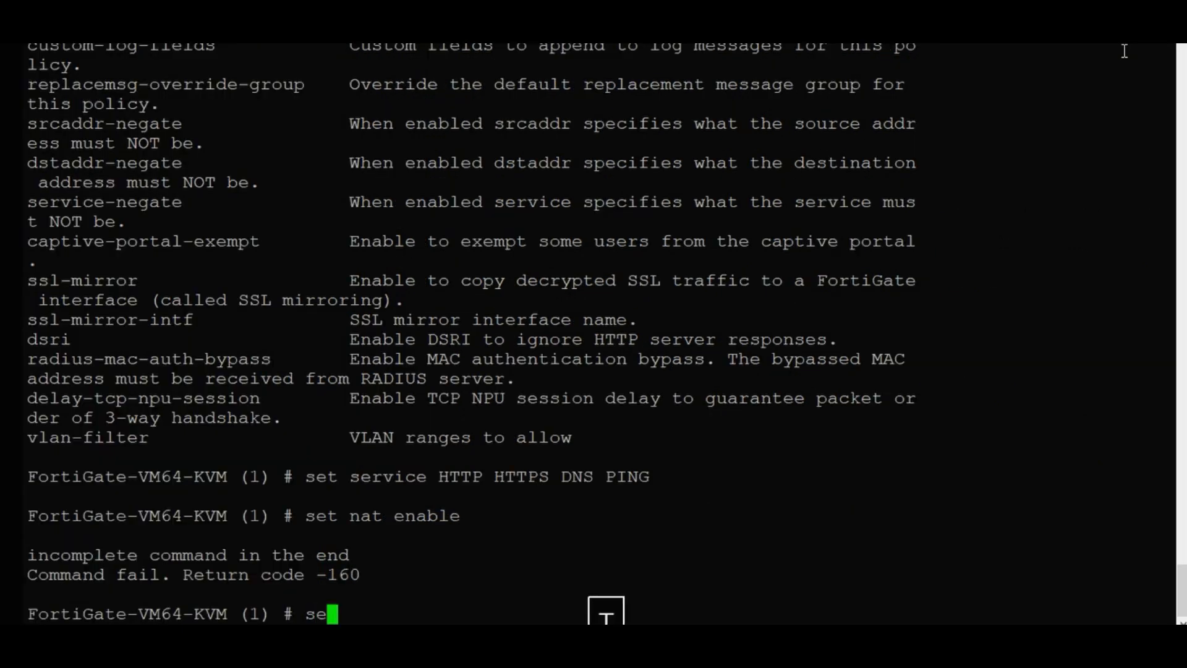
type("acti")
key("Tab")
type("a")
key("Tab")
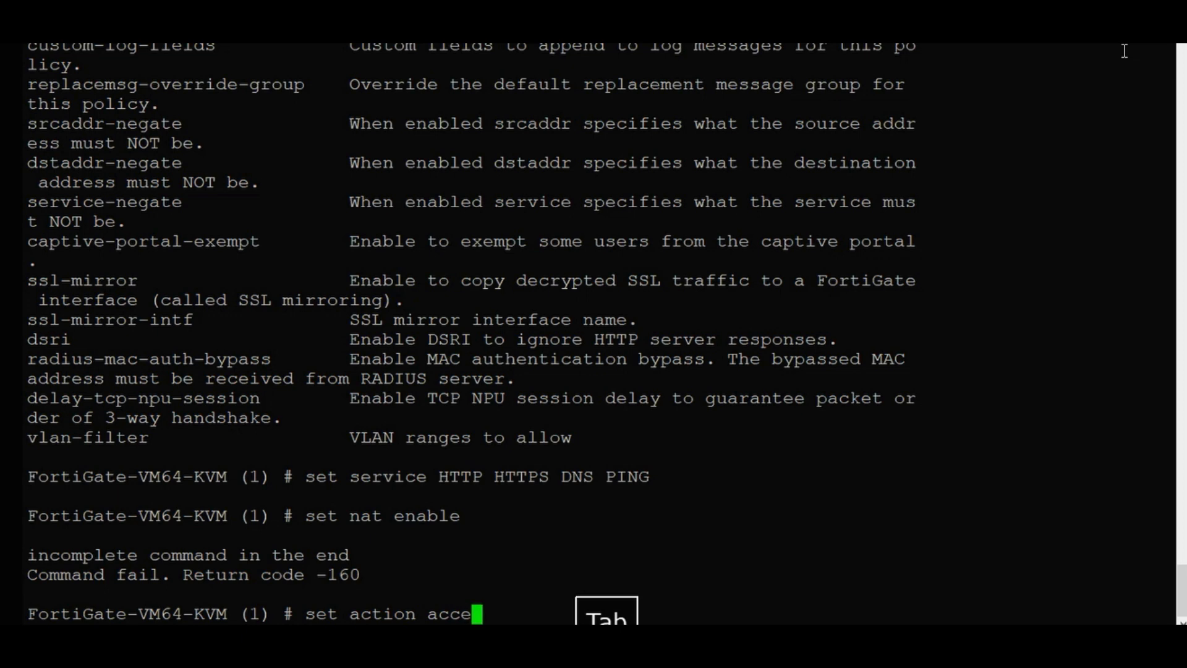
key("Return")
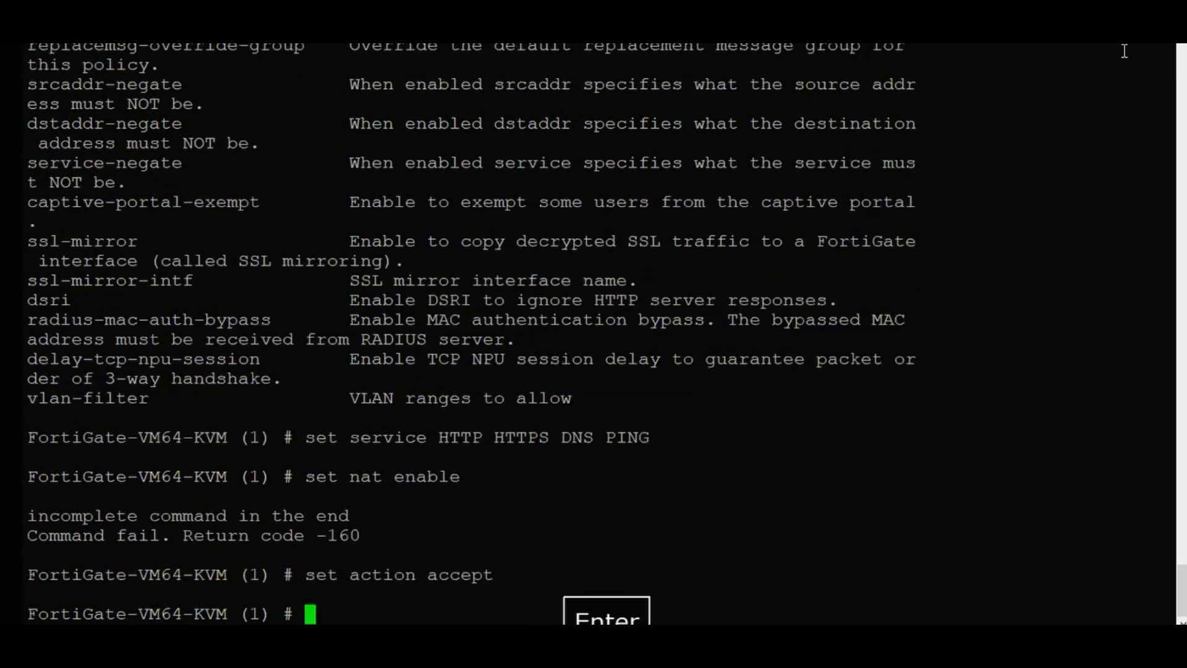
Page through the set ? help list to locate the nat option, then exit it.
type("s")
key("Tab")
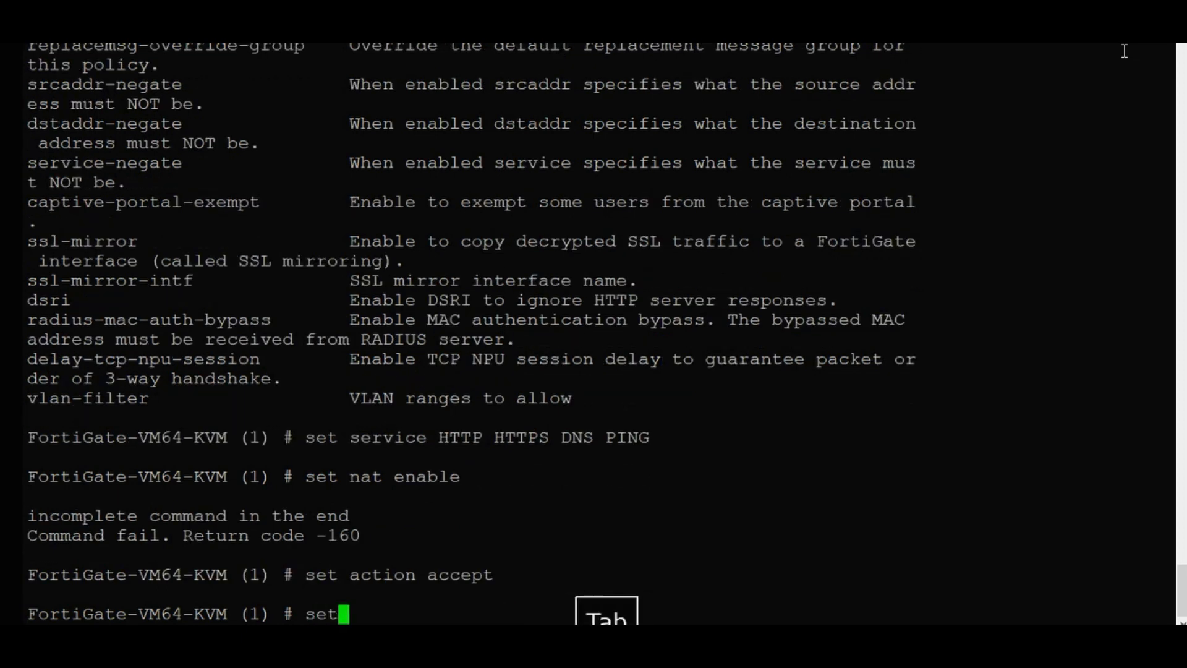
key("shift+slash")
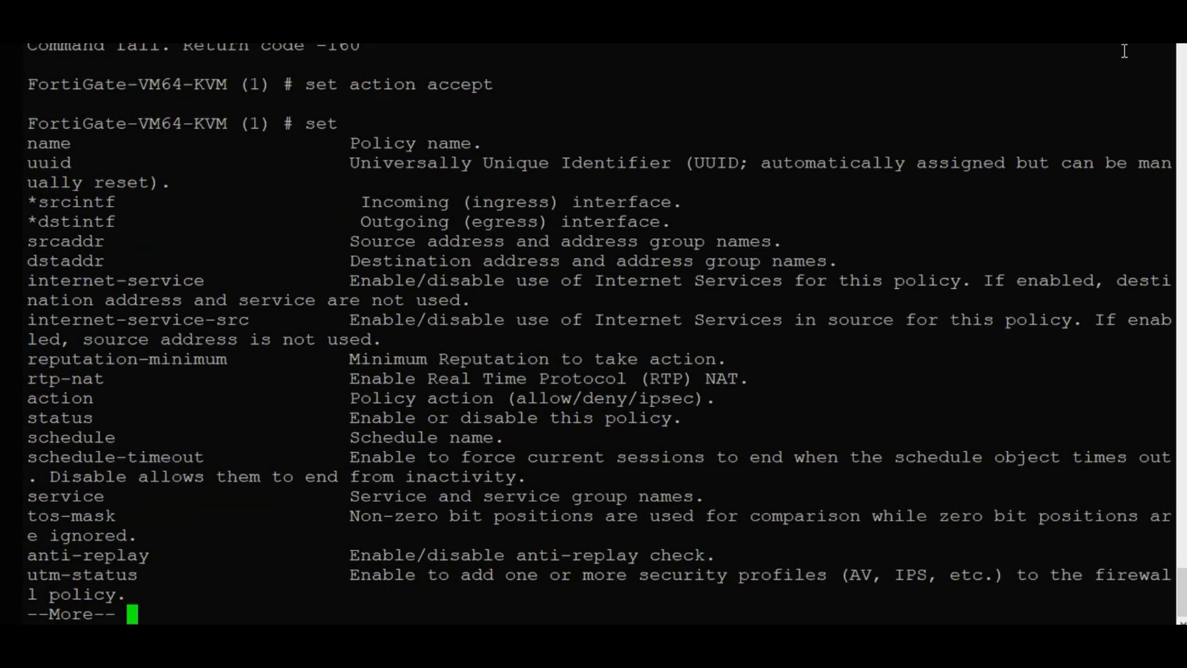
key("space")
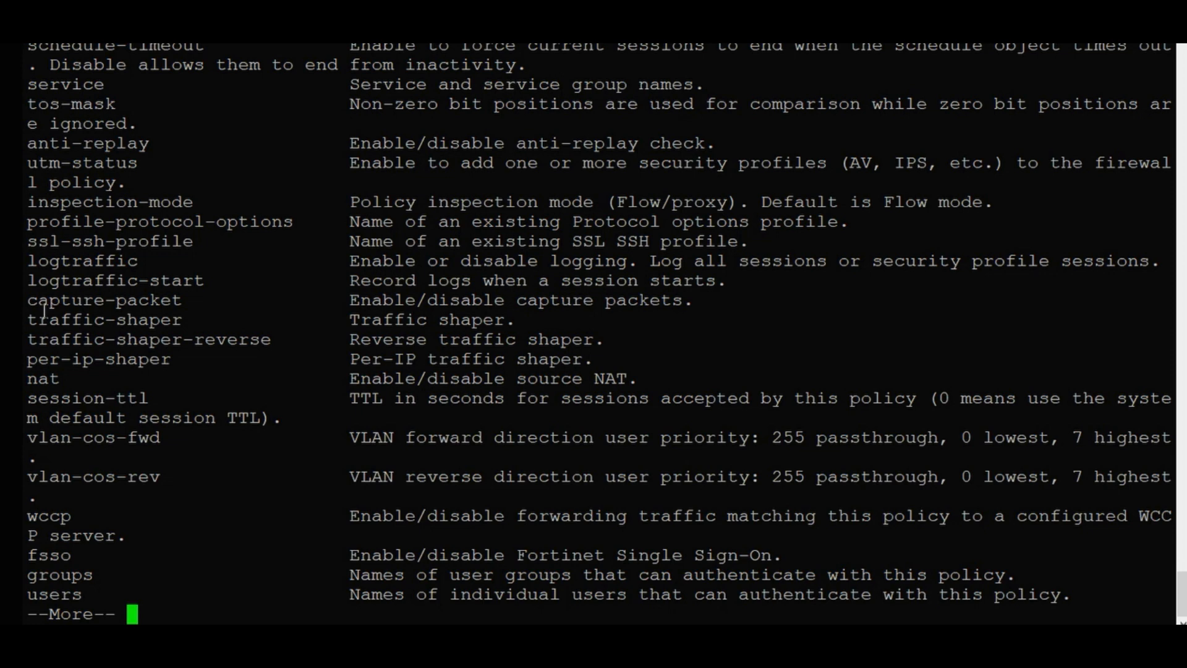
left_click_drag(66, 380, 26, 381)
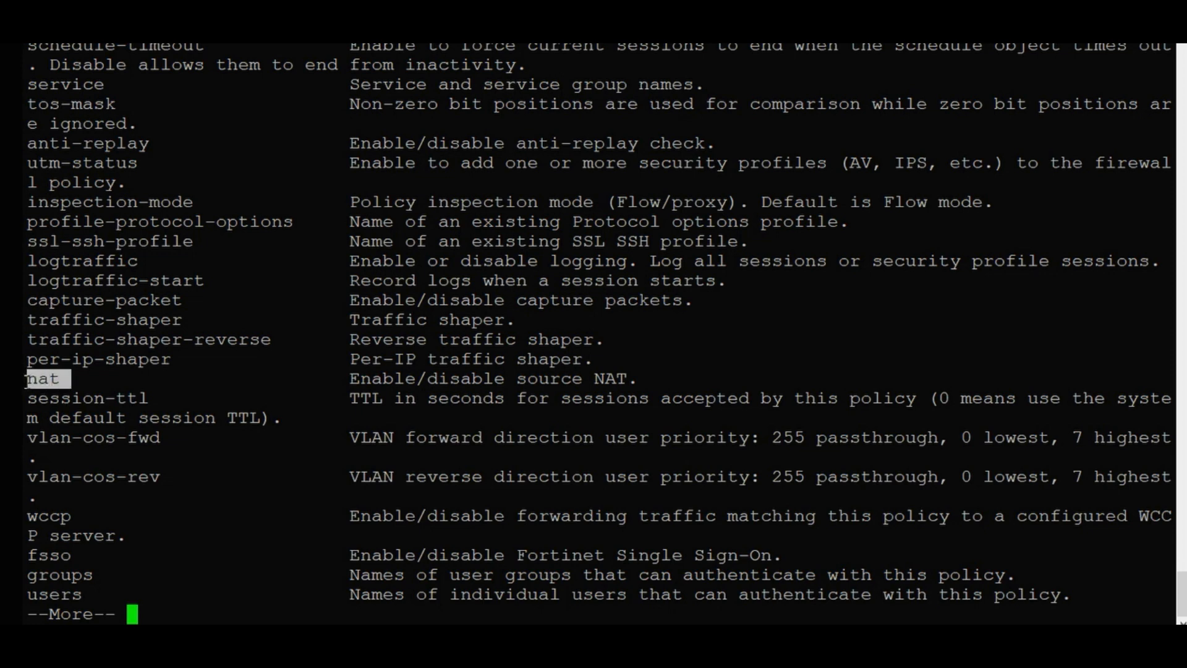
key("ctrl+c")
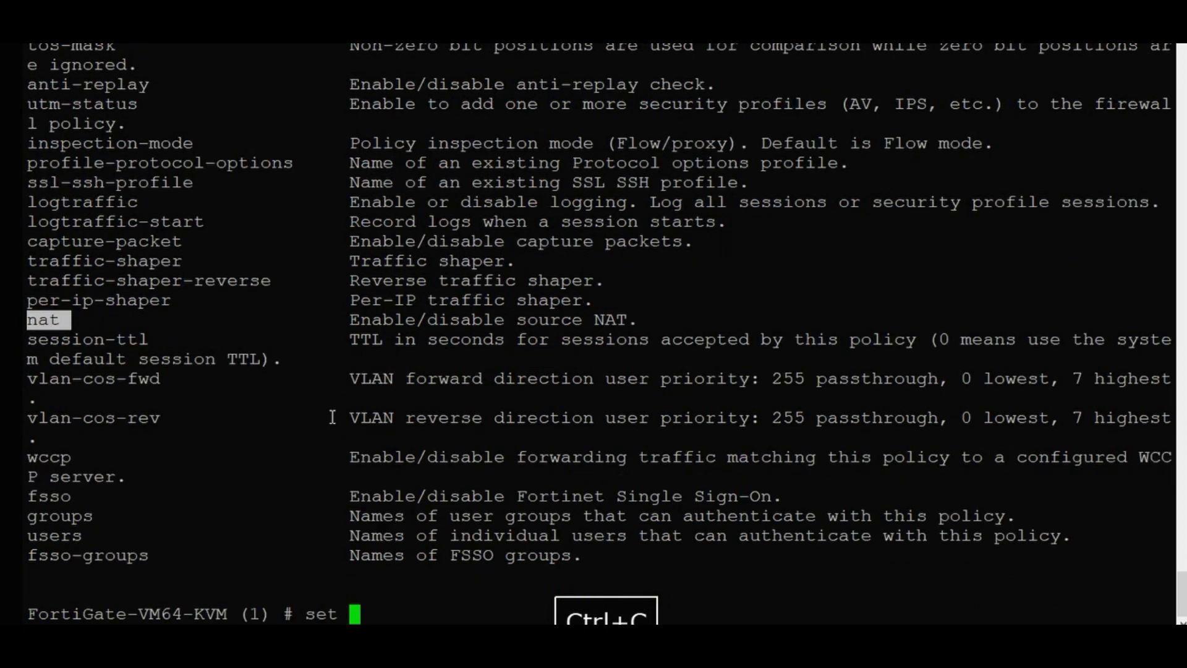
Enable source NAT on policy 1 with set nat enable.
type("na")
key("Tab")
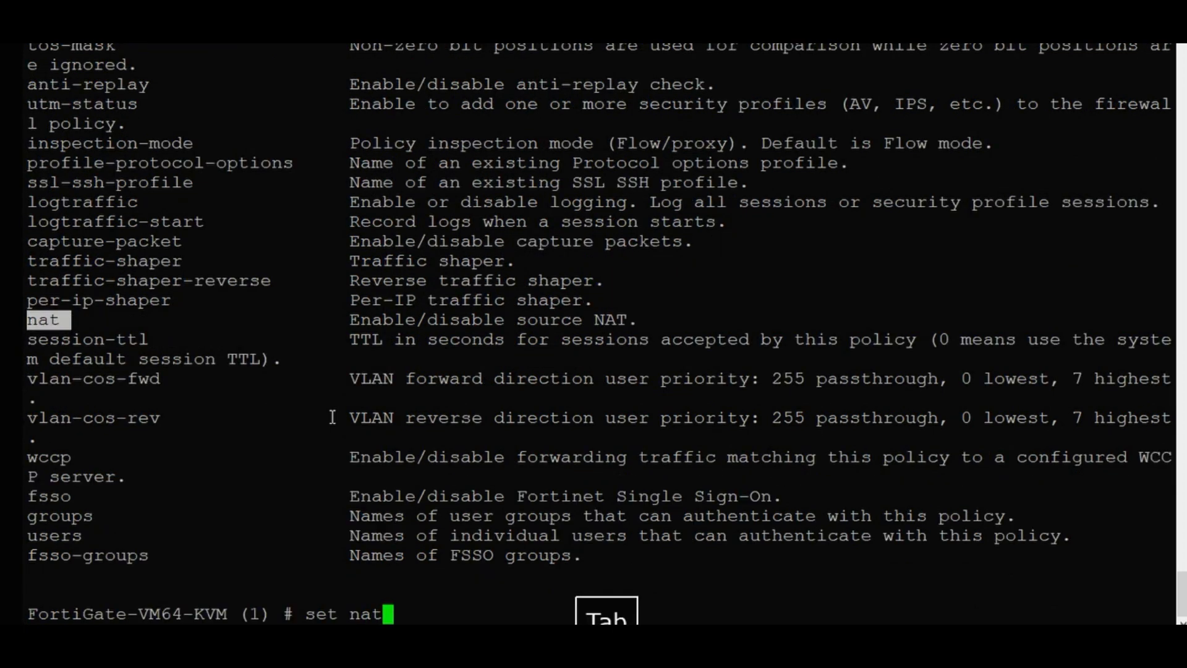
type("ena")
key("Tab")
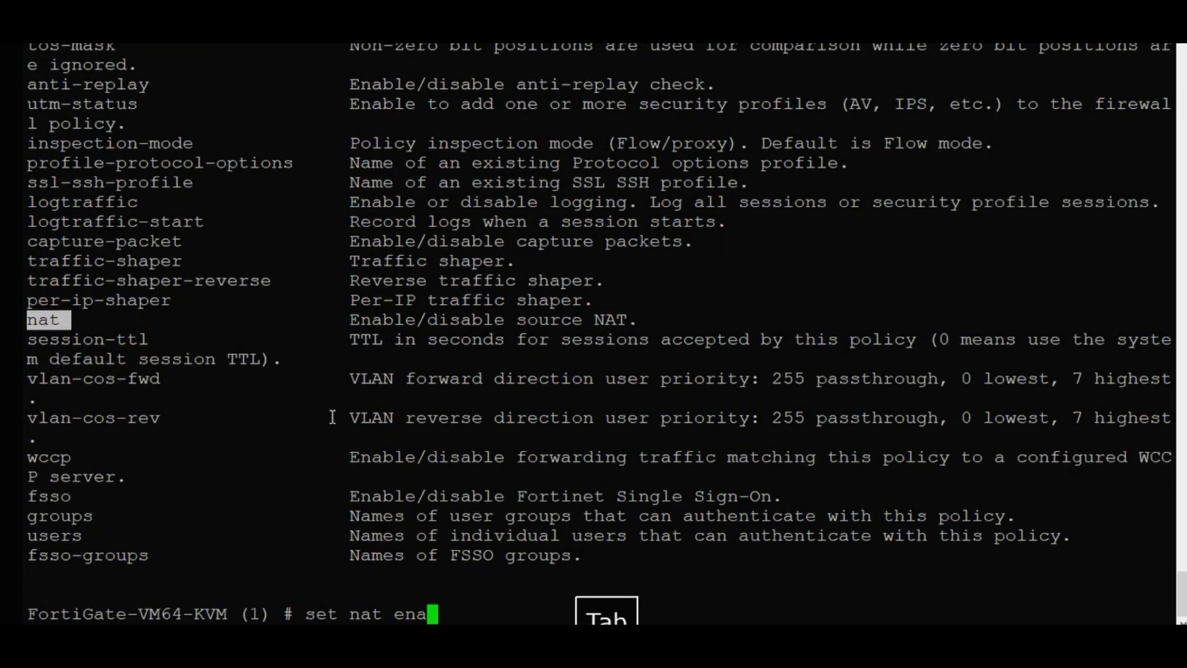
key("Return")
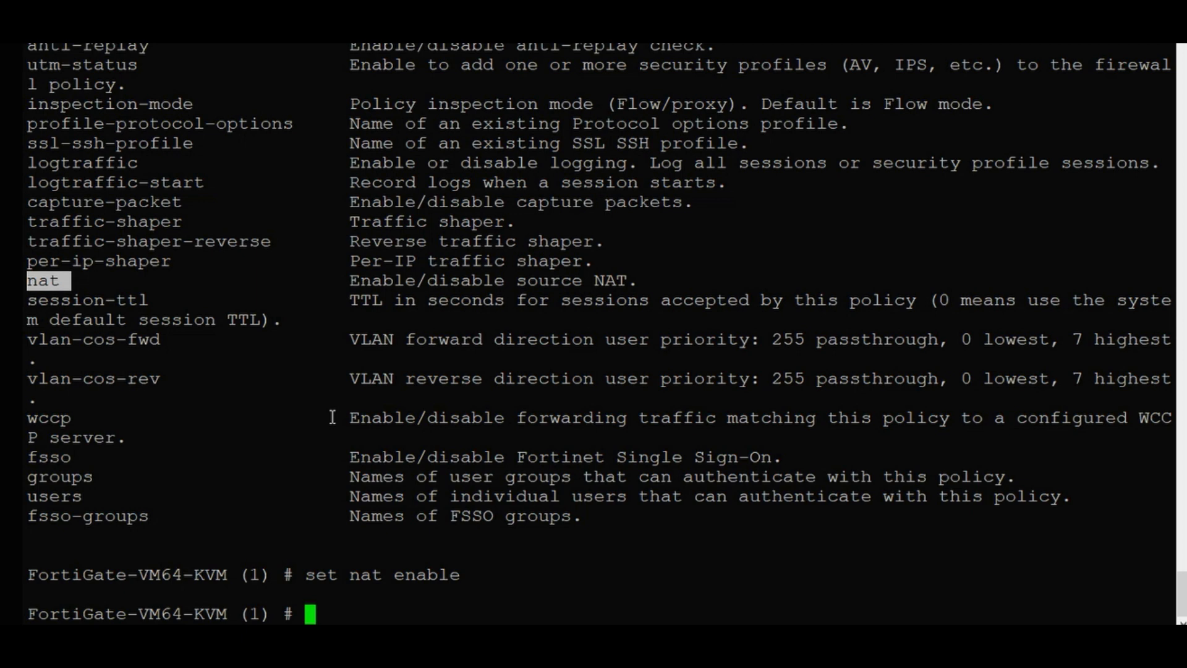
Run end to save policy 1 and return to the top-level prompt.
type("end")
key("Return")
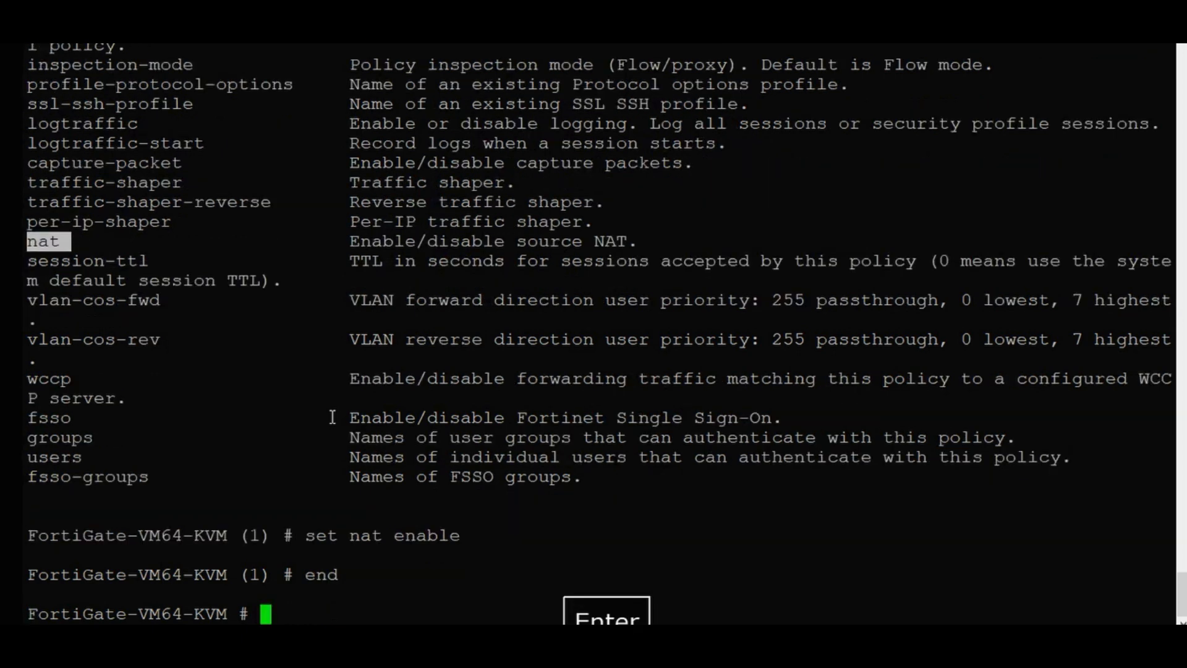
key("Return")
key("Return")
key("Return")
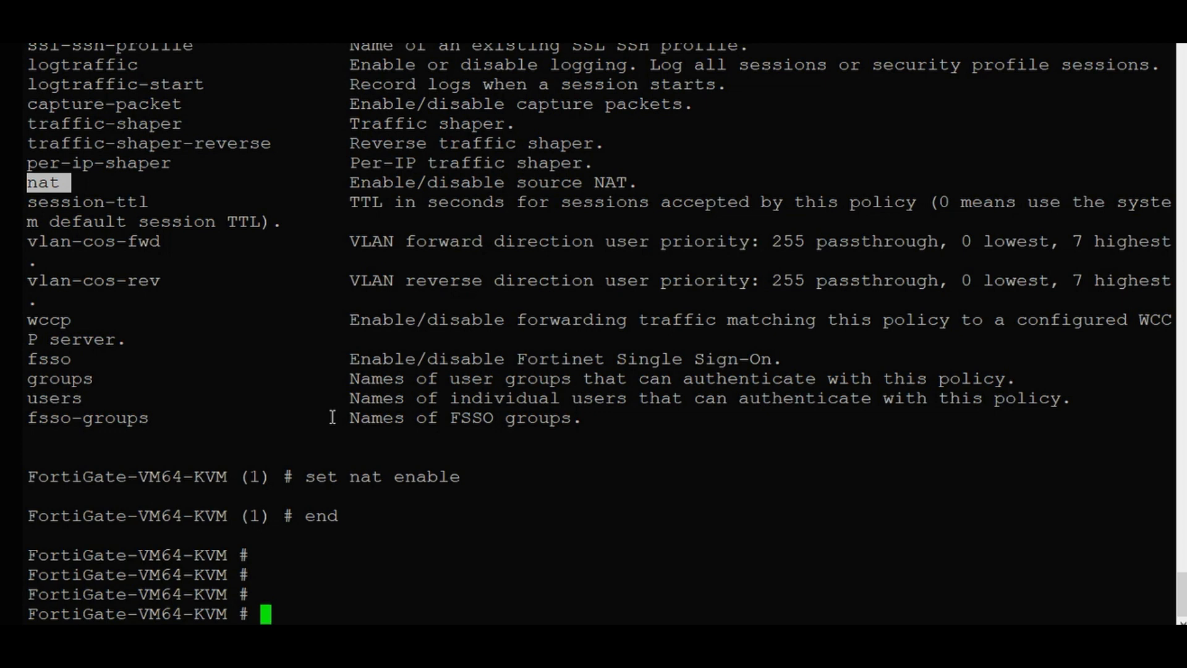
Under config firewall policy, create policy 2 and name it 'LAN to DMZ'.
type("config firewall policy")
key("Return")
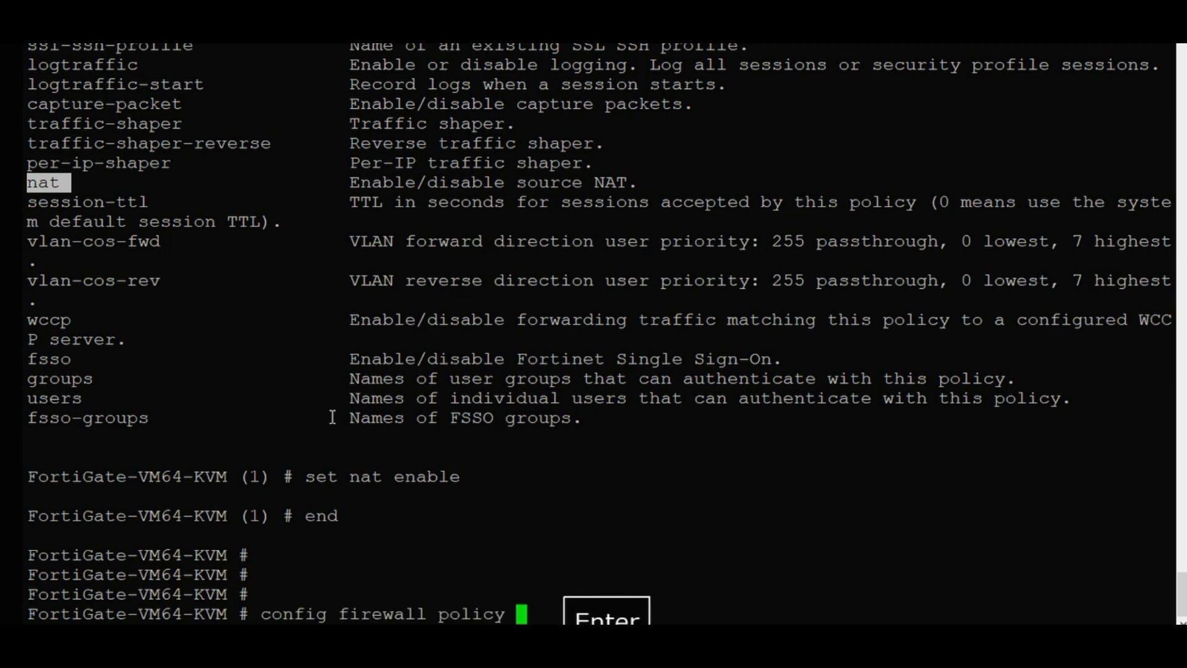
key("Return")
type("edit 2")
key("Return")
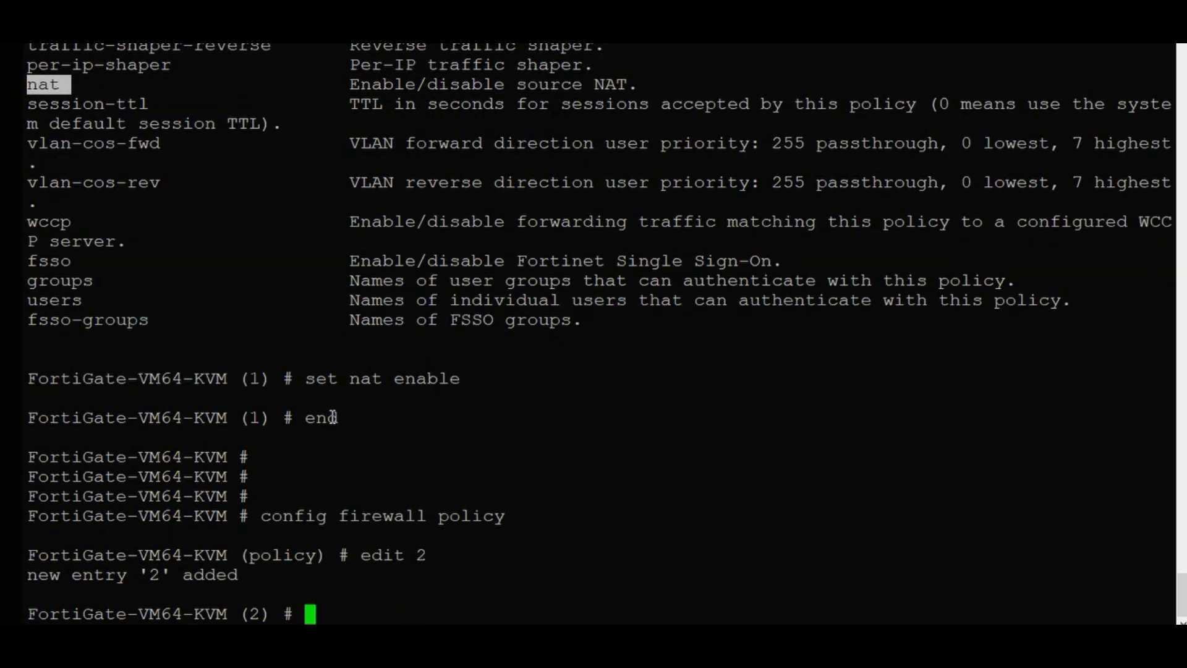
type("s")
key("Tab")
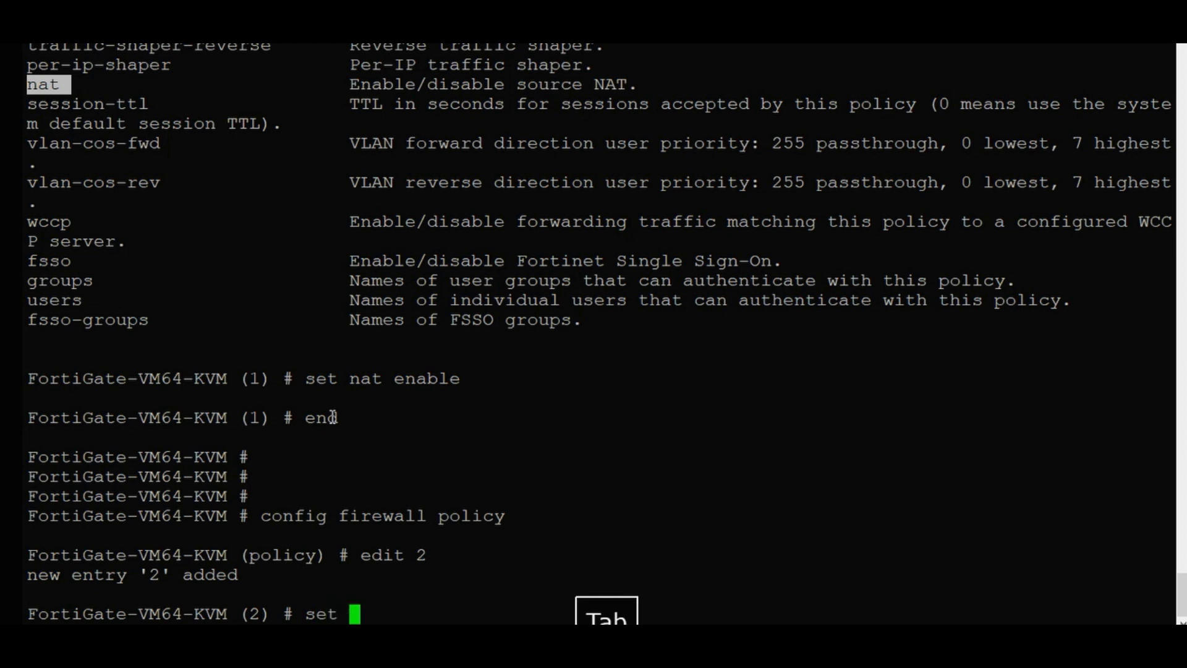
type("n")
key("Tab")
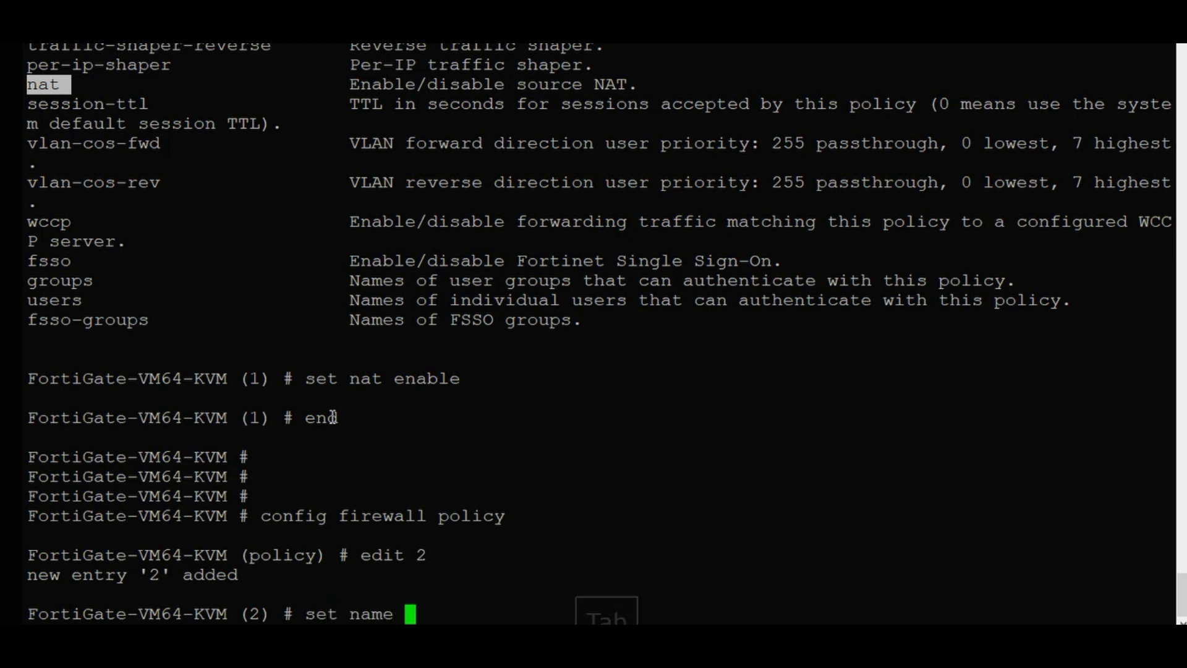
type("\"")
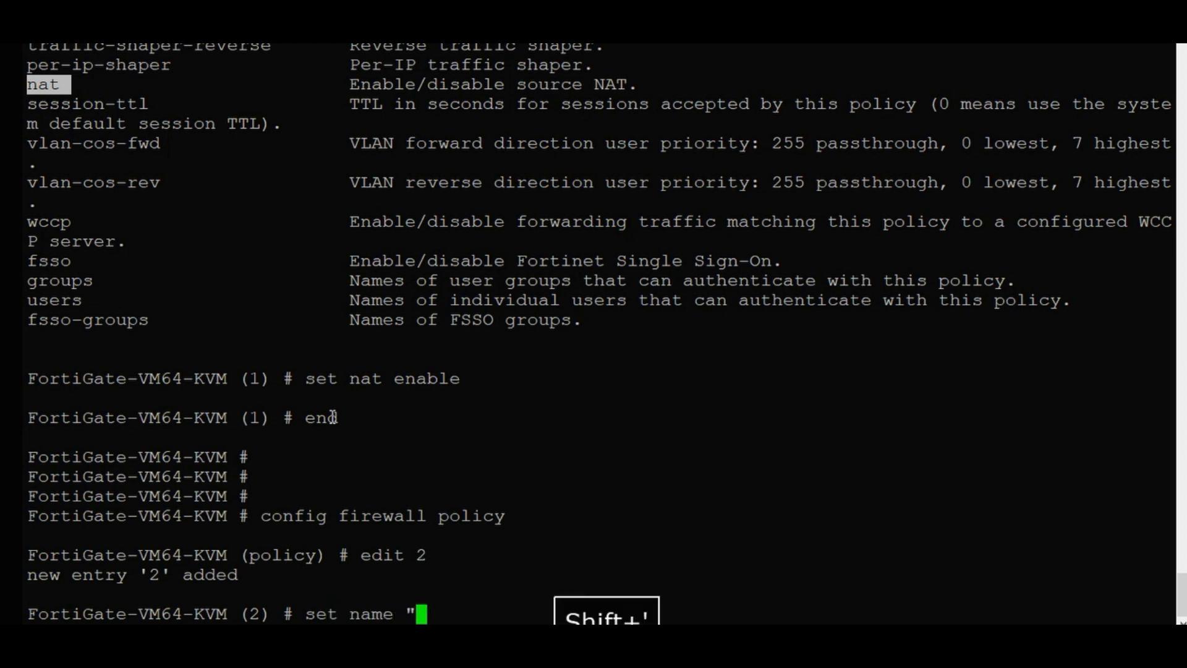
type("LAN to DMZ")
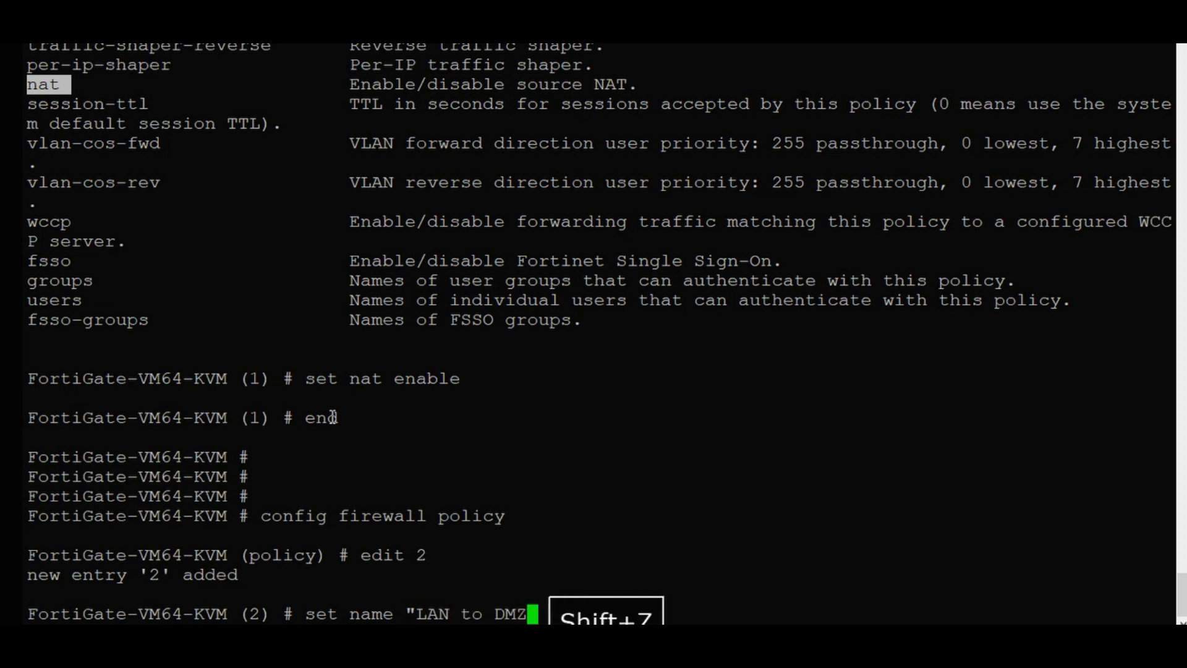
type("\"")
key("Return")
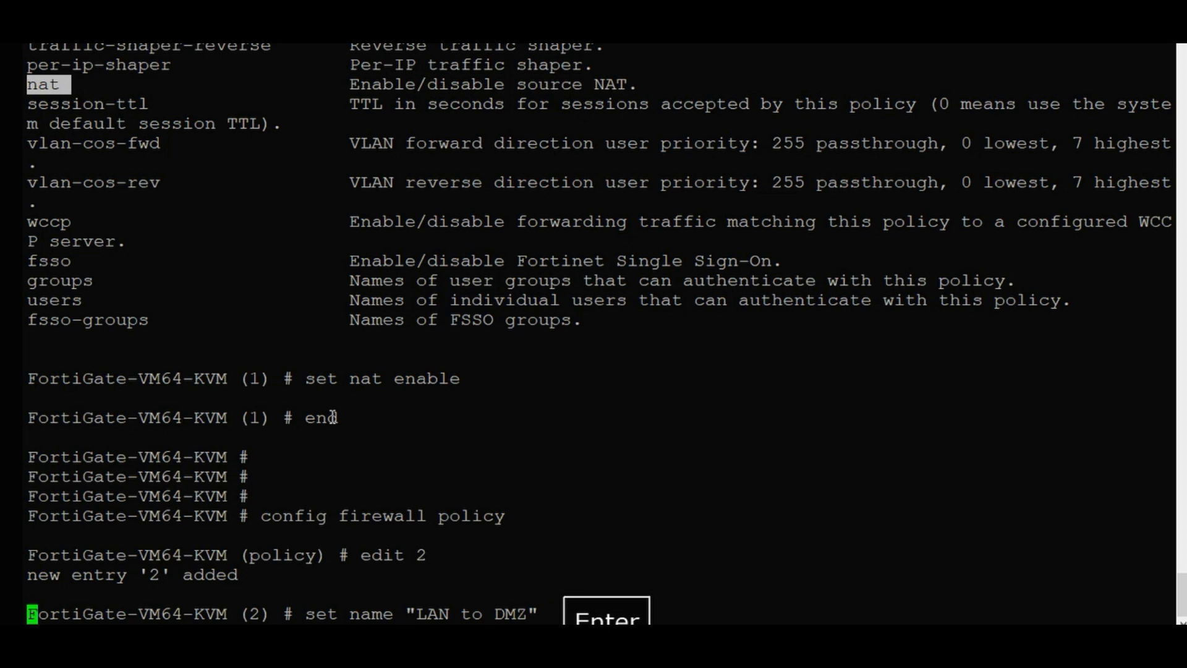
Set the policy's incoming interface to LAN and outgoing interface to DMZ.
type("s")
key("Tab")
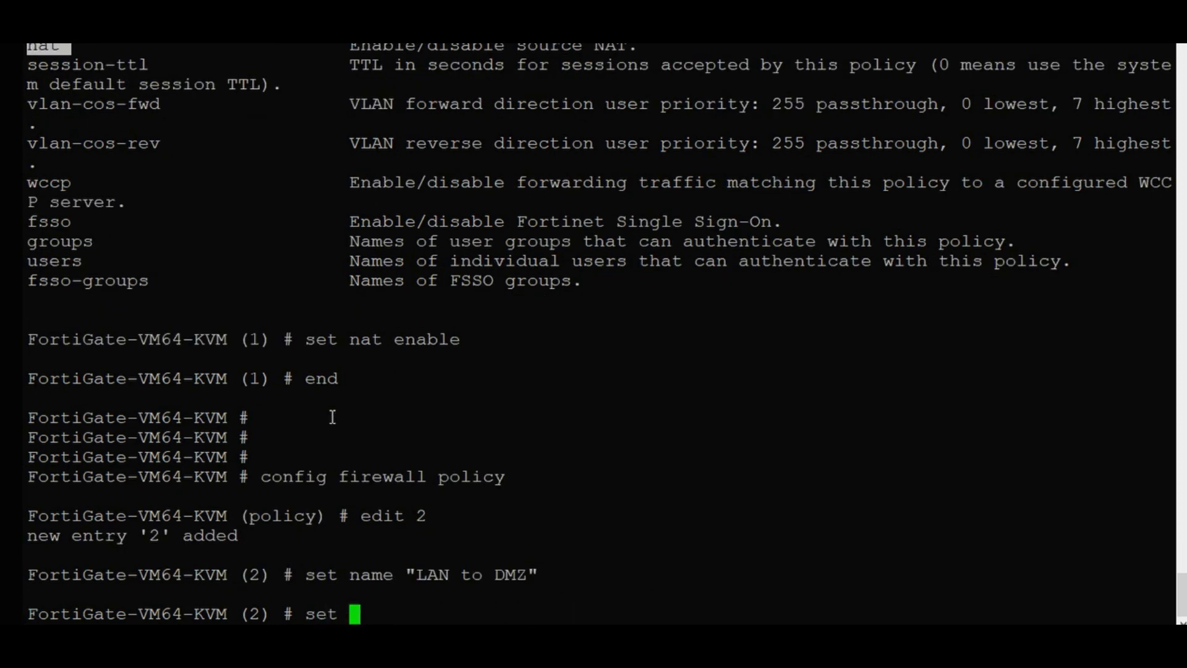
type("srci")
key("Tab")
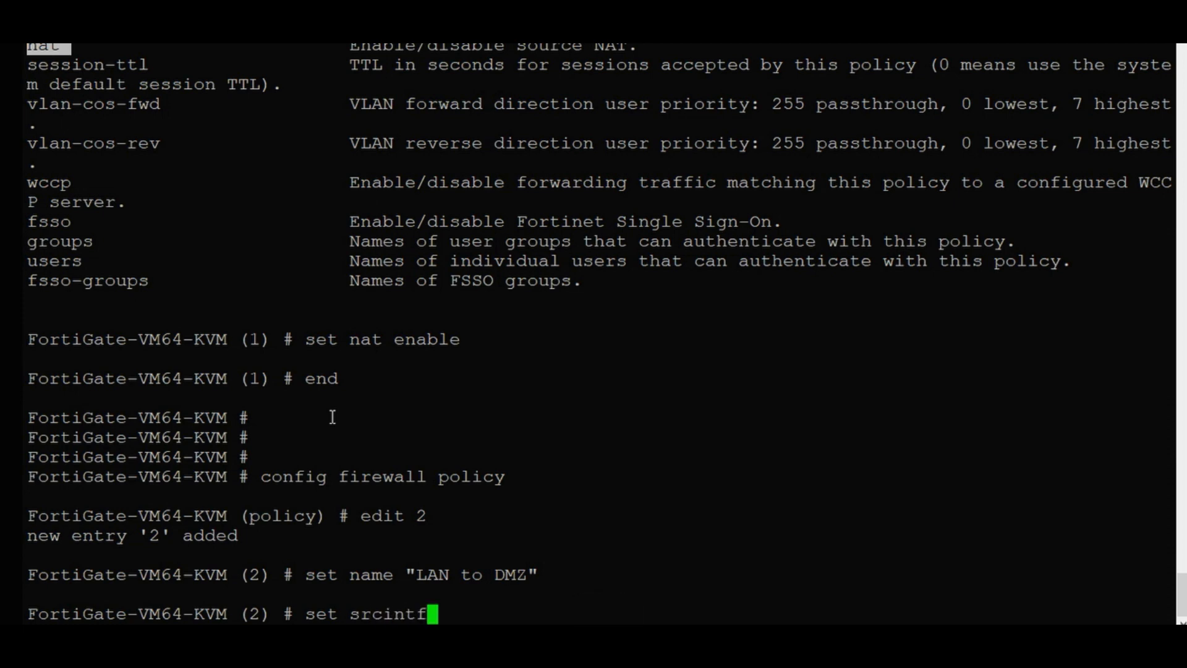
type("LAN")
key("Return")
type("set")
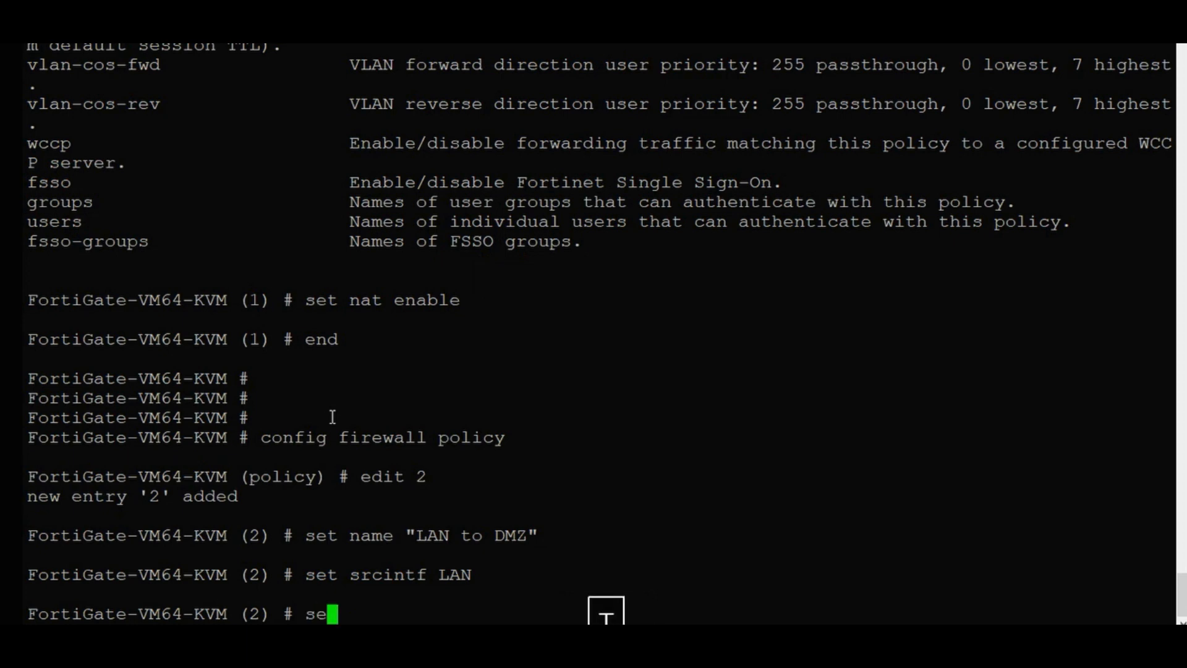
type(" dst")
key("Tab")
type("DM")
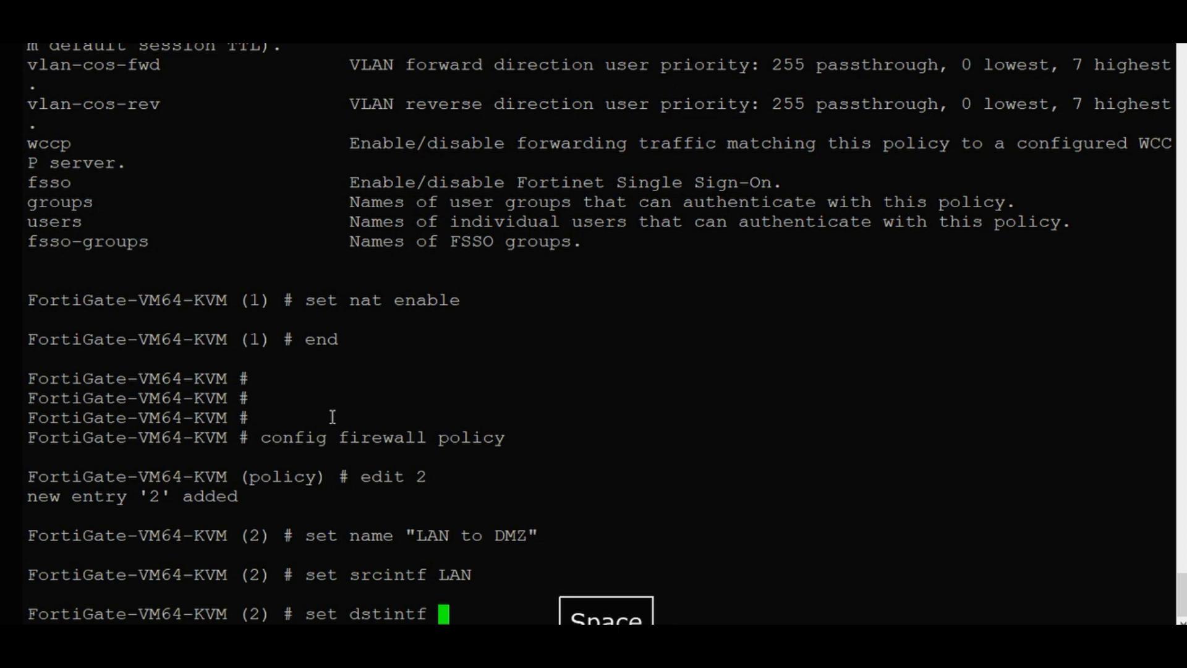
type("Z")
key("Return")
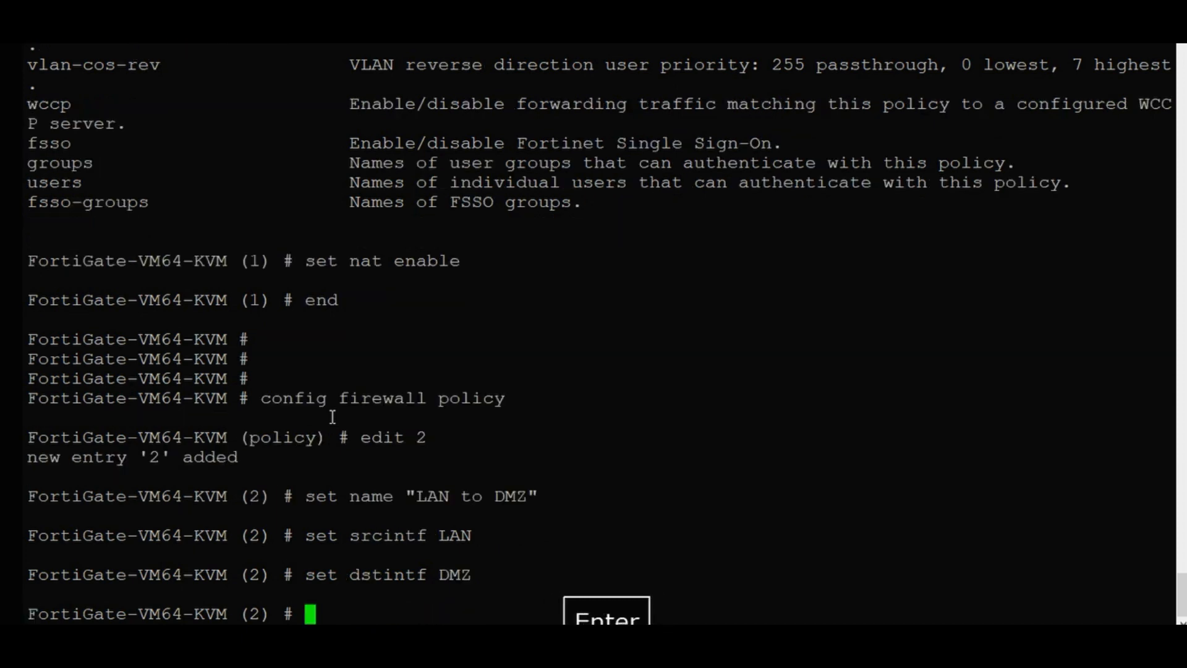
Set both the source and destination addresses of policy 2 to all.
type("set")
key("Tab")
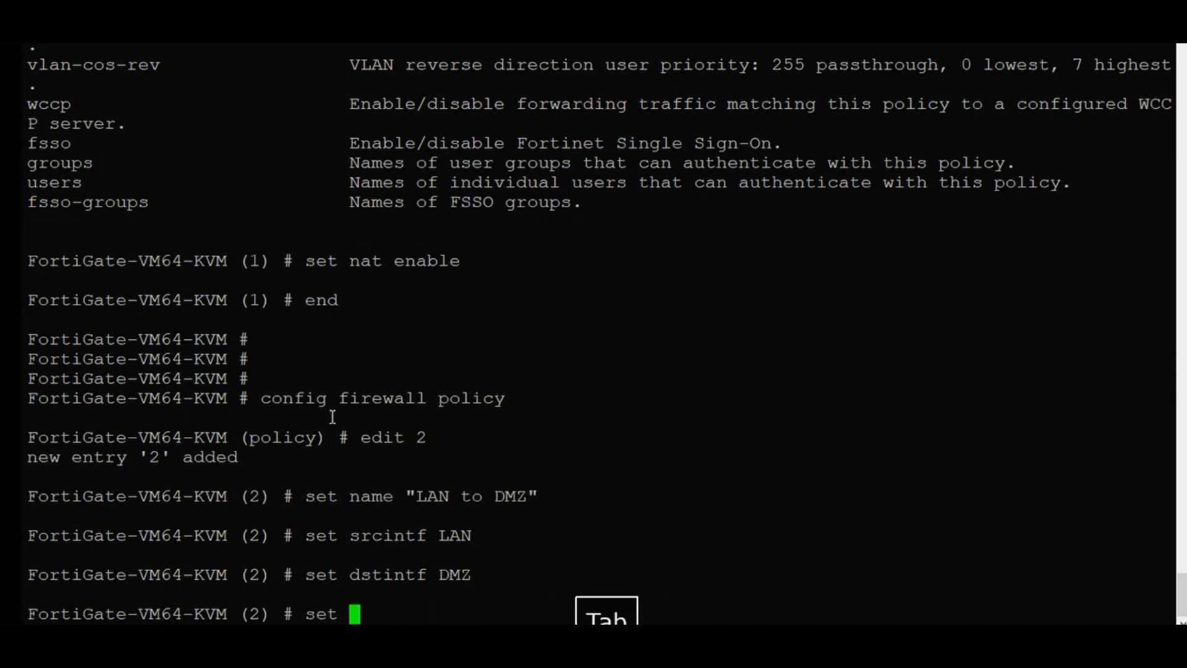
type("srci")
key("Tab")
key("Tab")
type("a")
key("Tab")
key("Return")
key("Return")
type("set")
key("Tab")
type("dst")
key("Tab")
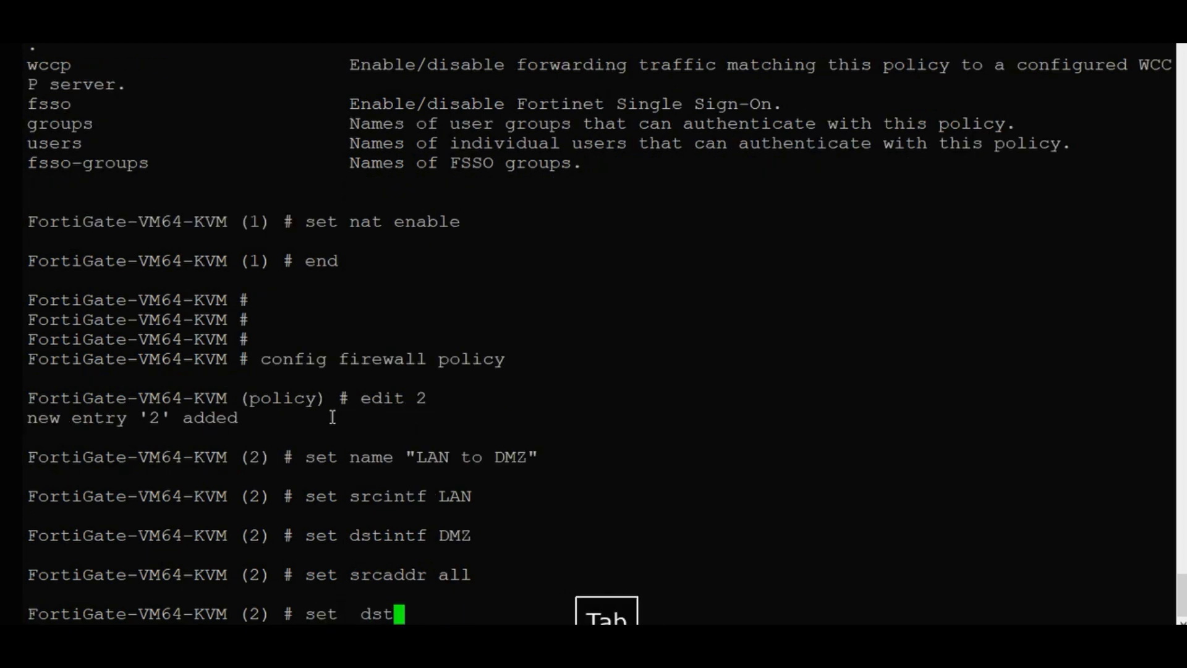
key("Tab")
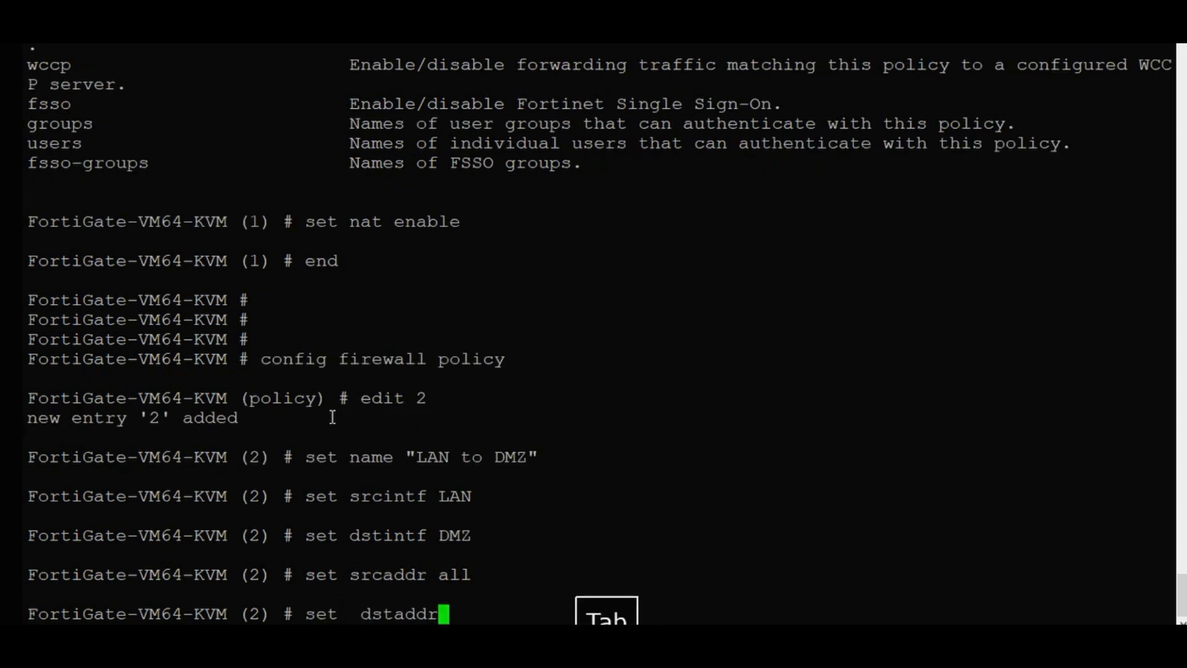
type("al")
key("Tab")
key("Return")
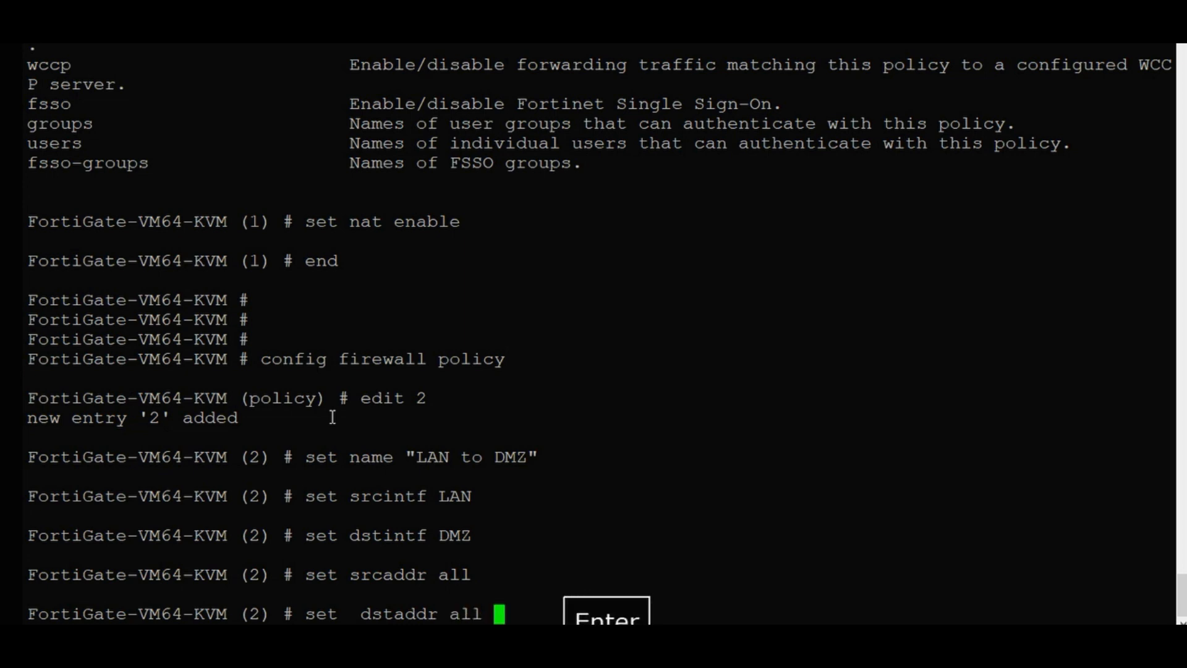
Allow the services PING and SSH in policy 2.
type("s")
key("Tab")
type("s")
key("Tab")
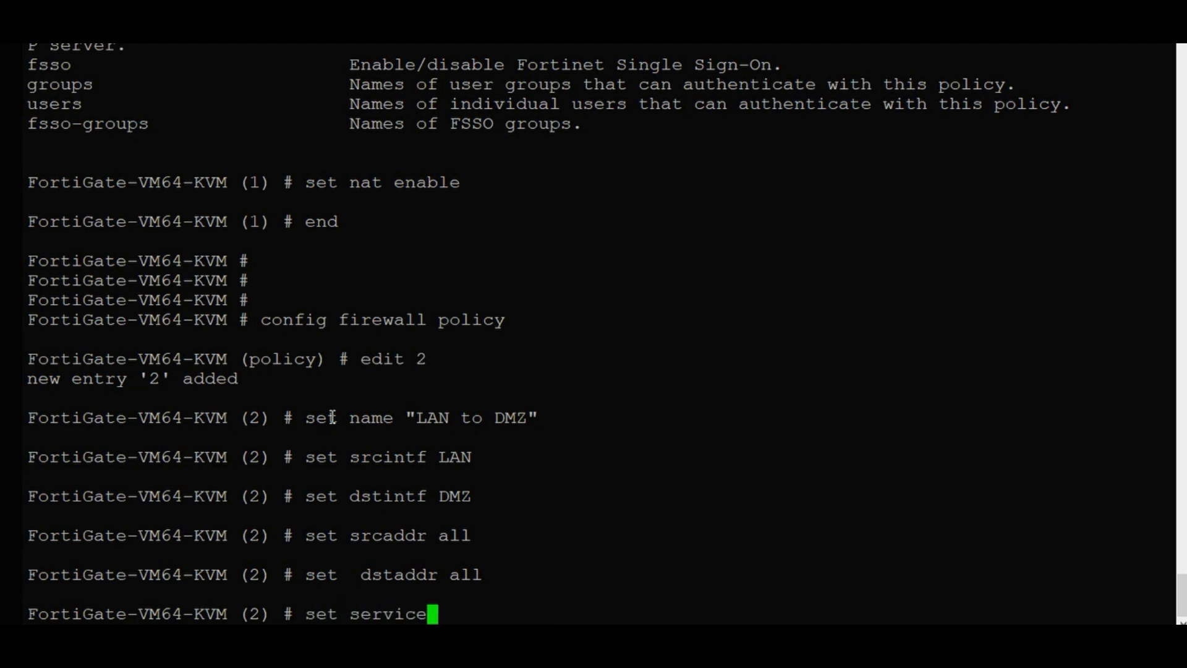
type("ping")
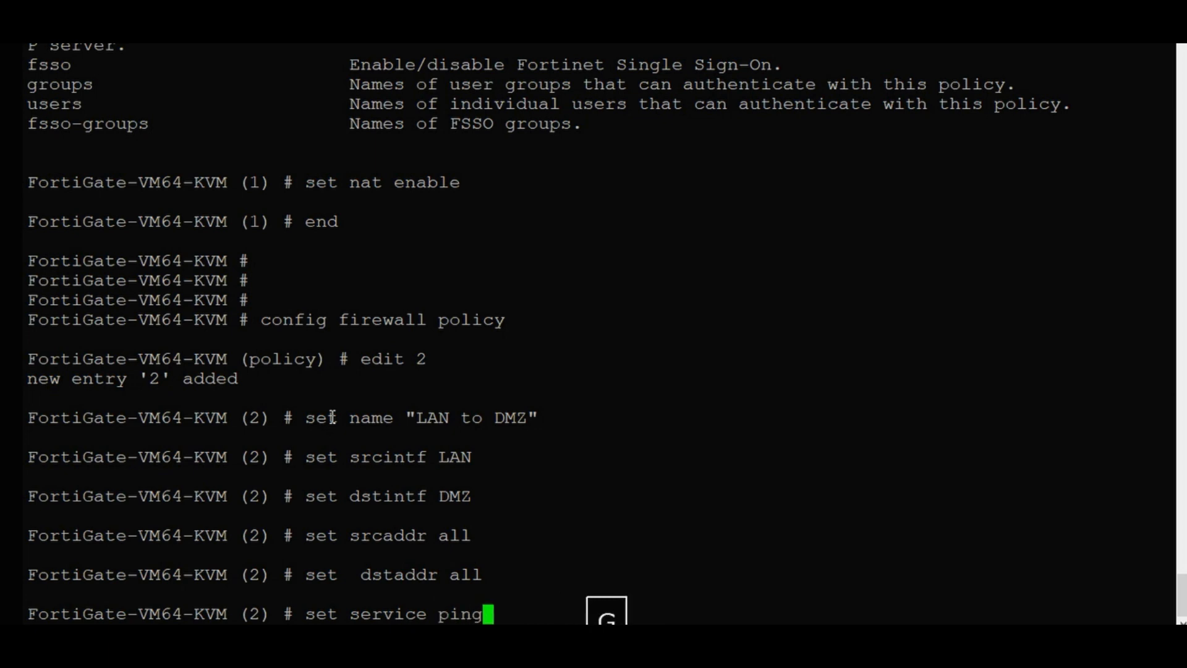
key("BackSpace")
key("BackSpace")
key("BackSpace")
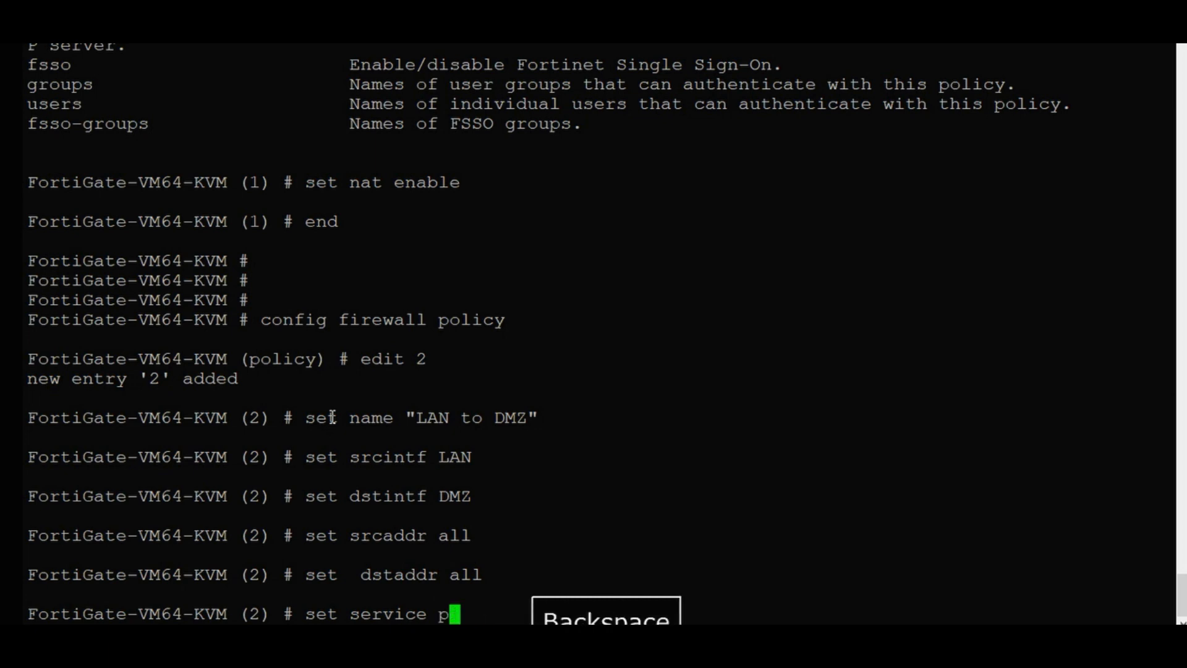
key("BackSpace")
type("PING SSH")
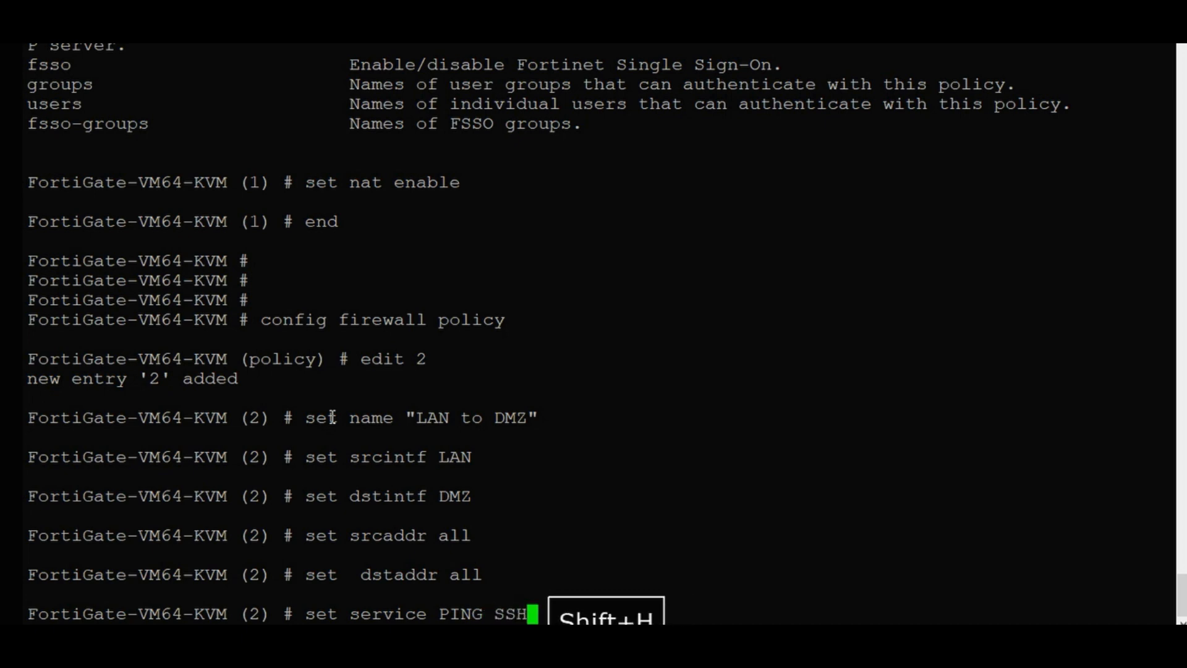
key("Return")
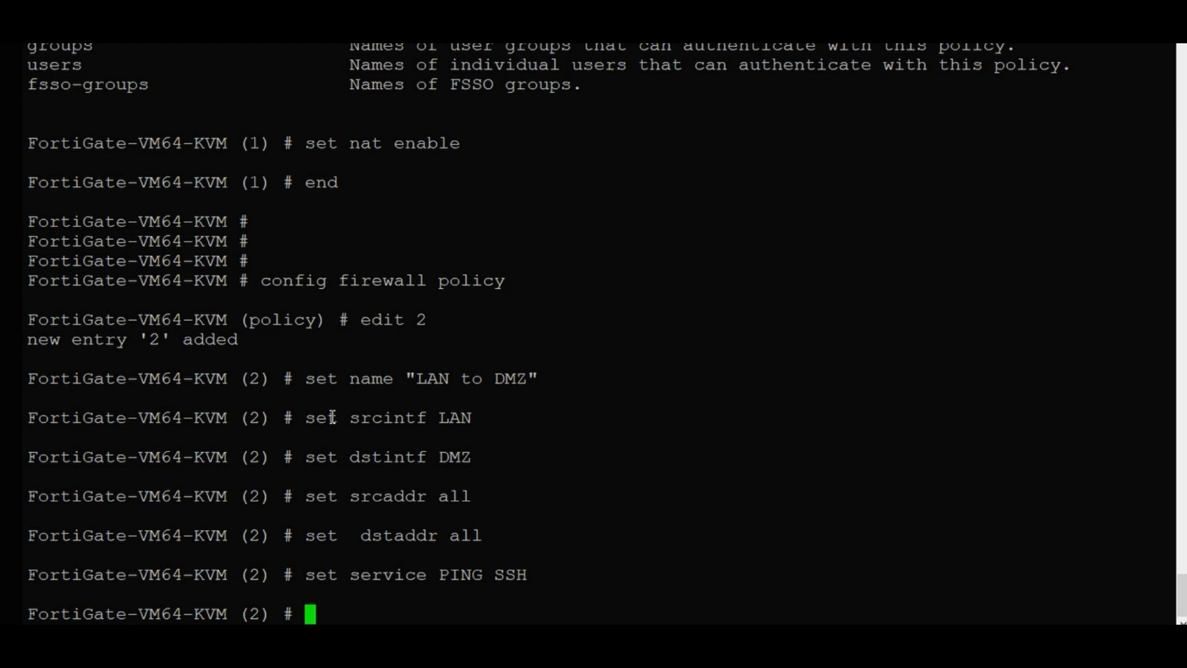
Set the policy action to accept and disable NAT.
type("se")
key("Tab")
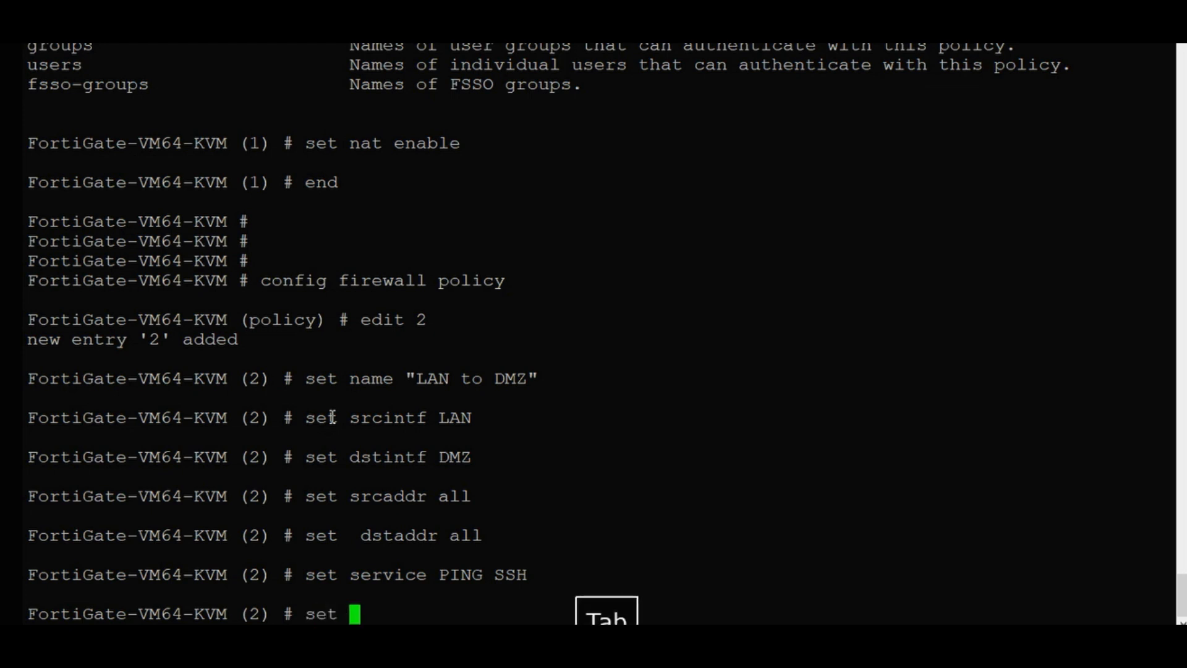
type("ac")
key("Tab")
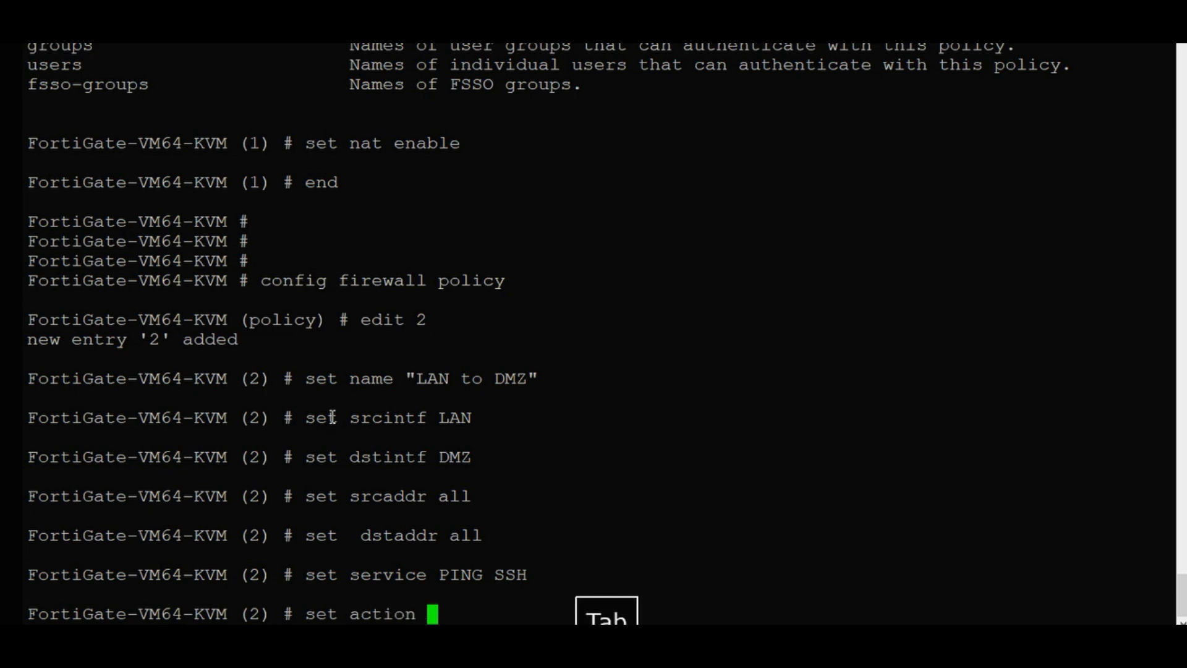
type("ac")
key("Tab")
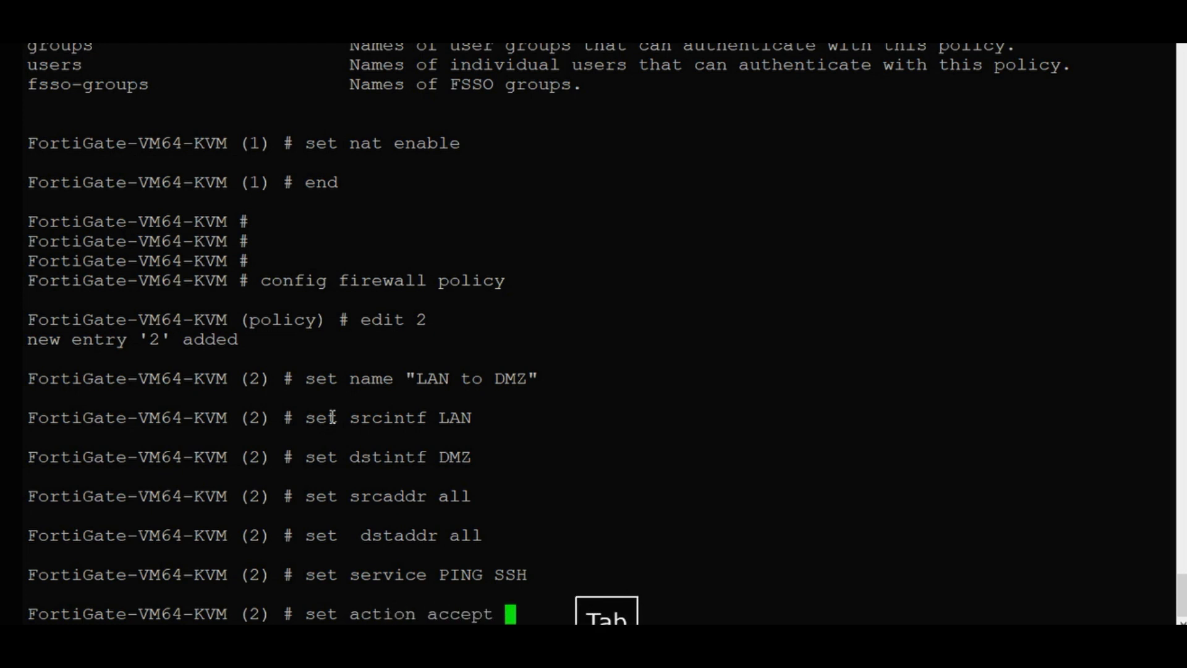
key("Return")
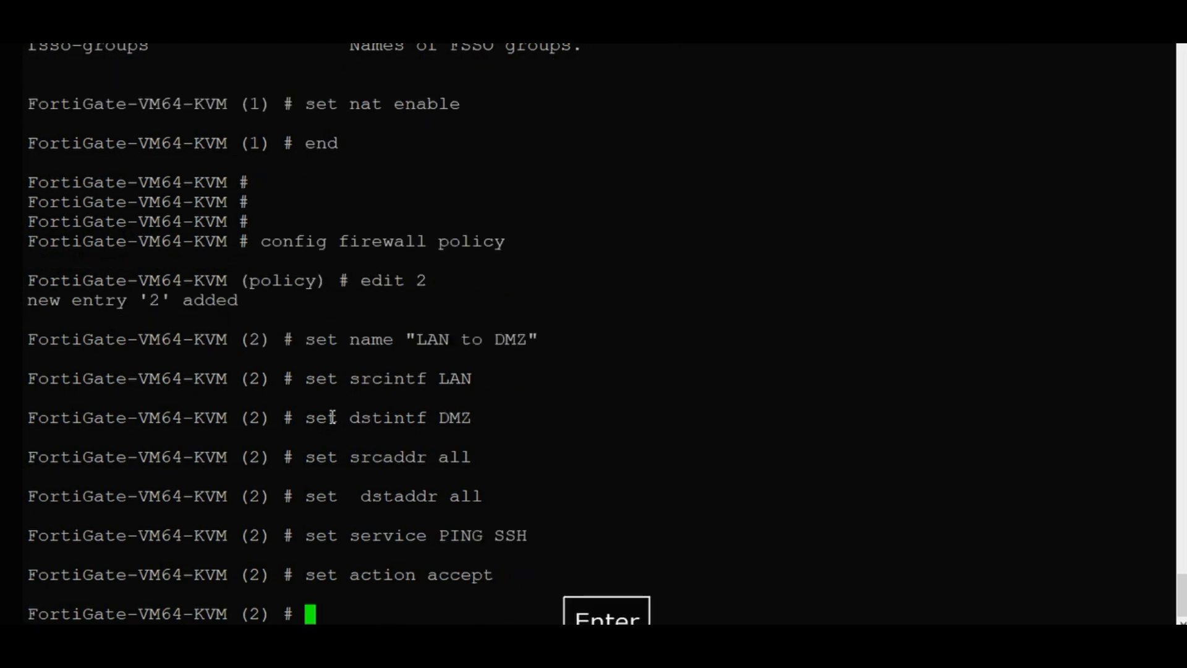
type("s")
key("Tab")
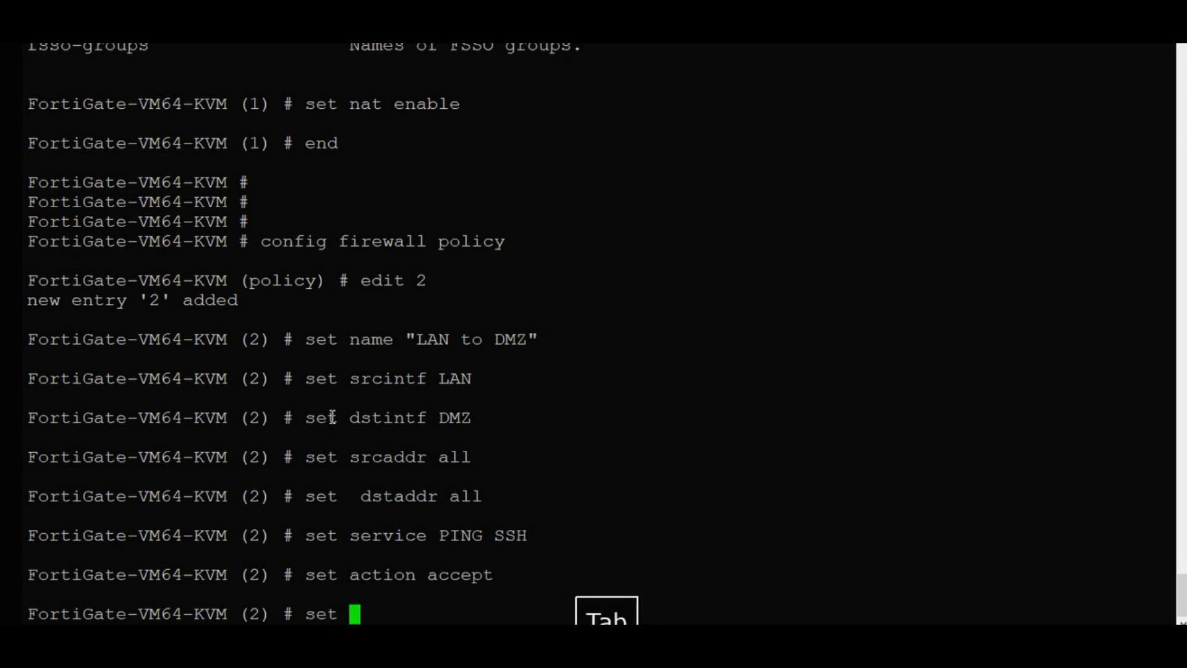
type("na")
key("Tab")
type("dis")
key("Tab")
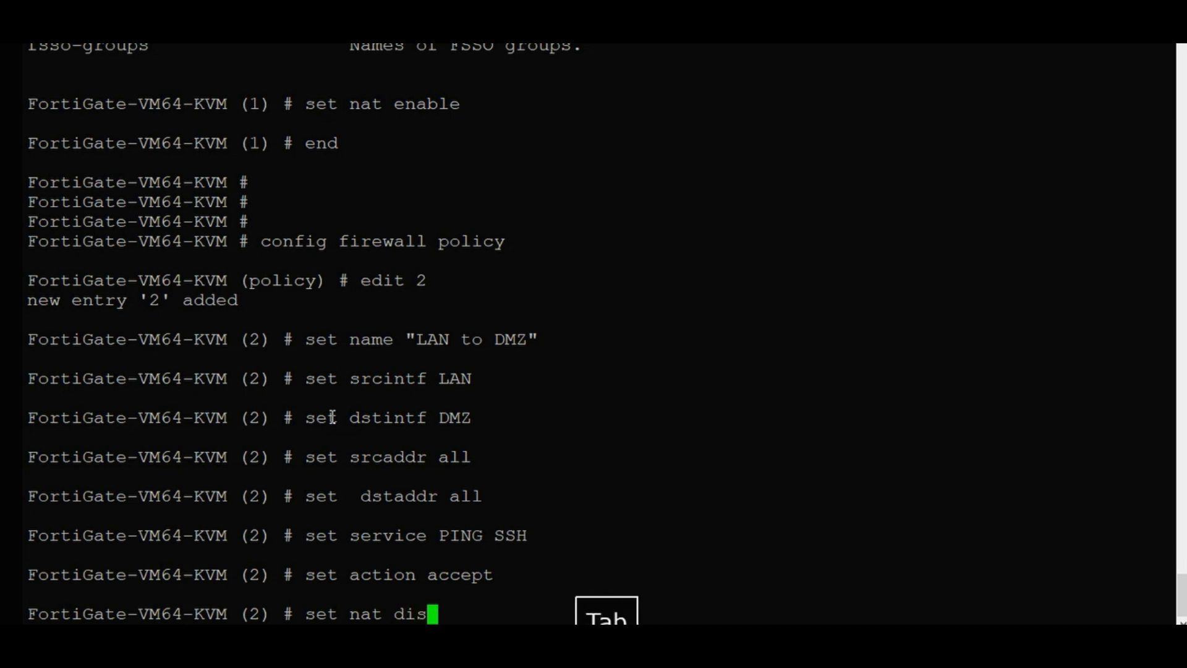
key("Return")
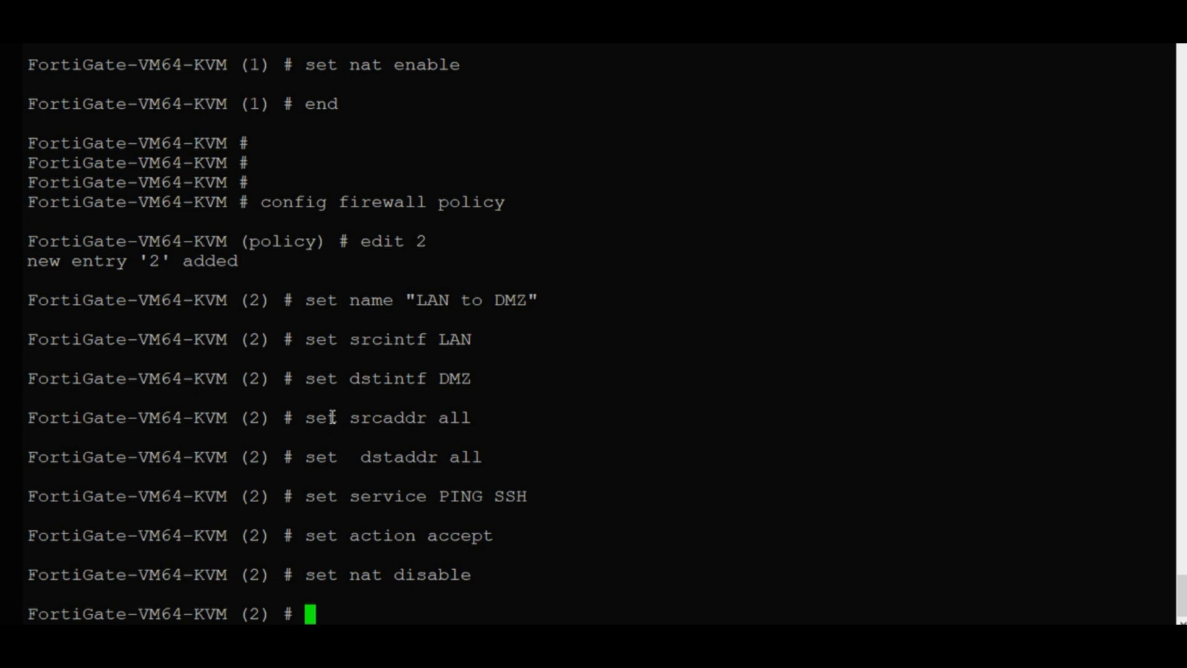
Try saving the policy, then re-paste the policy command block after the schedule error.
type("end")
key("Return")
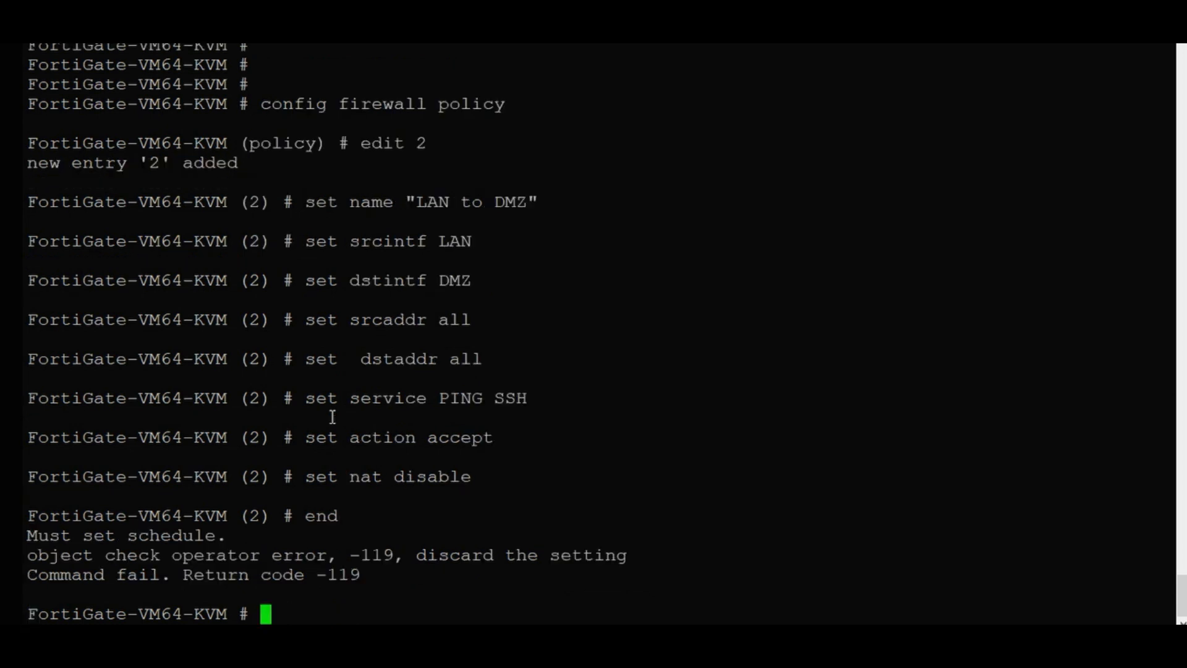
key("Up")
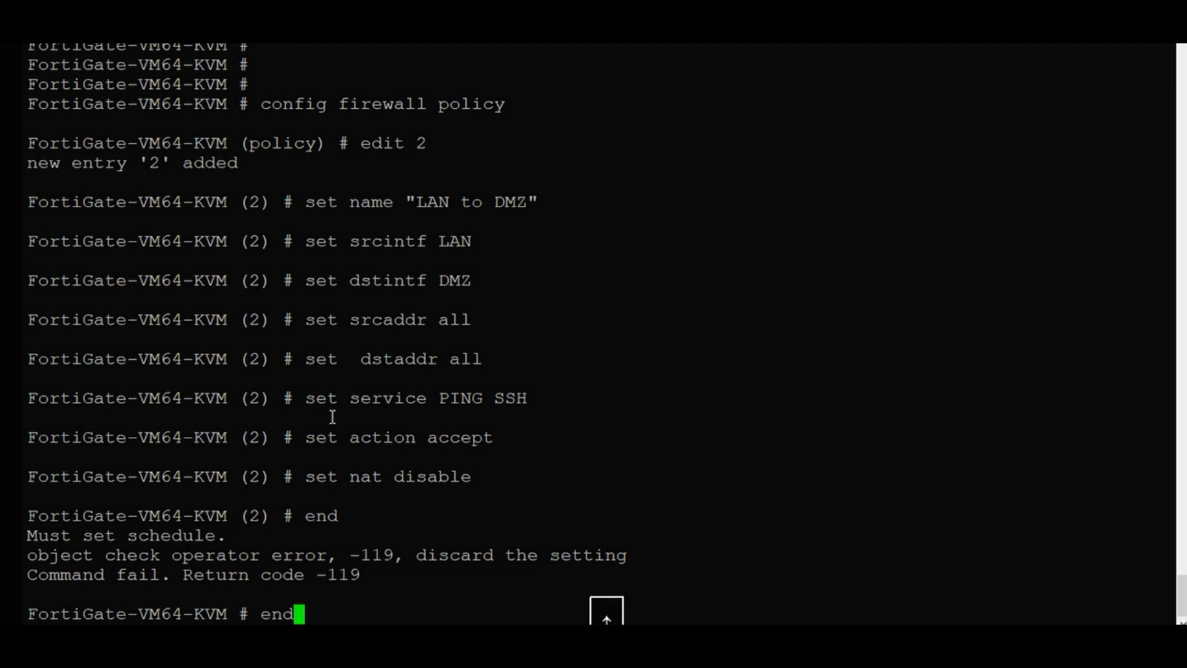
key("BackSpace")
key("BackSpace")
key("BackSpace")
type("config firewall policy edit 2 set name \"LAN to DMZ\" set srcintf LAN  set dstintf DMZ set srcaddr all  set  dstaddr all  set service PING SSH  set action accept set nat disable")
key("Return")
Set the policy schedule to always and save policy 2 with end.
type("set sch")
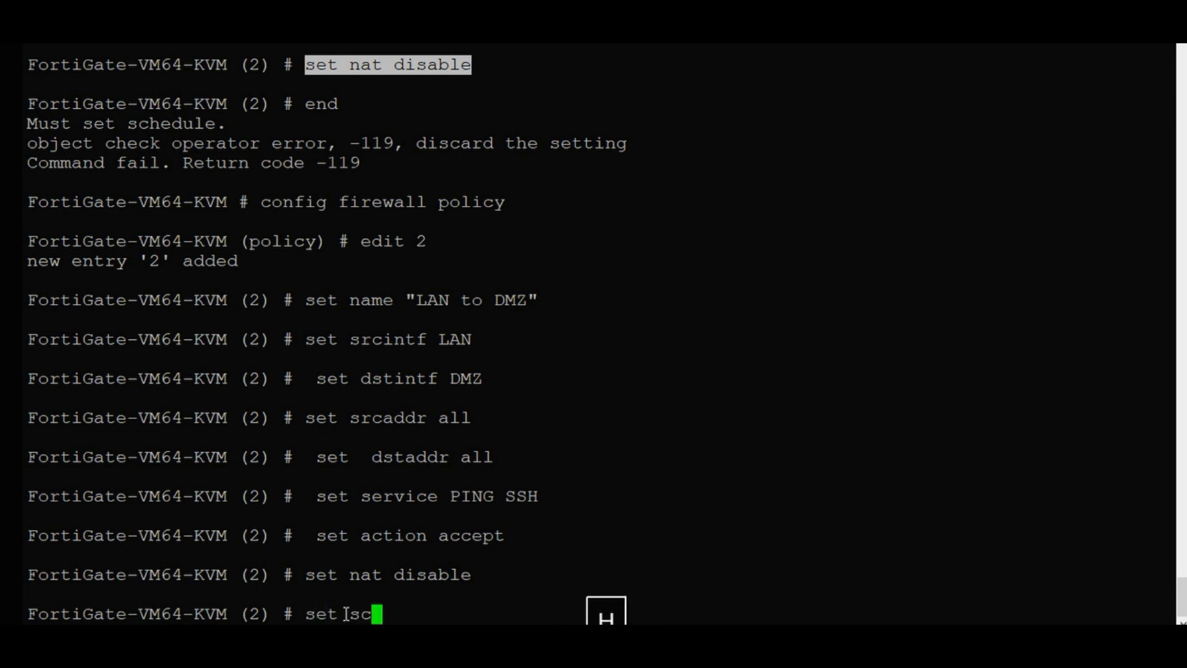
key("Tab")
type("al")
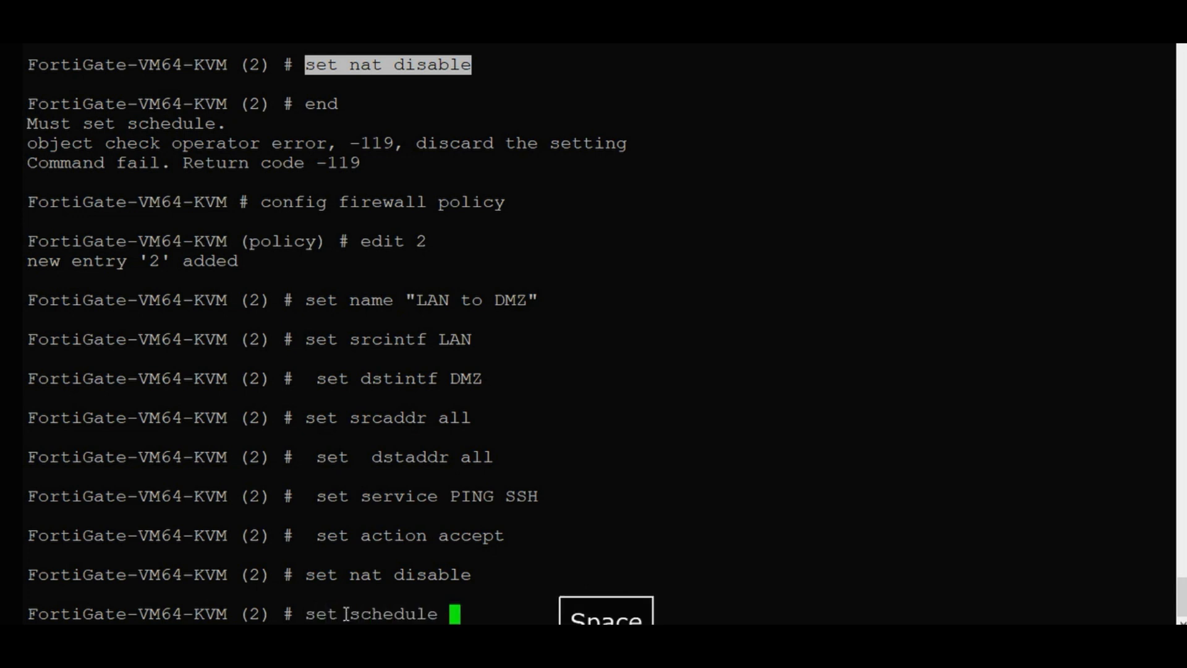
key("Tab")
key("Return")
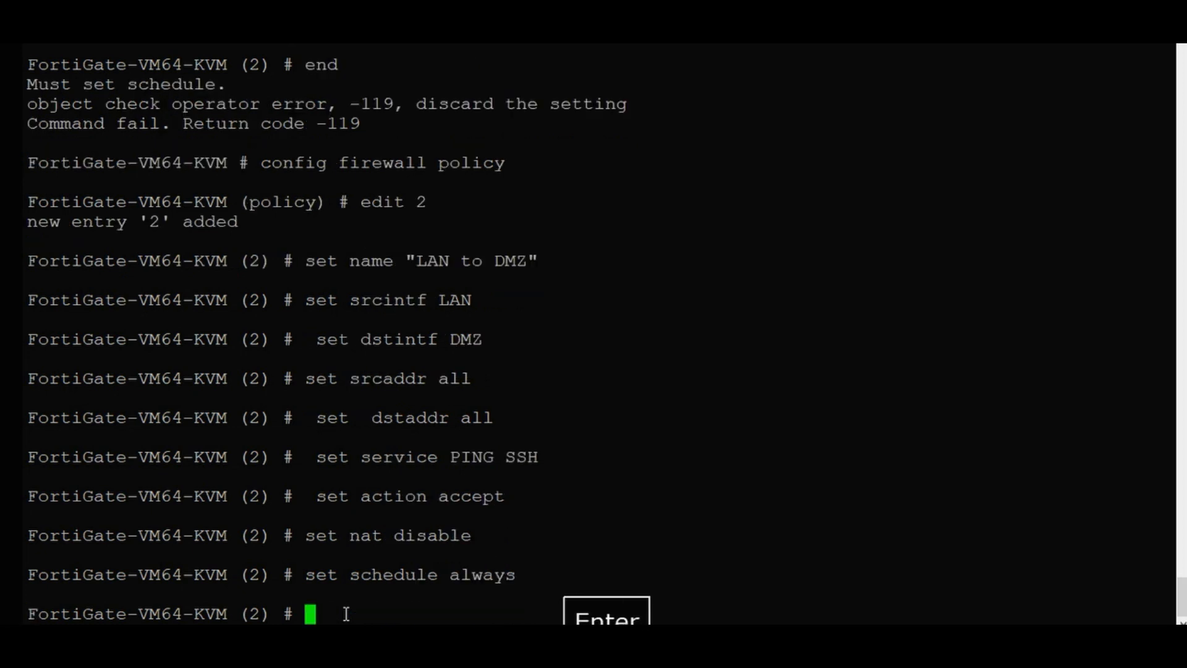
type("end")
key("Return")
key("Return")
key("Return")
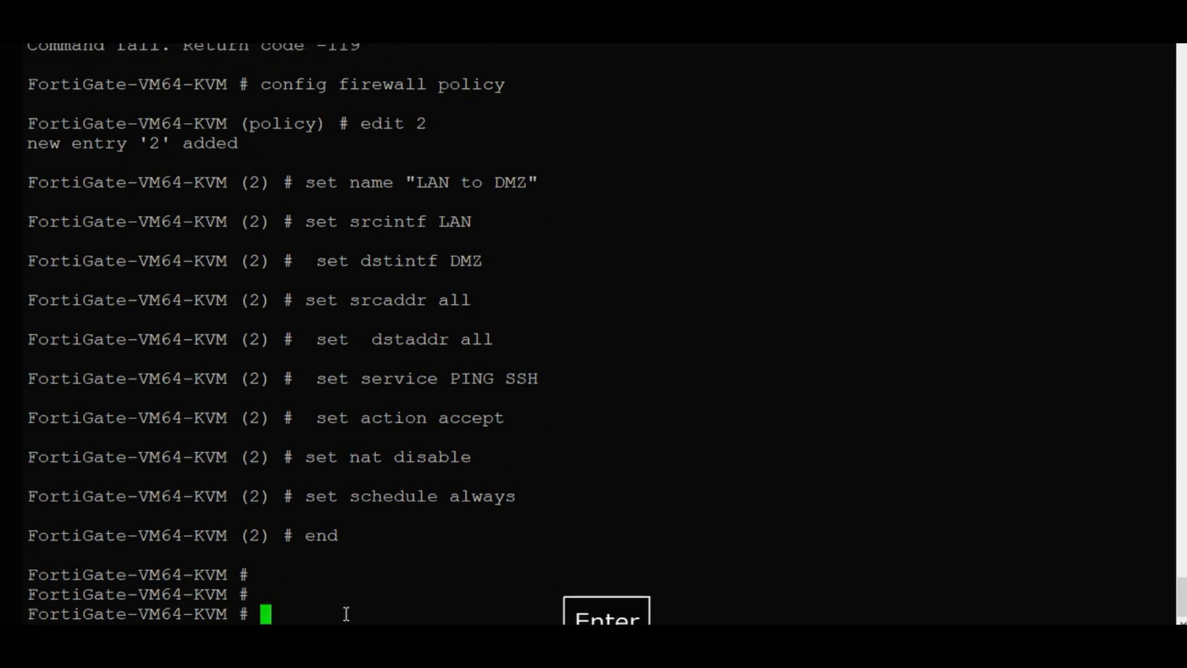
Run 'show firewall policy' and page through the full listing of both policies.
type("sh")
key("Tab")
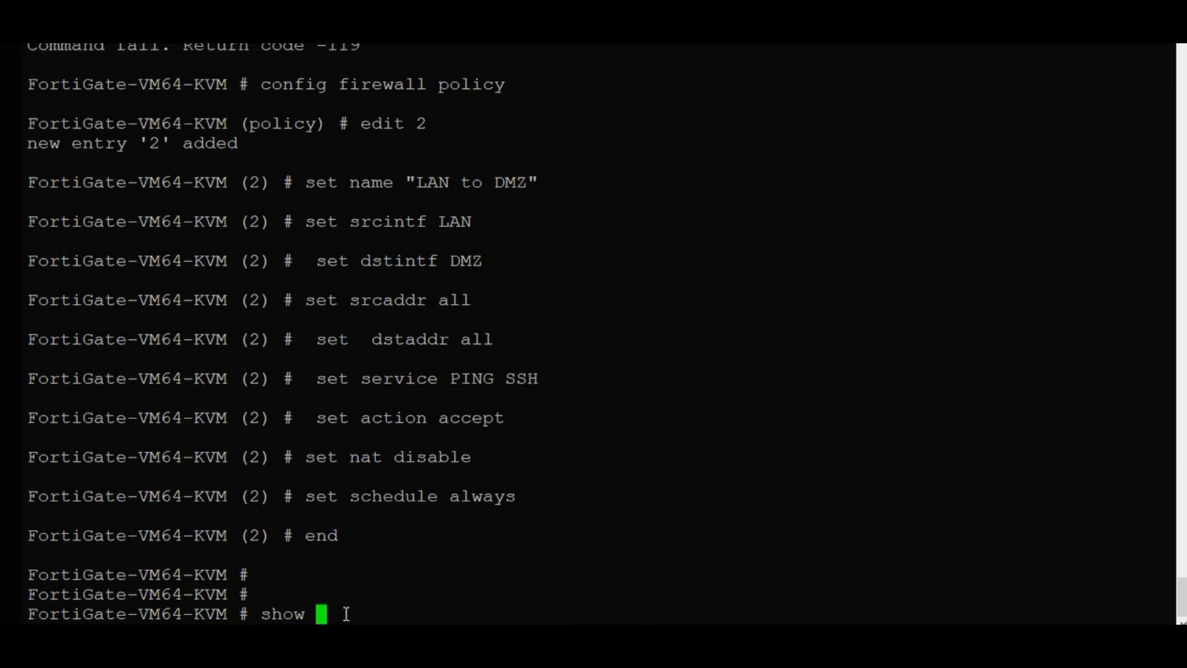
type("fire")
key("Tab")
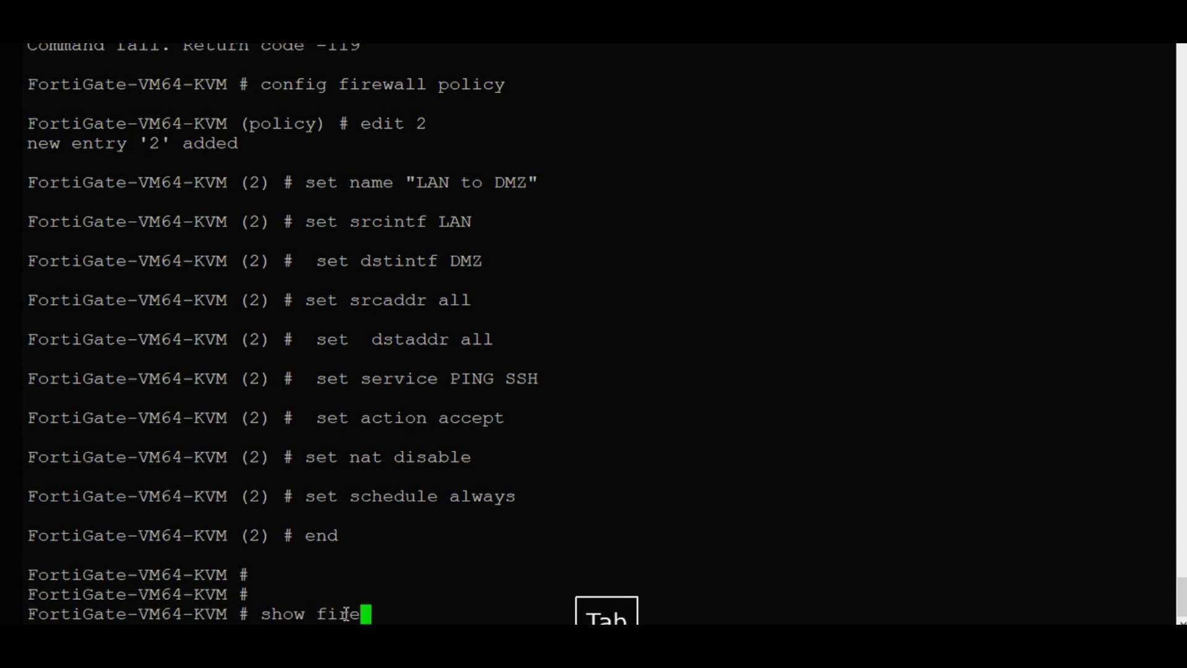
type("pol")
key("Tab")
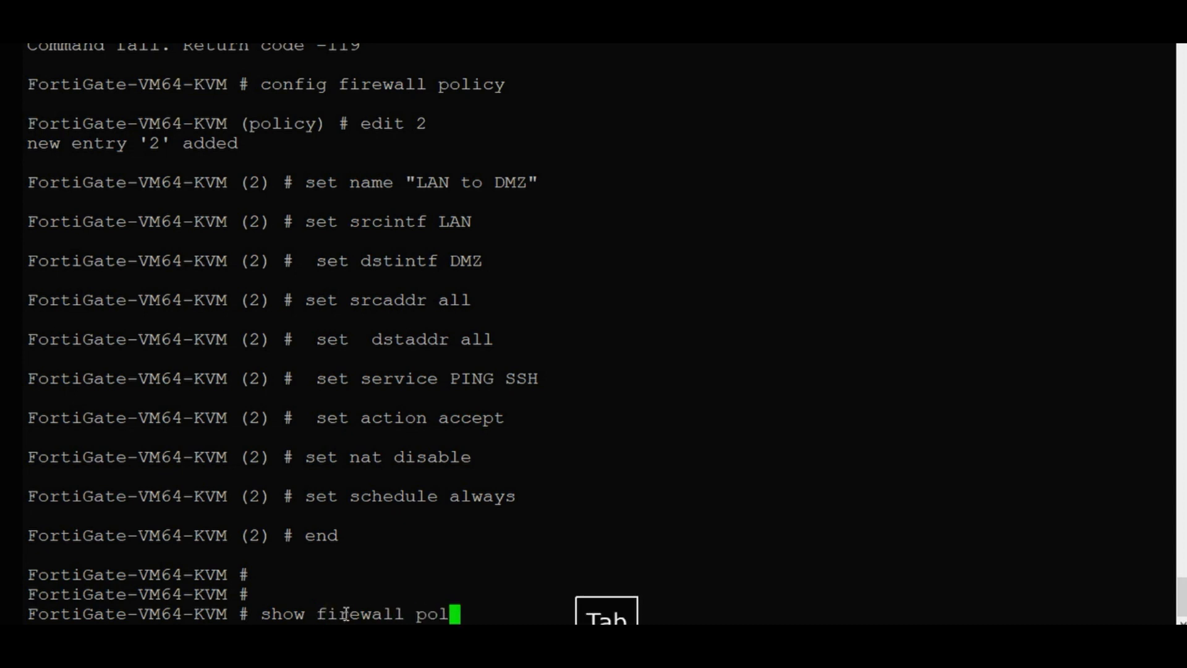
key("Return")
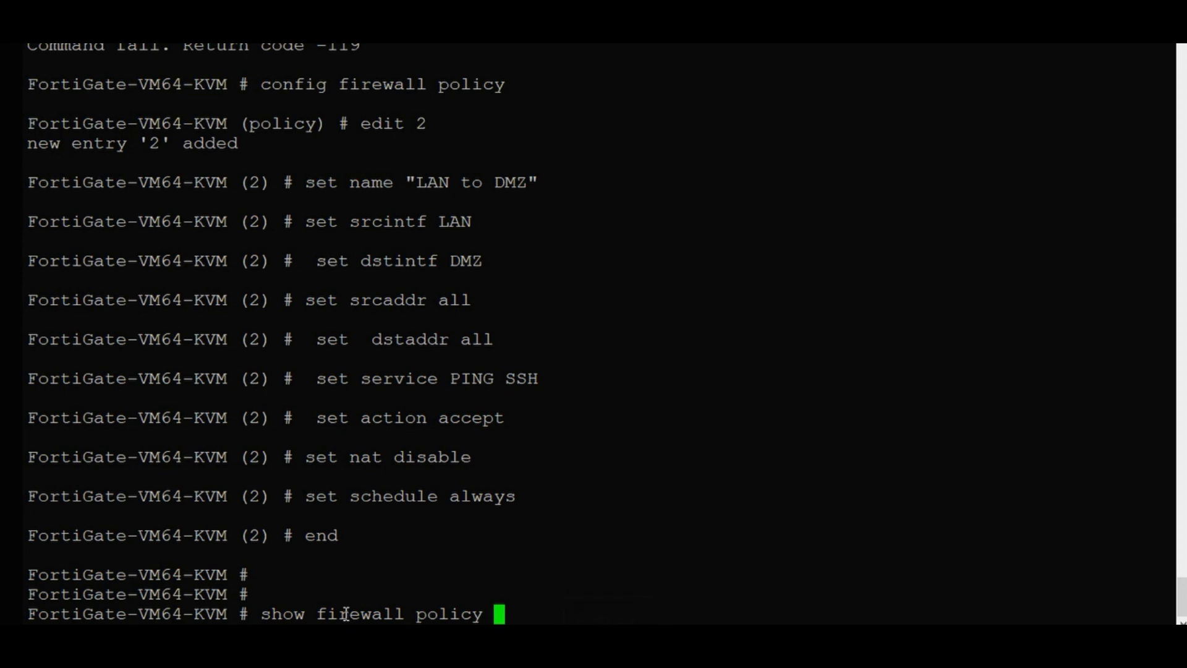
key("Return")
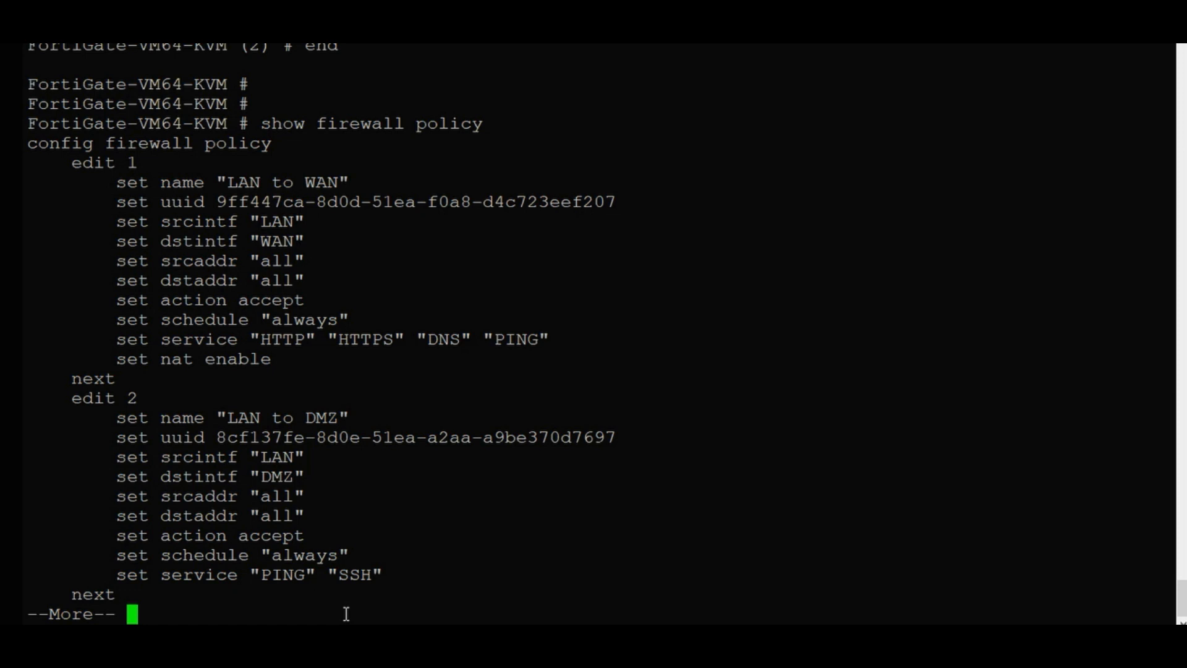
key("space")
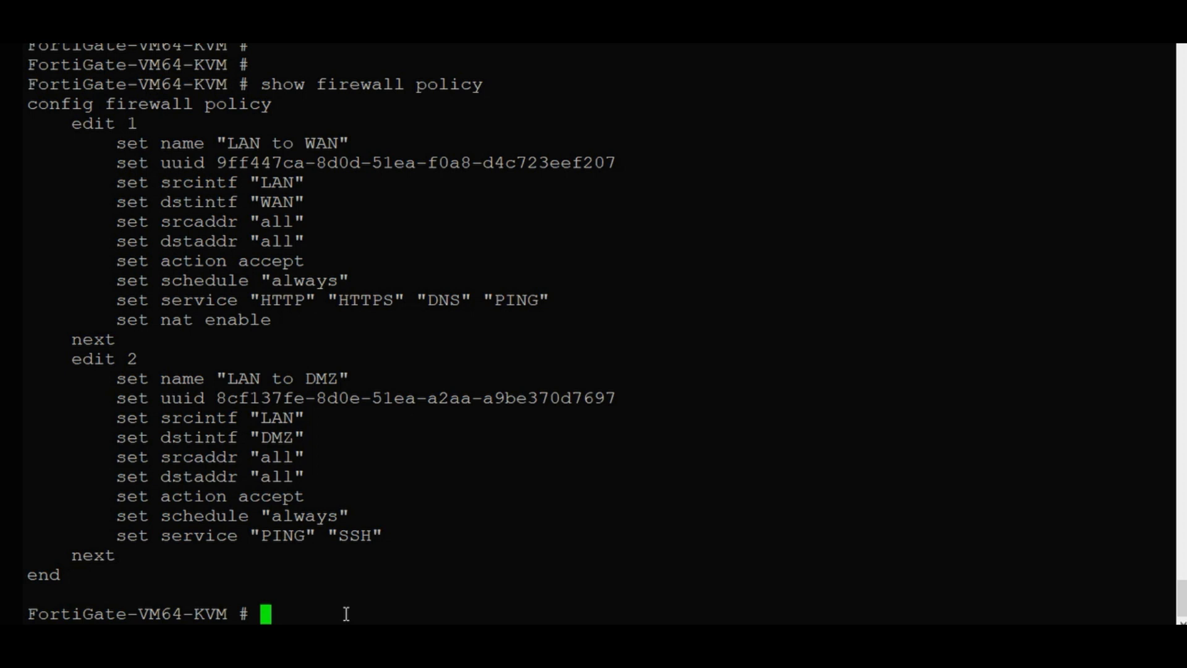
key("BackSpace")
key("BackSpace")
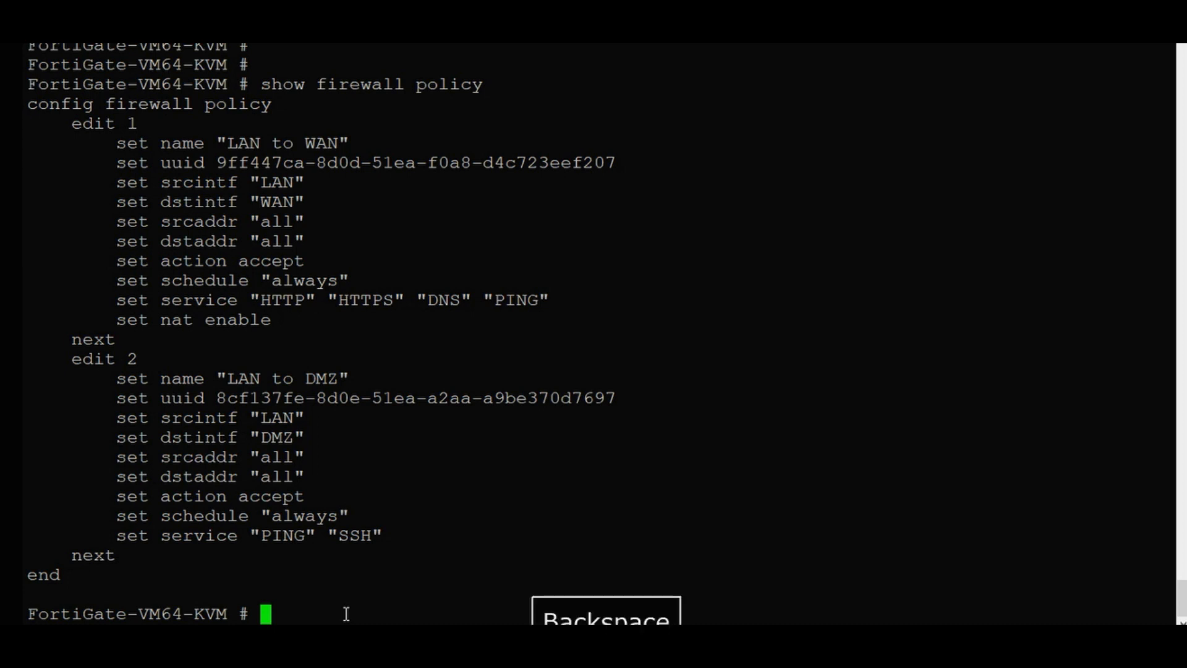
Enter the FortiGate's config system global settings.
type("con")
key("Tab")
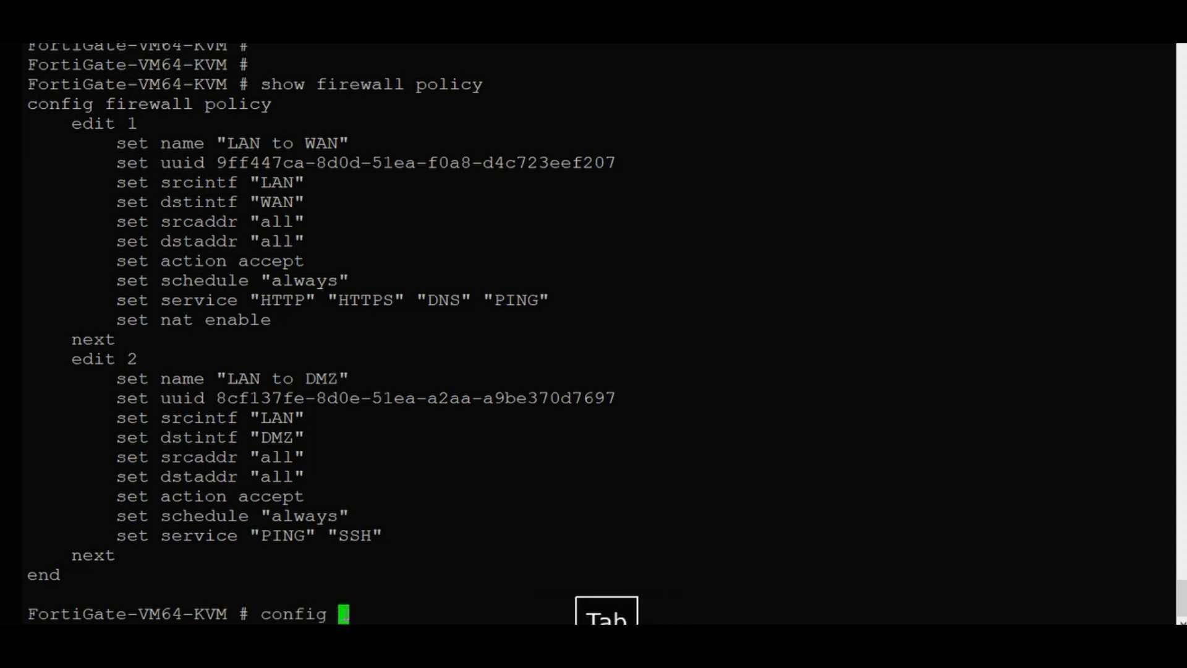
type("sy")
key("Tab")
type("fire")
key("Tab")
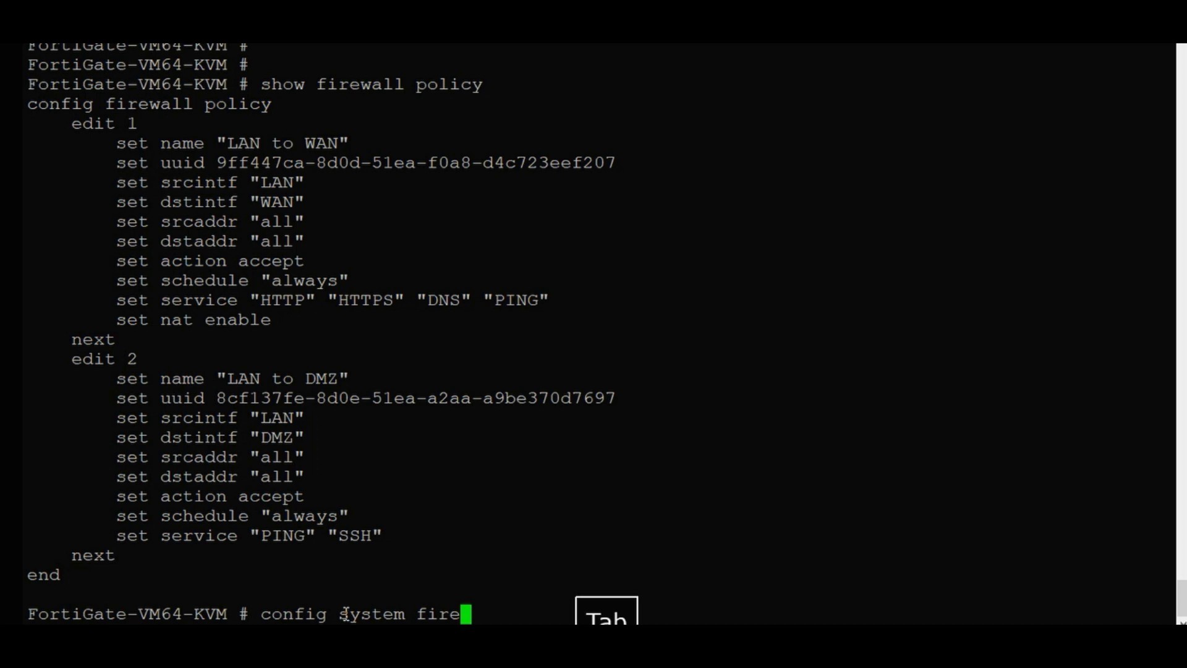
key("BackSpace")
key("BackSpace")
key("BackSpace")
key("BackSpace")
type("glob")
key("Tab")
key("Return")
Set the hostname to HQ-Firewall.
type("set")
key("Tab")
type("hos")
key("Tab")
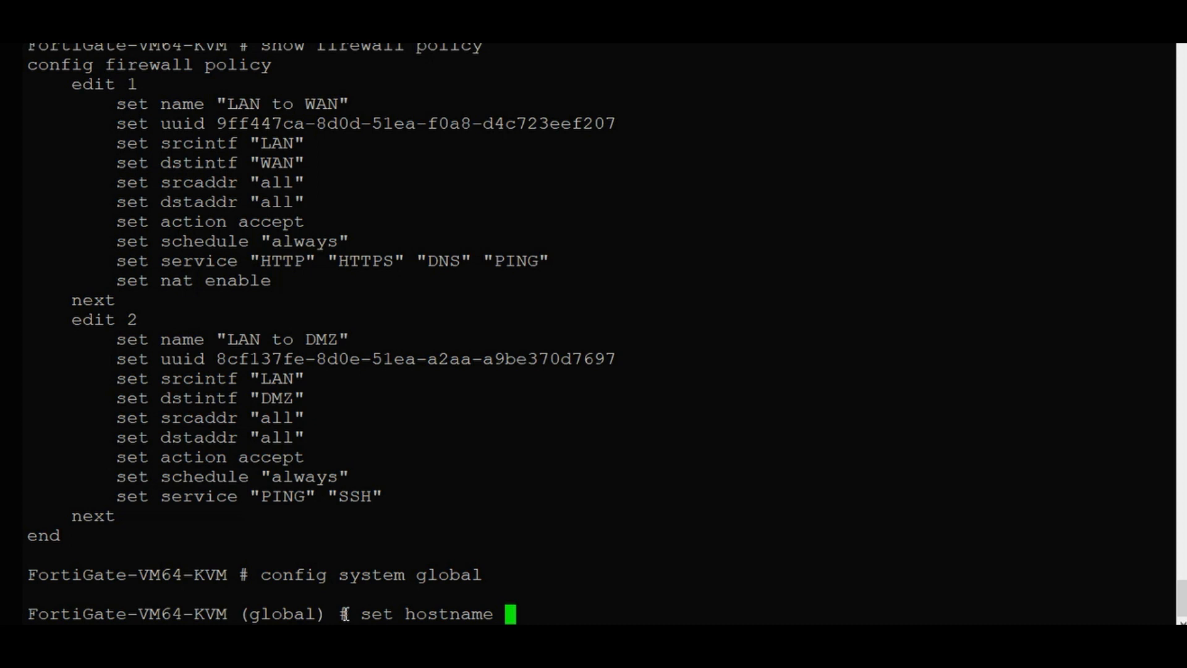
type("HQ")
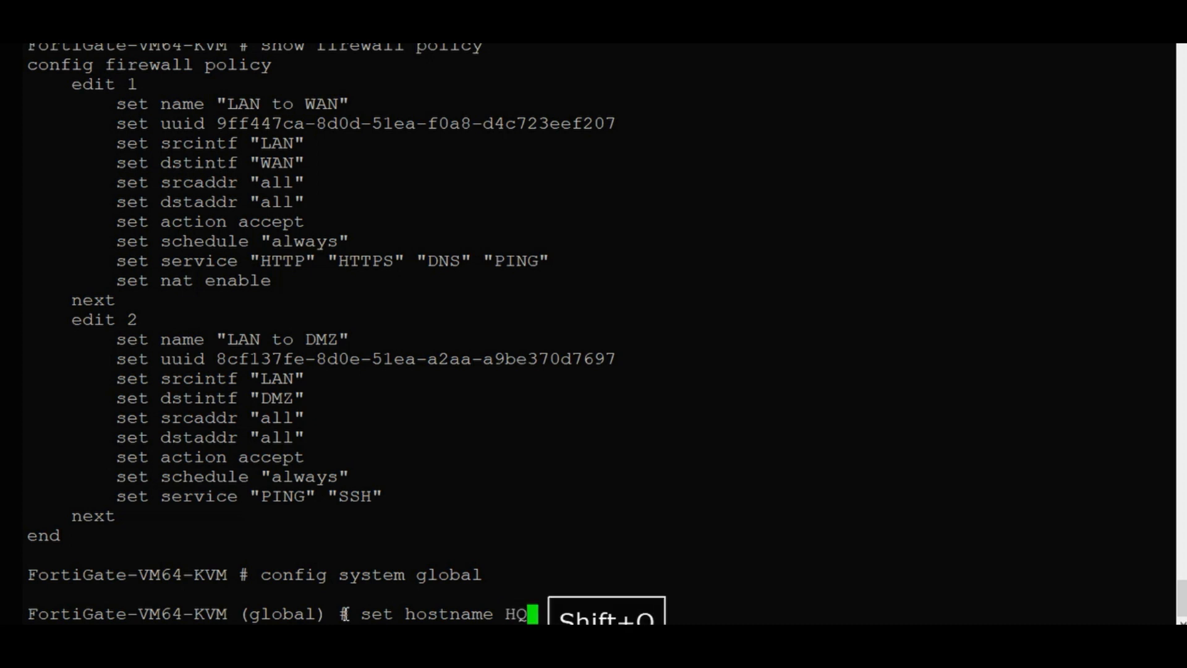
type("-Fire")
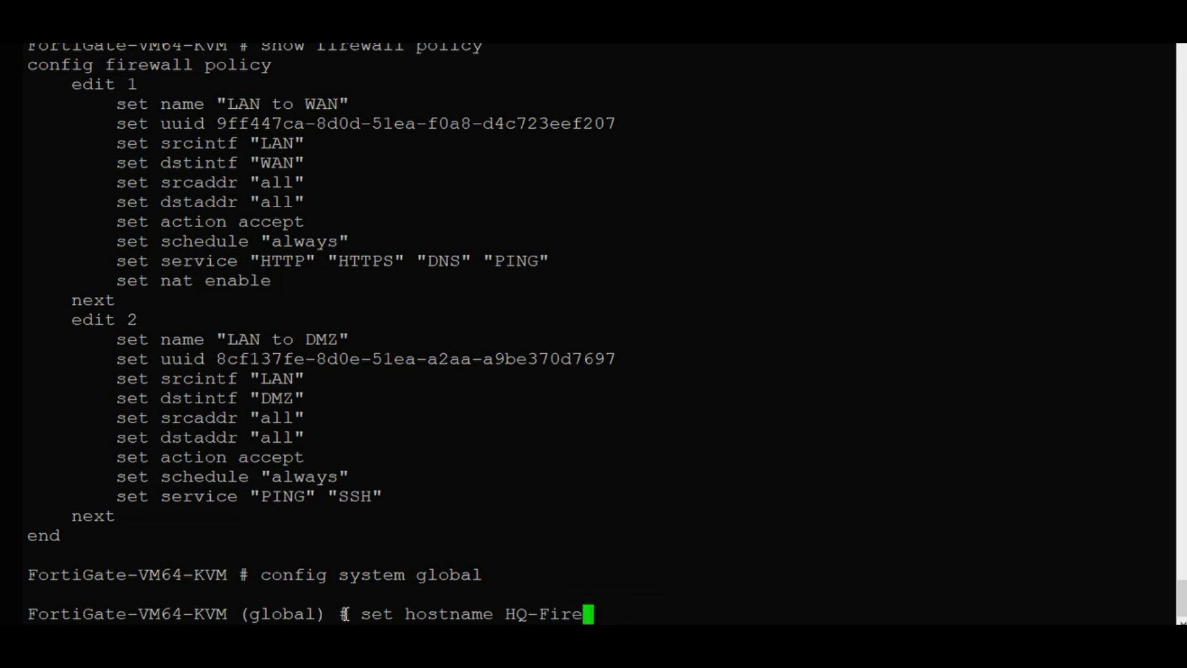
type("wall")
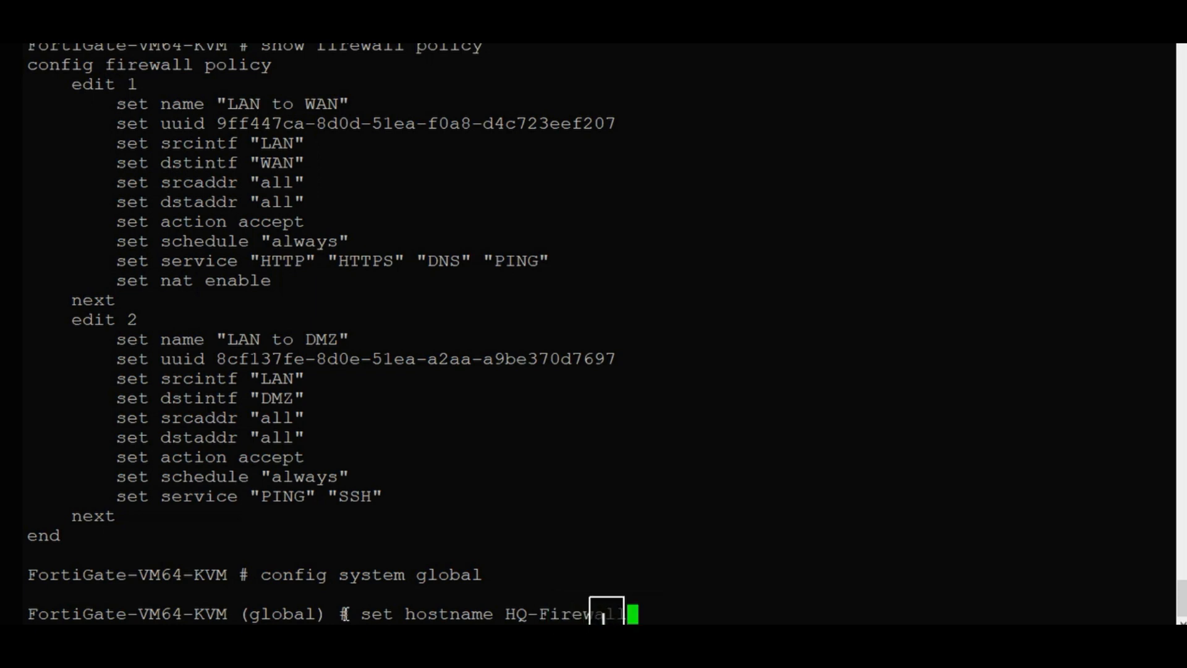
key("Return")
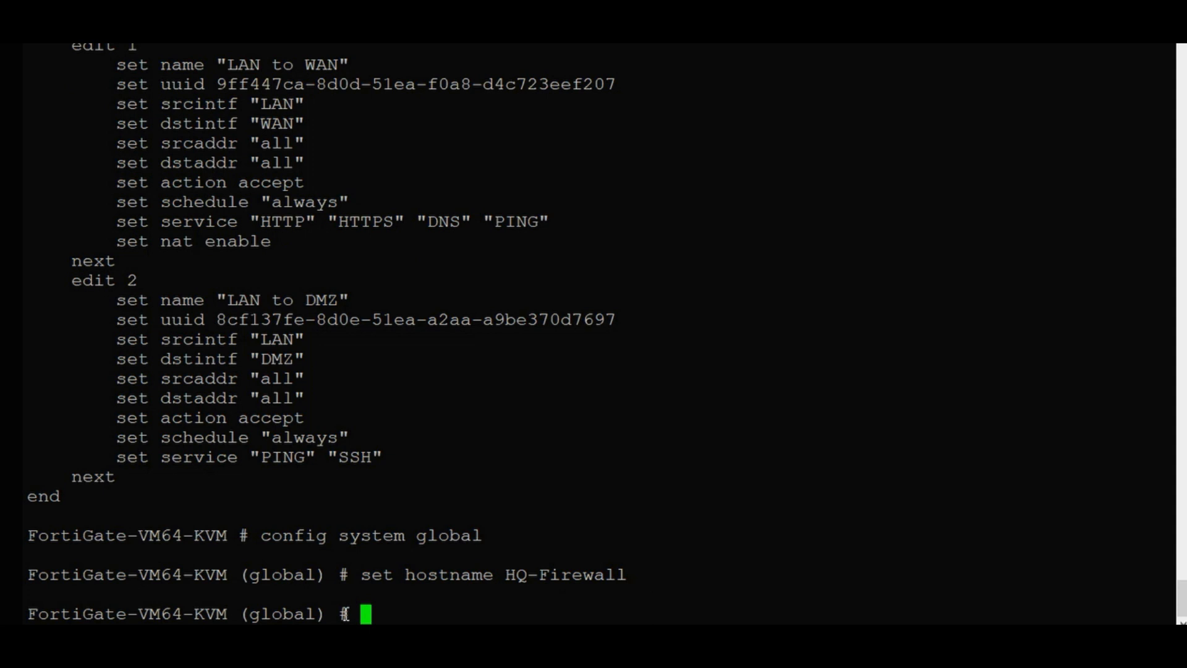
Begin entering set timezone 47.
type("se")
key("Tab")
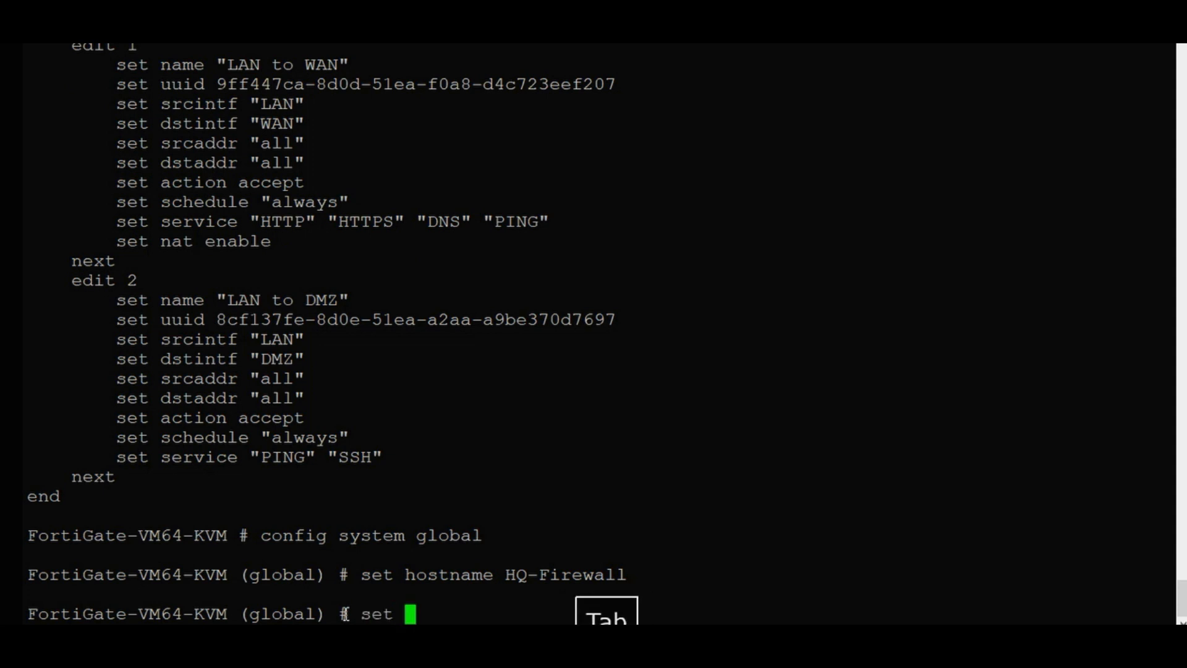
type("time")
key("Tab")
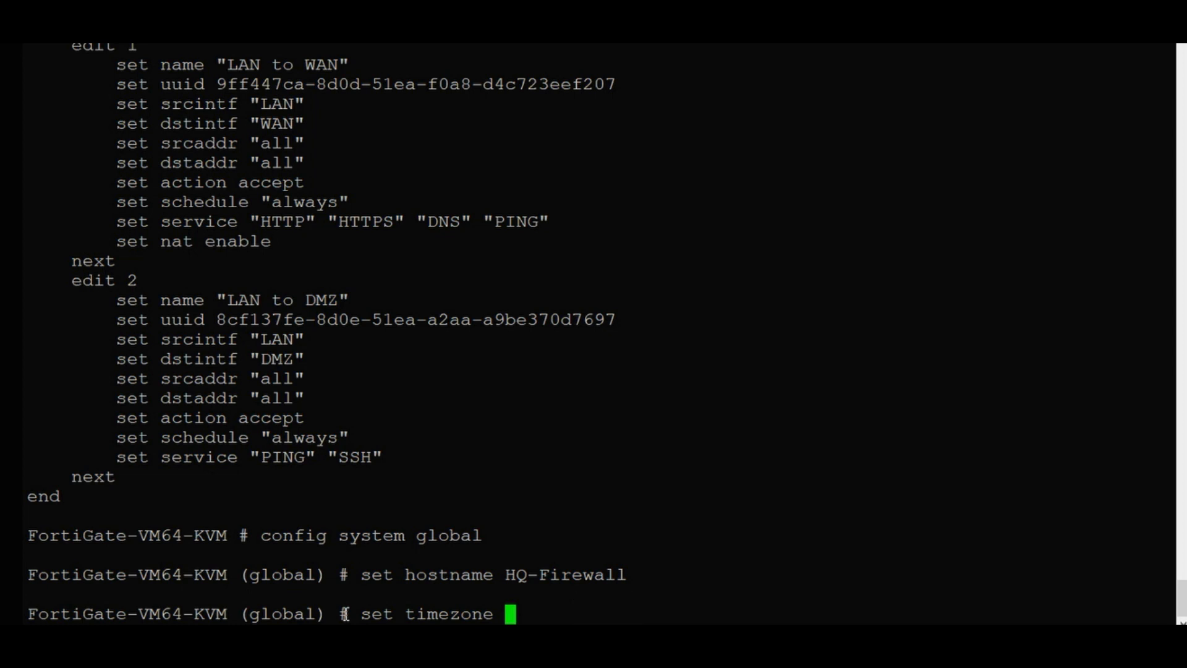
type("47")
List and page through the available timezone codes, then stop the listing.
key("BackSpace")
key("BackSpace")
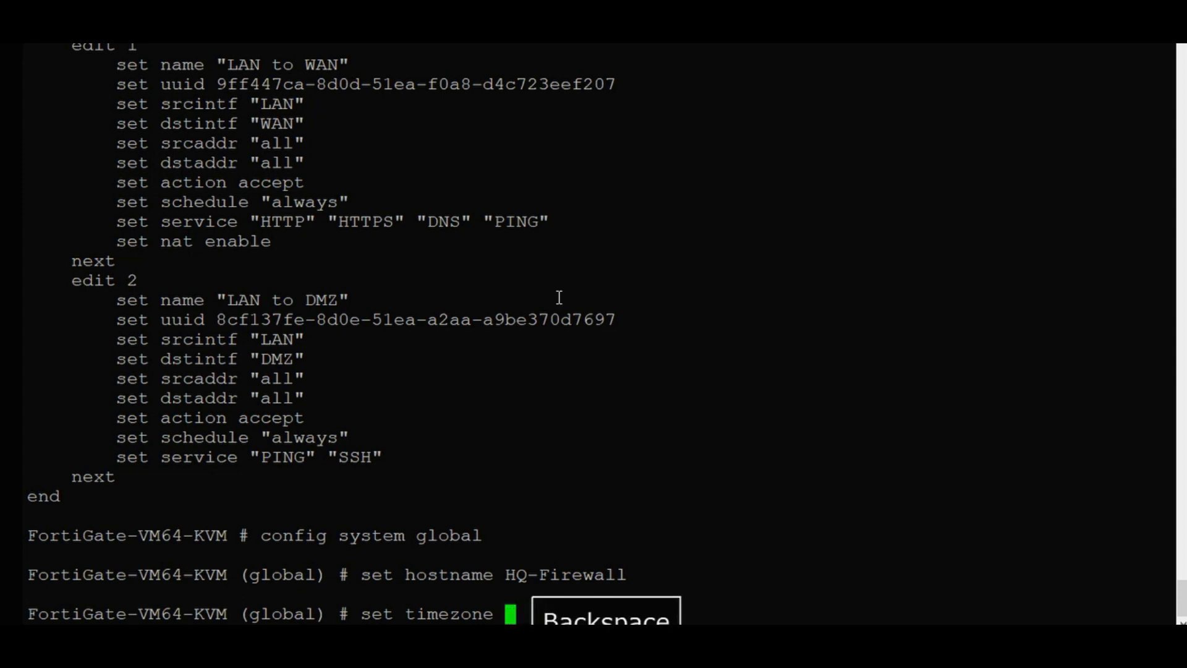
key("shift+slash")
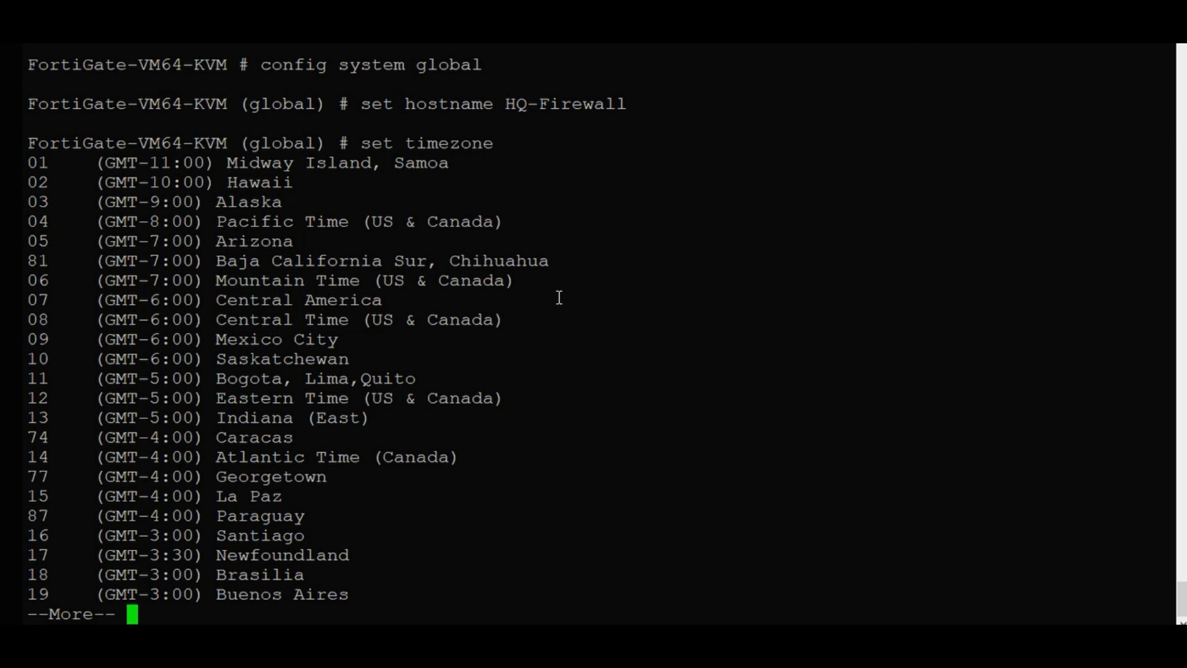
key("space")
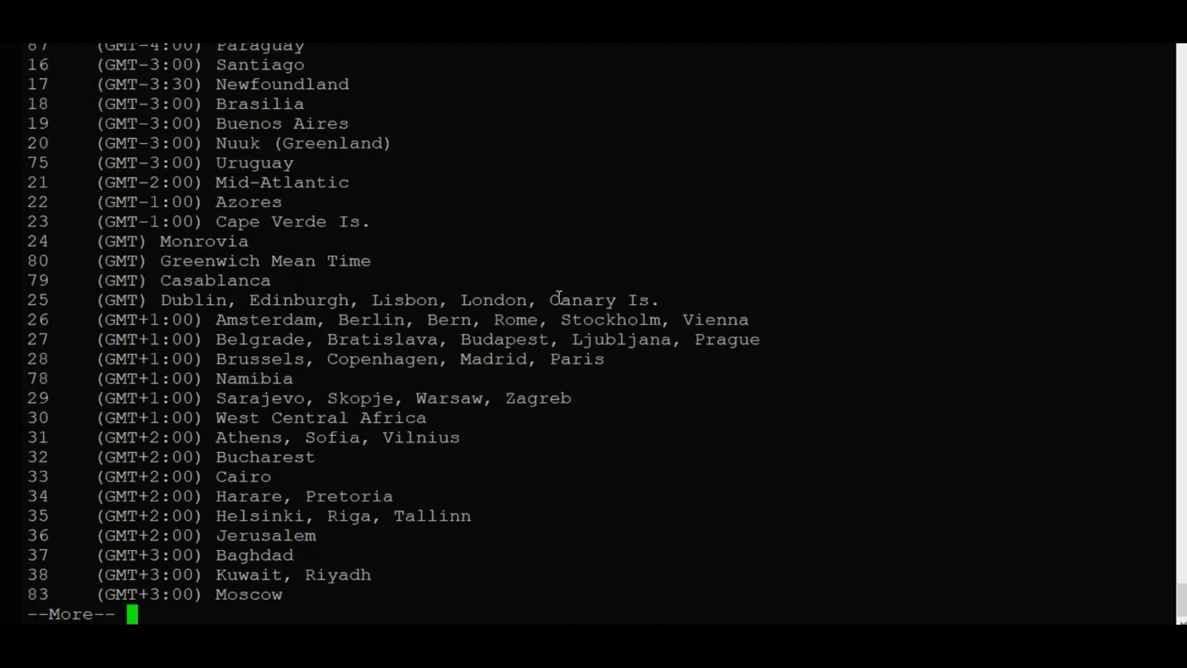
key("space")
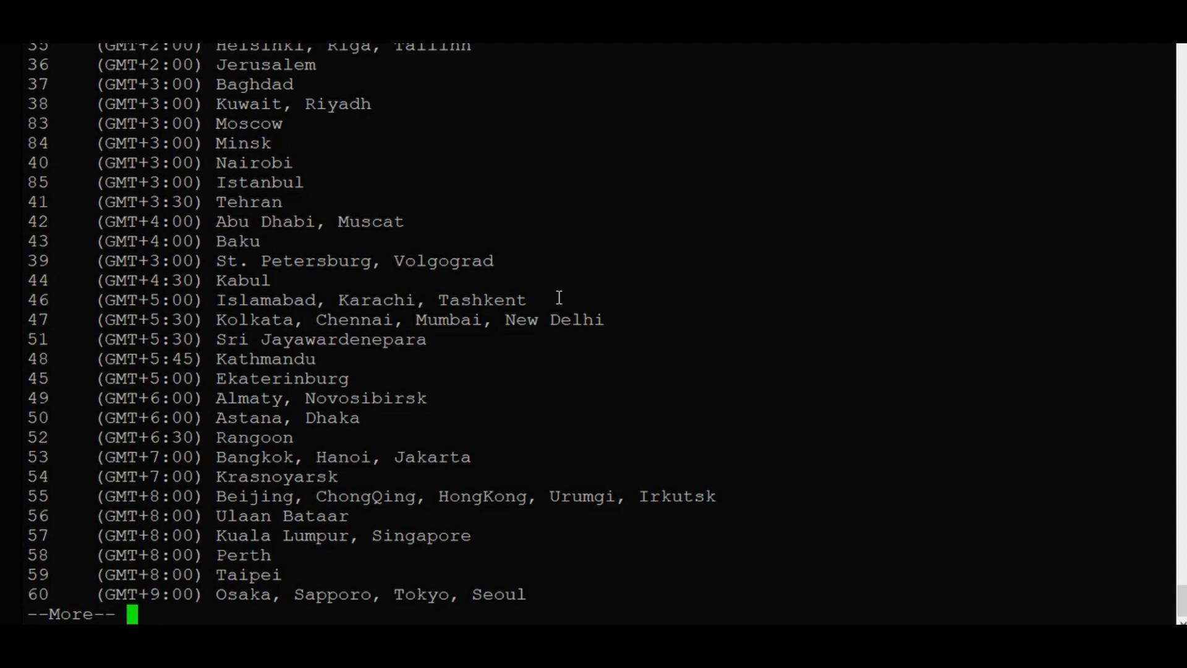
key("ctrl+c")
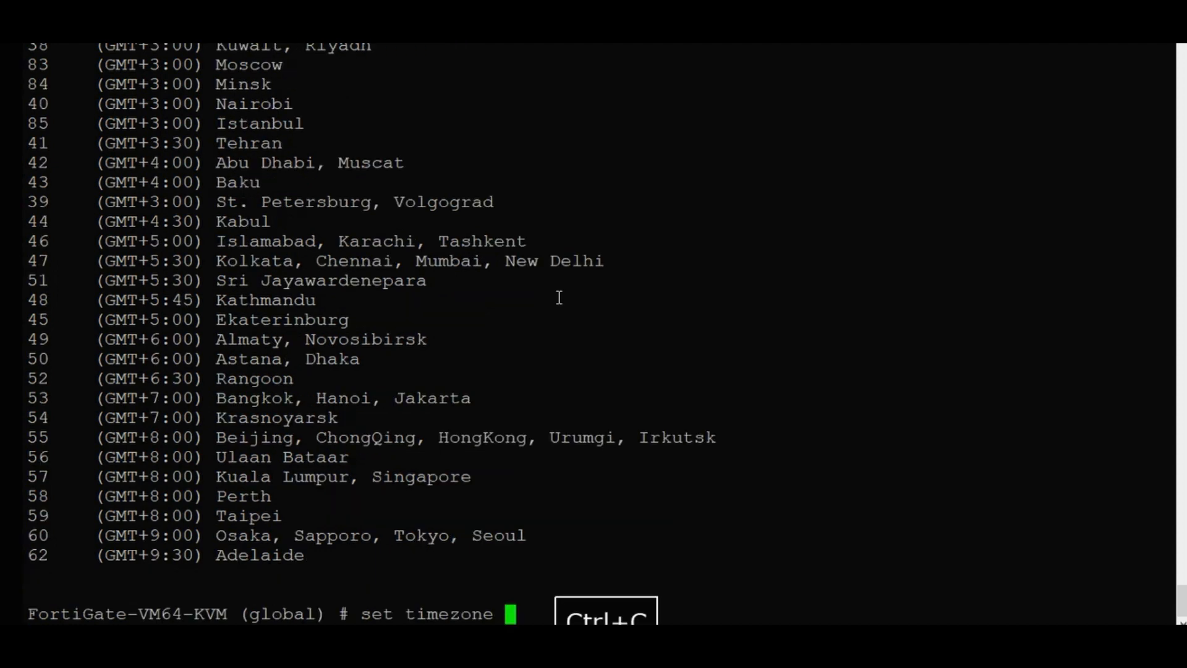
Apply timezone 47 (GMT+5:30 Kolkata/Mumbai) and save the global settings with end.
type("47")
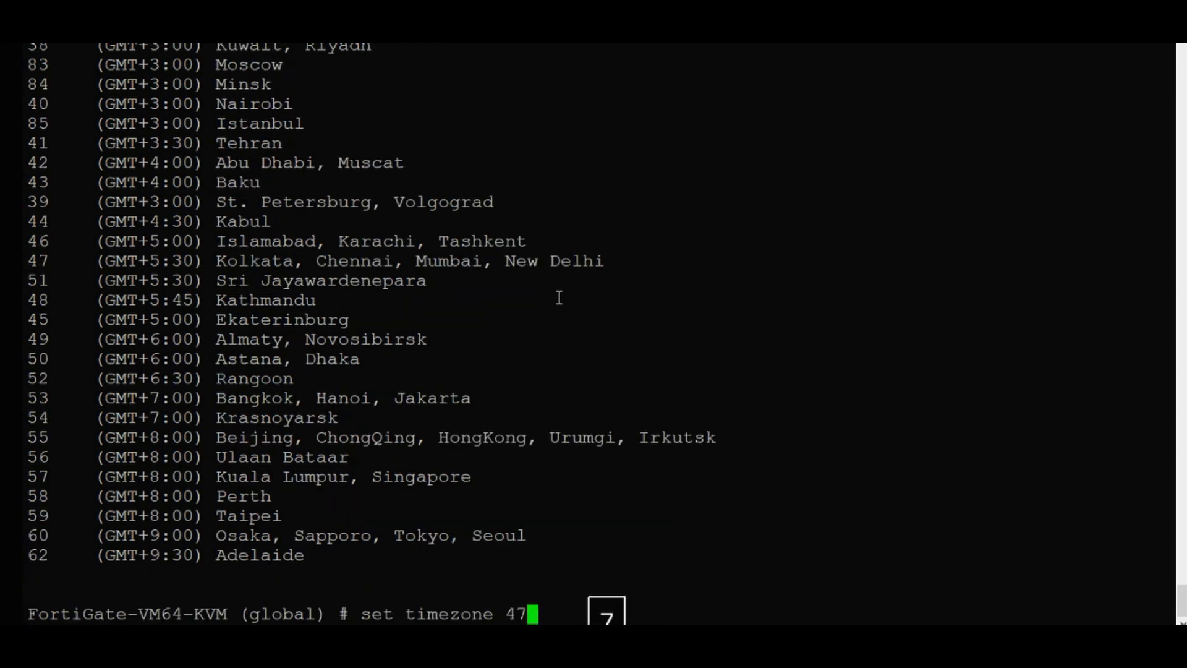
key("Return")
type("end")
key("Return")
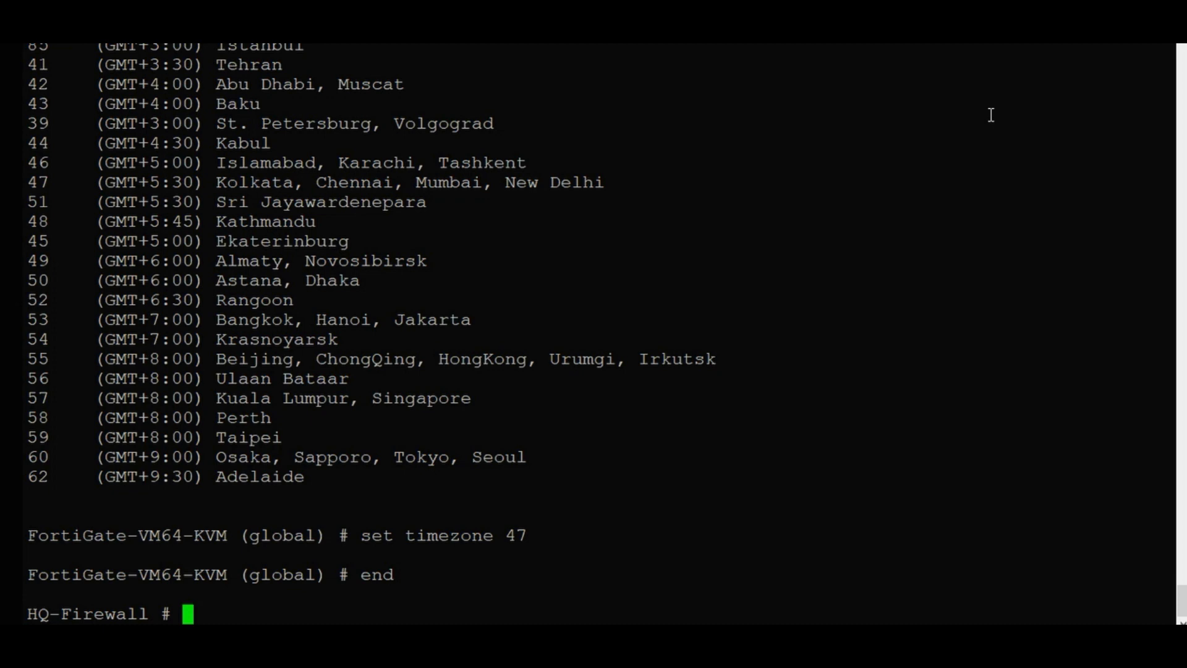
Under config router static, create static route entry 2.
type("con")
key("Tab")
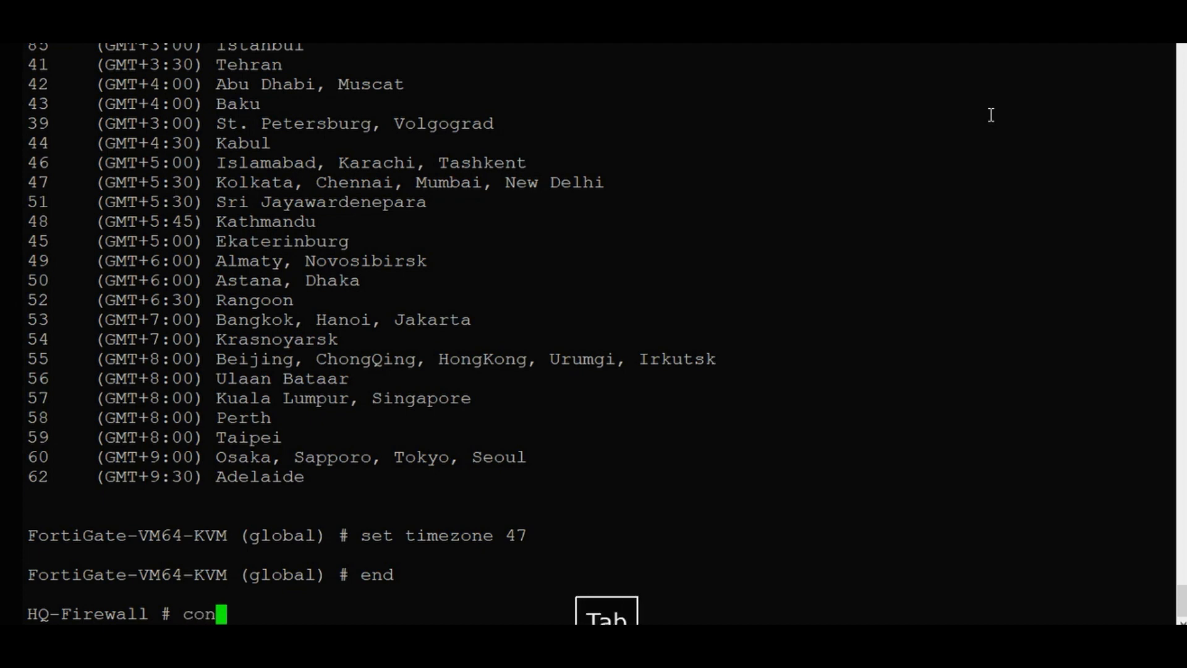
type("rout")
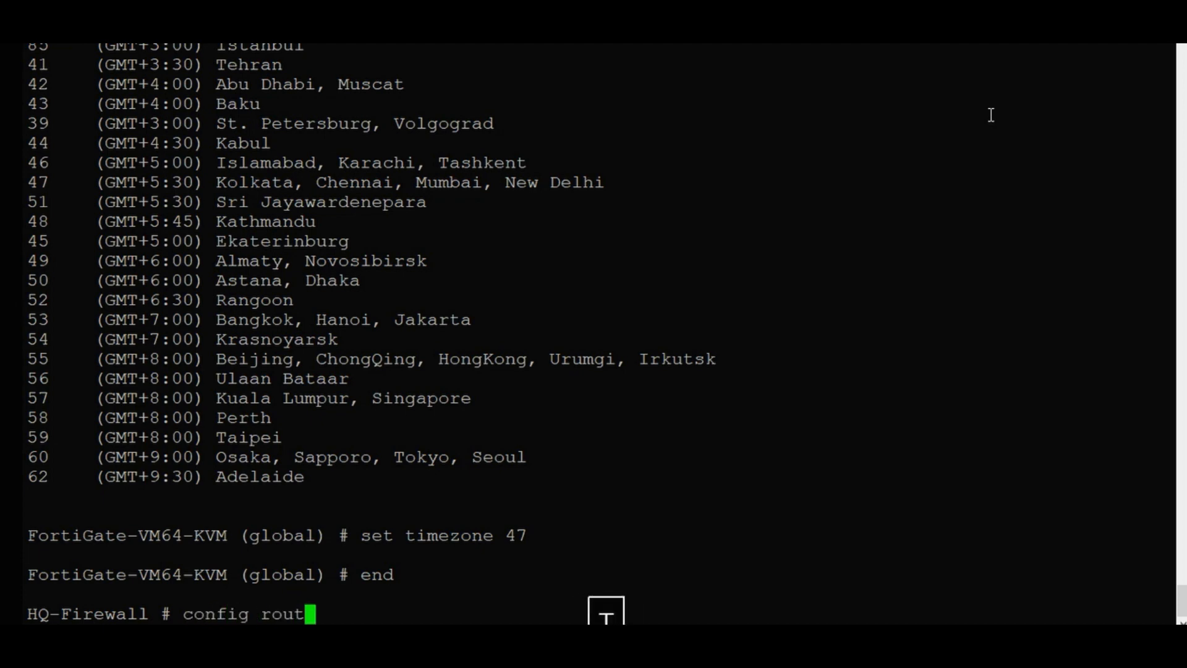
key("Tab")
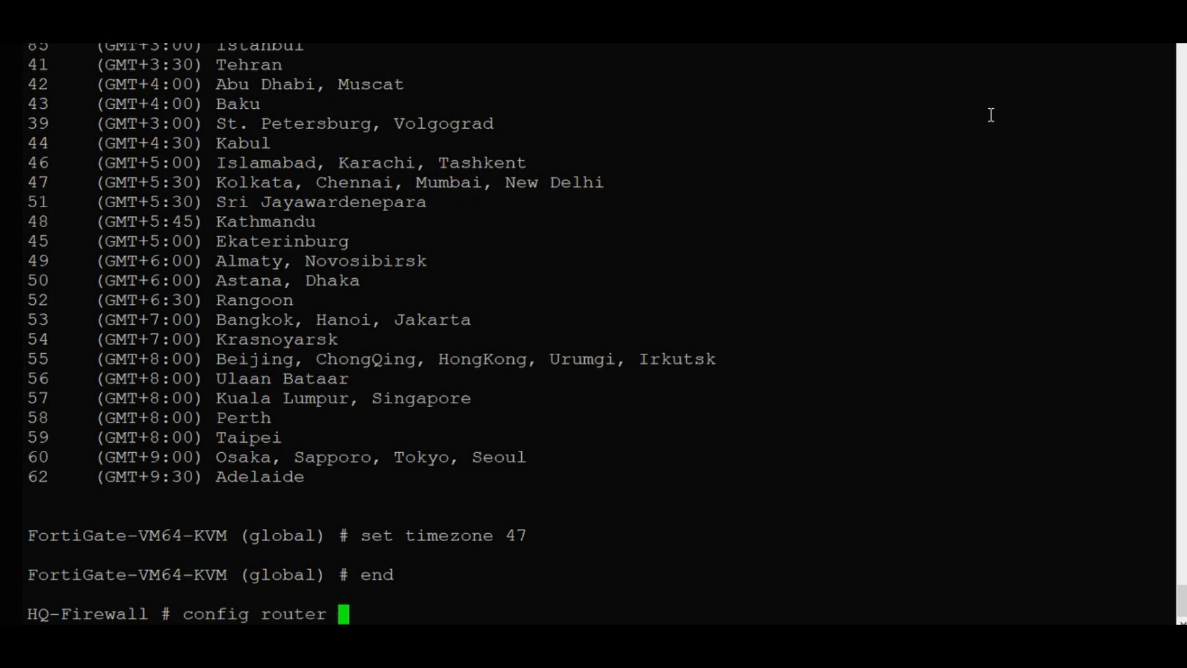
type("sta")
key("Tab")
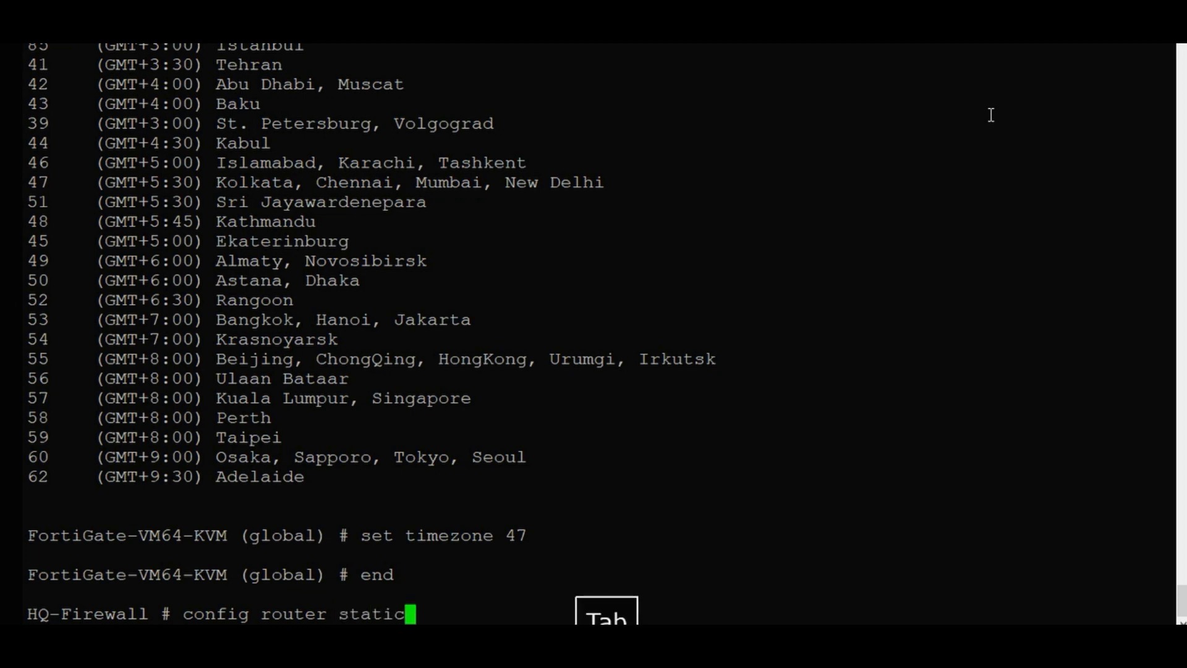
key("Return")
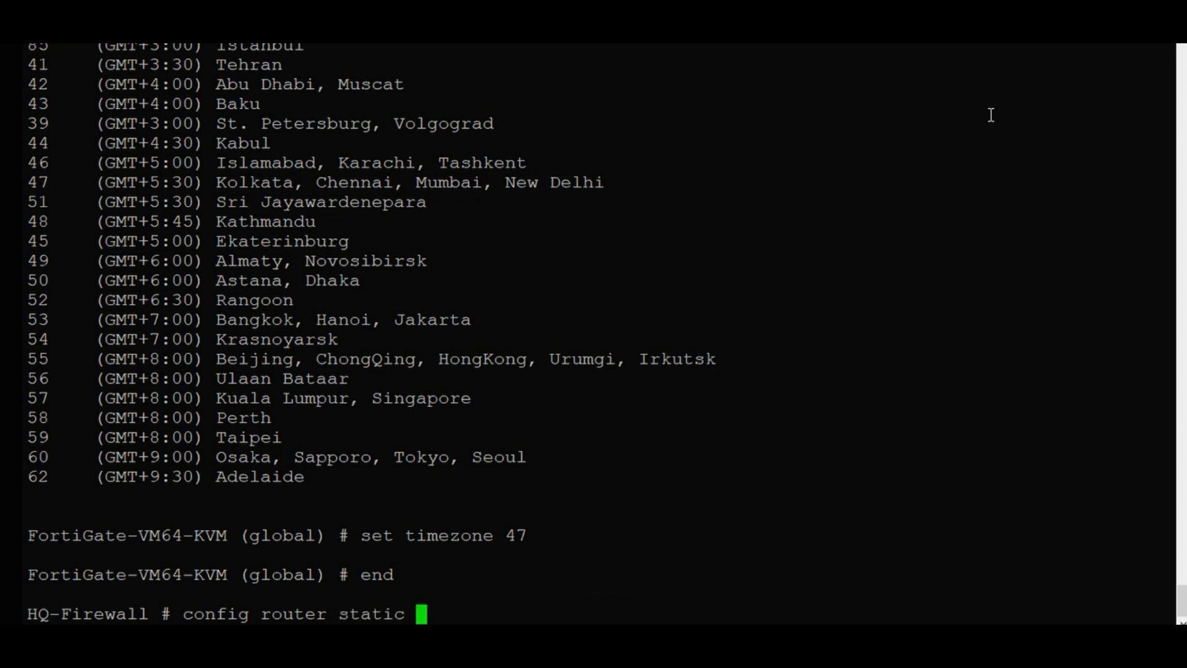
key("Return")
type("edit 2")
key("Tab")
type("2")
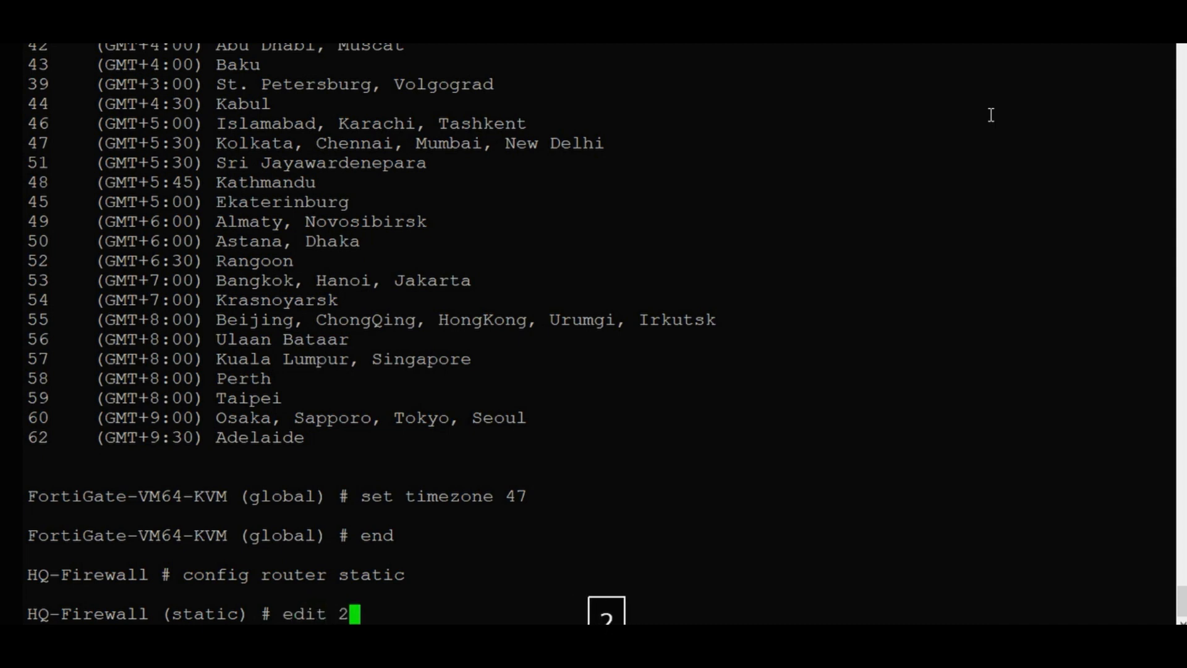
key("Return")
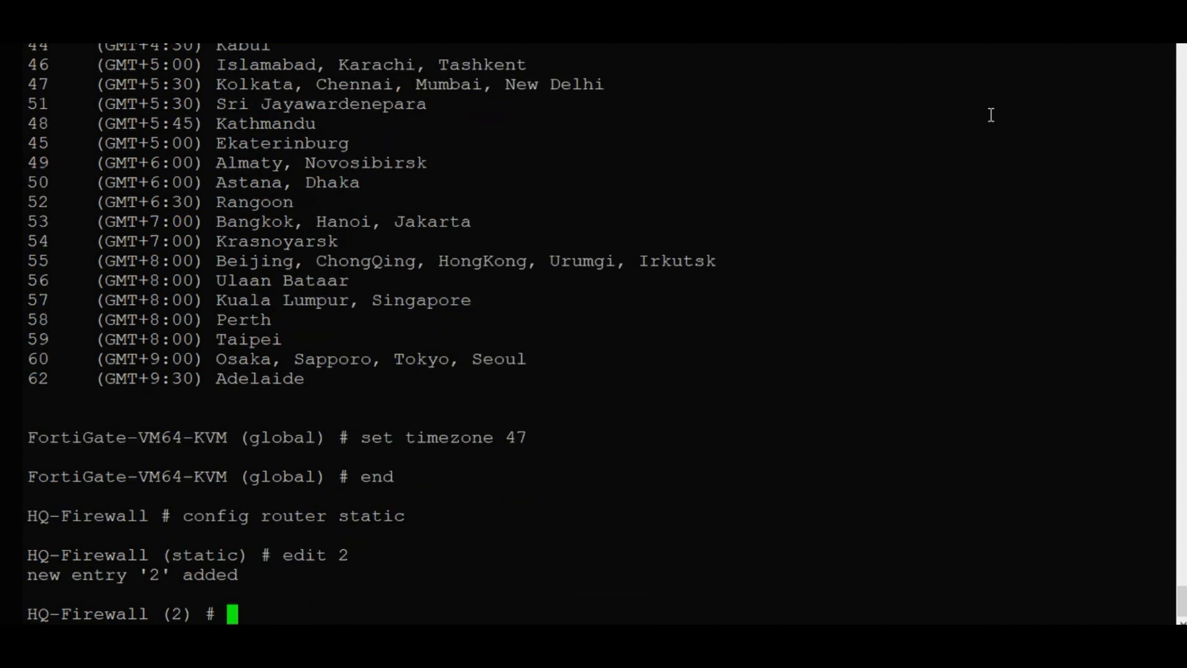
Set the route destination to 192.168.99.0/24.
type("s")
key("Tab")
type("ds")
key("Tab")
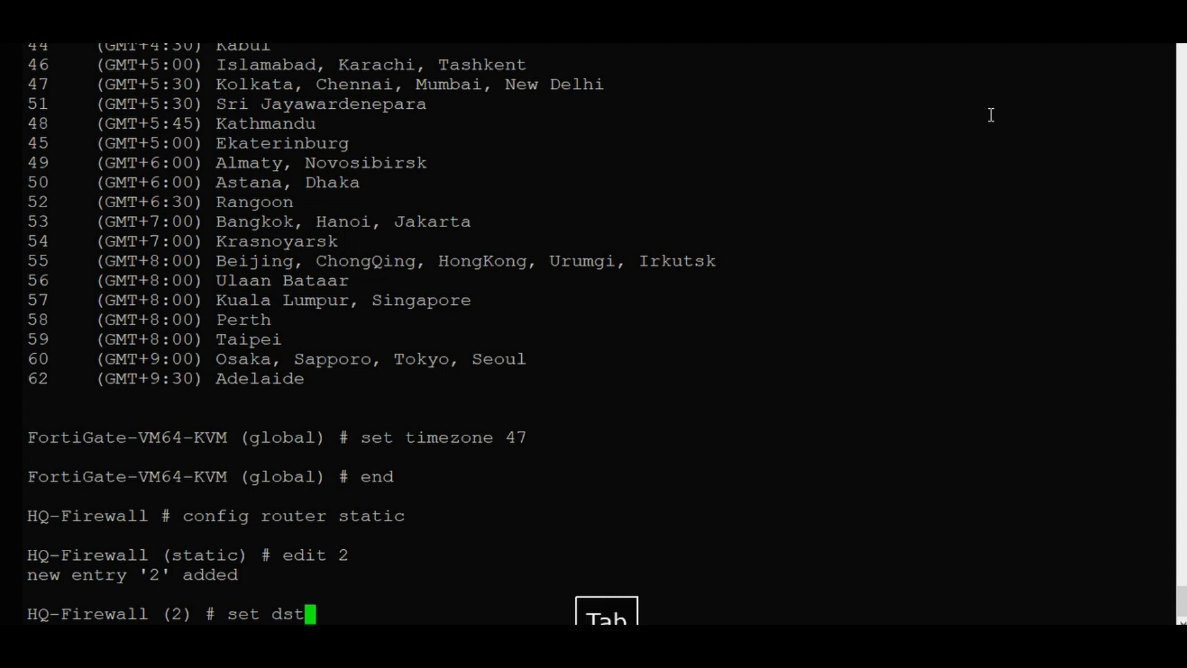
key("Tab")
key("BackSpace")
key("BackSpace")
key("BackSpace")
key("BackSpace")
key("BackSpace")
key("BackSpace")
key("BackSpace")
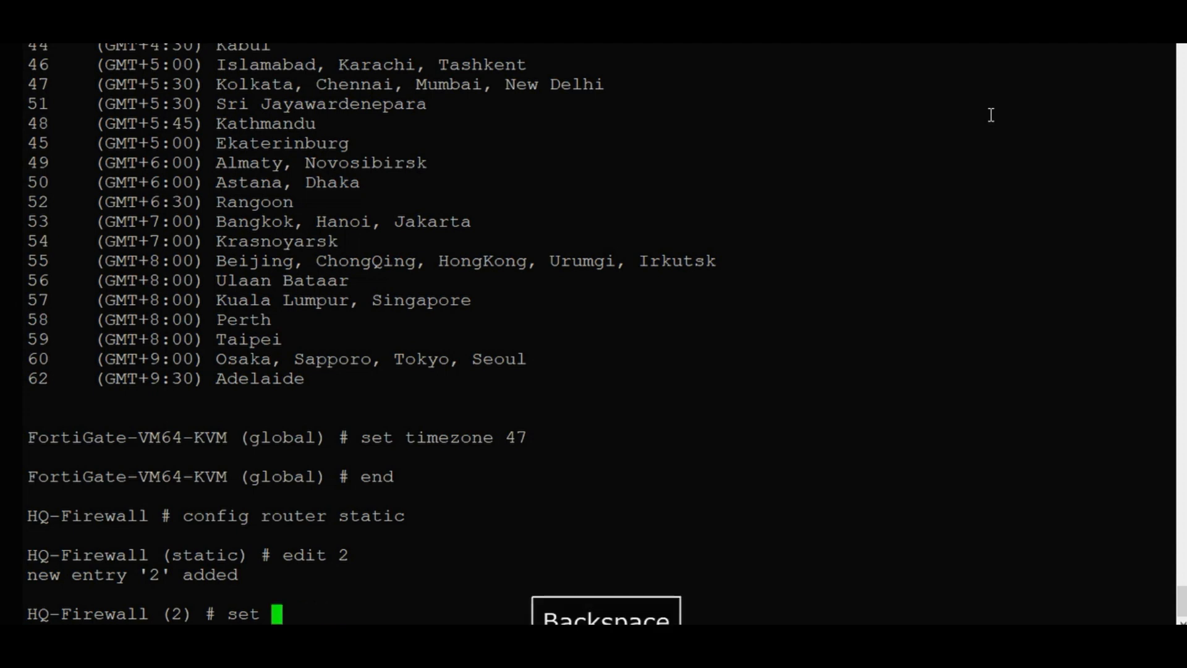
type("dst 192.168.")
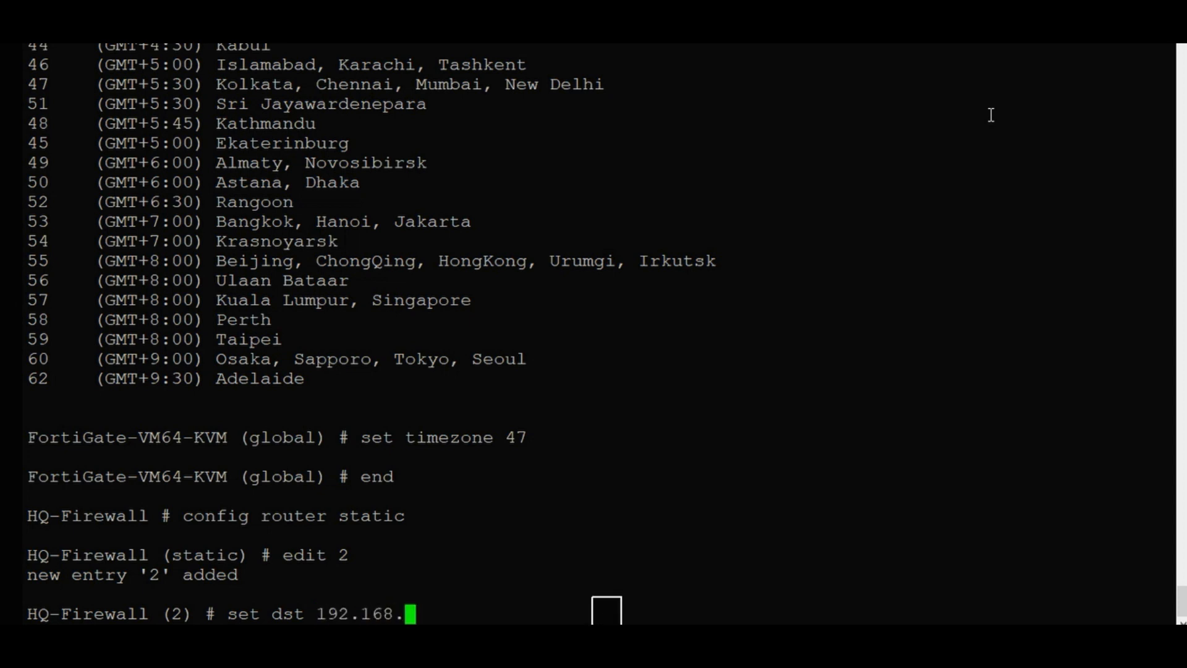
type("99.0")
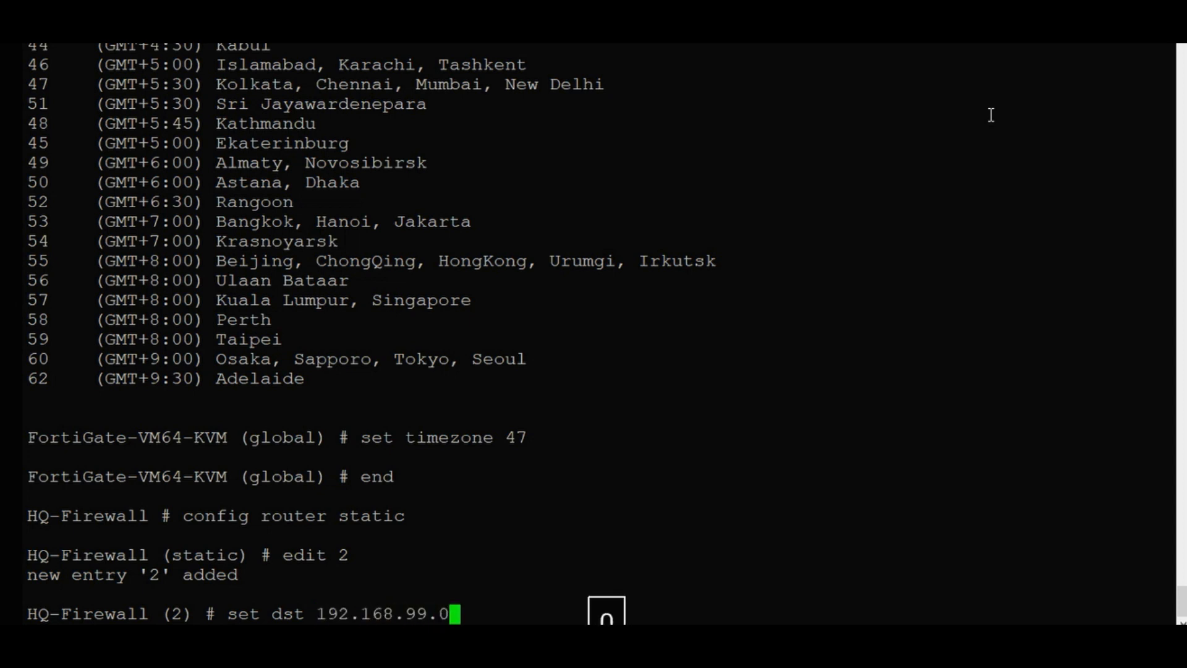
type("/24")
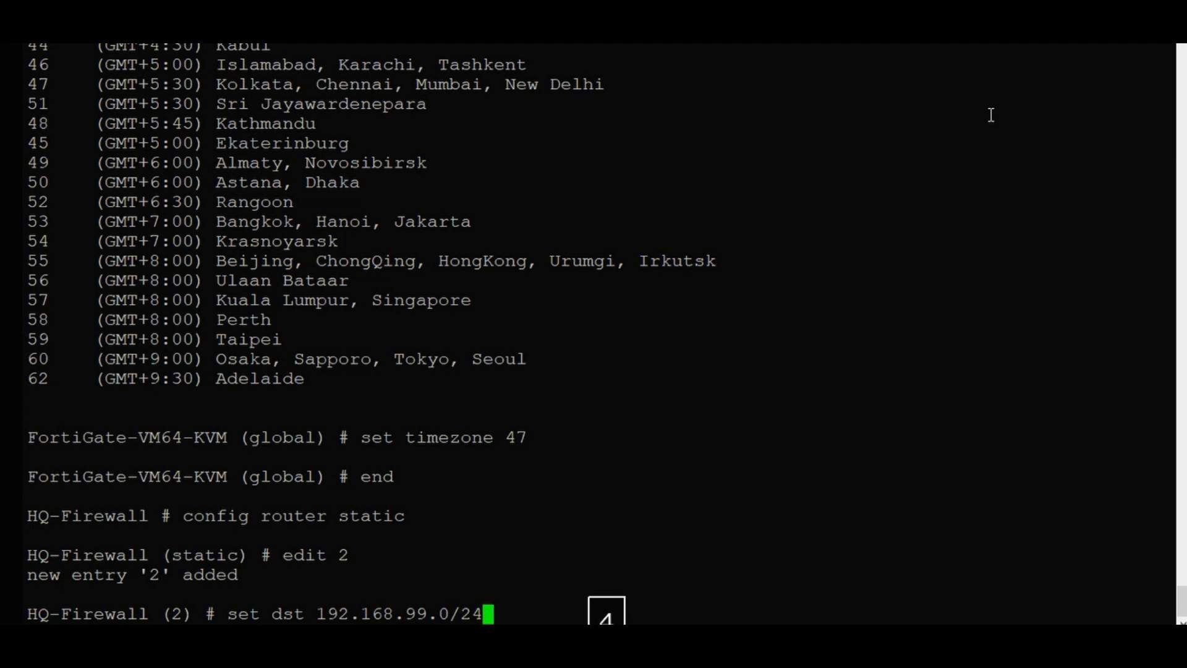
key("Return")
Begin setting the route's outgoing device to LAN.
type("se")
key("Tab")
type("dev")
key("Tab")
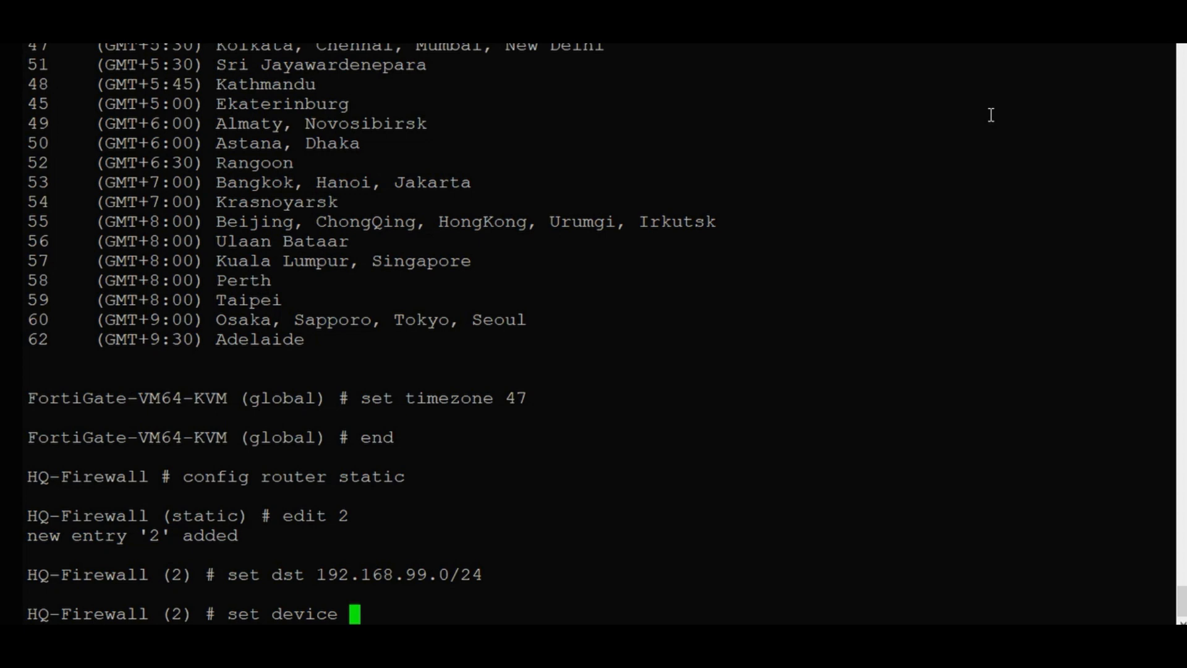
type("LAn")
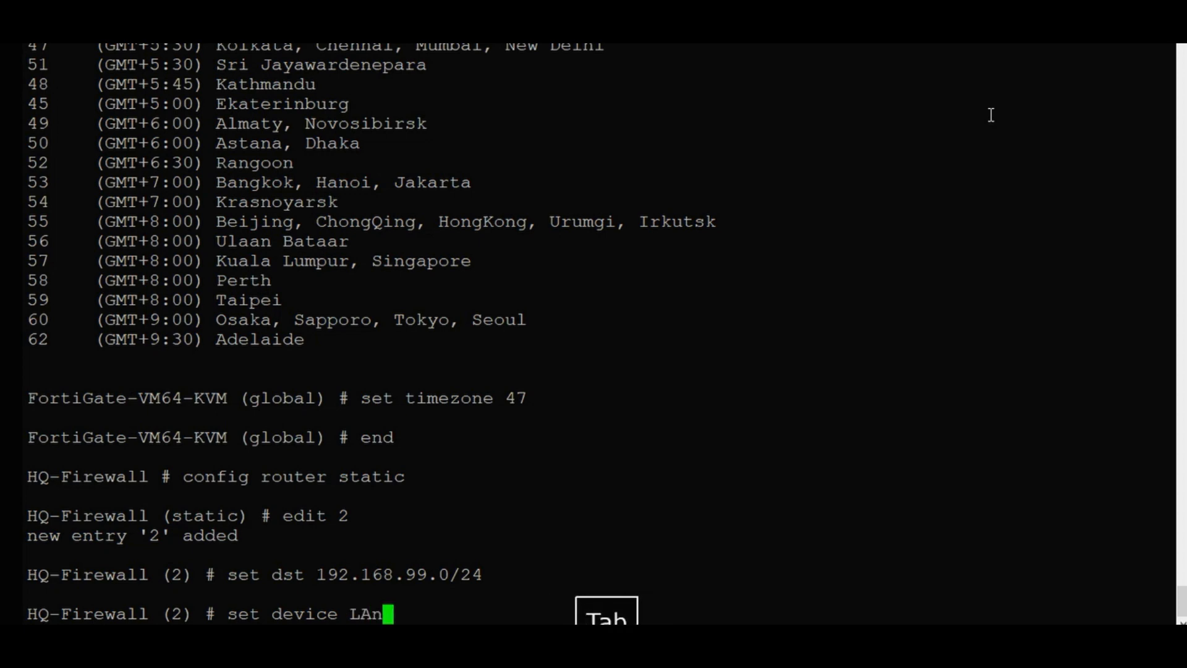
key("BackSpace")
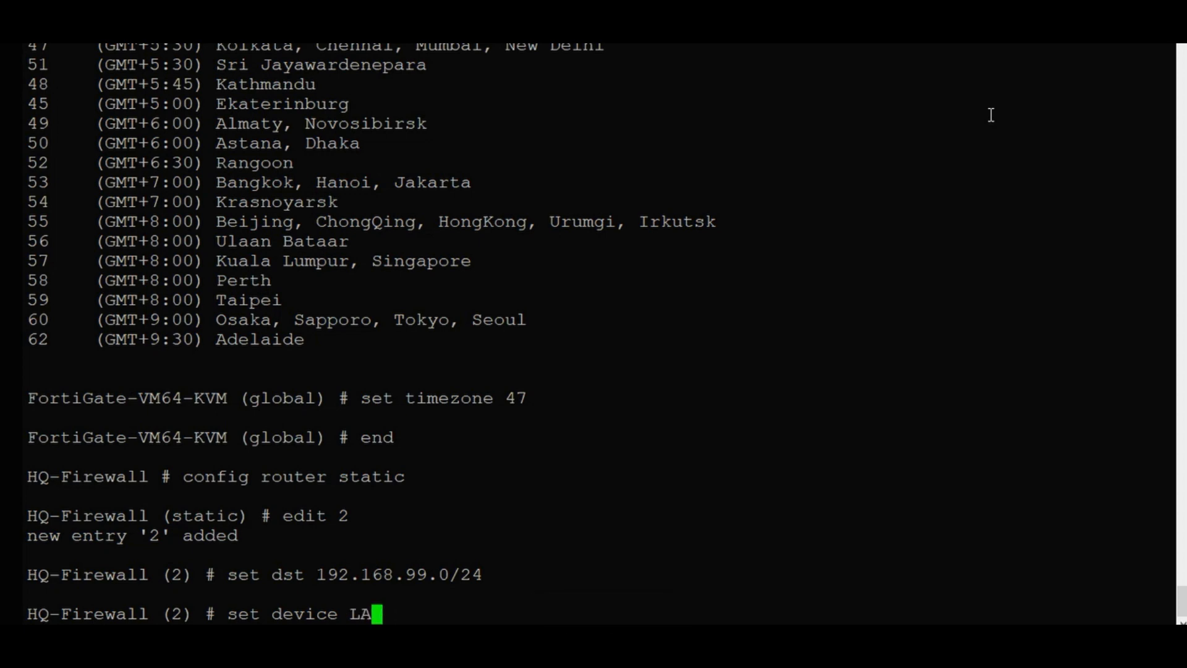
type("N")
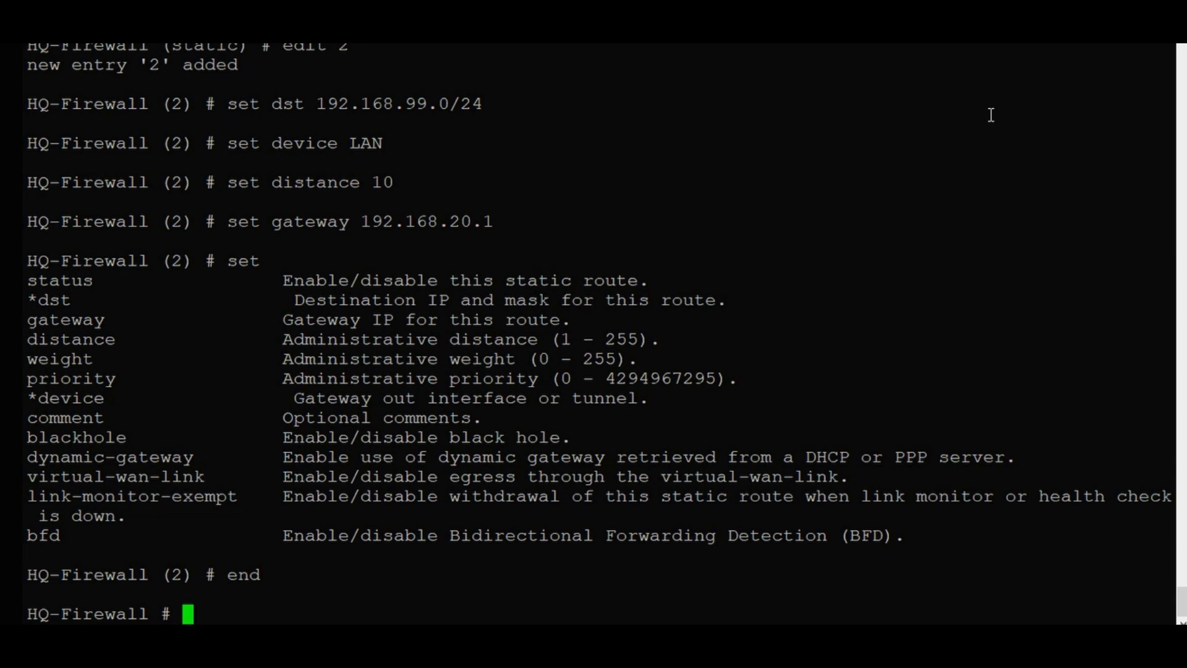
Create FortiGate static route entry 3 with destination 192.168.11.0/24.
type("conq")
key("BackSpace")
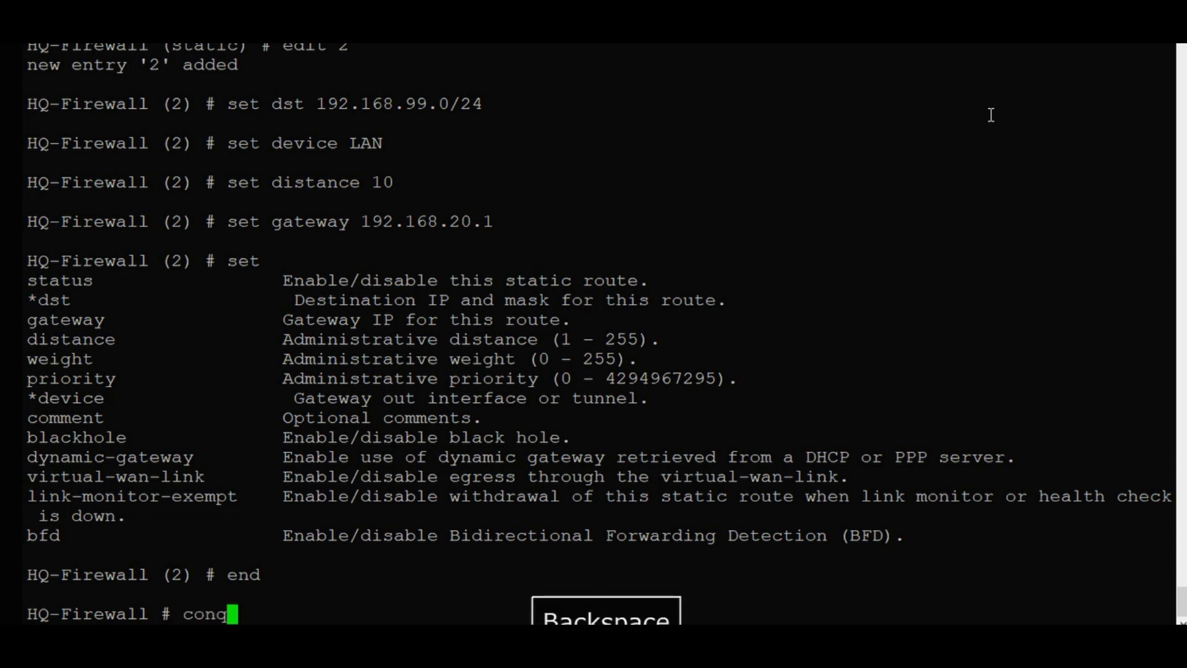
key("Tab")
type("ro")
key("Tab")
type("sta")
key("Tab")
key("Return")
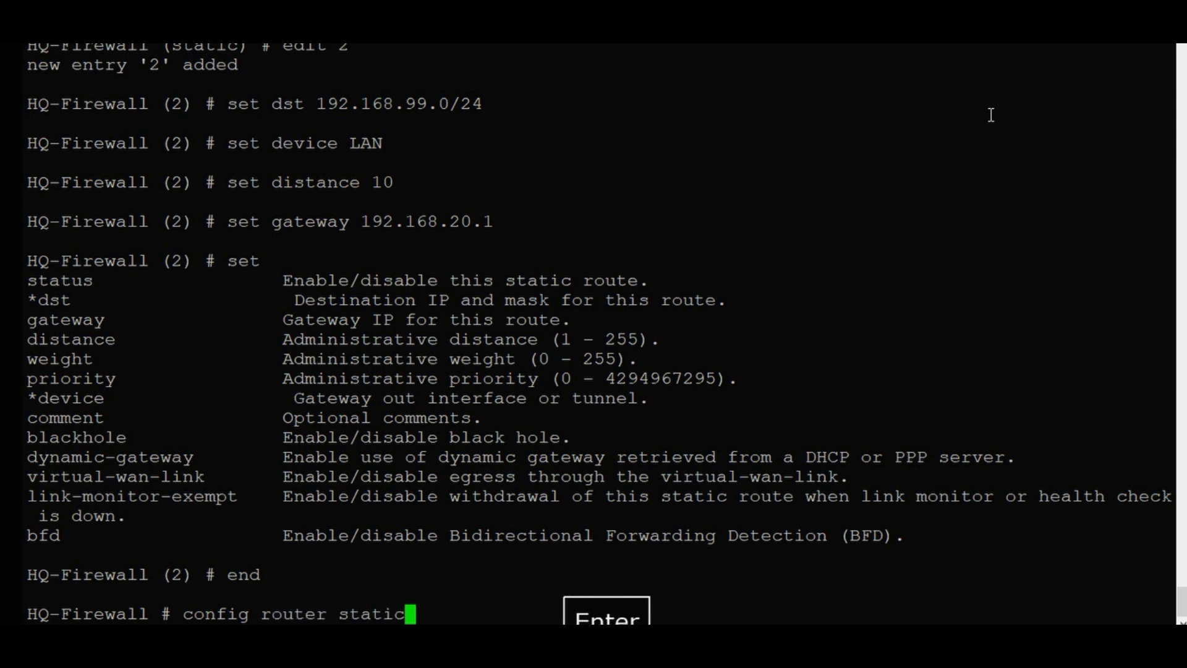
key("Return")
type("edi")
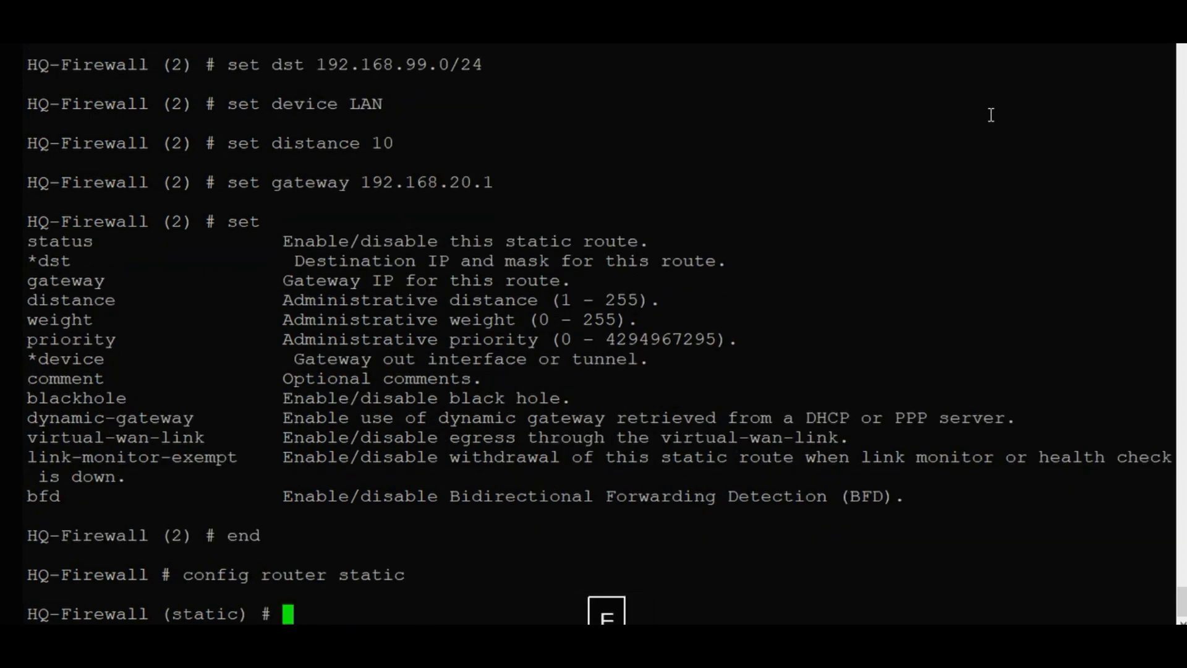
key("Tab")
type("3")
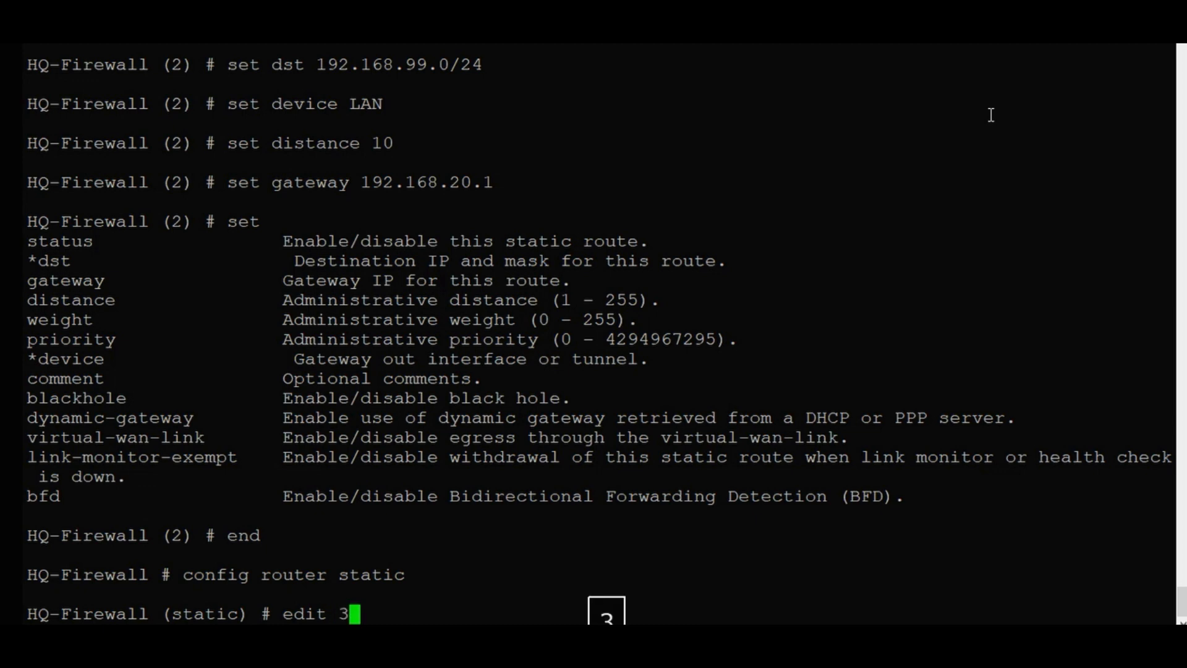
key("Return")
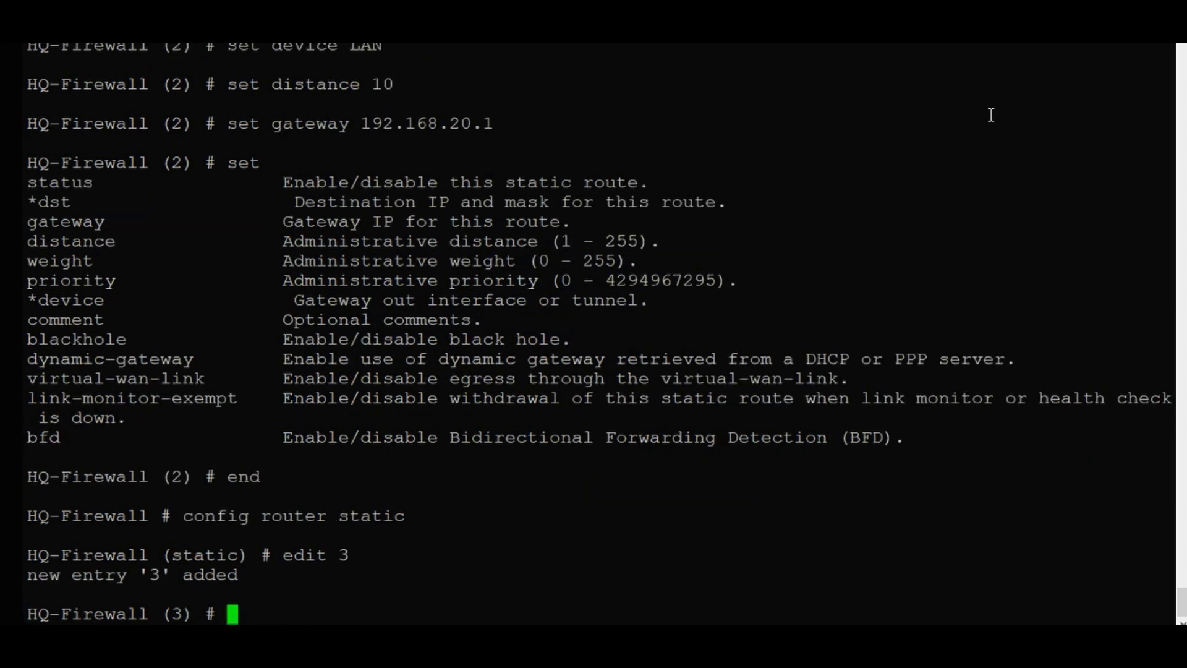
type("s")
key("Tab")
type("ds")
key("Tab")
type("192.")
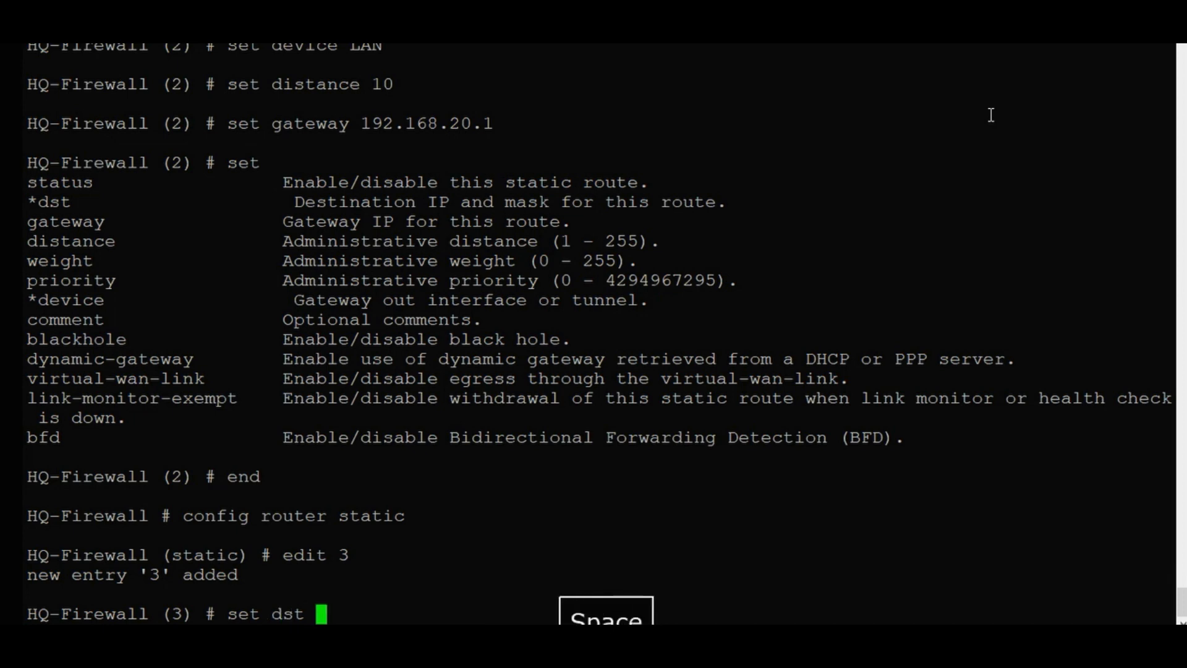
type("16")
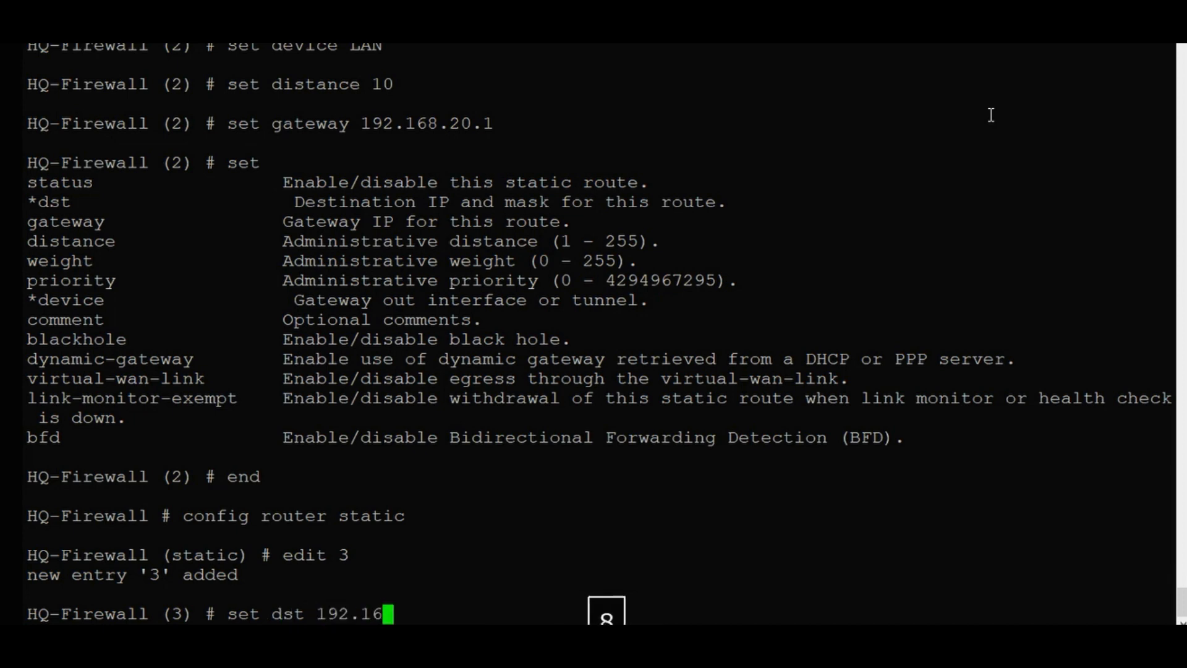
type("8.11.0")
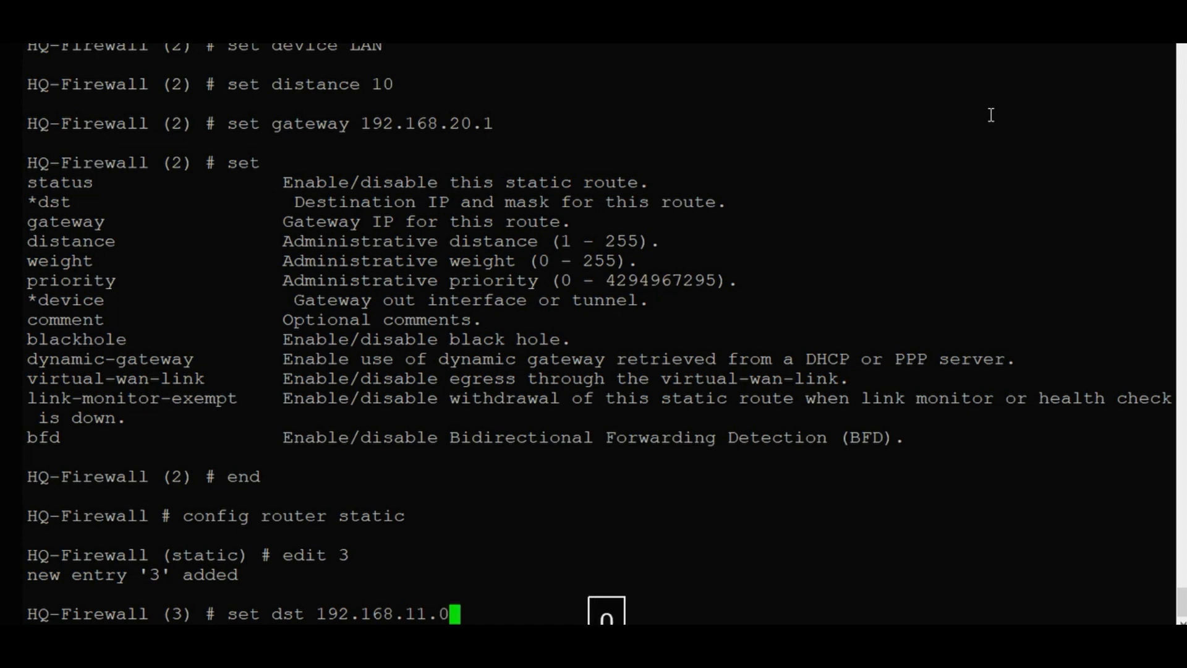
type("/24")
key("Return")
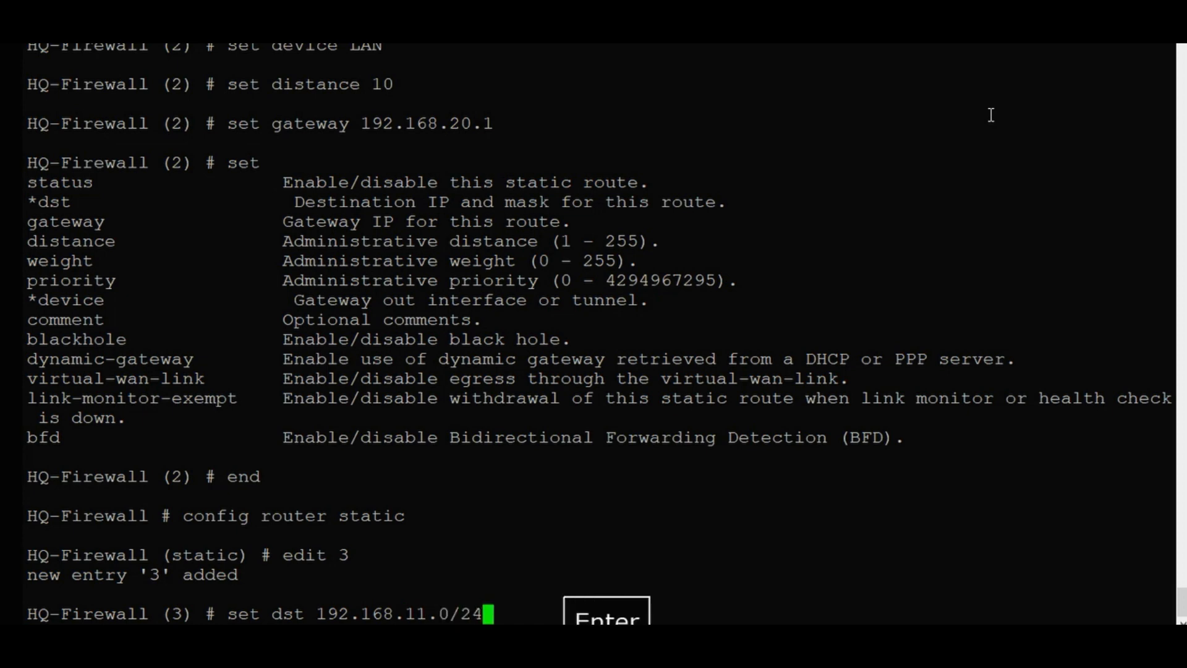
Send route 3 out LAN via gateway 192.168.20.1 with distance 10, and save it.
type("se")
key("Tab")
type("dev")
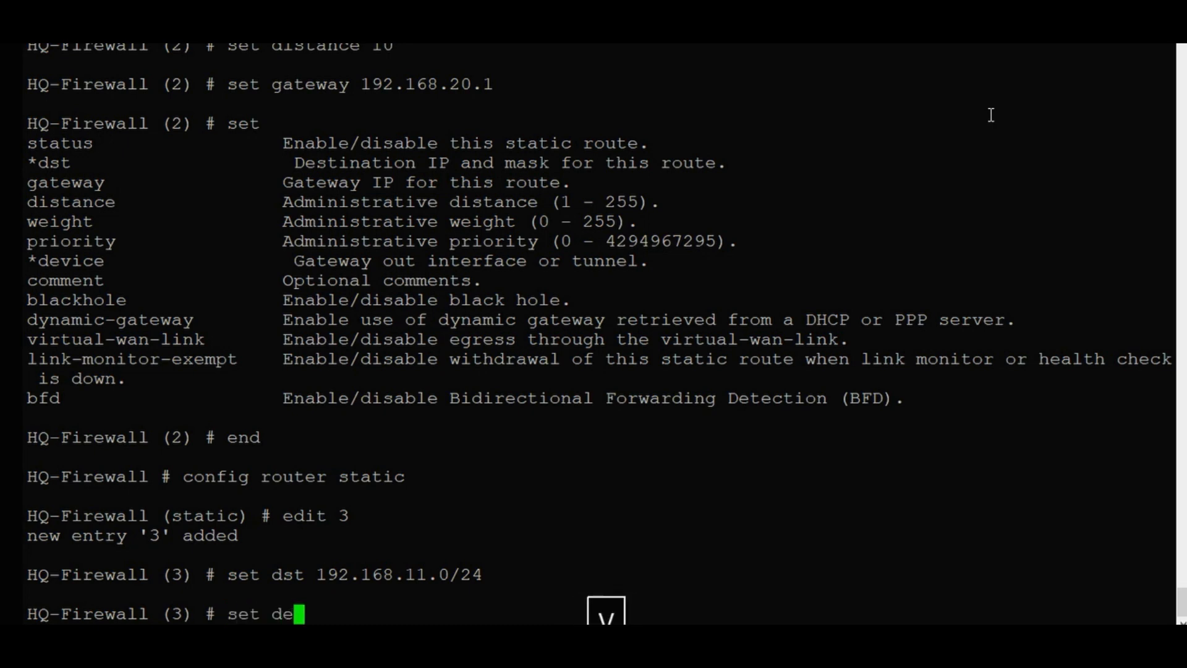
key("Tab")
type("LAN")
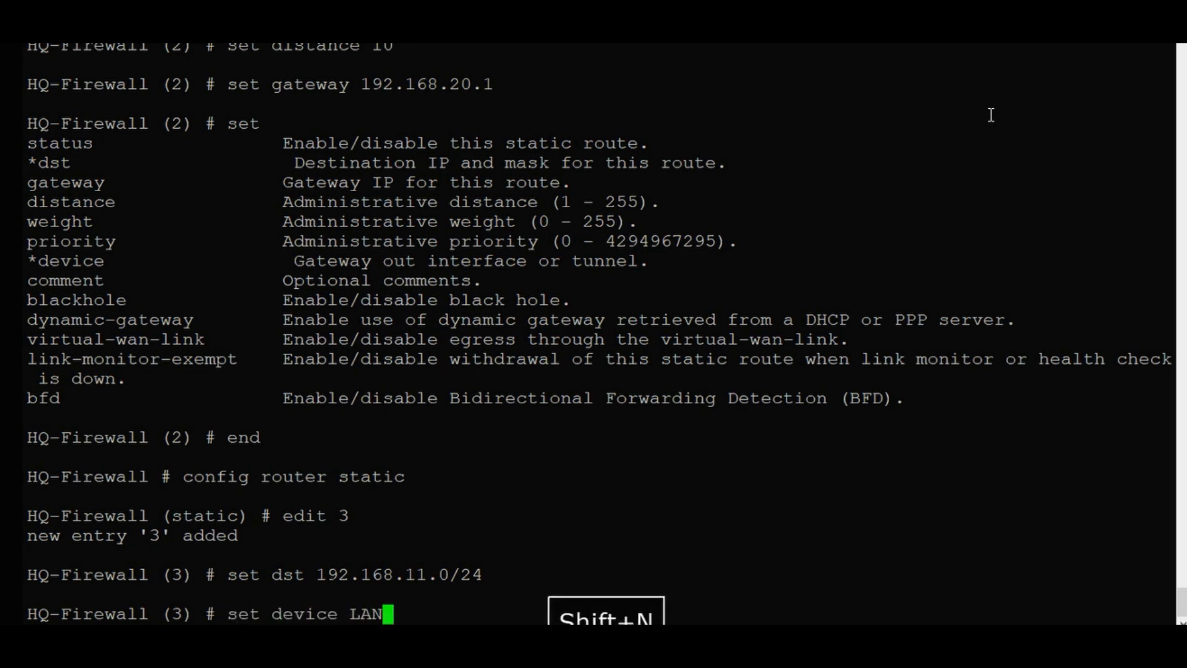
key("Return")
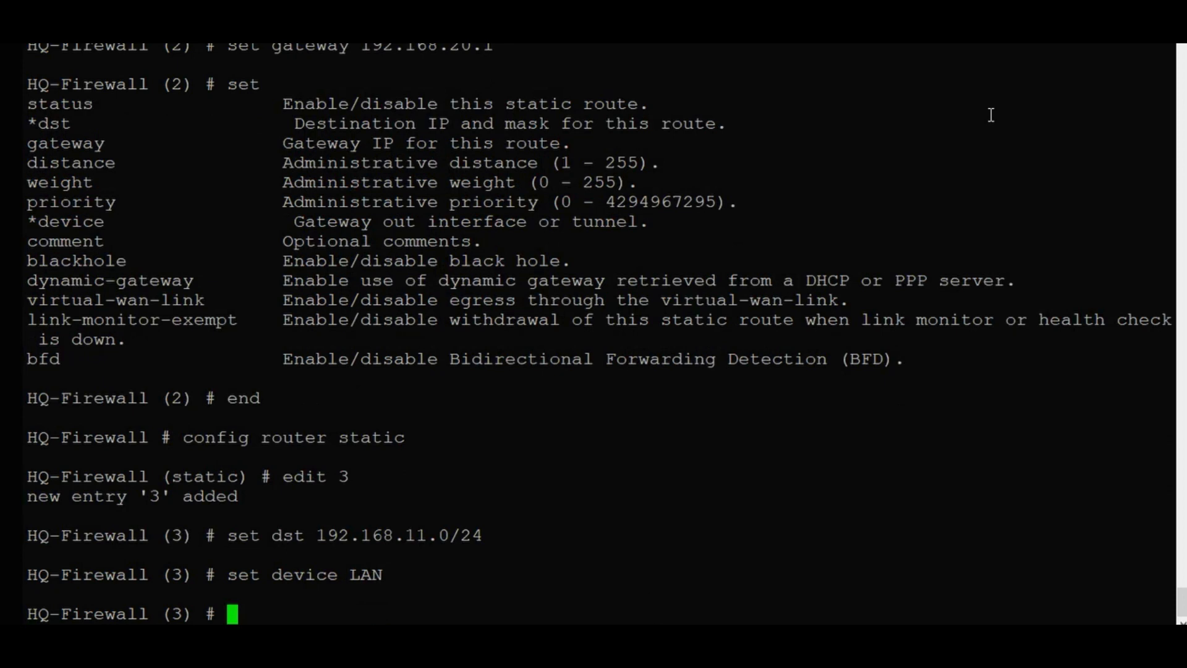
type("se")
key("Tab")
type("gatew")
key("Tab")
type("192.168.20.1")
key("Return")
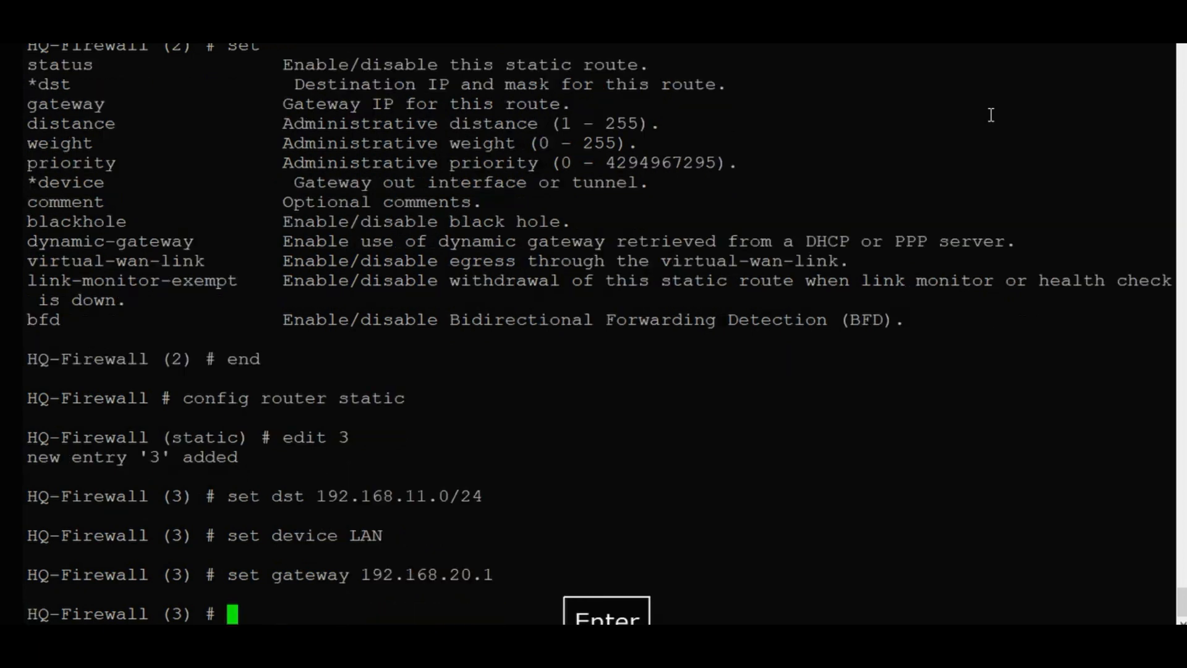
type("set dis")
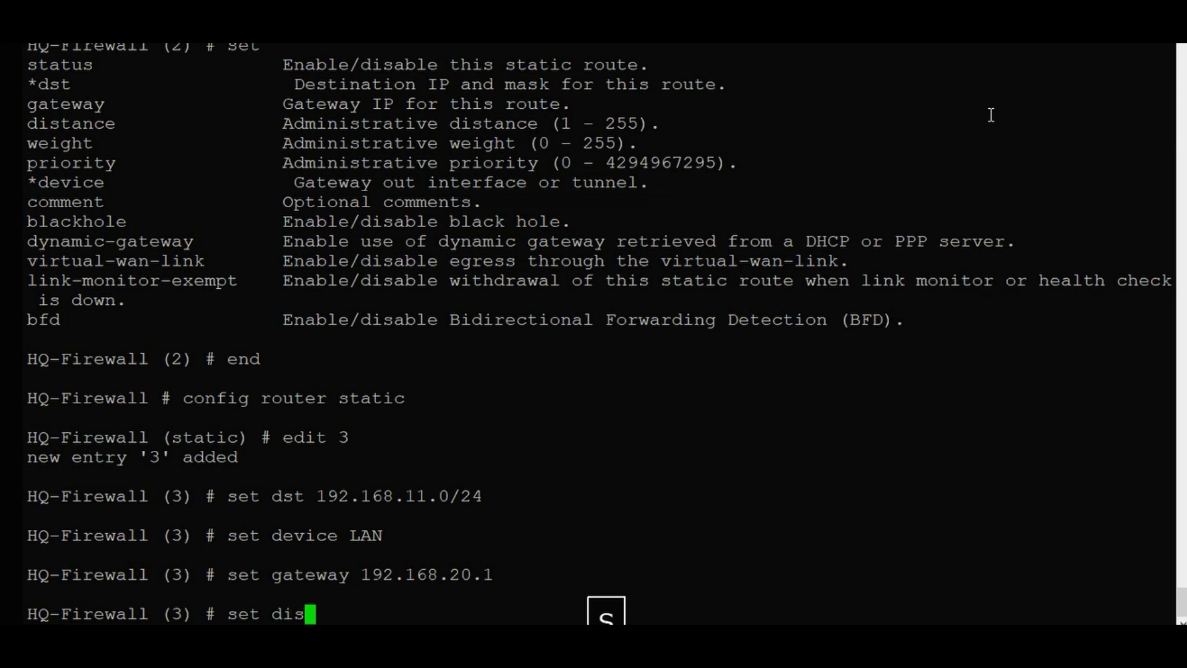
key("Tab")
type("10")
key("Return")
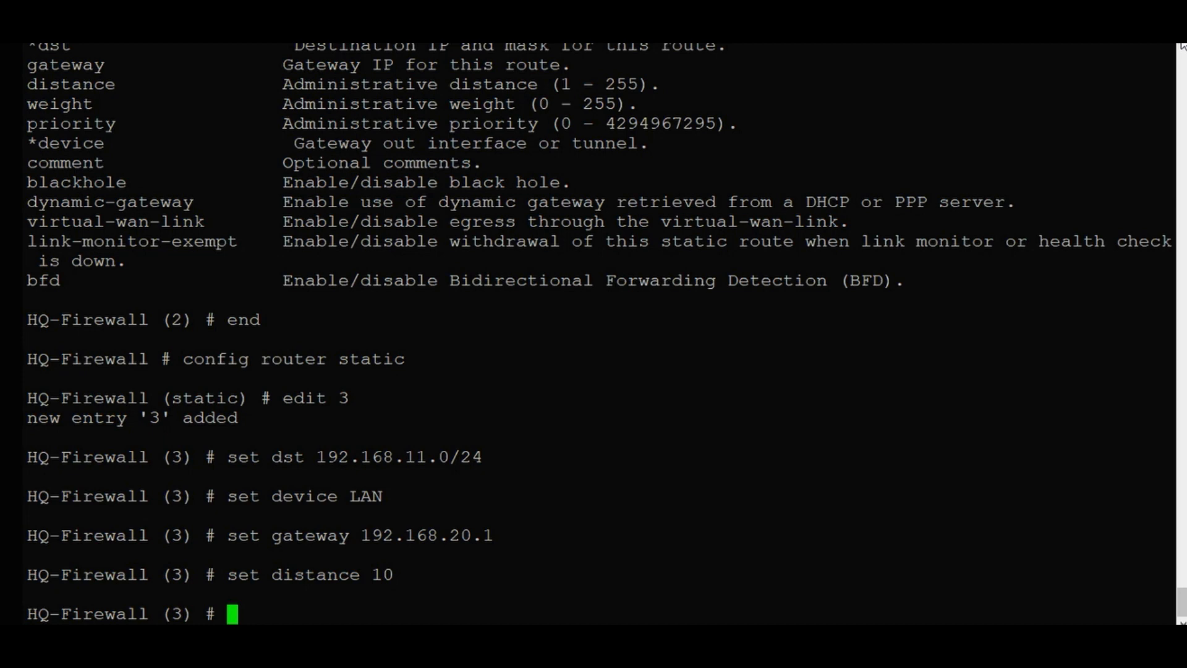
type("end")
key("Return")
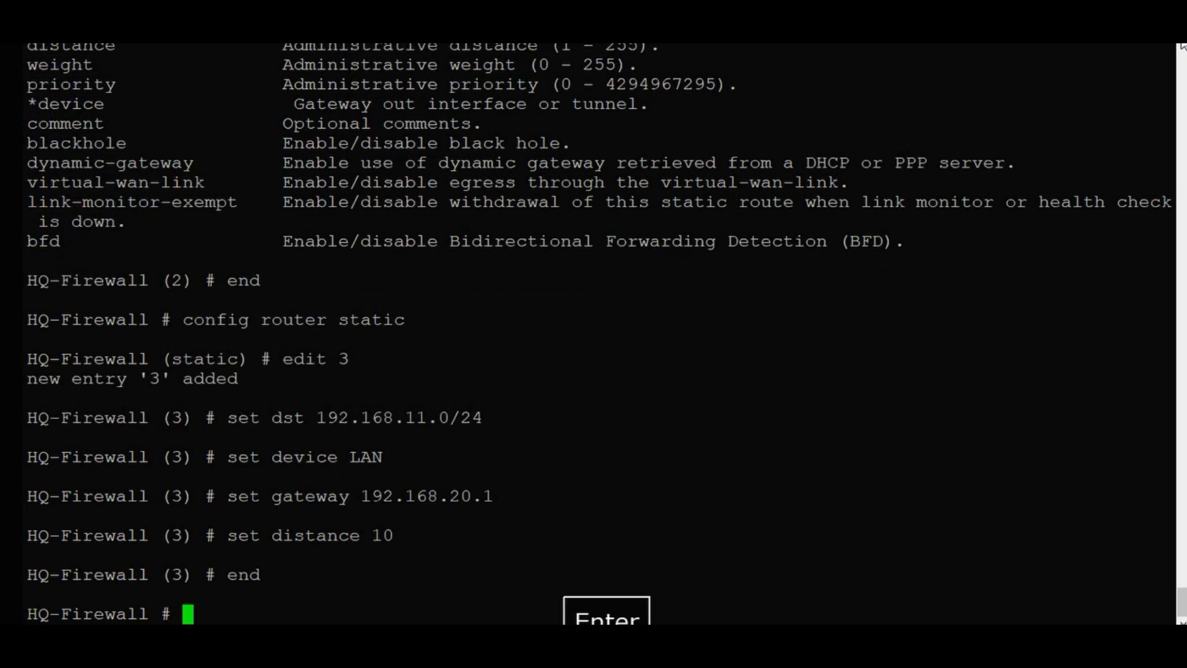
key("Return")
key("Return")
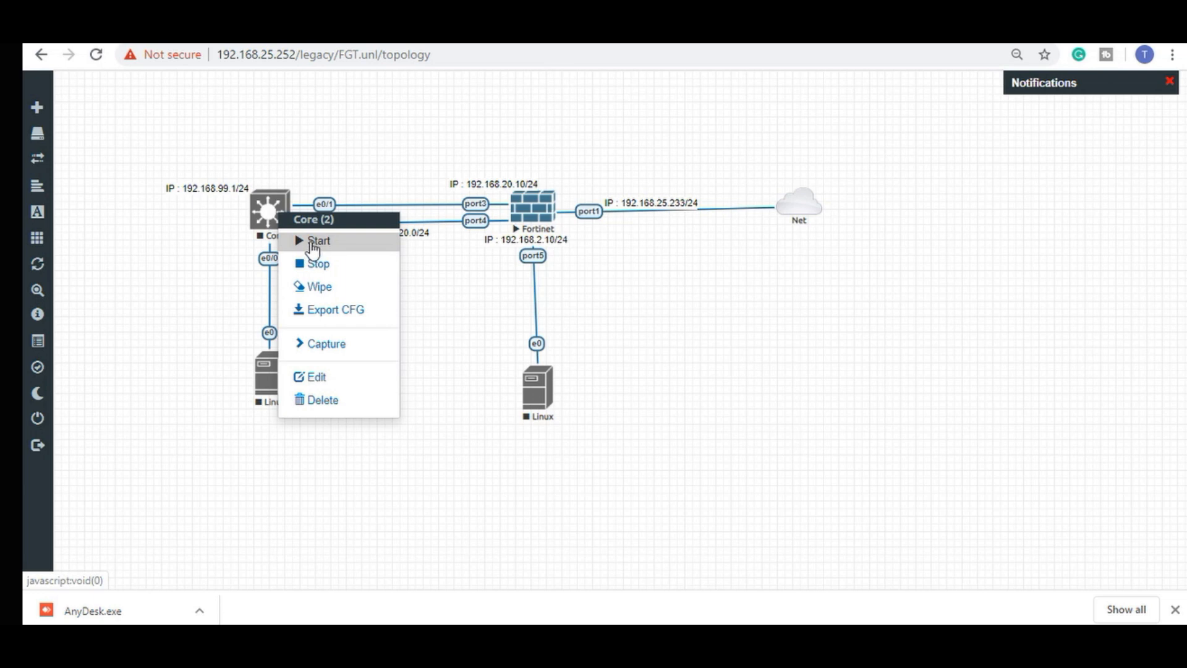
Start the Core switch and open its telnet console beside the topology.
left_click(310, 242)
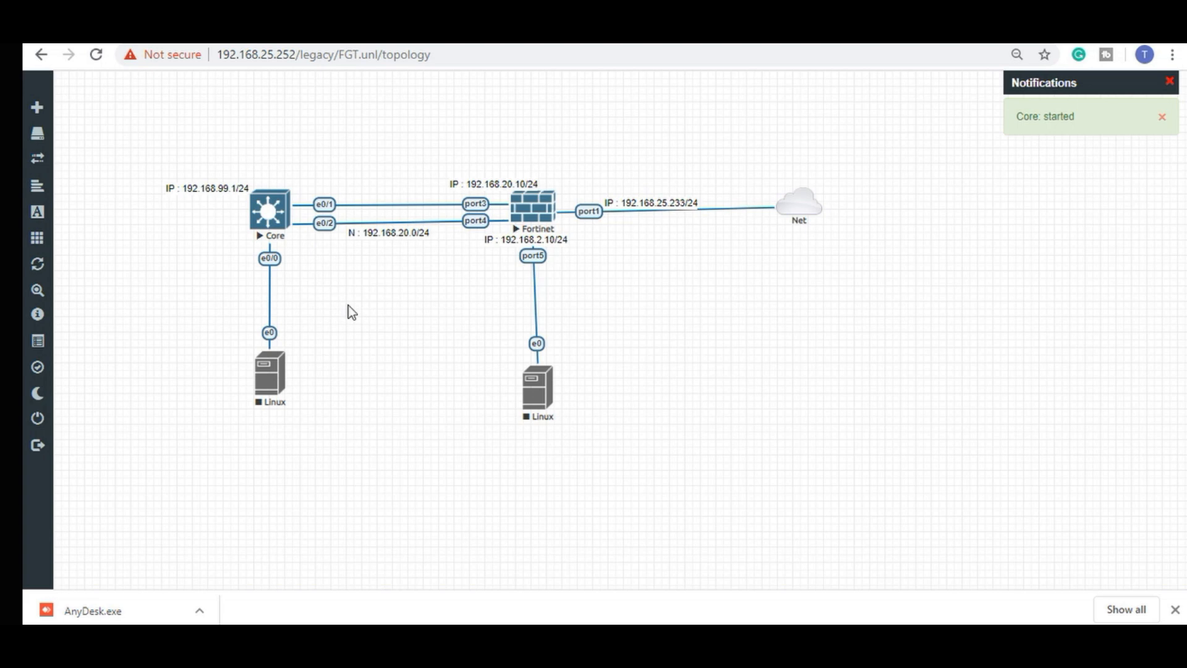
left_click(277, 222)
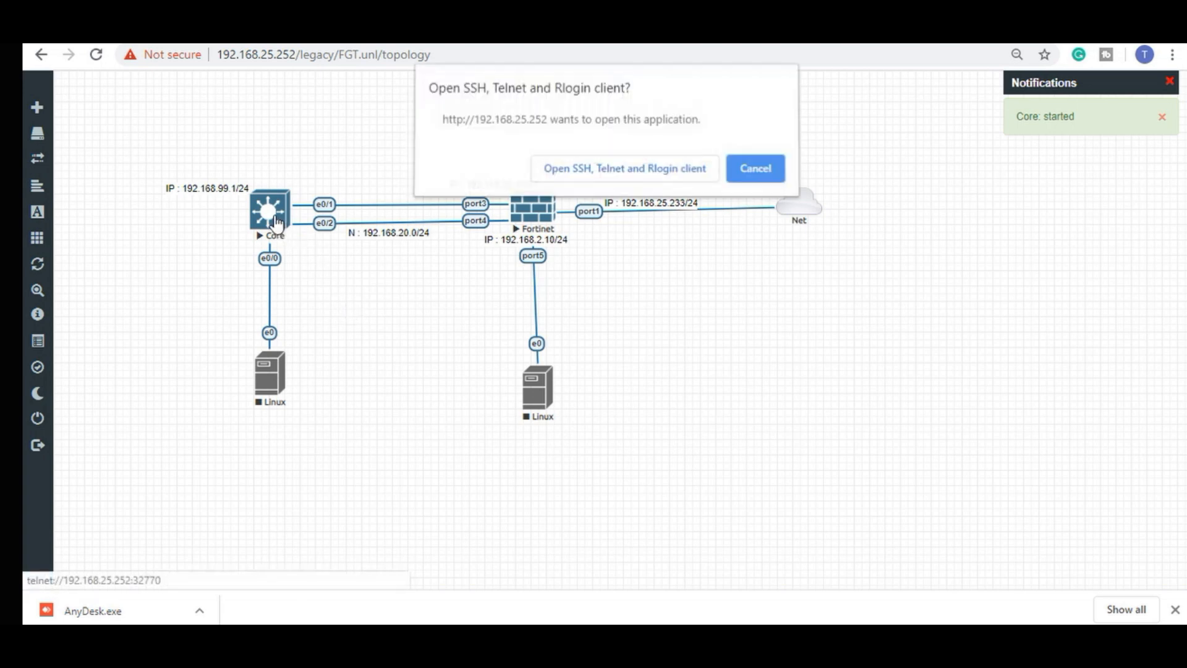
left_click(637, 179)
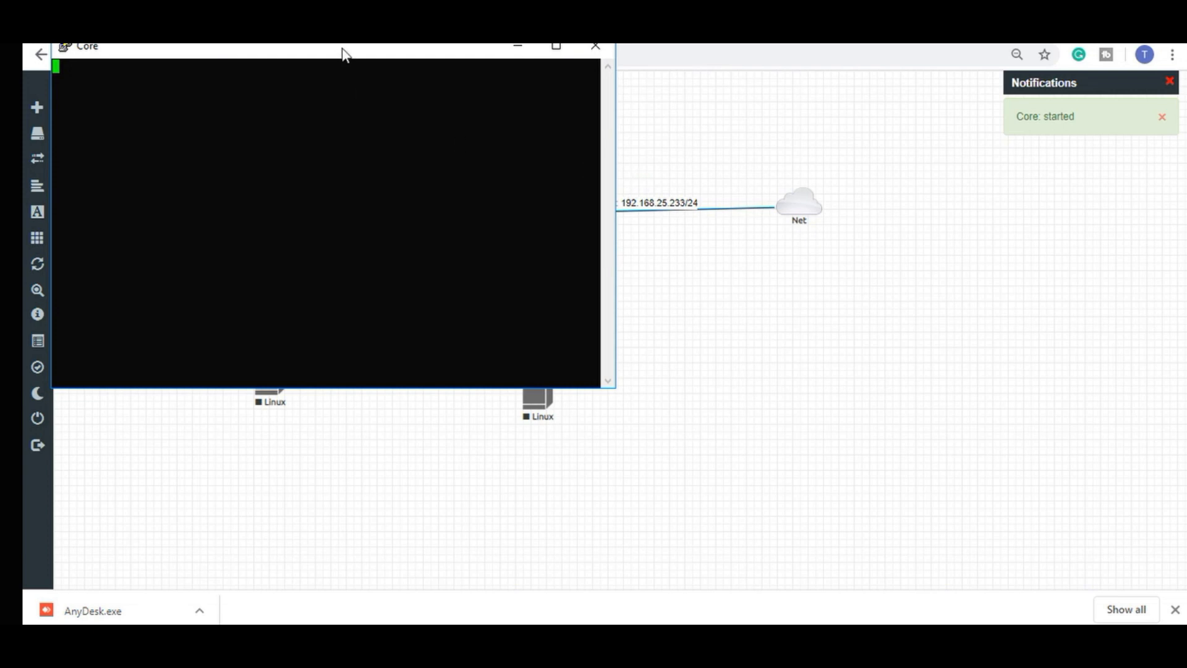
left_click_drag(342, 50, 882, 206)
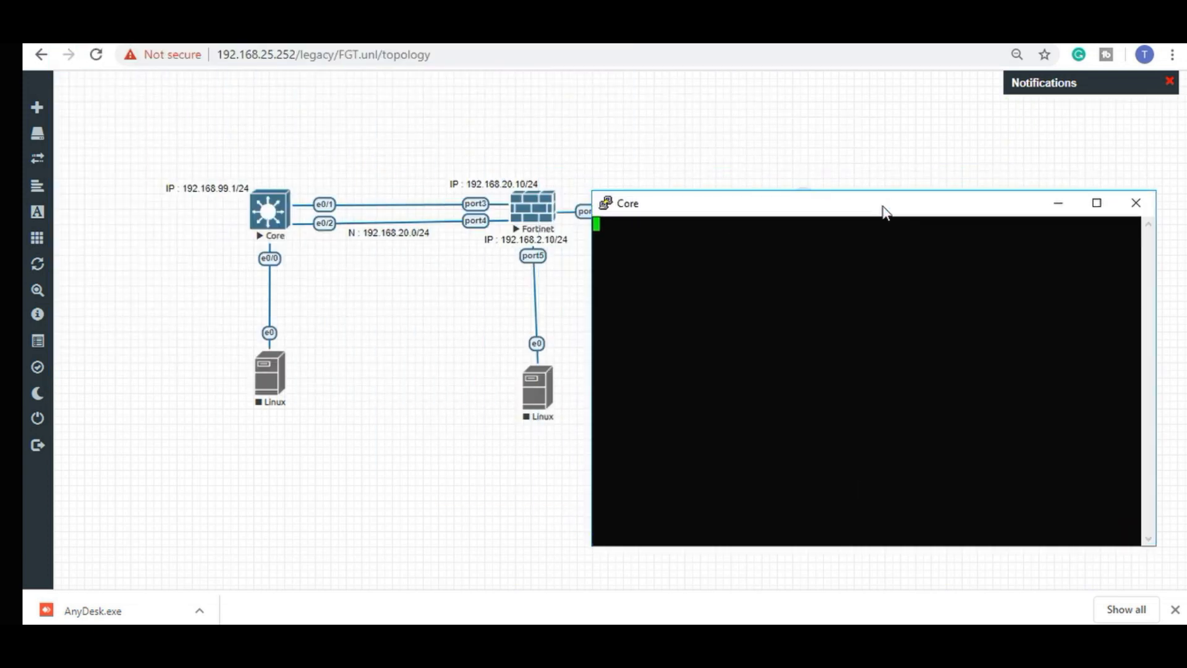
Enable interface Vlan 99 with address 192.168.99.1 255.255.255.0.
key("Return")
type("en")
key("Return")
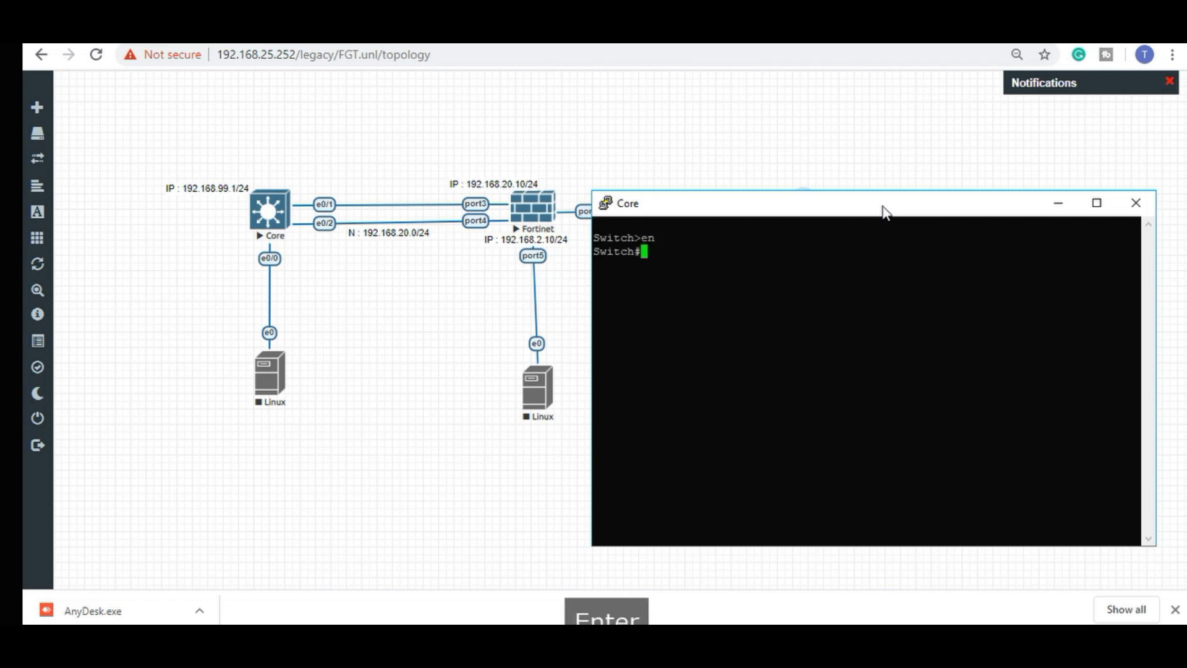
type("conf t")
key("Return")
type("in")
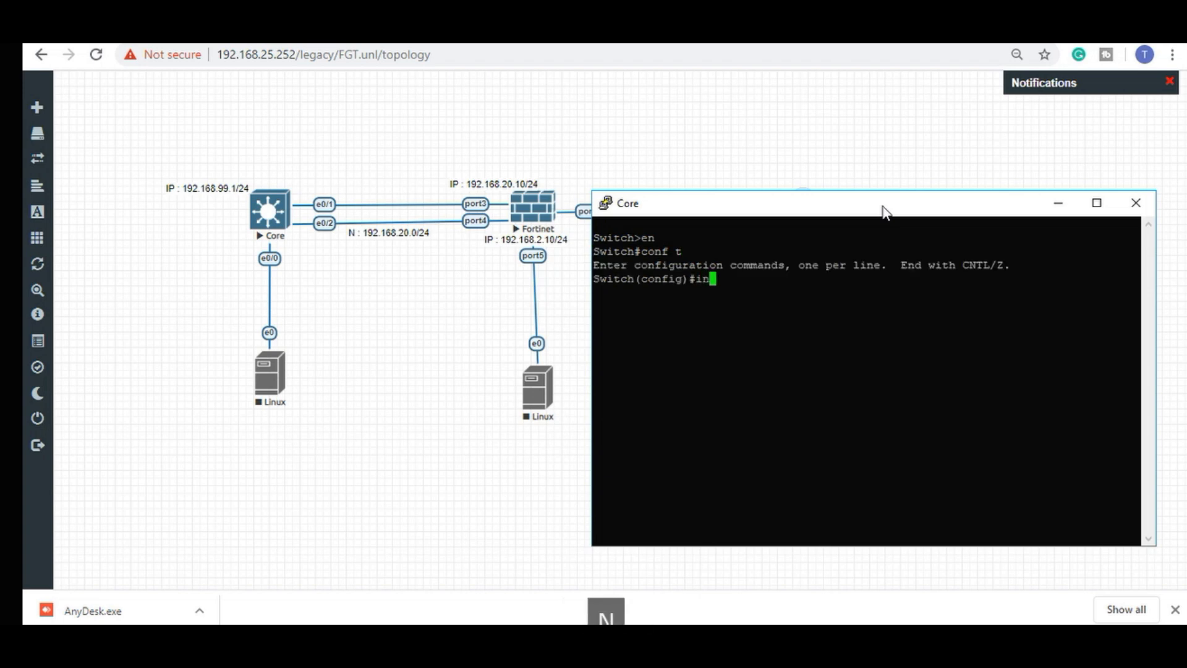
type("t vl 99")
key("Return")
type("no shu")
key("Return")
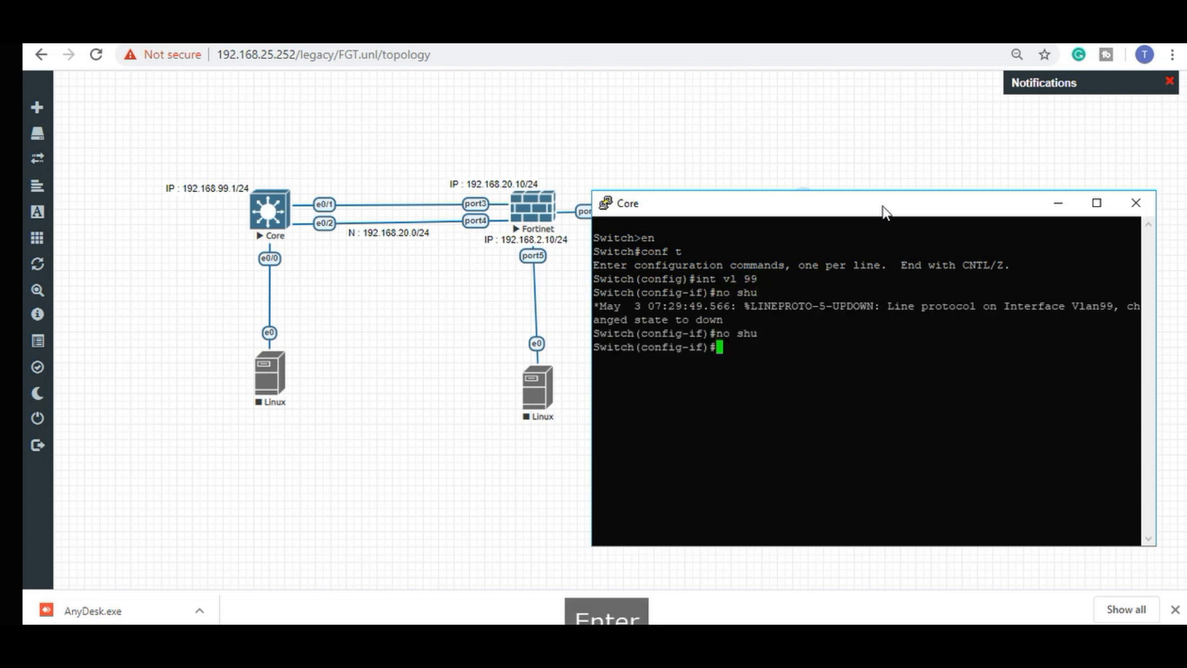
type("ip ad")
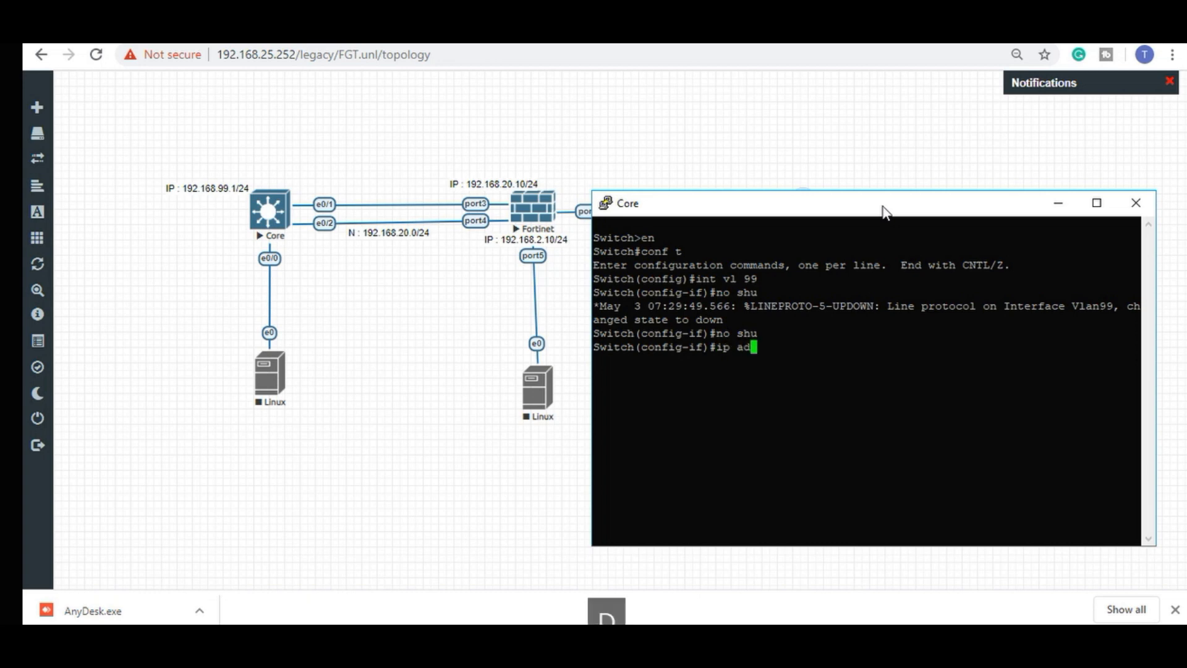
type("d 192.")
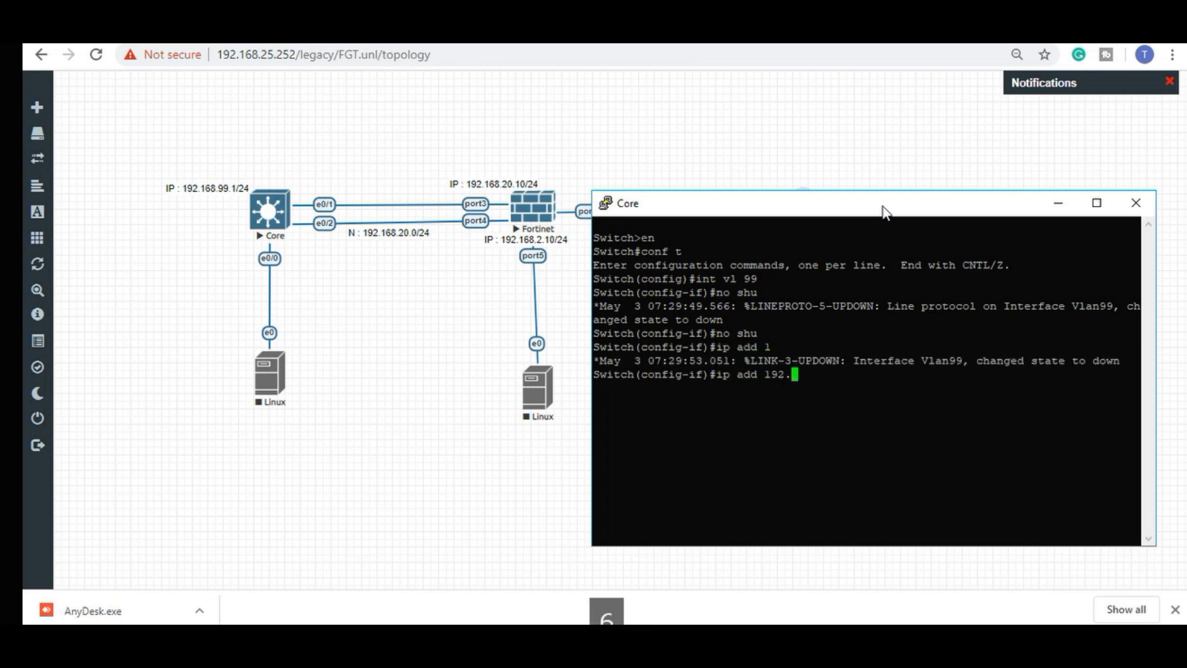
type("168.99.1/")
key("BackSpace")
type("255.255")
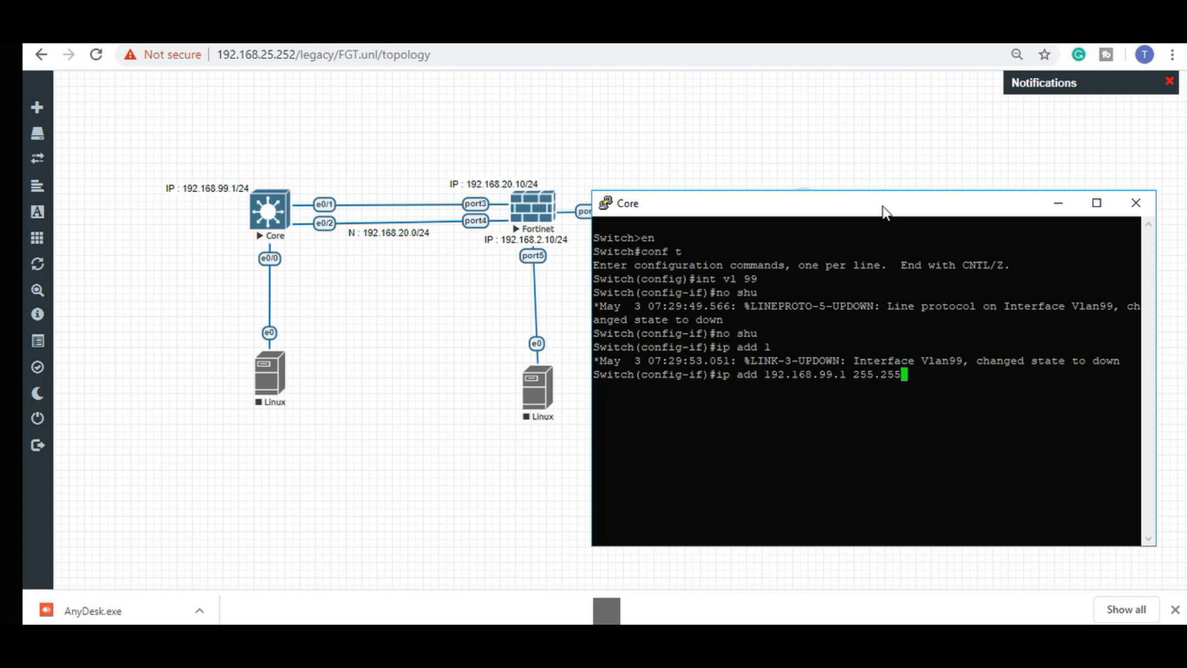
type(".255.0")
key("Return")
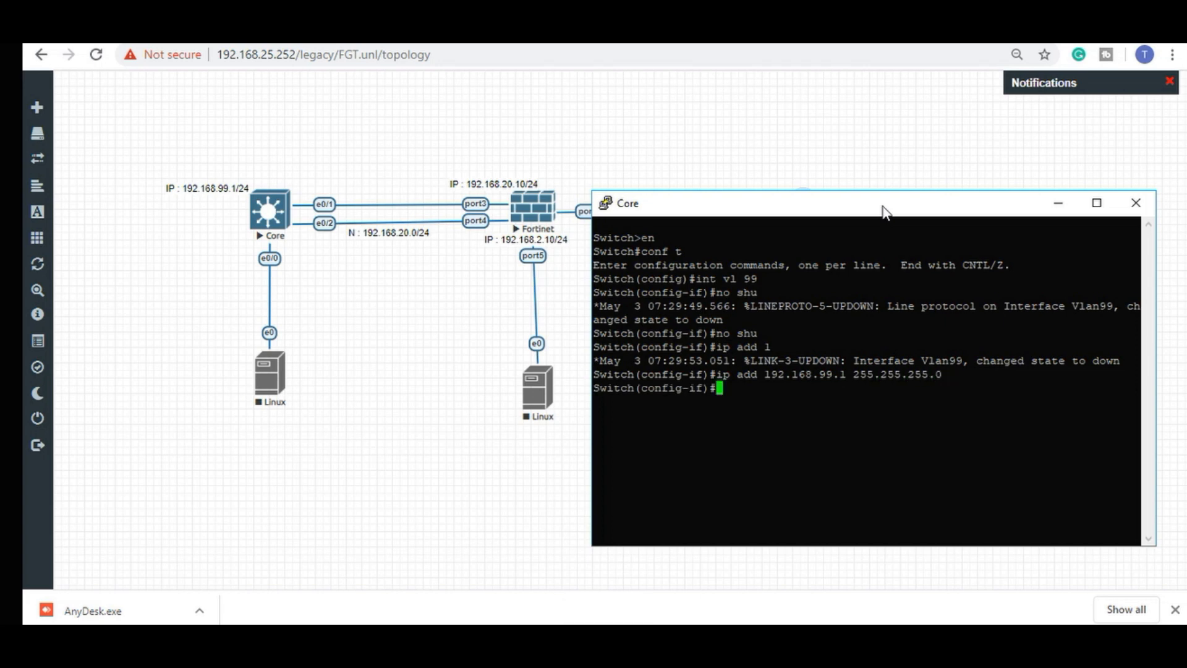
Name VLAN 99 'Management' on the Core switch.
type("exit")
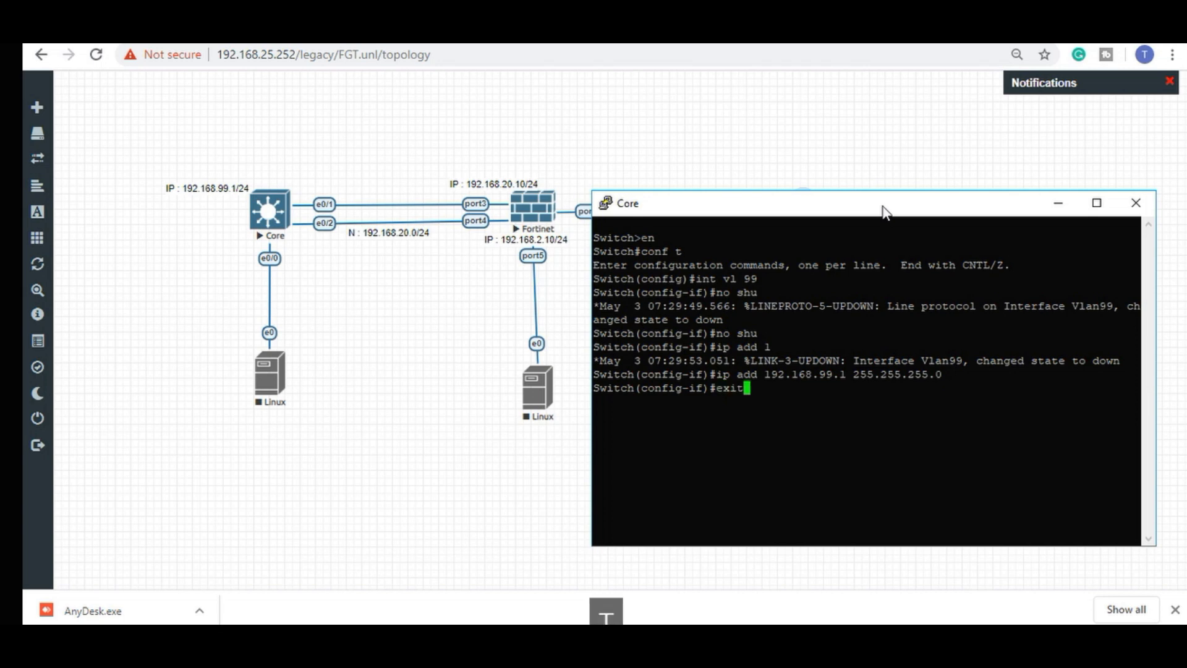
key("Return")
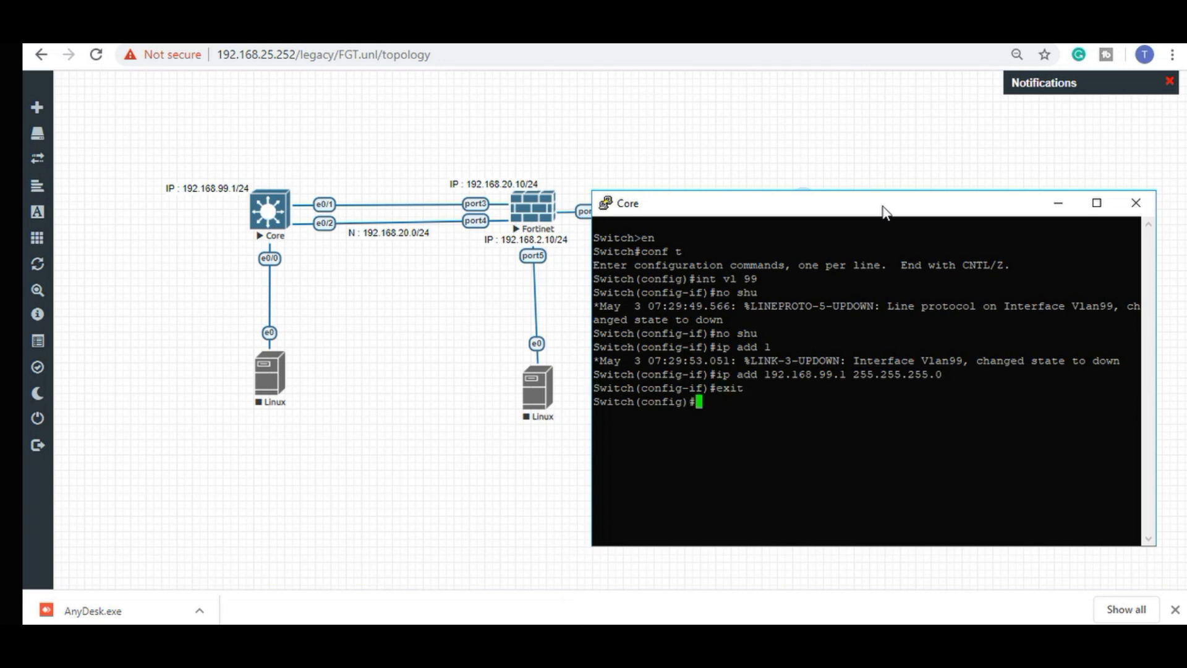
type("vlan 99")
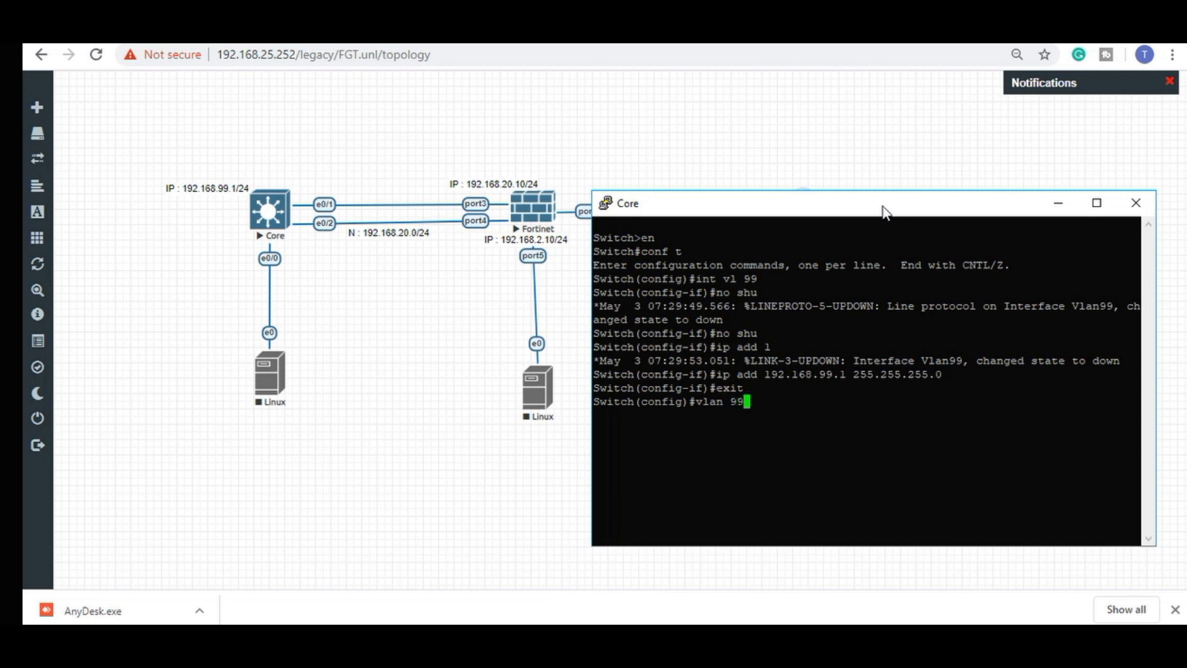
key("Return")
type("name Management")
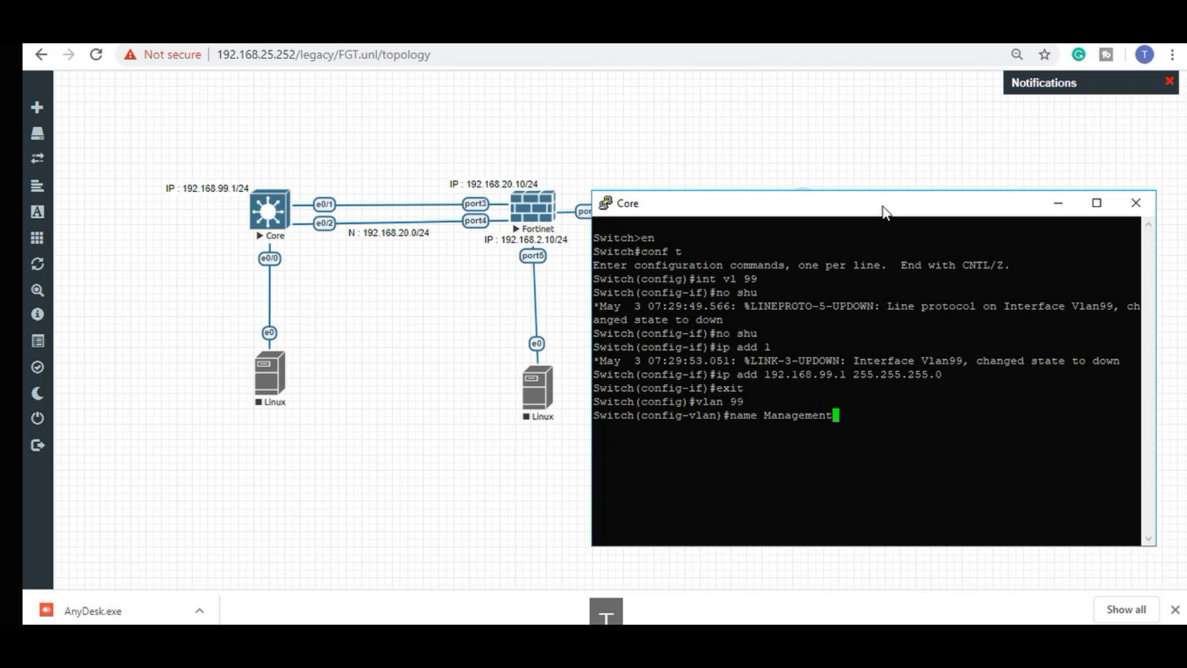
key("Return")
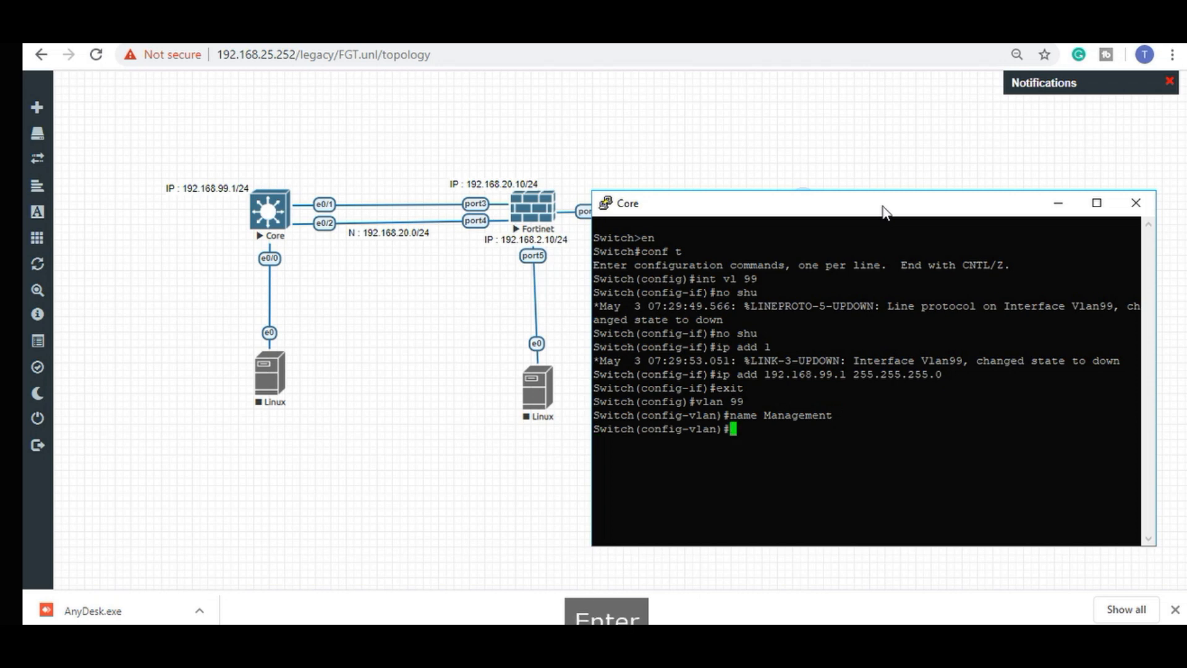
Create VLAN 11 and name it 'IT'.
type("vlan 11")
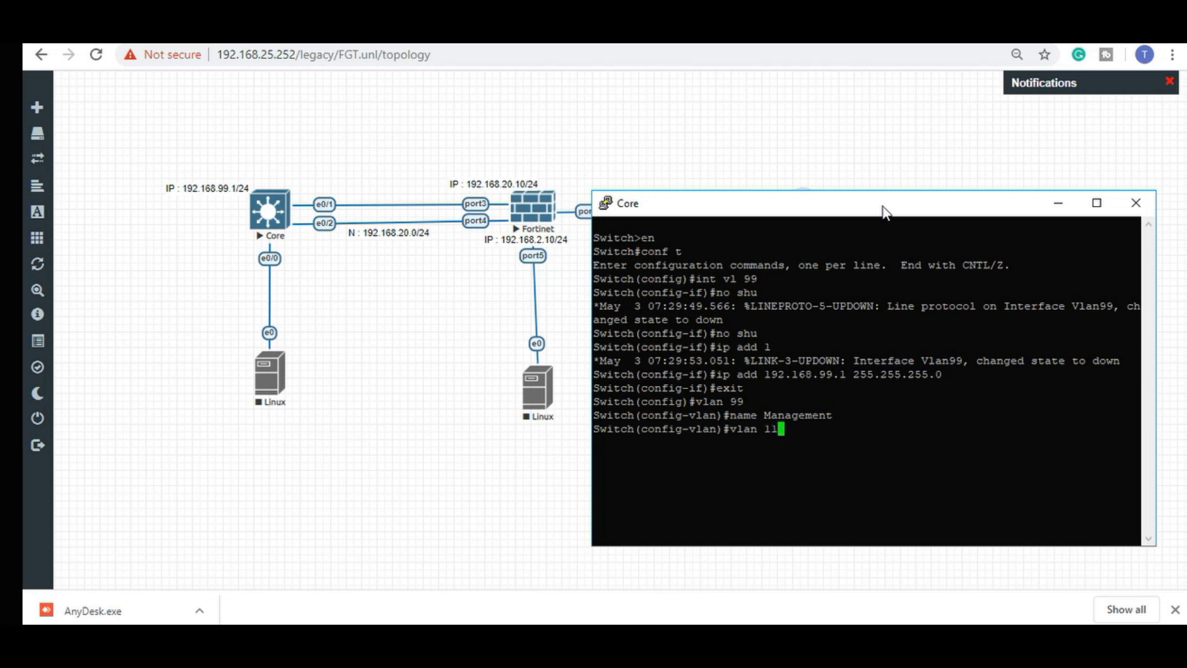
key("Return")
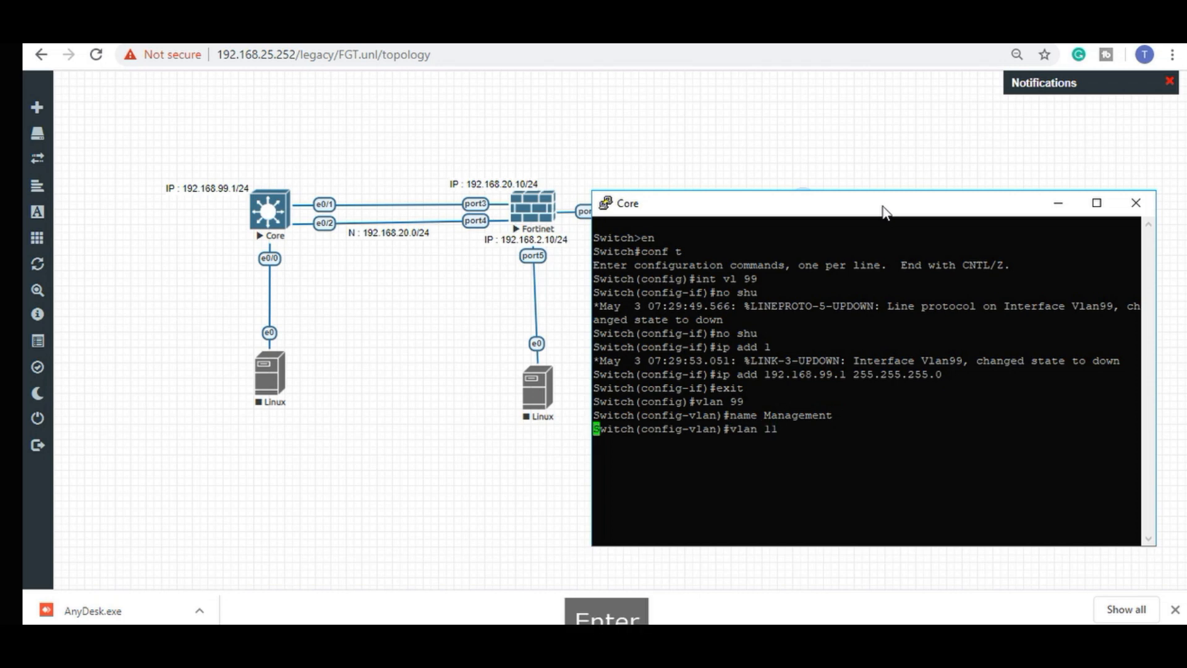
type("name ")
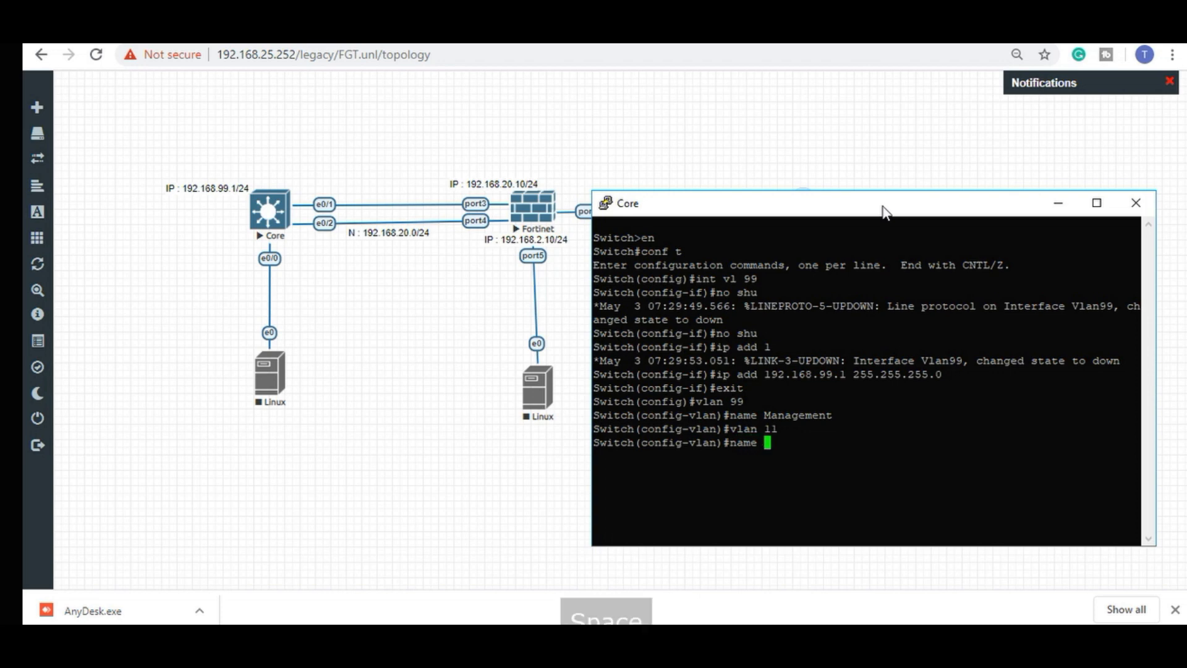
type("I")
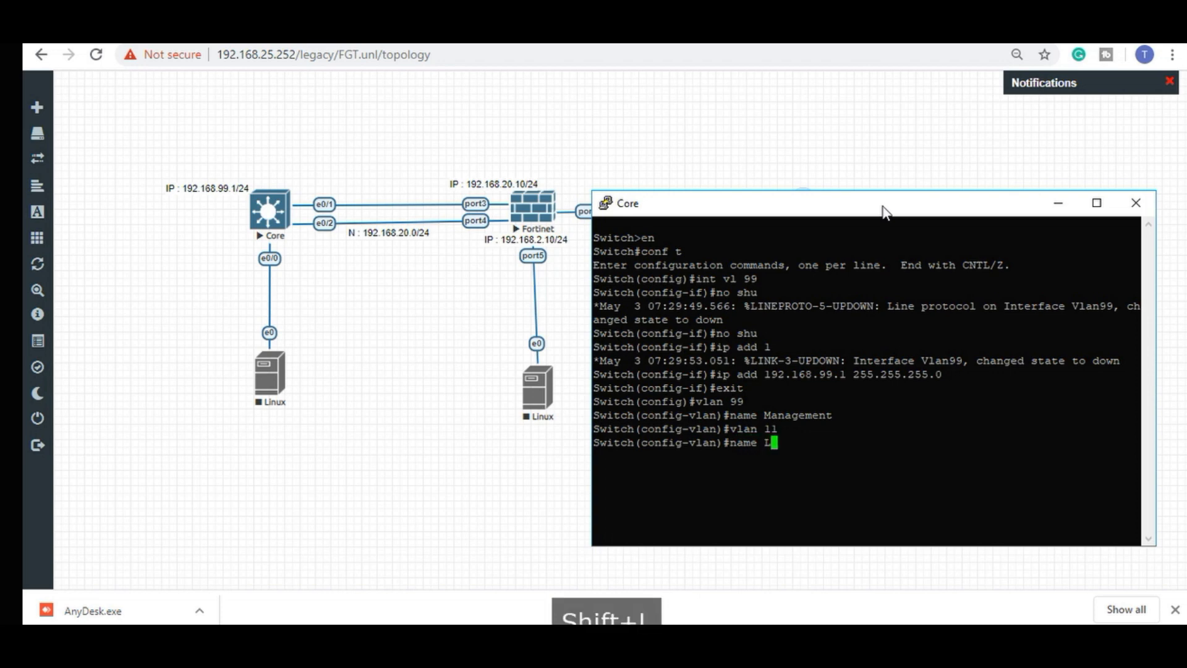
key("BackSpace")
type("IT")
key("Return")
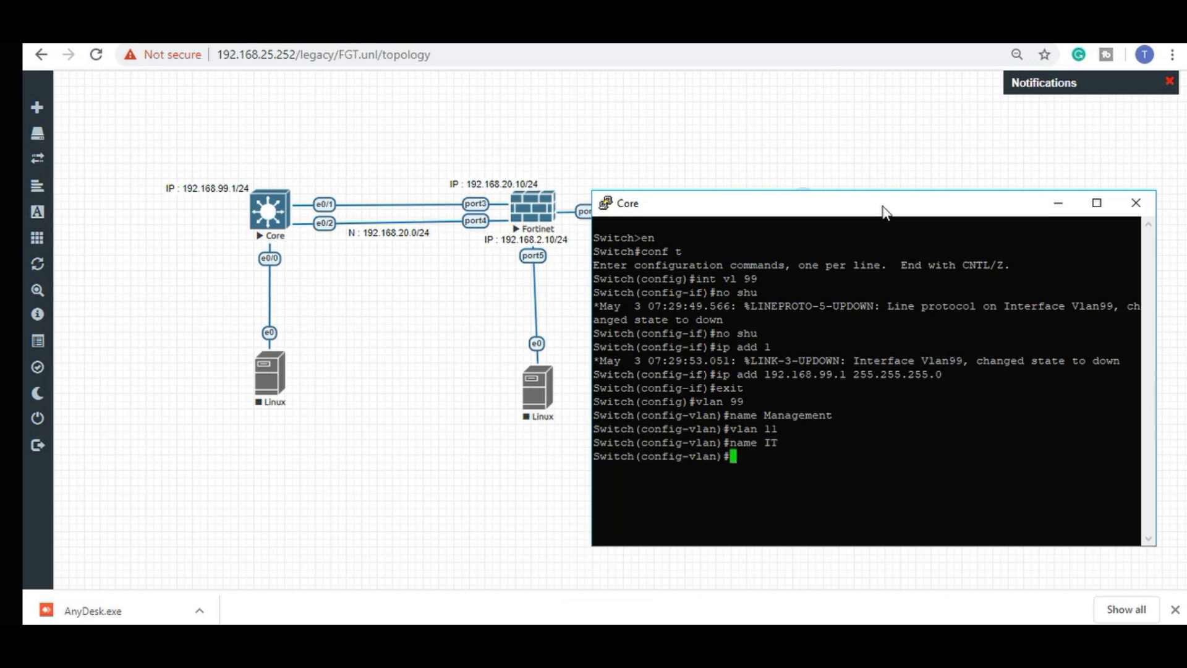
type("exit")
key("BackSpace")
key("BackSpace")
key("BackSpace")
key("BackSpace")
type("int vl 11")
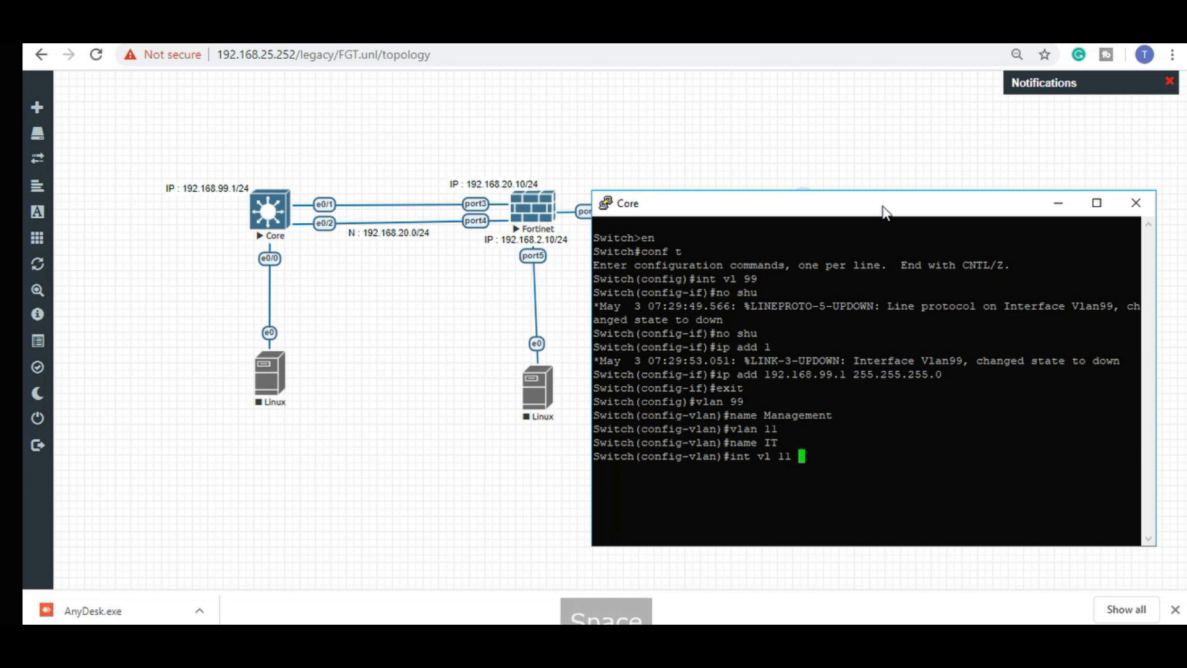
Enable interface Vlan 11 with address 192.168.11.1 255.255.255.0.
key("Return")
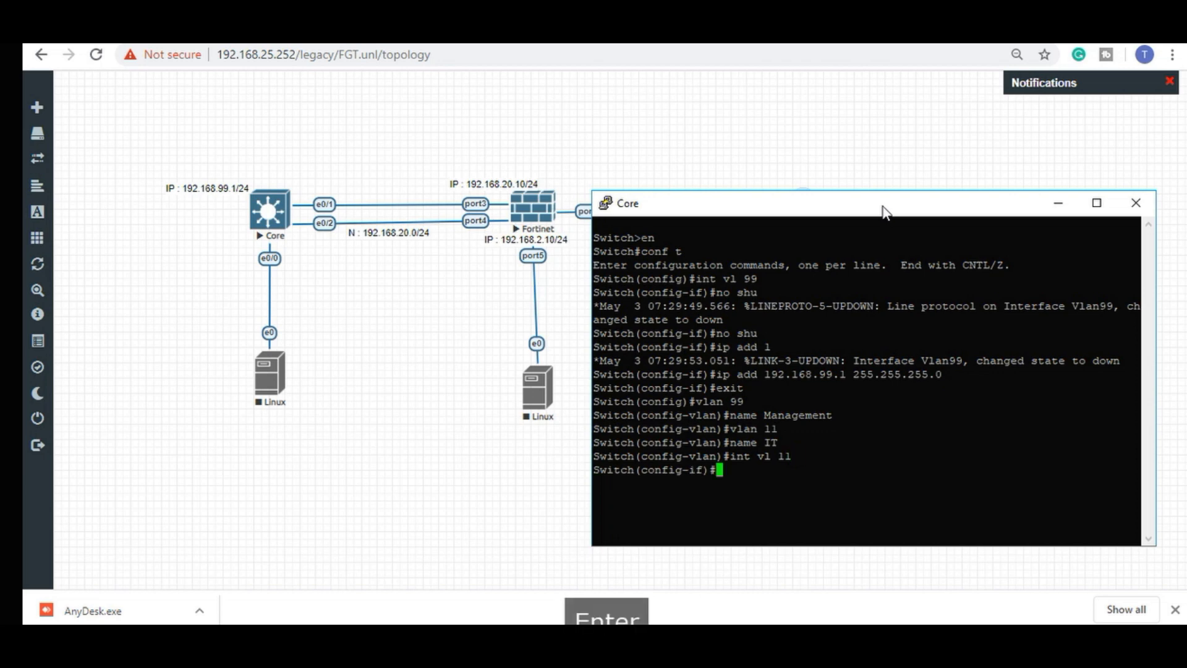
type("no shu")
key("Return")
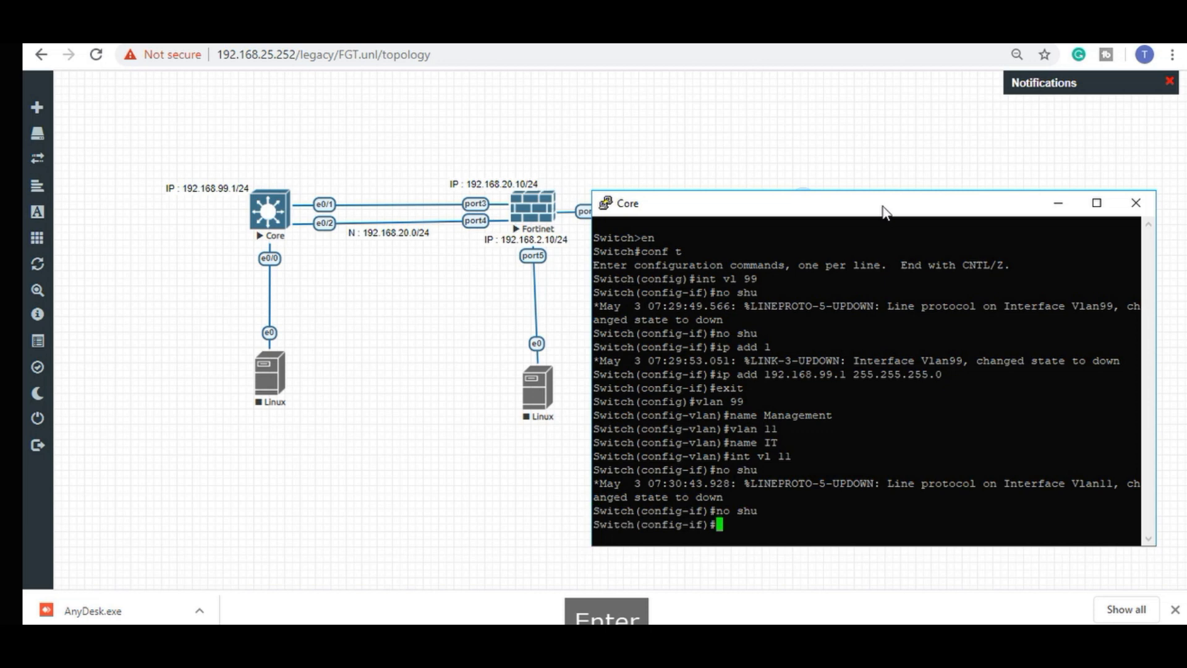
type("ip add")
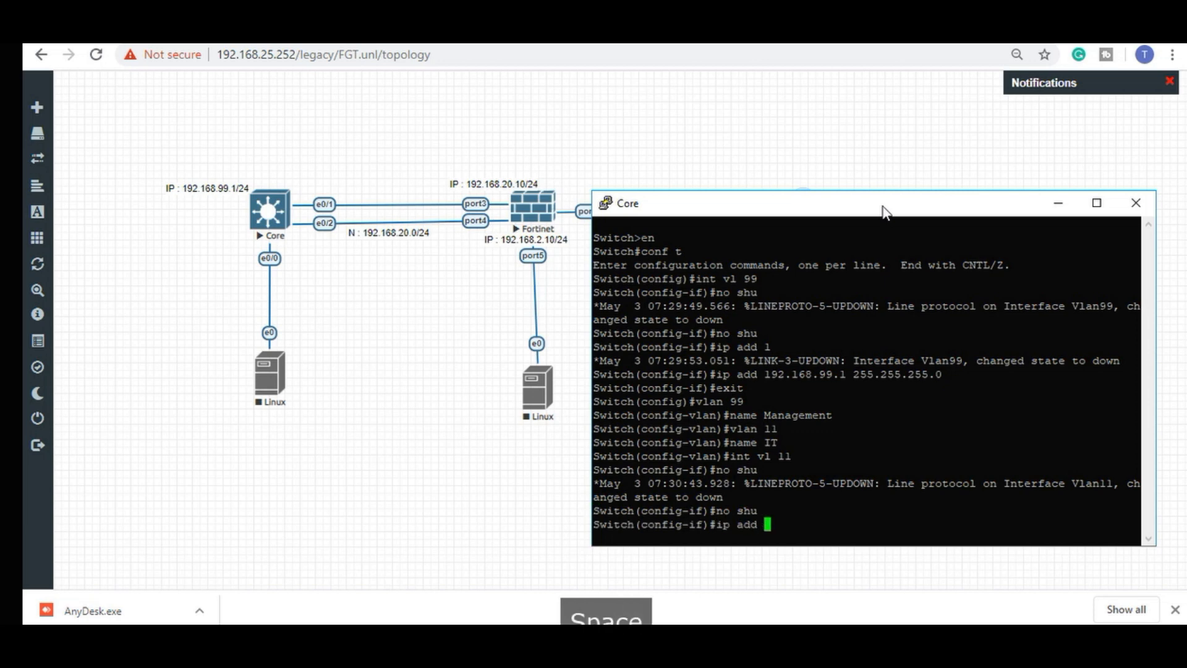
key("ctrl+a")
type("192.")
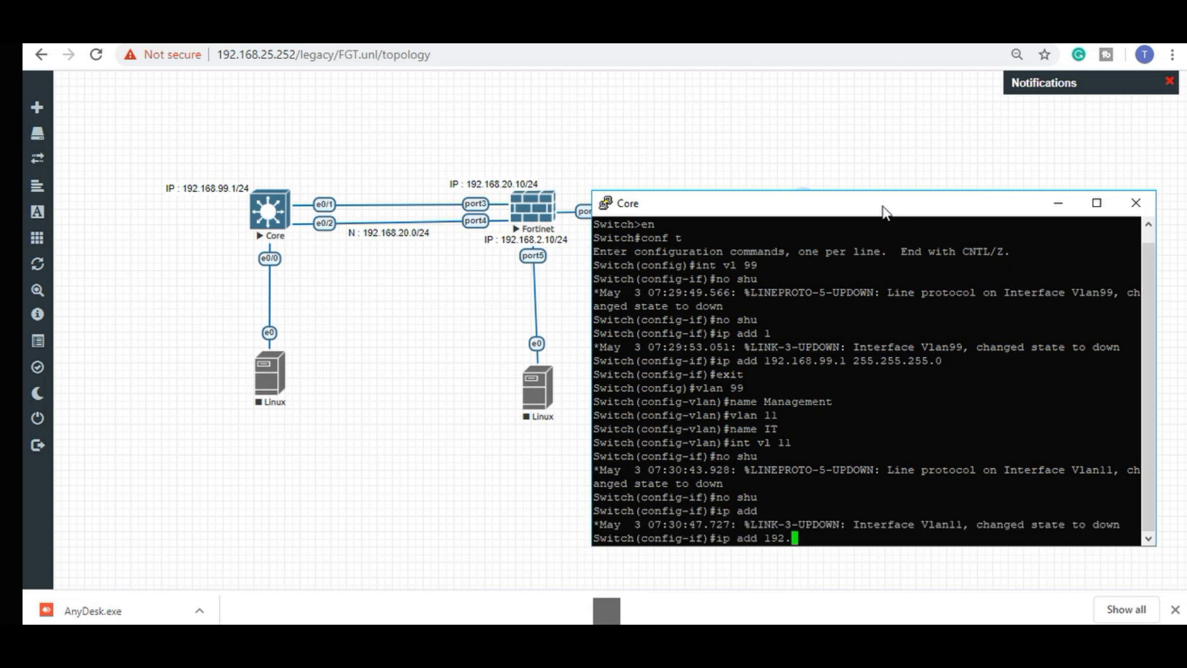
type("168.11.1")
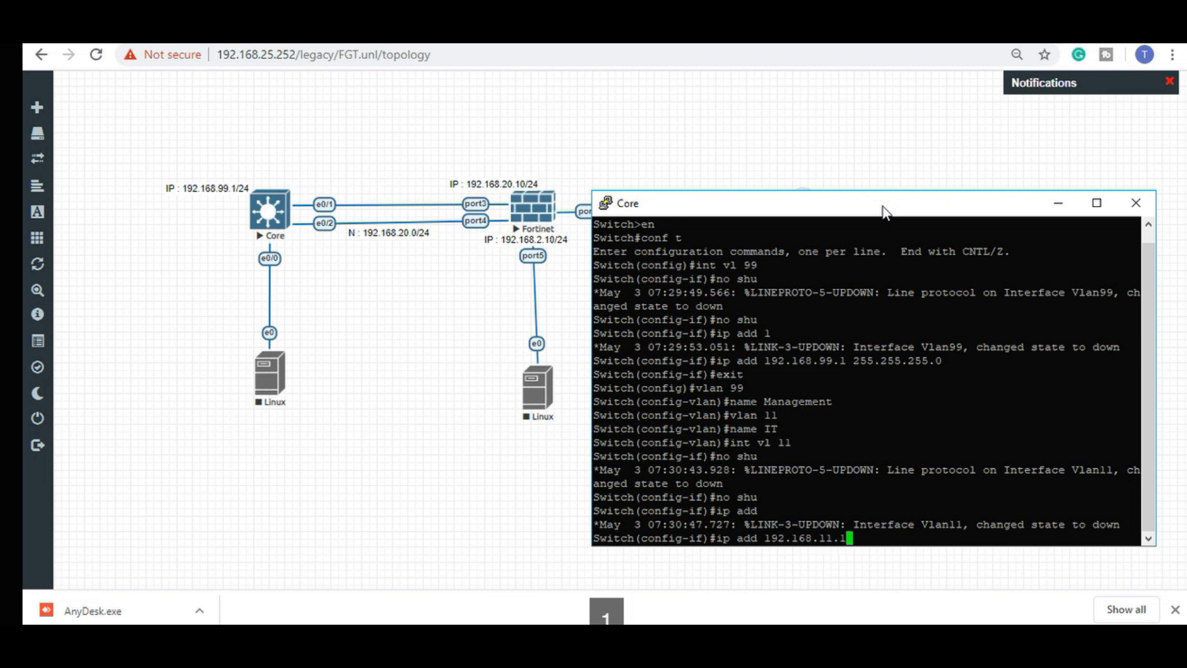
type(" 255.255.255.0")
key("Return")
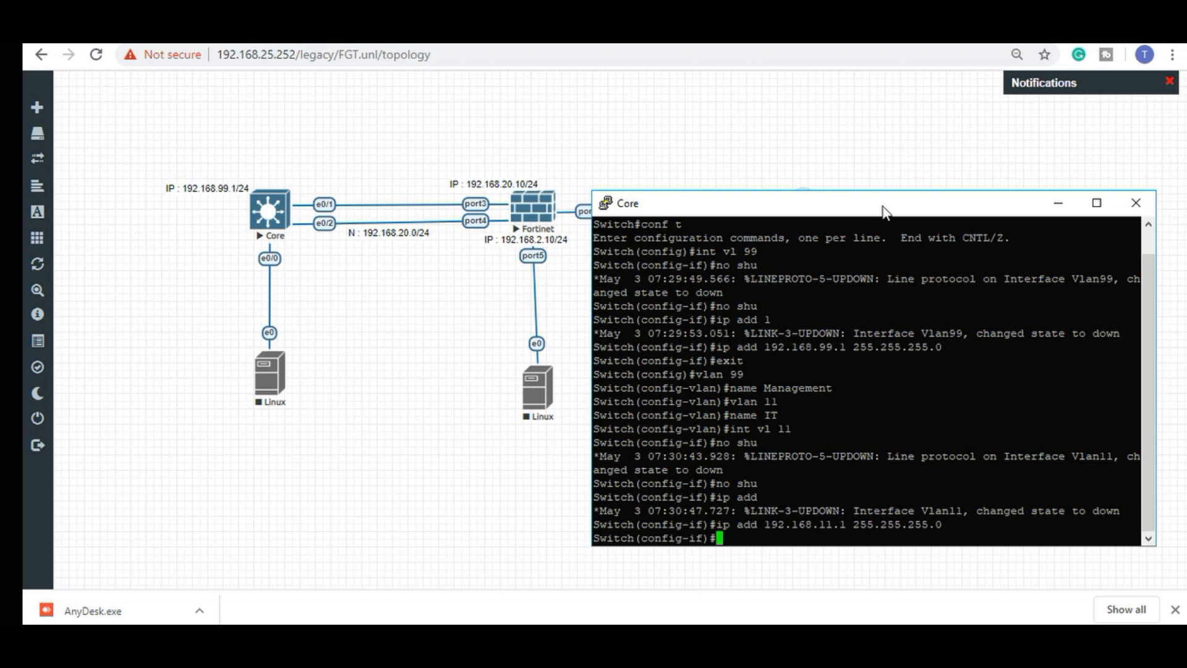
type("int ra e0/1")
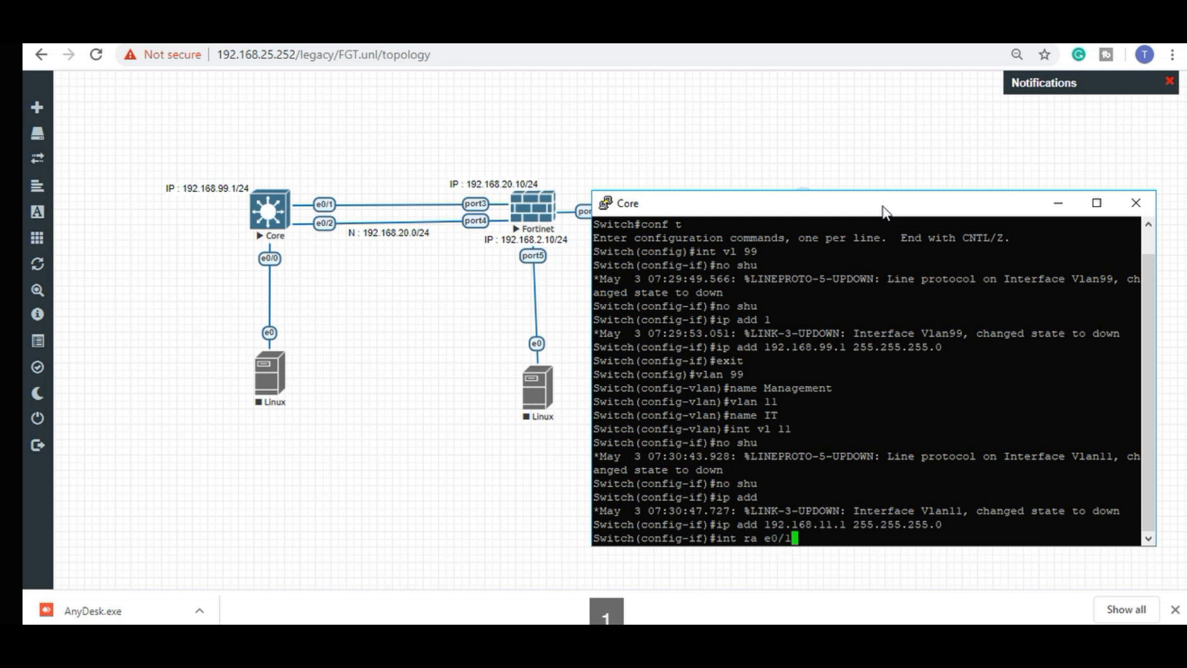
type(" - 2")
Set ports e0/1–e0/2 to access mode in VLAN 20.
key("Return")
type("sw mo ac")
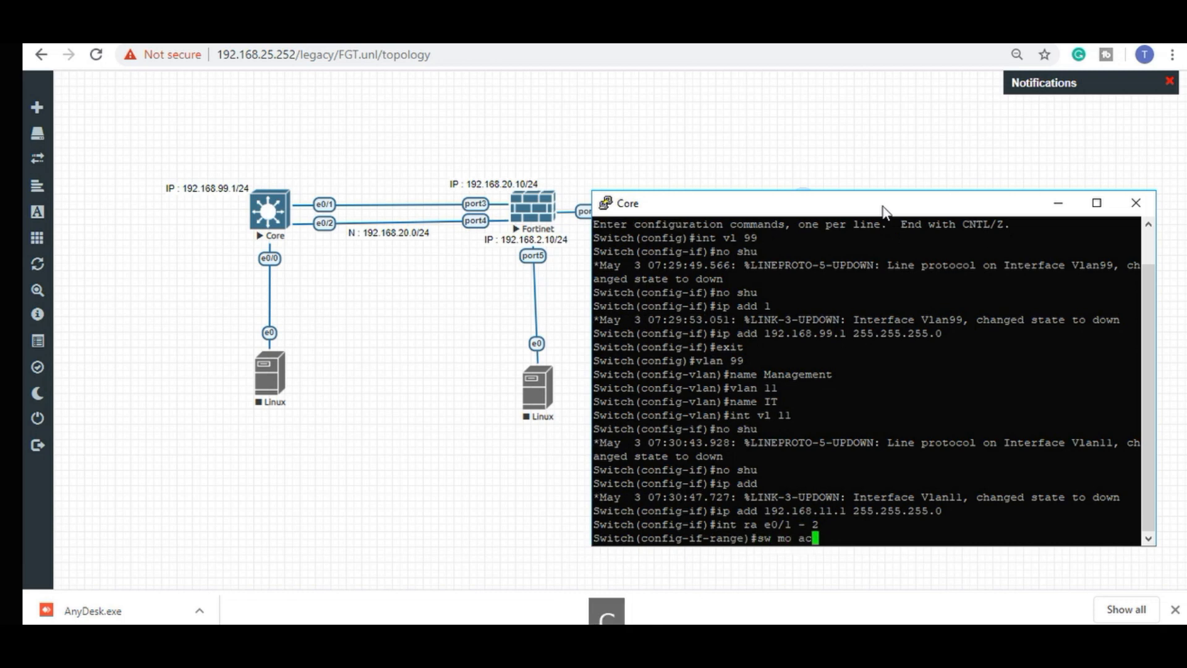
key("Return")
type("sw ac vl 20")
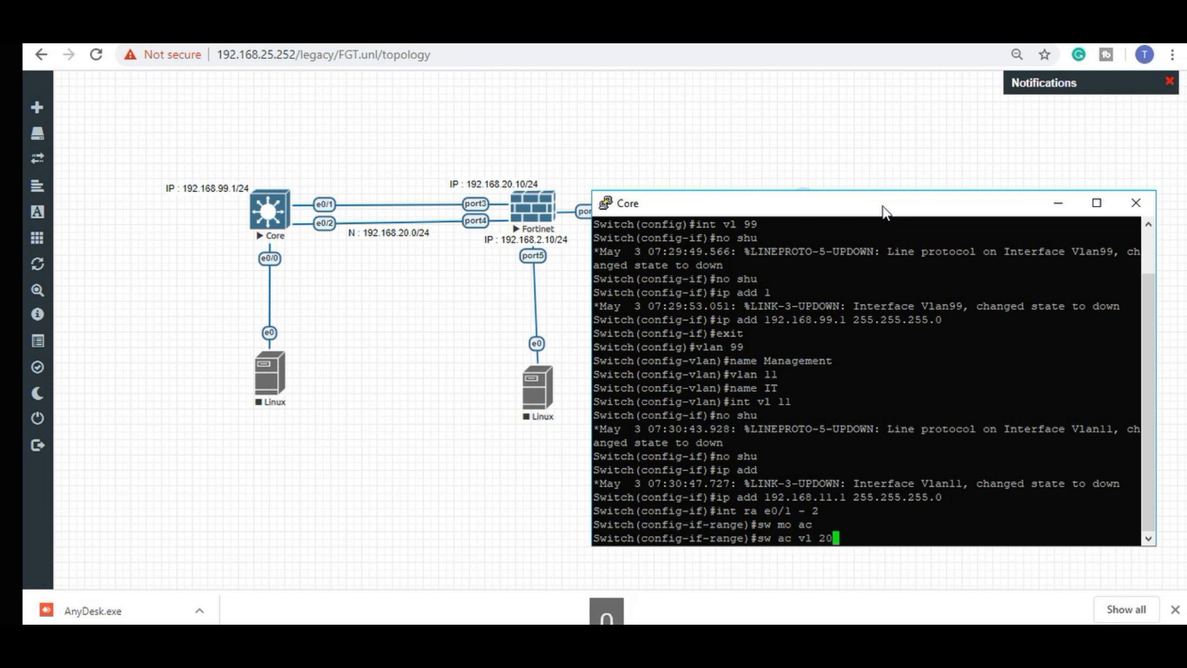
key("Return")
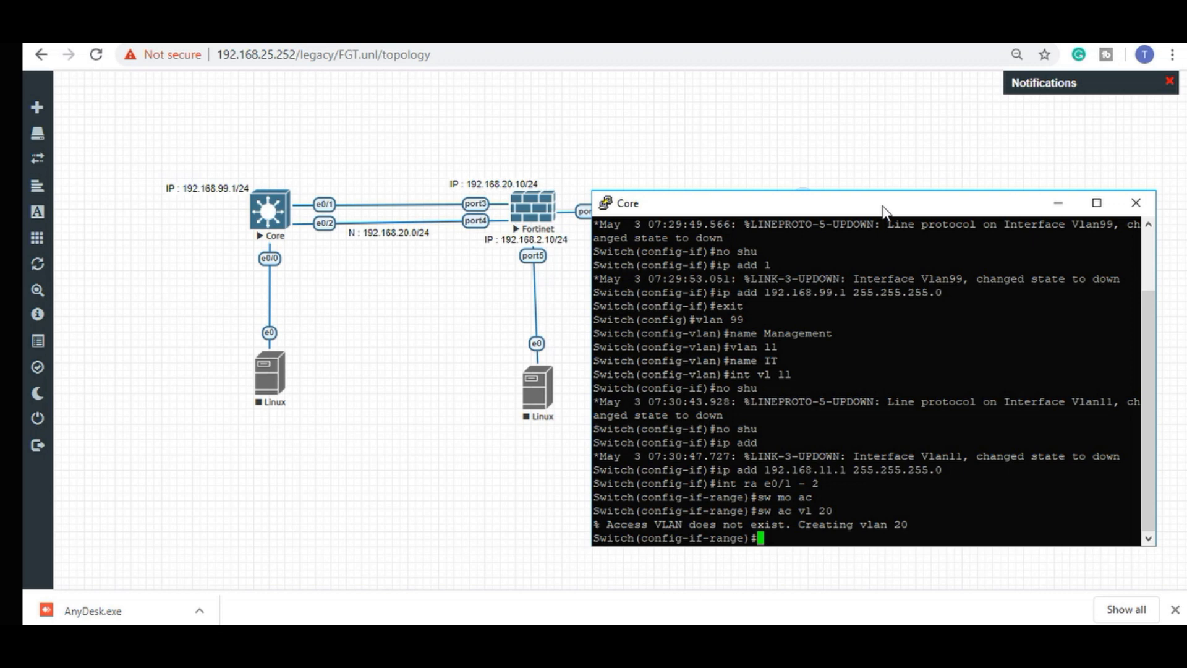
key("Return")
type("exit")
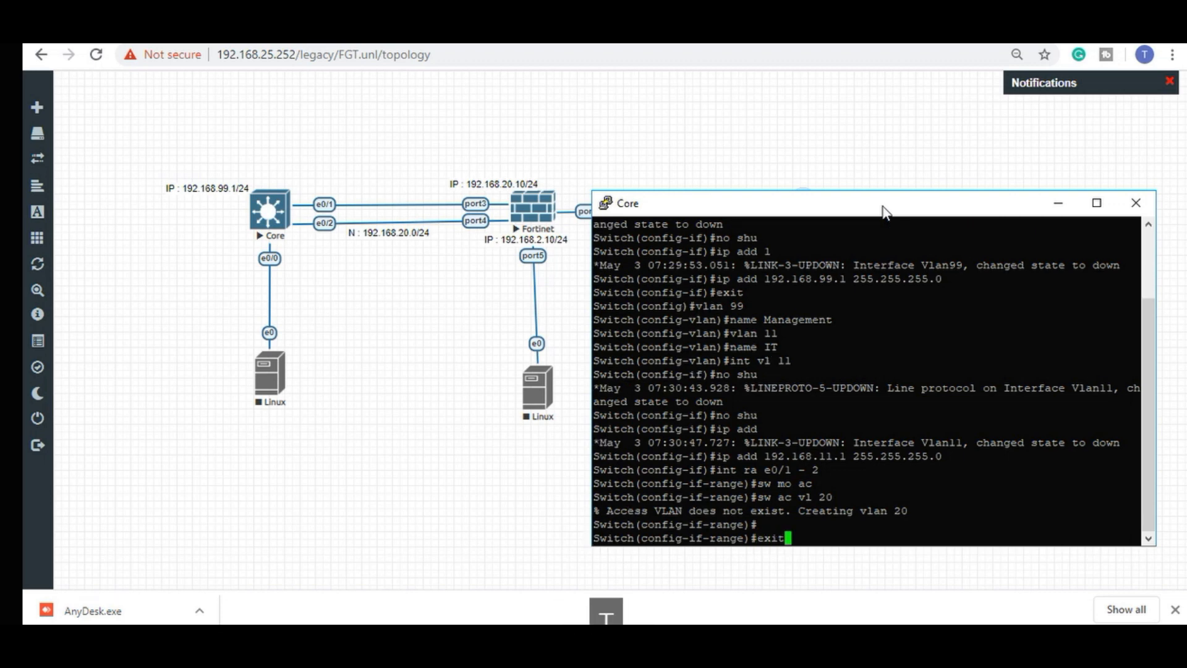
key("Return")
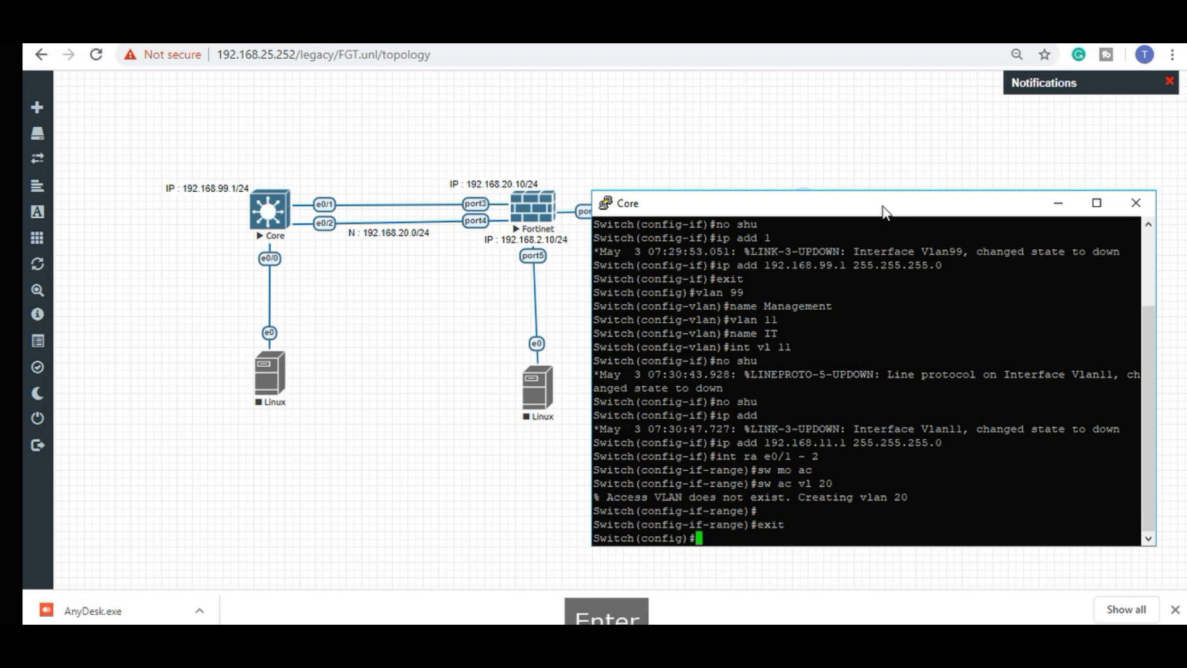
type("int vl 2")
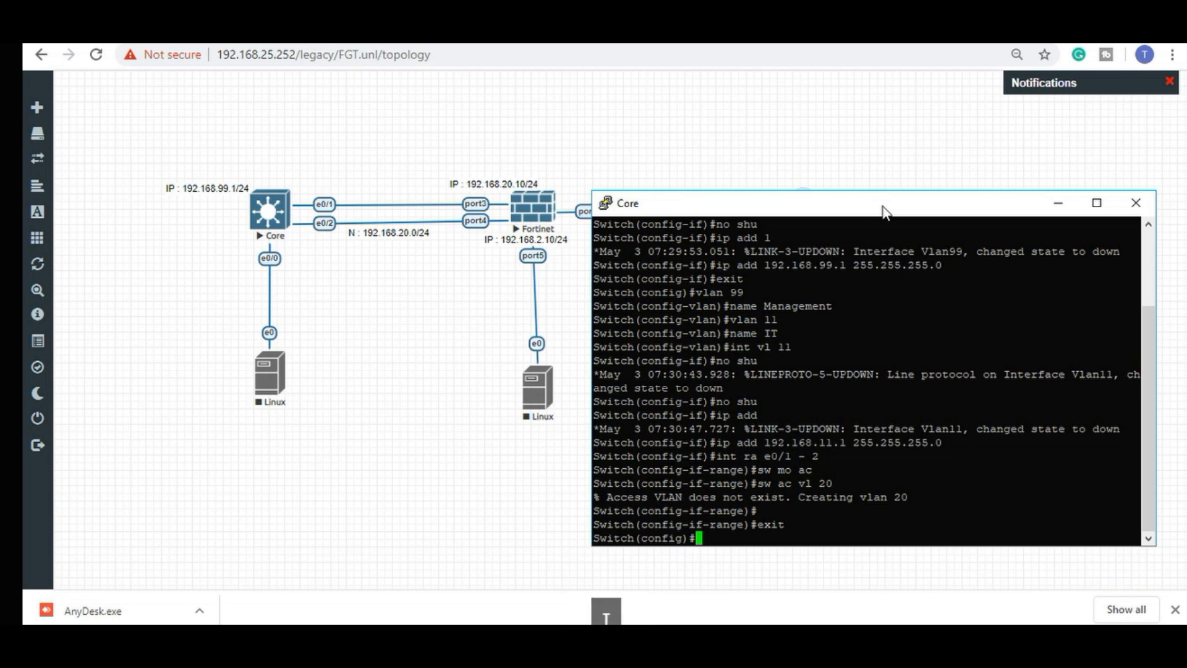
type("0")
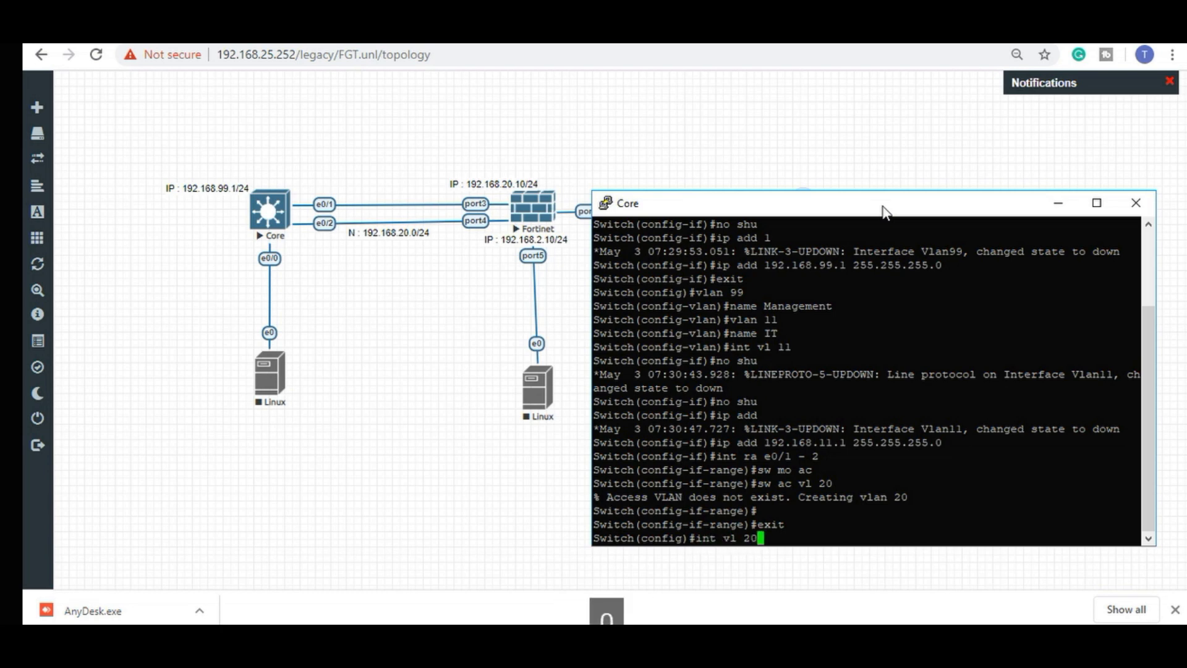
Enable interface Vlan 20 with address 192.168.20.1 255.255.255.0.
key("Return")
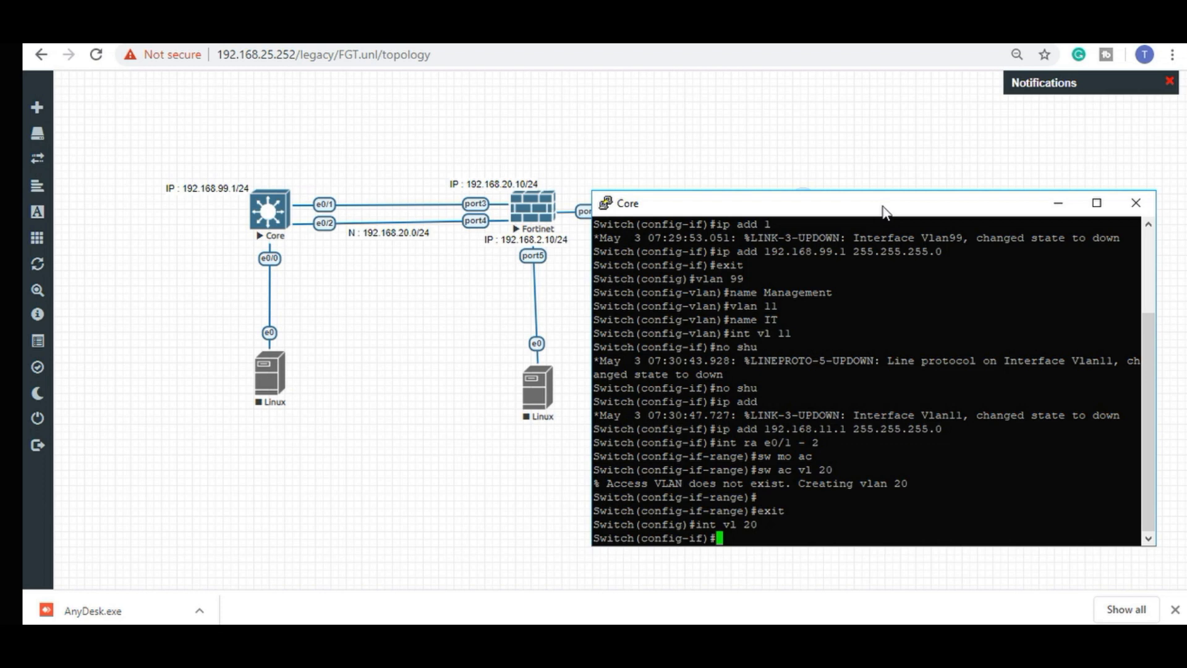
type("no shu")
key("Return")
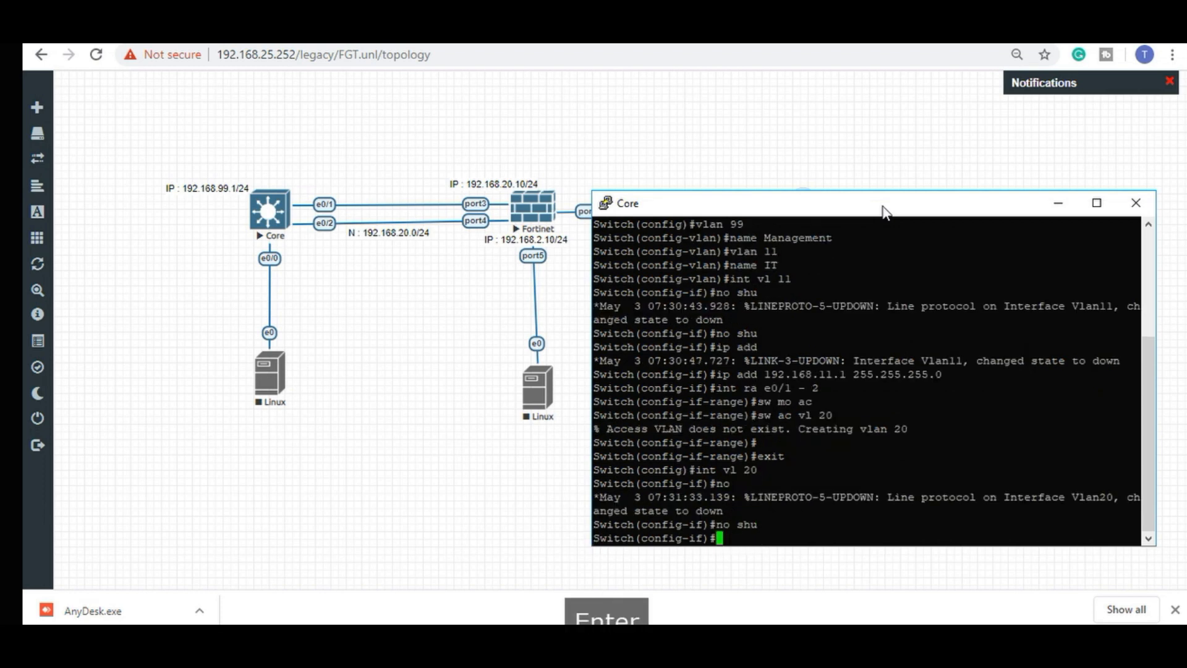
type("ip add ")
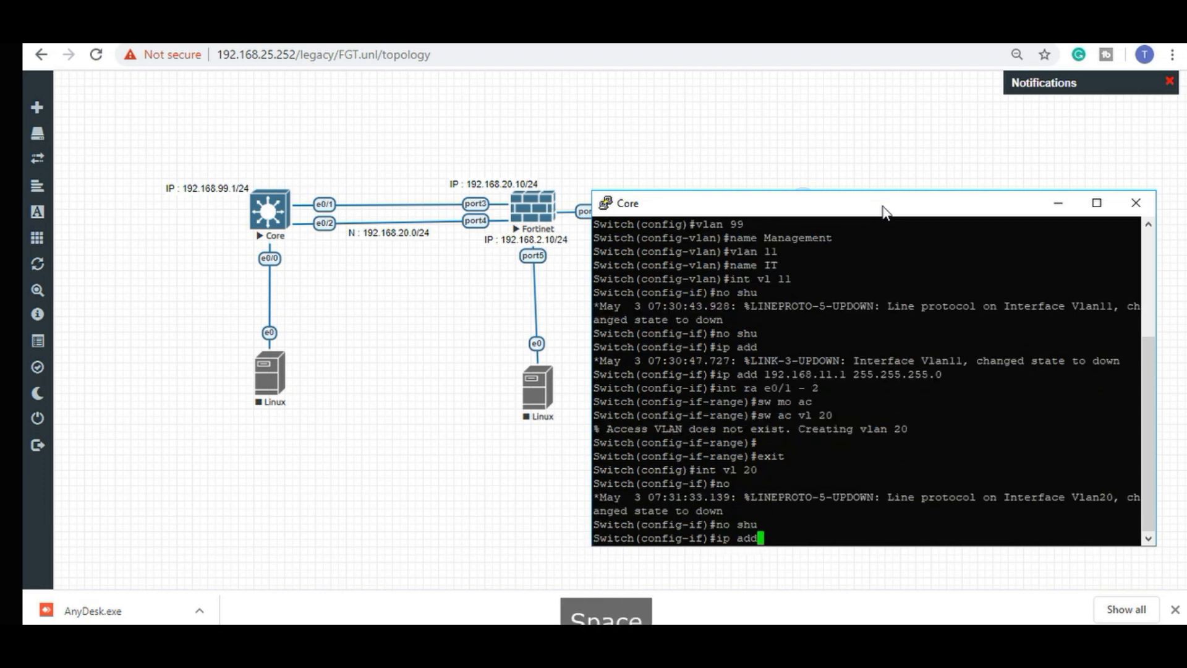
type("192.")
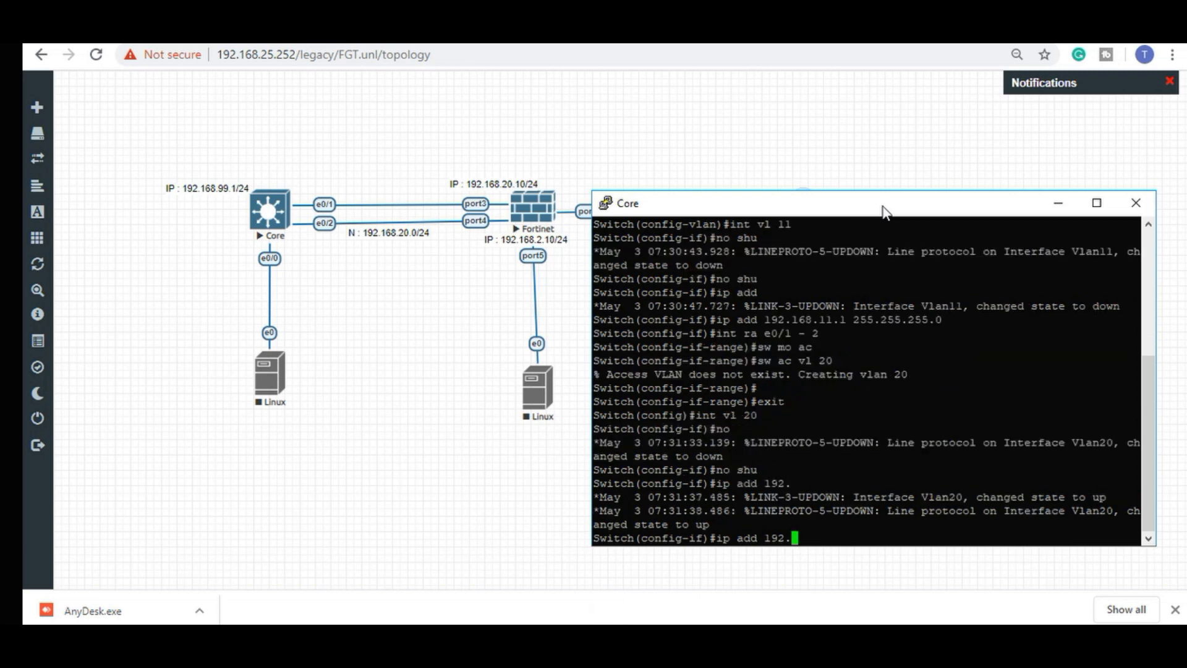
type("168")
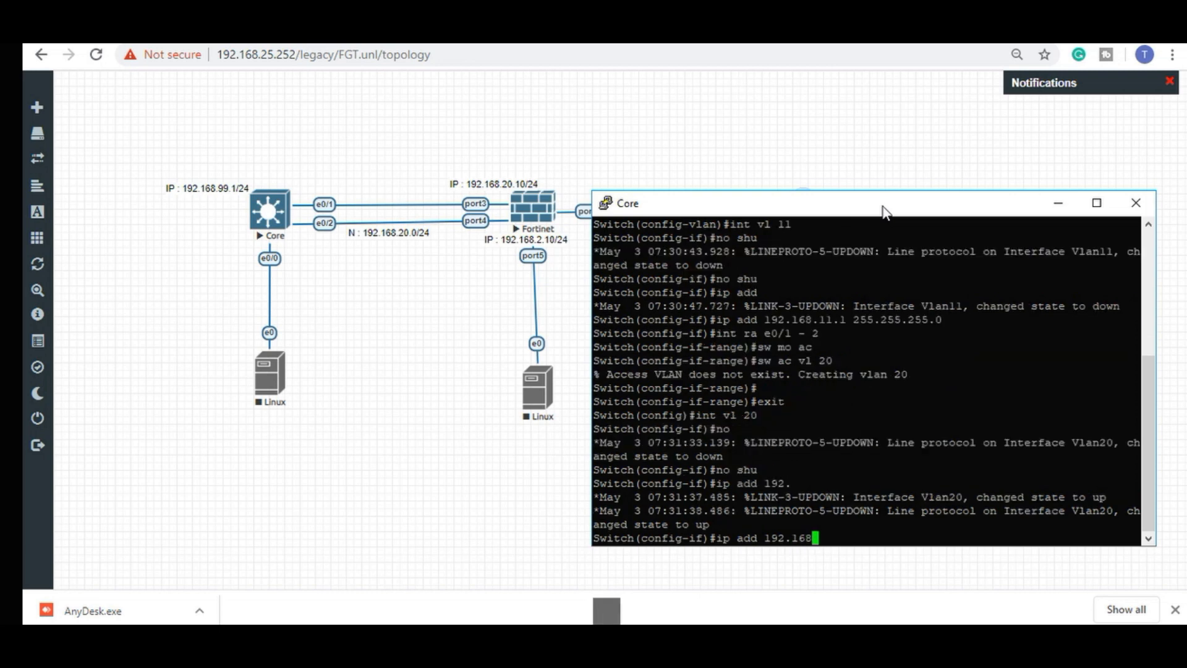
type(".20.1 255.255.255.0")
key("Return")
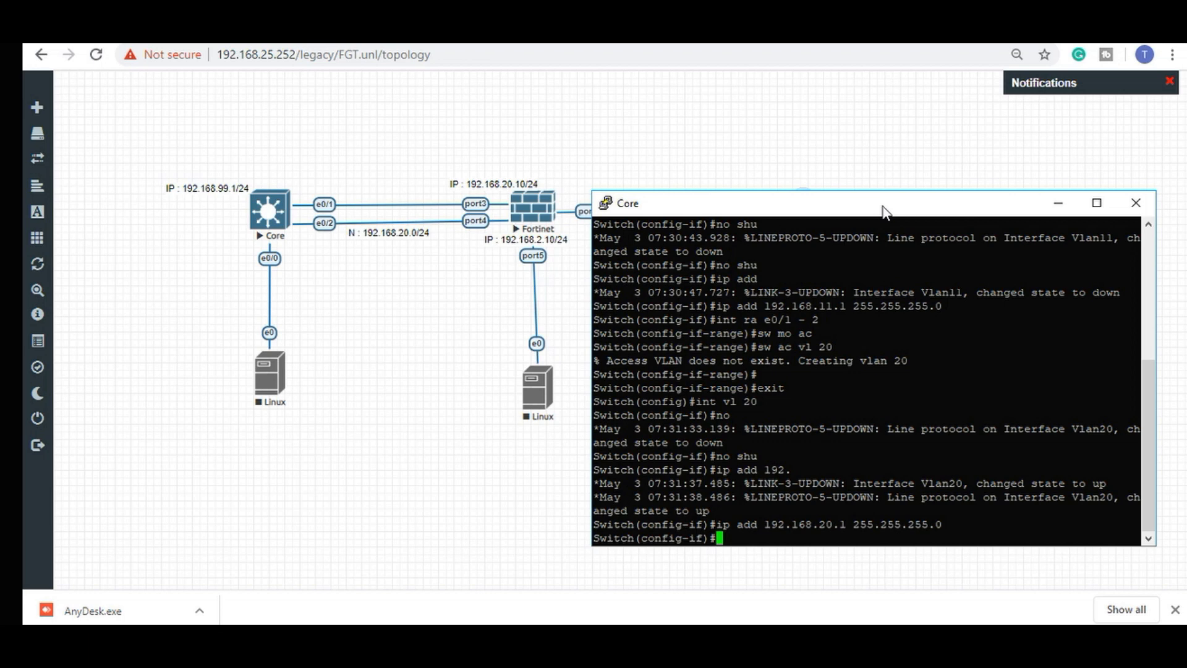
Name VLAN 20 'Firewall' and exit the VLAN configuration.
type("exit")
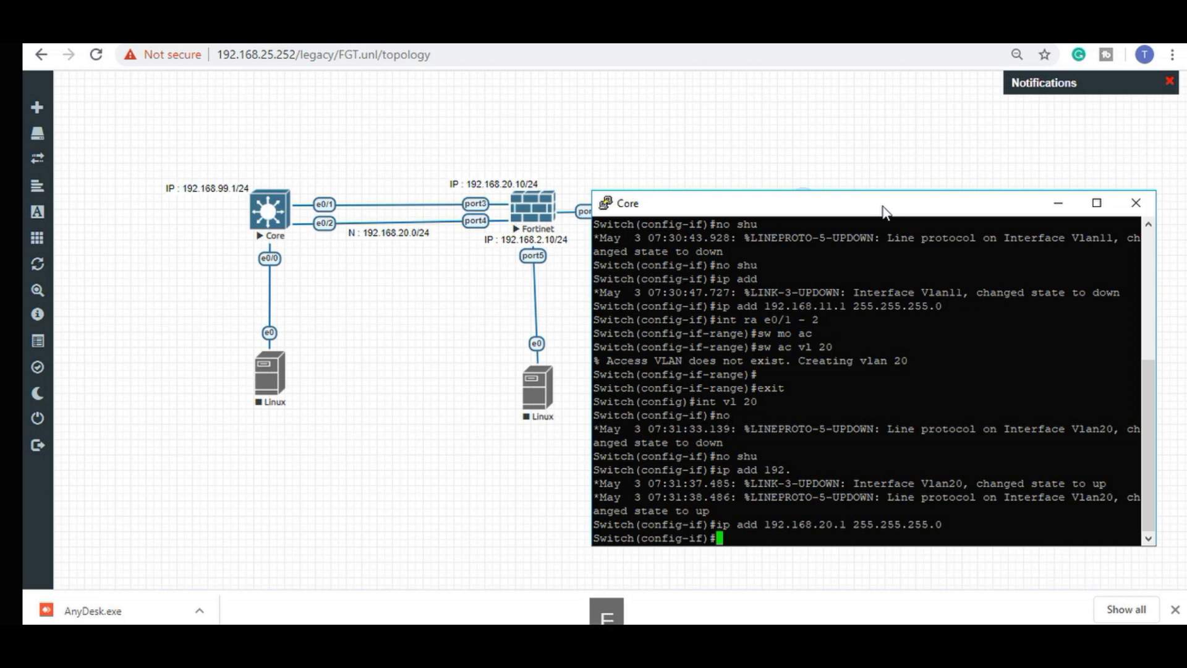
key("Return")
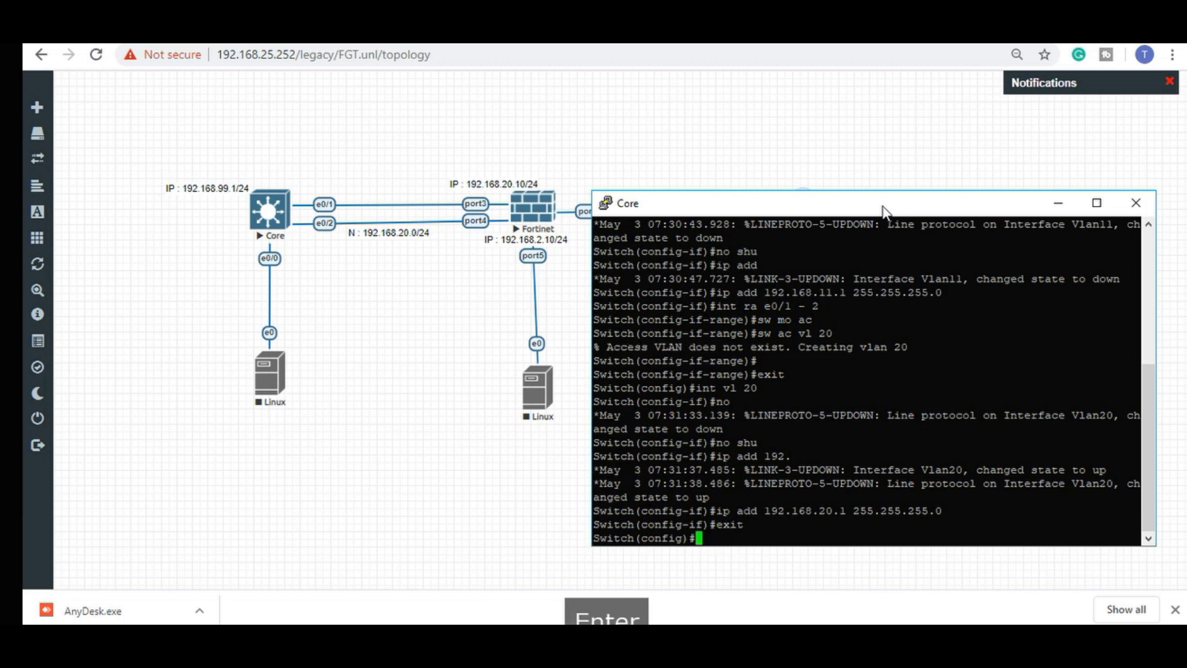
type("vlan 20")
key("Return")
type("nae")
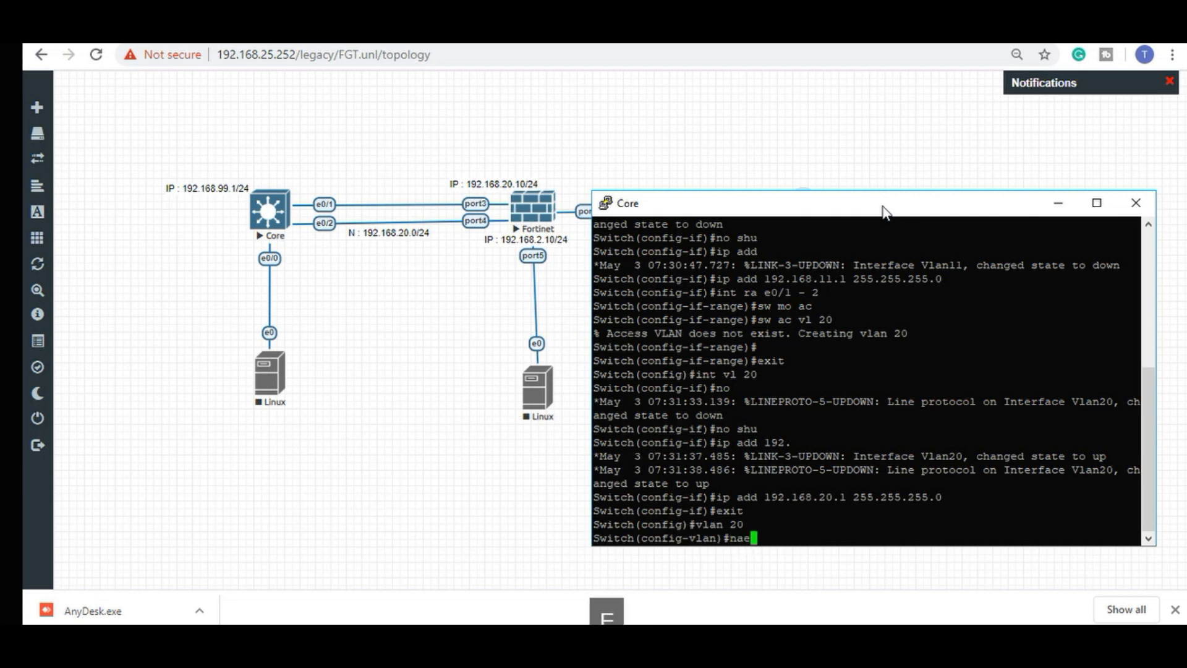
key("BackSpace")
type("me F")
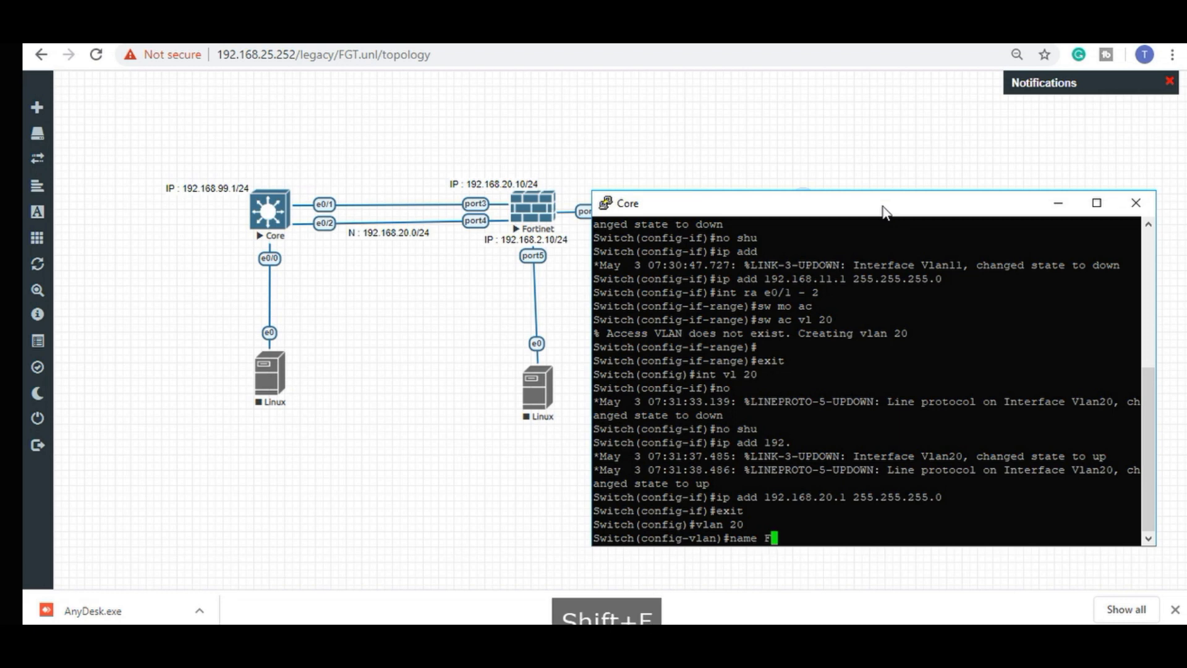
type("irewall")
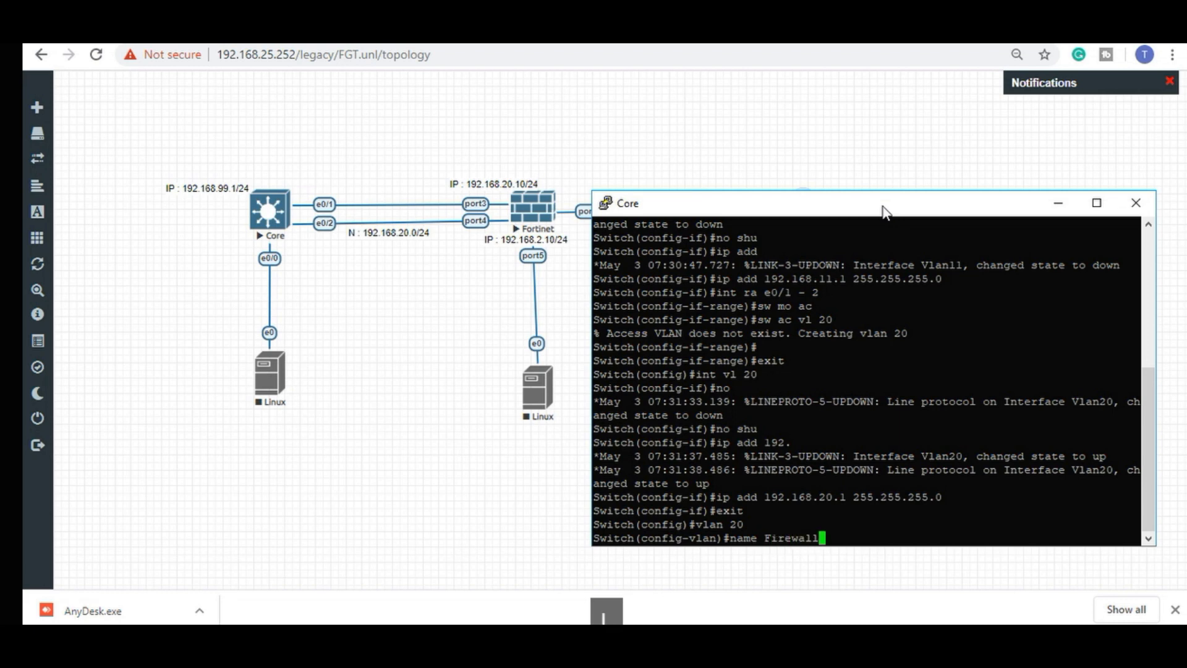
key("Return")
type("exit")
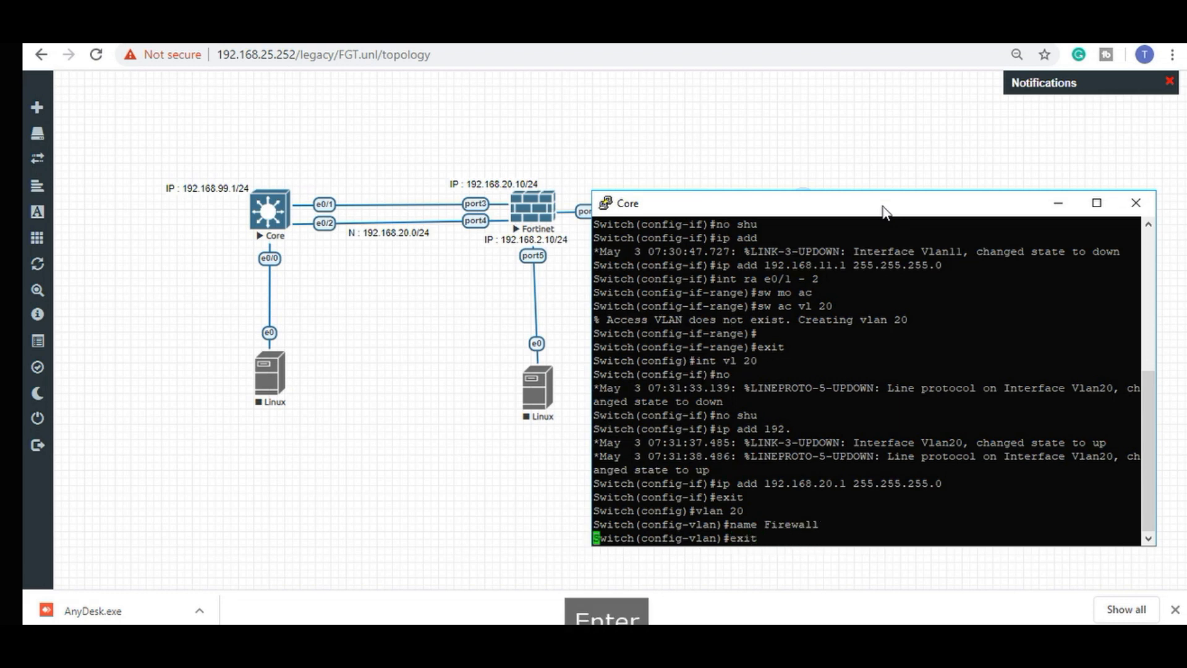
key("Return")
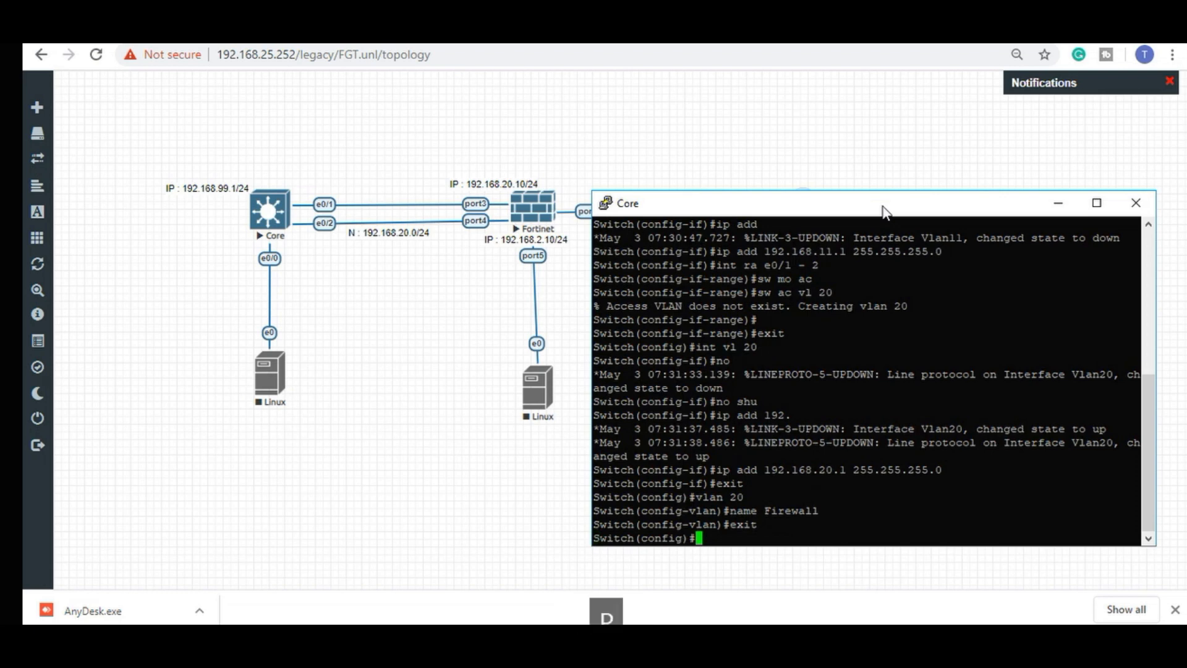
Add default route 0.0.0.0 0.0.0.0 via 192.168.20.10 and enable ip routing.
type("ip route 0.0.0.0")
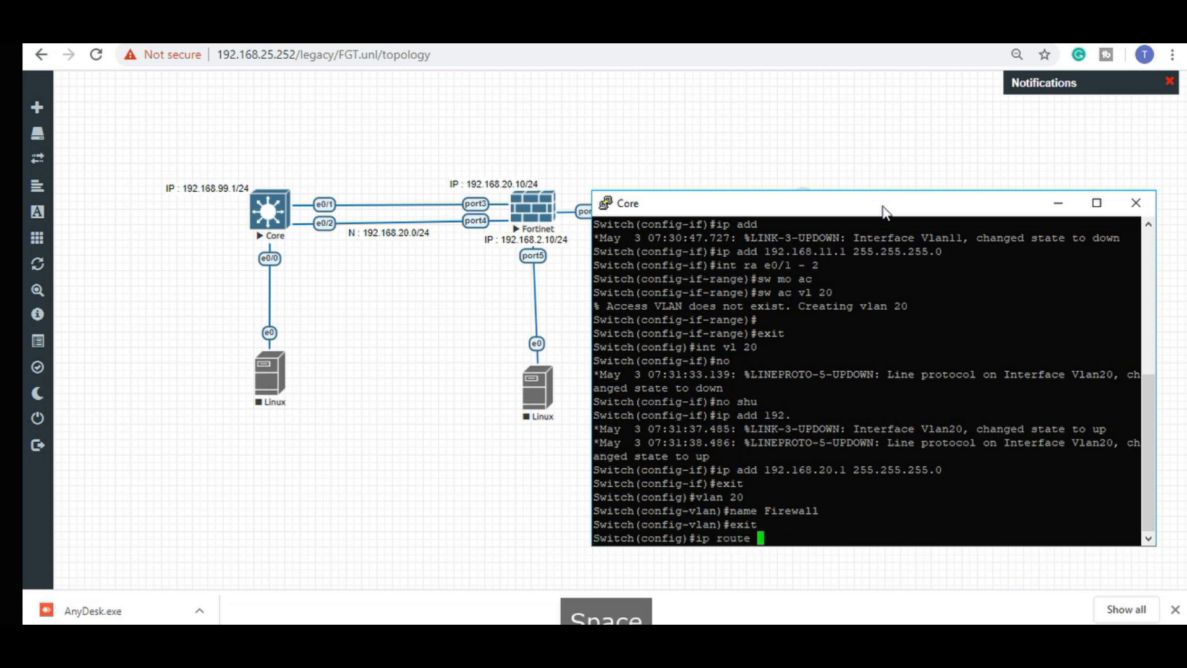
type(" 0.0.0")
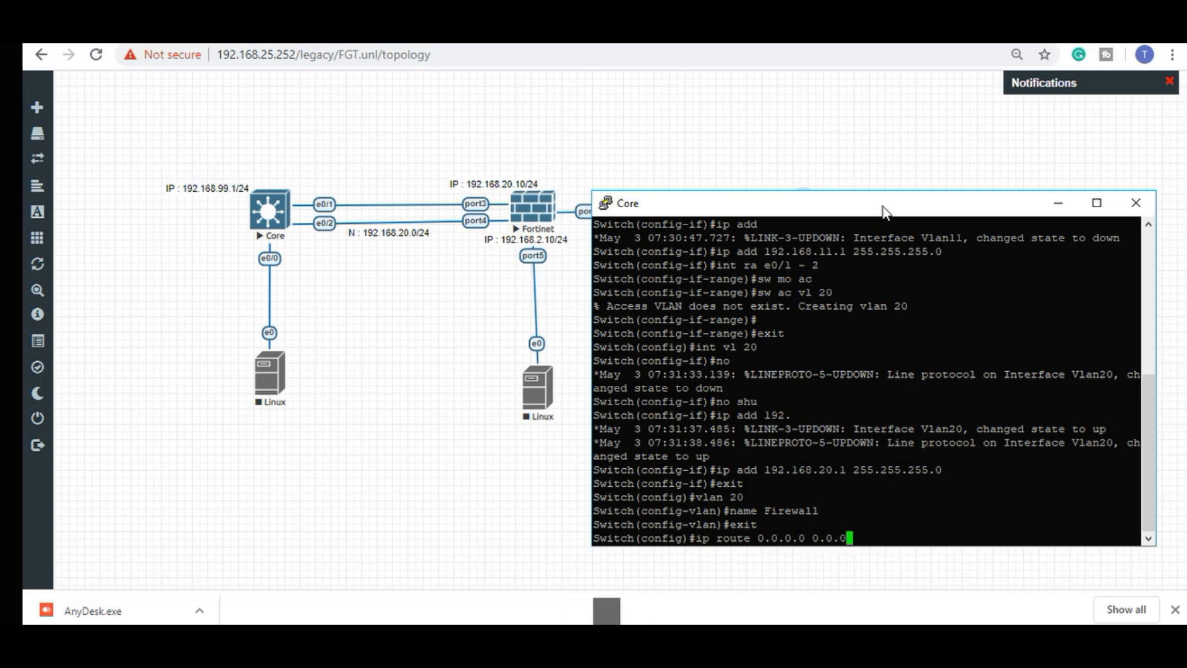
type(".0 192.168.20.10")
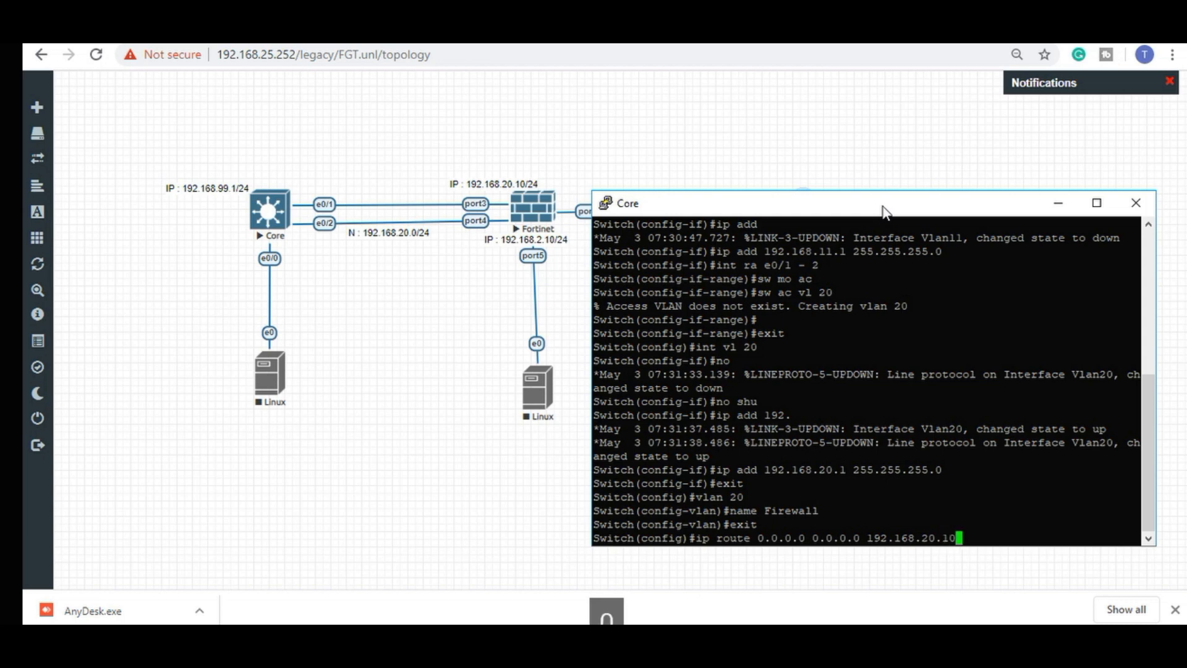
key("Return")
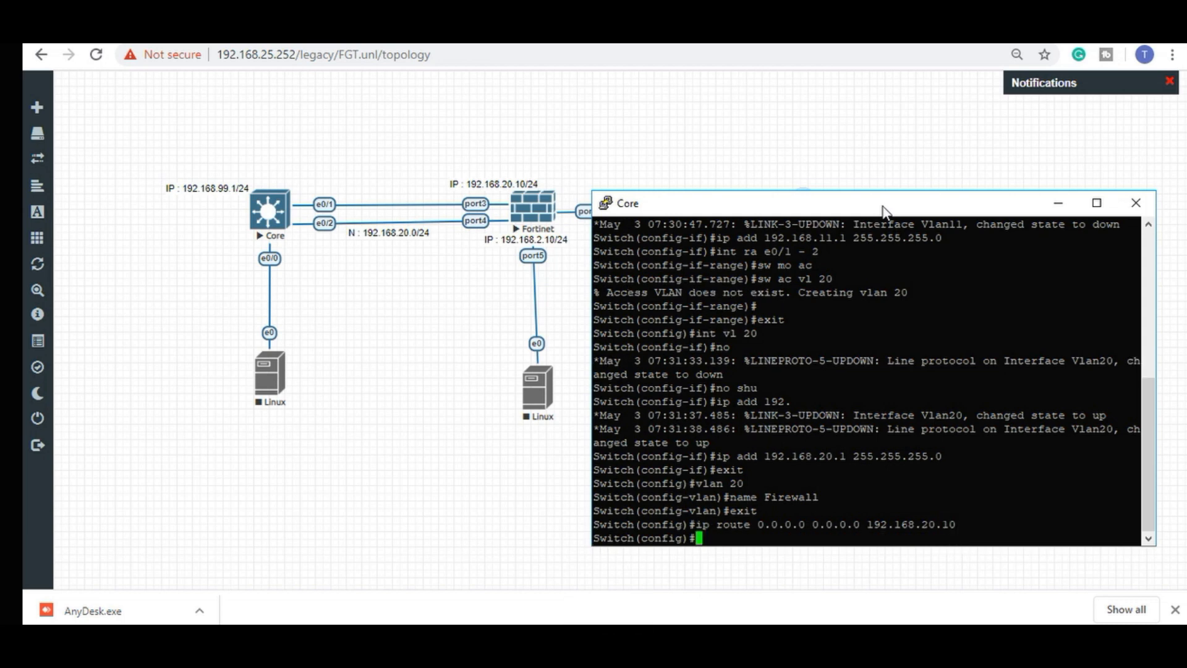
type("ip ro")
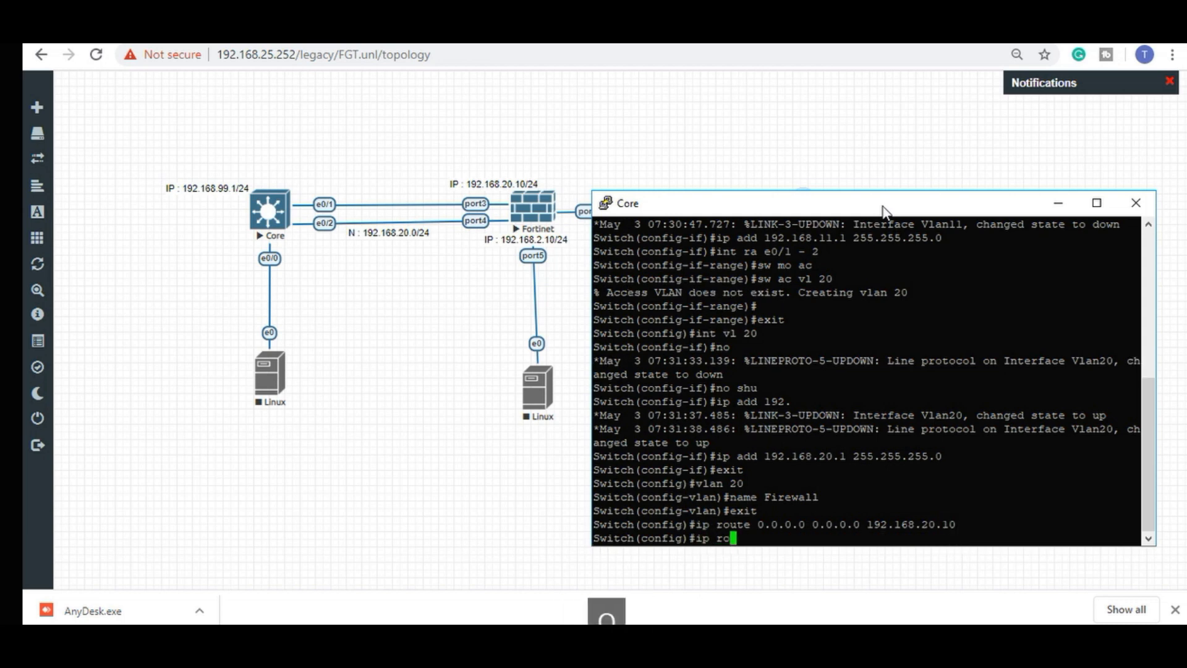
type("uting")
key("Return")
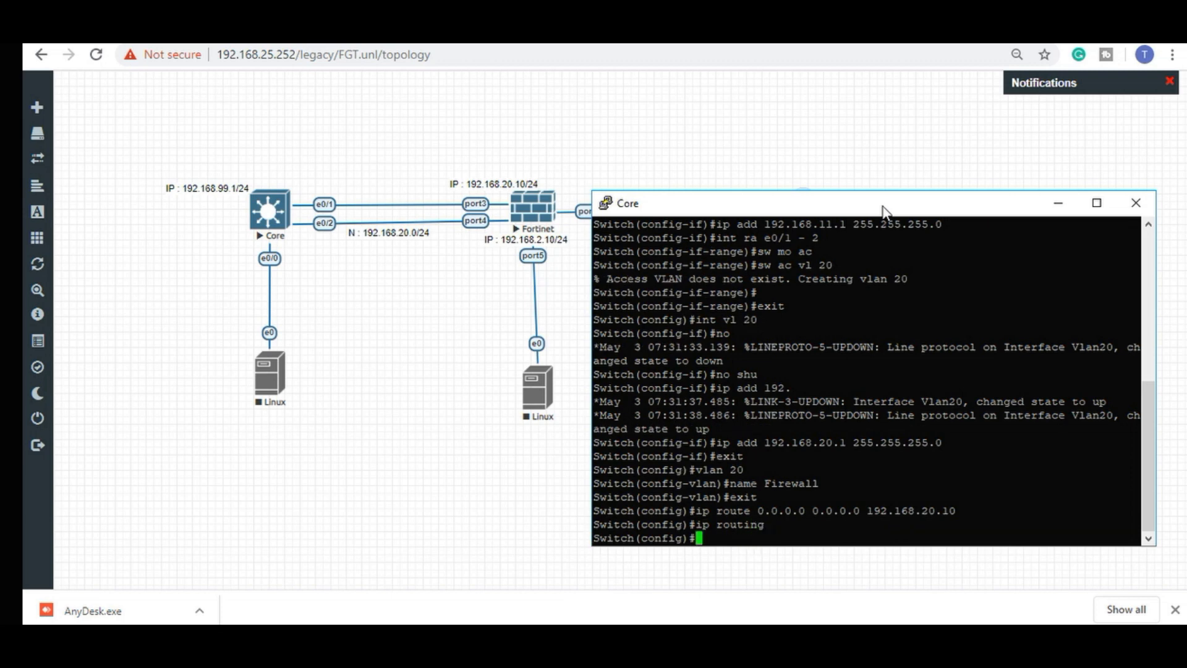
Configure Core port e0/3 as a dot1q-encapsulated trunk.
type("i")
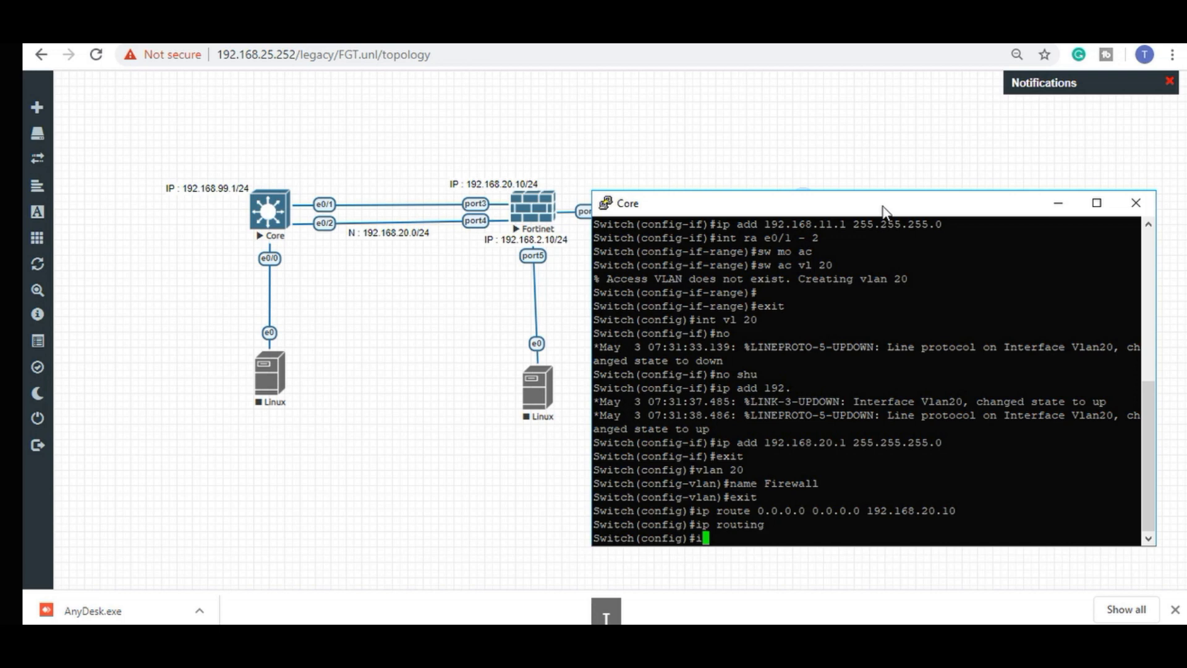
type("nt e ")
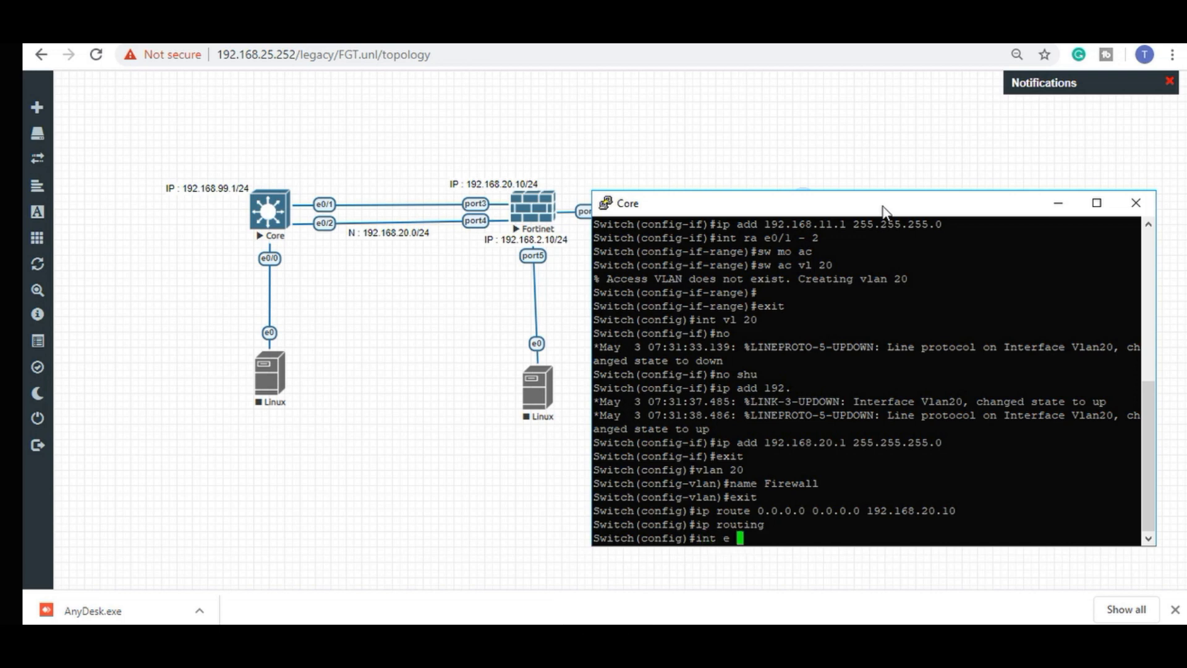
type("0/3")
key("Return")
type("sw tr en do")
key("Return")
type("sw mo tr")
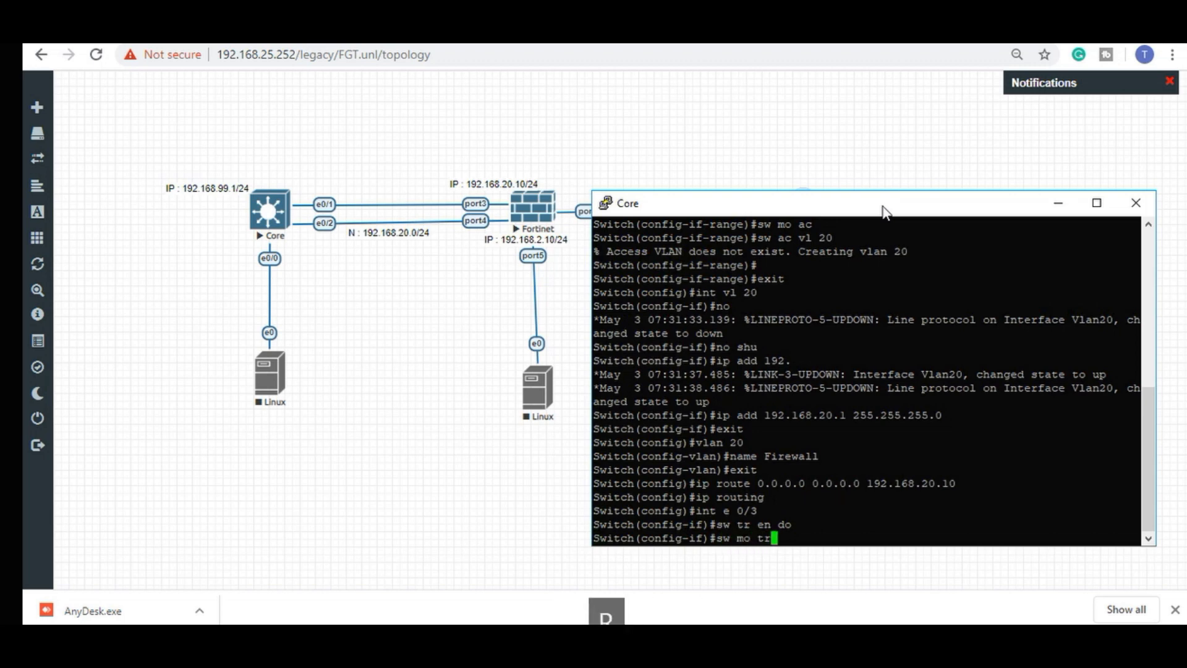
key("Return")
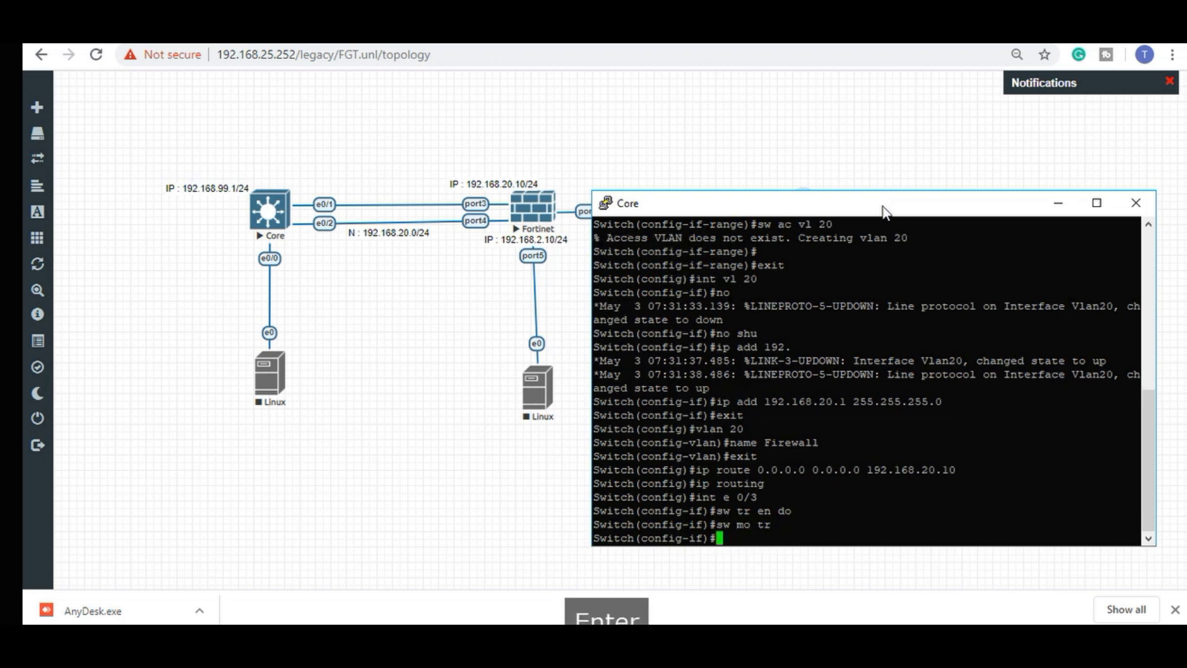
type("exit")
key("Return")
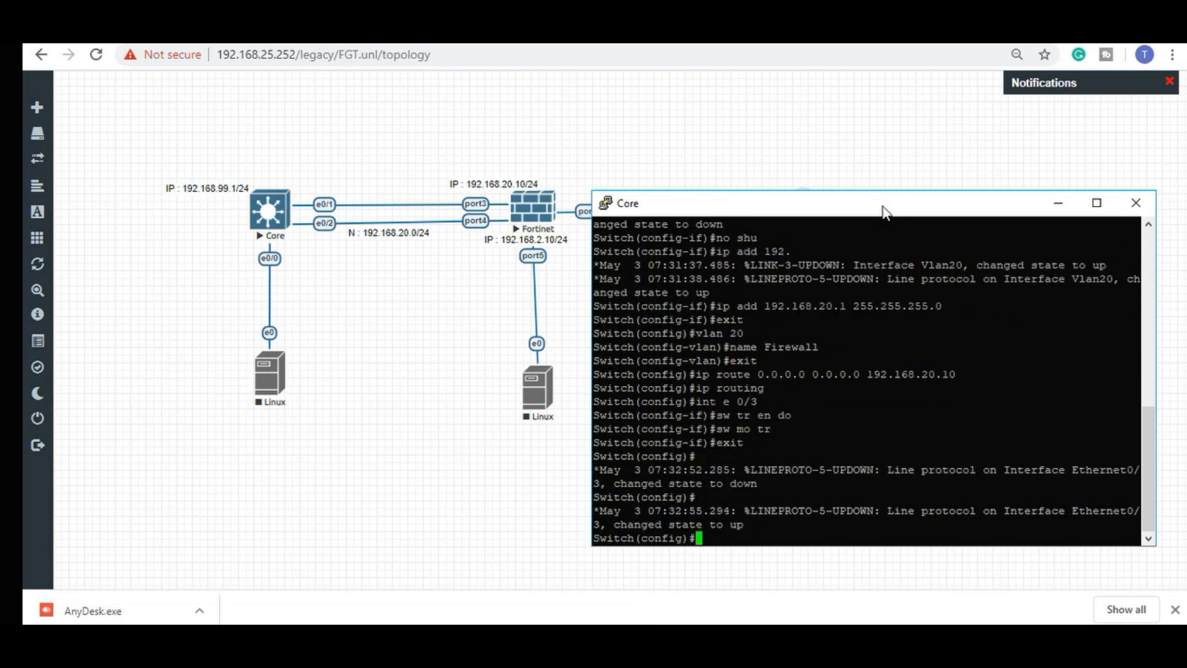
type("do")
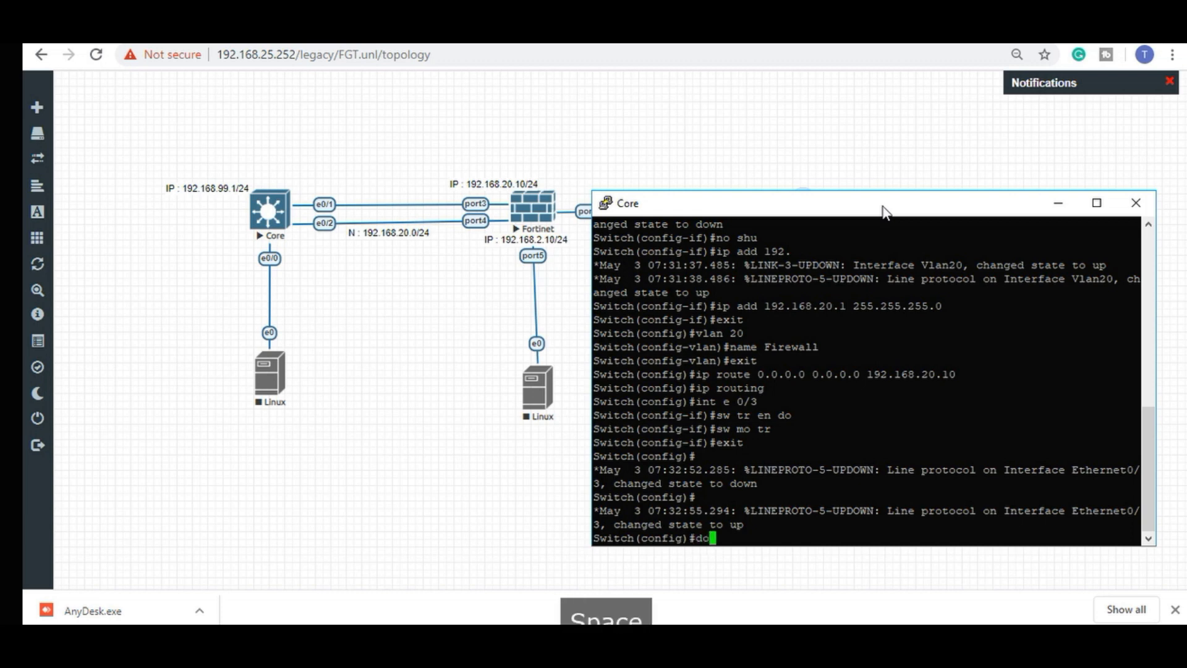
type(" sh ip int rbbi")
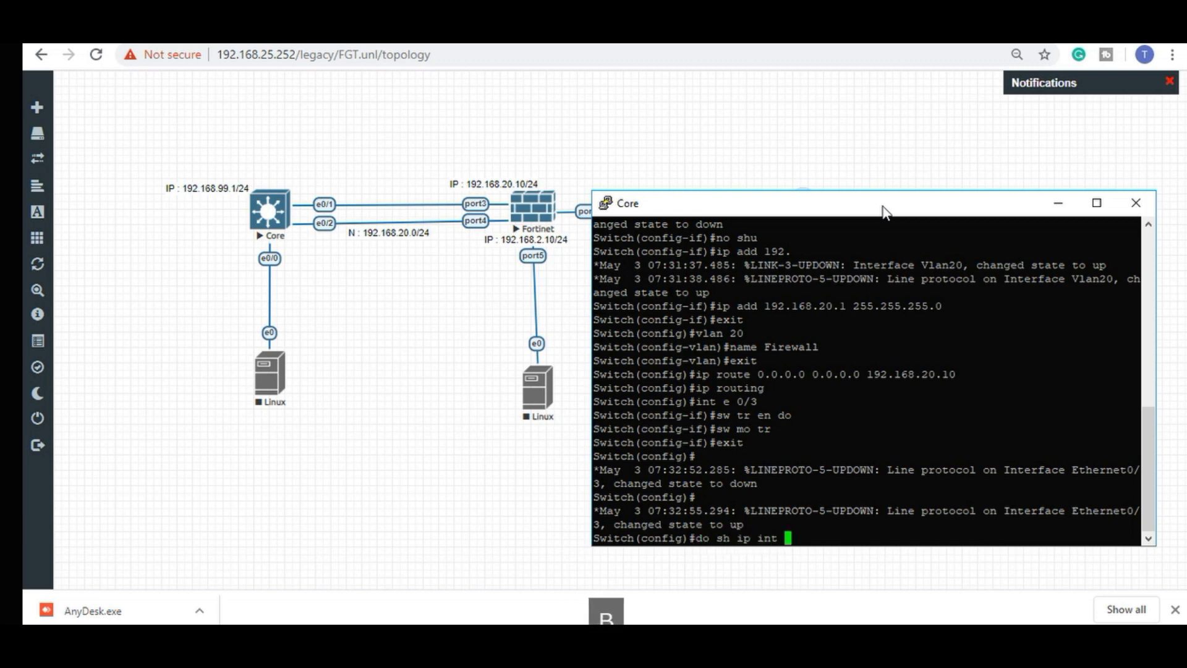
Check interface brief and trunk status, confirming Et0/3 trunks VLANs 1,11,20,99.
key("BackSpace")
key("BackSpace")
key("BackSpace")
key("BackSpace")
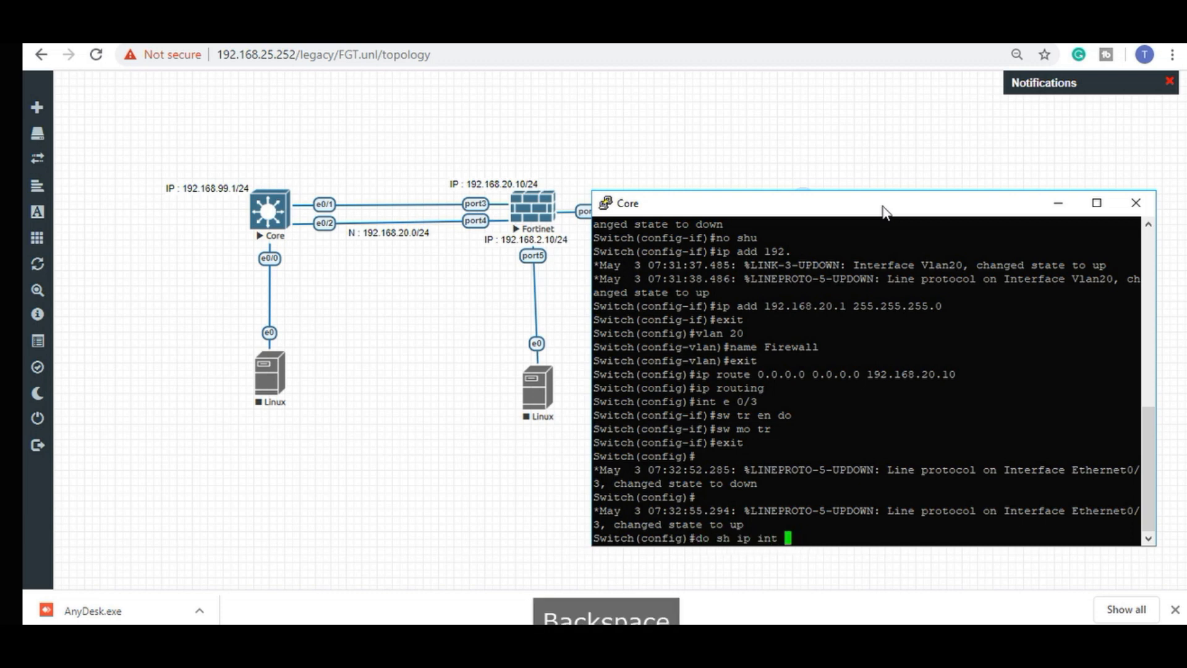
type("bri")
key("Return")
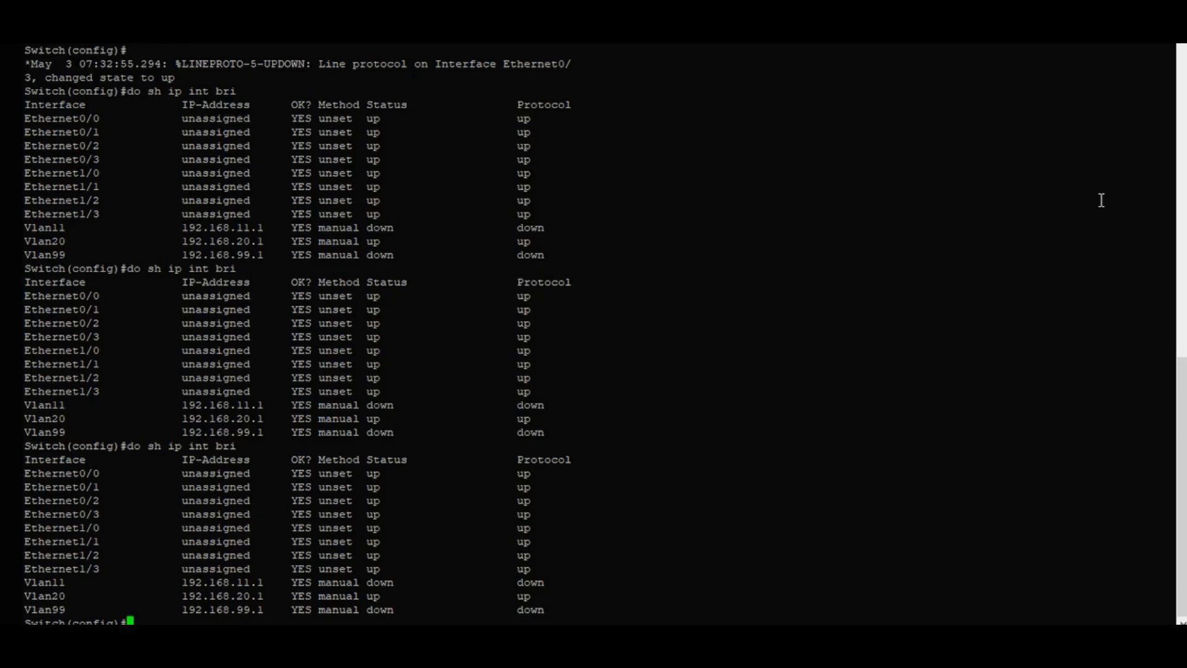
type("do sh i")
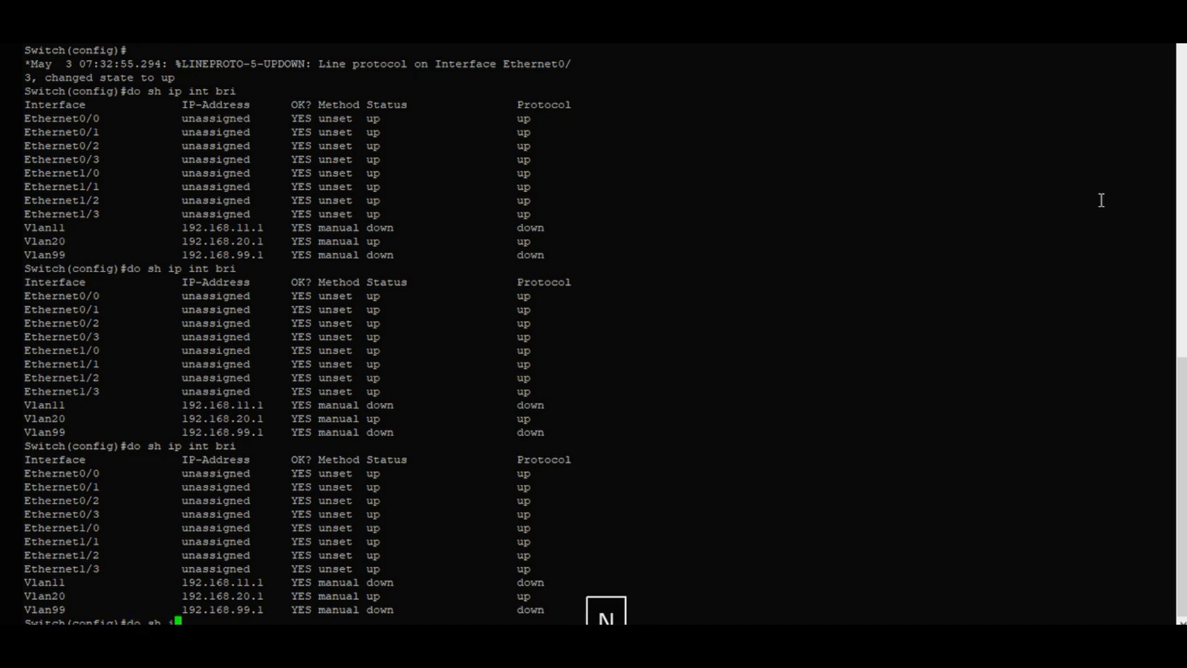
type("nt trunk")
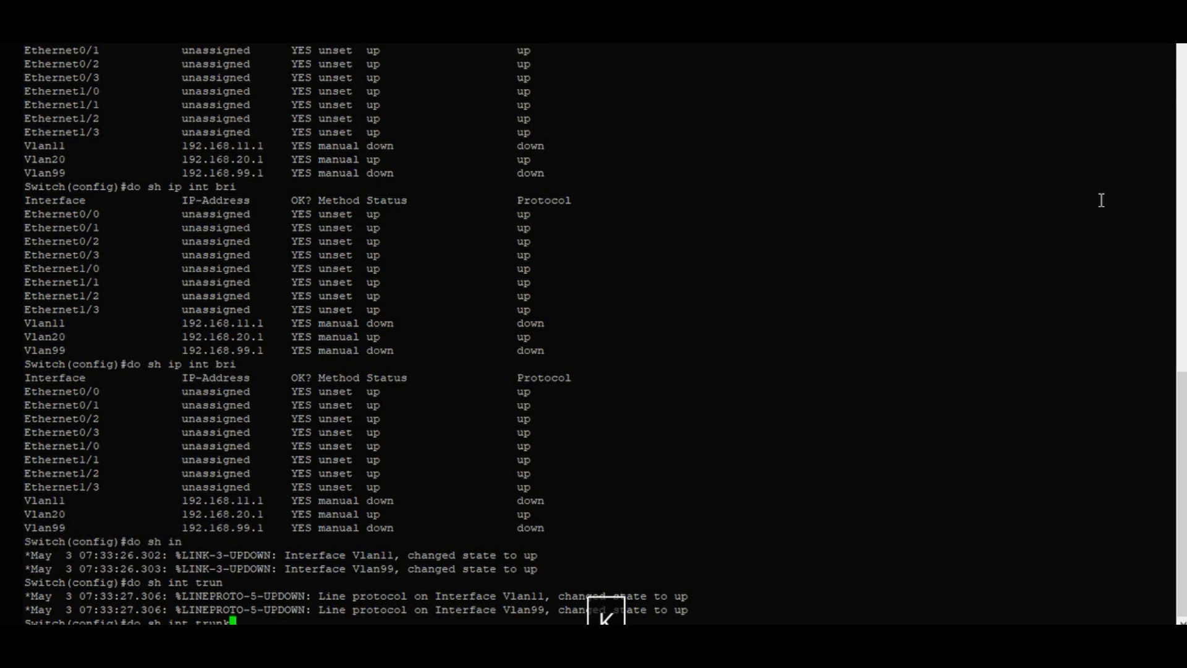
key("Return")
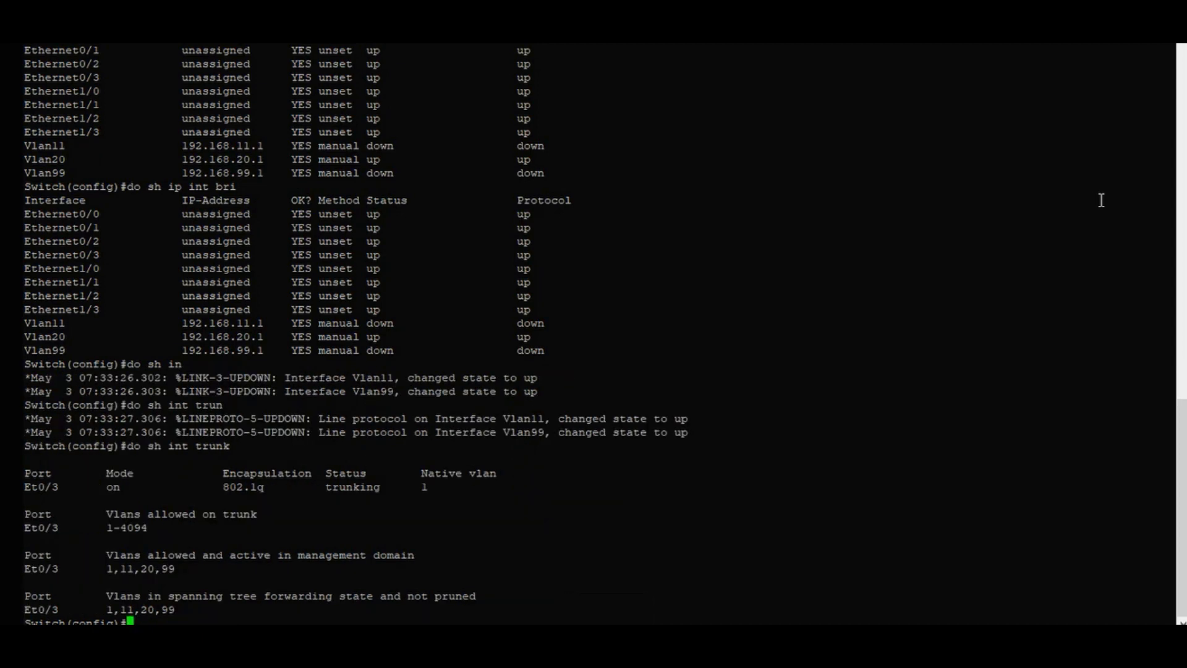
key("Up")
key("Up")
key("Up")
key("Up")
key("Up")
key("Up")
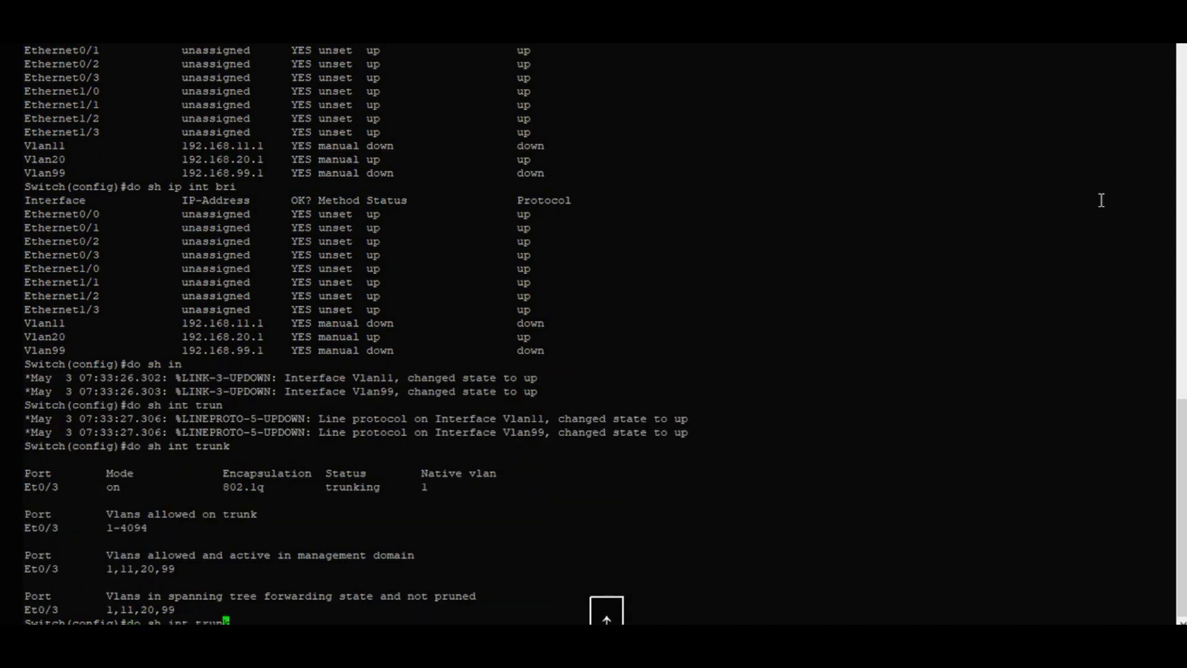
key("Up")
key("Up")
key("Return")
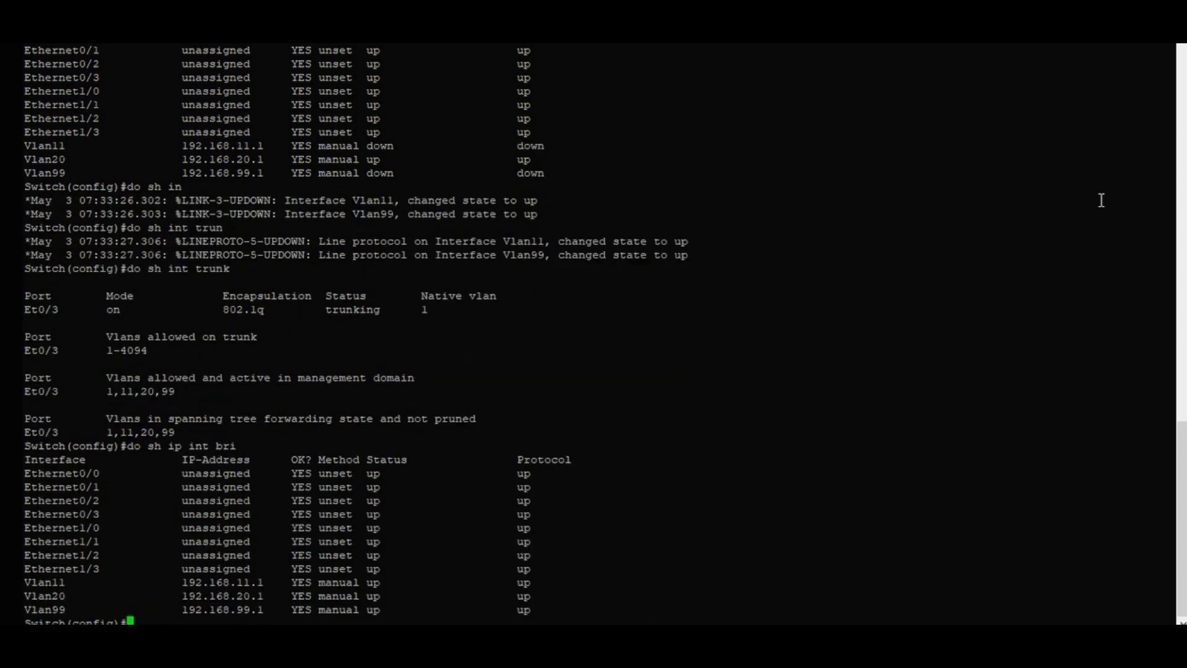
Ping 192.168.20.10 from the Ubuntu client, then start a ping to 8.8.8.8.
key("Return")
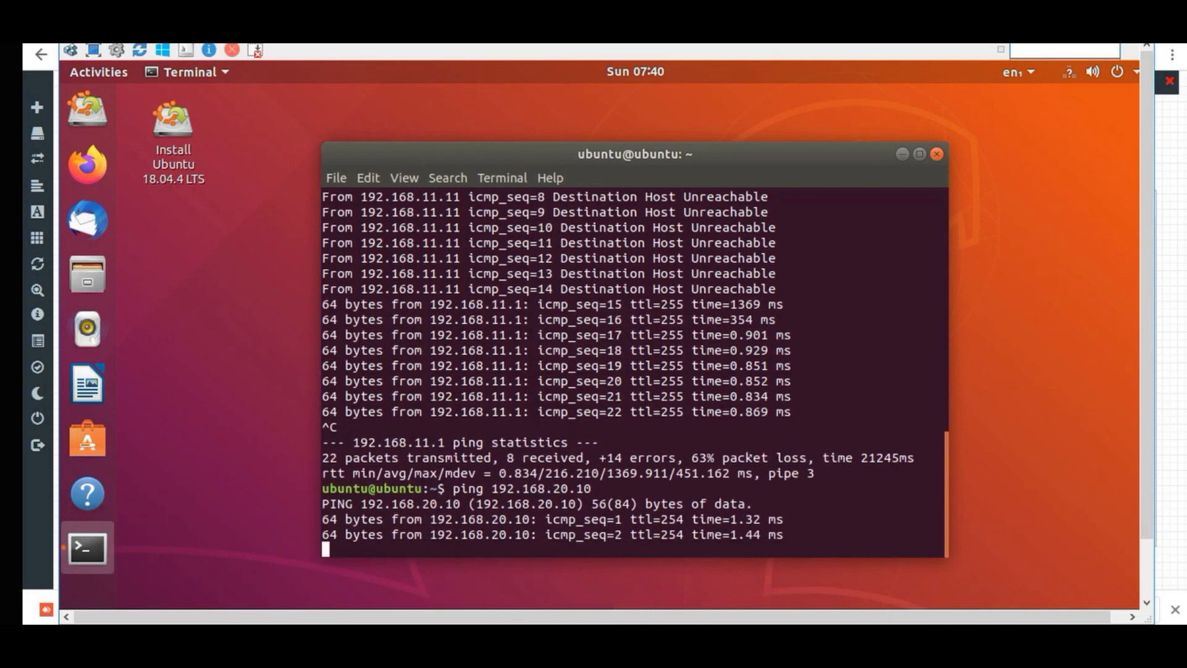
key("ctrl+c")
type("ping 8.8.8.8")
key("Return")
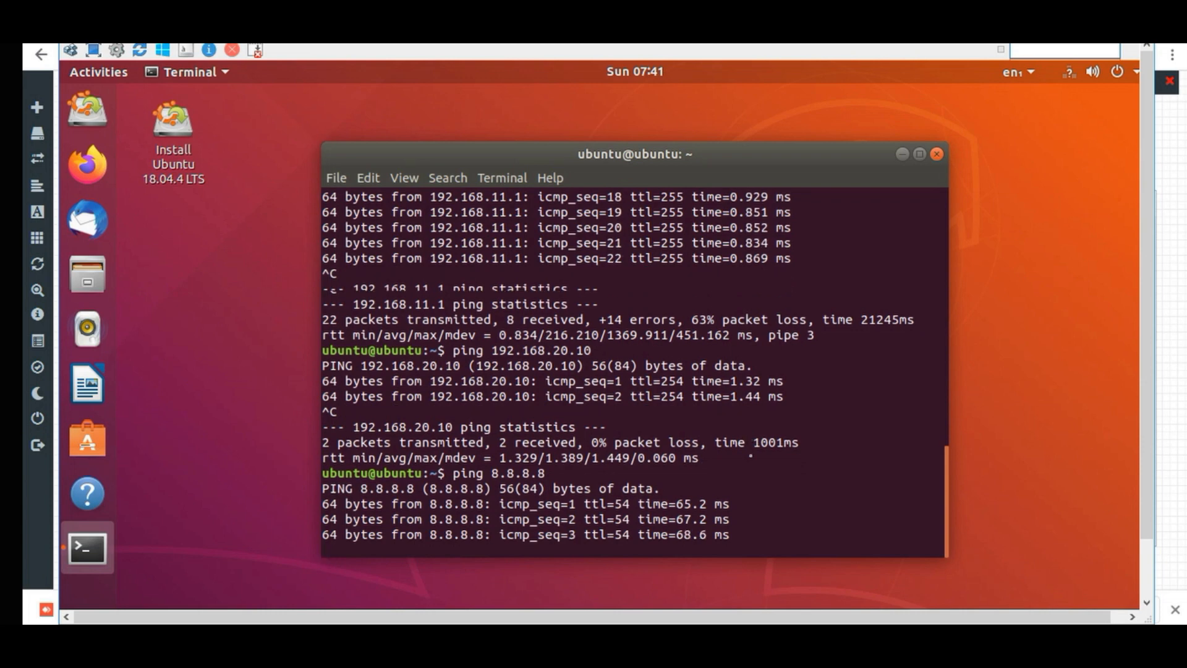
End the 8.8.8.8 ping at 4/4 replies, 0% loss, and launch Firefox.
key("ctrl+c")
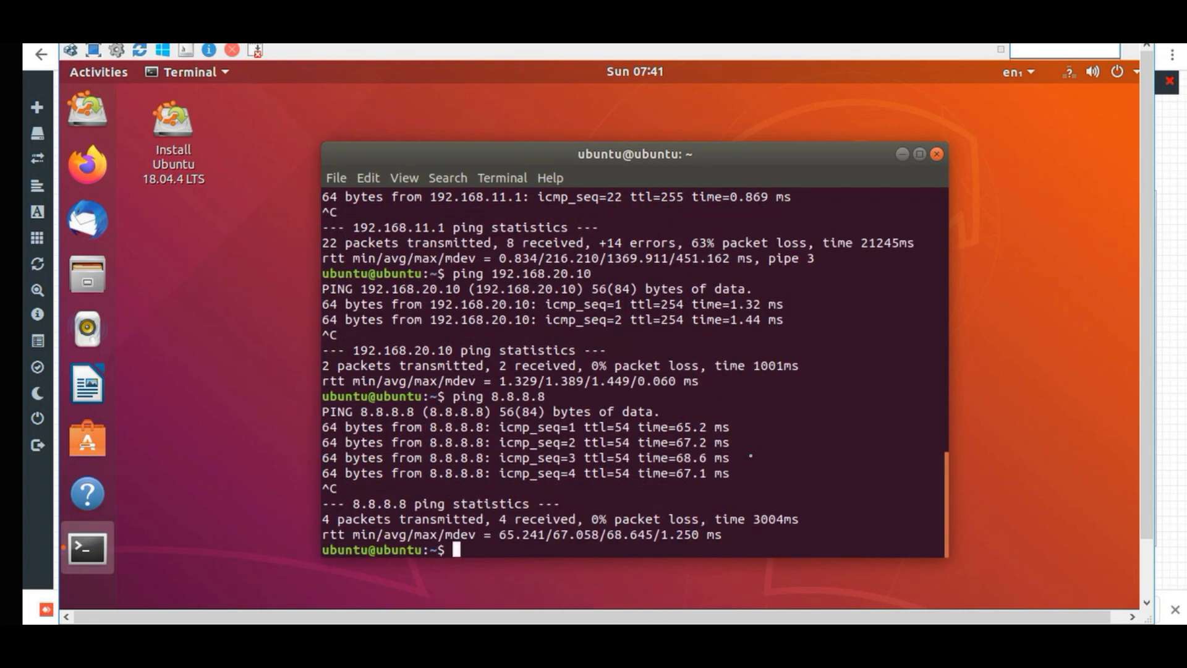
left_click(88, 165)
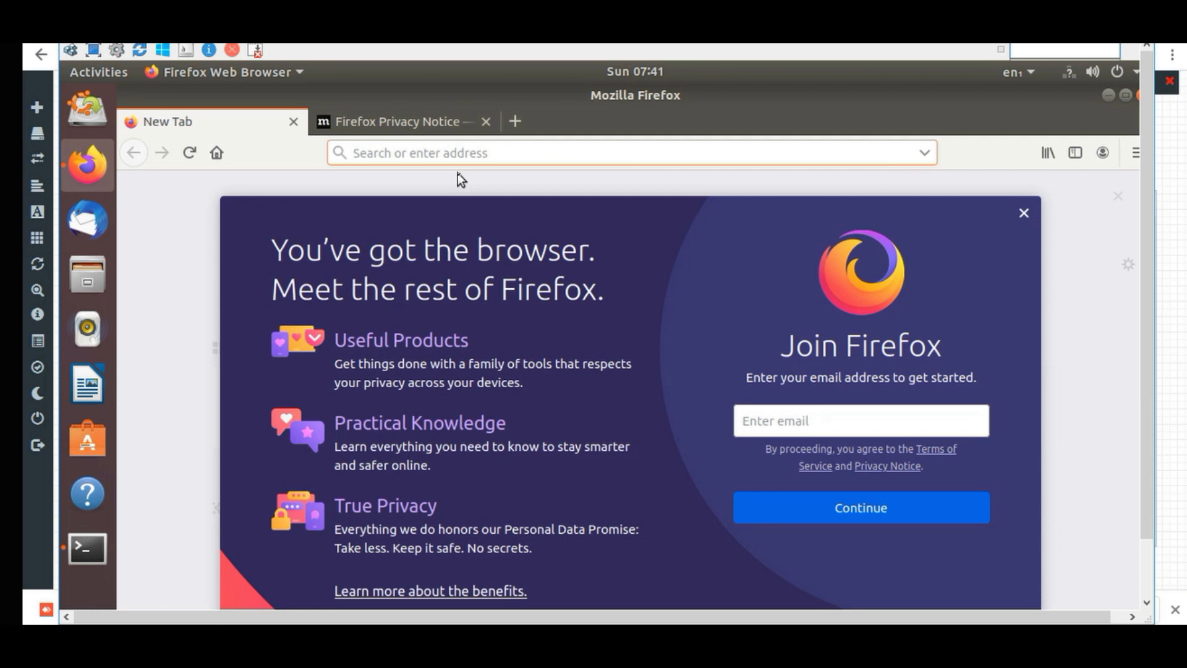
Load google.com in Firefox, then bring the Terminal with the ping results back to the front.
type("go")
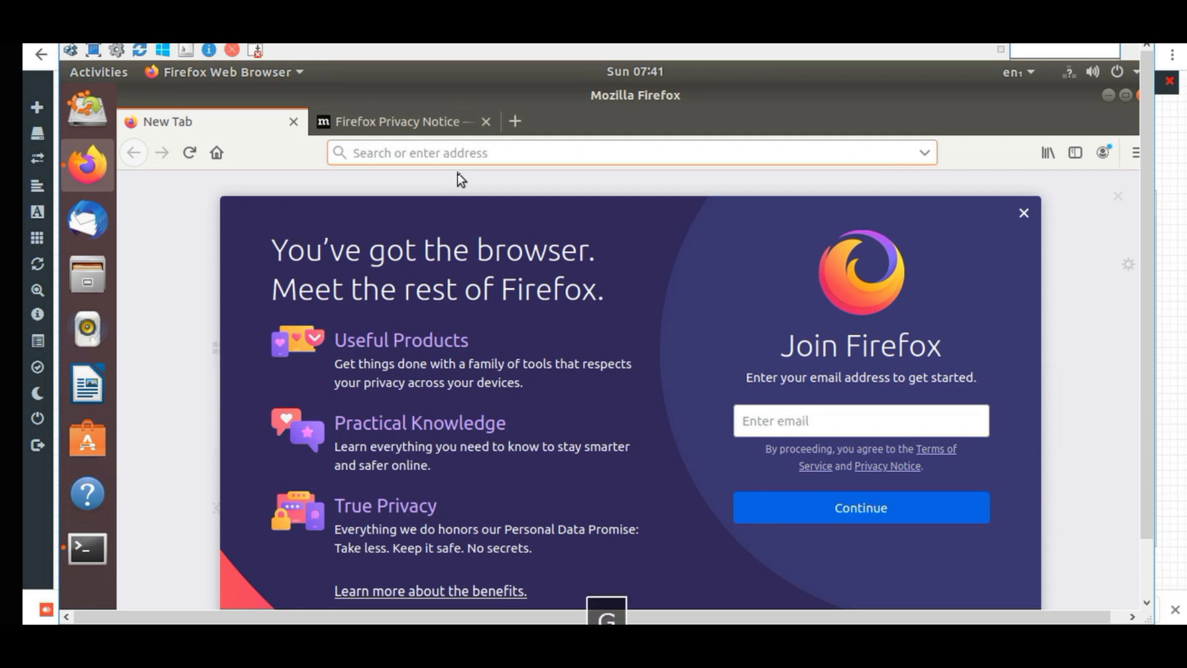
type("og")
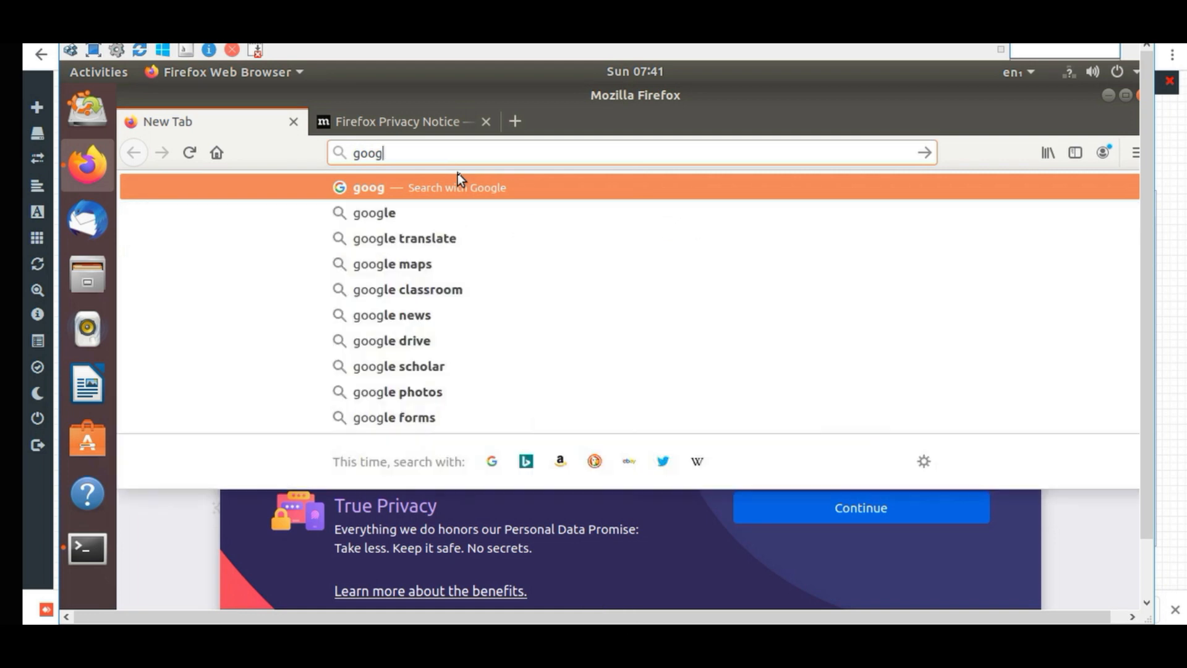
type("le")
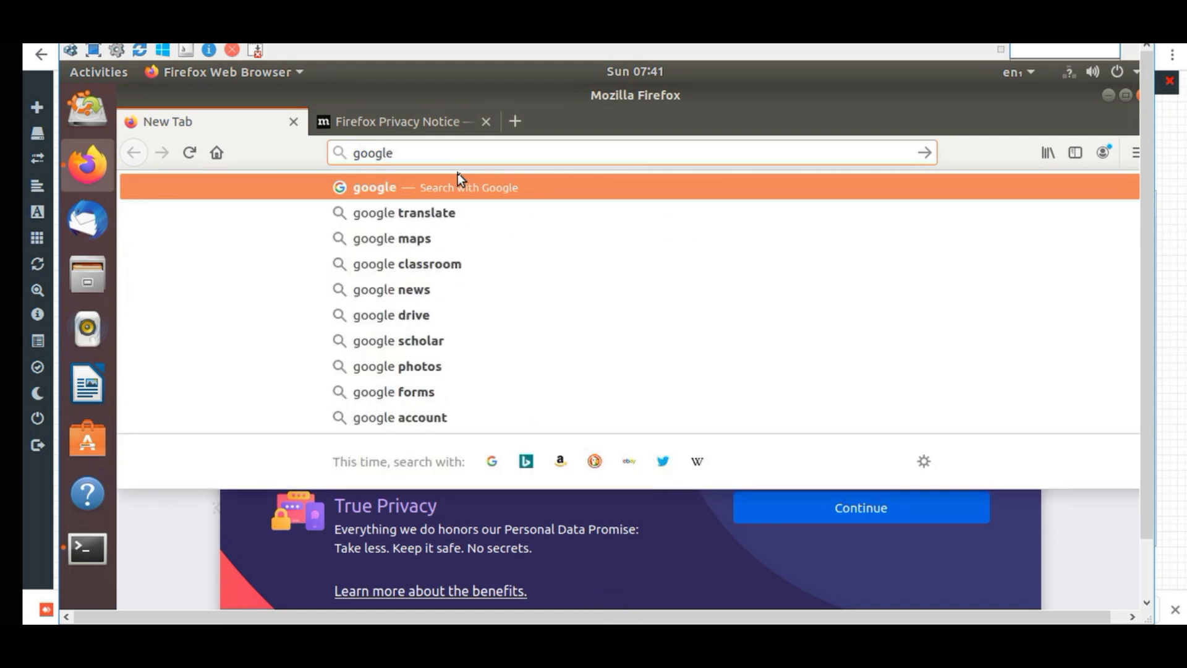
type(".com")
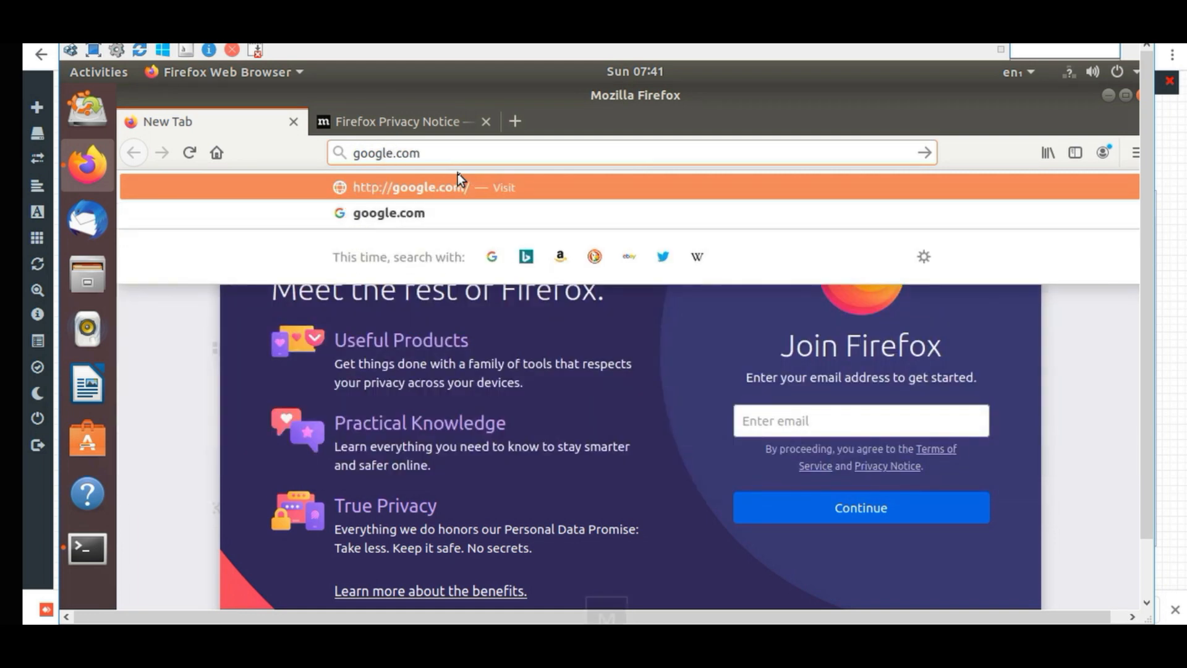
key("Return")
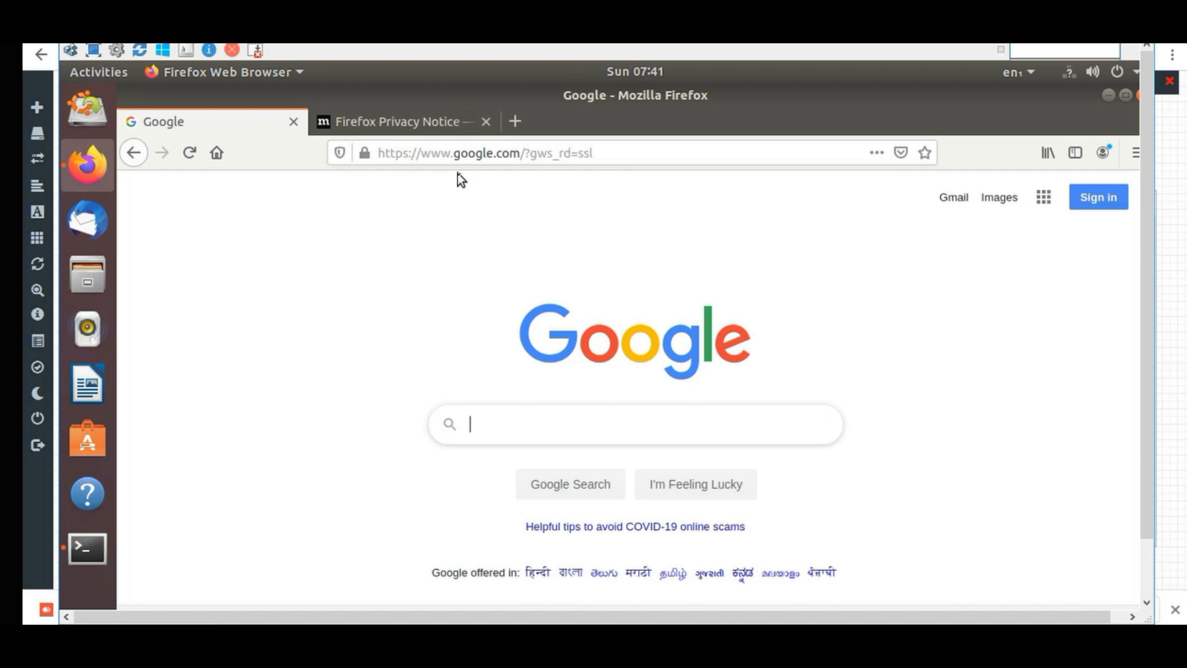
left_click(100, 545)
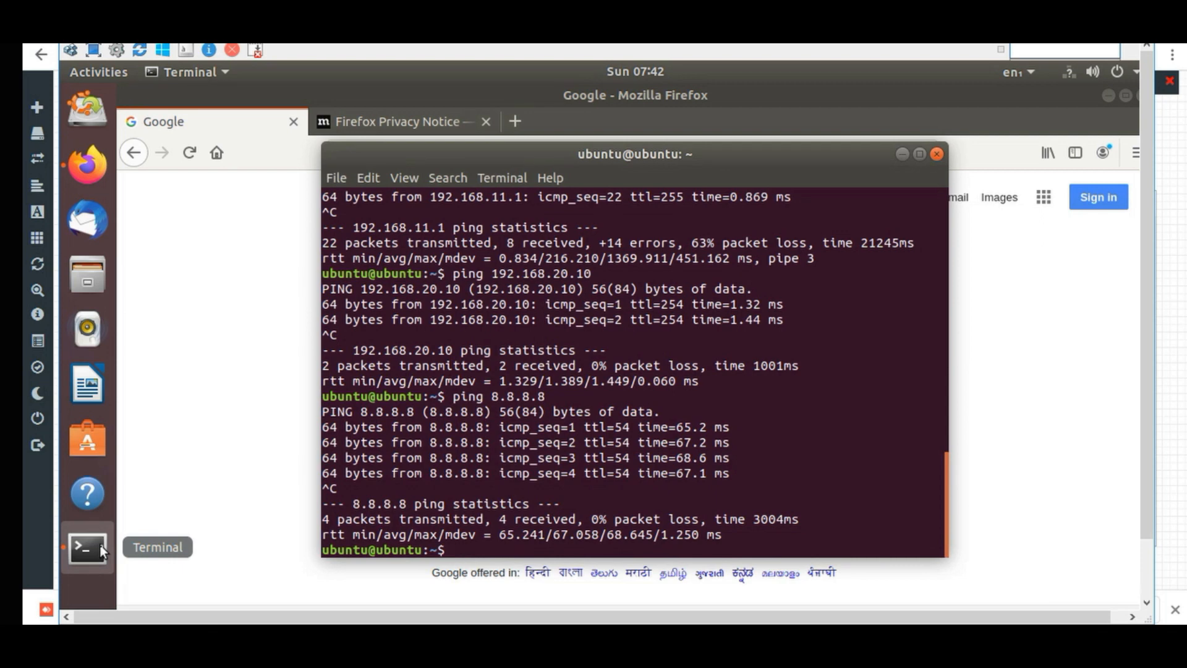
Ping the DMZ address 192.168.2.10 and stop it after three replies with 0% packet loss.
type("ping ")
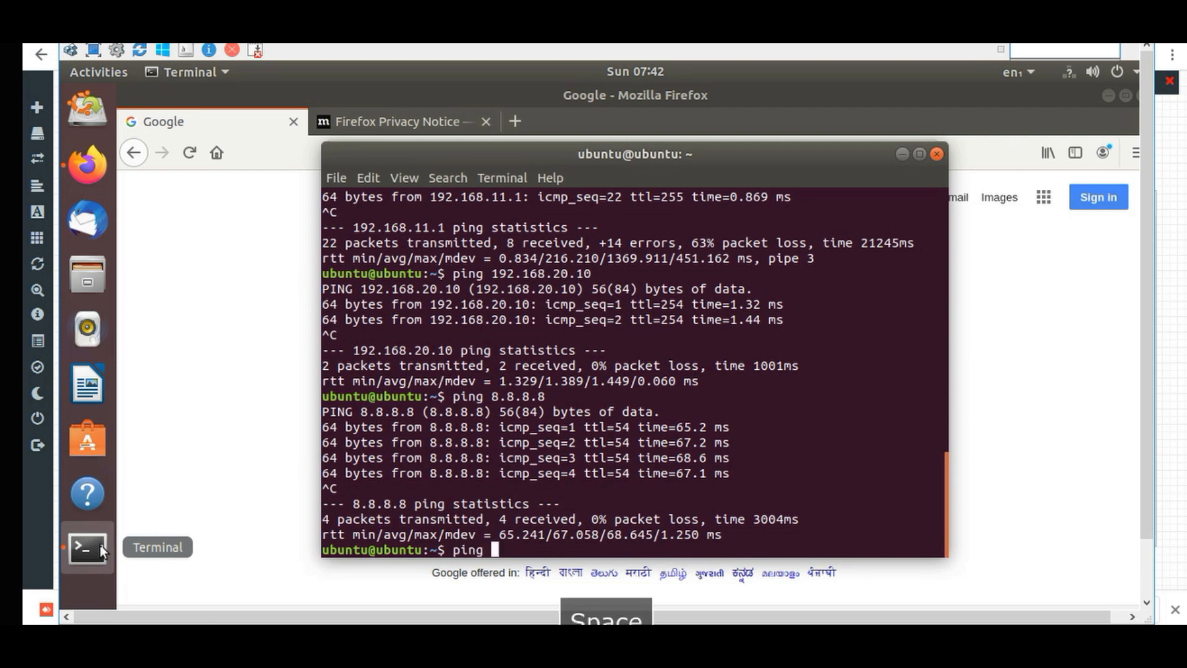
type("192.168.2.10")
key("Return")
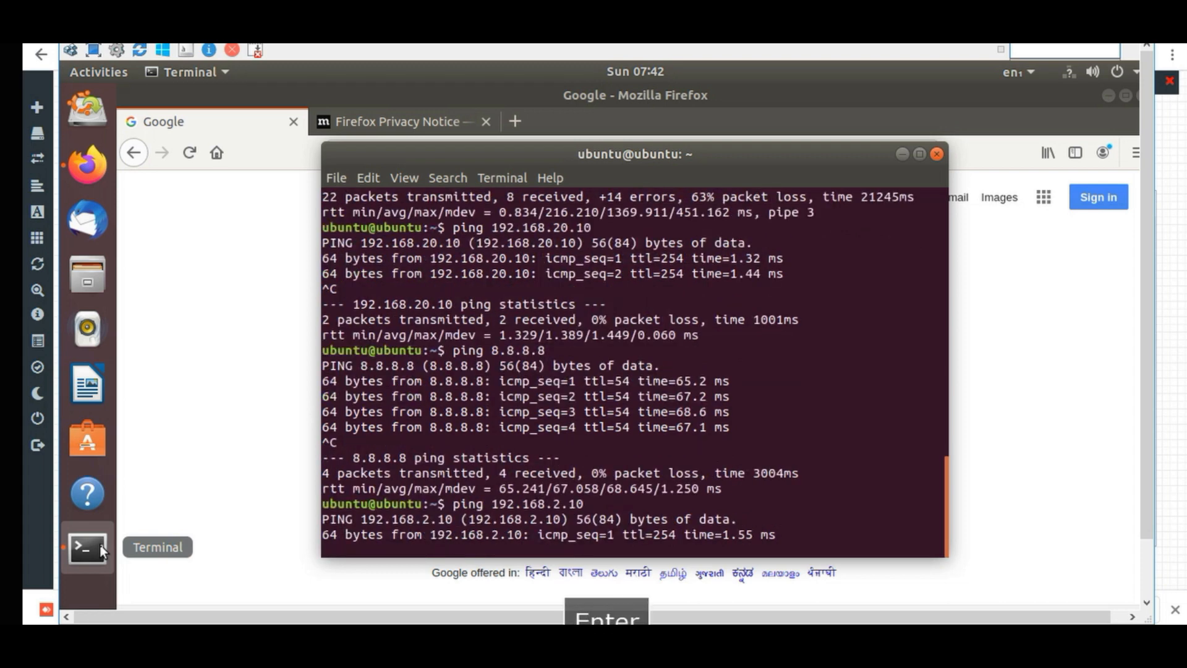
key("ctrl+c")
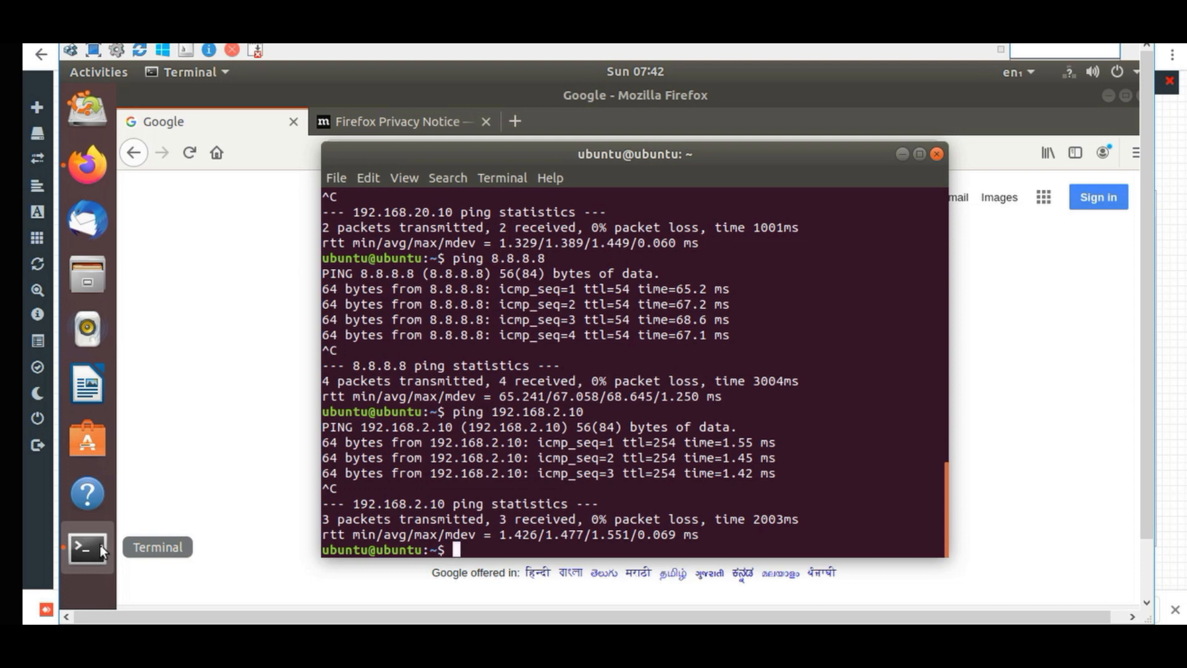
Log in to the FortiGate HQ-Firewall at 192.168.20.10 as admin and let Firefox save the login.
left_click(901, 154)
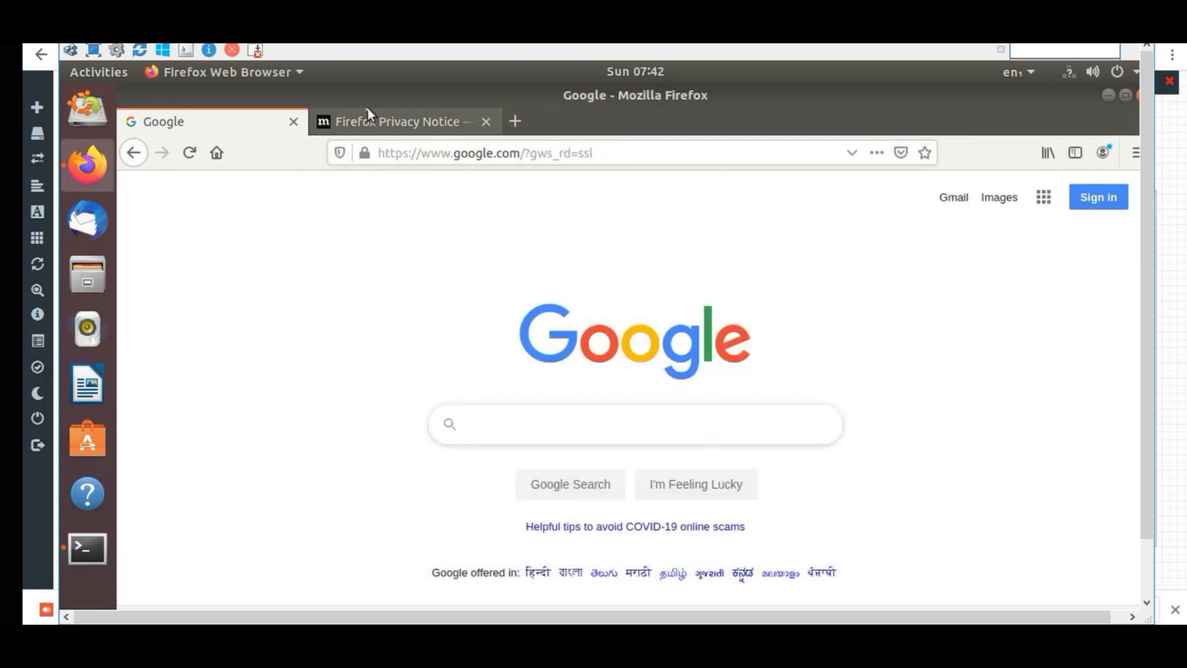
left_click(401, 128)
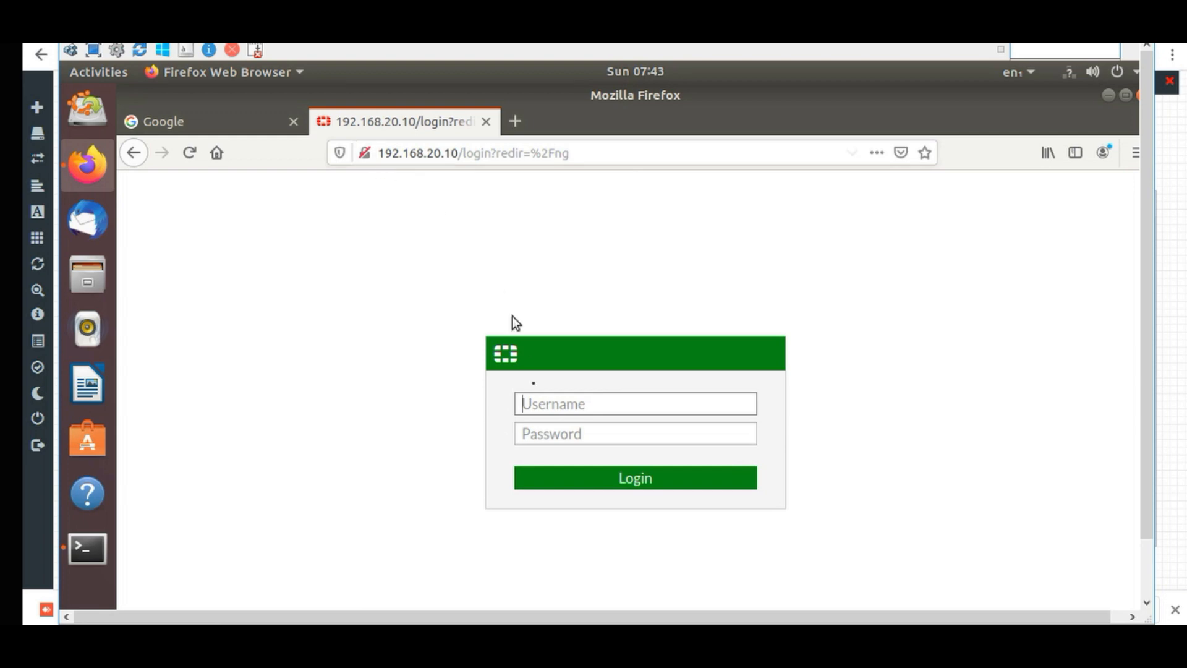
type("admin")
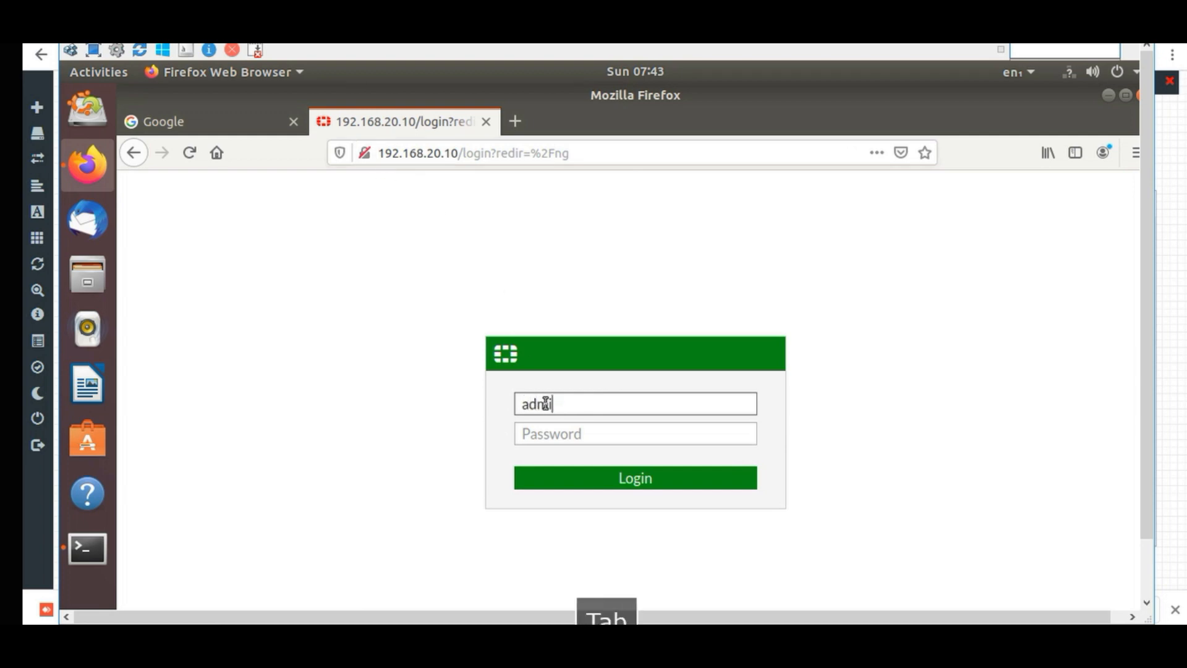
key("Tab")
type("•••")
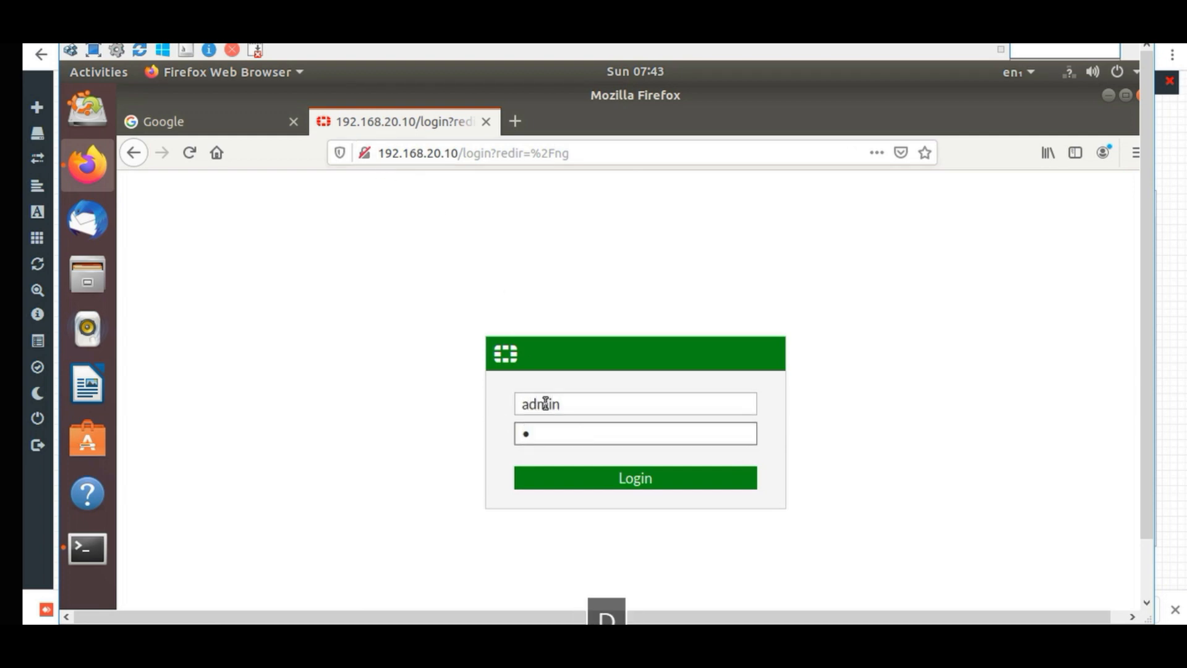
type("••")
left_click(621, 480)
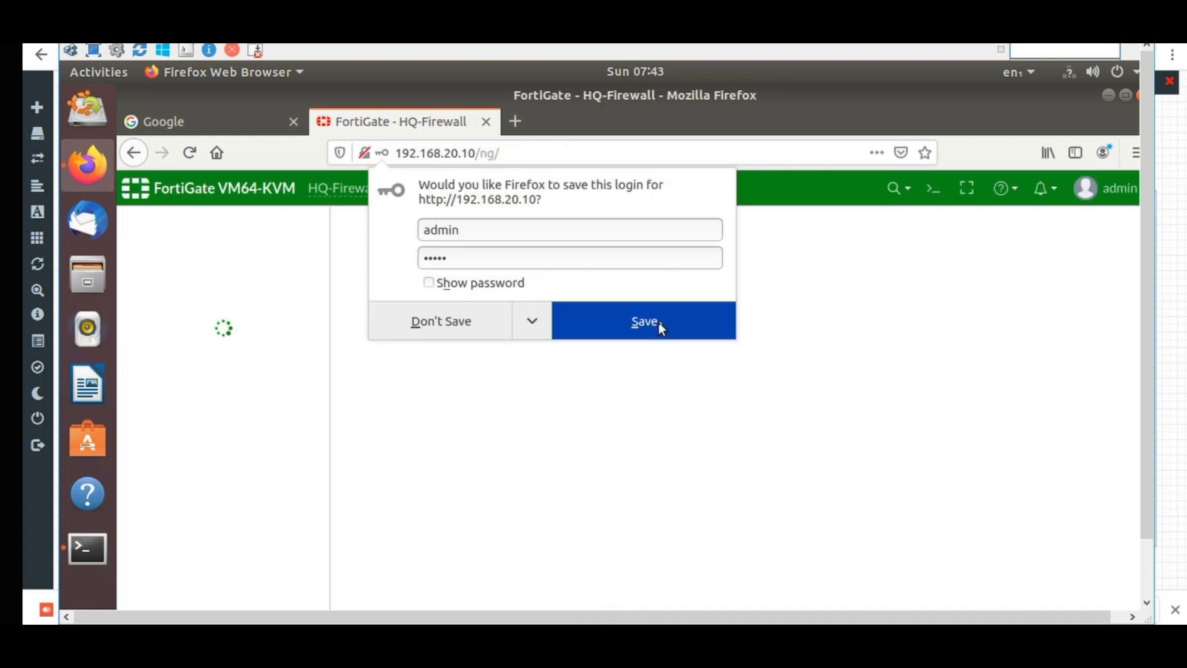
left_click(659, 322)
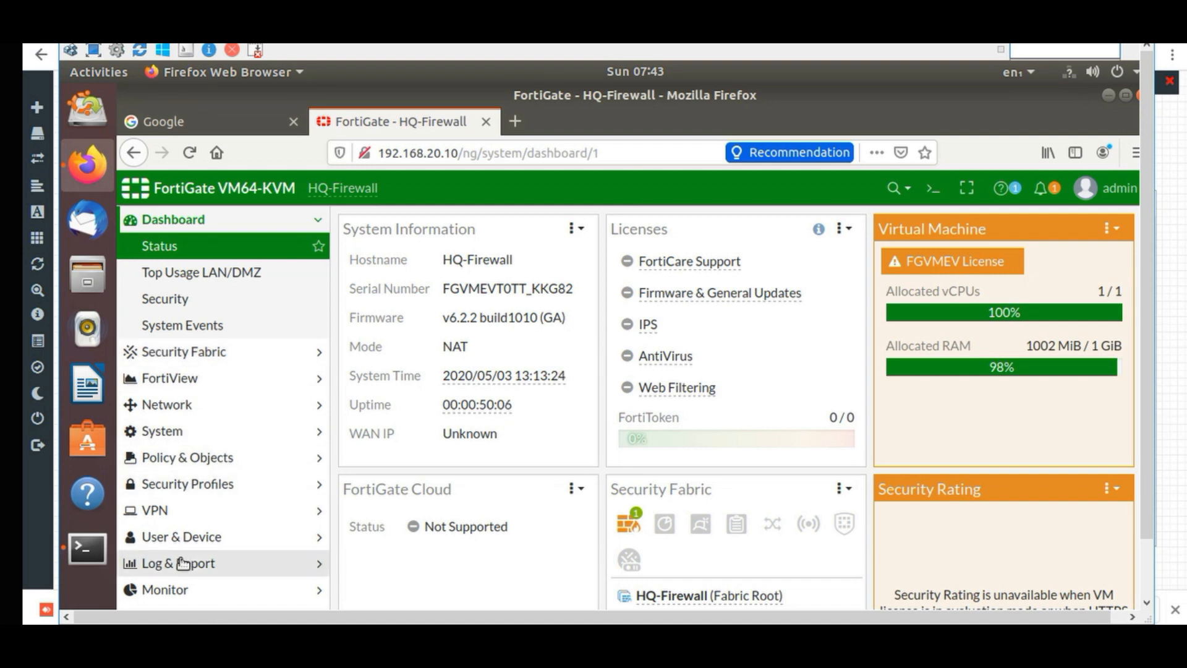
View the Top Usage LAN/DMZ dashboard with 192.168.11.11 as top source, then return to the Google tab.
left_click(235, 276)
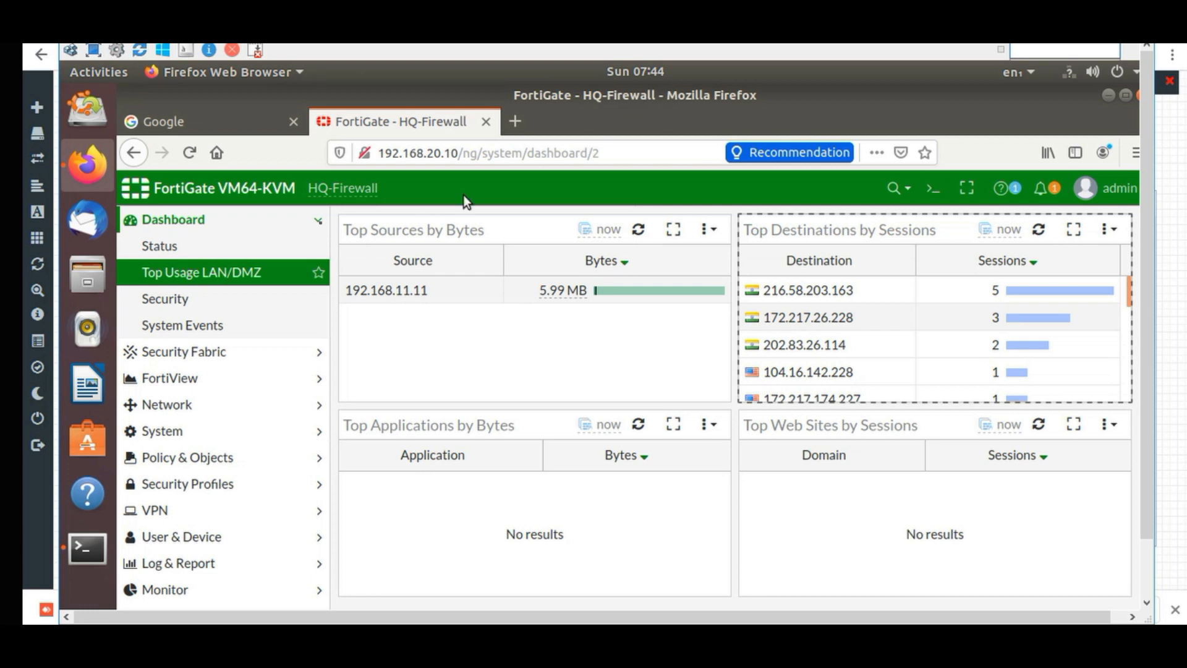
left_click(191, 124)
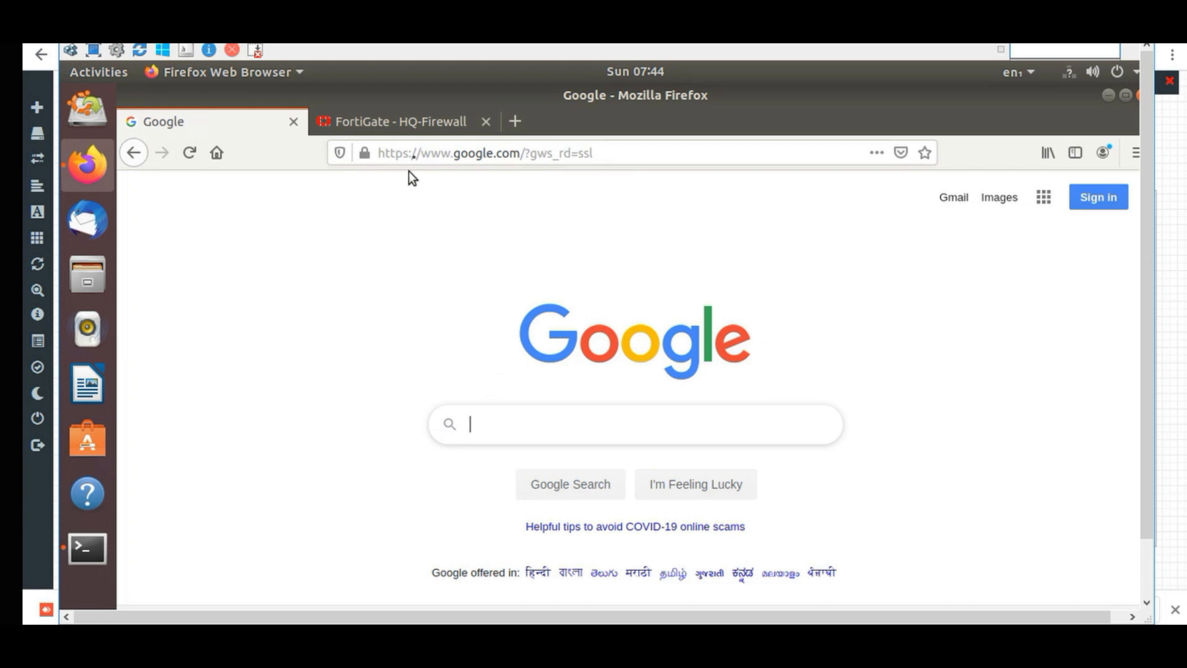
Replace the Google tab's address with youtube.com and load it.
left_click(413, 154)
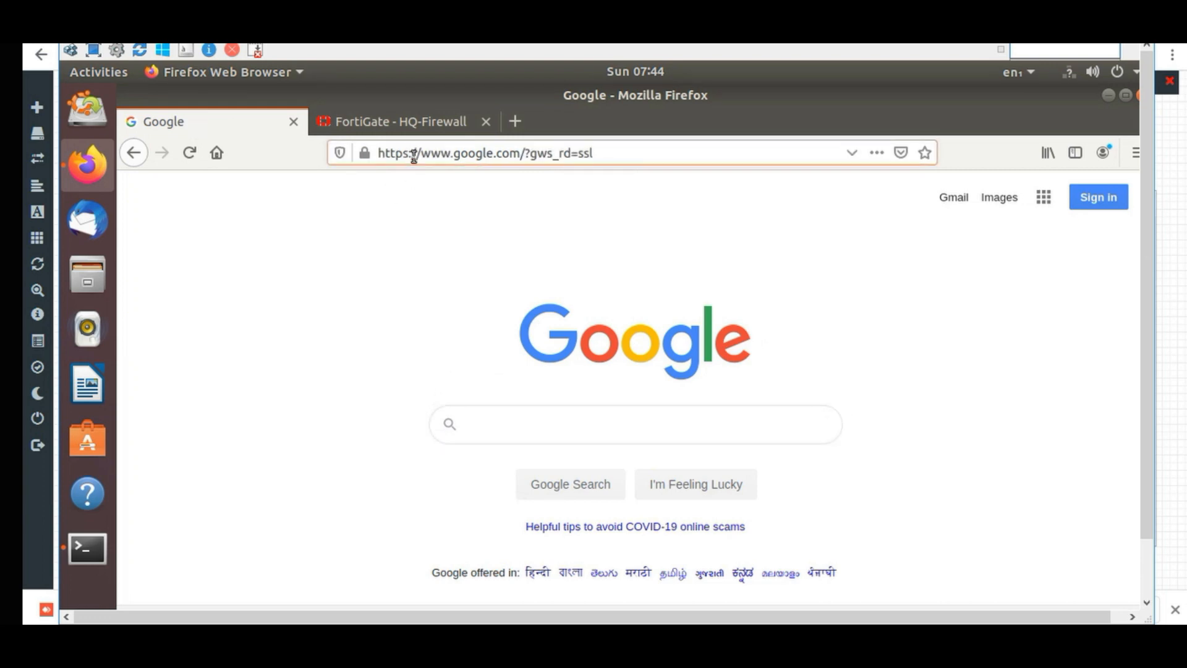
left_click(414, 155)
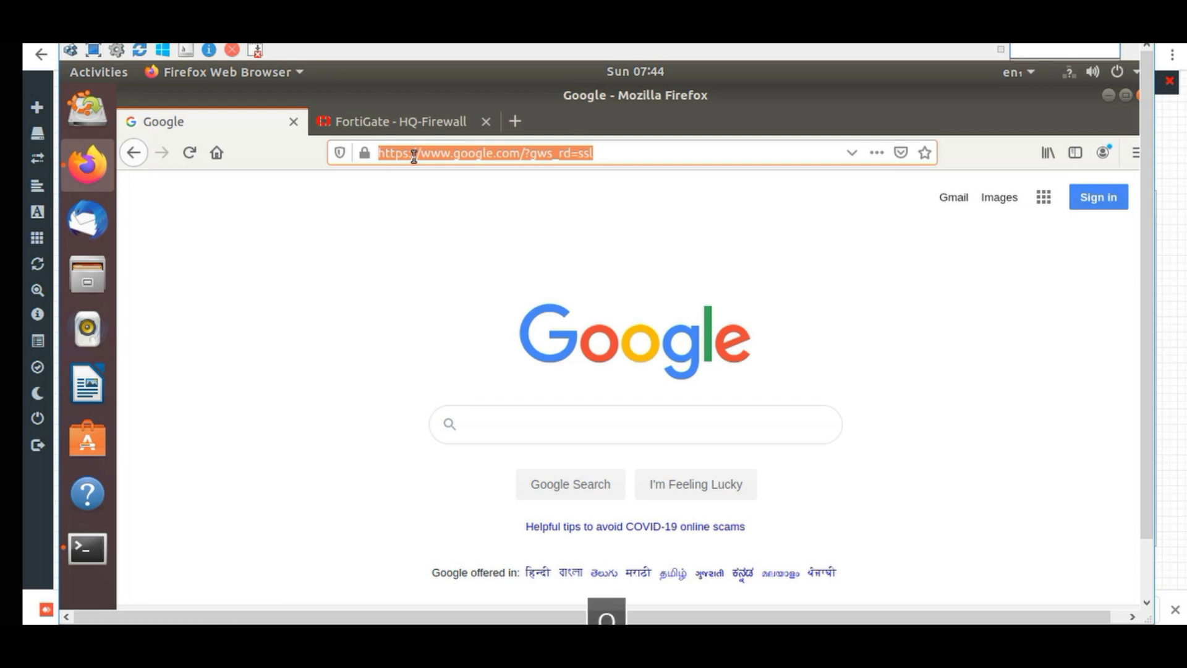
type("you")
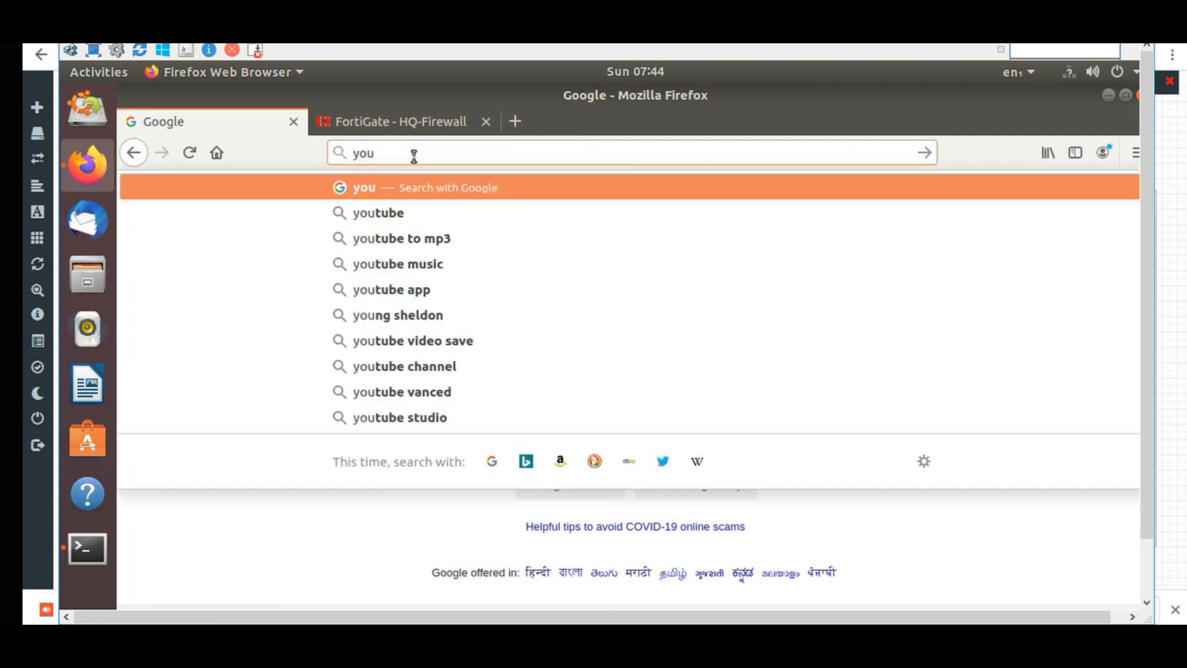
key("Down")
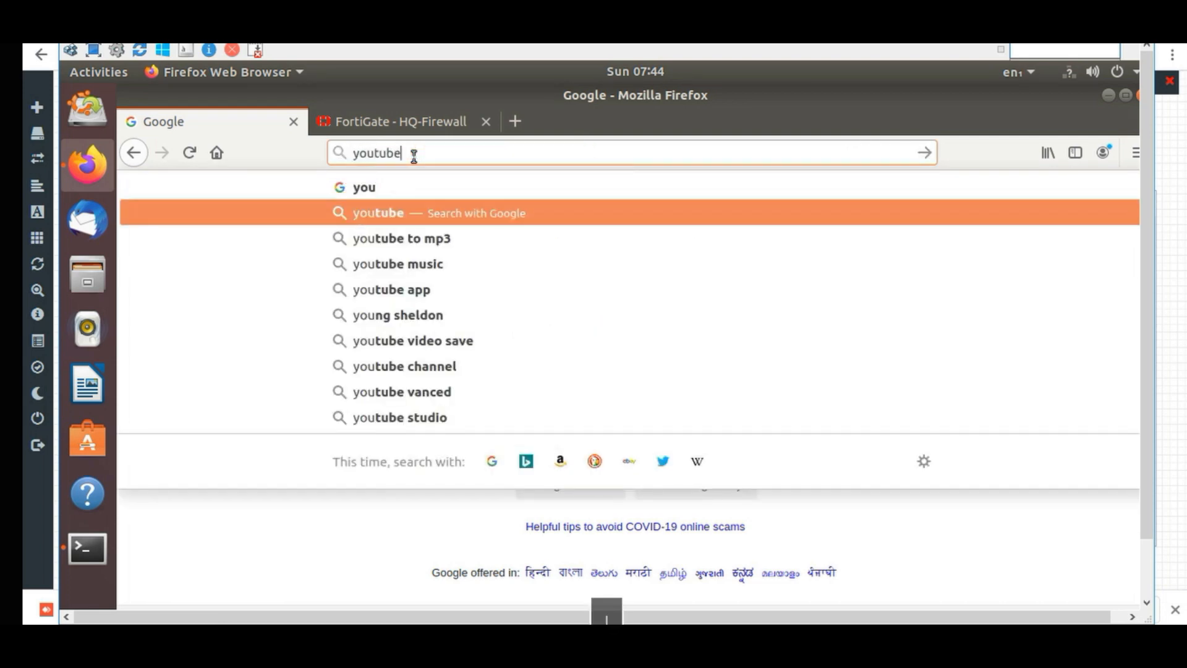
key("Tab")
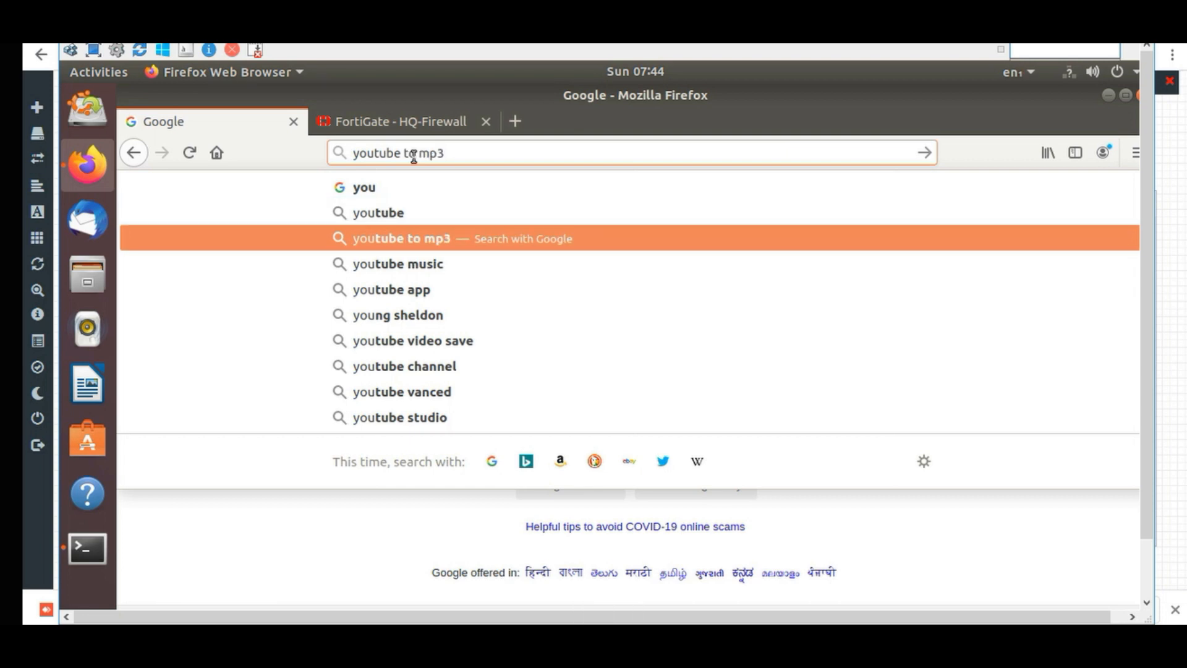
key("BackSpace")
key("BackSpace")
key("BackSpace")
key("BackSpace")
key("BackSpace")
key("BackSpace")
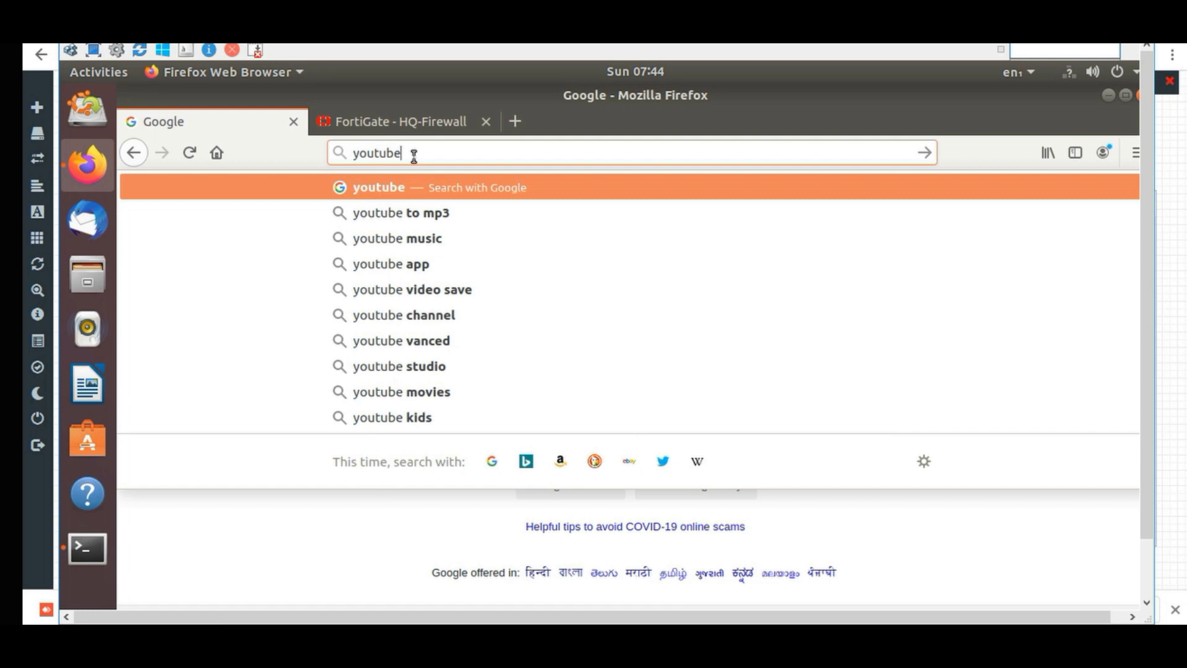
type(".com")
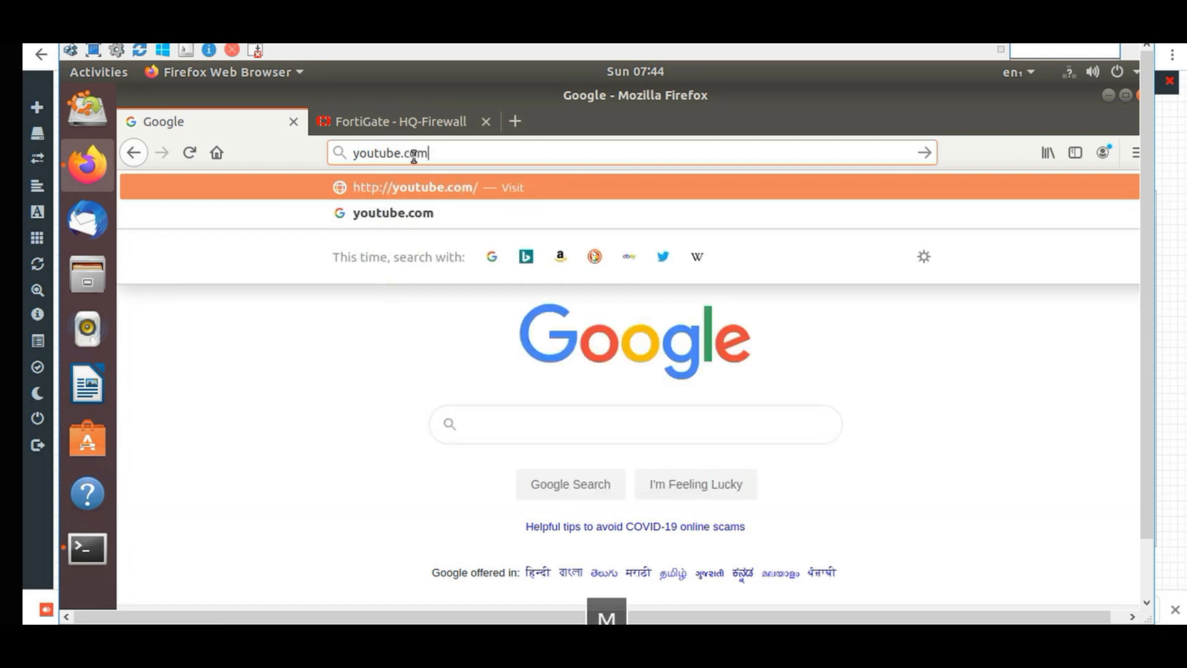
key("Return")
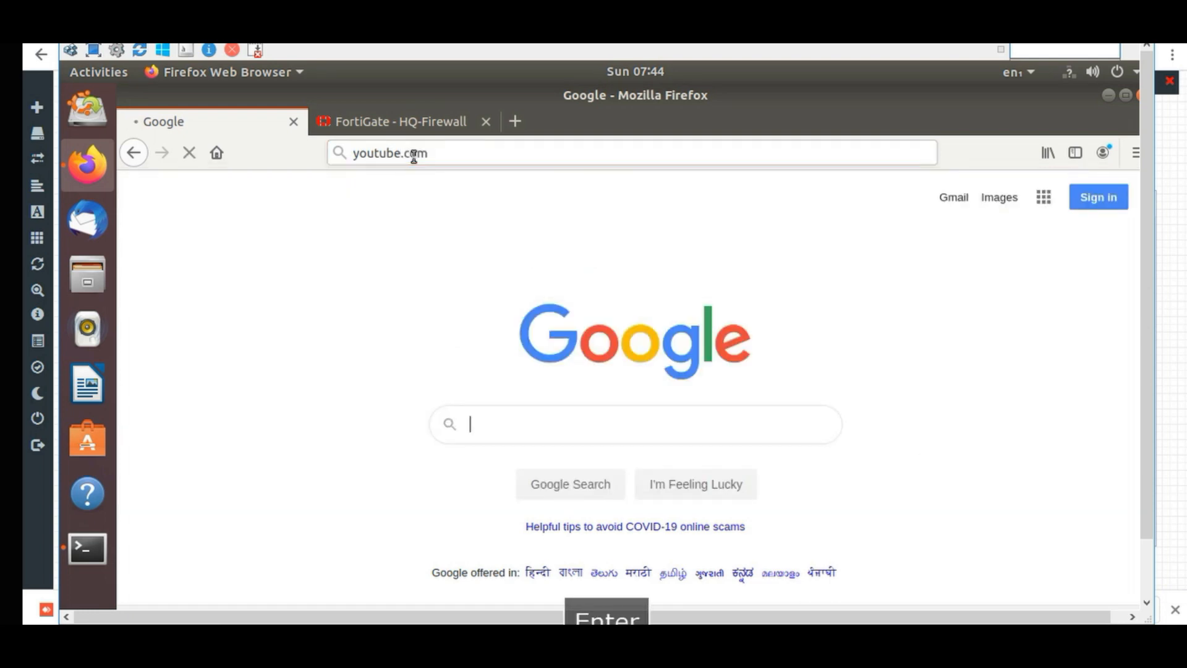